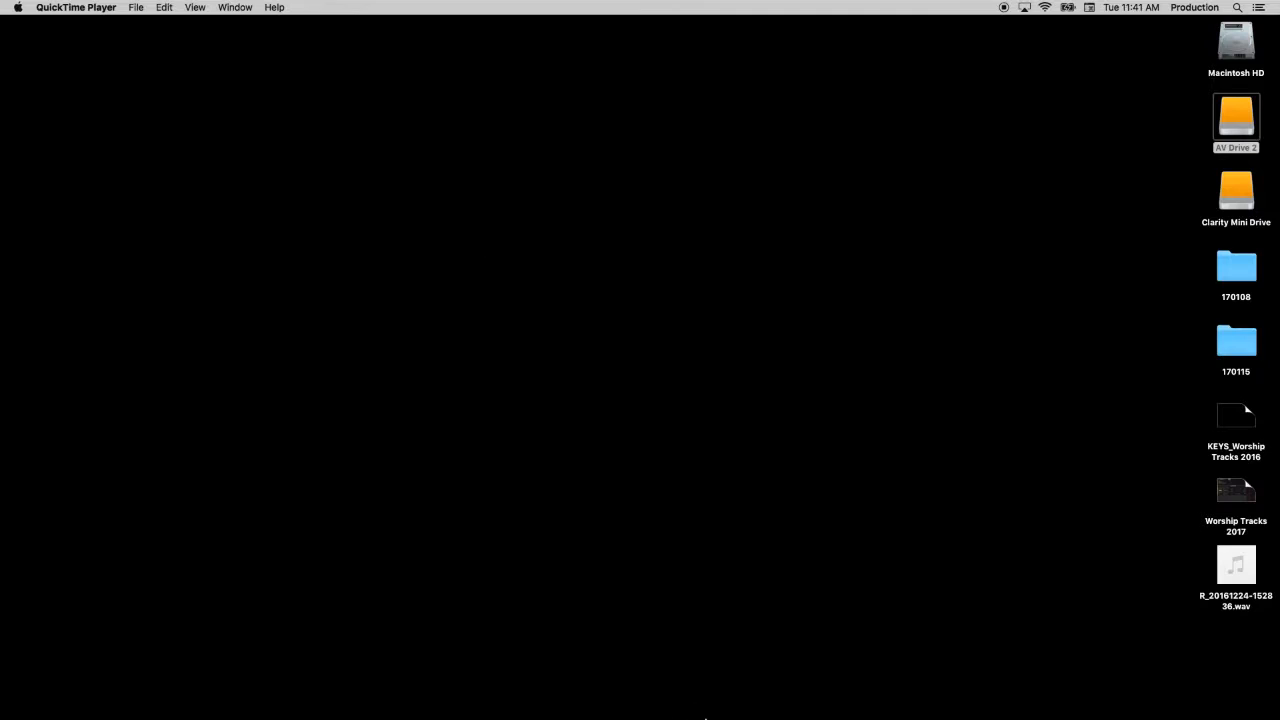
Step: Open the January 22, 2017 Clarity Gatherings plan from Planning Center in Safari and the Worship Tracks 2017 concert in MainStage
{"action": "left_click", "coordinate": [537, 692]}
{"action": "left_click", "coordinate": [419, 148]}
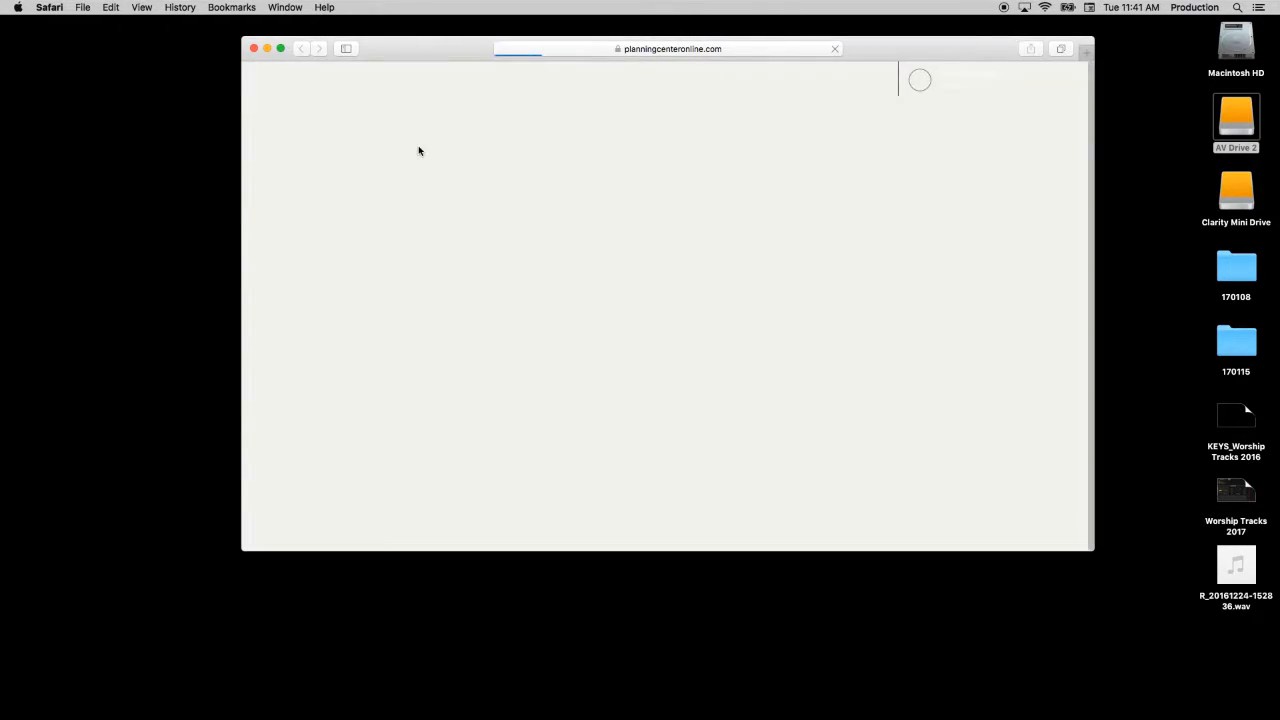
{"action": "left_click", "coordinate": [569, 346]}
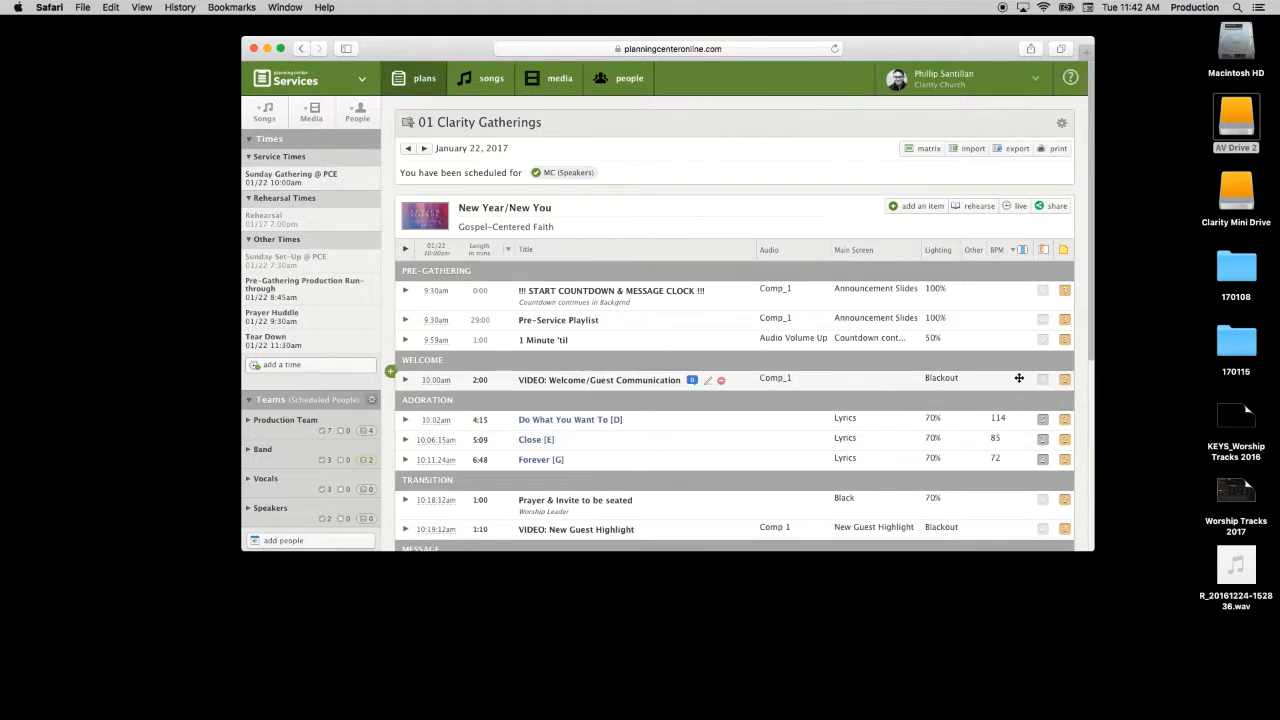
{"action": "double_click", "coordinate": [1236, 497]}
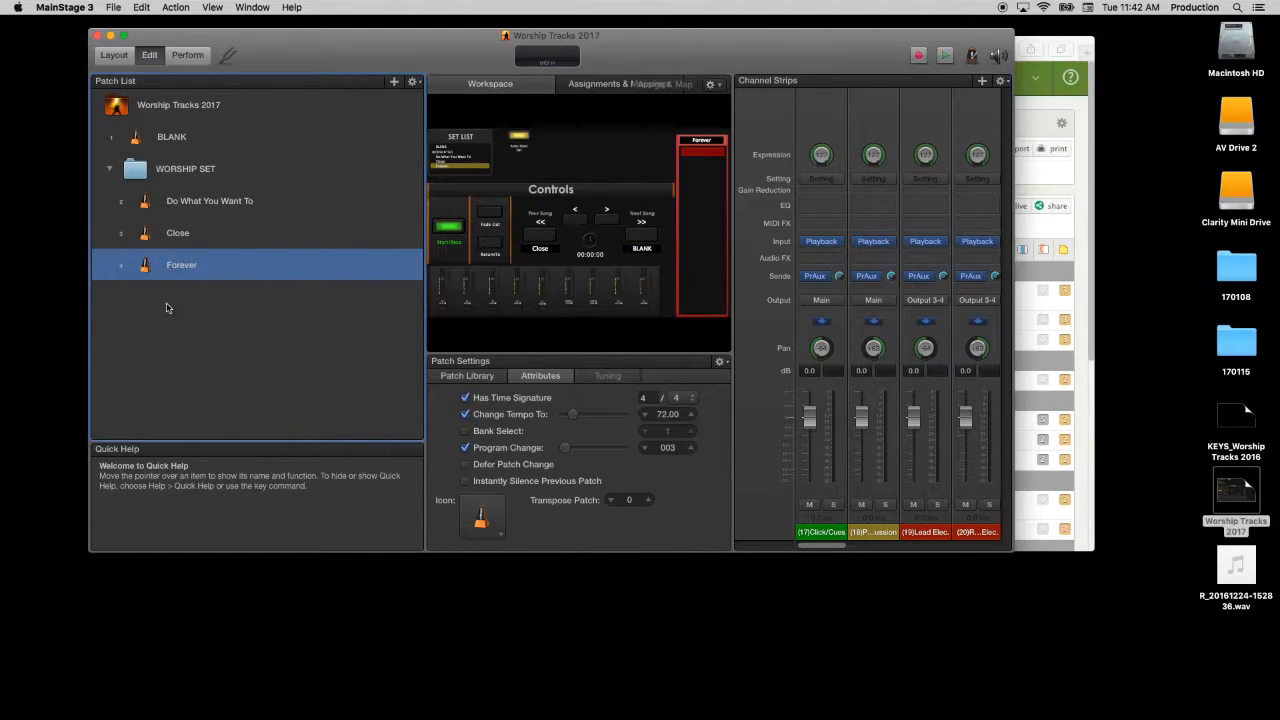
Step: Delete the Do What You Want To, Close and Forever patches from the WORSHIP SET folder and save the concert
{"action": "left_click", "coordinate": [270, 201]}
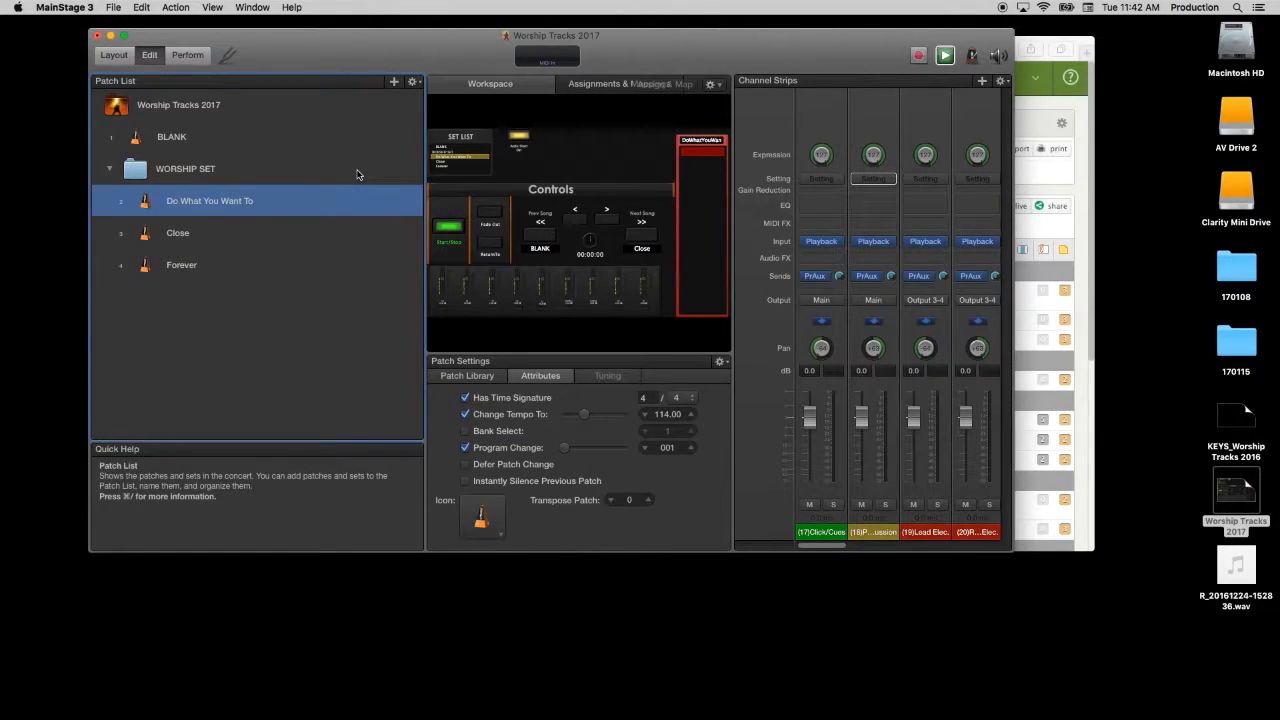
{"action": "key", "text": "Delete"}
{"action": "key", "text": "Delete"}
{"action": "key", "text": "Delete"}
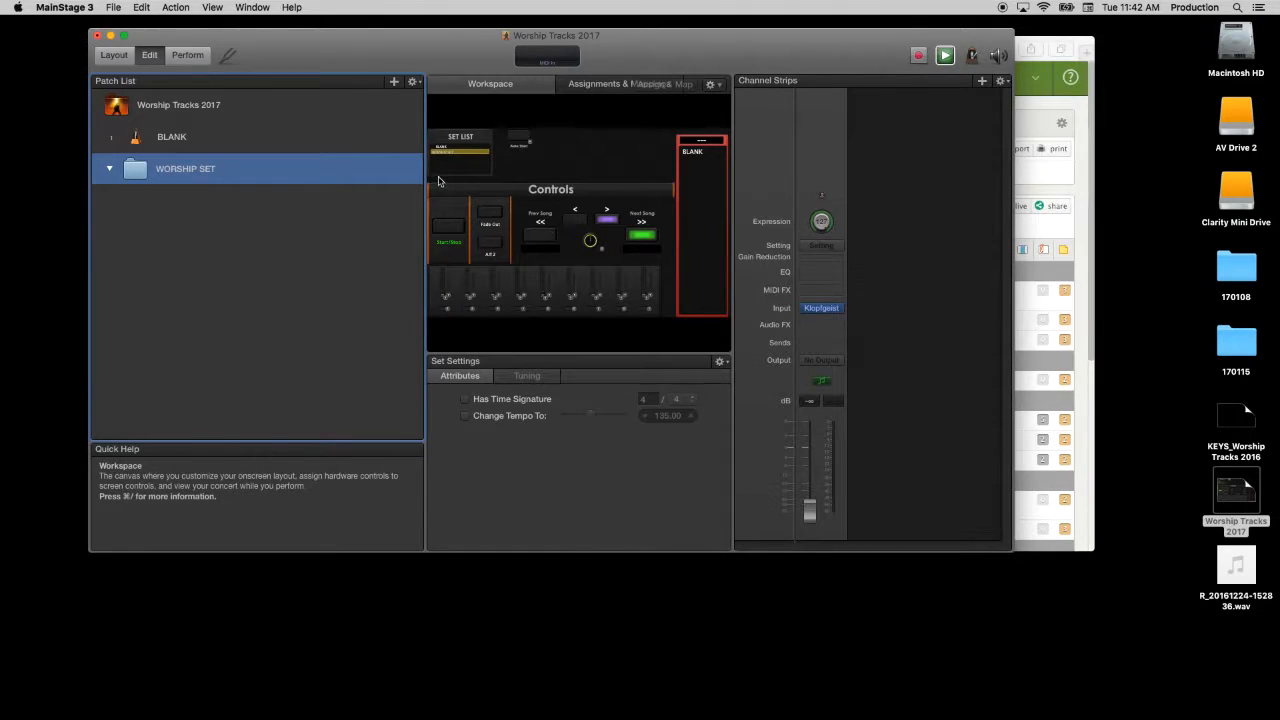
{"action": "left_click", "coordinate": [110, 6]}
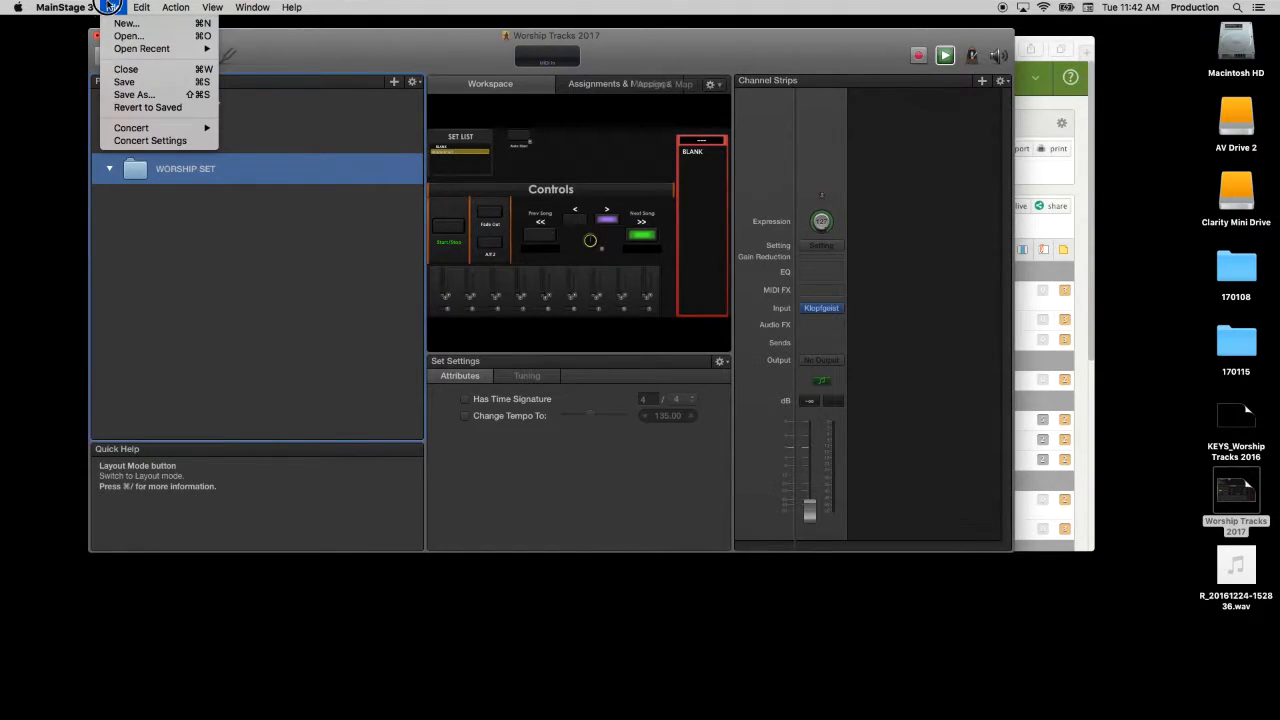
{"action": "left_click", "coordinate": [128, 82]}
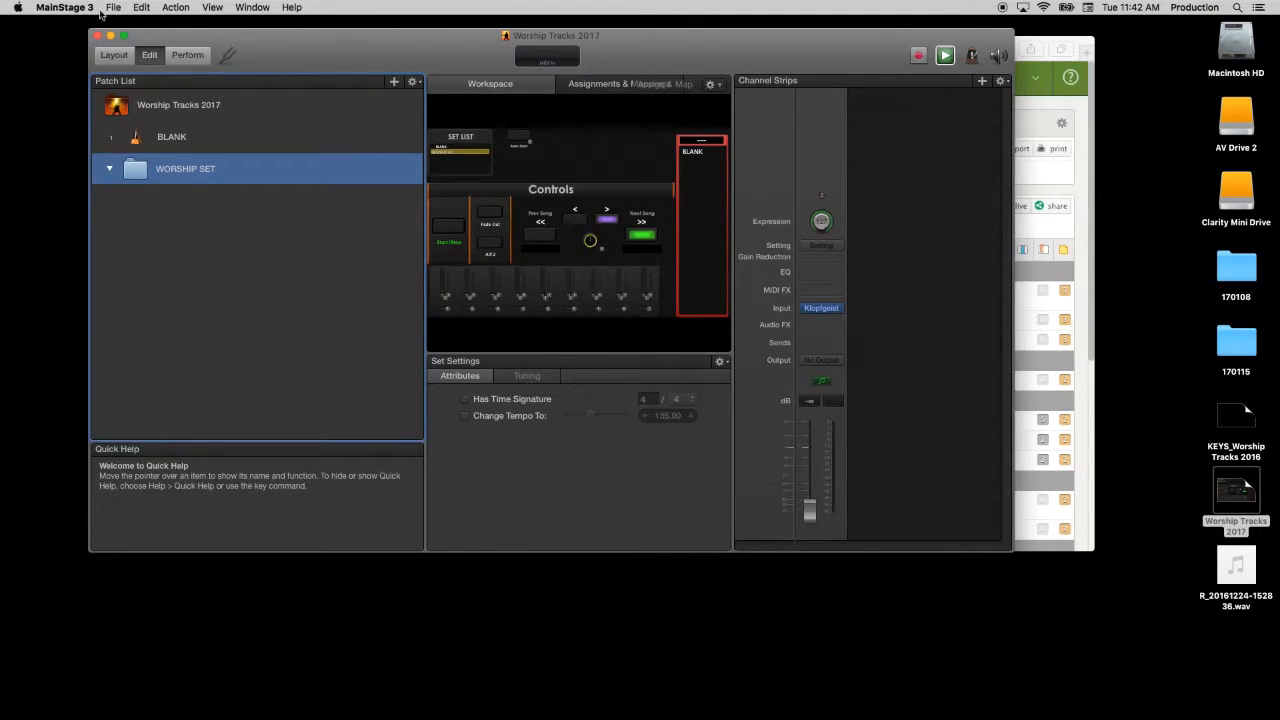
Step: Duplicate the BLANK patch into the WORSHIP SET folder and make two more copies of it there
{"action": "left_click", "coordinate": [198, 126]}
{"action": "left_click", "coordinate": [113, 7]}
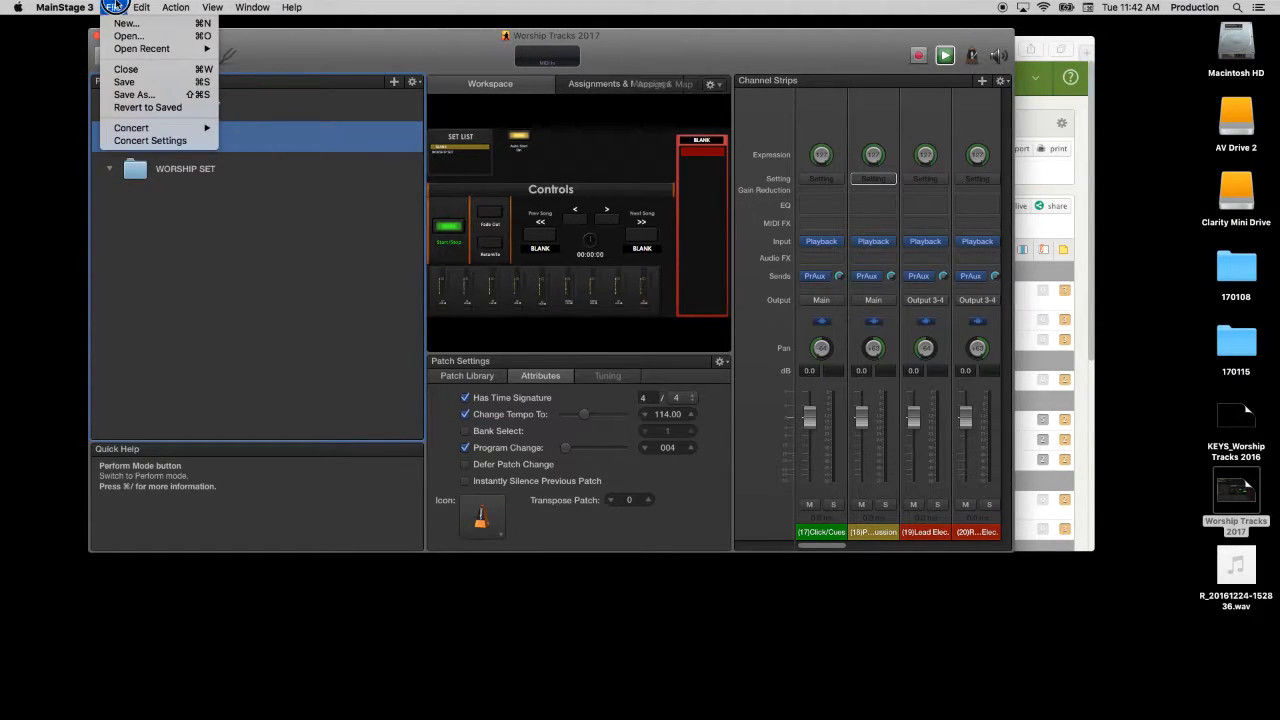
{"action": "mouse_move", "coordinate": [141, 7]}
{"action": "left_click", "coordinate": [172, 120]}
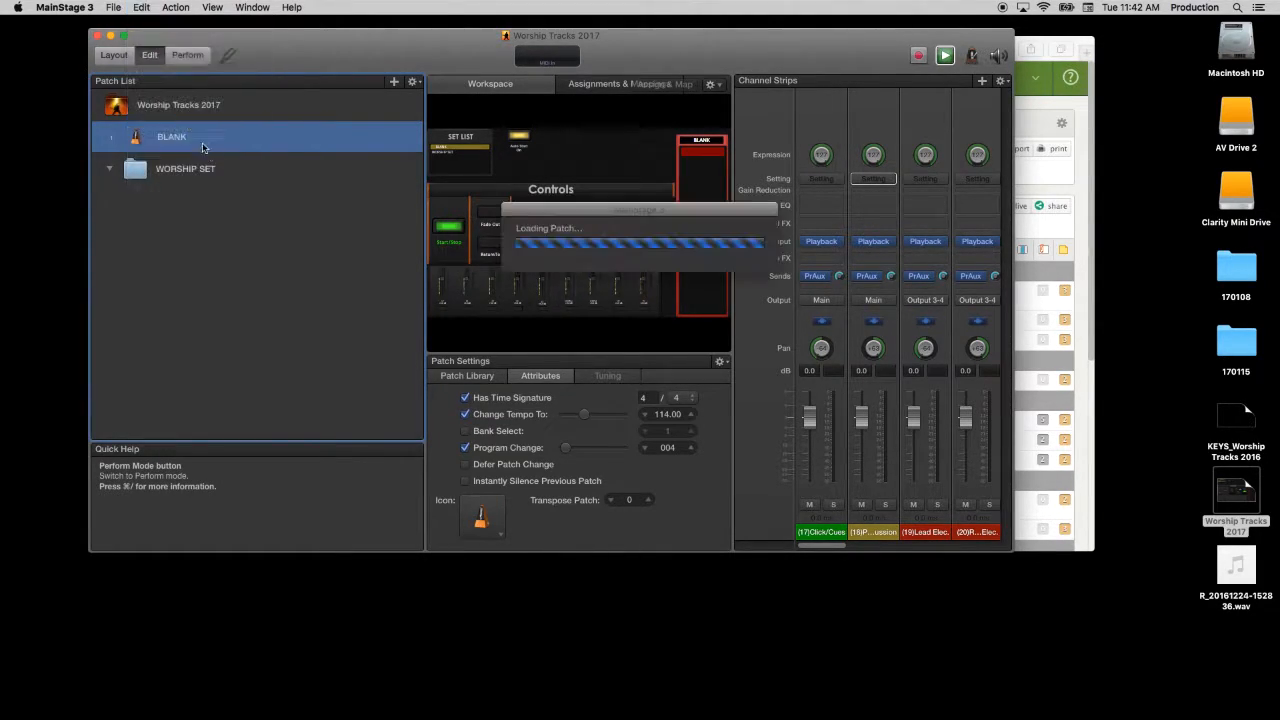
{"action": "left_click_drag", "start_coordinate": [225, 169], "coordinate": [172, 205]}
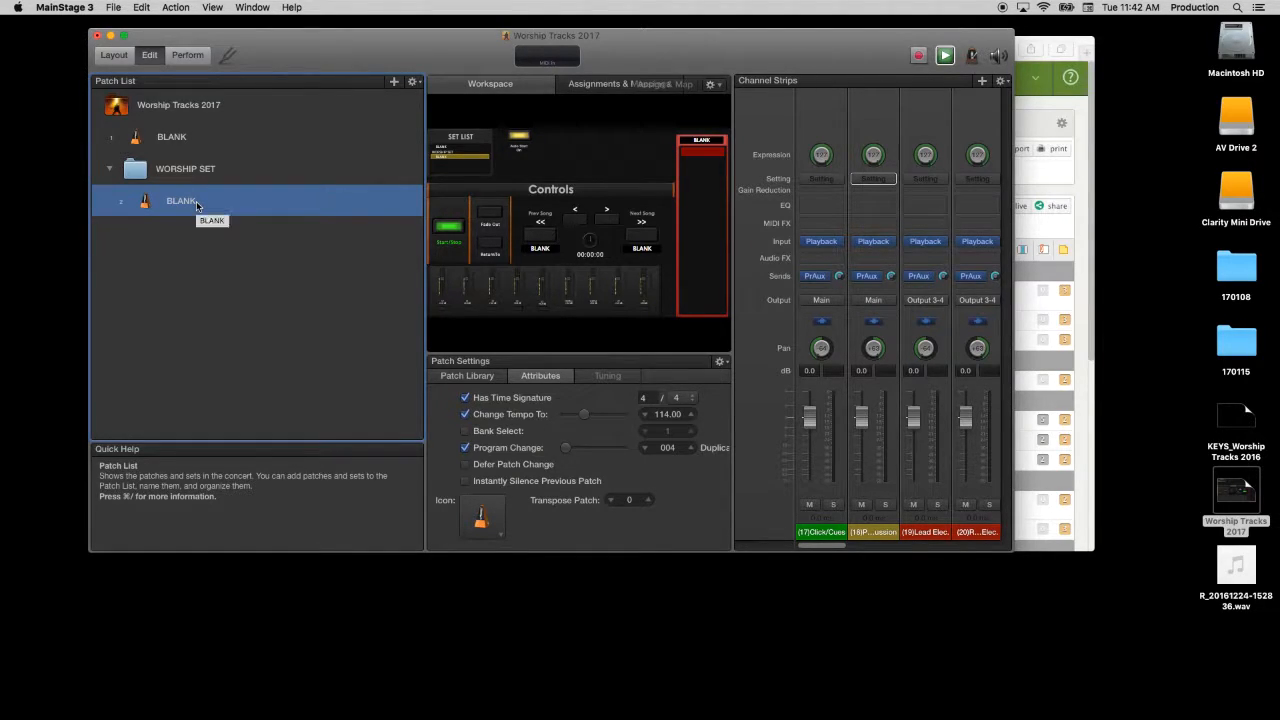
{"action": "key", "text": "super+d"}
{"action": "key", "text": "super+d"}
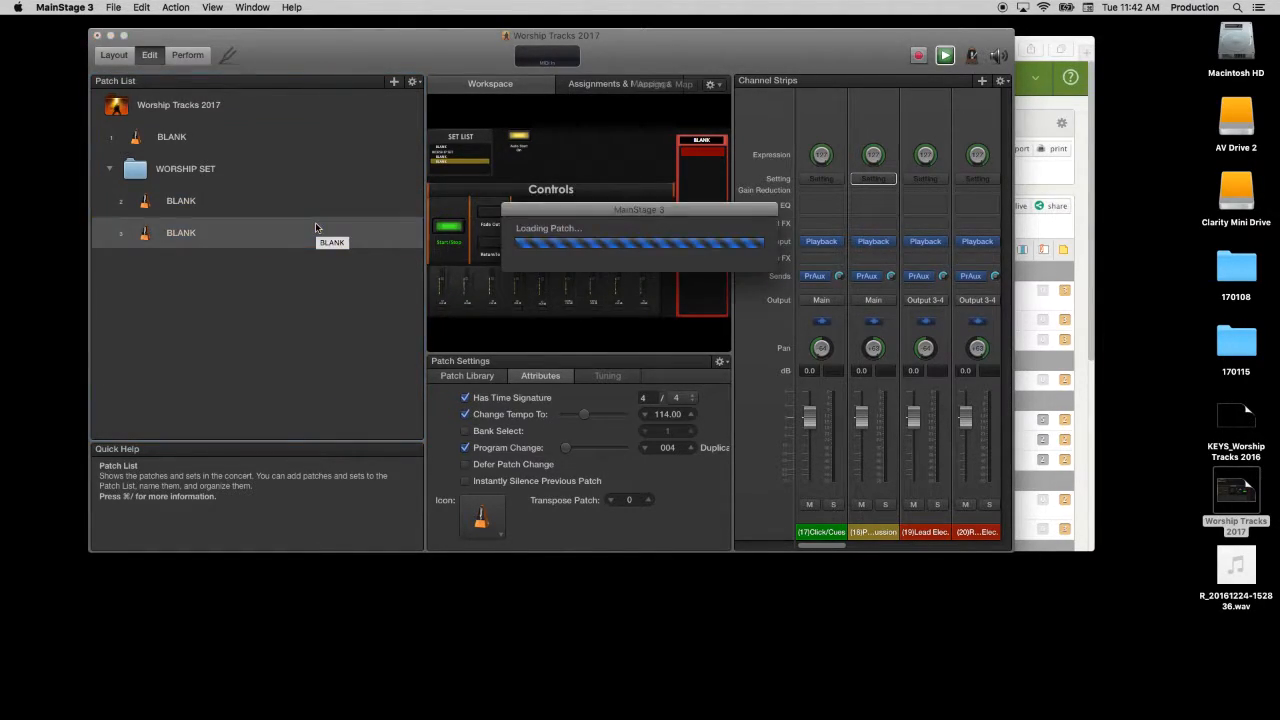
Step: Save the concert and clean up its unused files
{"action": "left_click", "coordinate": [117, 7]}
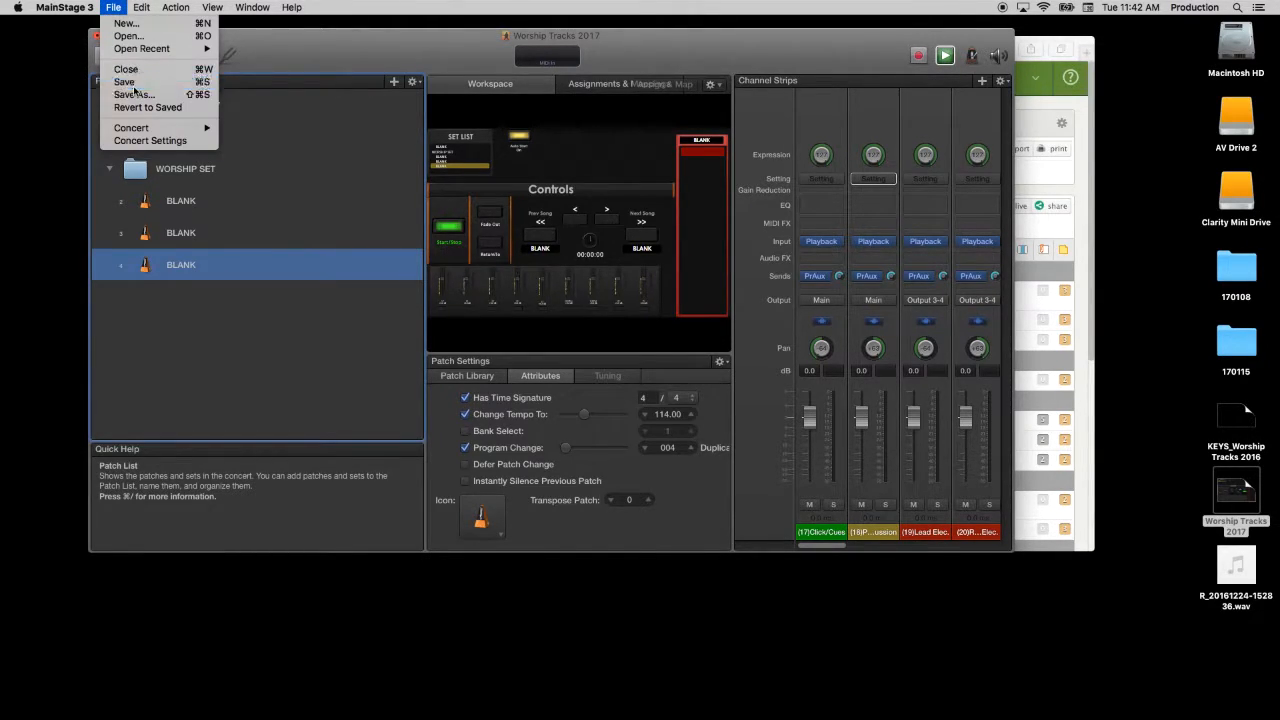
{"action": "left_click", "coordinate": [128, 80]}
{"action": "left_click", "coordinate": [113, 7]}
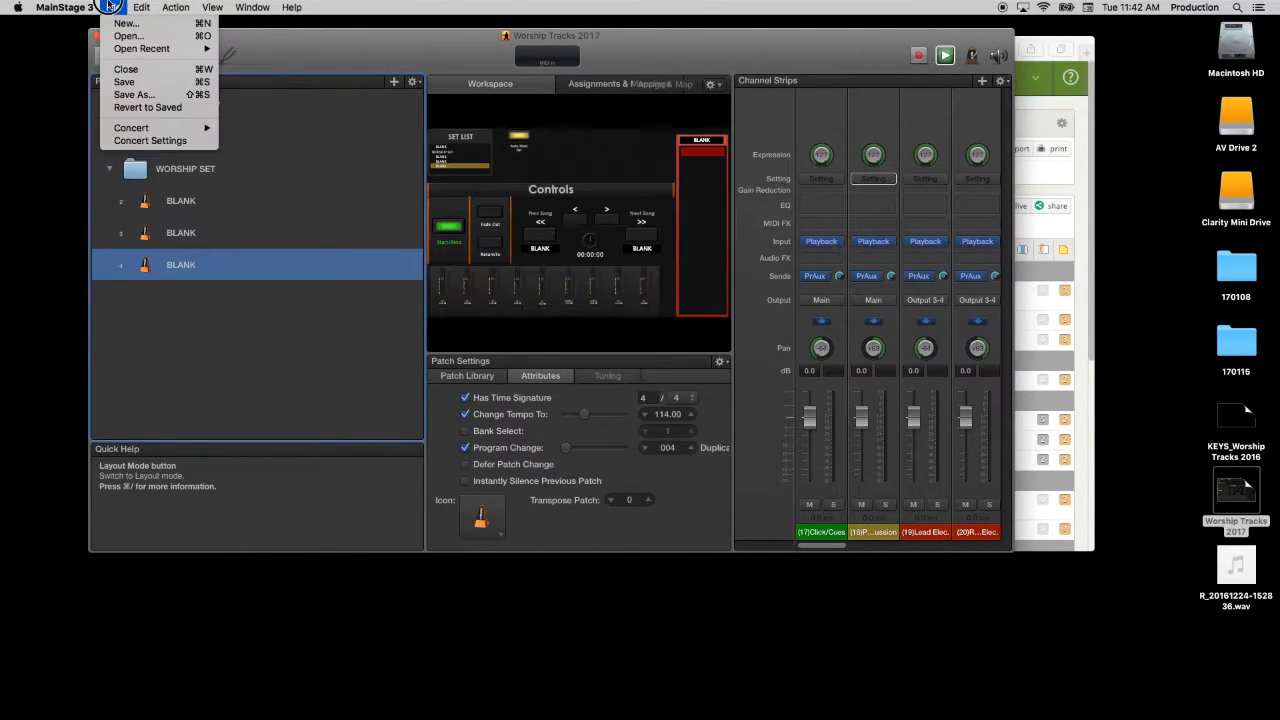
{"action": "mouse_move", "coordinate": [163, 133]}
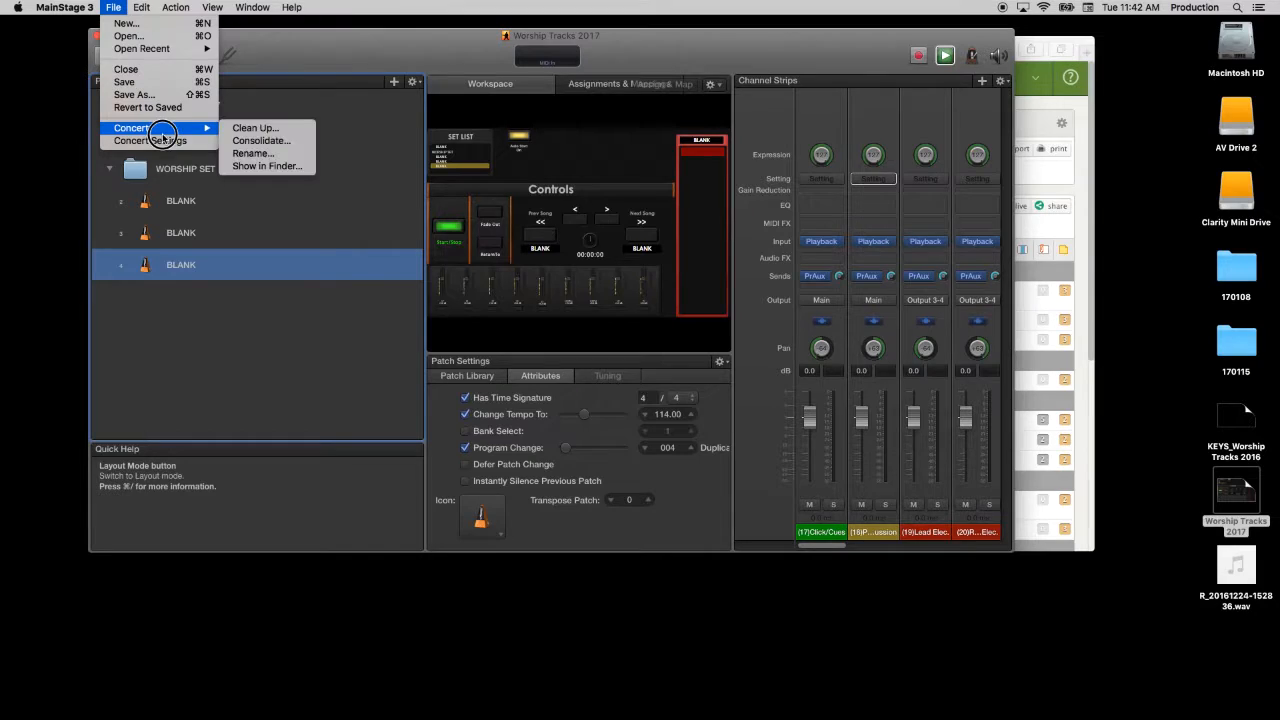
{"action": "left_click", "coordinate": [268, 130]}
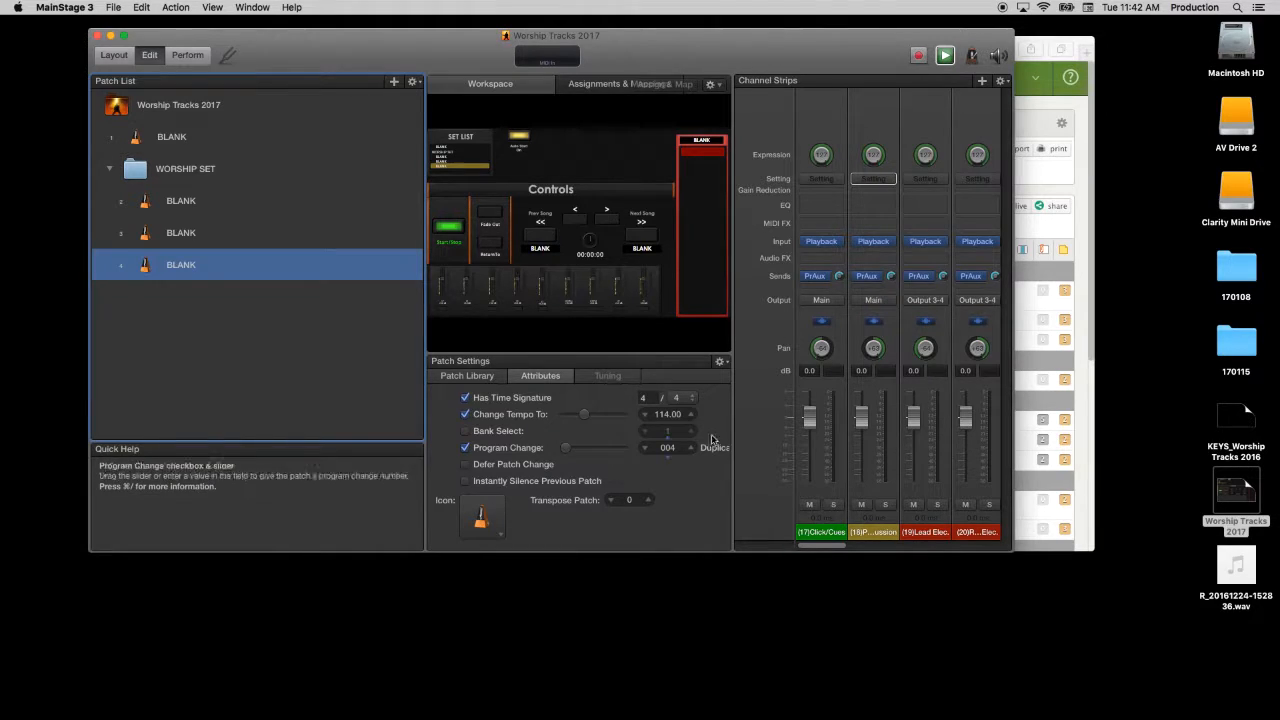
Step: Look through the Trash for the discarded audio files and close its window
{"action": "mouse_move", "coordinate": [628, 676]}
{"action": "left_click", "coordinate": [830, 690]}
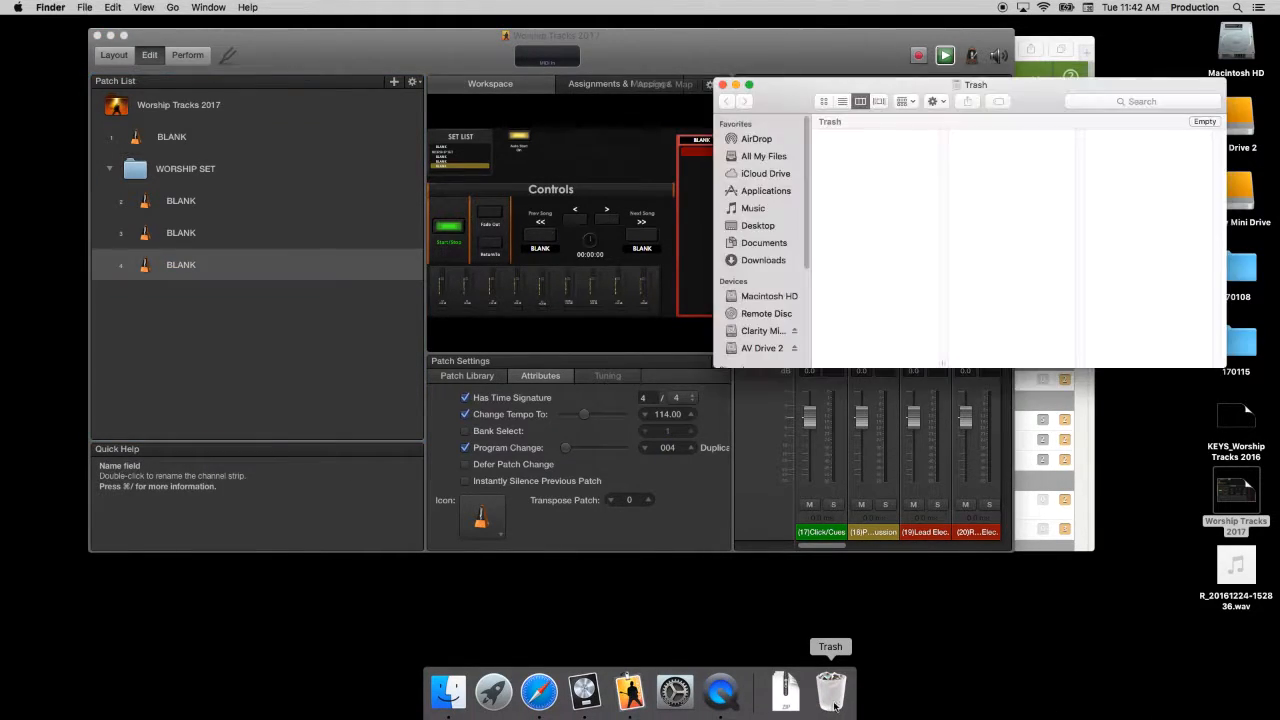
{"action": "scroll", "coordinate": [876, 272], "scroll_direction": "down", "scroll_amount": 10}
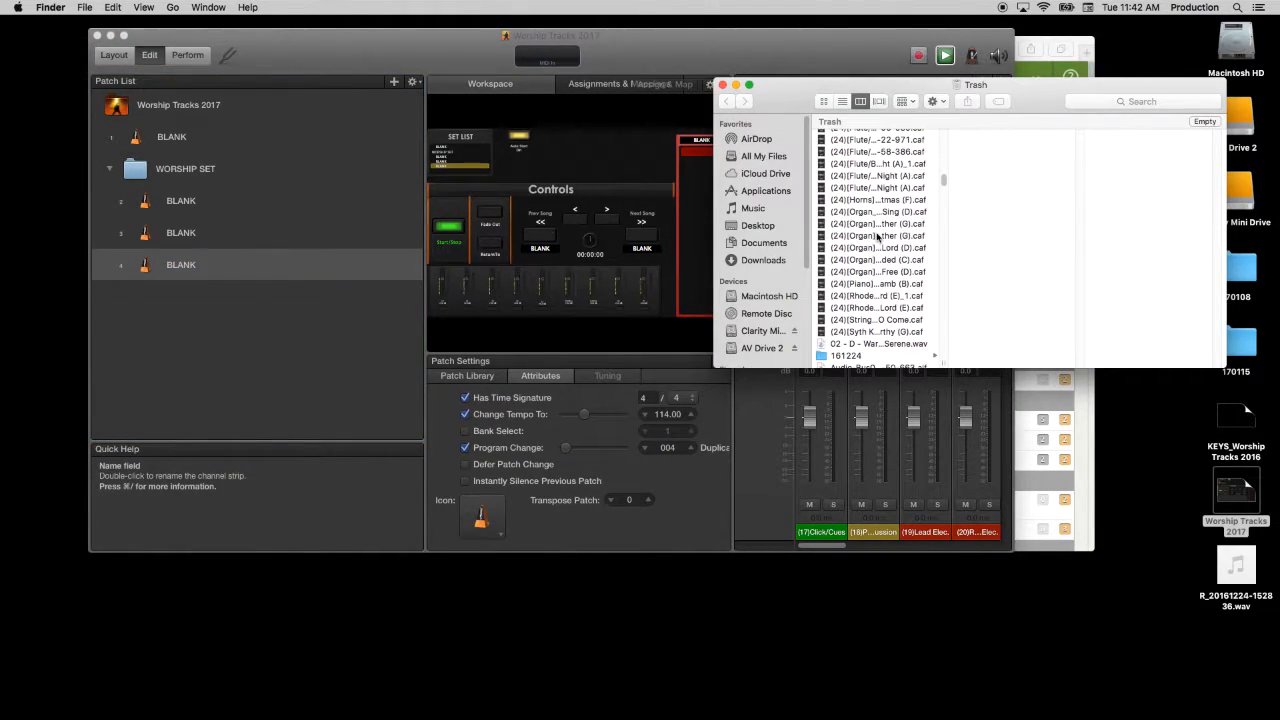
{"action": "left_click", "coordinate": [722, 85]}
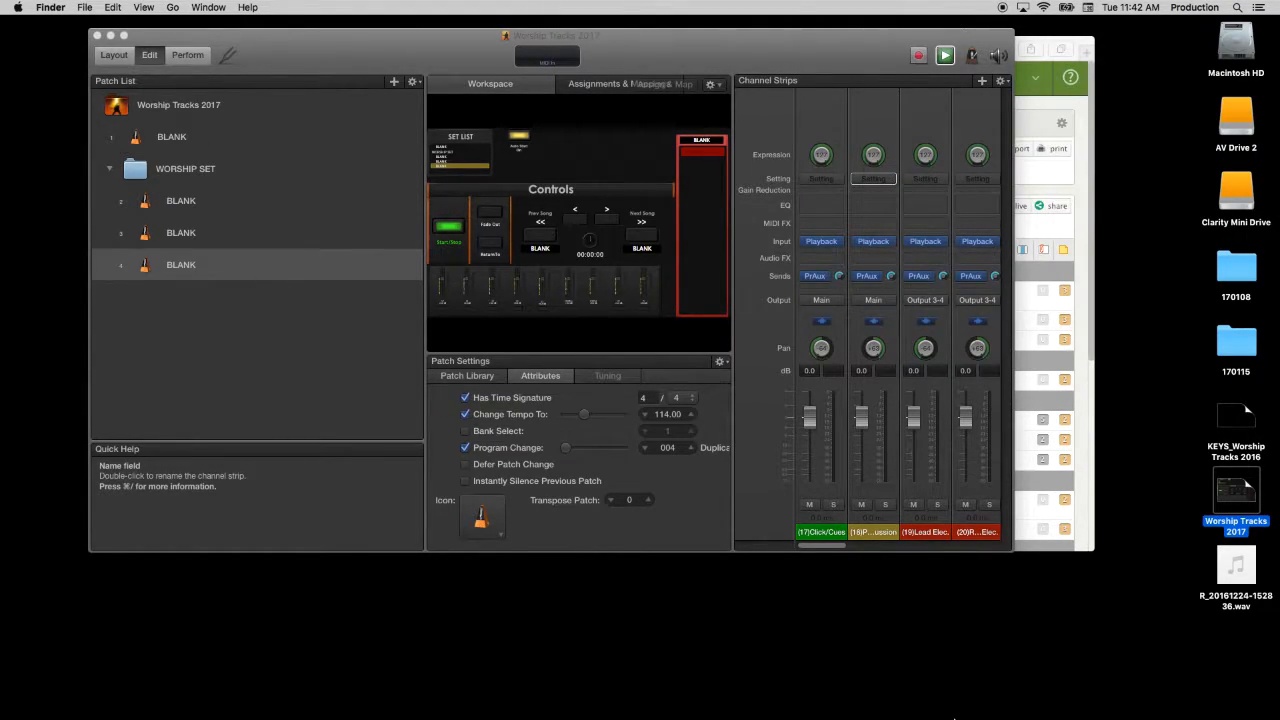
Step: Return to MainStage, save the concert again and try to consolidate it
{"action": "left_click", "coordinate": [87, 7]}
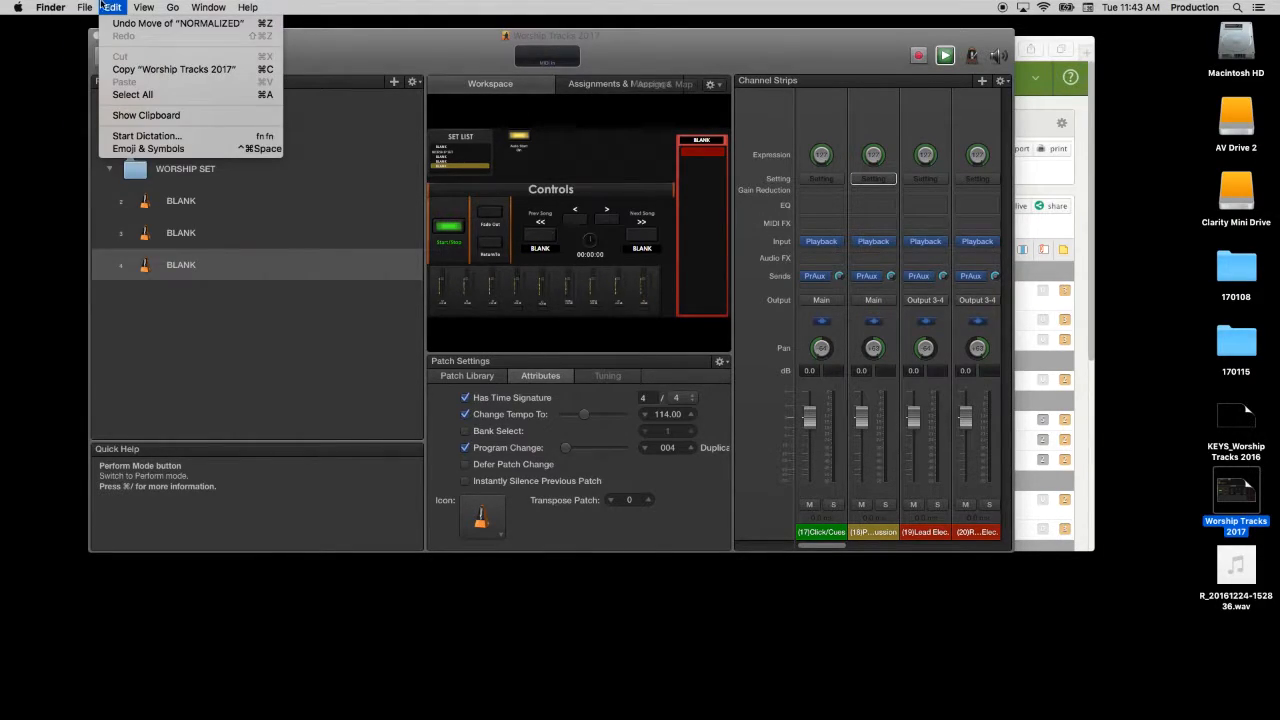
{"action": "left_click", "coordinate": [87, 6]}
{"action": "left_click", "coordinate": [273, 68]}
{"action": "left_click", "coordinate": [118, 6]}
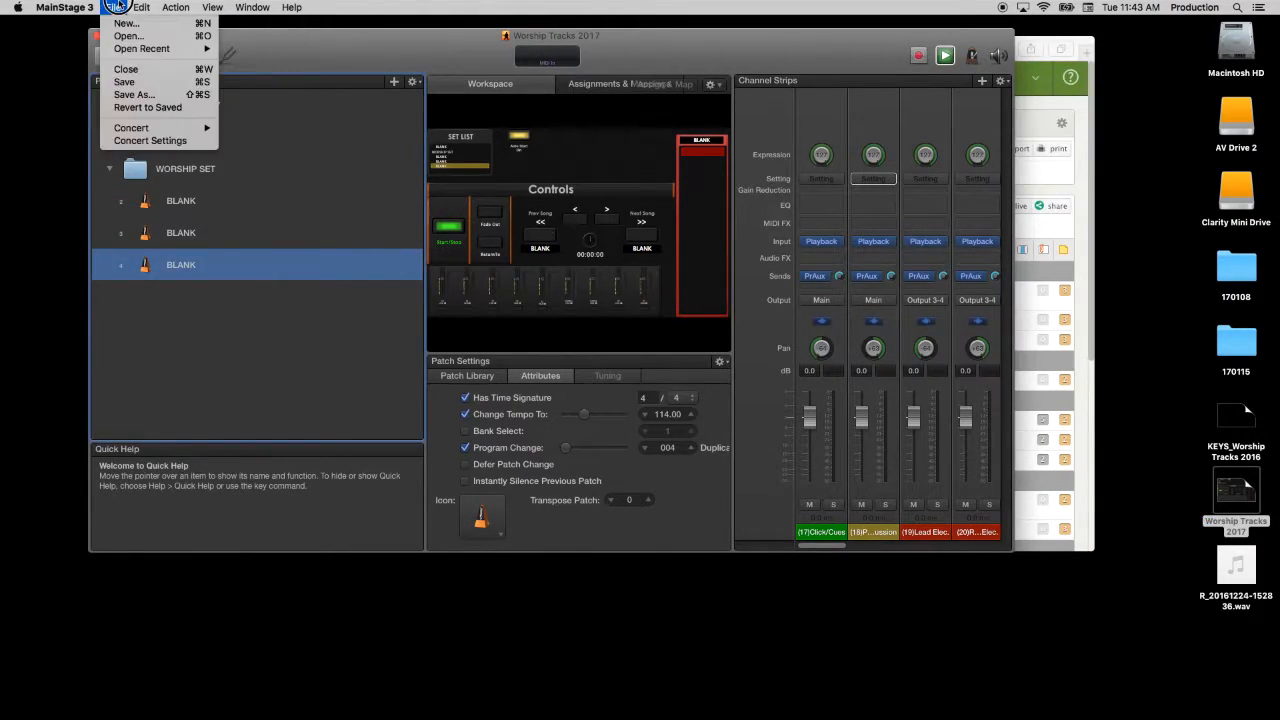
{"action": "left_click", "coordinate": [126, 81]}
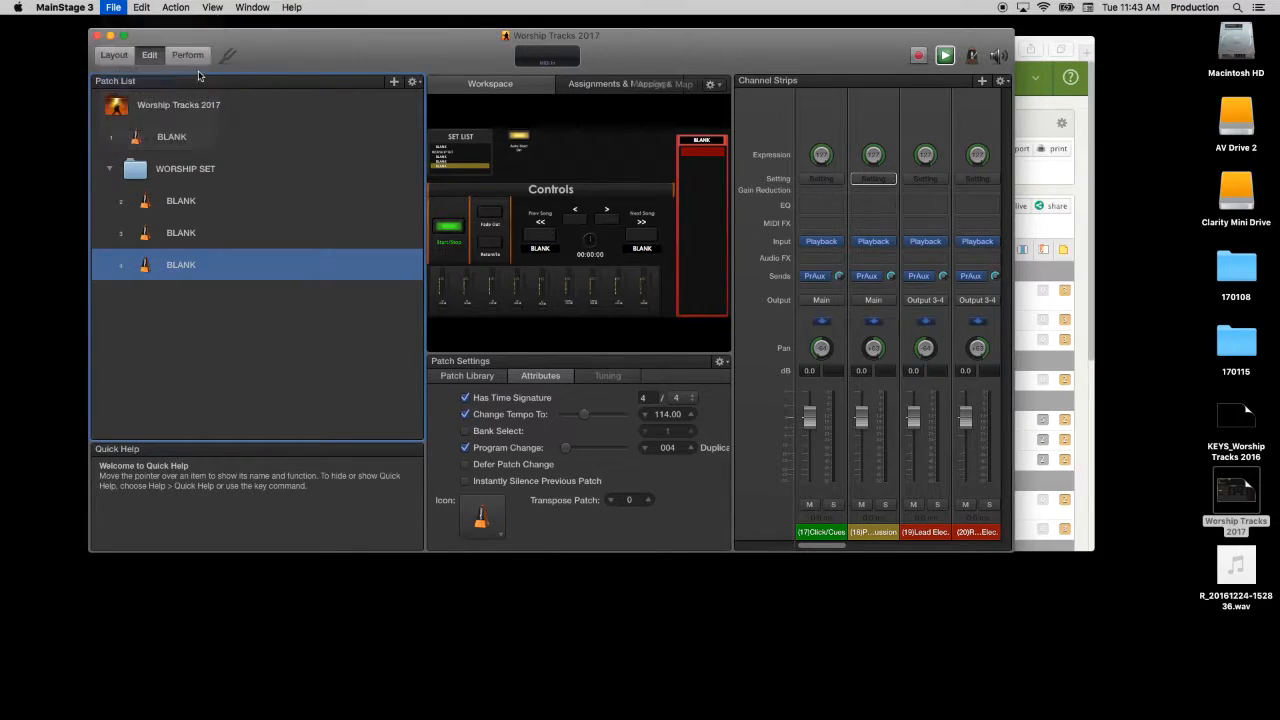
{"action": "left_click", "coordinate": [118, 7]}
{"action": "mouse_move", "coordinate": [199, 129]}
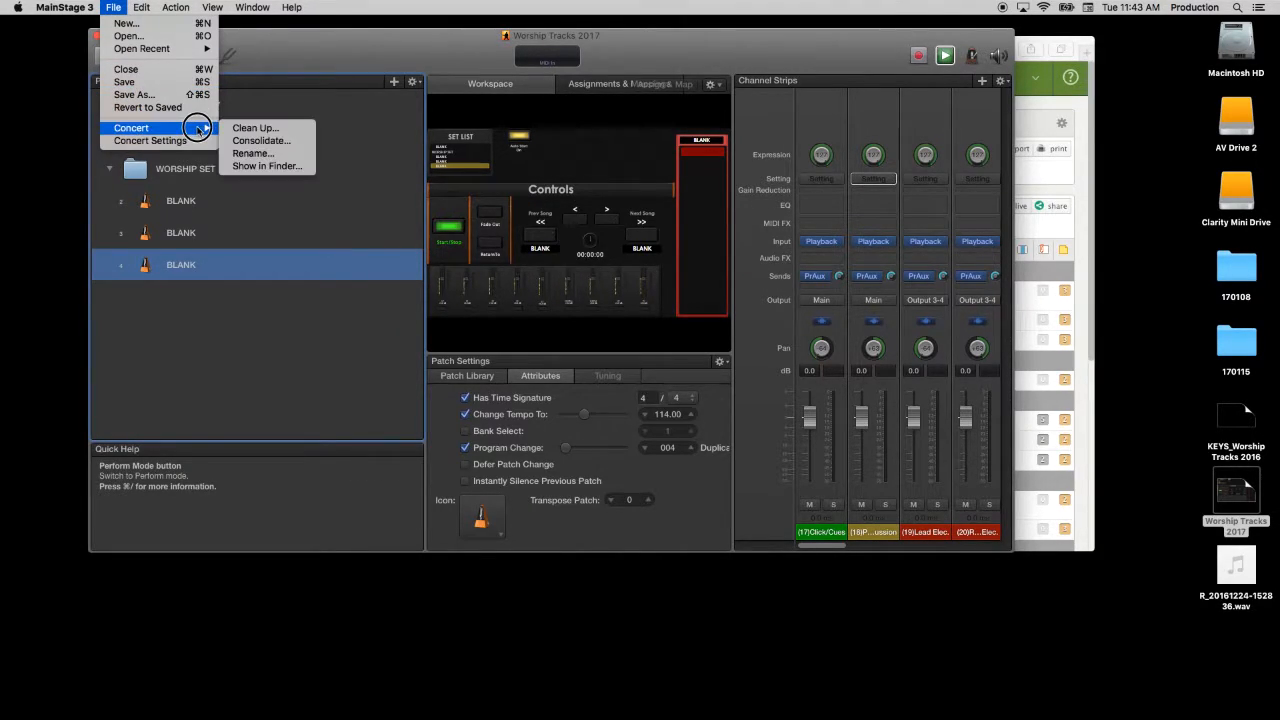
{"action": "left_click", "coordinate": [272, 141]}
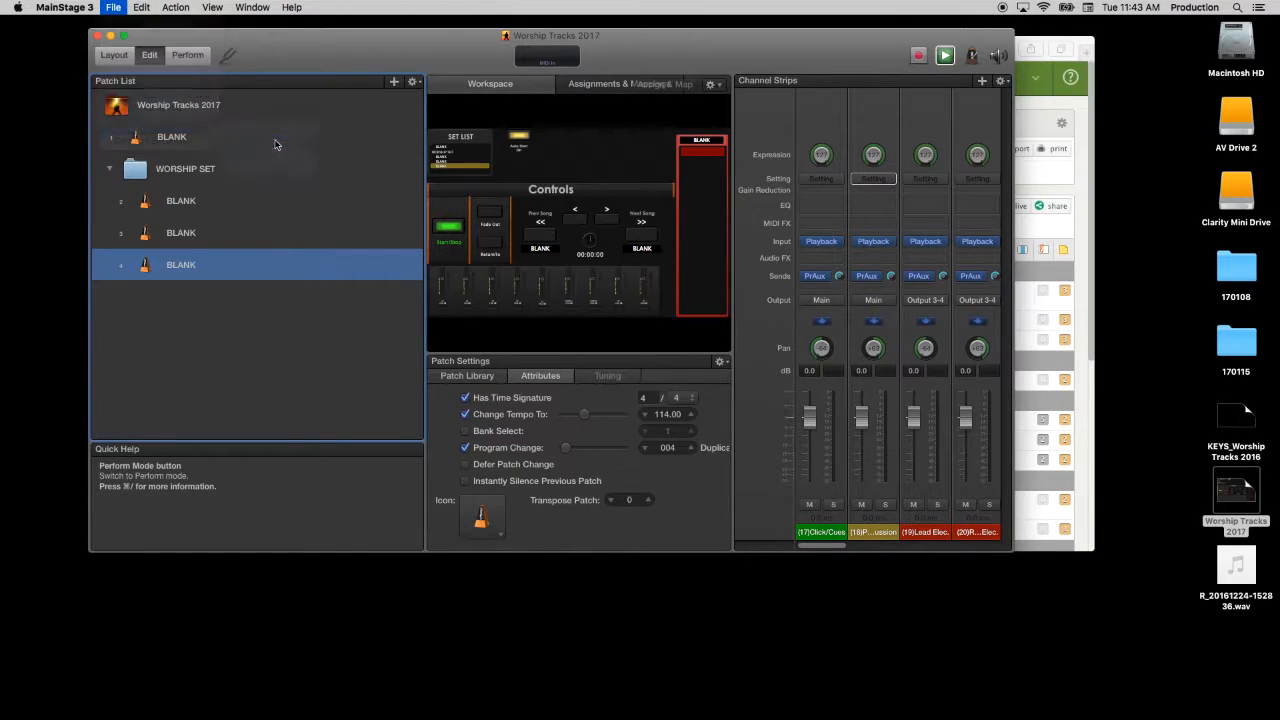
{"action": "left_click", "coordinate": [775, 316]}
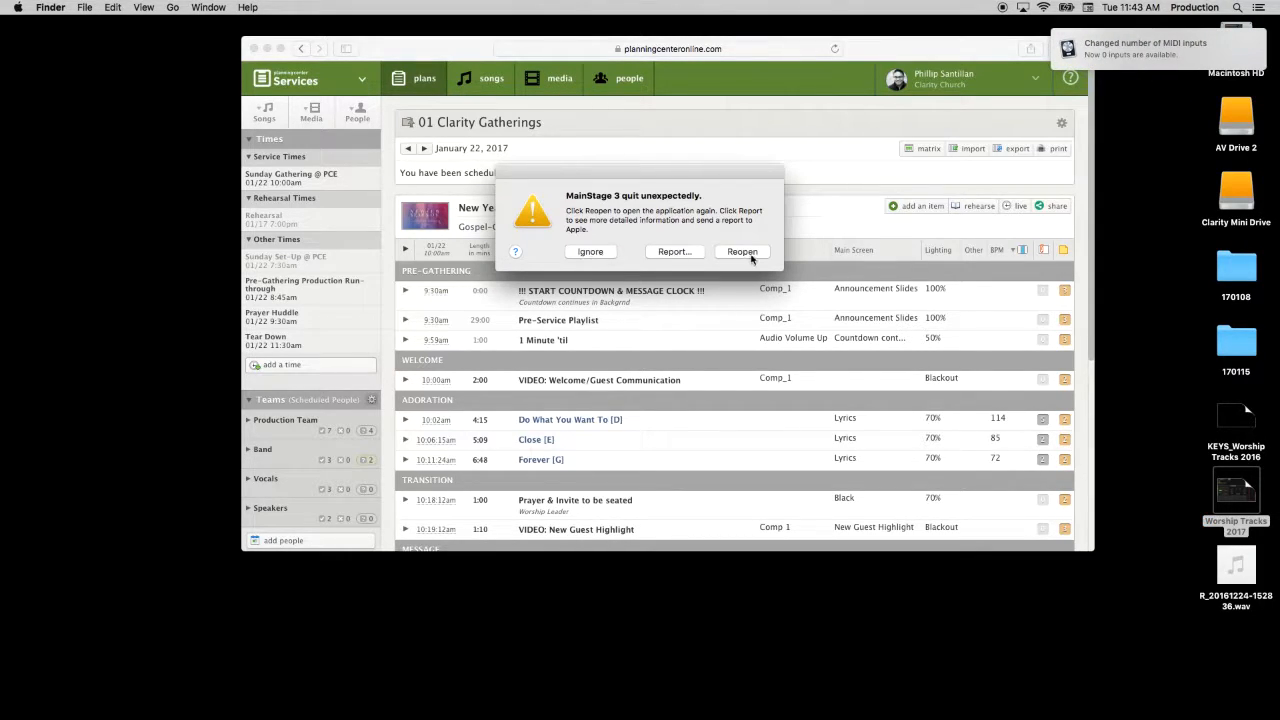
Step: Reopen MainStage, acknowledge the Logic Pro X notice about MIDI inputs and load the Worship Tracks 2017 concert
{"action": "left_click", "coordinate": [749, 255]}
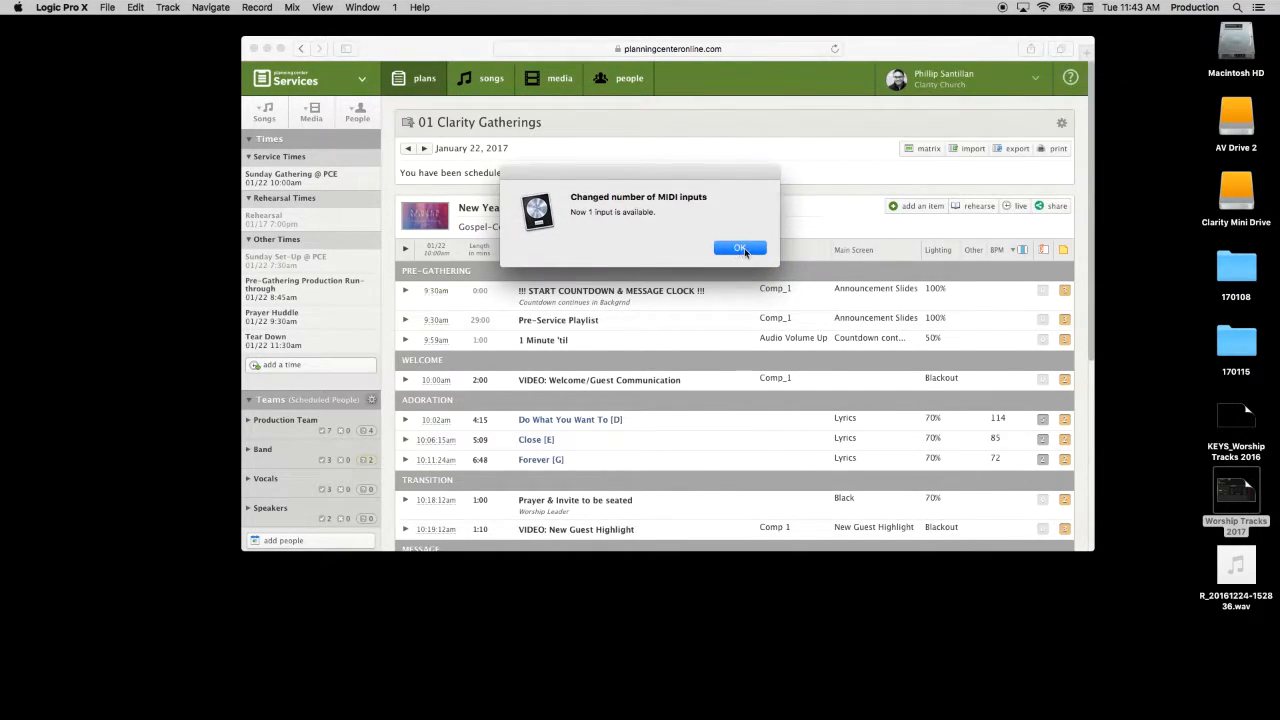
{"action": "left_click", "coordinate": [741, 249]}
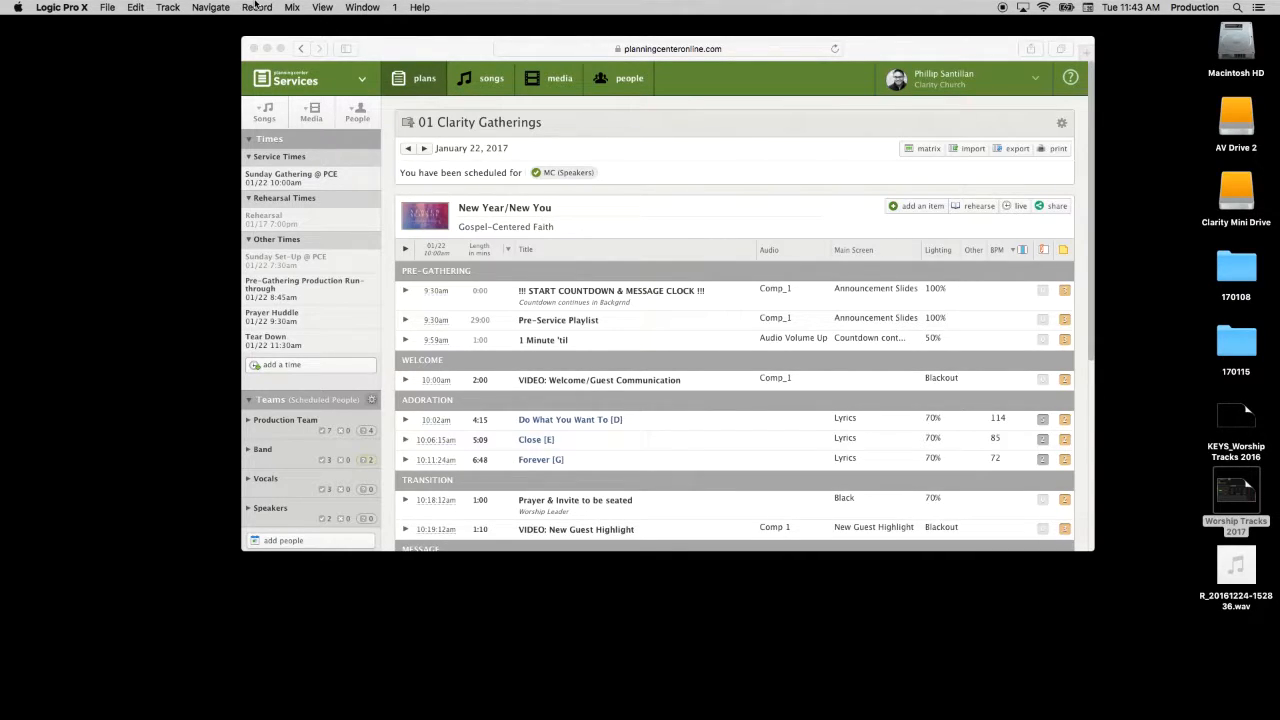
{"action": "left_click", "coordinate": [128, 6]}
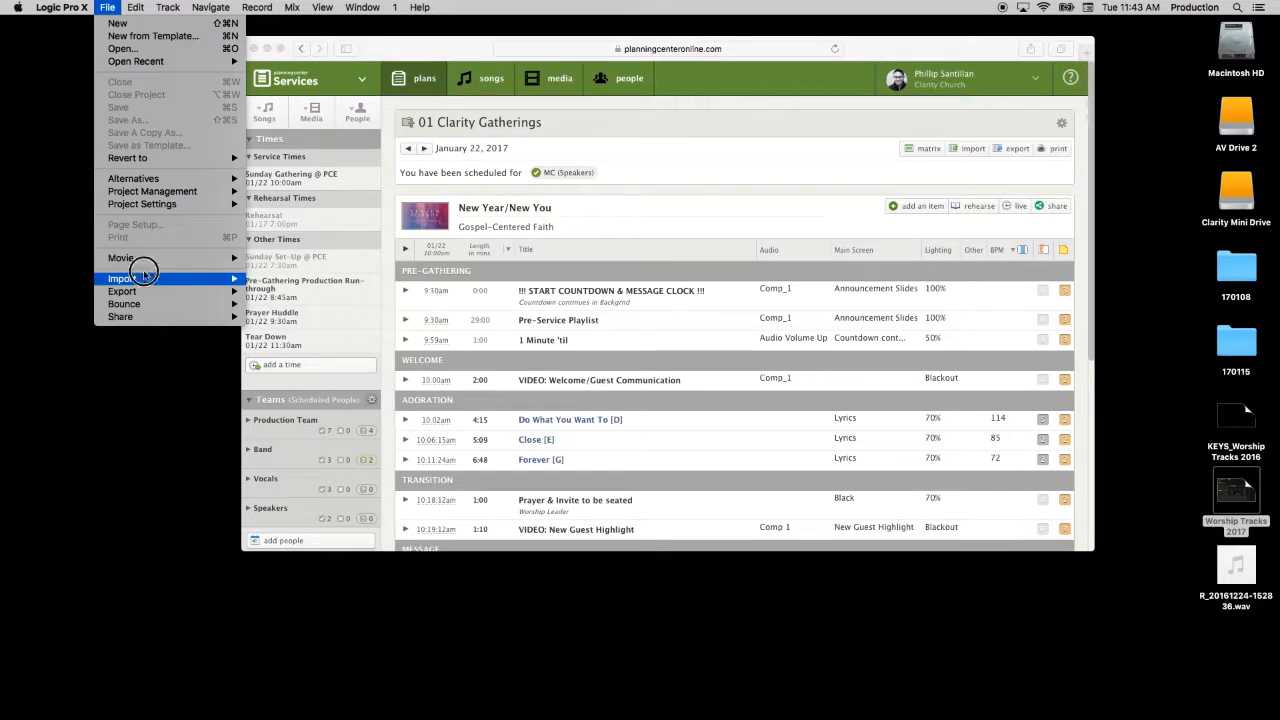
{"action": "left_click", "coordinate": [35, 165]}
{"action": "double_click", "coordinate": [1256, 521]}
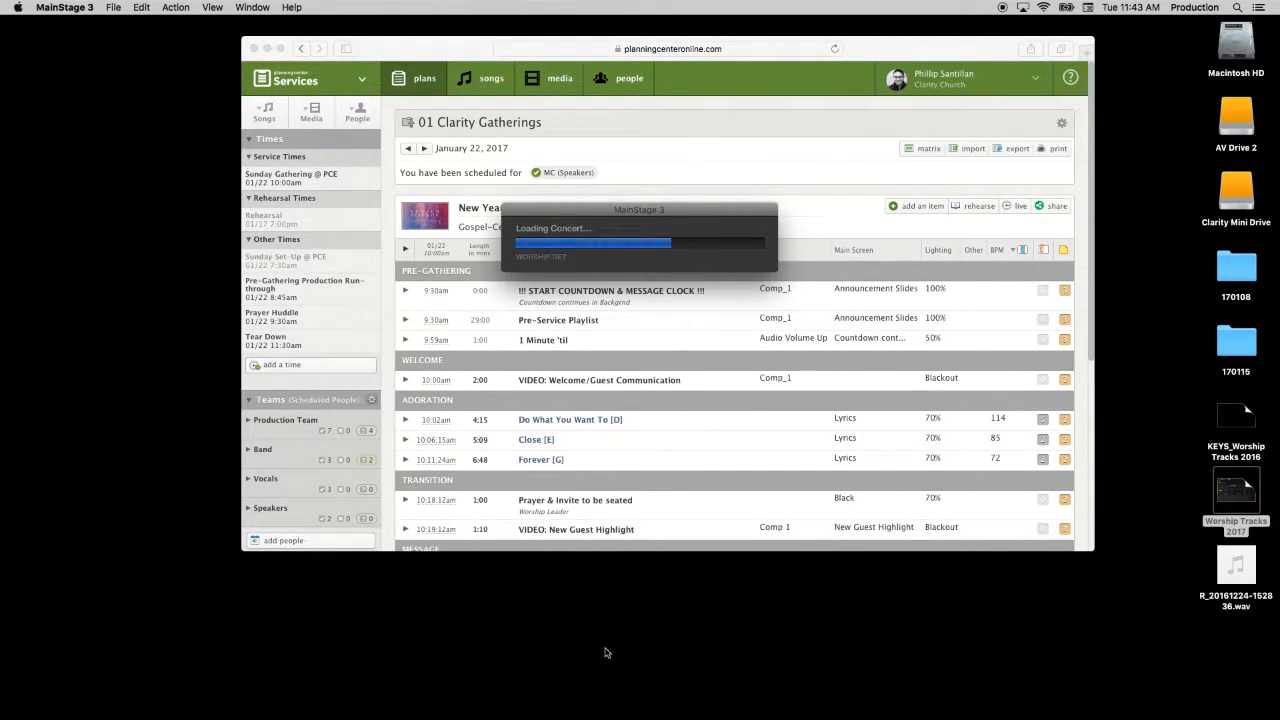
Step: Rename the first two BLANK patches in the WORSHIP SET folder as Do What You Want To and Close
{"action": "mouse_move", "coordinate": [692, 716]}
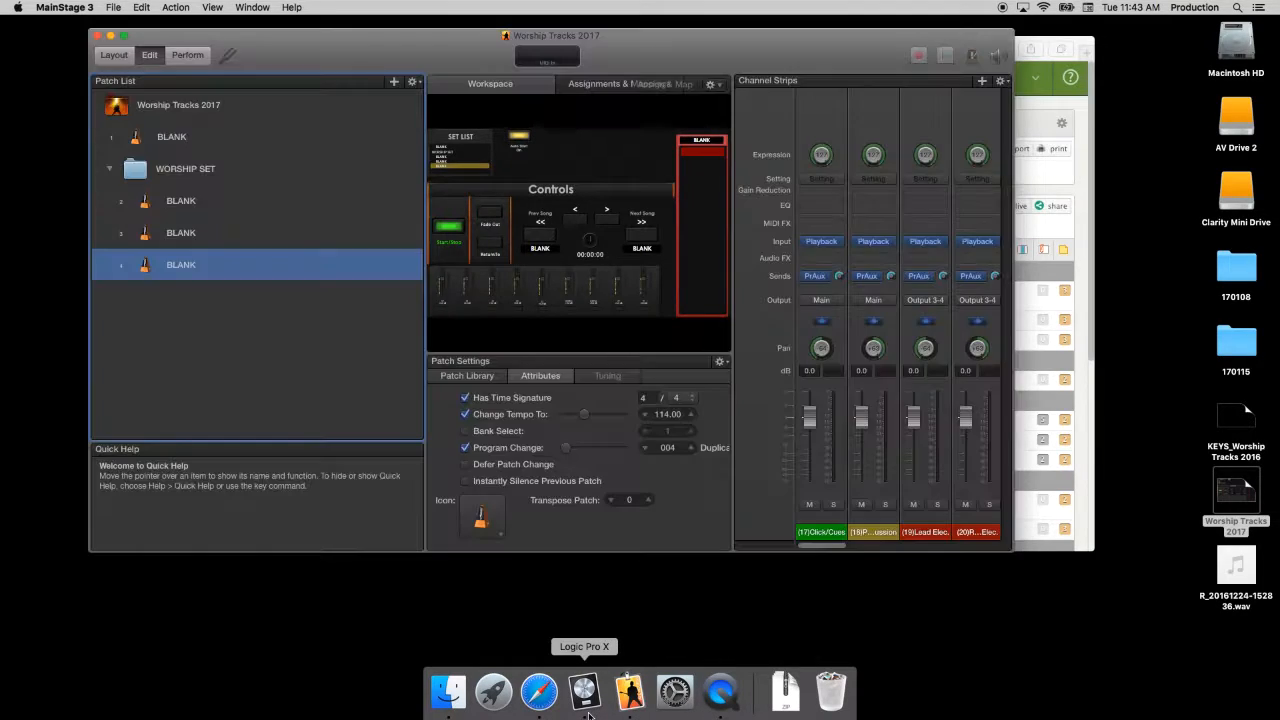
{"action": "left_click", "coordinate": [187, 202]}
{"action": "left_click", "coordinate": [188, 203]}
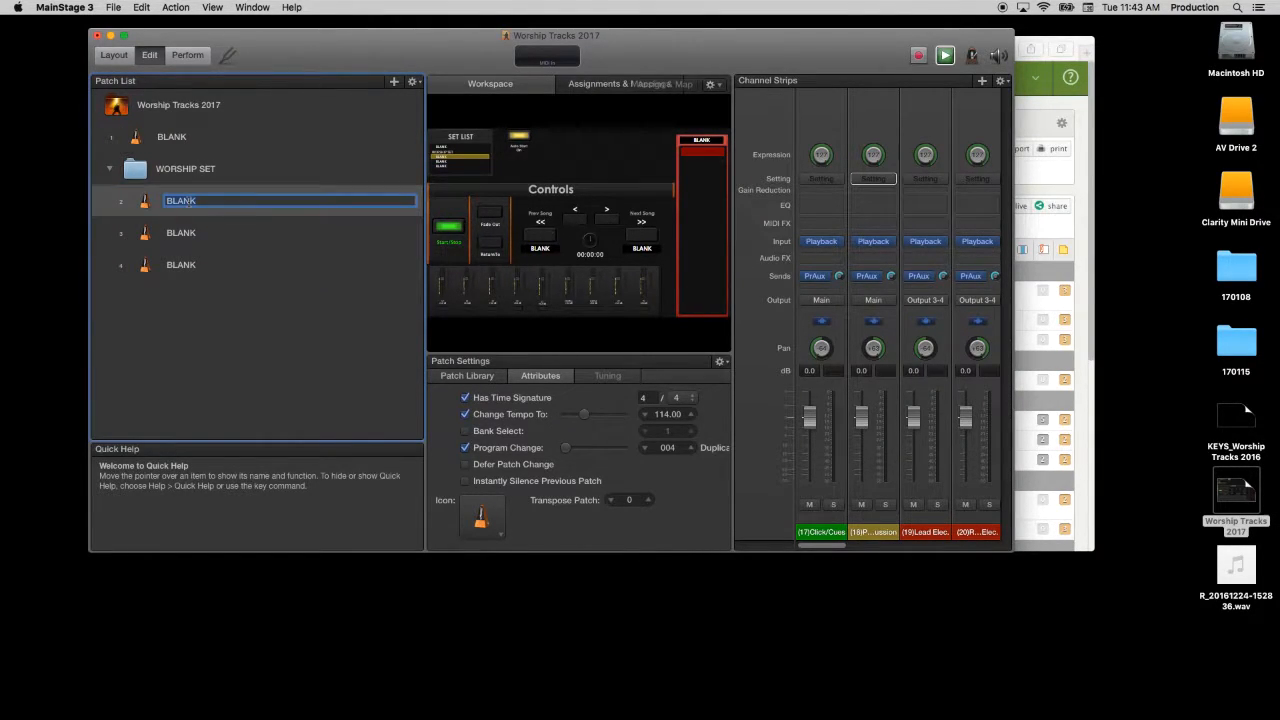
{"action": "type", "text": "Do"}
{"action": "type", "text": "What You Want To"}
{"action": "key", "text": "Return"}
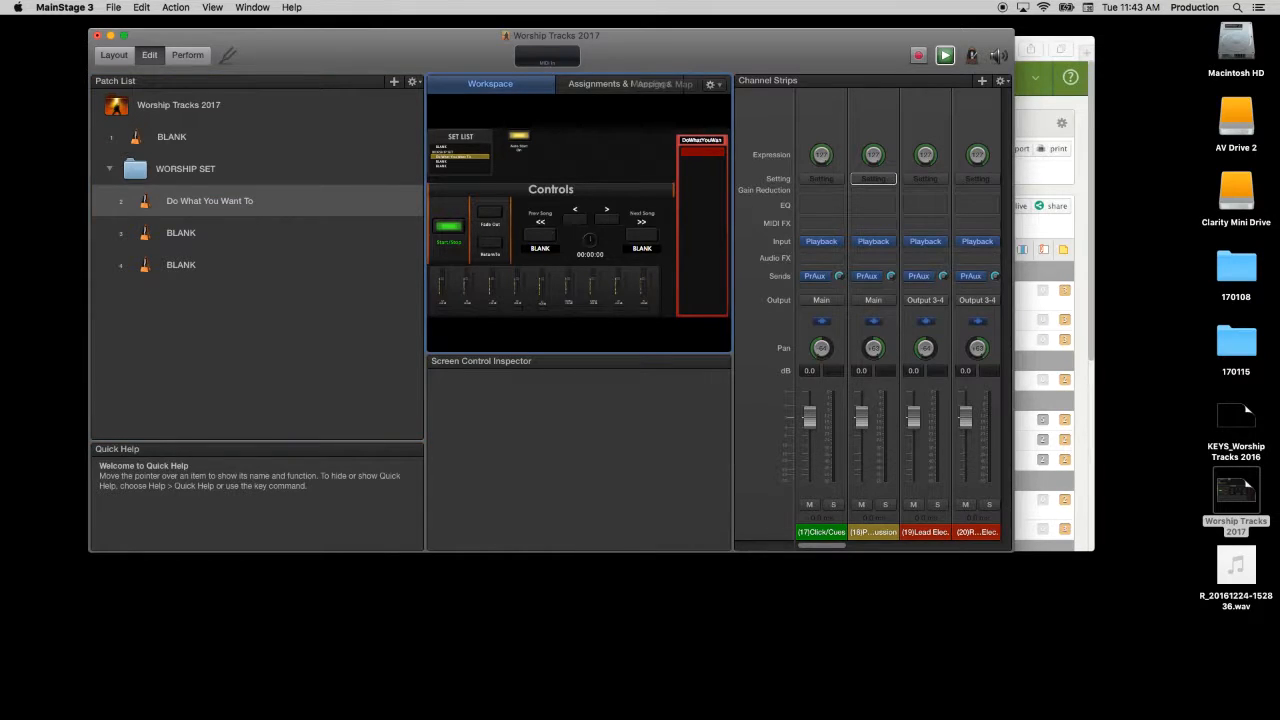
{"action": "double_click", "coordinate": [180, 232]}
{"action": "type", "text": "Close"}
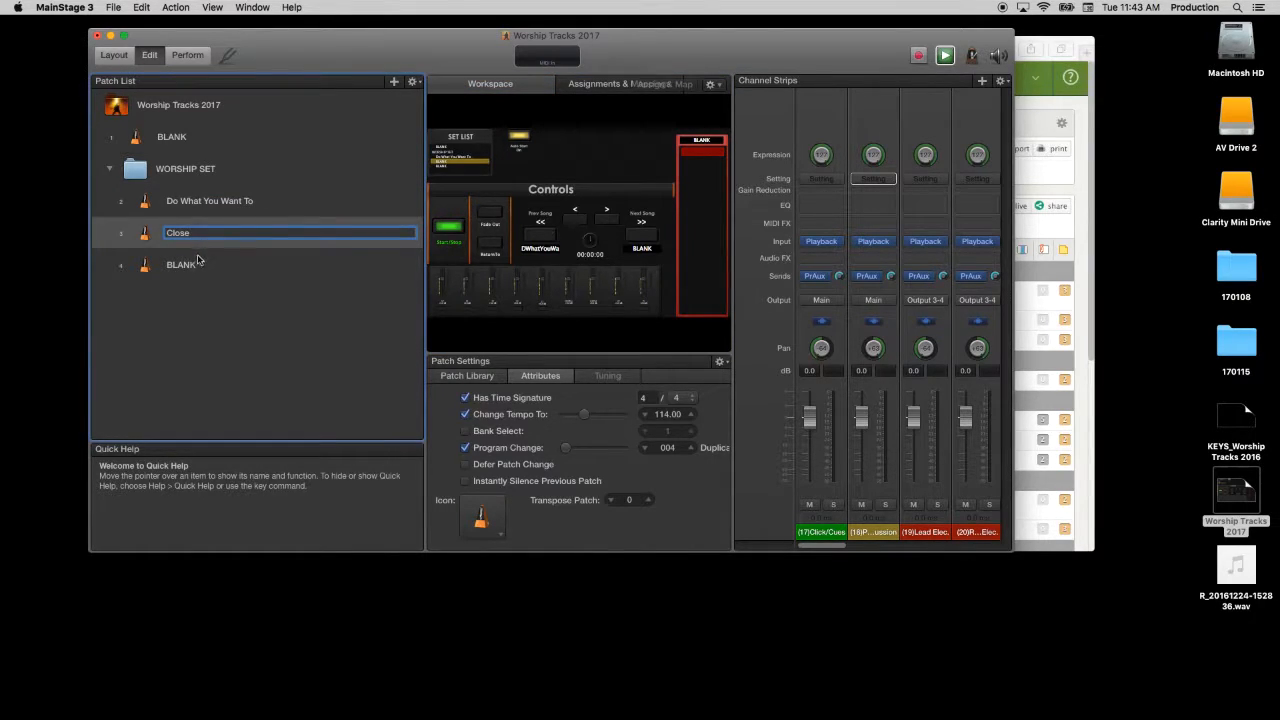
Step: Check the song order in the Planning Center plan and rename the last BLANK patch in the WORSHIP SET folder as Forever
{"action": "left_click", "coordinate": [197, 262]}
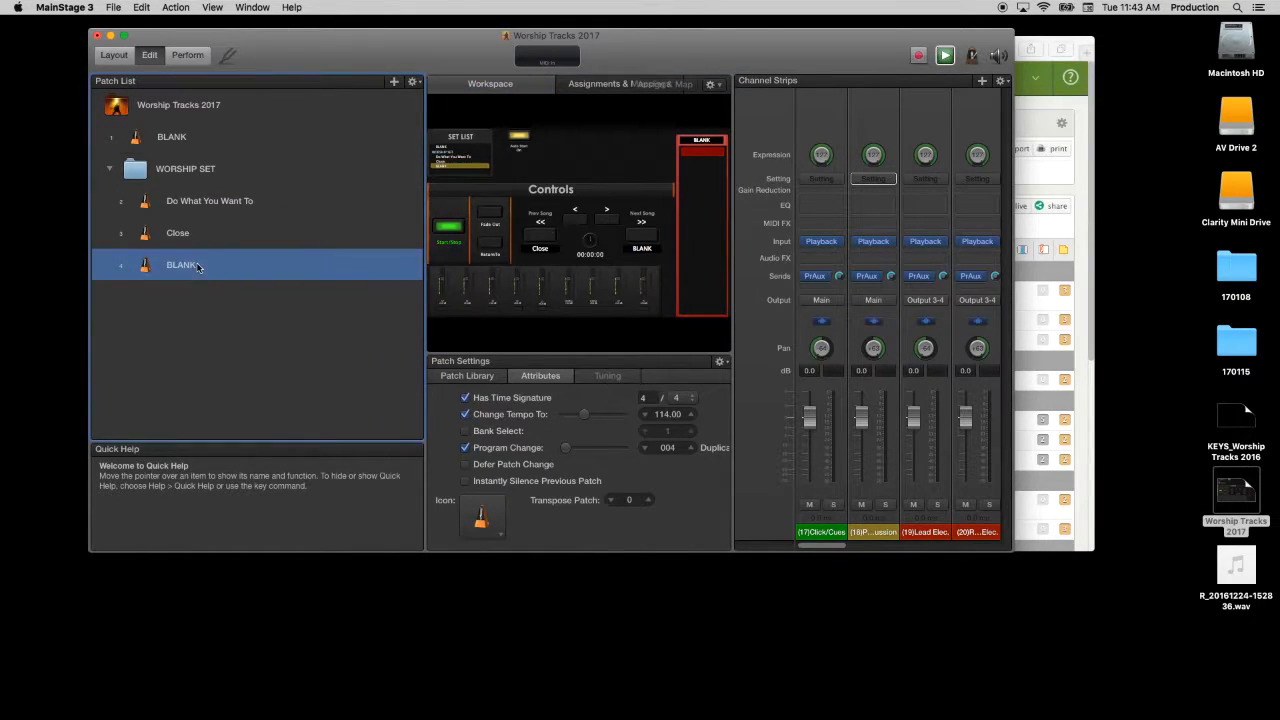
{"action": "left_click", "coordinate": [1073, 355]}
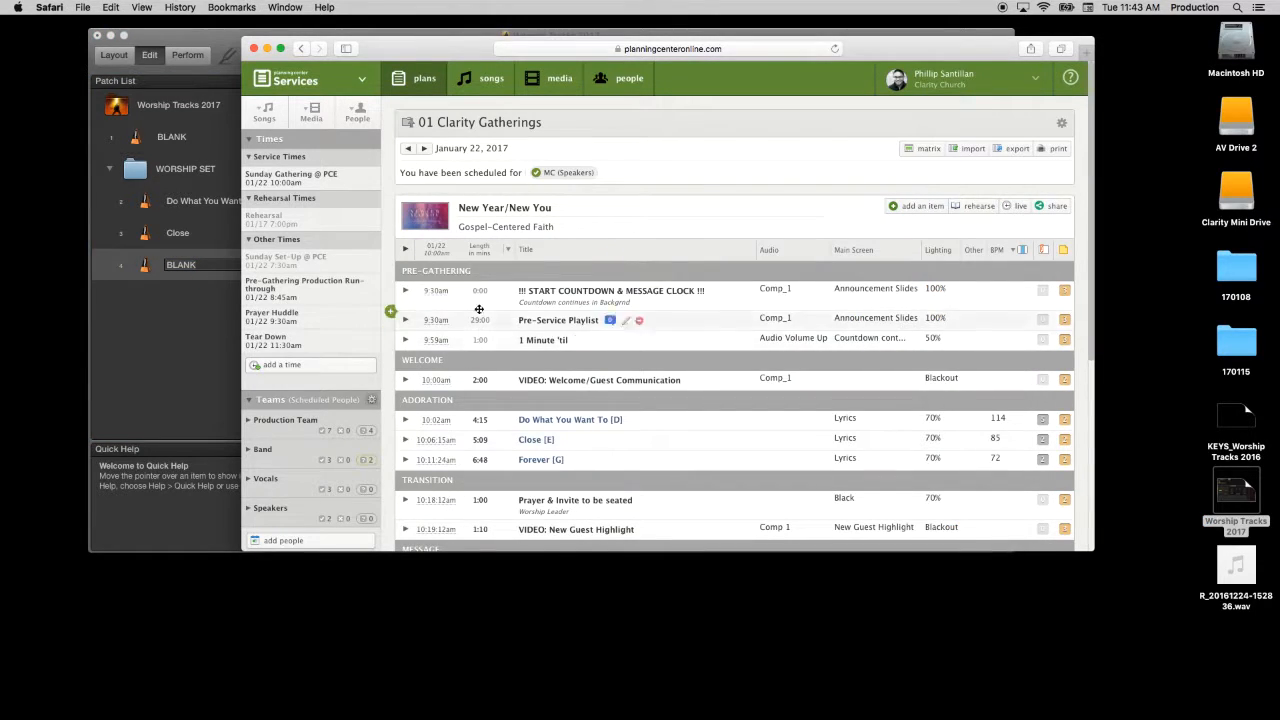
{"action": "left_click", "coordinate": [164, 326]}
{"action": "double_click", "coordinate": [194, 266]}
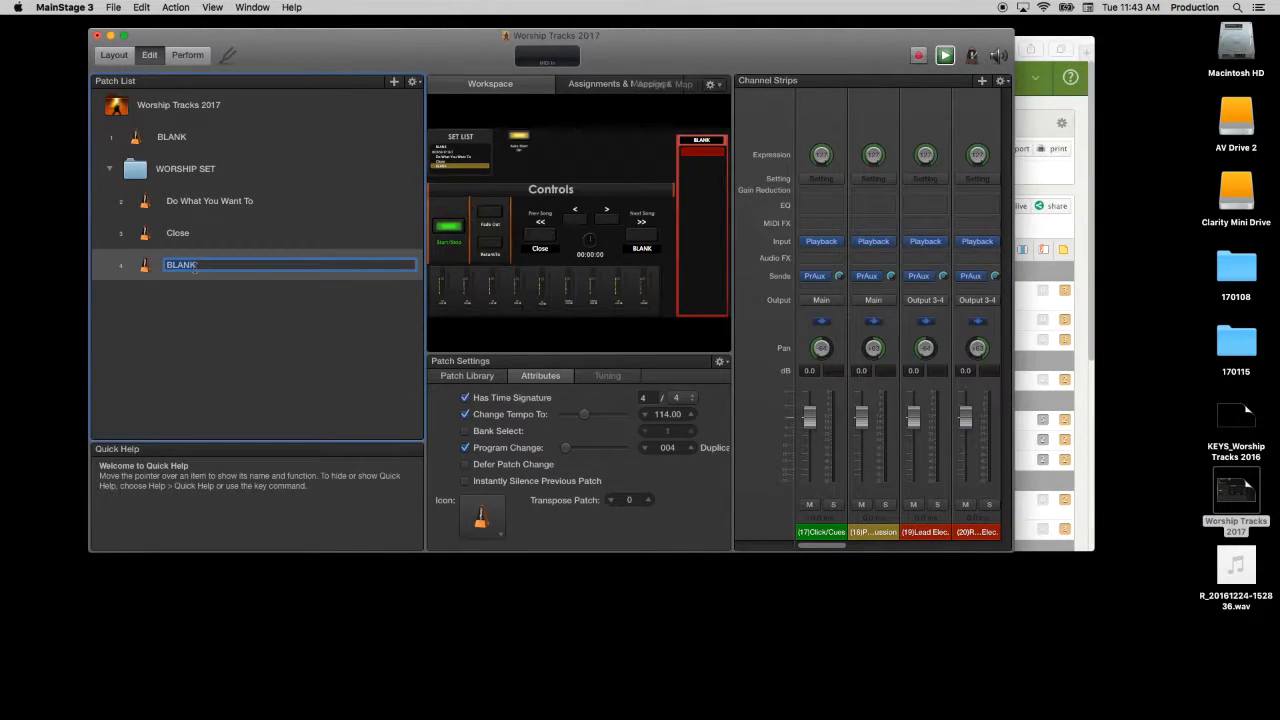
{"action": "type", "text": "Forever"}
{"action": "key", "text": "Return"}
Step: Set the Do What You Want To patch's program change to 001
{"action": "left_click", "coordinate": [212, 202]}
{"action": "left_click_drag", "start_coordinate": [363, 40], "coordinate": [309, 36]}
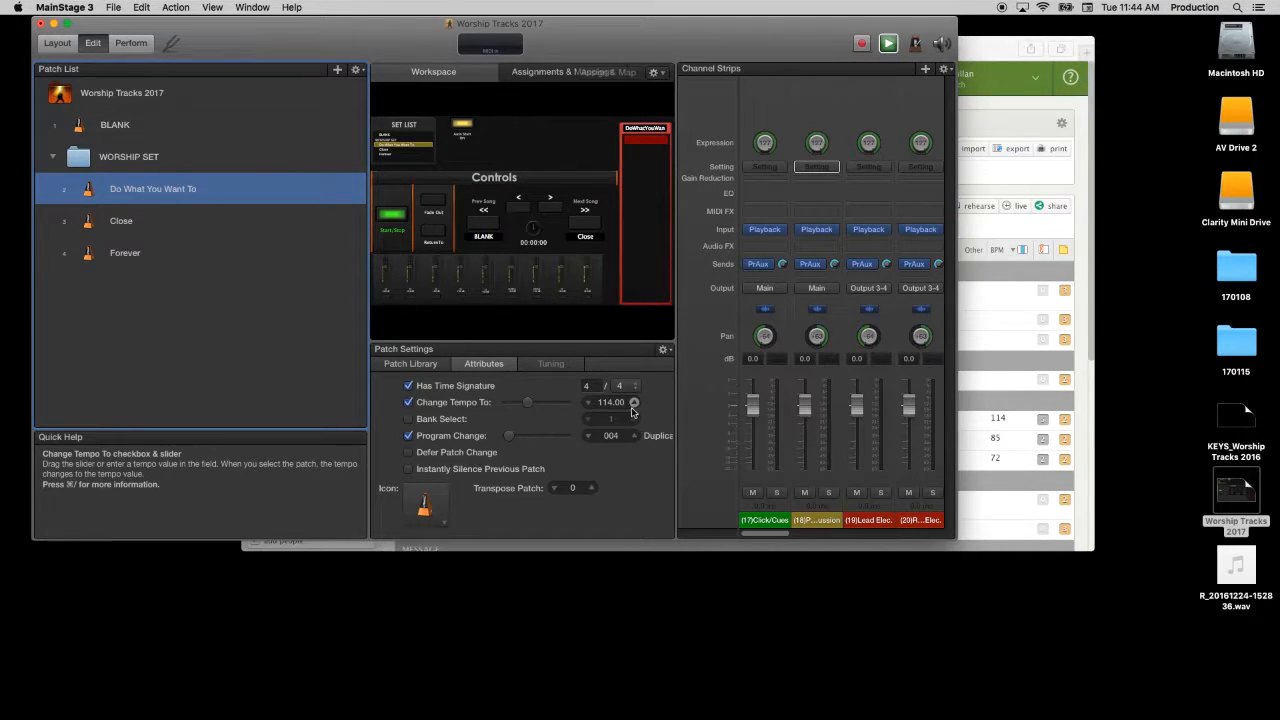
{"action": "left_click", "coordinate": [588, 437]}
{"action": "left_click", "coordinate": [588, 437]}
{"action": "left_click", "coordinate": [588, 437]}
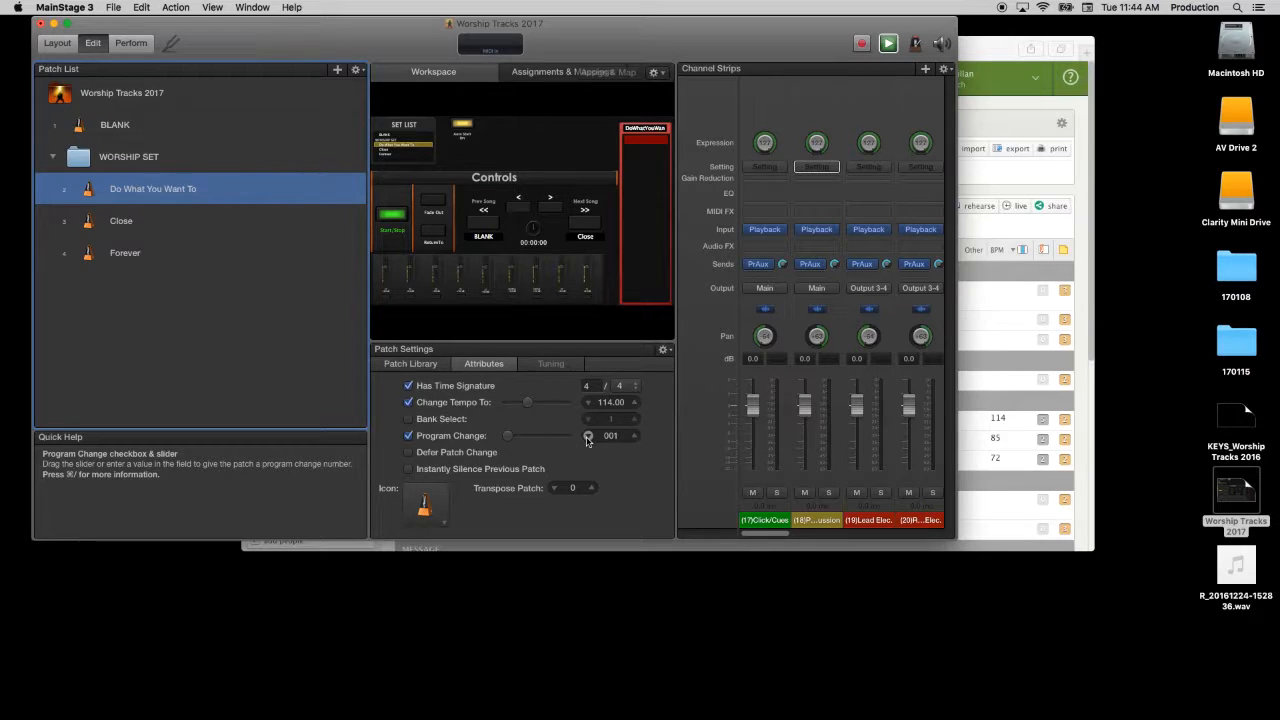
Step: Set the Close patch to program change 002 and tempo 85, and the Forever patch to tempo 72
{"action": "left_click", "coordinate": [170, 222]}
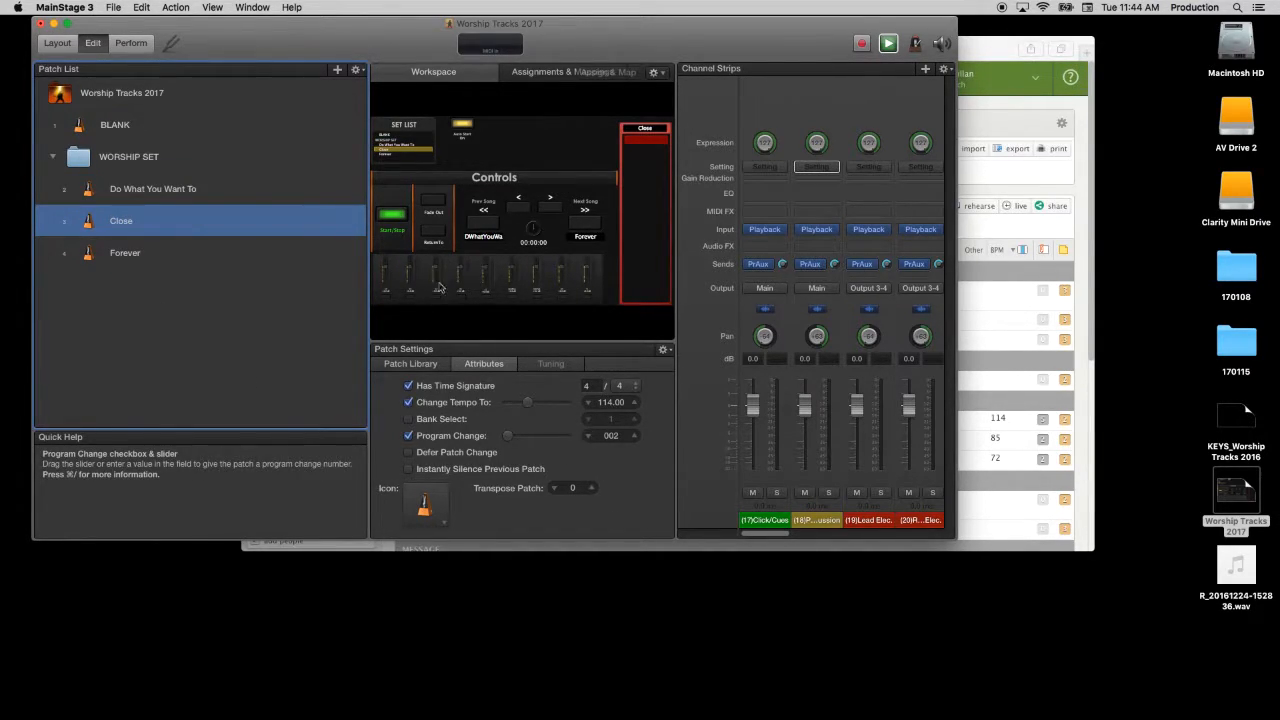
{"action": "left_click", "coordinate": [610, 402]}
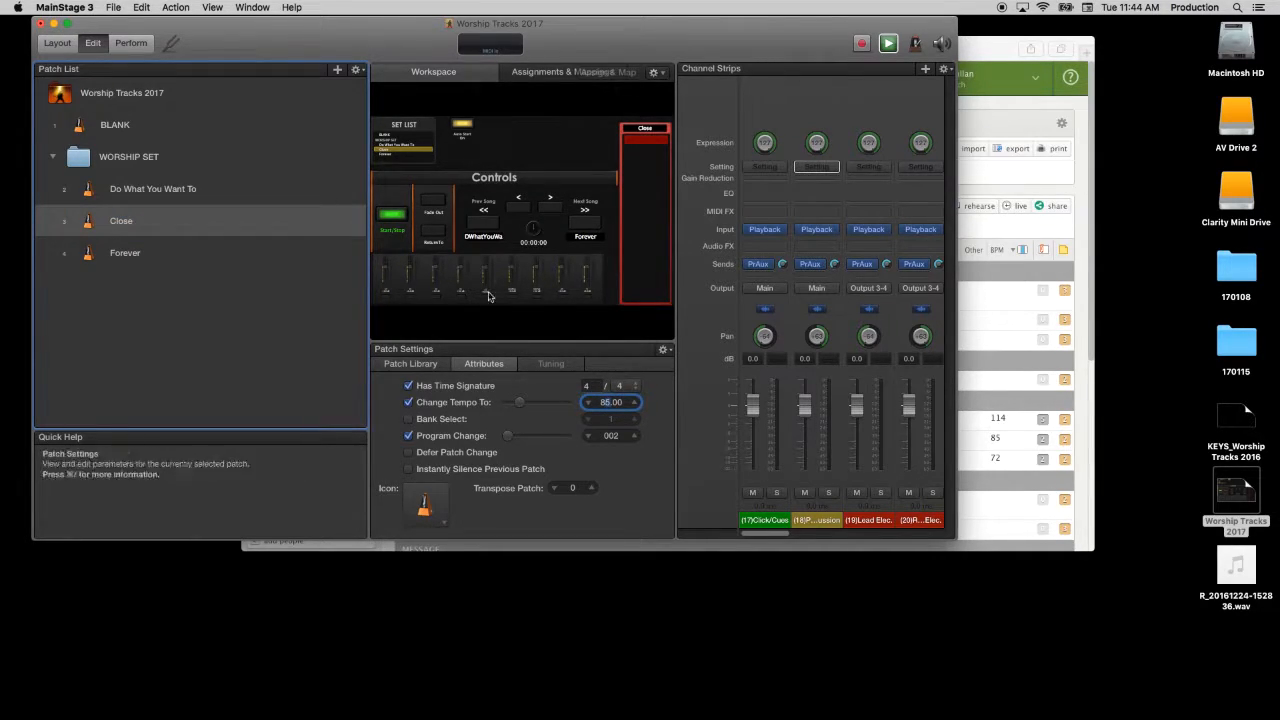
{"action": "left_click", "coordinate": [239, 254]}
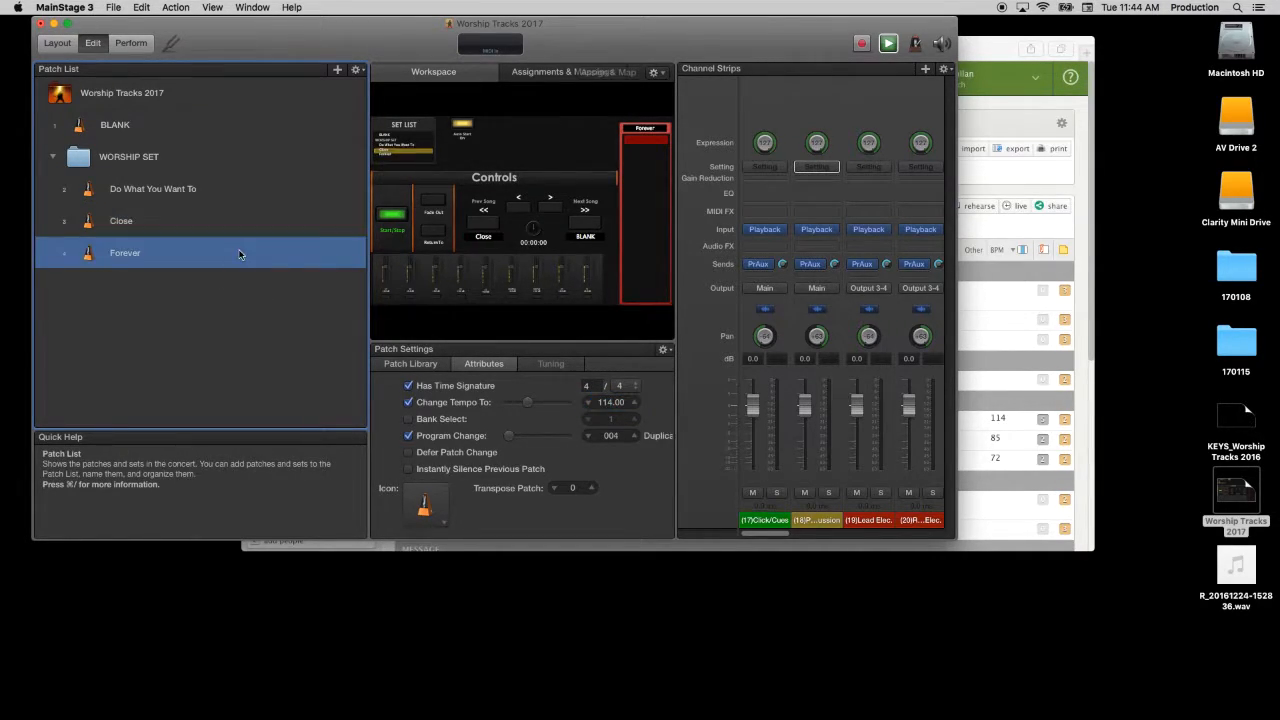
{"action": "left_click", "coordinate": [610, 402]}
{"action": "type", "text": "72"}
{"action": "key", "text": "Return"}
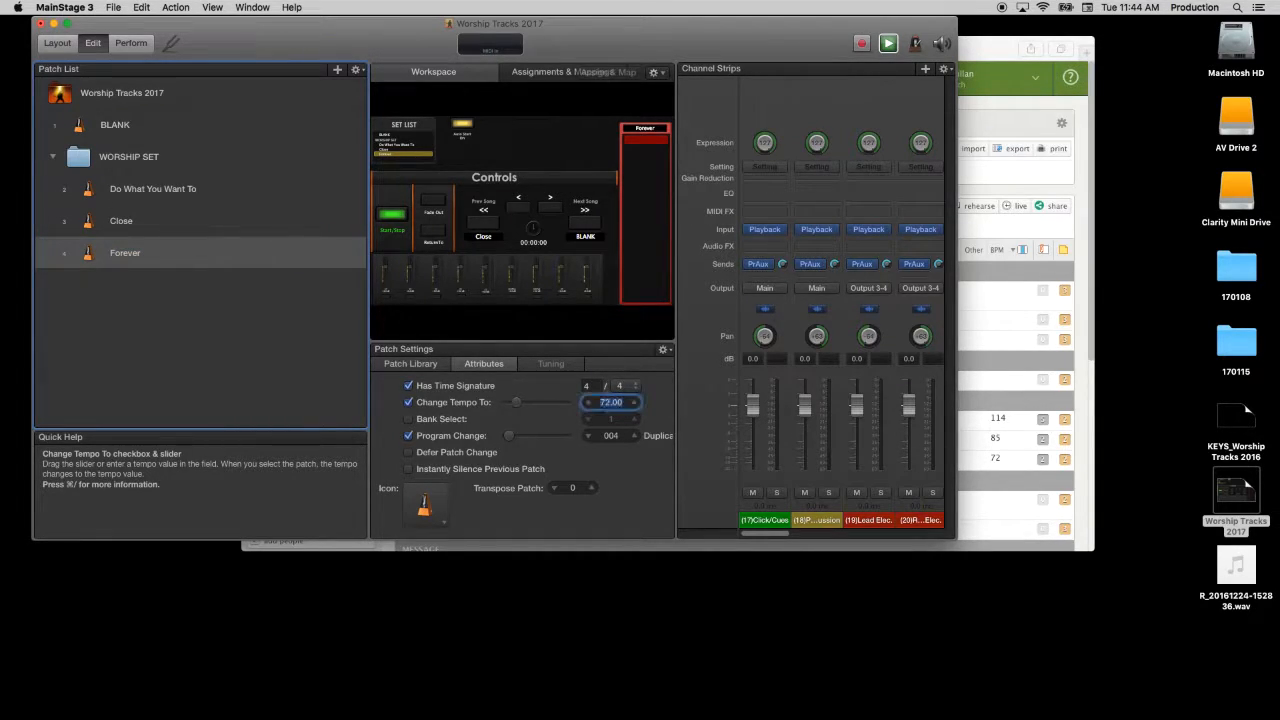
Step: Save the Worship Tracks 2017 concert and return to the January 22 service plan in Safari
{"action": "left_click", "coordinate": [114, 7]}
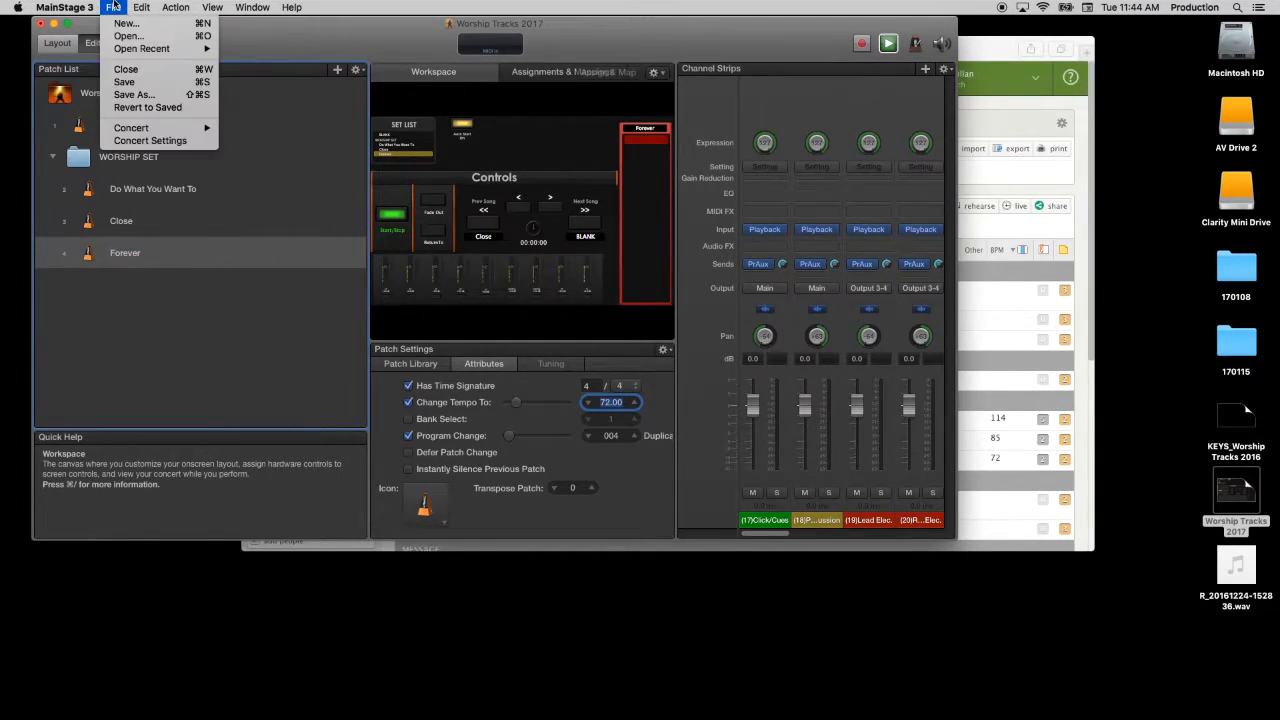
{"action": "left_click", "coordinate": [170, 82]}
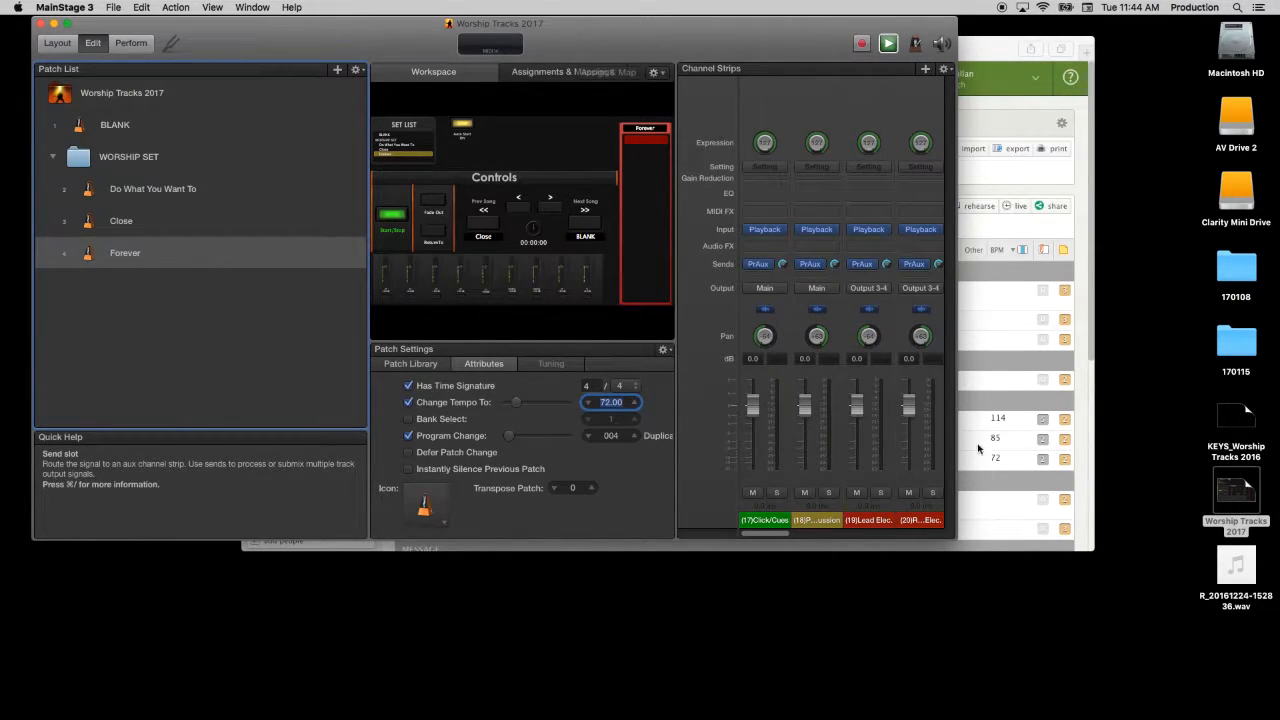
{"action": "left_click", "coordinate": [1029, 516]}
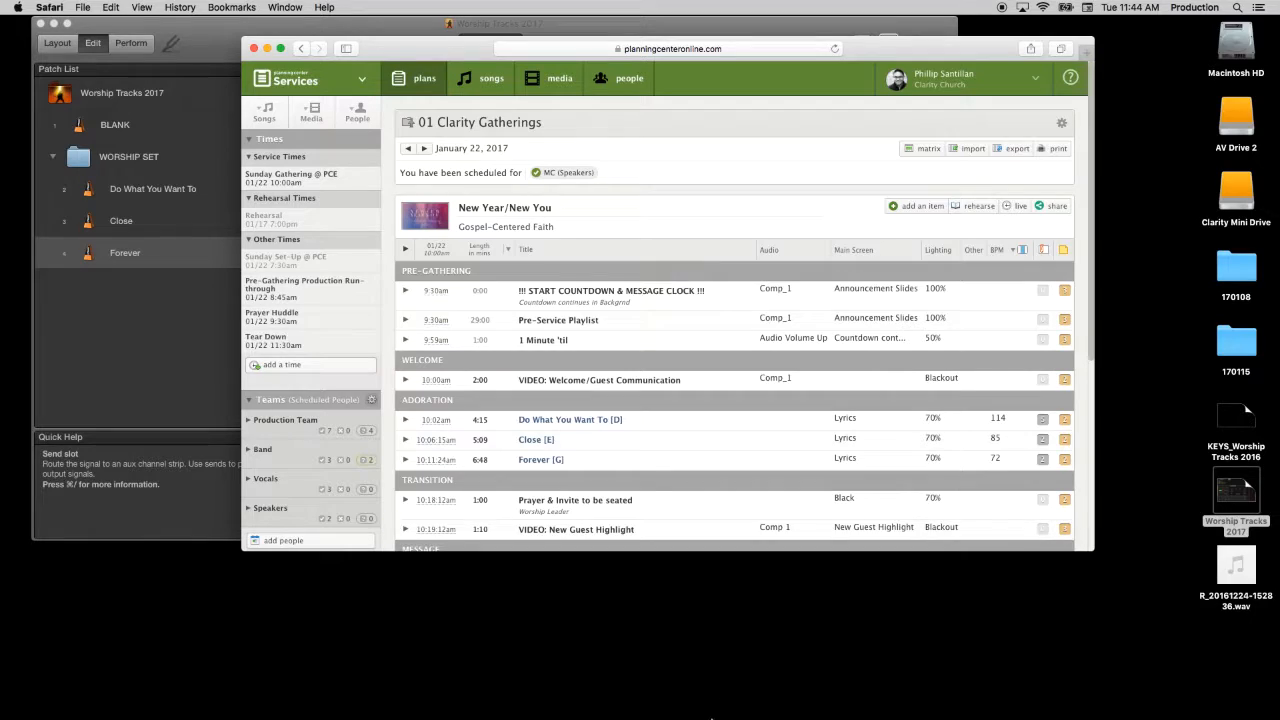
Step: Open the Do What You Want To (D)114 Logic project from 04 Projects > 01 Logic > 01 Songs on the Clarity Mini Drive
{"action": "mouse_move", "coordinate": [675, 700]}
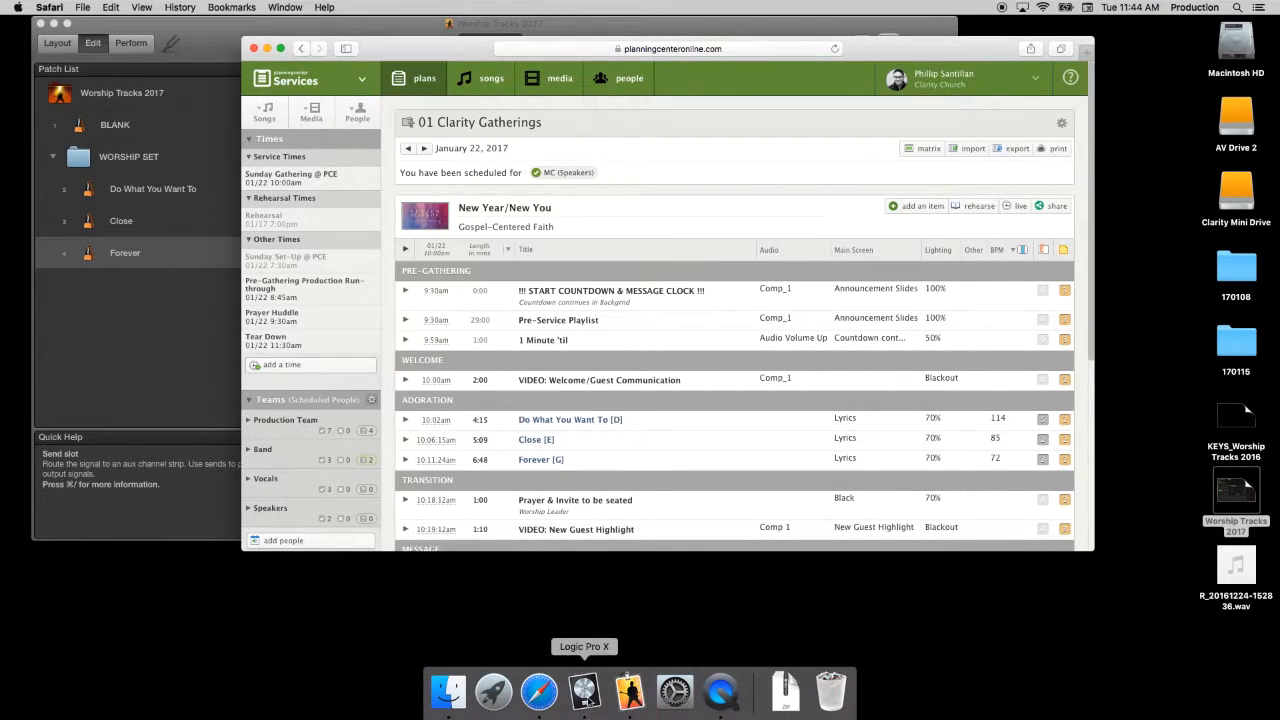
{"action": "double_click", "coordinate": [1237, 192]}
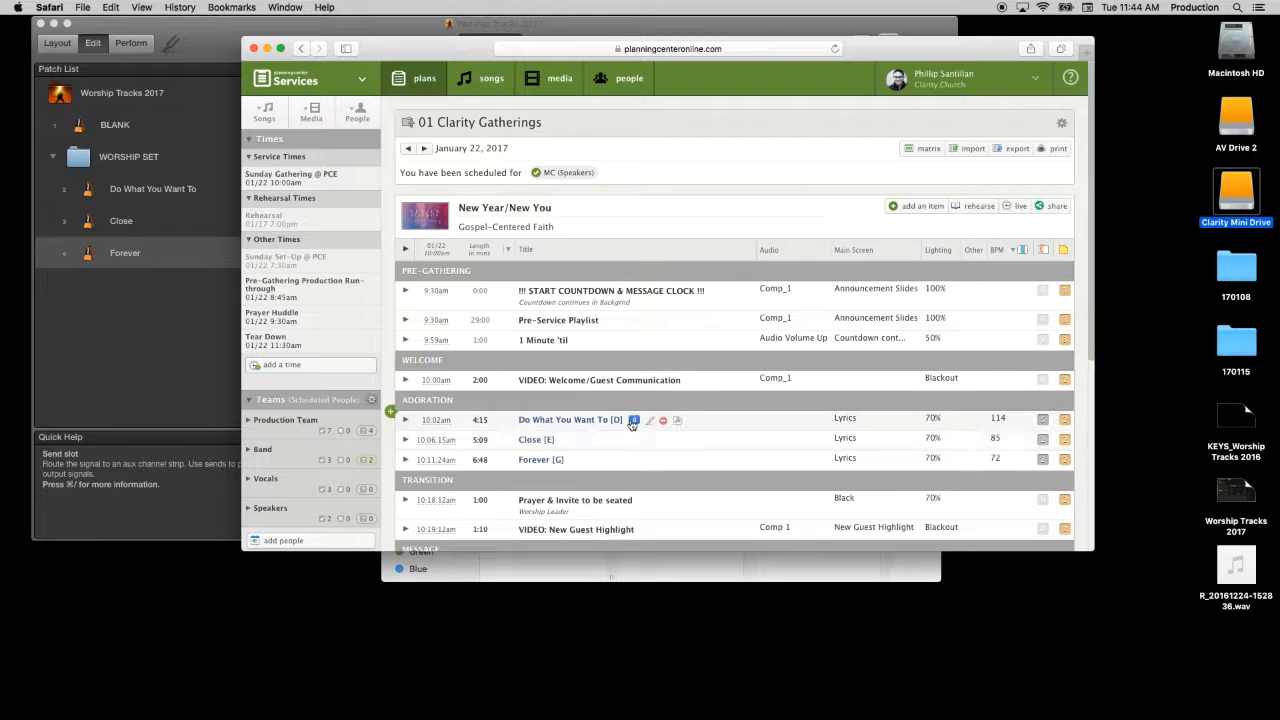
{"action": "left_click", "coordinate": [1224, 190]}
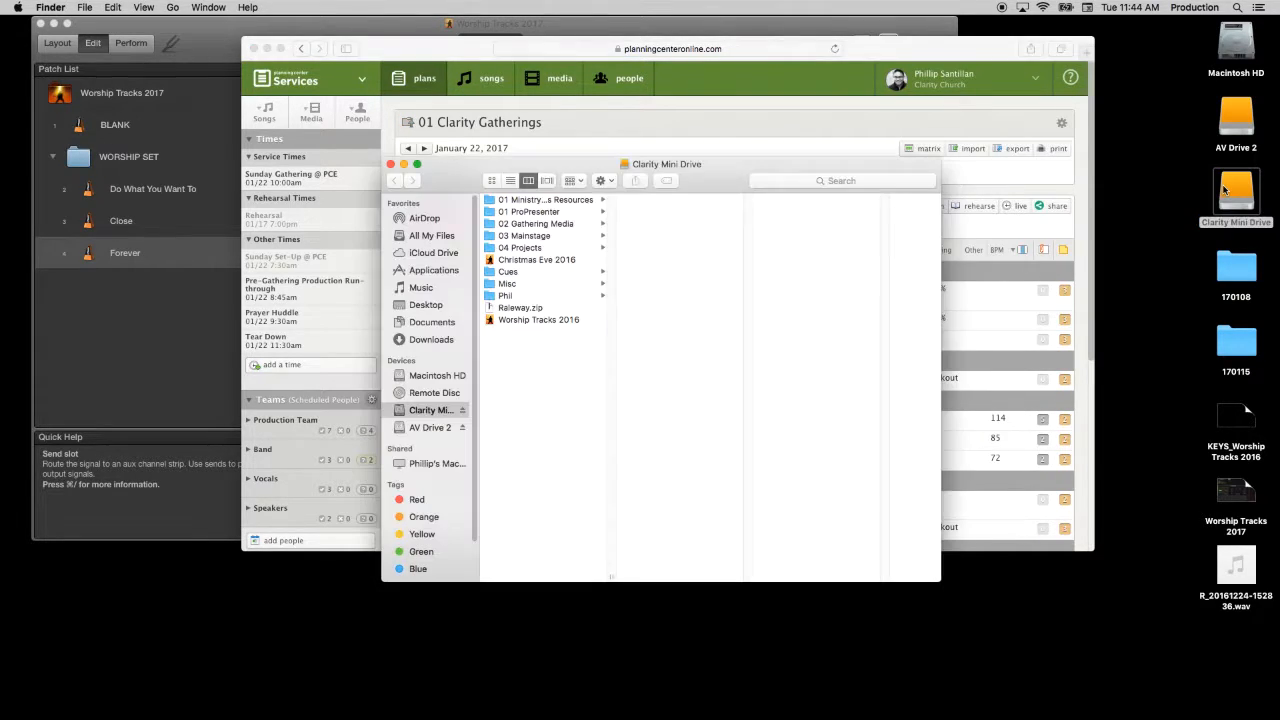
{"action": "left_click", "coordinate": [555, 224]}
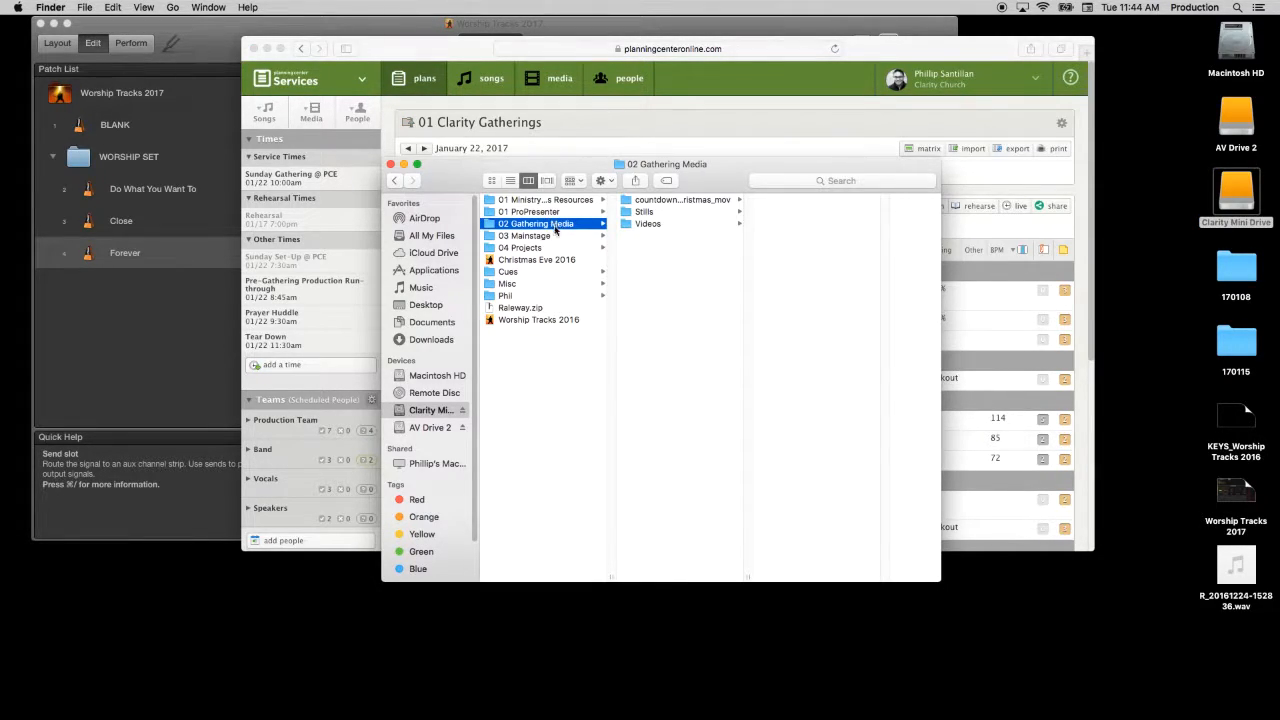
{"action": "left_click", "coordinate": [570, 248]}
{"action": "left_click", "coordinate": [680, 200]}
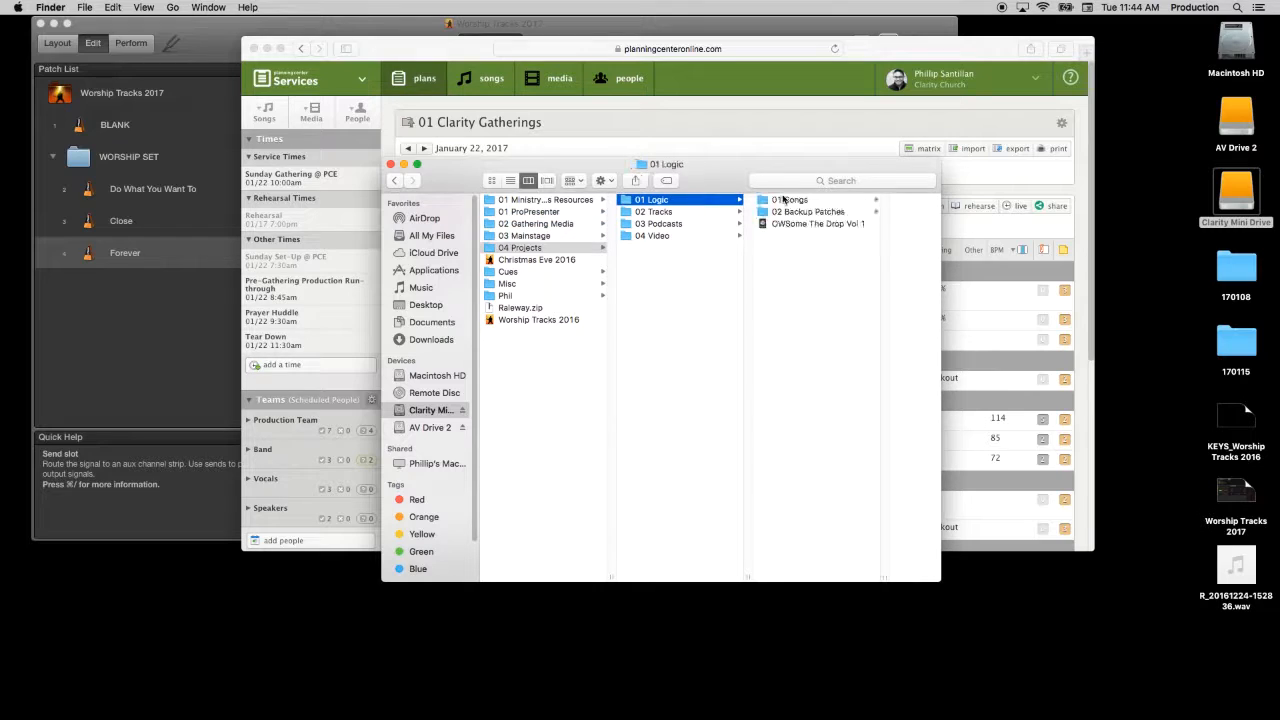
{"action": "left_click", "coordinate": [846, 200]}
{"action": "double_click", "coordinate": [848, 248]}
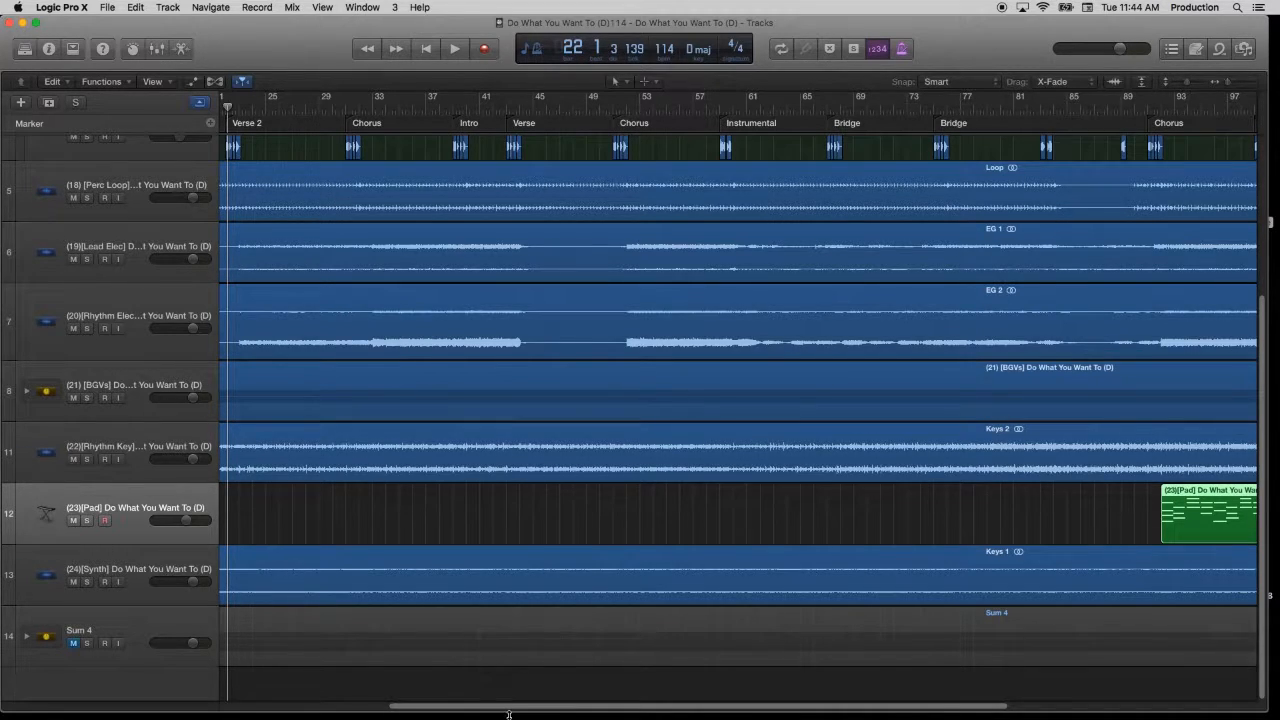
Step: Look through the Do What You Want To arrangement in Logic Pro X from its start, covering the numbered tracks and the Pad track's volume
{"action": "left_click_drag", "start_coordinate": [521, 712], "coordinate": [351, 712]}
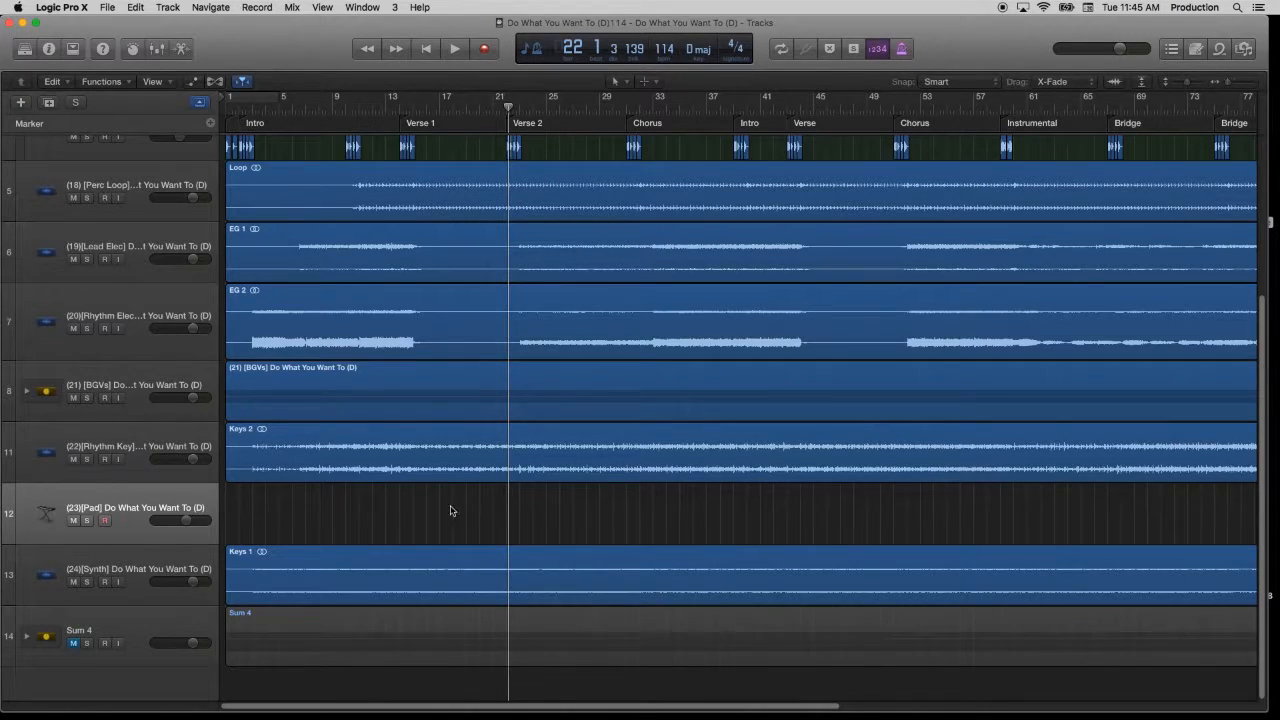
{"action": "left_click", "coordinate": [187, 521]}
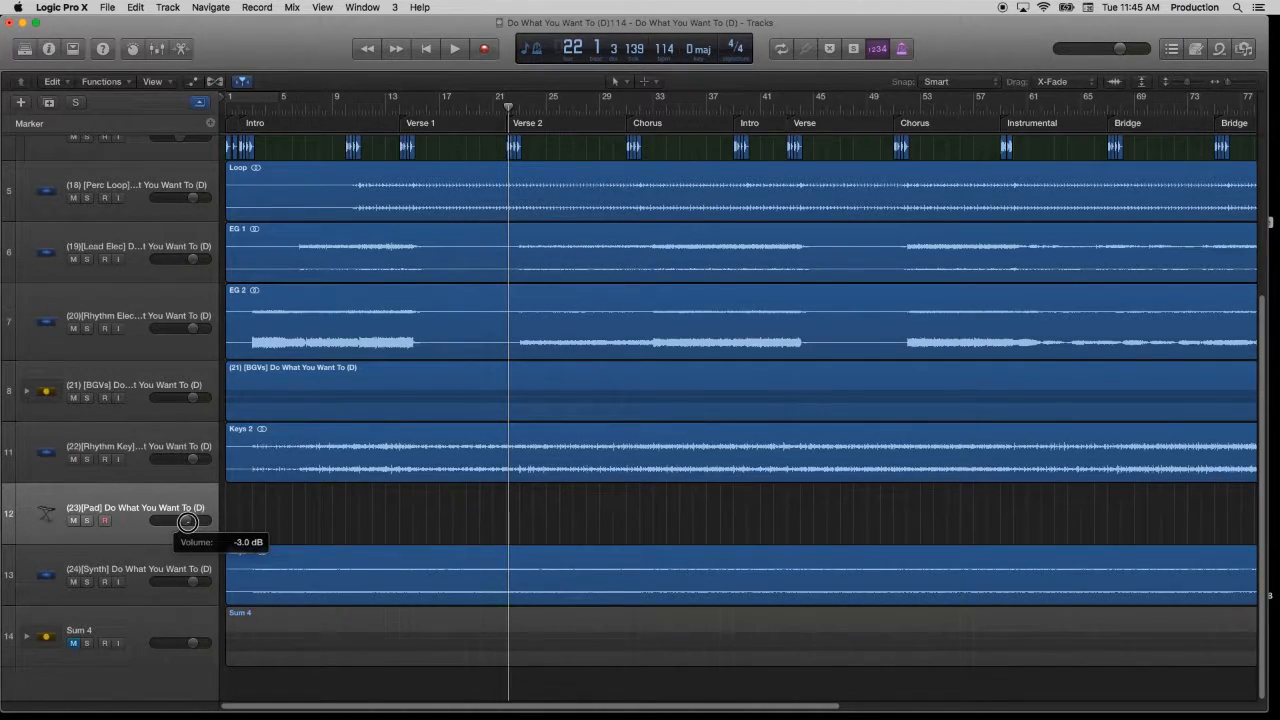
{"action": "scroll", "coordinate": [155, 327], "scroll_direction": "up", "scroll_amount": 5}
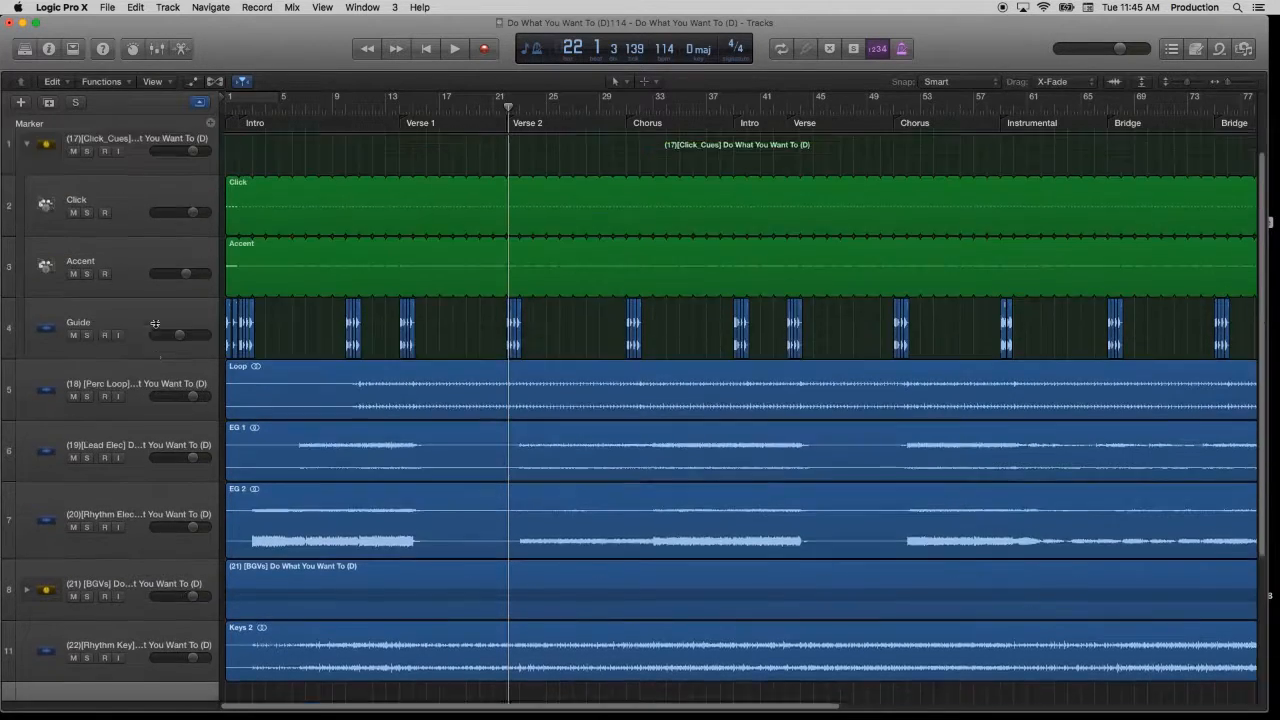
{"action": "scroll", "coordinate": [155, 327], "scroll_direction": "down", "scroll_amount": 5}
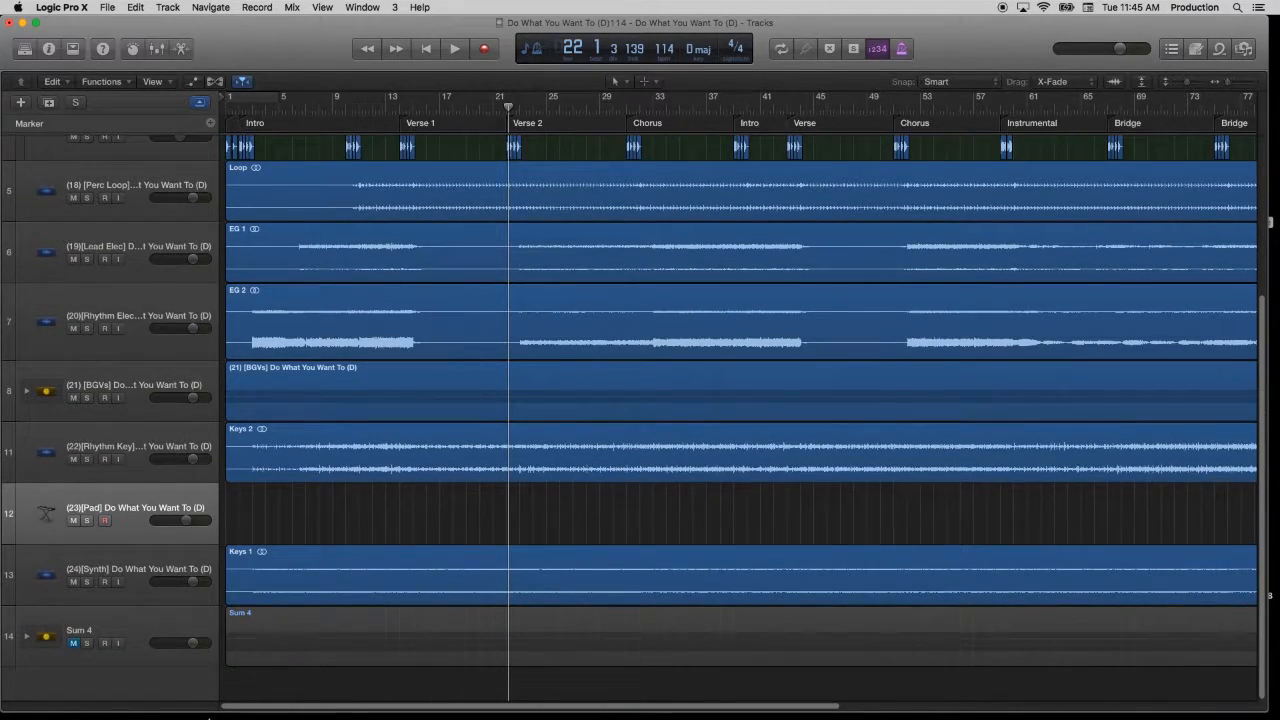
Step: Switch to Finder and open the Do What You Want To (D) folder inside 03 Mainstage > 01 Songs on the Clarity Mini Drive
{"action": "left_click", "coordinate": [447, 710]}
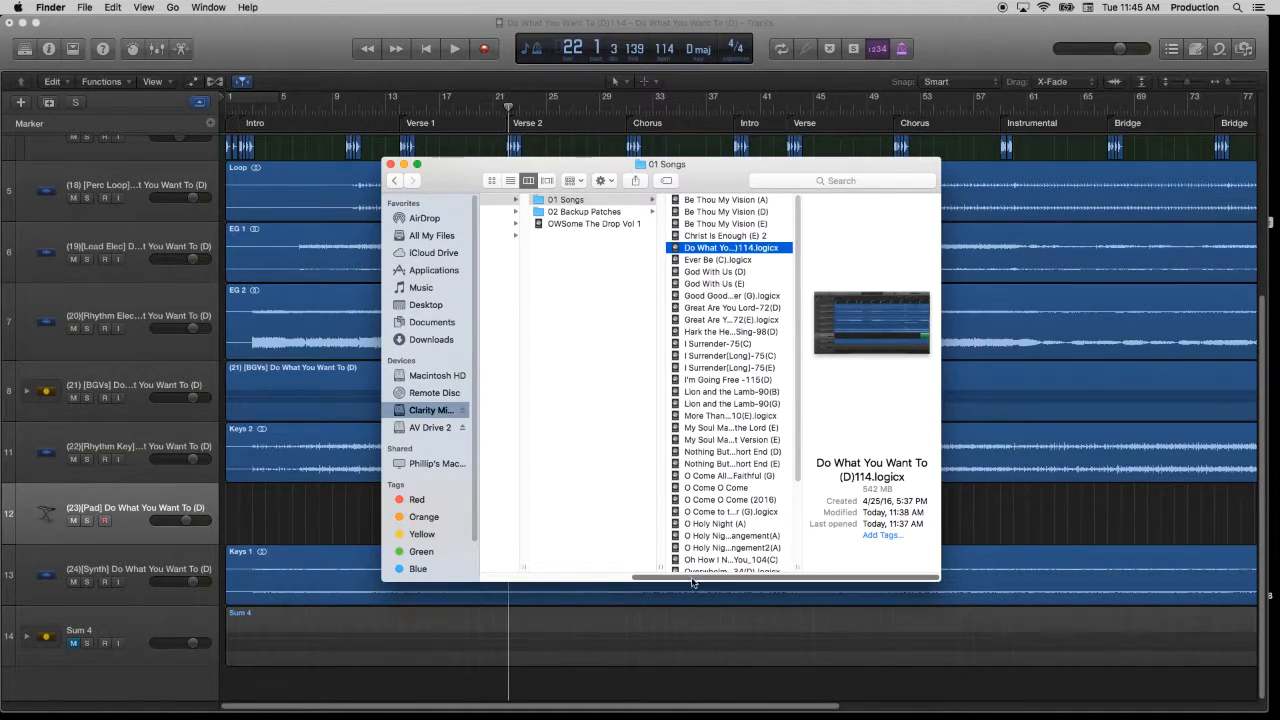
{"action": "left_click_drag", "start_coordinate": [709, 577], "coordinate": [523, 578]}
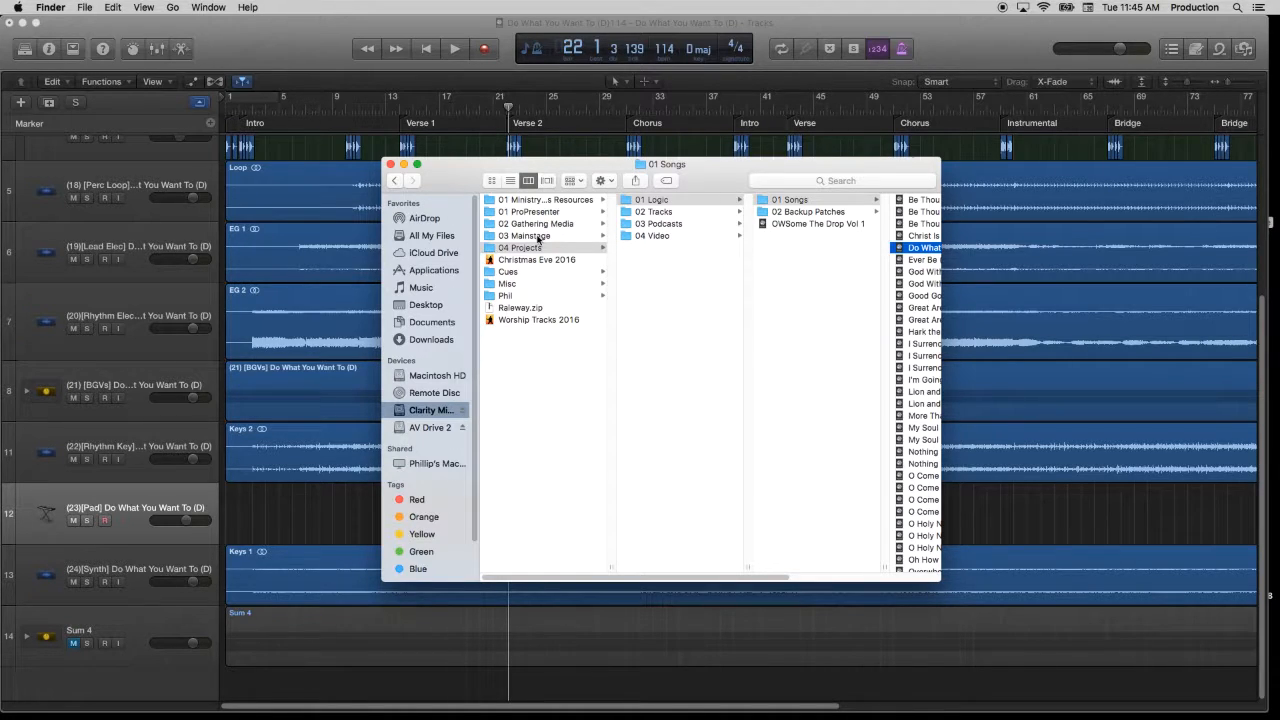
{"action": "left_click", "coordinate": [569, 237]}
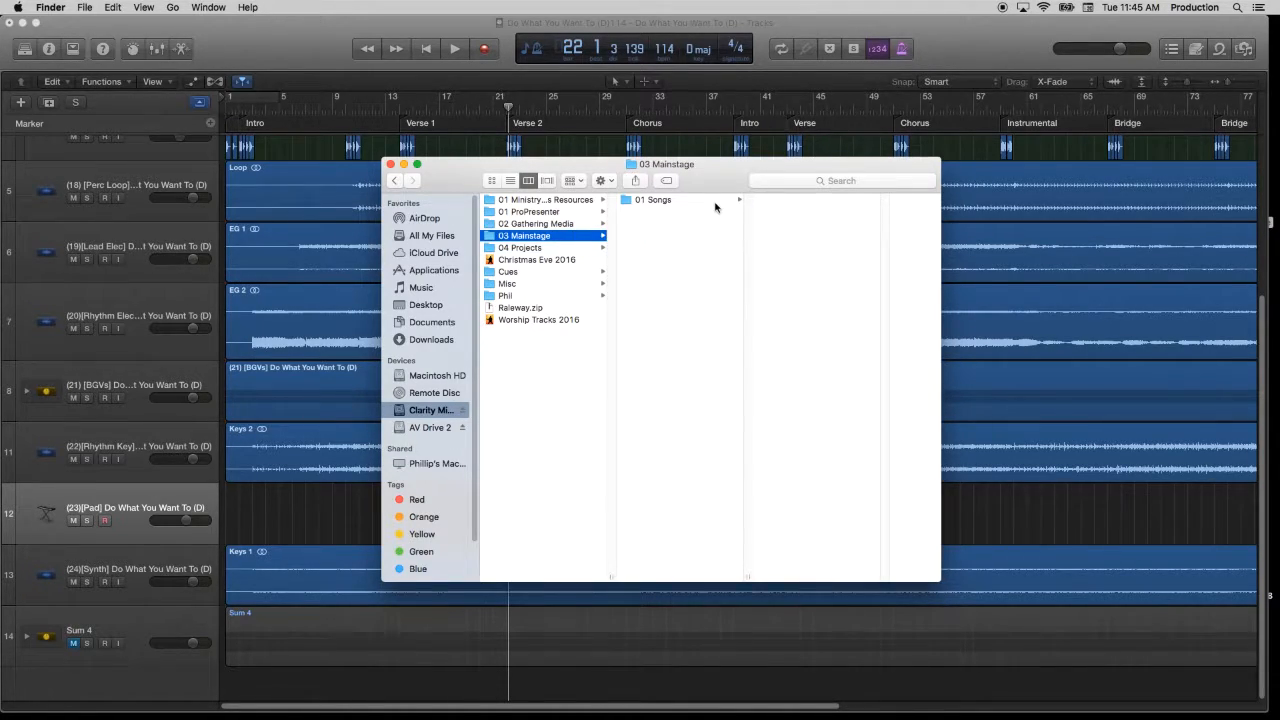
{"action": "left_click", "coordinate": [716, 205]}
{"action": "left_click", "coordinate": [799, 261]}
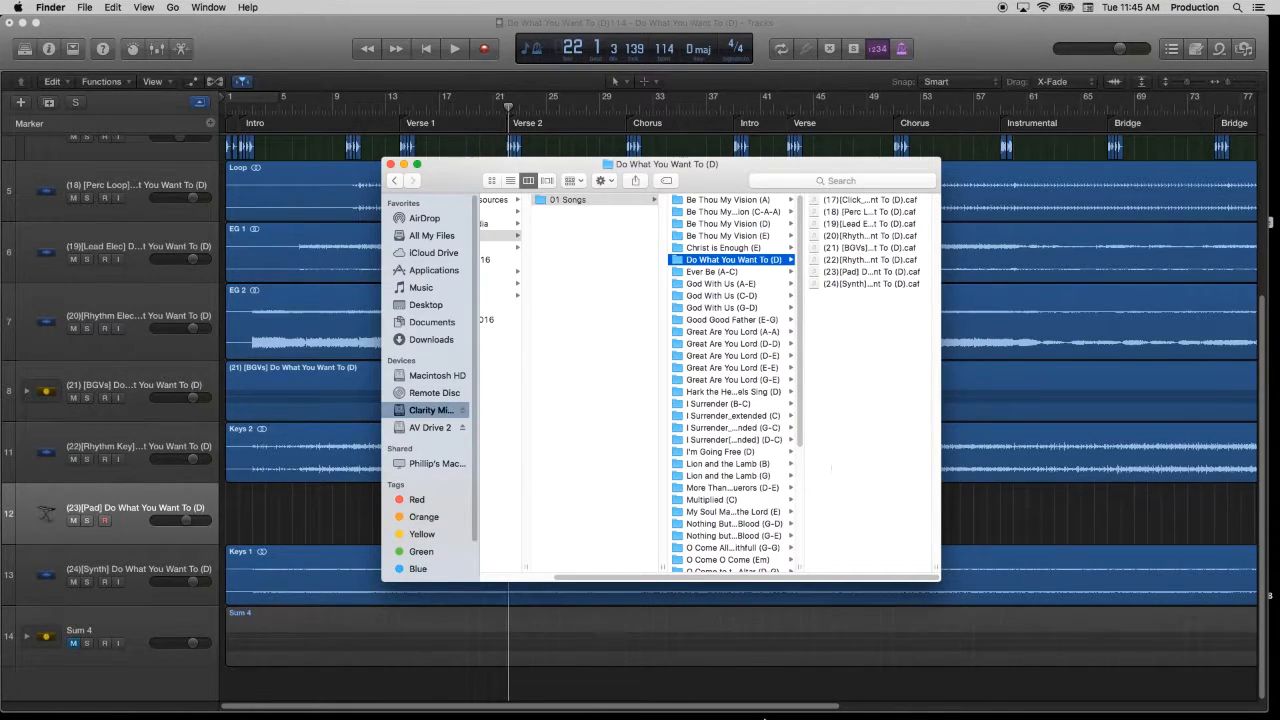
Step: Return to MainStage, hide the workspace and widen the window for more channel strips
{"action": "left_click", "coordinate": [629, 690]}
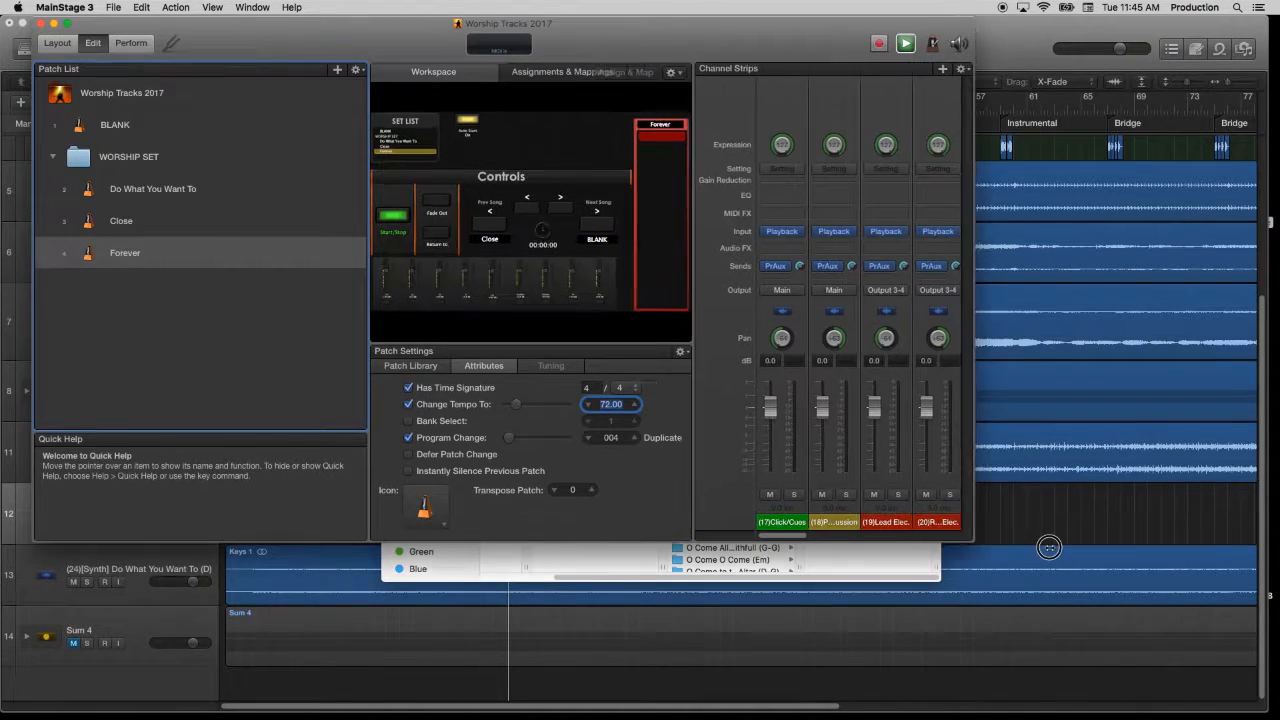
{"action": "left_click", "coordinate": [215, 7]}
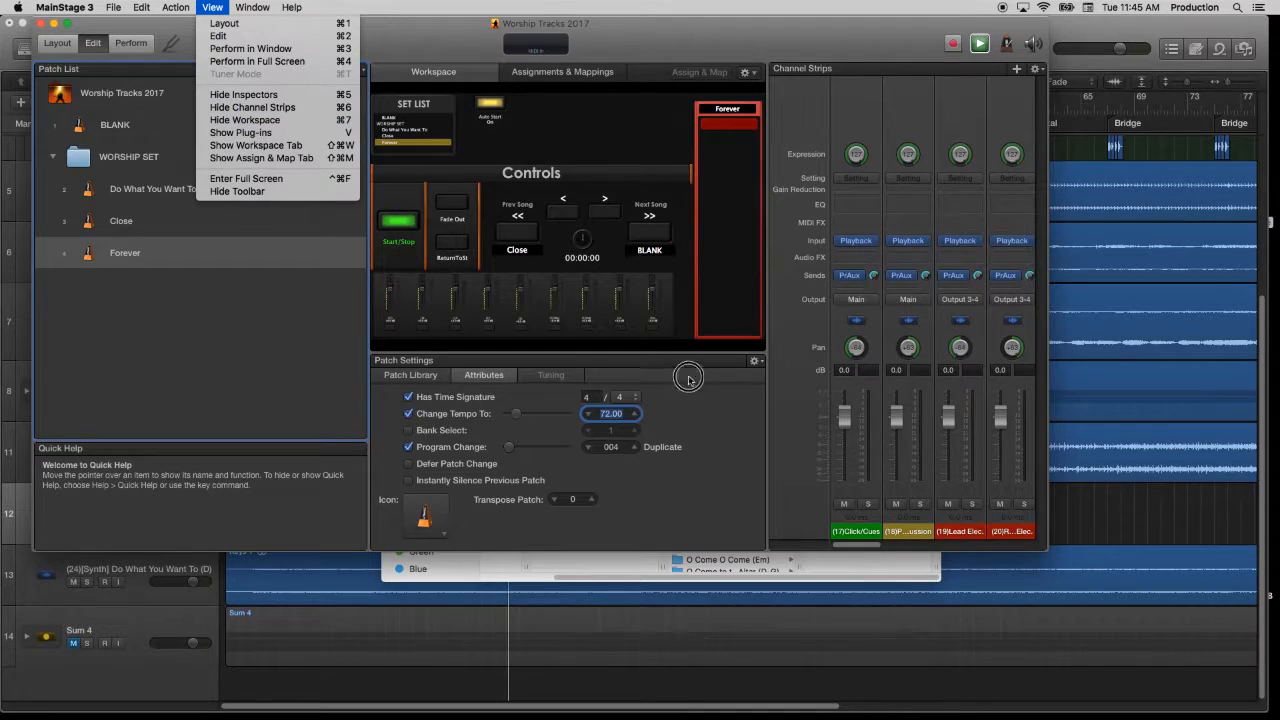
{"action": "left_click", "coordinate": [278, 121]}
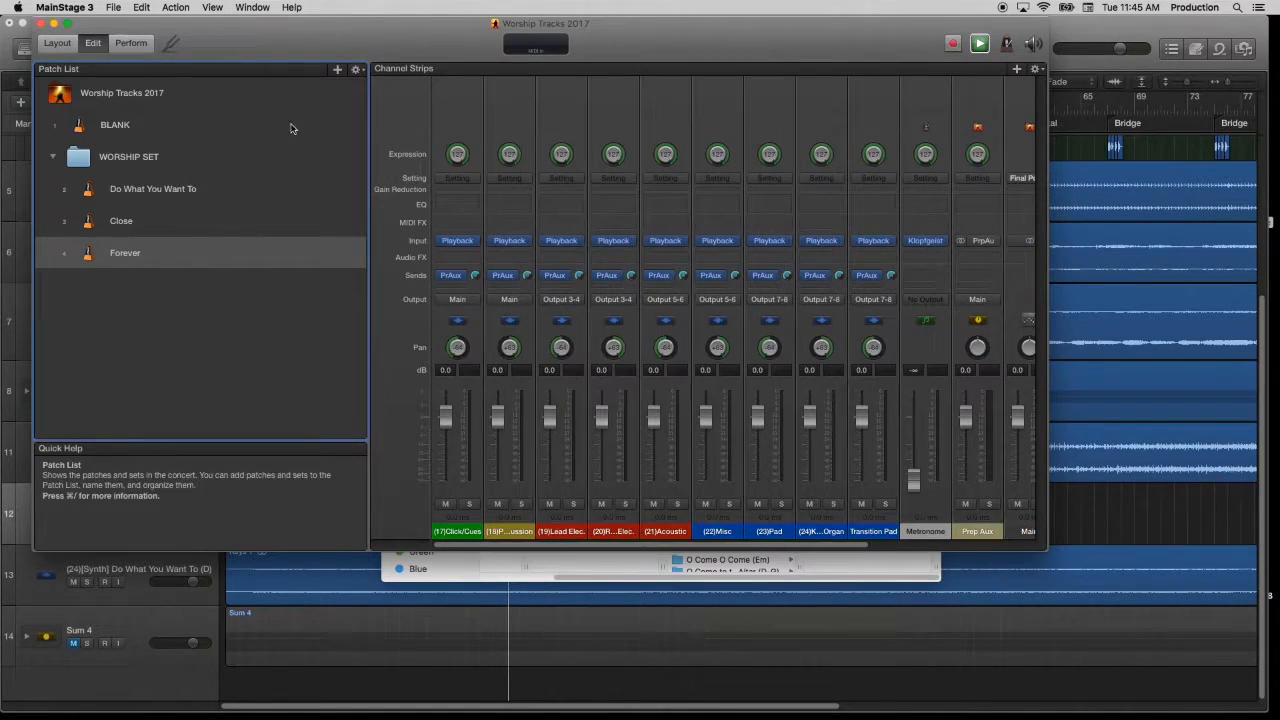
{"action": "left_click_drag", "start_coordinate": [1042, 544], "coordinate": [1248, 534]}
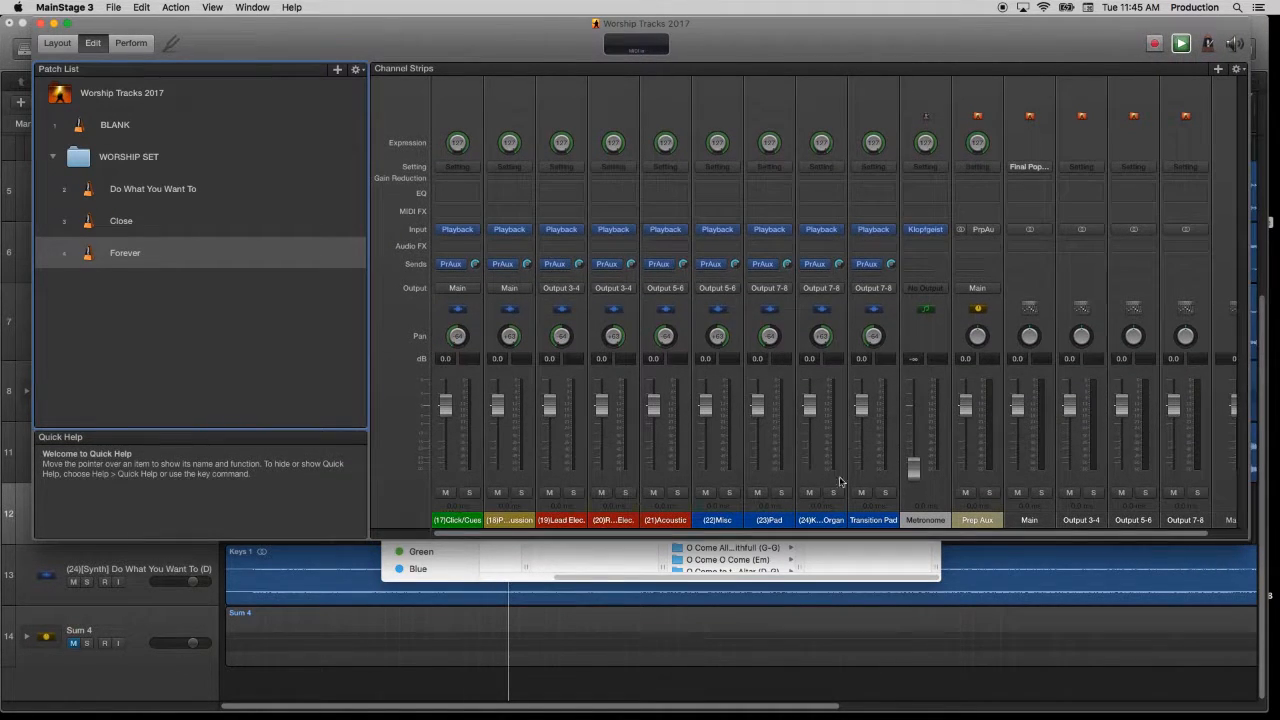
{"action": "left_click_drag", "start_coordinate": [680, 534], "coordinate": [528, 536]}
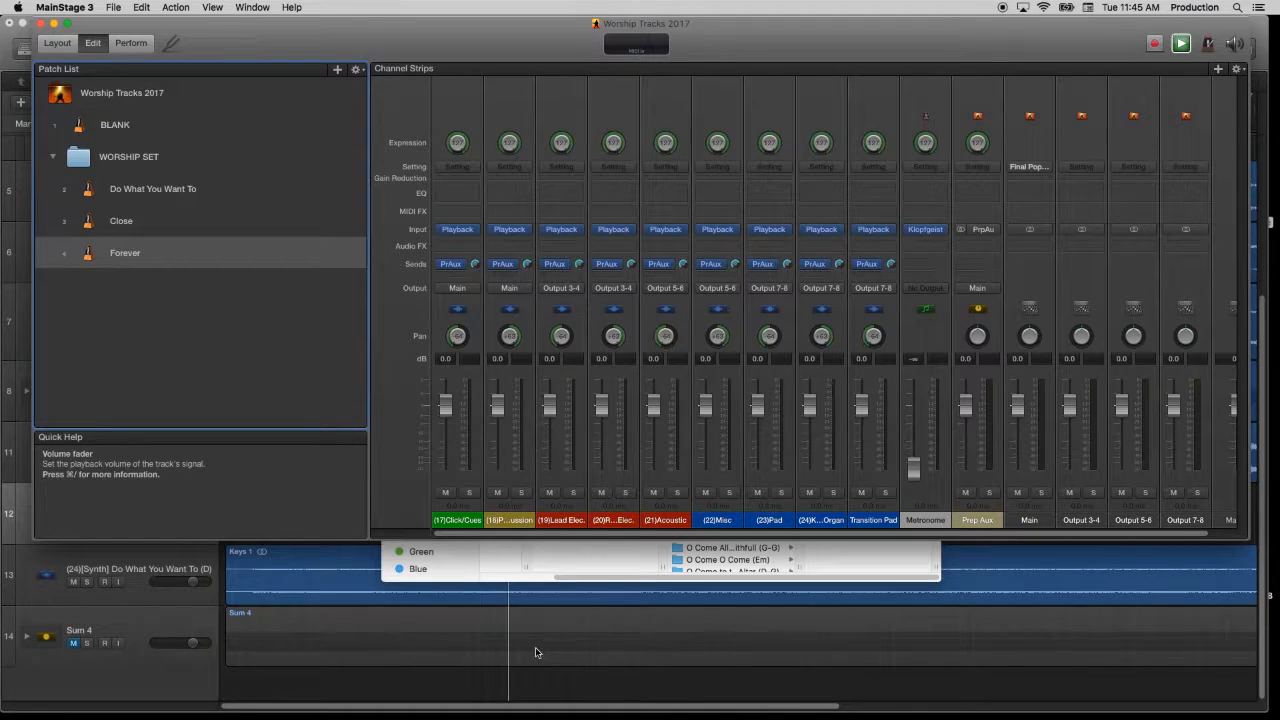
Step: Select the (17)[Click_Cues] audio file for Do What You Want To (D) in Finder and the Do What You Want To patch in MainStage
{"action": "left_click", "coordinate": [602, 563]}
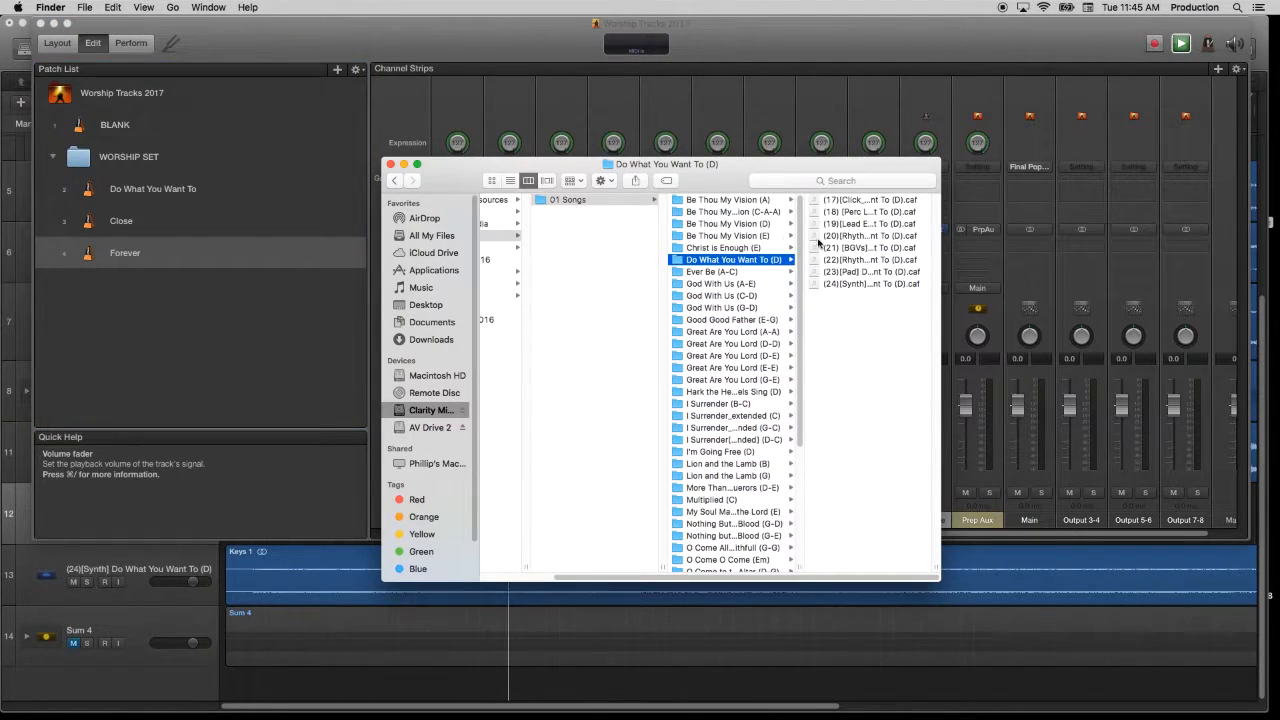
{"action": "left_click", "coordinate": [870, 200]}
{"action": "left_click_drag", "start_coordinate": [723, 166], "coordinate": [935, 163]}
{"action": "double_click", "coordinate": [160, 190]}
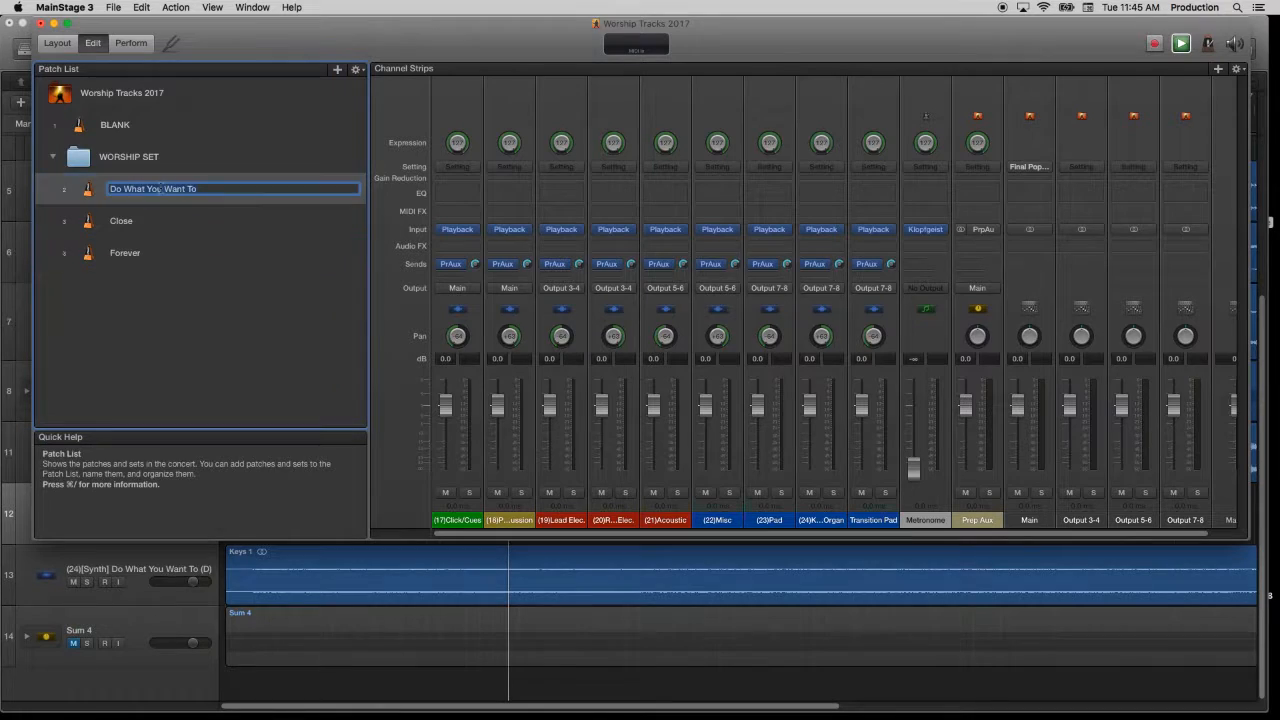
Step: Bring Finder back to the front and reposition its window so the song's audio files sit above MainStage's channel strips
{"action": "key", "text": "super+Tab"}
{"action": "left_click_drag", "start_coordinate": [913, 62], "coordinate": [432, 233]}
{"action": "left_click_drag", "start_coordinate": [955, 72], "coordinate": [515, 228]}
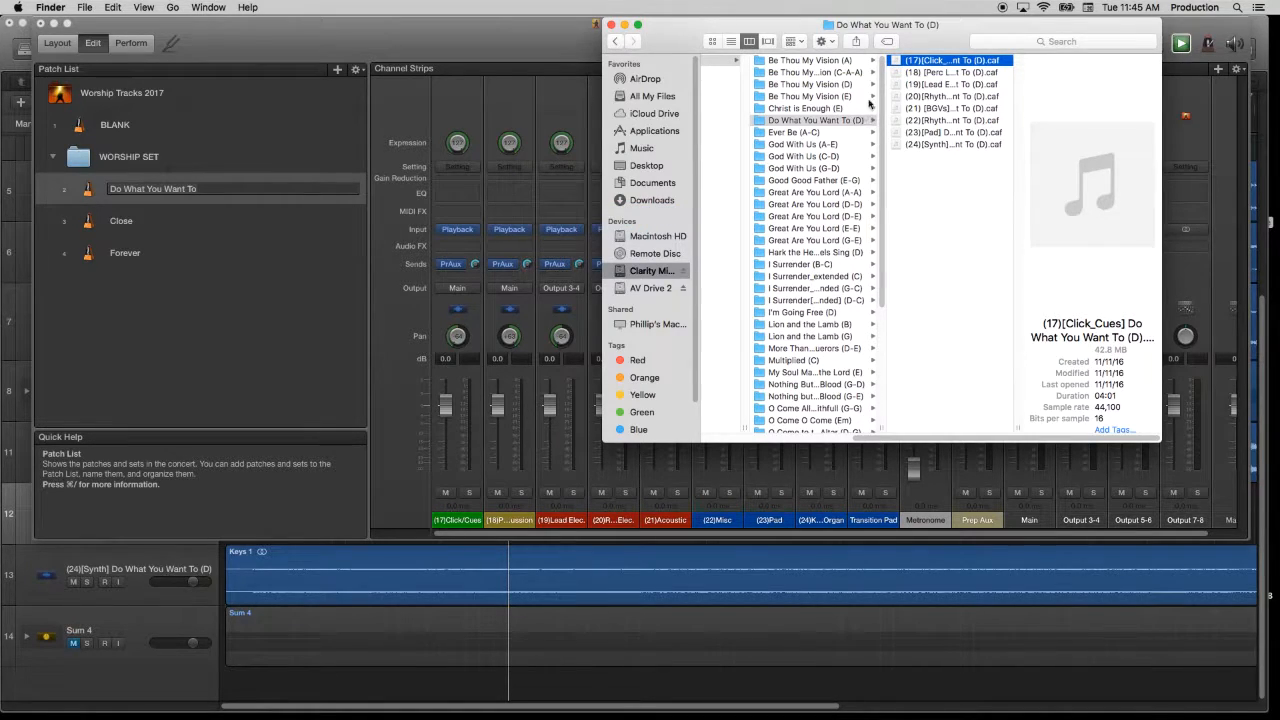
{"action": "left_click_drag", "start_coordinate": [928, 86], "coordinate": [565, 243]}
{"action": "left_click_drag", "start_coordinate": [688, 47], "coordinate": [606, 43]}
{"action": "left_click_drag", "start_coordinate": [855, 103], "coordinate": [615, 525]}
{"action": "left_click_drag", "start_coordinate": [848, 113], "coordinate": [672, 515]}
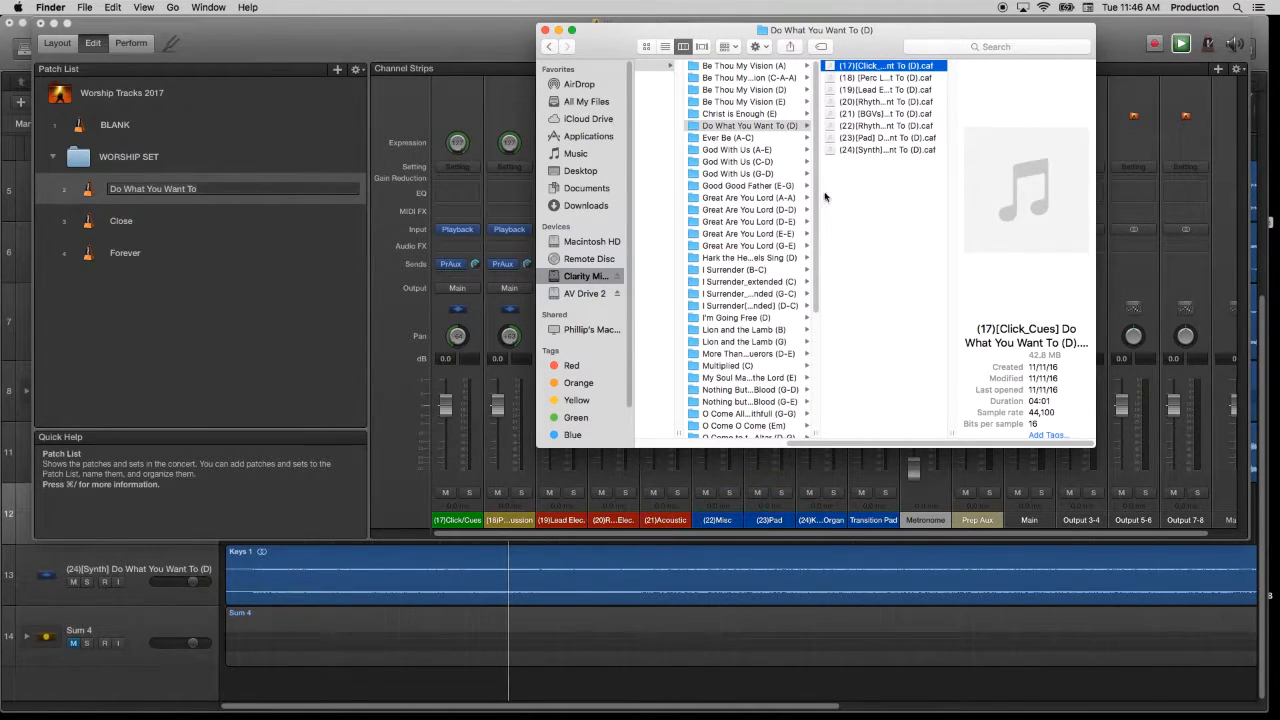
Step: Load the Do What You Want To (D) audio files onto their matching MainStage channel strips, including (22)Misc, (23)Pad and (24)KeysOrgan
{"action": "left_click_drag", "start_coordinate": [852, 128], "coordinate": [720, 520]}
{"action": "left_click_drag", "start_coordinate": [853, 138], "coordinate": [824, 516]}
{"action": "left_click", "coordinate": [763, 530]}
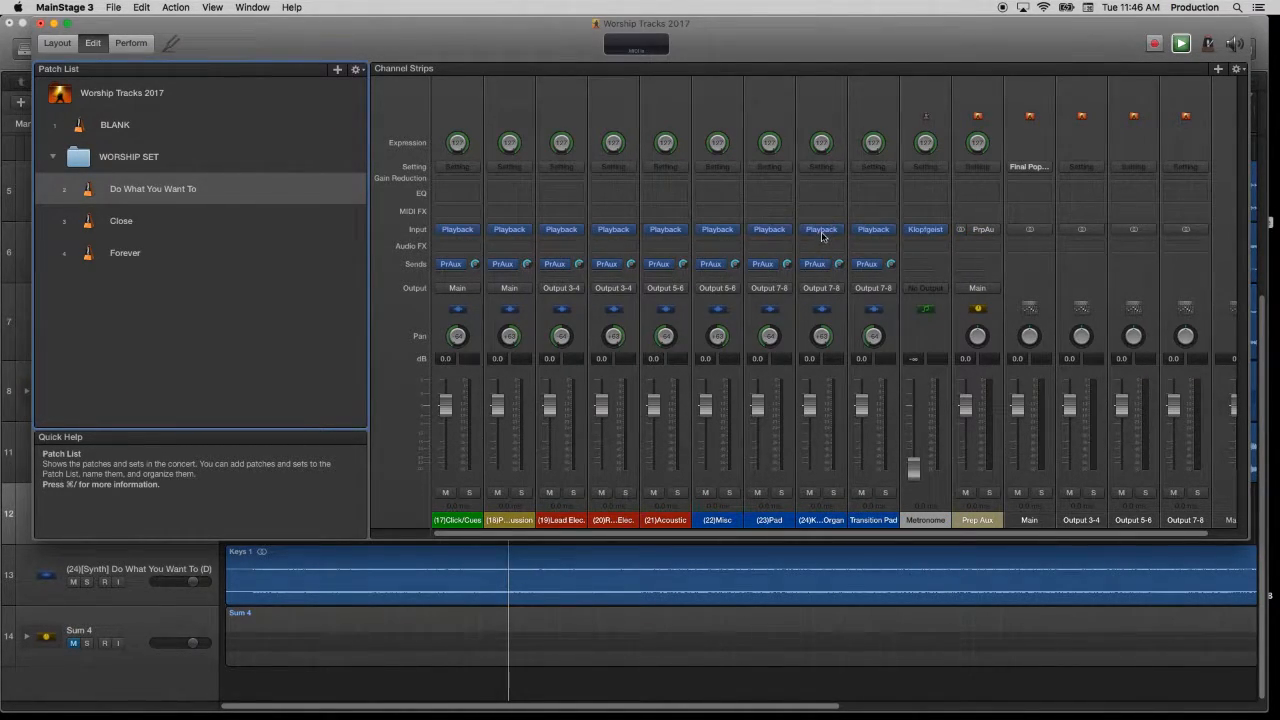
Step: Check which file is loaded in the (24)KeysOrgan strip's Playback plug-in, close it and save the concert
{"action": "left_click", "coordinate": [824, 230]}
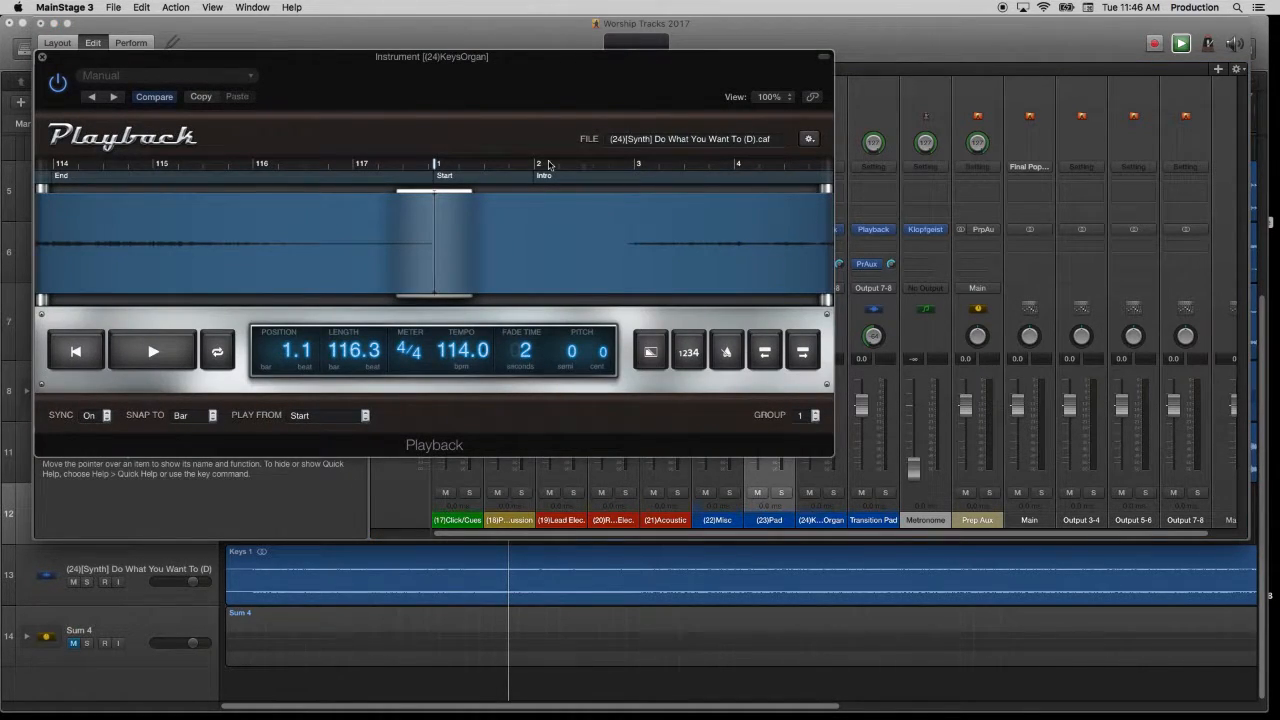
{"action": "left_click", "coordinate": [42, 57]}
{"action": "left_click", "coordinate": [108, 8]}
{"action": "left_click", "coordinate": [124, 81]}
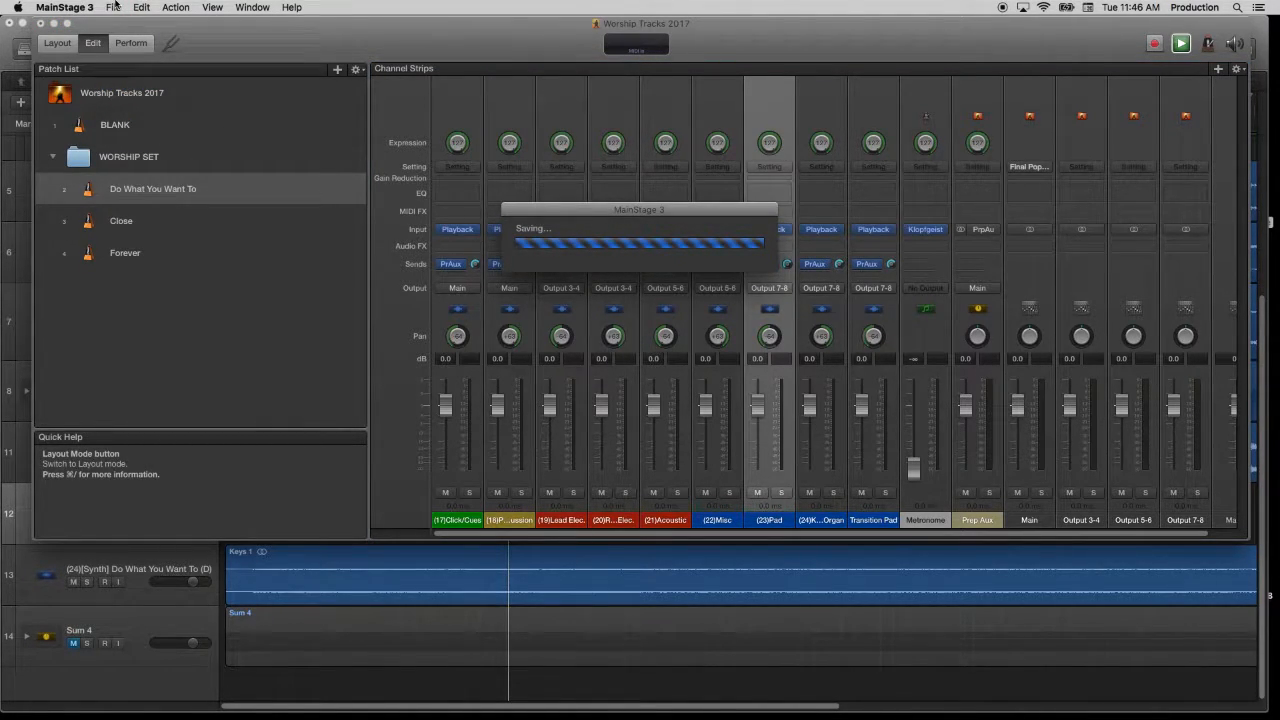
{"action": "left_click", "coordinate": [113, 7]}
{"action": "mouse_move", "coordinate": [180, 126]}
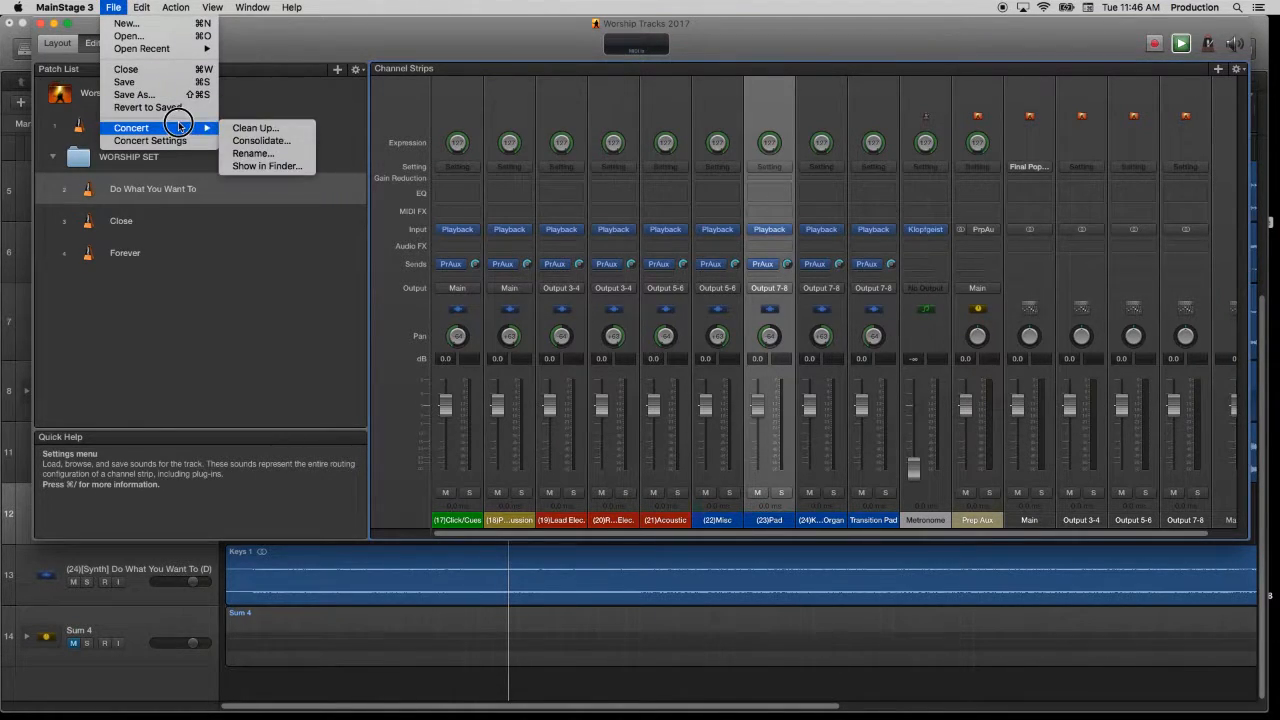
{"action": "left_click", "coordinate": [351, 452]}
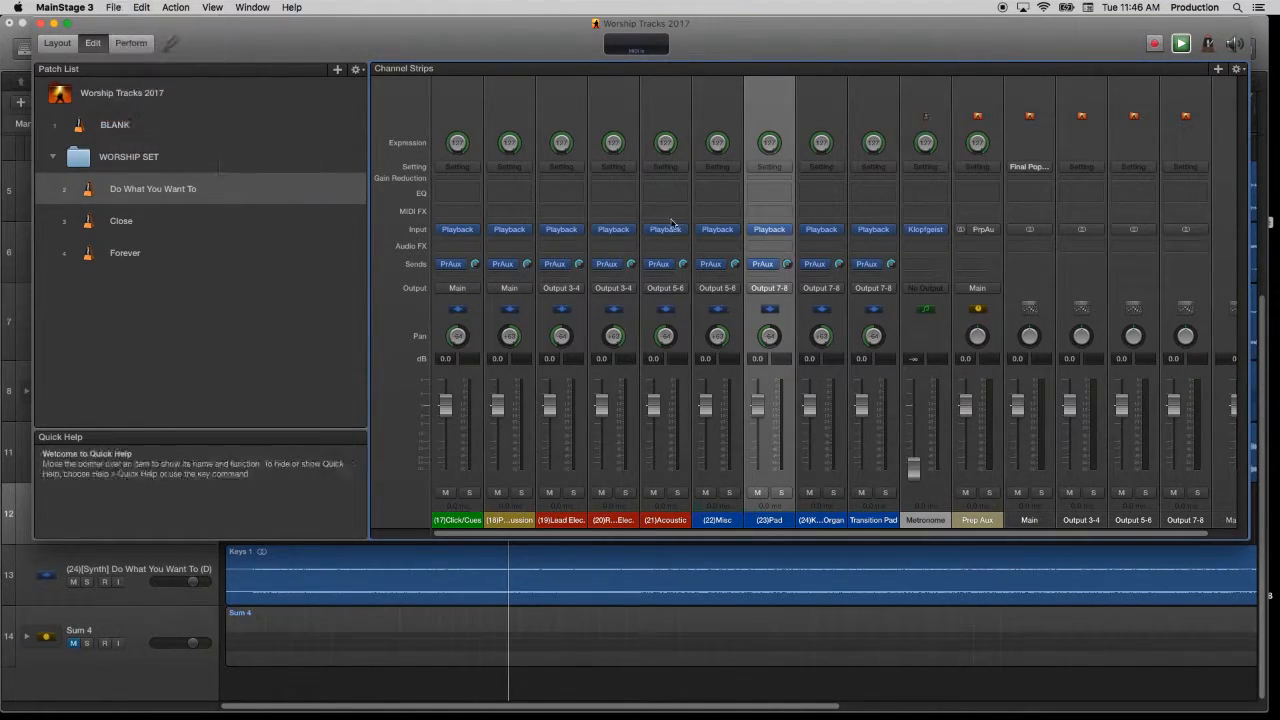
Step: Check the (23)Pad strip's Playback file and consolidate the Worship Tracks 2017 concert with all asset types copied
{"action": "left_click", "coordinate": [771, 233]}
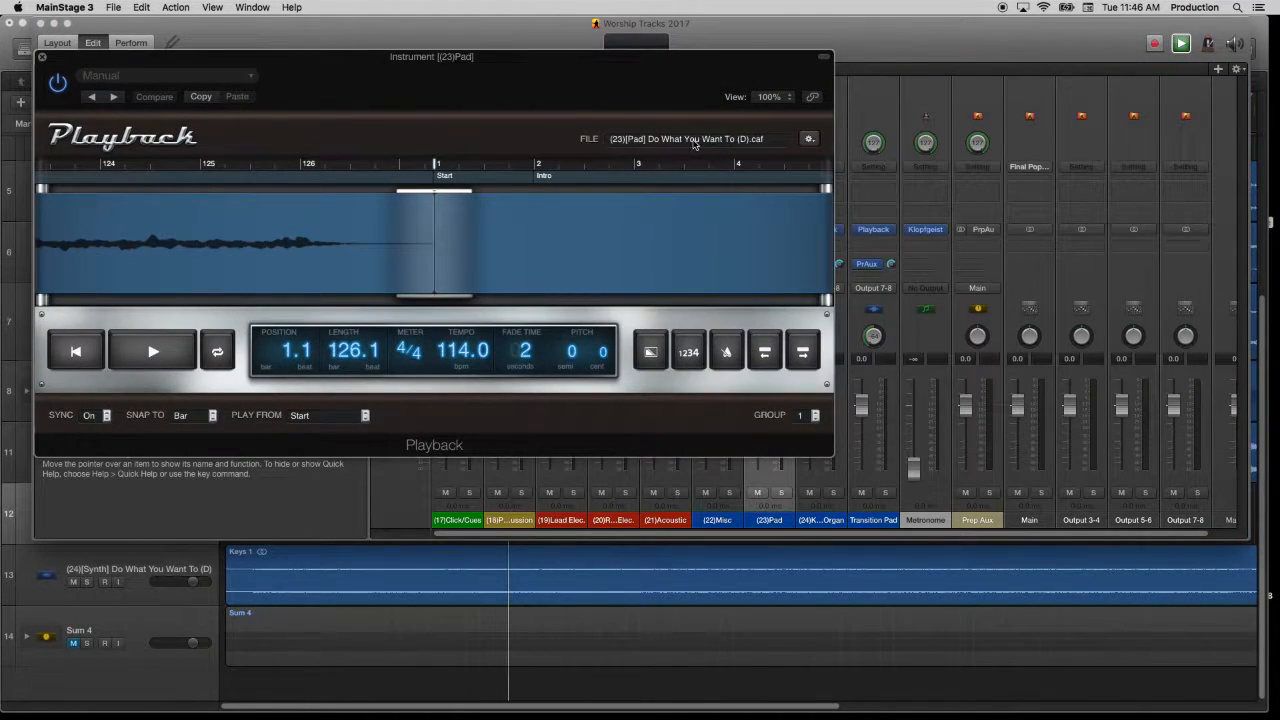
{"action": "mouse_move", "coordinate": [152, 717]}
{"action": "left_click", "coordinate": [64, 7]}
{"action": "mouse_move", "coordinate": [113, 7]}
{"action": "mouse_move", "coordinate": [178, 130]}
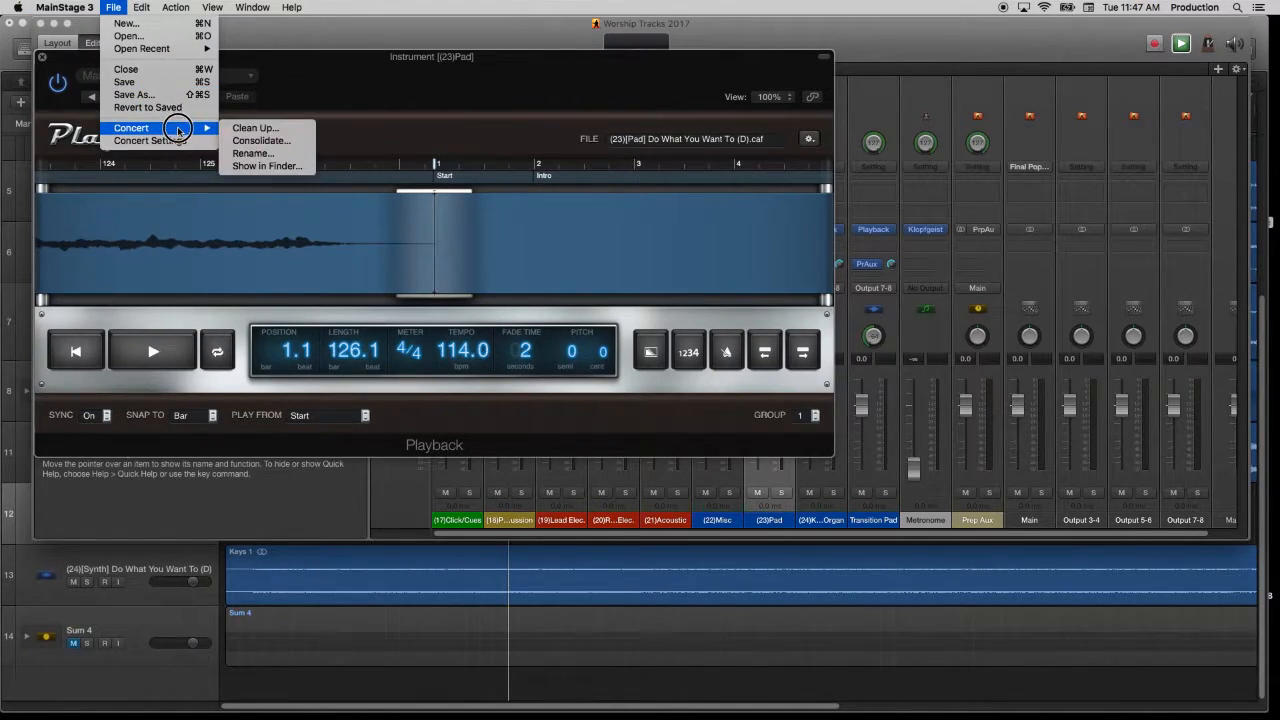
{"action": "left_click", "coordinate": [261, 140]}
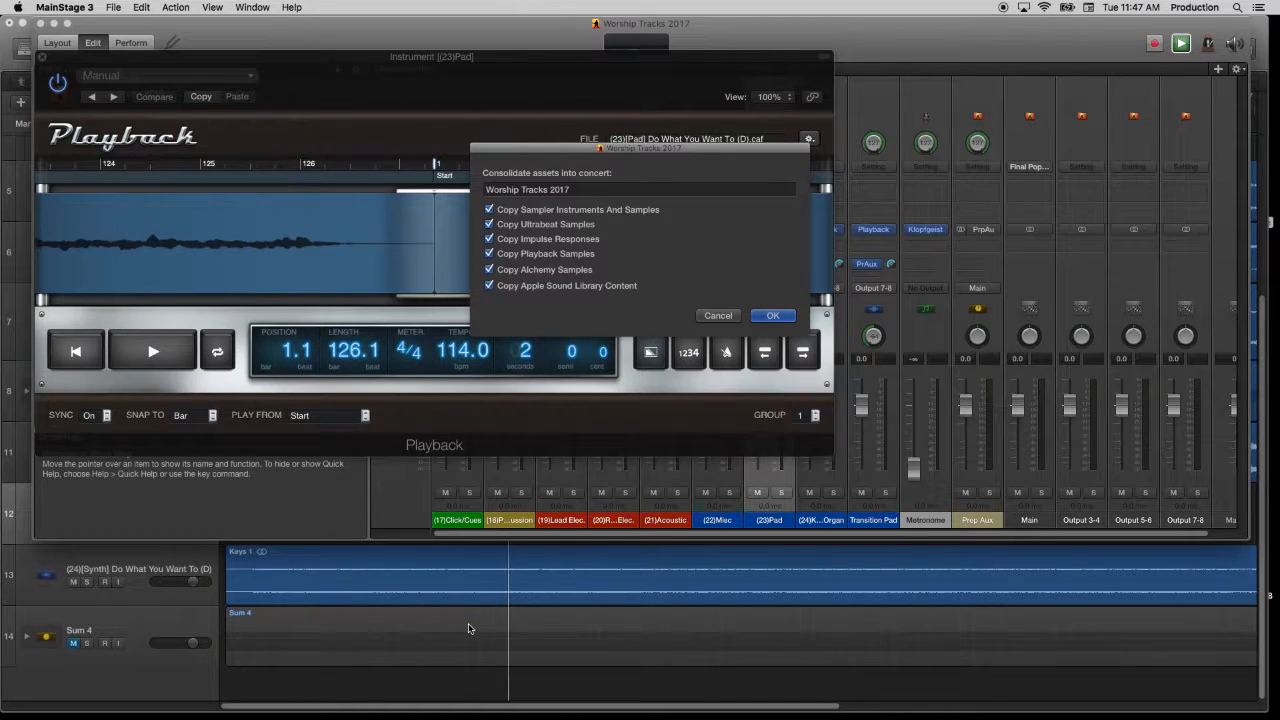
{"action": "left_click", "coordinate": [784, 317]}
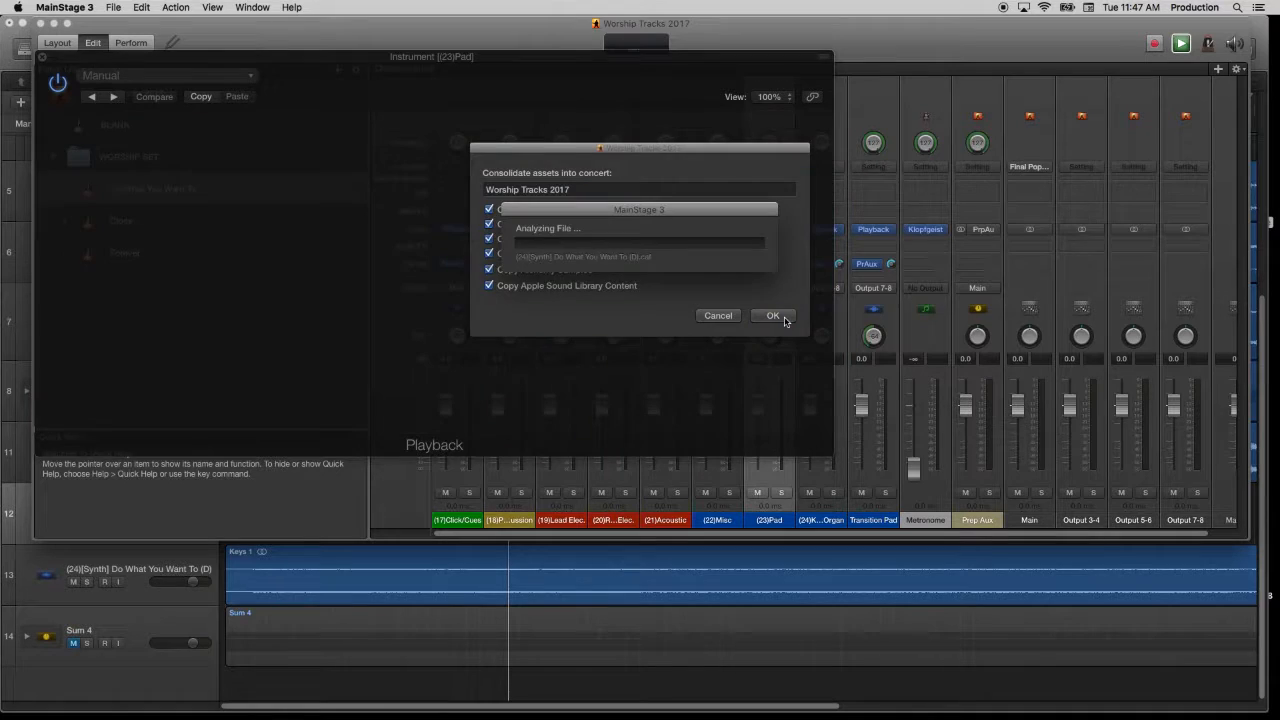
Step: Save the consolidated concert and close the (23)Pad Playback window
{"action": "left_click", "coordinate": [110, 7]}
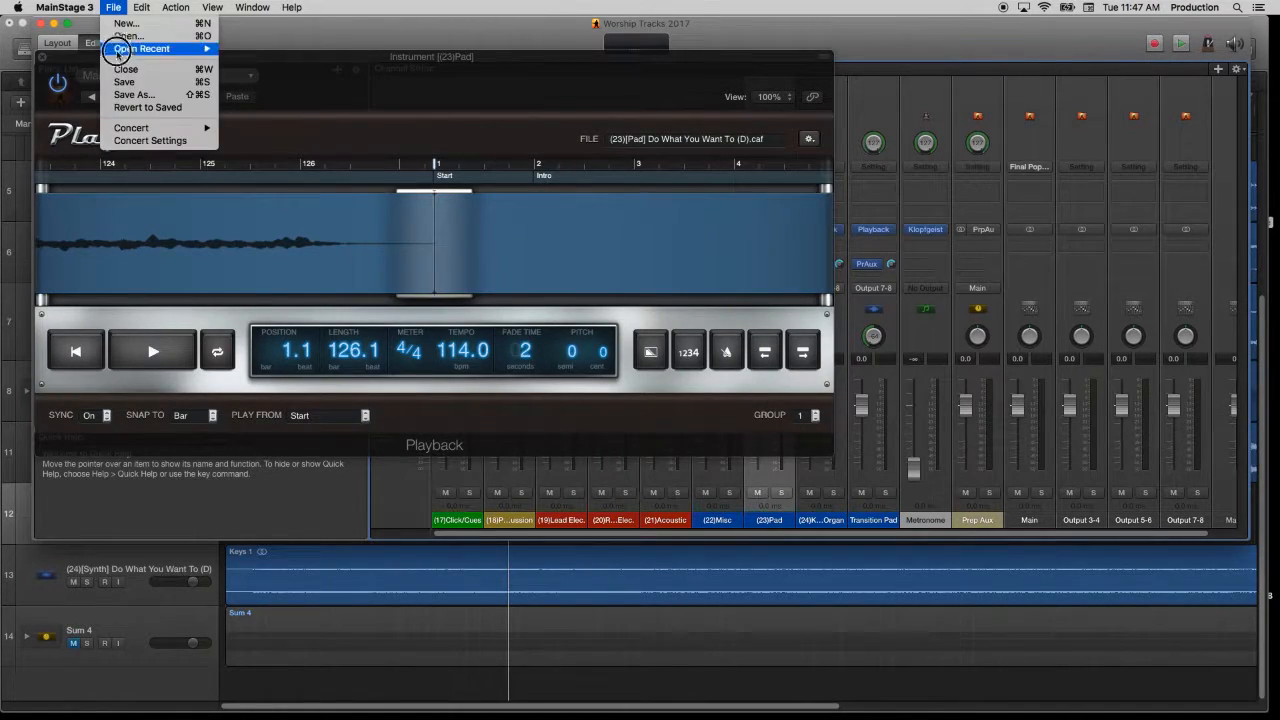
{"action": "left_click", "coordinate": [130, 77]}
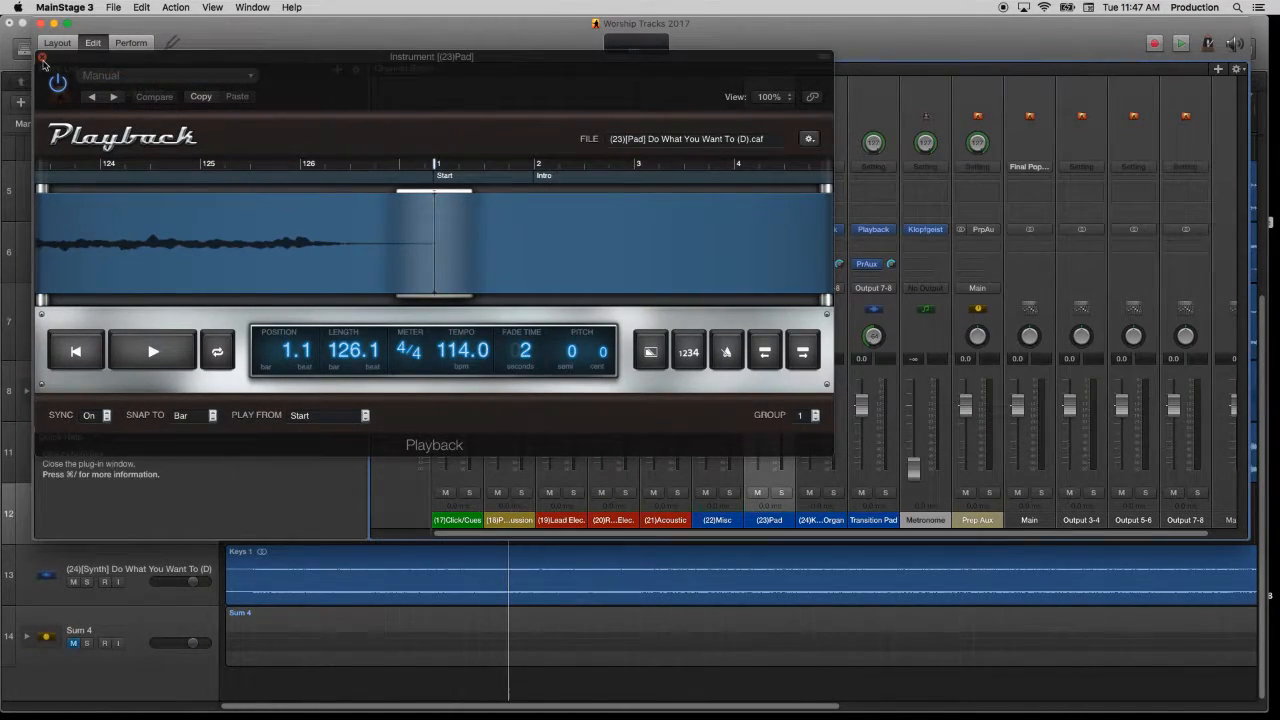
{"action": "left_click", "coordinate": [41, 60]}
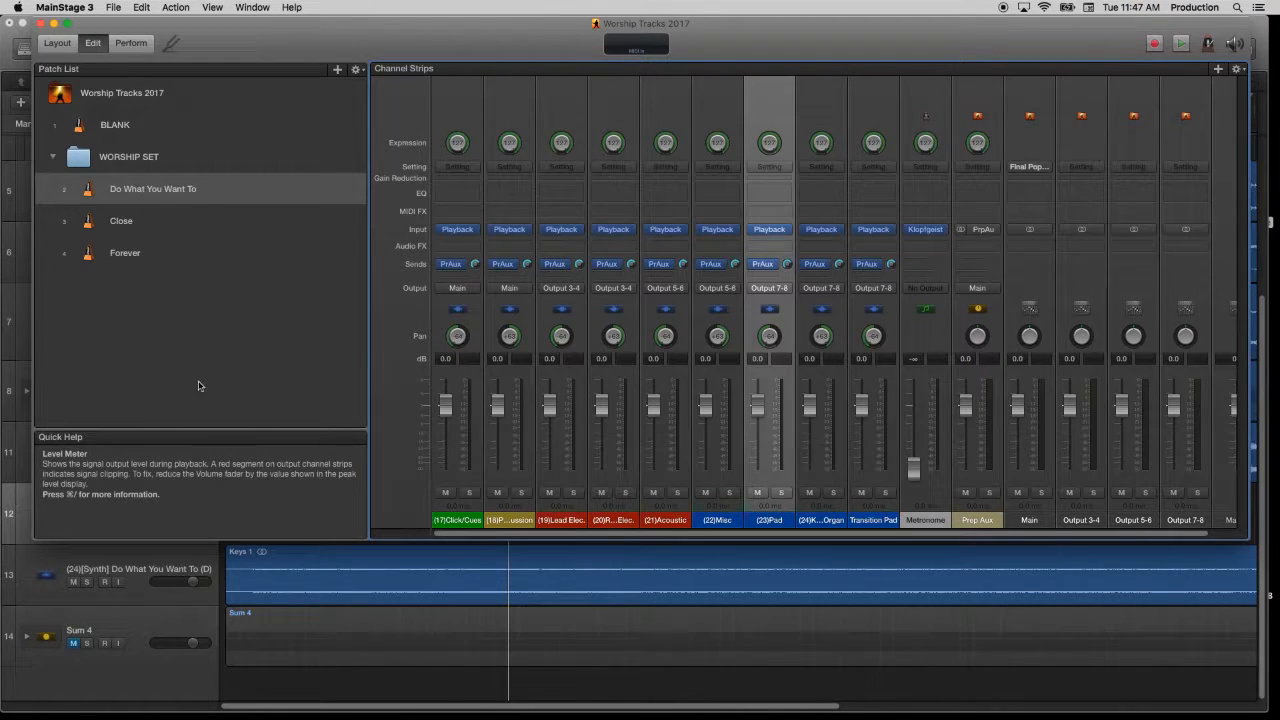
Step: Close the Do What You Want To (D)114 project in Logic Pro X and narrow the MainStage window to uncover the desktop drives
{"action": "left_click", "coordinate": [628, 704]}
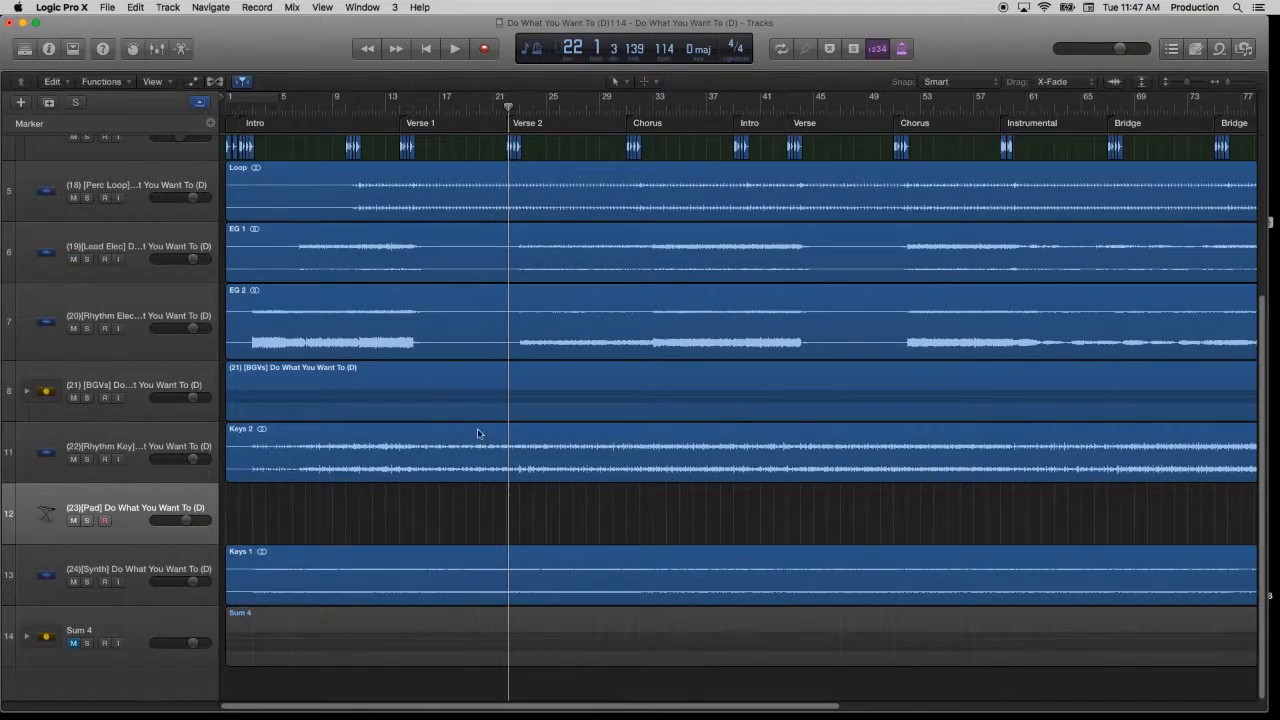
{"action": "left_click", "coordinate": [10, 23]}
{"action": "left_click", "coordinate": [749, 251]}
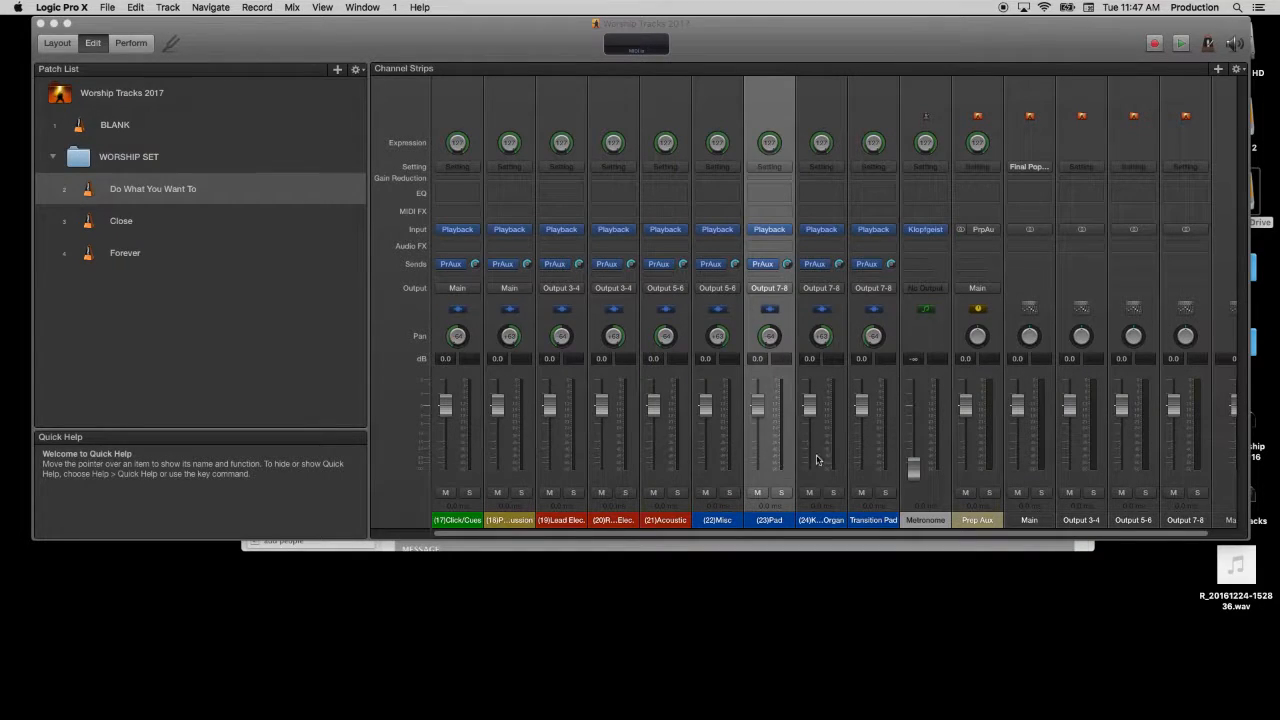
{"action": "left_click", "coordinate": [1250, 538]}
{"action": "left_click_drag", "start_coordinate": [1250, 538], "coordinate": [1130, 552]}
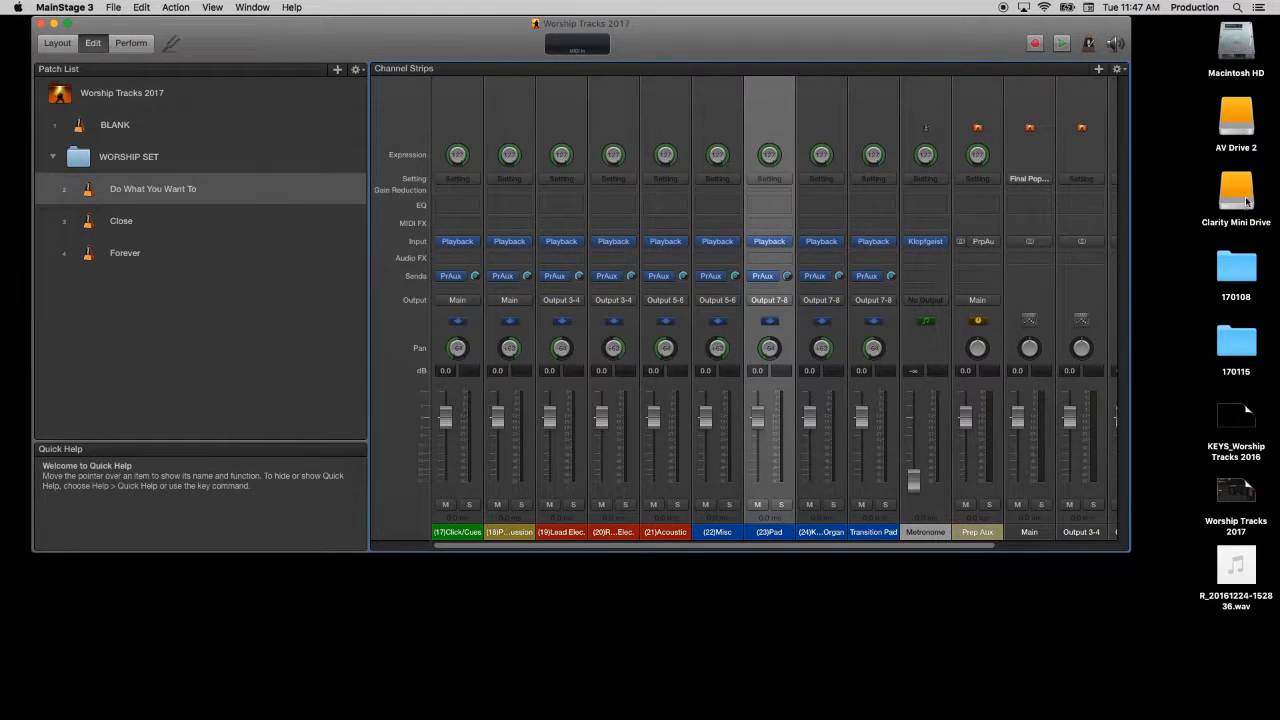
Step: Open the Projects > Logic folder on AV Drive 2 in Finder
{"action": "double_click", "coordinate": [1233, 120]}
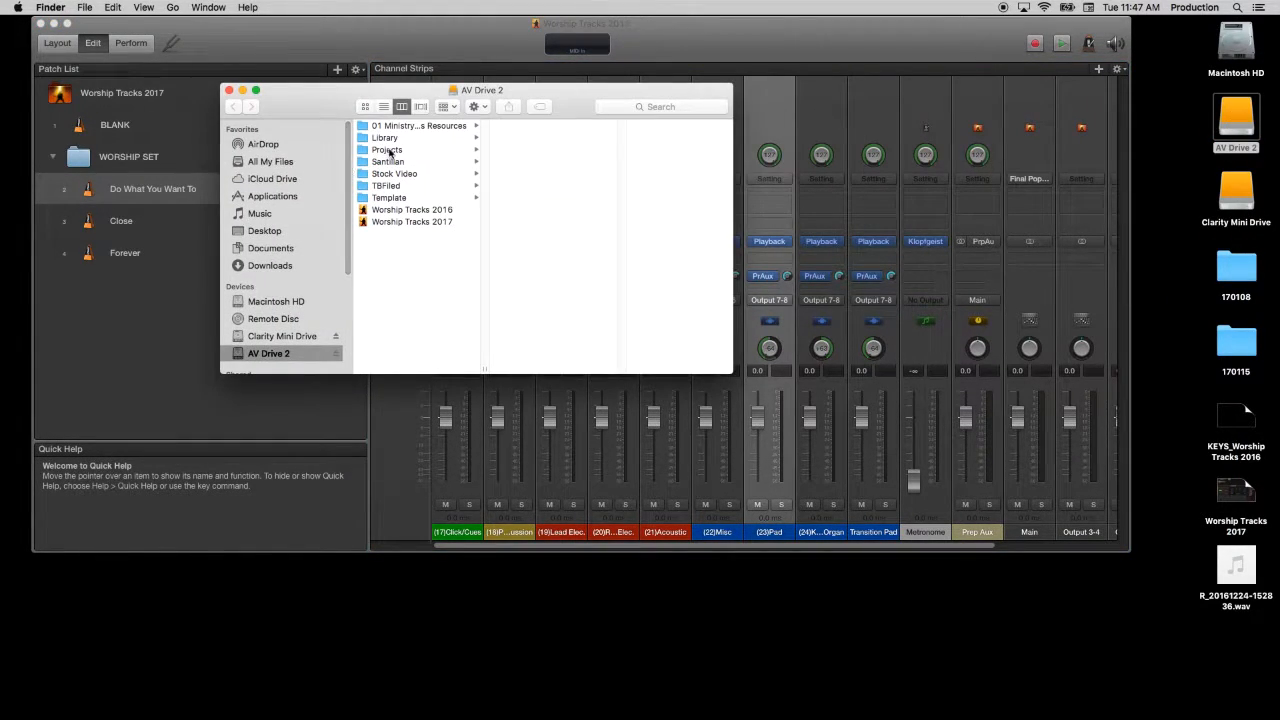
{"action": "left_click", "coordinate": [389, 150]}
{"action": "left_click", "coordinate": [519, 138]}
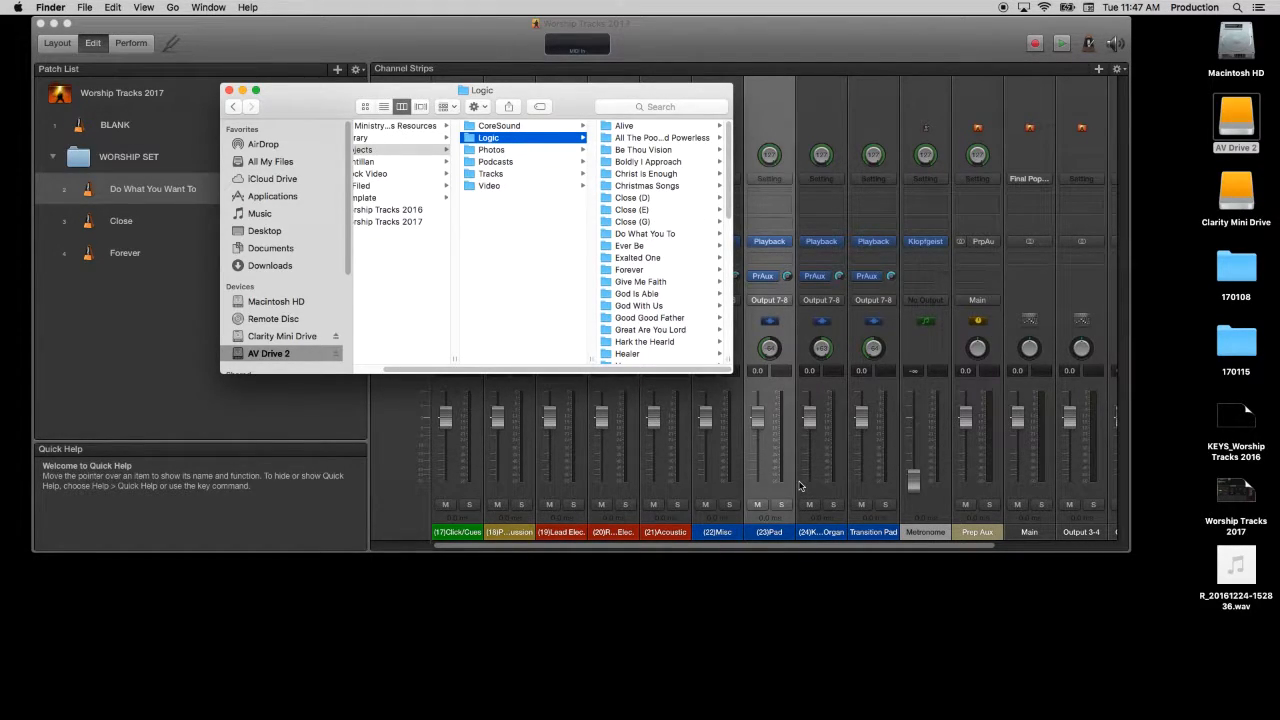
Step: Switch to Safari for a brief look and return to Finder
{"action": "key", "text": "super+Tab"}
{"action": "key", "text": "super+Tab"}
{"action": "key", "text": "super+Tab"}
{"action": "key", "text": "super+Tab"}
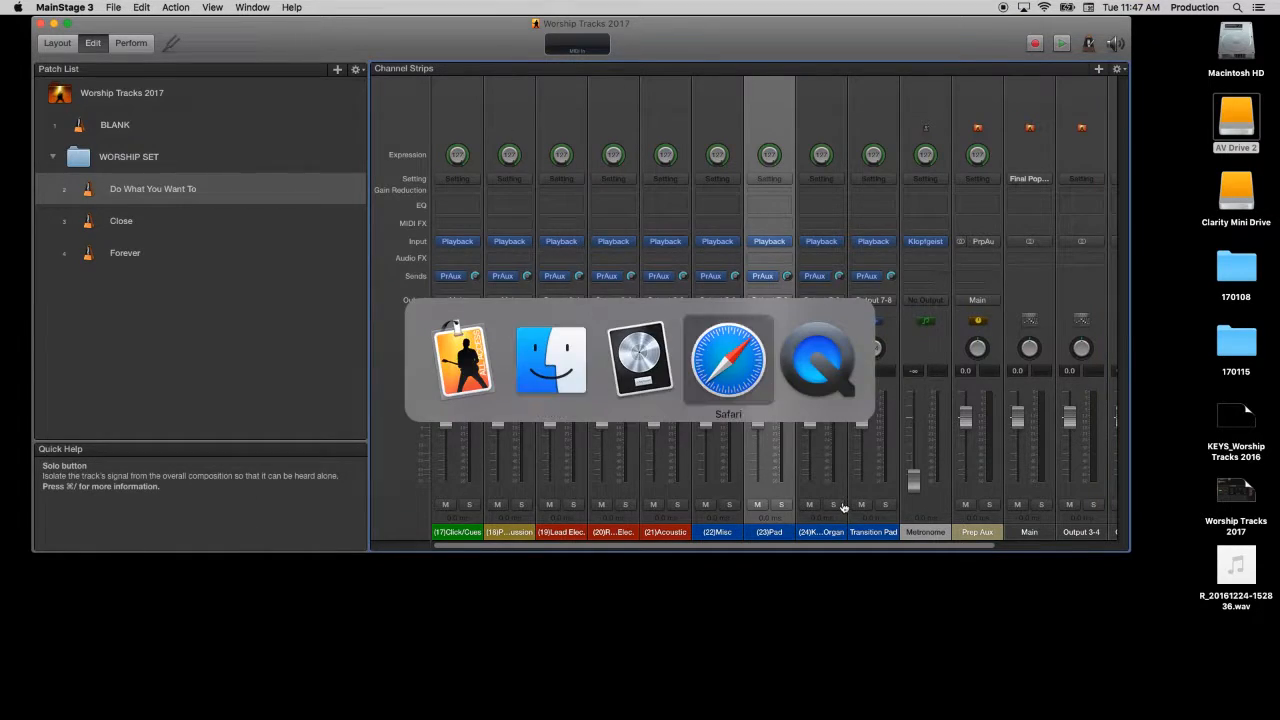
{"action": "key", "text": "super+Tab"}
{"action": "key", "text": "super+Tab"}
{"action": "key", "text": "super+Tab"}
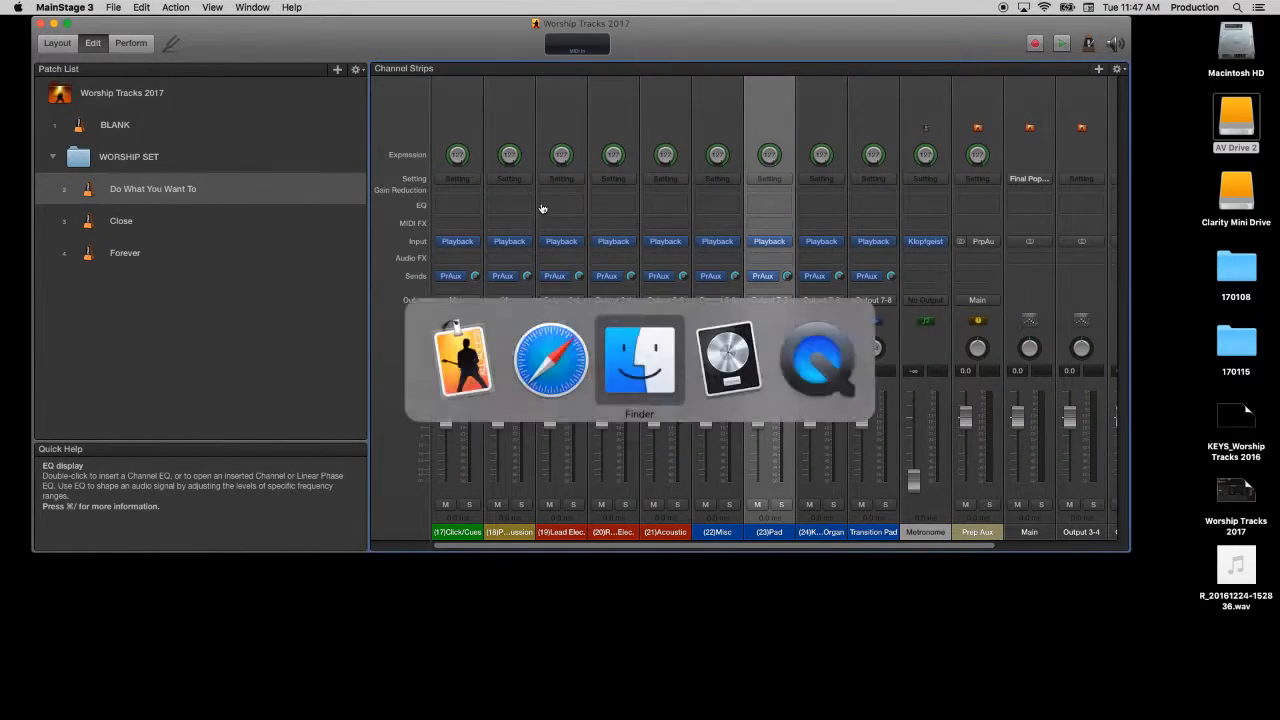
Step: Select the Close (E) folder on AV Drive 2 and open 04 Projects > 01 Logic > 01 Songs on Clarity Mini Drive in the other Finder window
{"action": "left_click", "coordinate": [660, 210]}
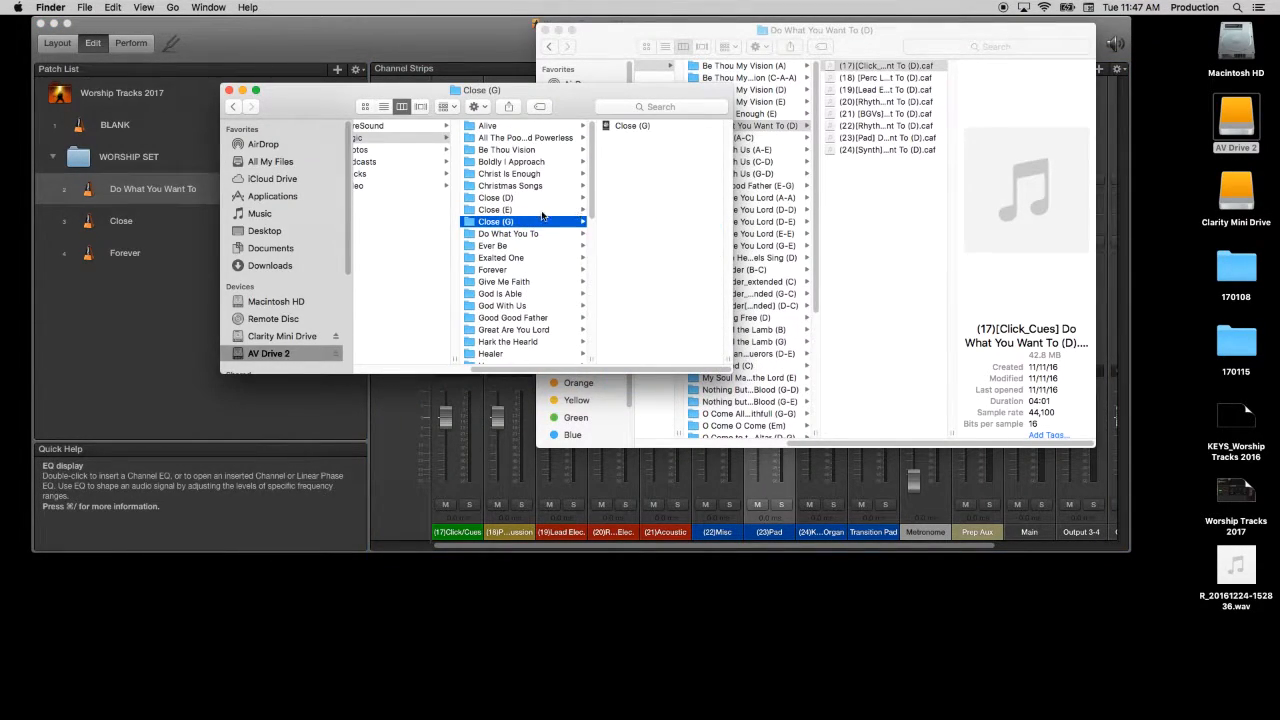
{"action": "left_click_drag", "start_coordinate": [549, 93], "coordinate": [498, 188]}
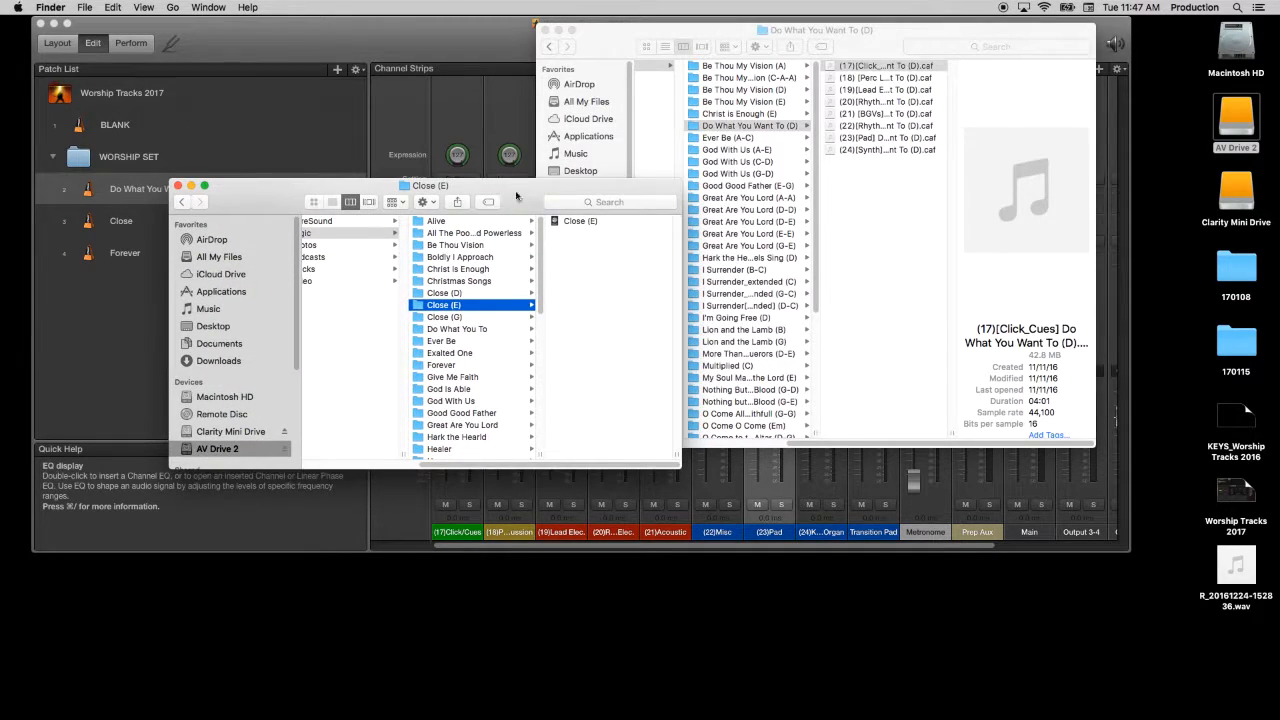
{"action": "left_click", "coordinate": [665, 74]}
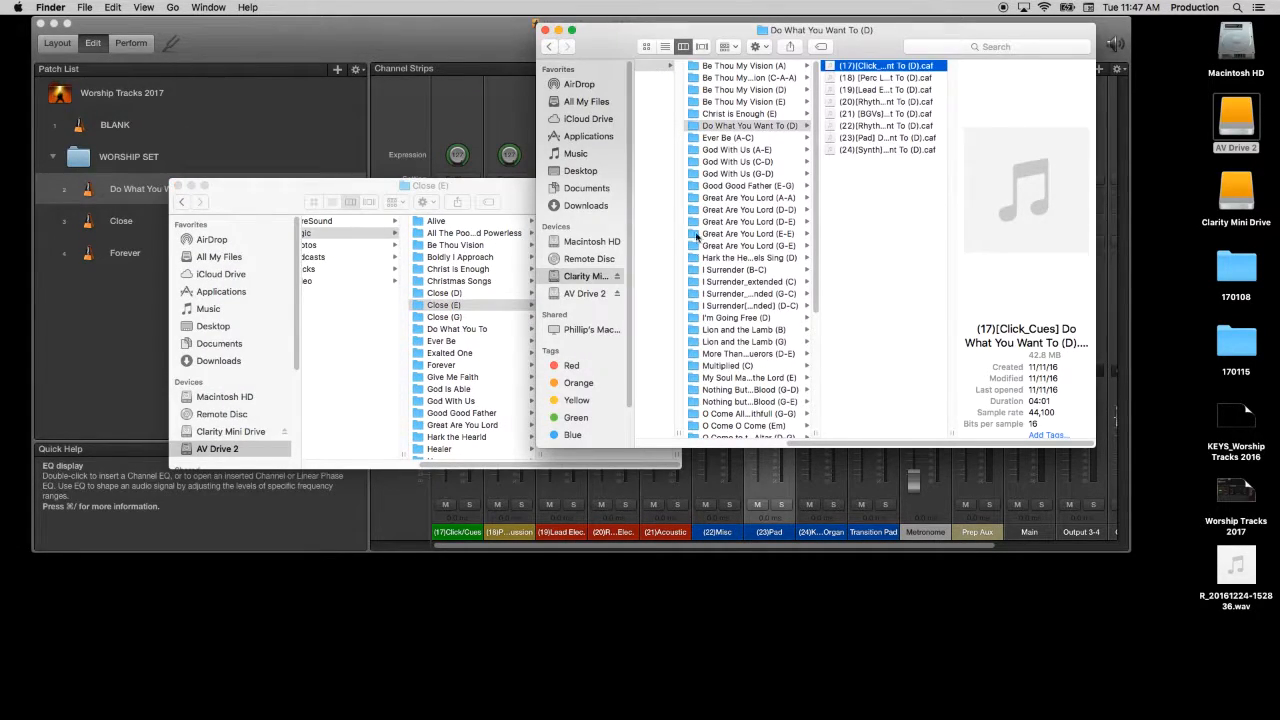
{"action": "left_click", "coordinate": [586, 276]}
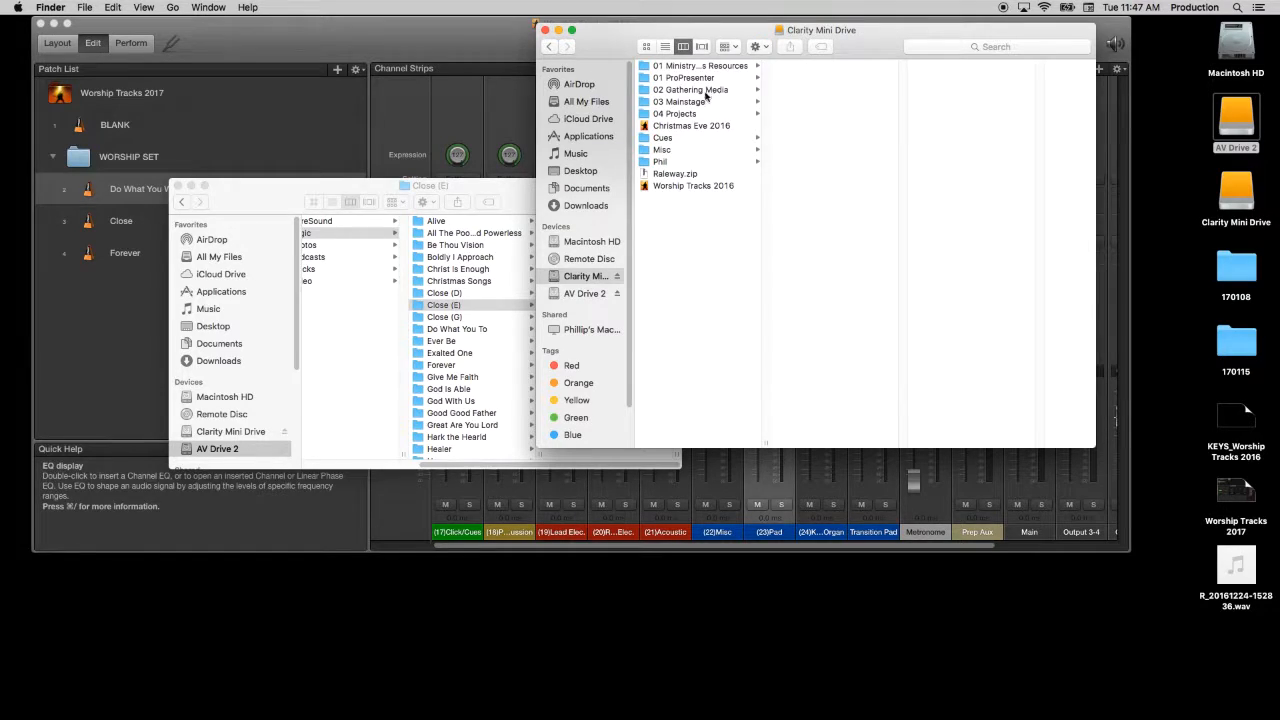
{"action": "left_click", "coordinate": [699, 115]}
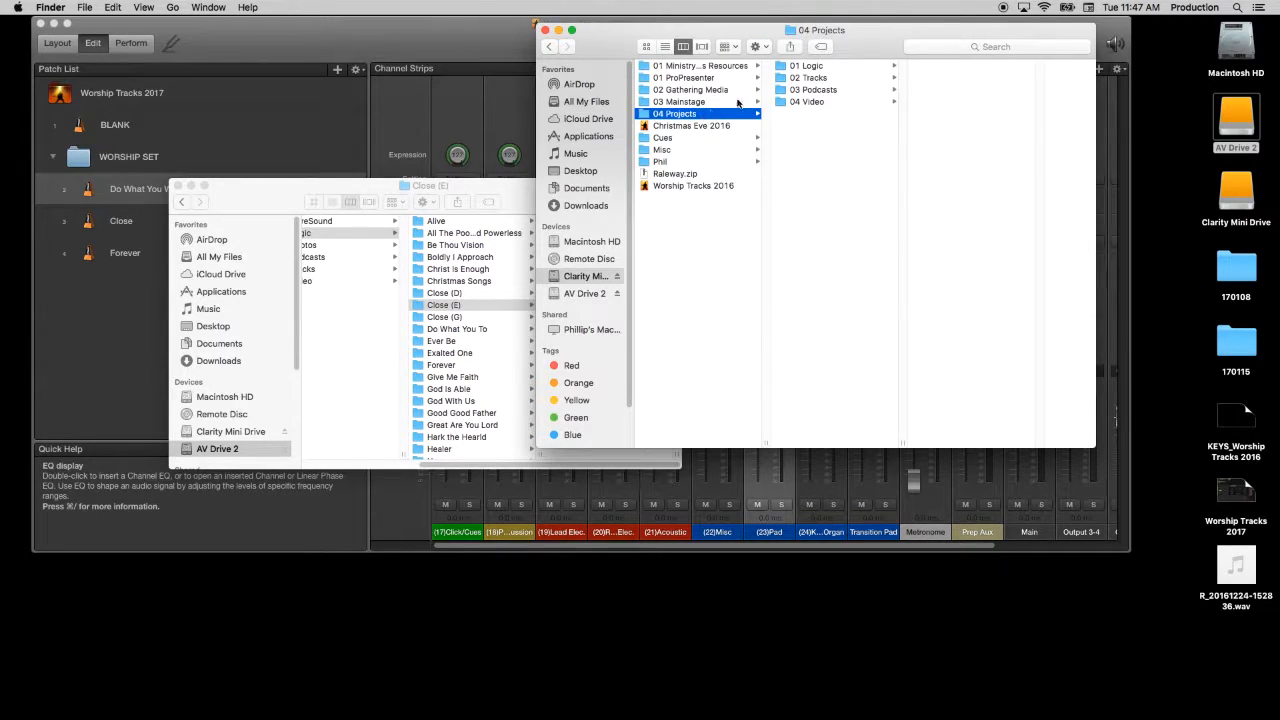
{"action": "left_click", "coordinate": [836, 68]}
{"action": "left_click", "coordinate": [945, 66]}
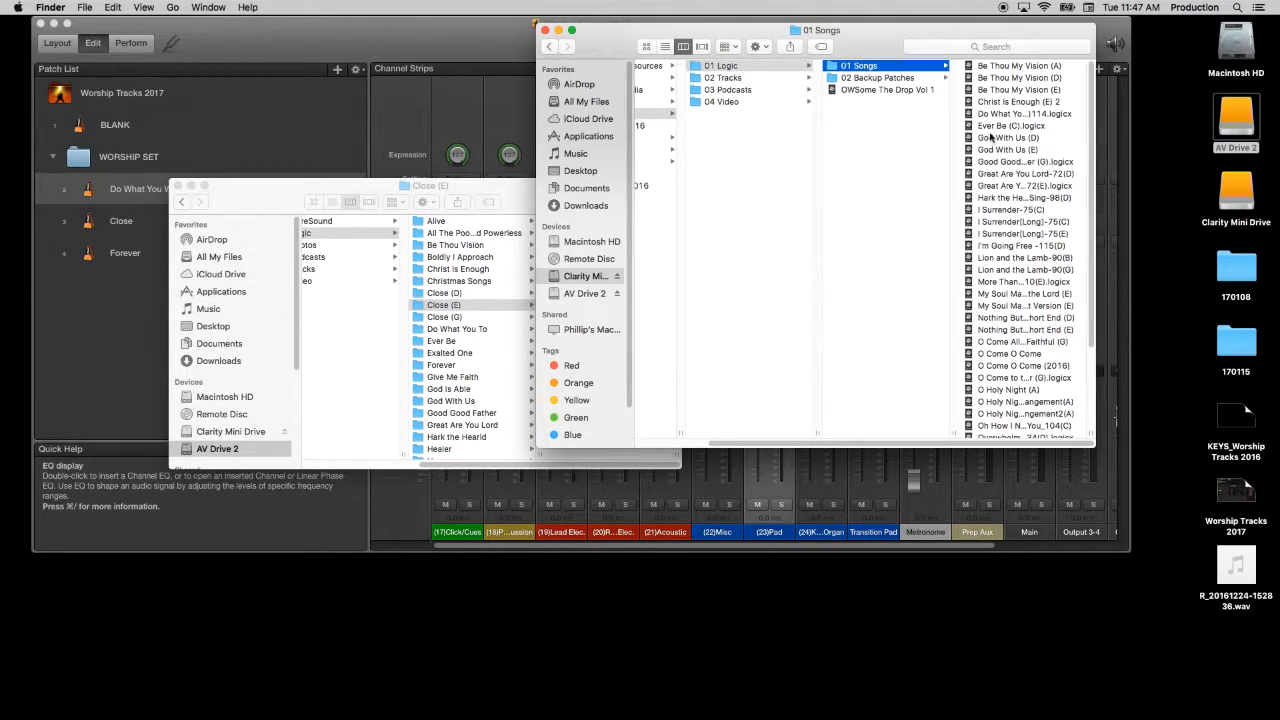
Step: Copy the Close (E) Logic project from AV Drive 2 into the 01 Songs folder and close the source window
{"action": "left_click", "coordinate": [498, 306]}
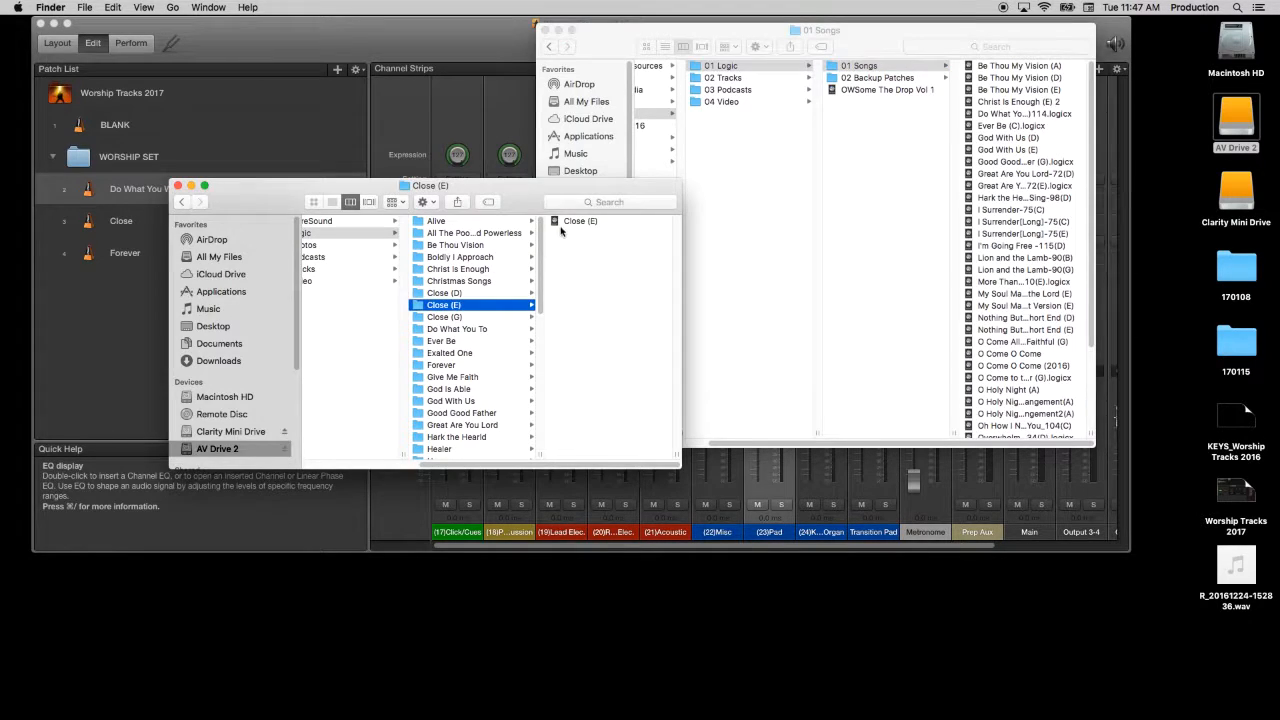
{"action": "left_click_drag", "start_coordinate": [572, 221], "coordinate": [1050, 250]}
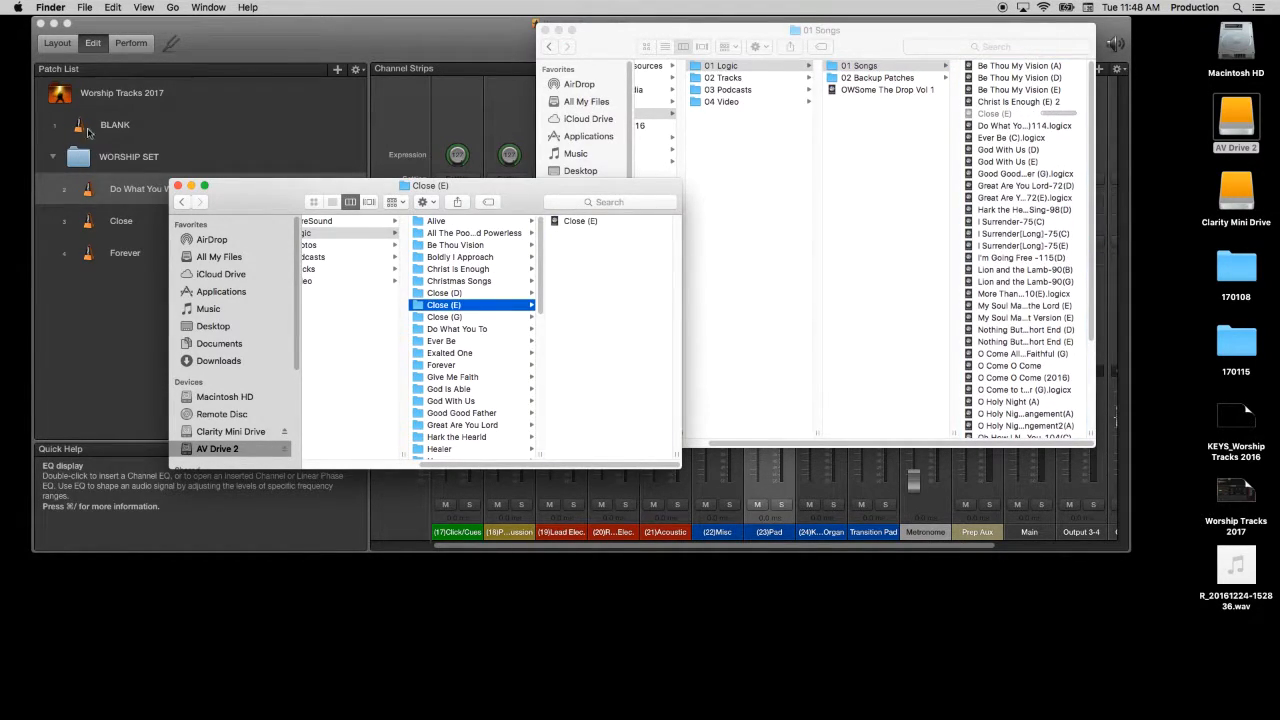
{"action": "left_click", "coordinate": [177, 186]}
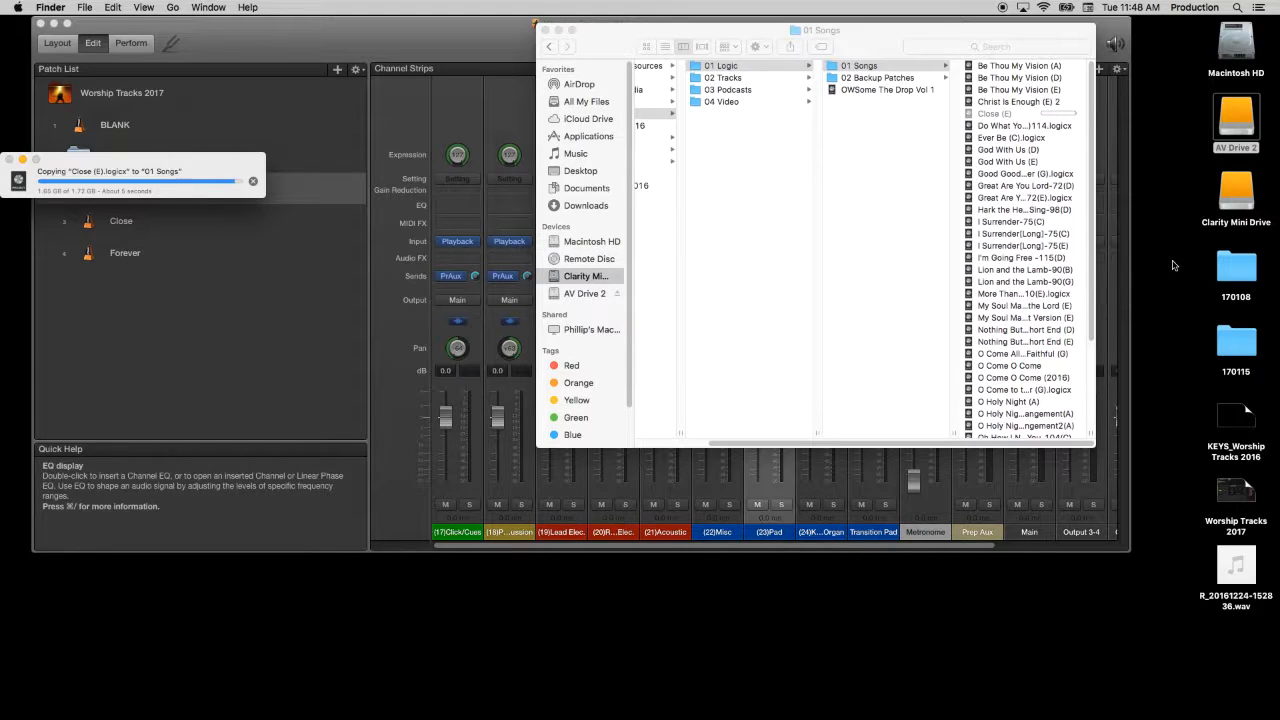
Step: Open the copied Close (E) project in Logic Pro X and play its opening bars from the beginning
{"action": "double_click", "coordinate": [990, 115]}
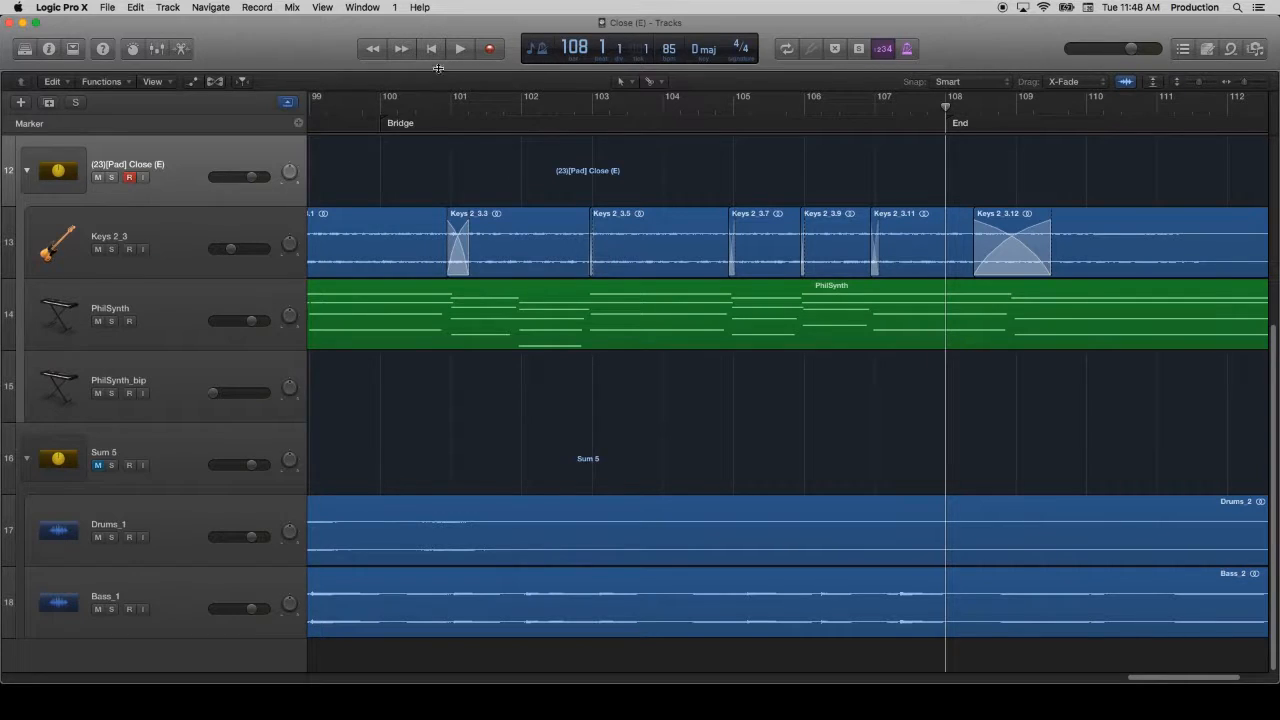
{"action": "left_click", "coordinate": [438, 47]}
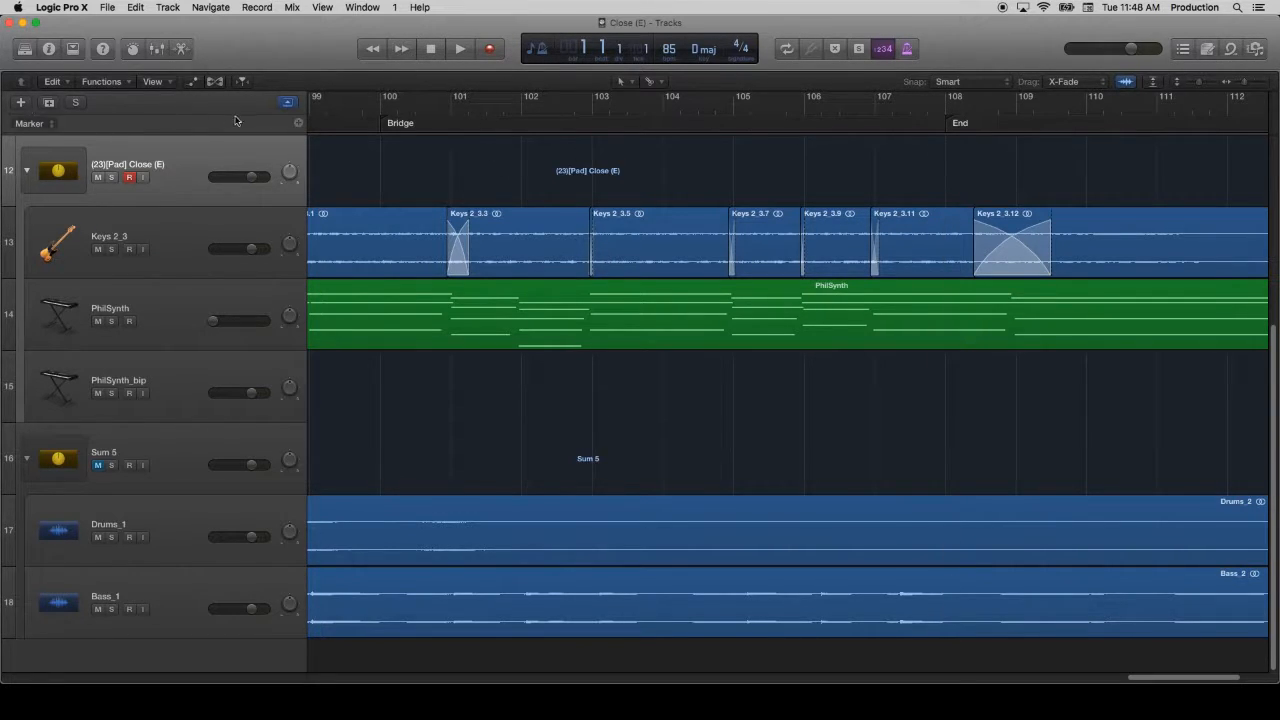
{"action": "left_click", "coordinate": [459, 49]}
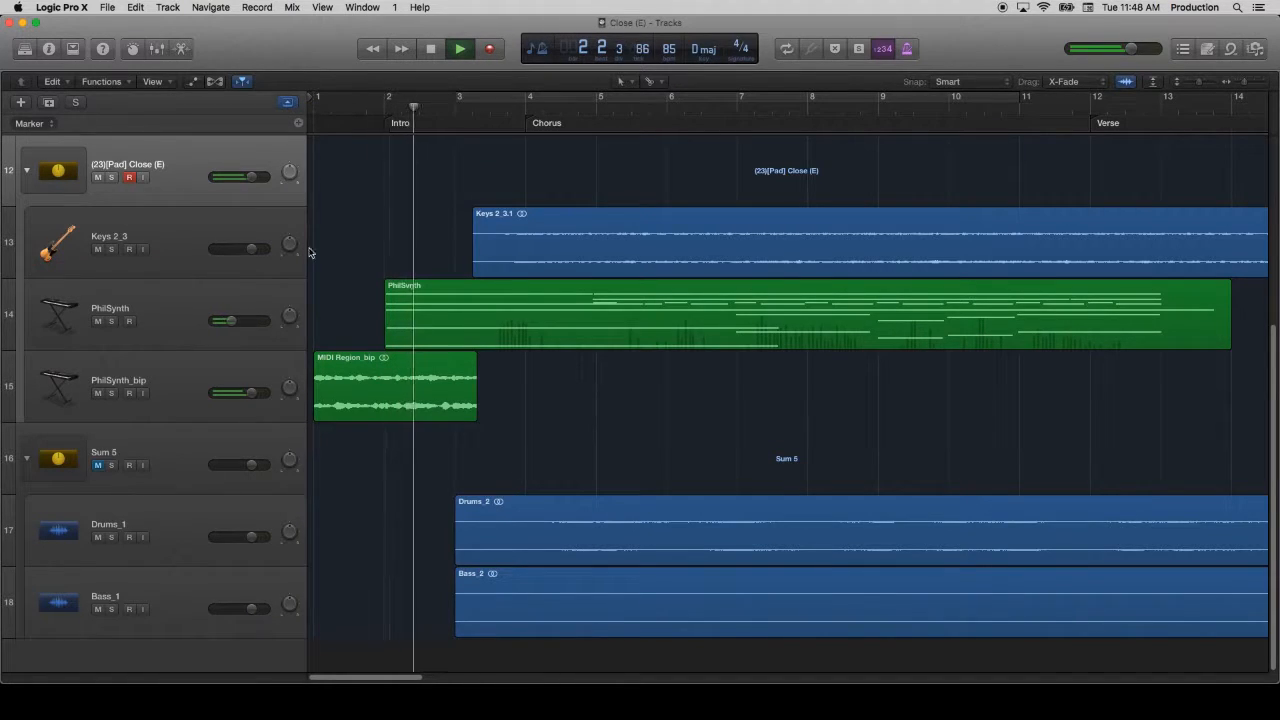
{"action": "scroll", "coordinate": [245, 265], "scroll_direction": "up", "scroll_amount": 1}
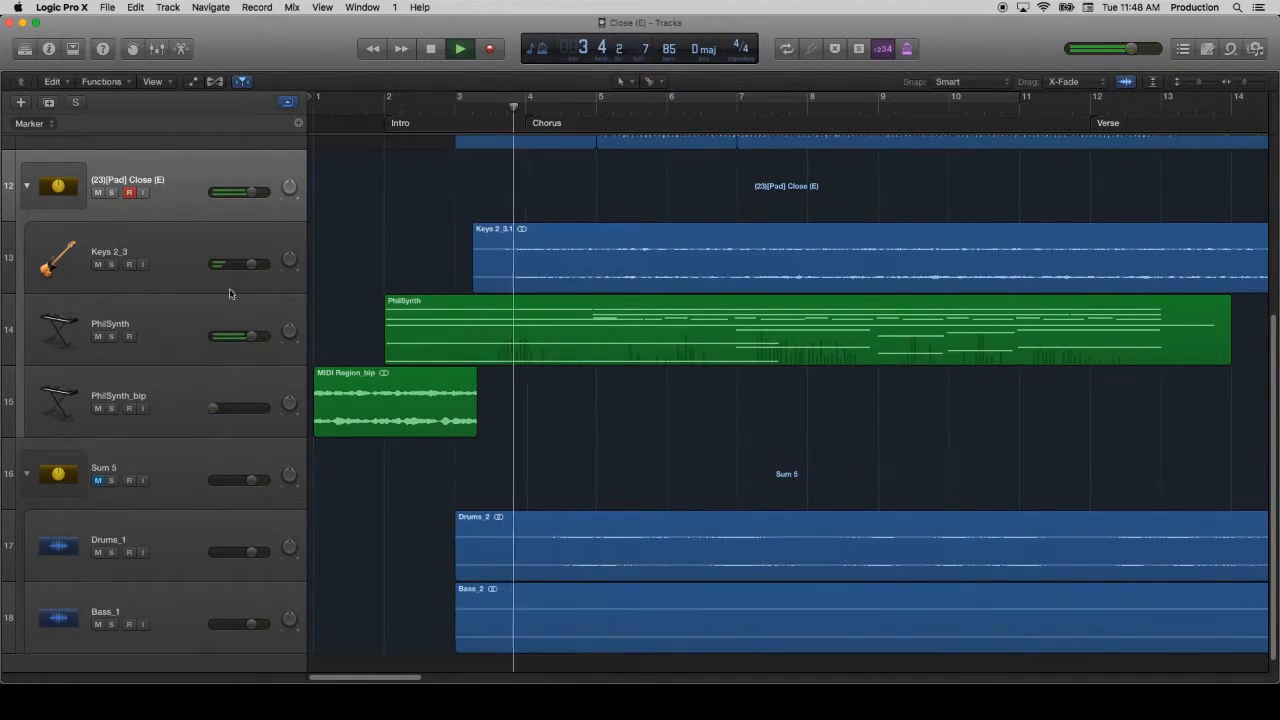
{"action": "key", "text": "space"}
Step: Expand the (17)[Click_Cues] Close (E) stack, unmute it, and audition the first Jazz Kit track in solo
{"action": "scroll", "coordinate": [287, 230], "scroll_direction": "up", "scroll_amount": 5}
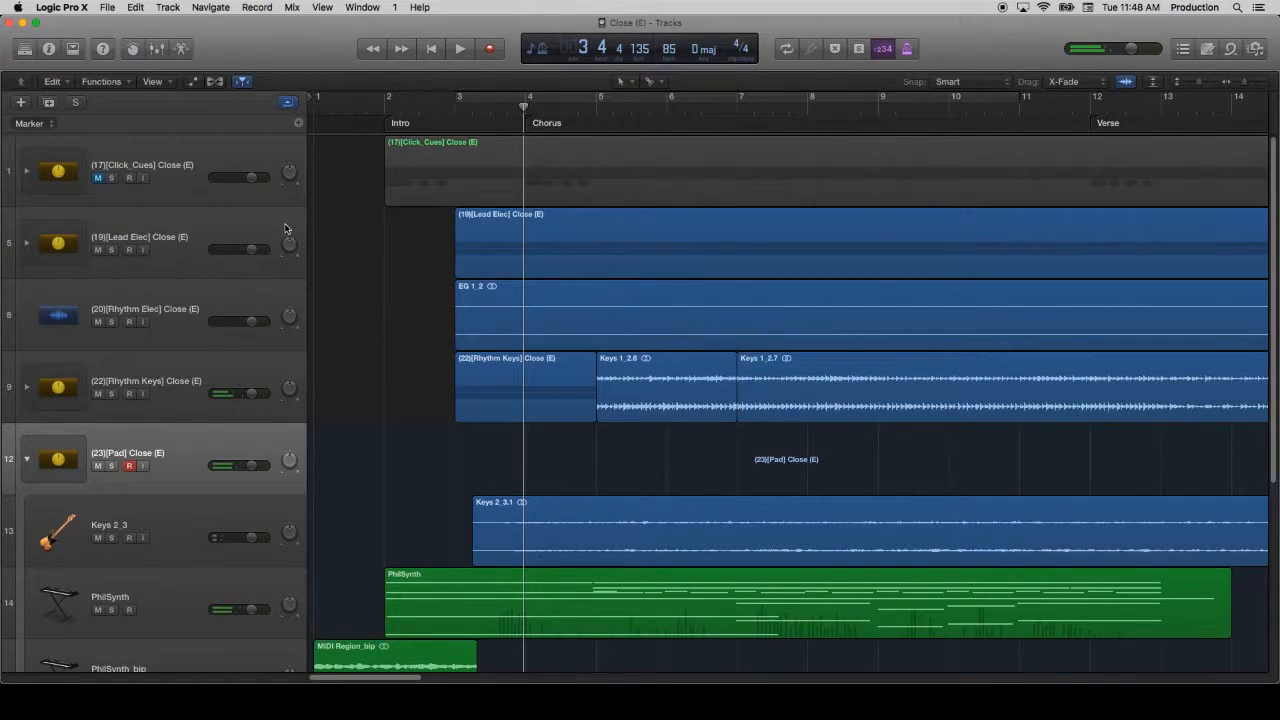
{"action": "left_click", "coordinate": [27, 171]}
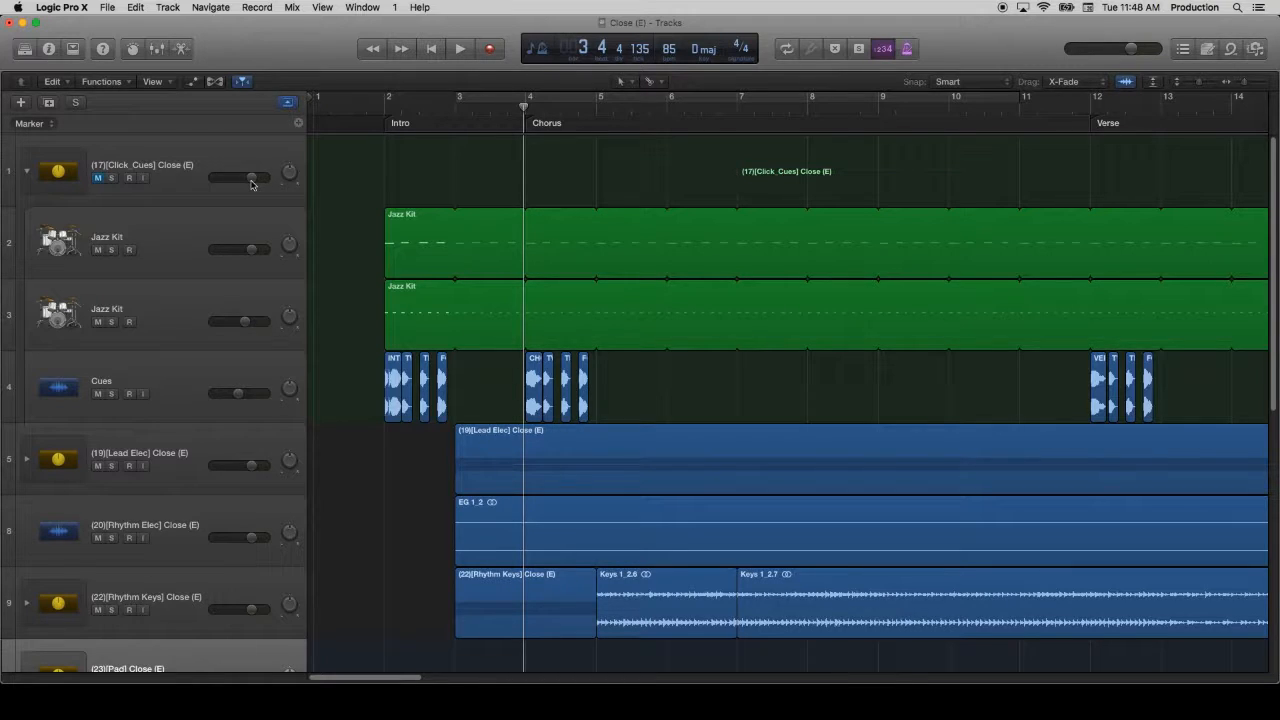
{"action": "right_click", "coordinate": [240, 148]}
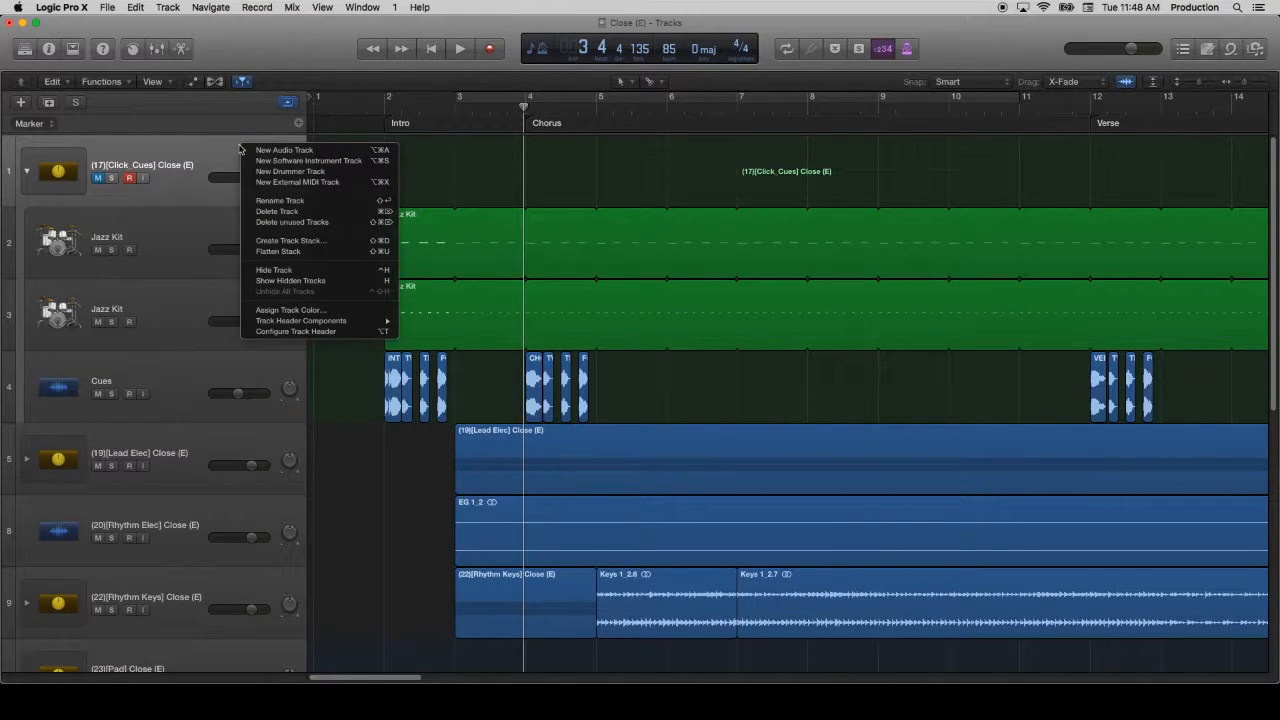
{"action": "left_click", "coordinate": [217, 152]}
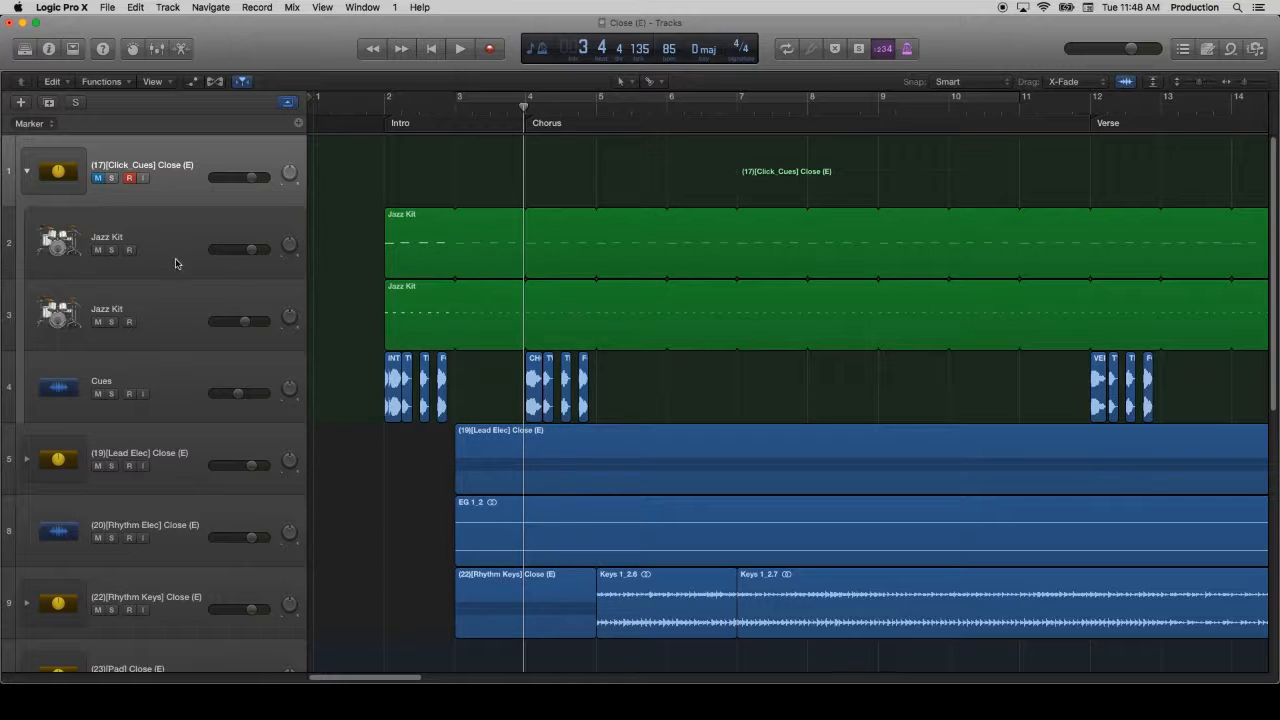
{"action": "left_click", "coordinate": [111, 250]}
{"action": "key", "text": "space"}
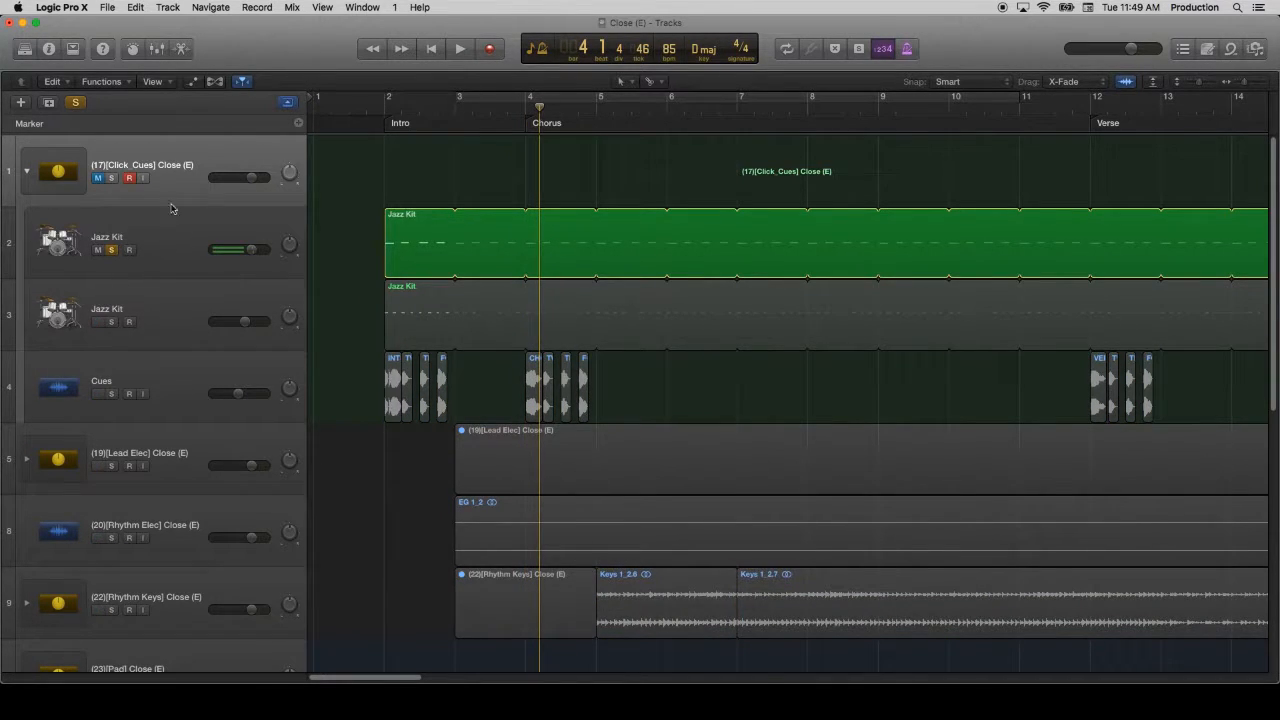
{"action": "left_click", "coordinate": [111, 250]}
{"action": "key", "text": "space"}
Step: Audition the second Jazz Kit track in solo, and check its volume level and that of the Cues track
{"action": "left_click", "coordinate": [113, 317]}
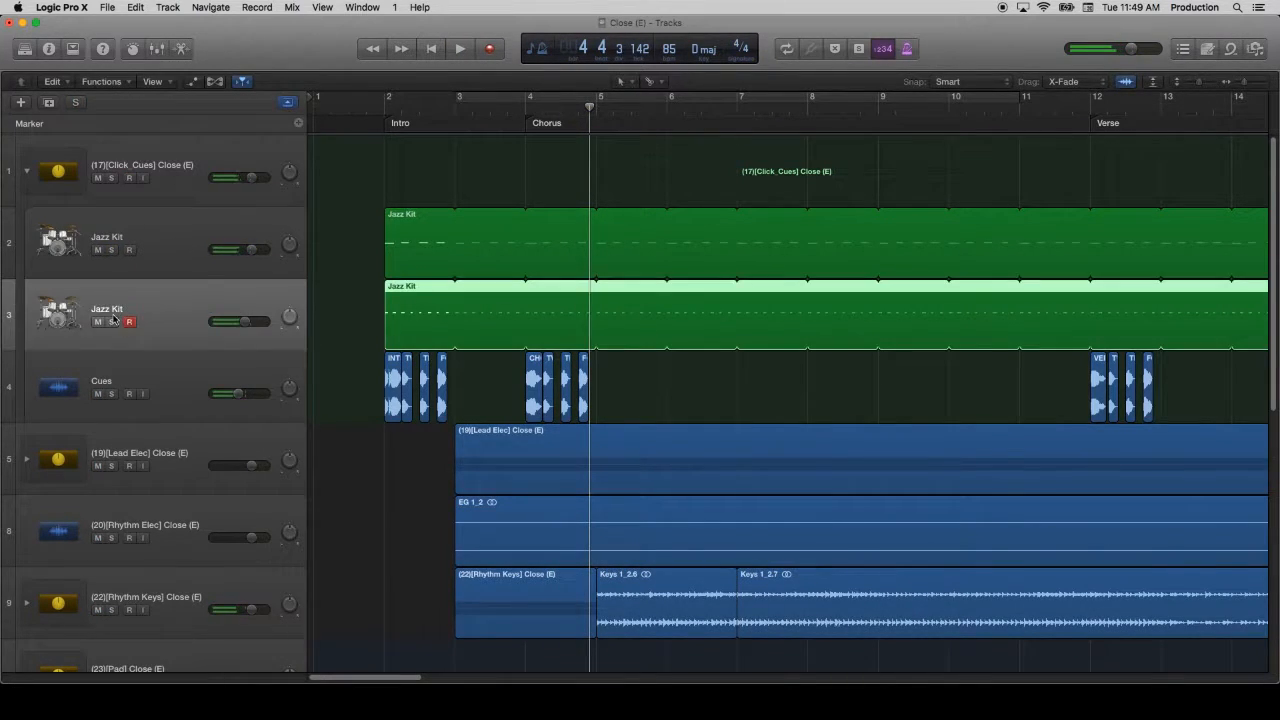
{"action": "left_click", "coordinate": [113, 322]}
{"action": "key", "text": "space"}
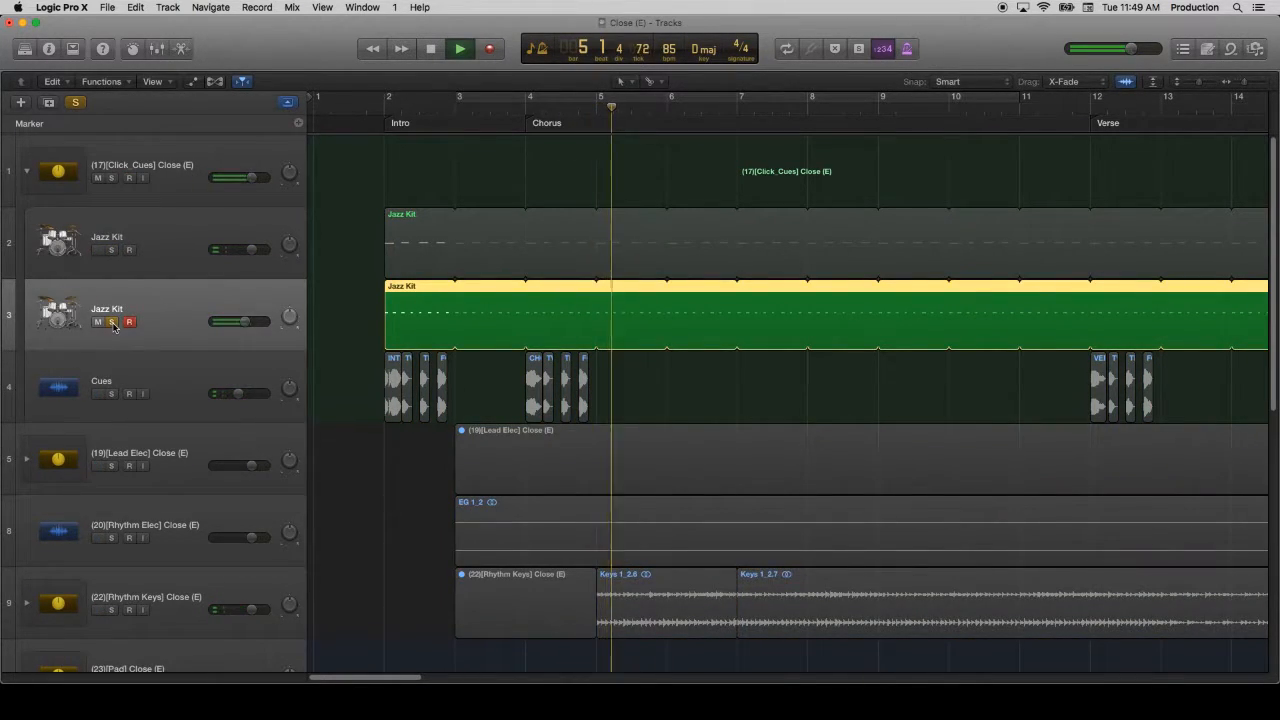
{"action": "key", "text": "space"}
{"action": "left_click", "coordinate": [111, 322]}
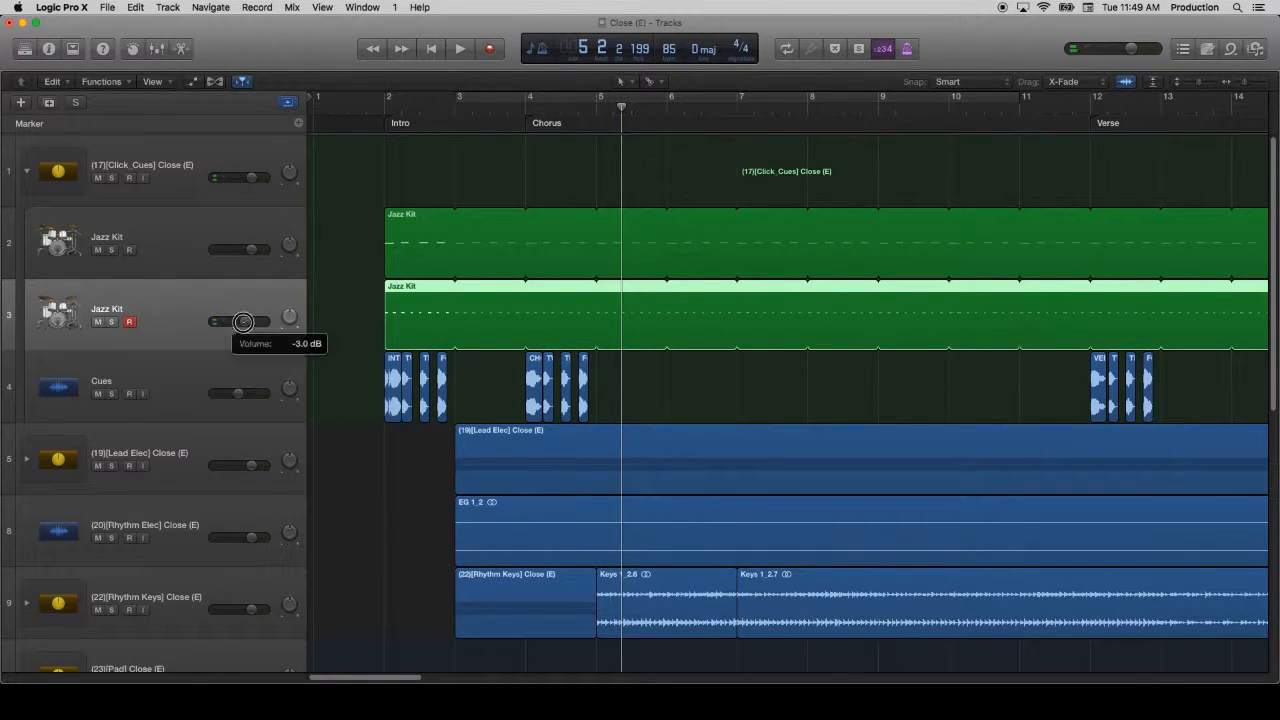
{"action": "mouse_move", "coordinate": [239, 393]}
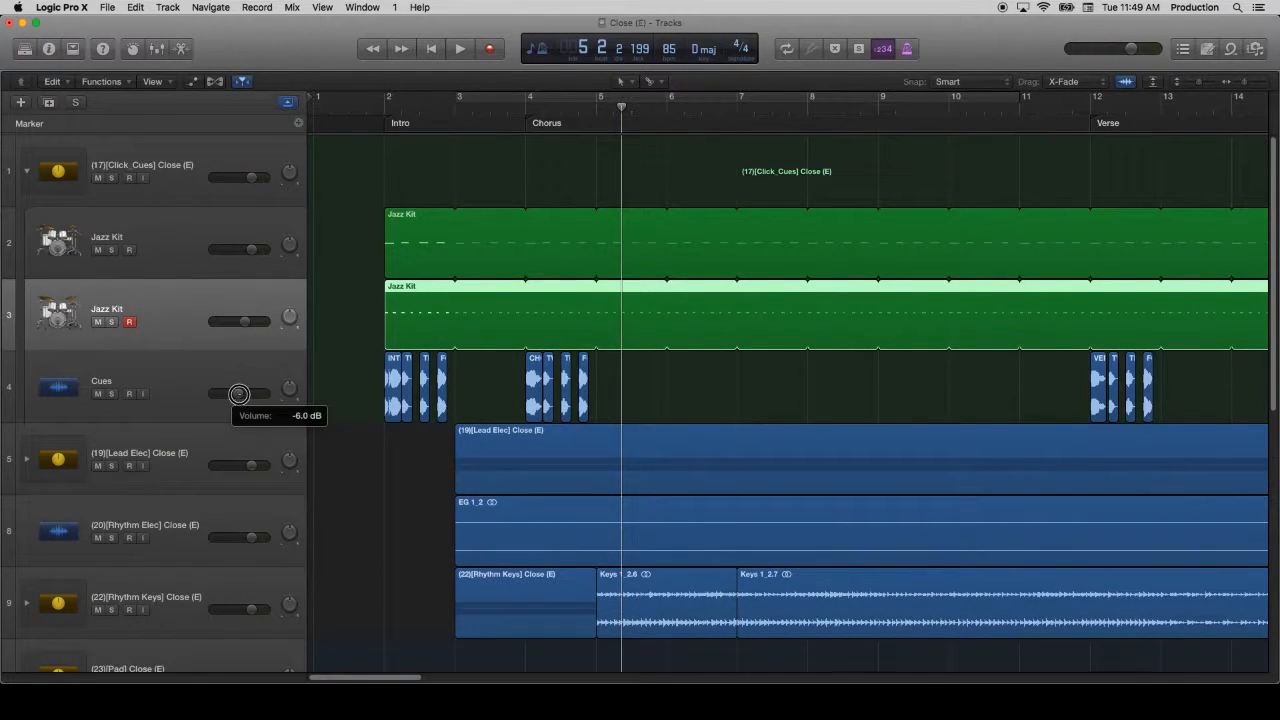
Step: Open the second Jazz Kit region in the Piano Roll and set its first, third, fifth and seventh notes to velocity 110
{"action": "double_click", "coordinate": [425, 320]}
{"action": "left_click", "coordinate": [443, 521]}
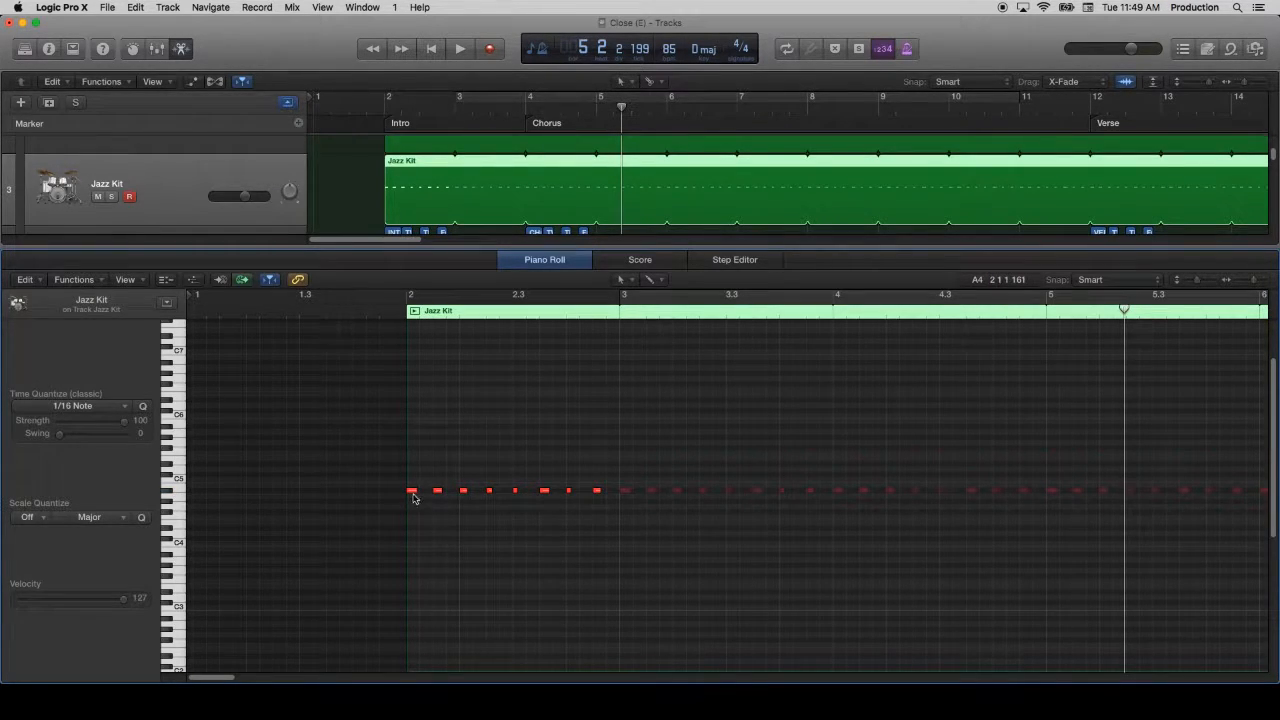
{"action": "left_click", "coordinate": [412, 490]}
{"action": "left_click", "coordinate": [465, 491]}
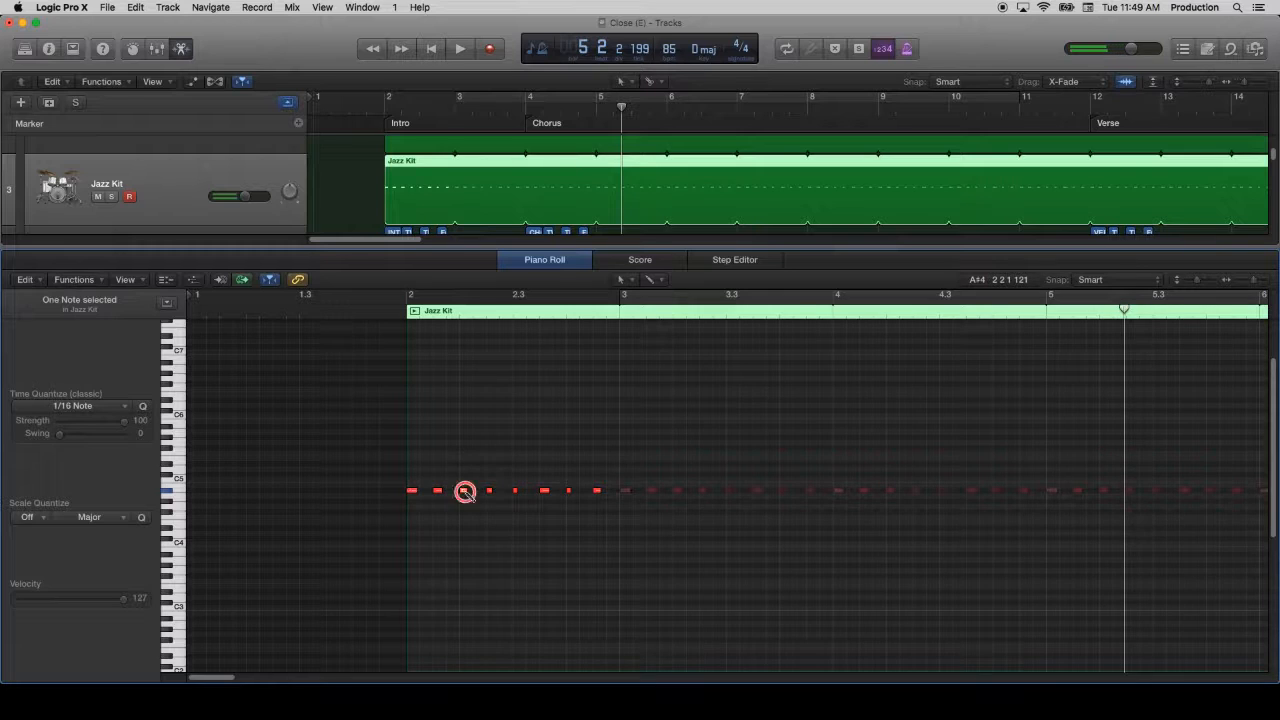
{"action": "left_click", "coordinate": [410, 491]}
{"action": "left_click", "coordinate": [462, 490], "text": "shift"}
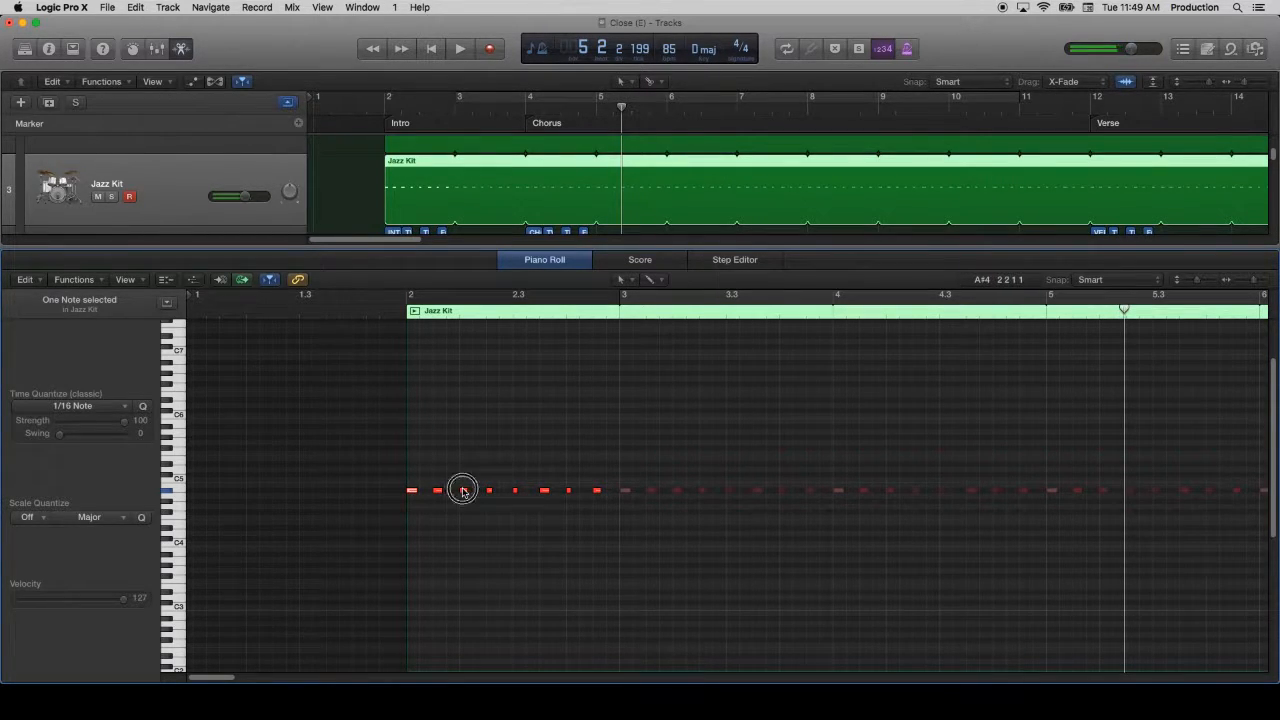
{"action": "left_click", "coordinate": [568, 491], "text": "shift"}
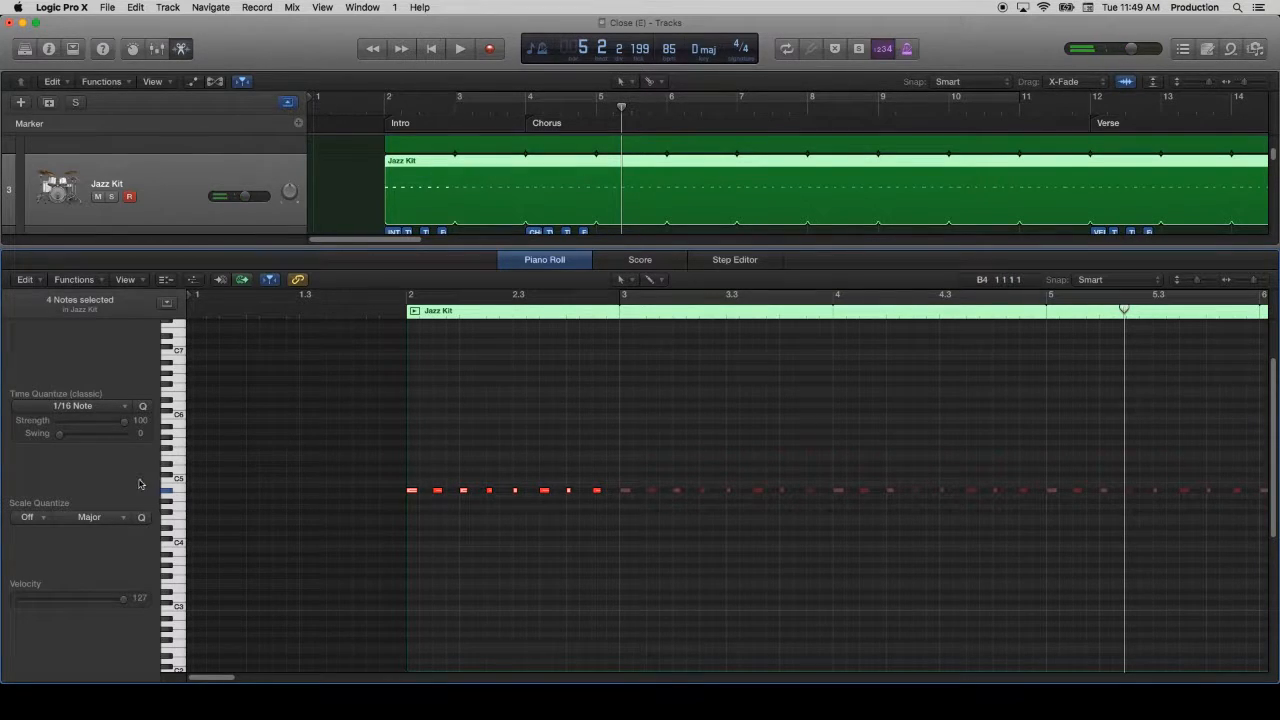
{"action": "left_click_drag", "start_coordinate": [122, 602], "coordinate": [110, 604]}
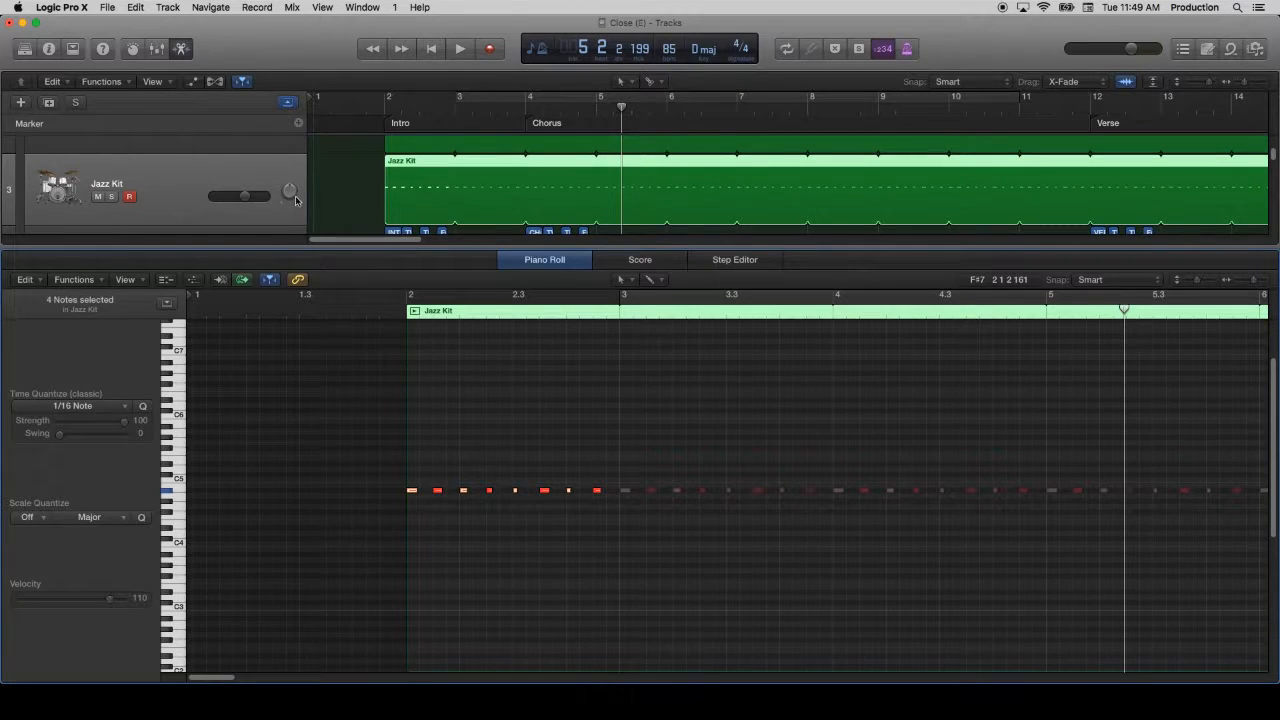
Step: Play the second Jazz Kit track in solo from bar 2 to hear the accents, and return to the project start
{"action": "left_click", "coordinate": [381, 111]}
{"action": "key", "text": "space"}
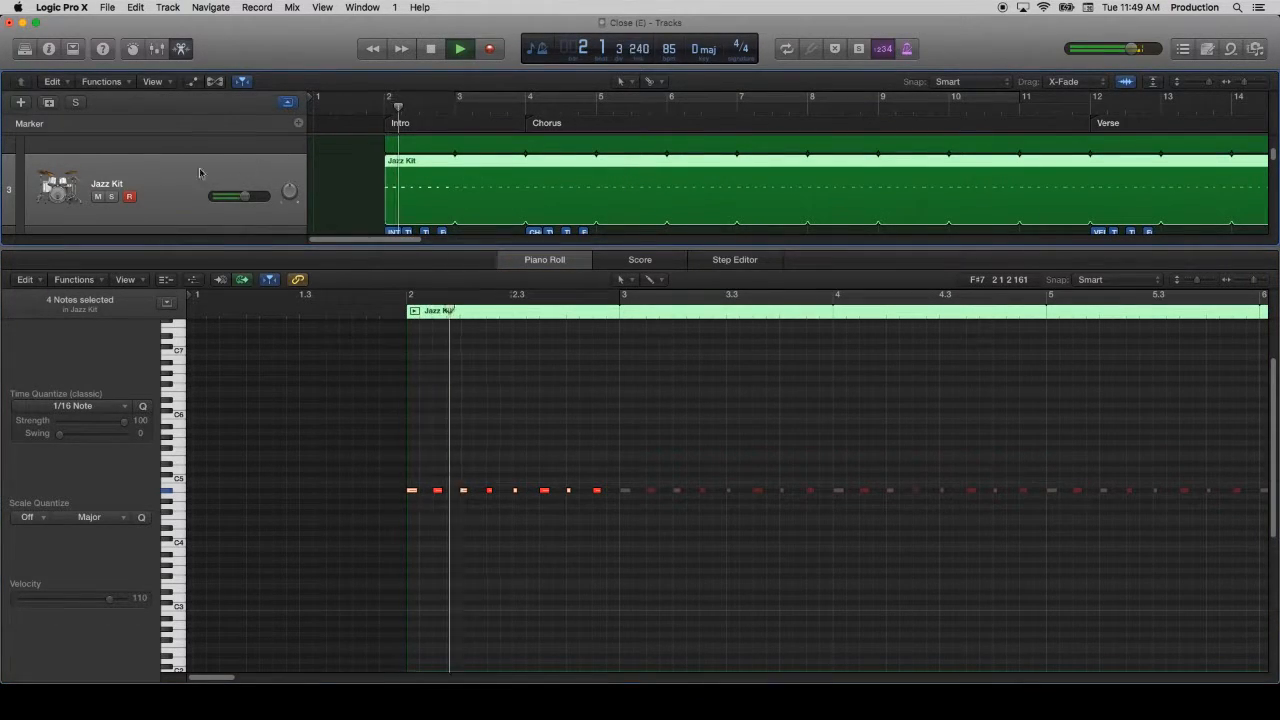
{"action": "left_click", "coordinate": [110, 197]}
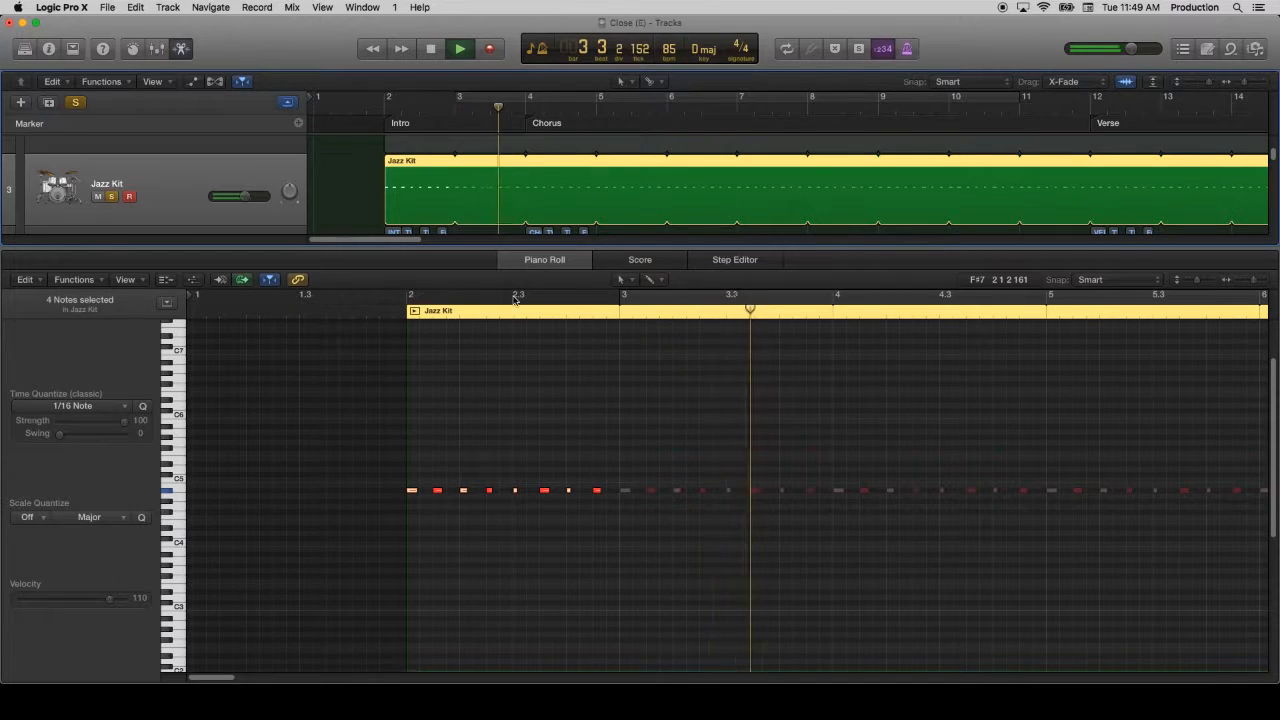
{"action": "key", "text": "space"}
{"action": "left_click", "coordinate": [431, 48]}
Step: Close the Piano Roll, place the playhead at bar 2 and clear the solo on the second Jazz Kit track
{"action": "scroll", "coordinate": [369, 199], "scroll_direction": "down", "scroll_amount": 5}
{"action": "scroll", "coordinate": [369, 199], "scroll_direction": "down", "scroll_amount": 6}
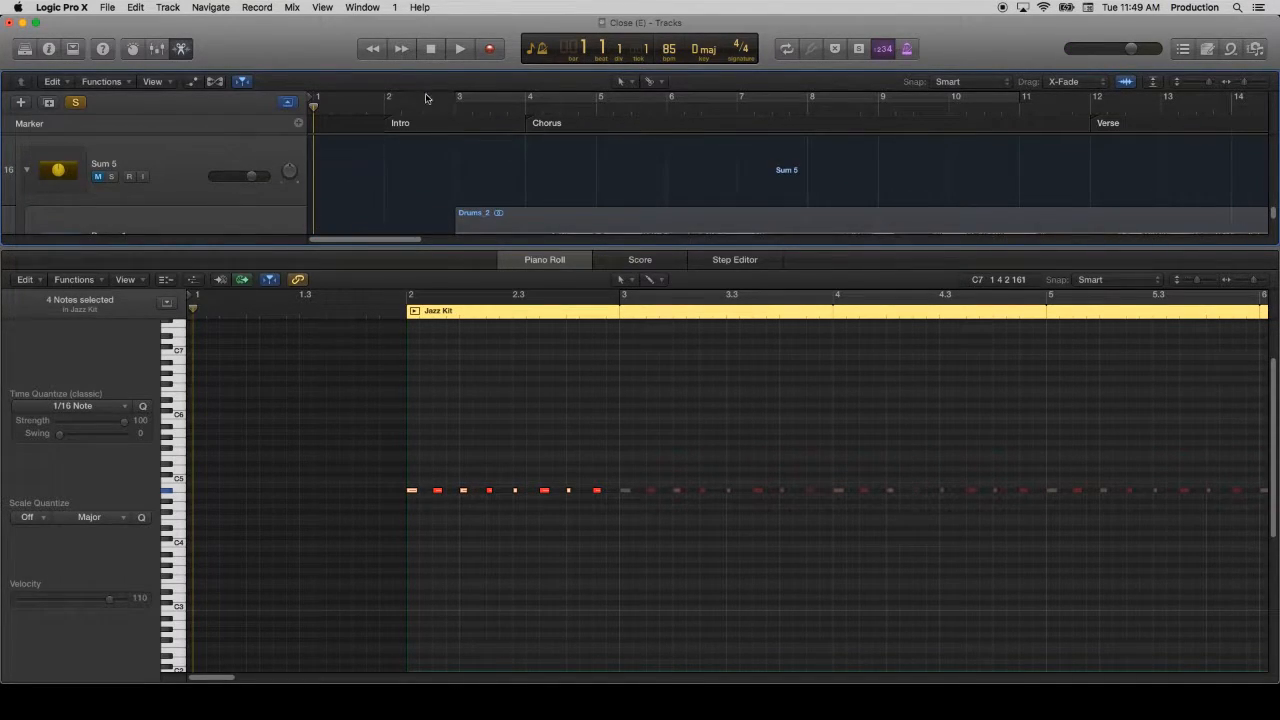
{"action": "scroll", "coordinate": [408, 99], "scroll_direction": "up", "scroll_amount": 10}
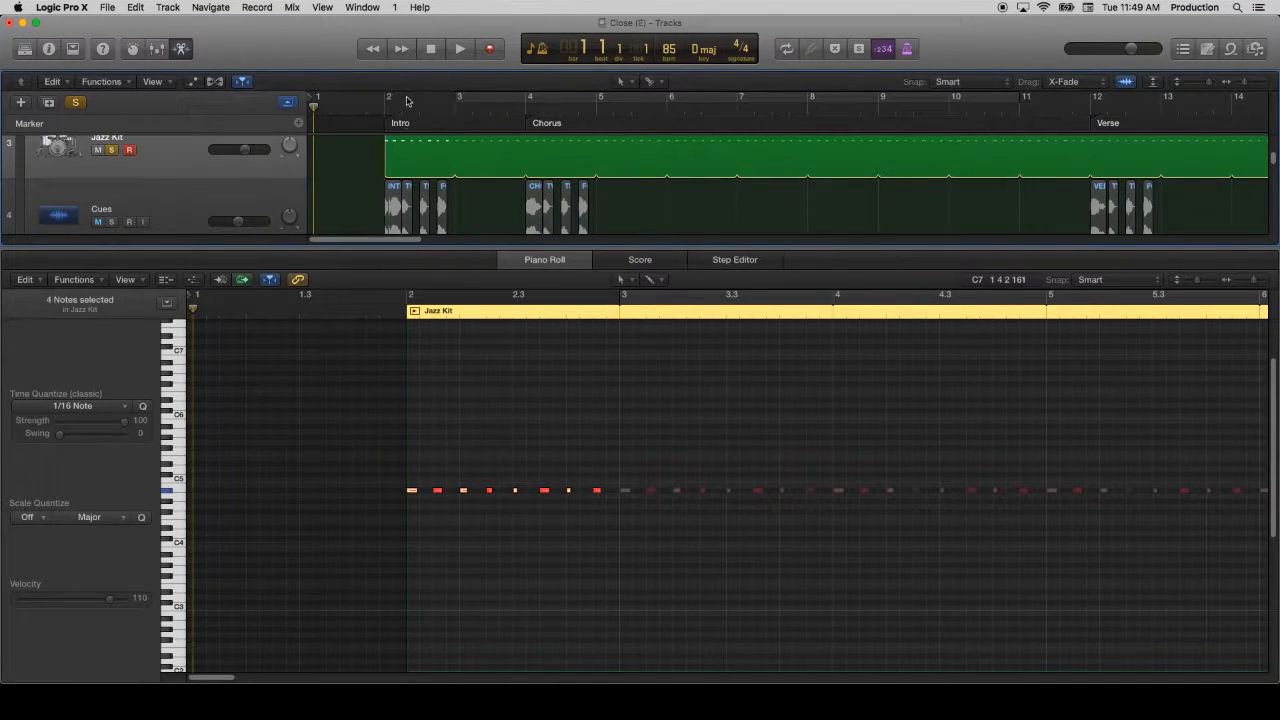
{"action": "left_click", "coordinate": [180, 50]}
{"action": "left_click", "coordinate": [388, 108]}
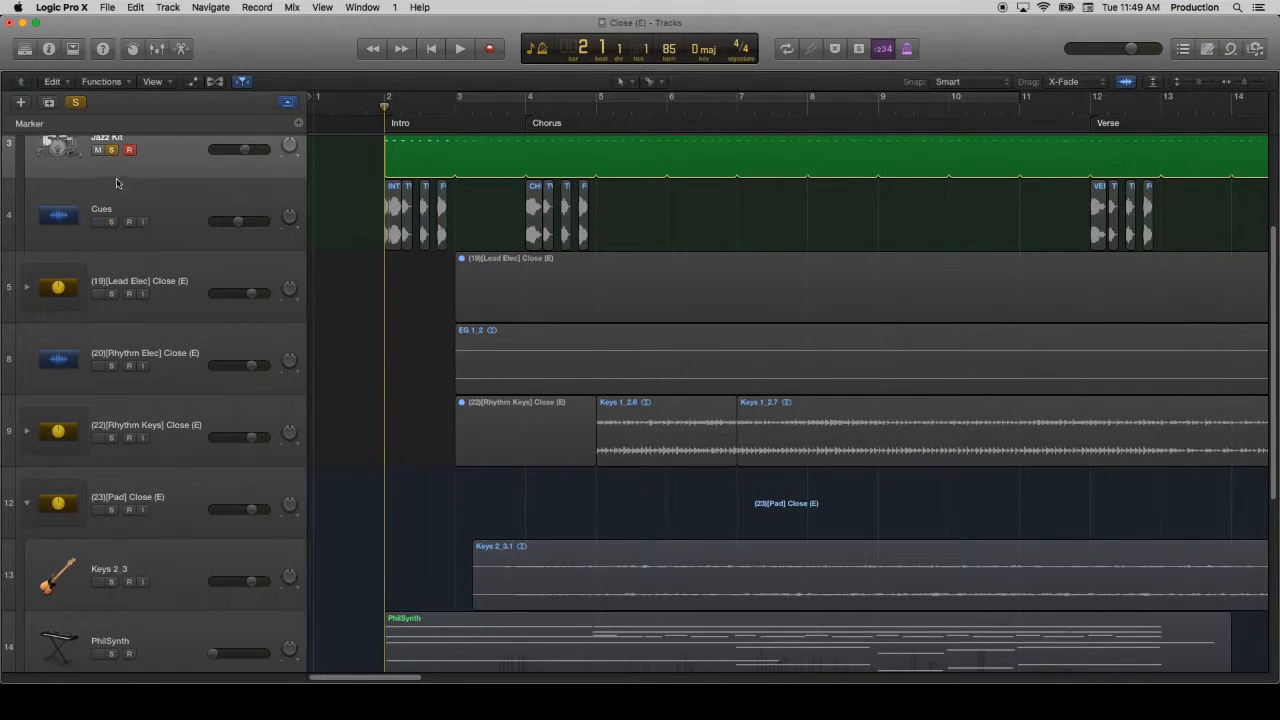
{"action": "left_click", "coordinate": [76, 103]}
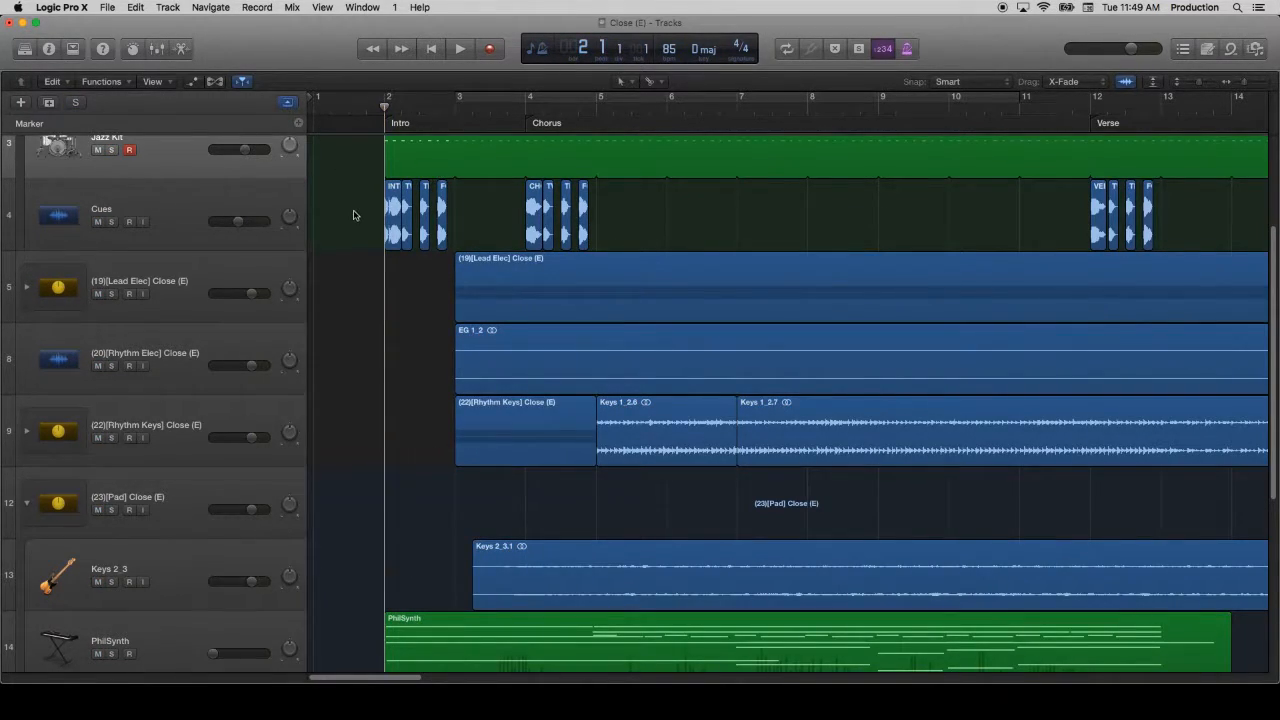
Step: Move both Jazz Kit regions one bar earlier so they start at bar 1
{"action": "scroll", "coordinate": [353, 214], "scroll_direction": "up", "scroll_amount": 3}
{"action": "left_click_drag", "start_coordinate": [354, 194], "coordinate": [459, 307]}
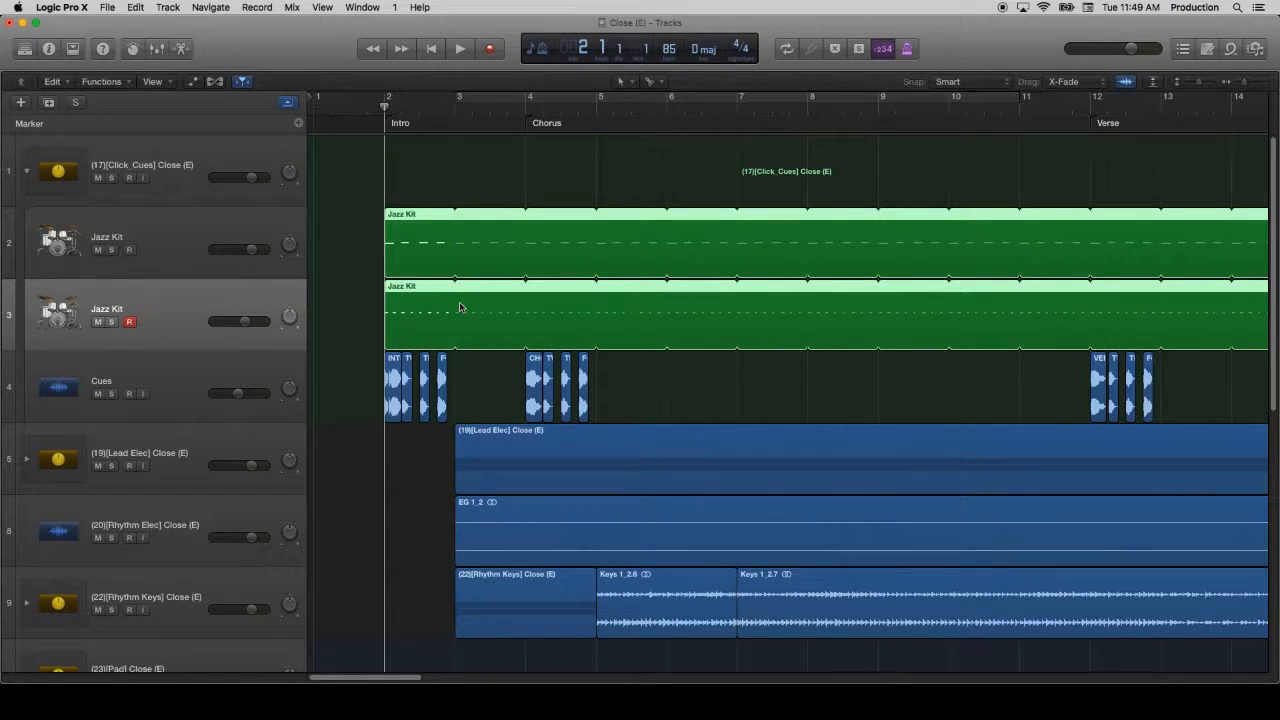
{"action": "left_click_drag", "start_coordinate": [400, 212], "coordinate": [325, 216]}
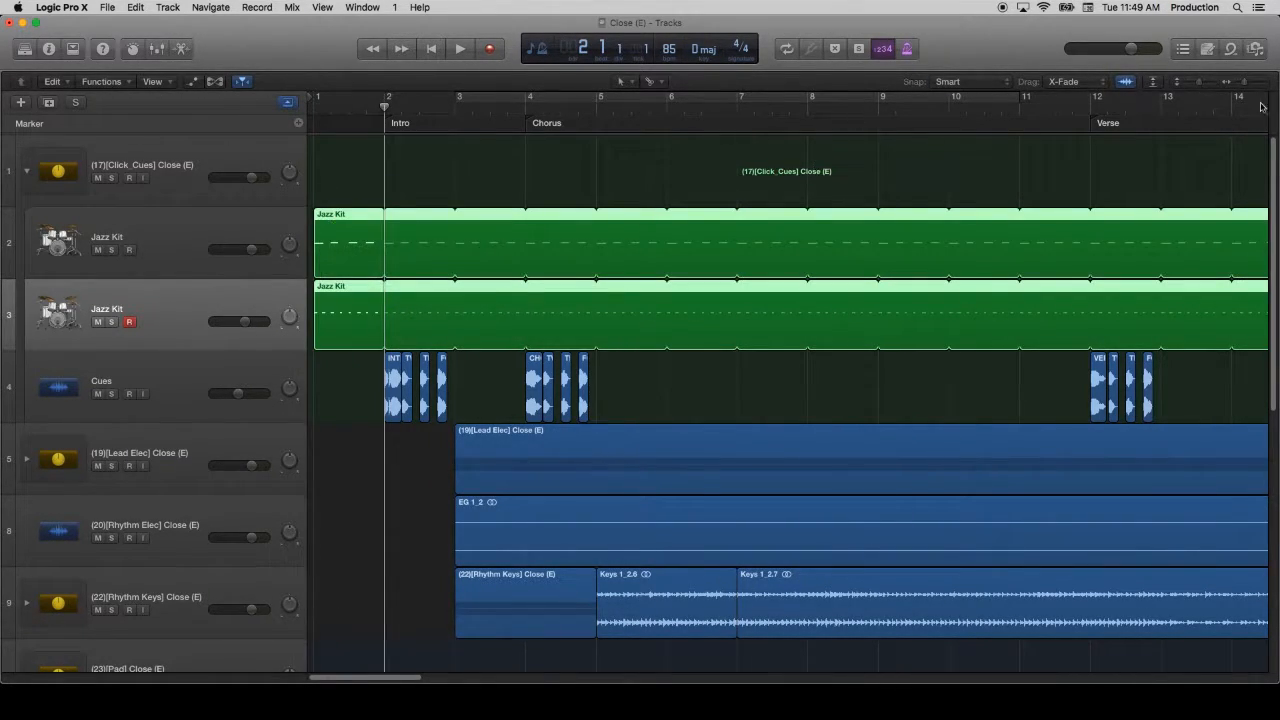
Step: Open the Cues folder on Clarity Mini Drive in the All Files browser
{"action": "left_click", "coordinate": [1255, 49]}
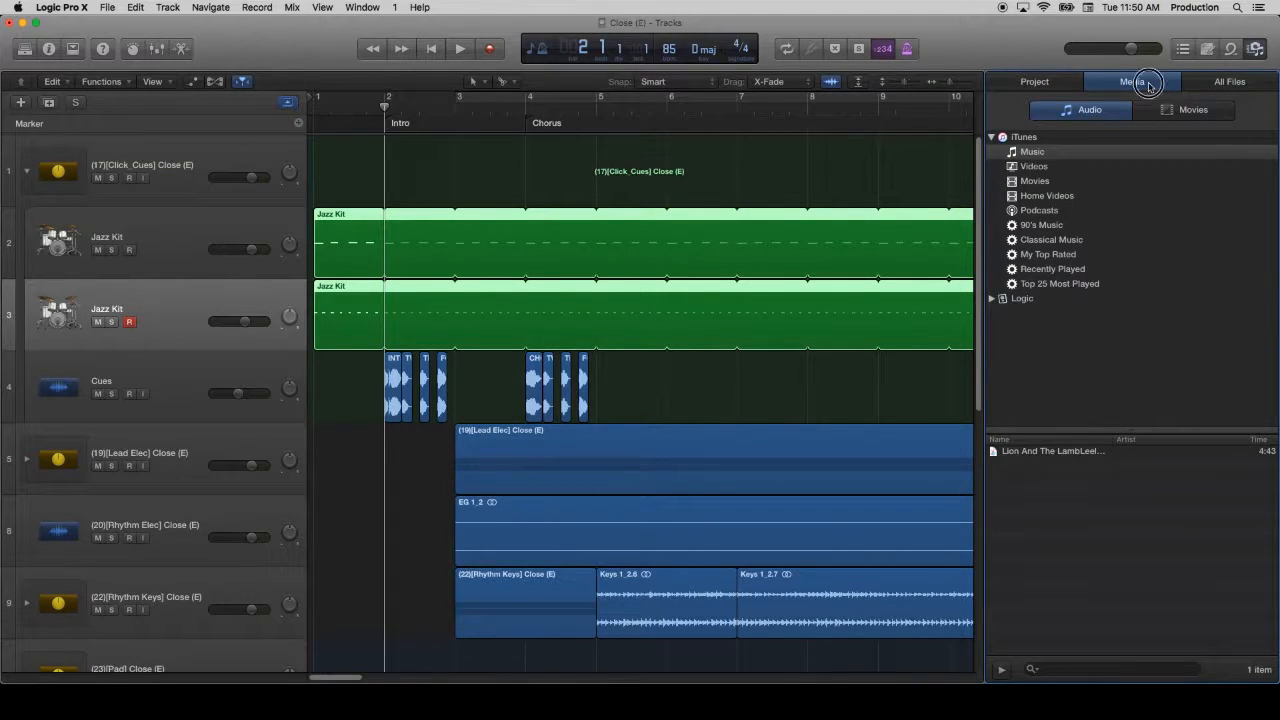
{"action": "left_click", "coordinate": [1226, 84]}
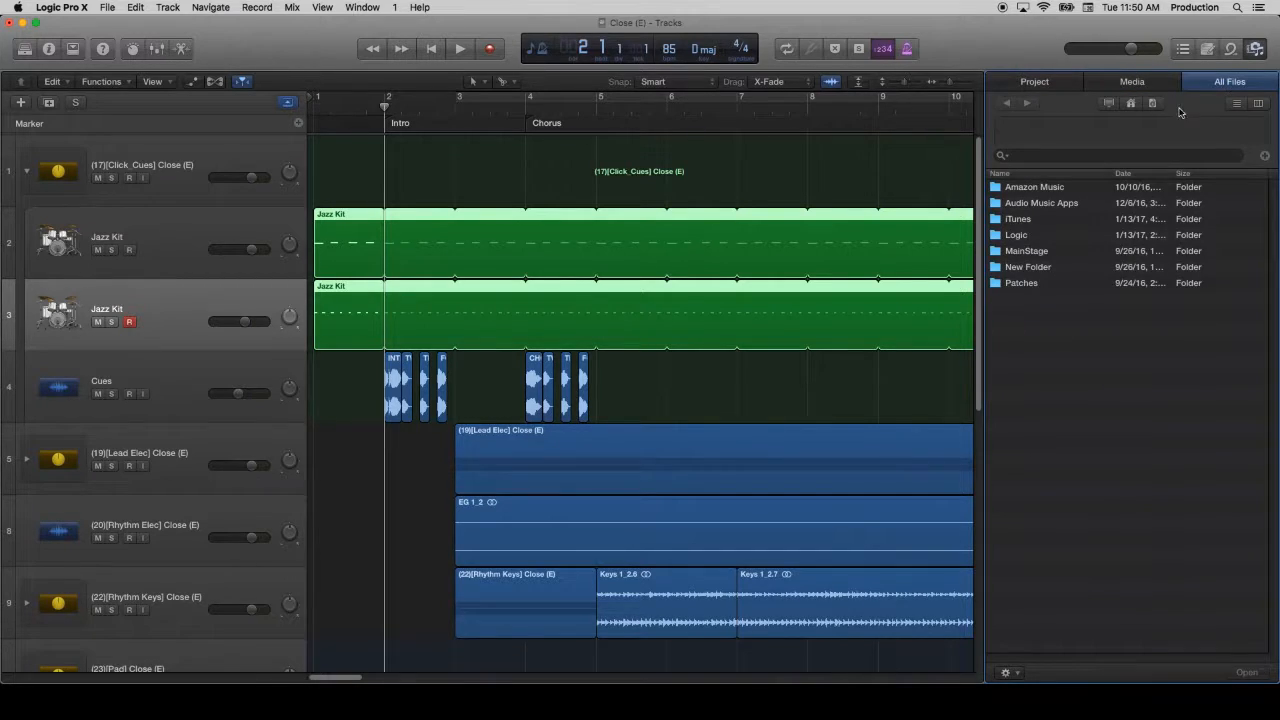
{"action": "left_click", "coordinate": [1109, 103]}
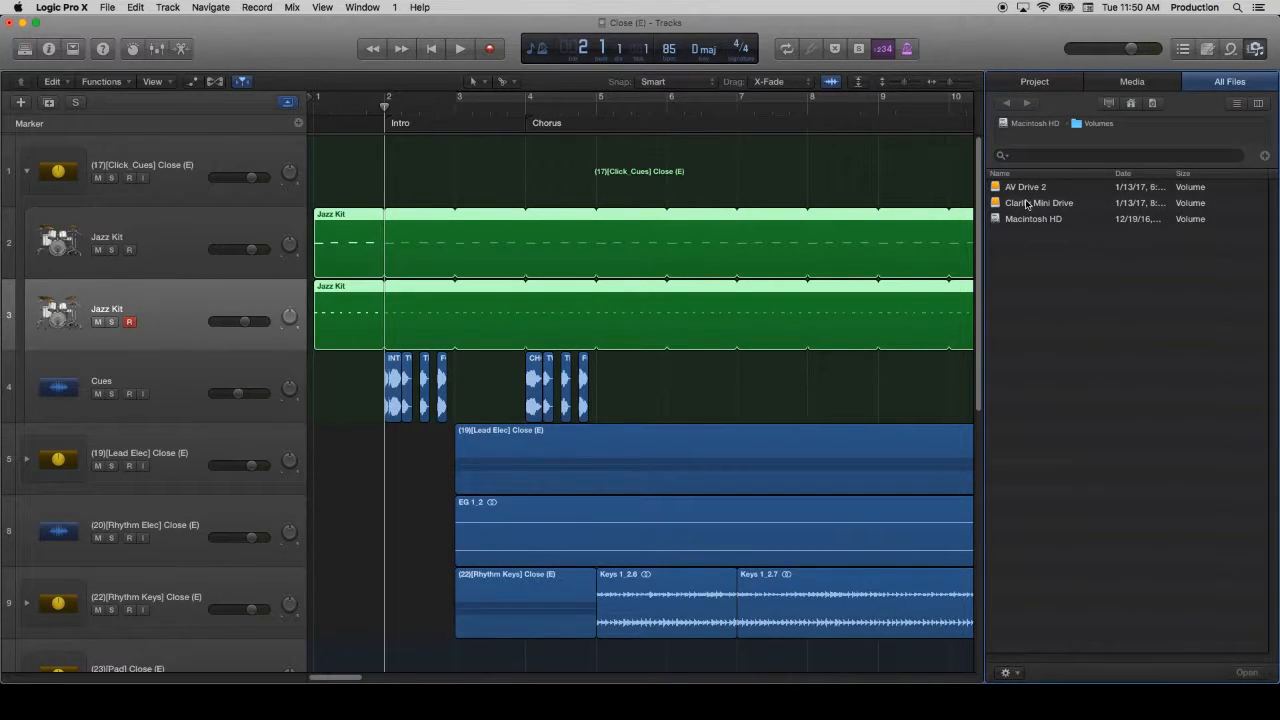
{"action": "double_click", "coordinate": [1027, 204]}
{"action": "double_click", "coordinate": [1012, 267]}
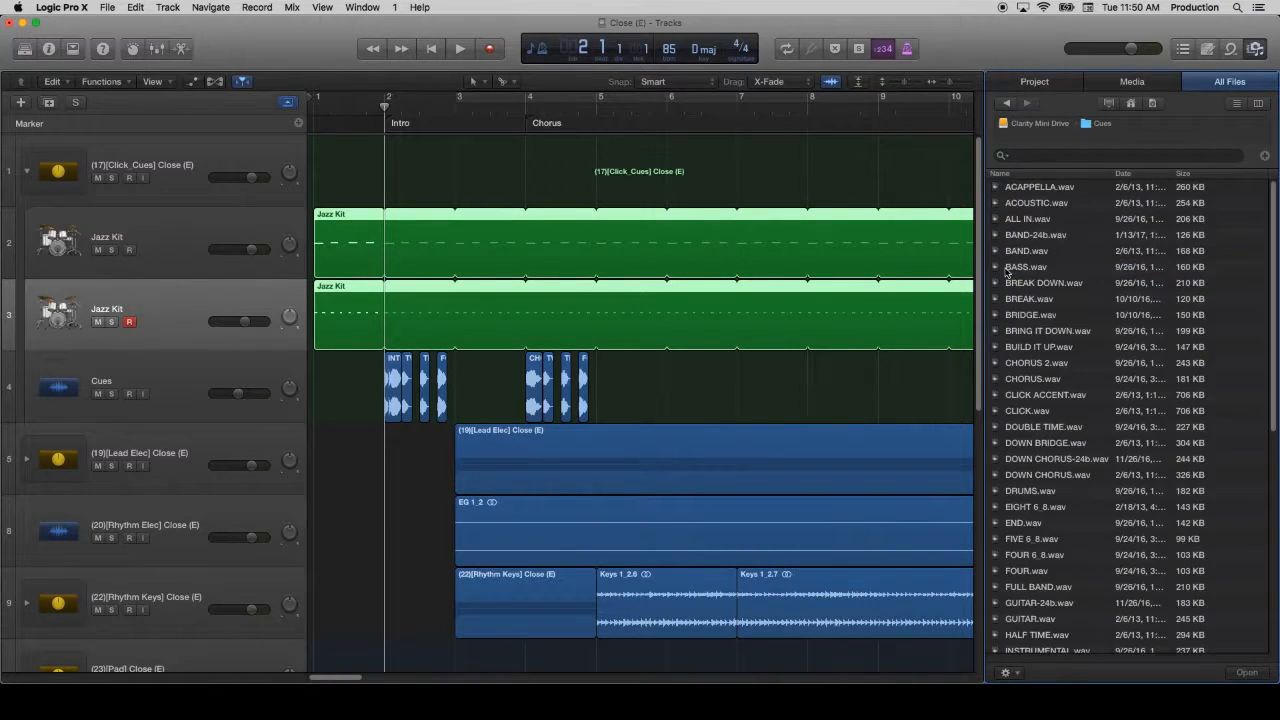
Step: Add ONE.wav at bar 1 and TWO.wav halfway through bar 1 on the Cues track
{"action": "scroll", "coordinate": [1104, 564], "scroll_direction": "down", "scroll_amount": 5}
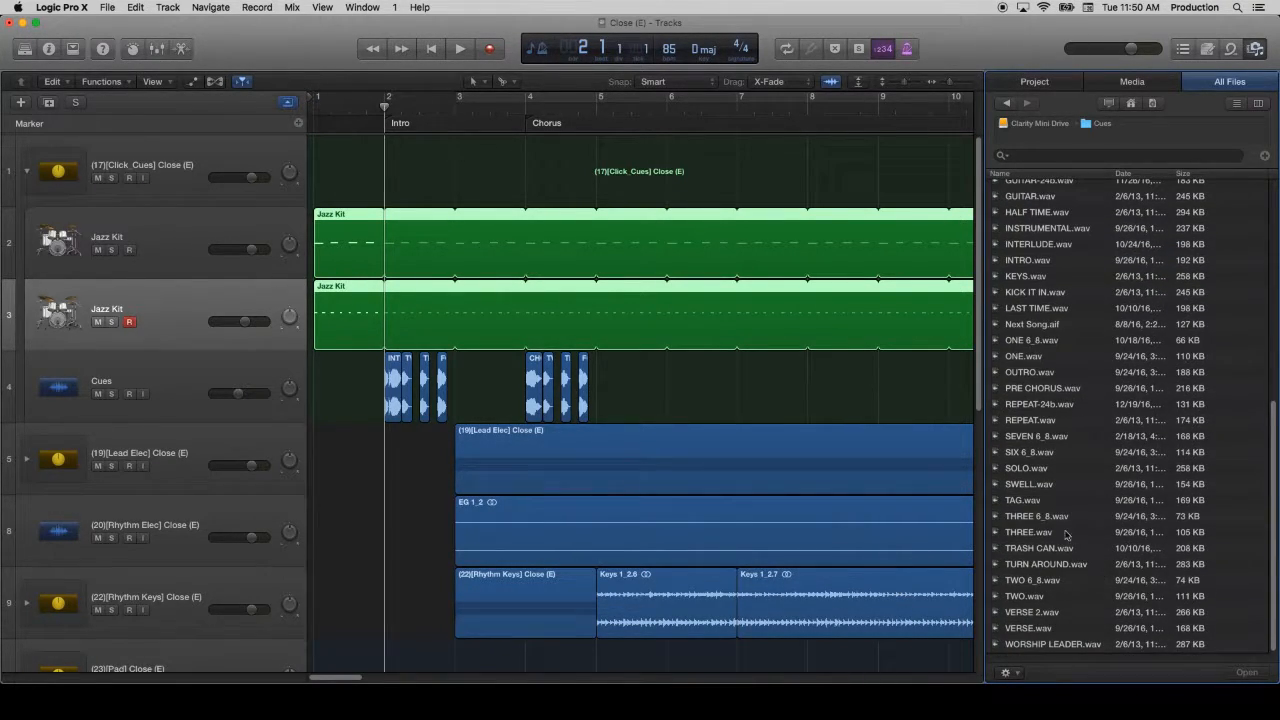
{"action": "left_click_drag", "start_coordinate": [1020, 358], "coordinate": [337, 381]}
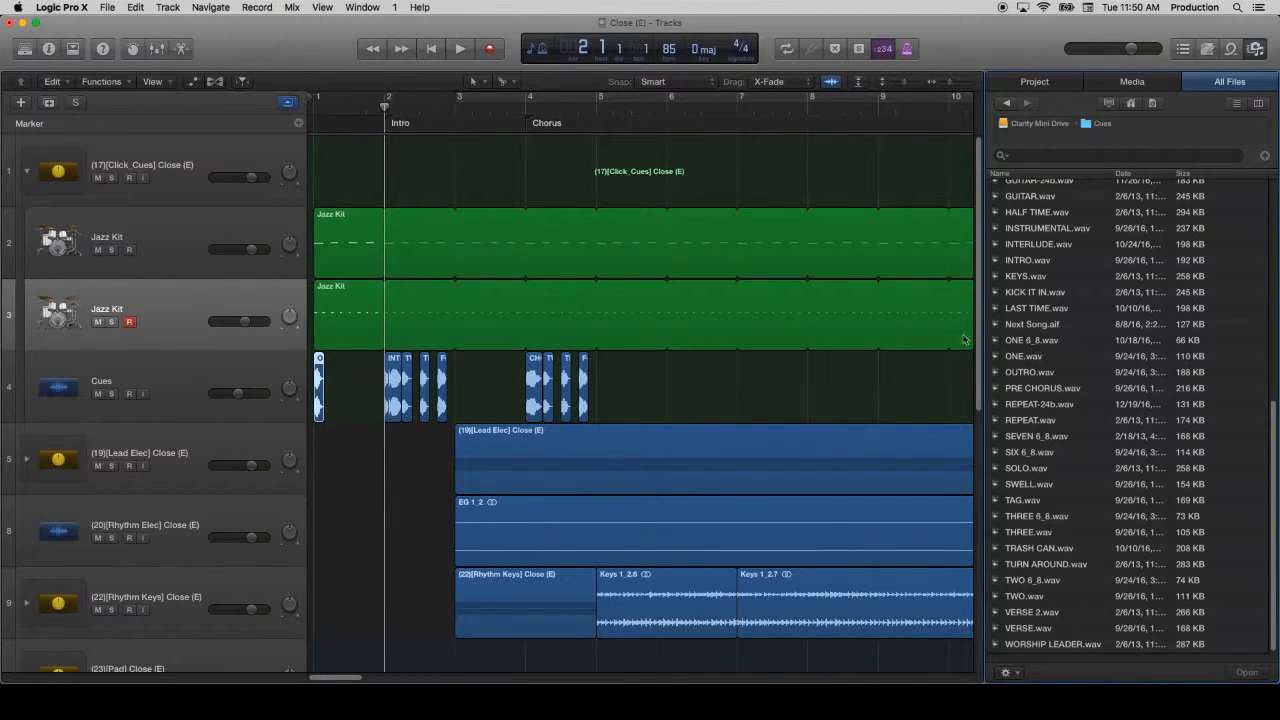
{"action": "left_click_drag", "start_coordinate": [1020, 596], "coordinate": [353, 390]}
Step: Play the project from bar 1 through the Intro cues to check the new count-in
{"action": "left_click", "coordinate": [323, 109]}
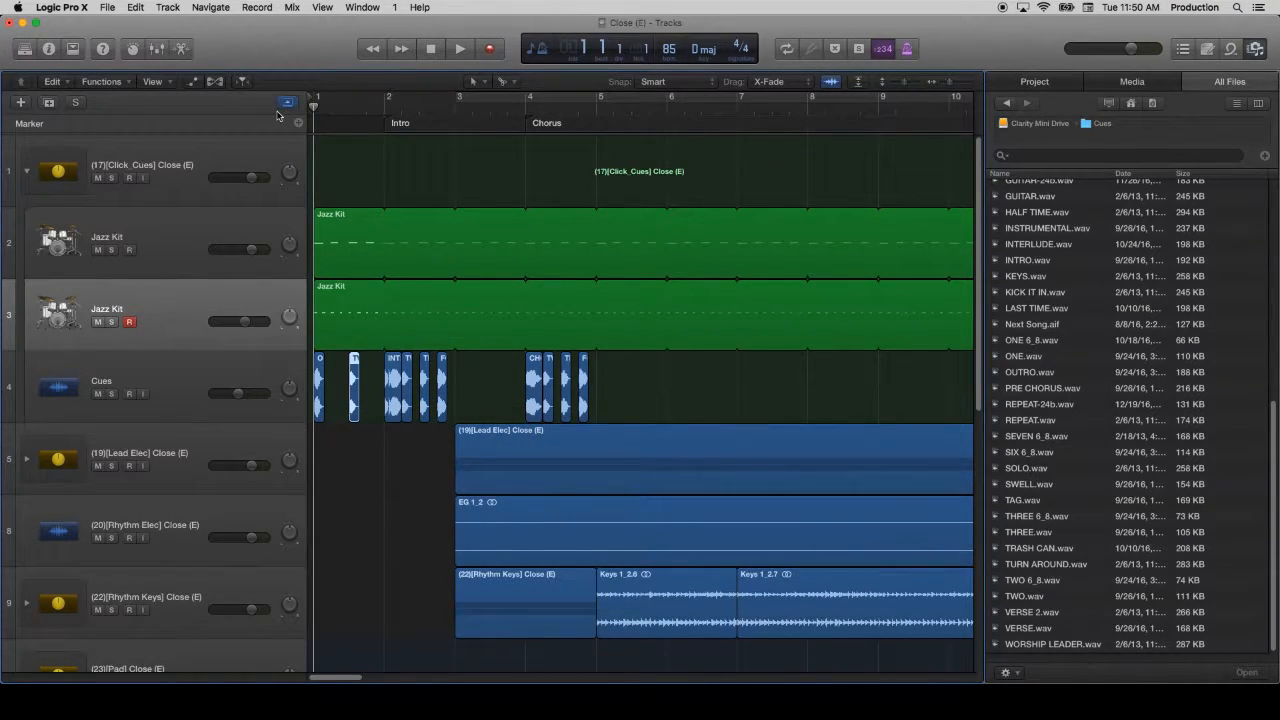
{"action": "key", "text": "space"}
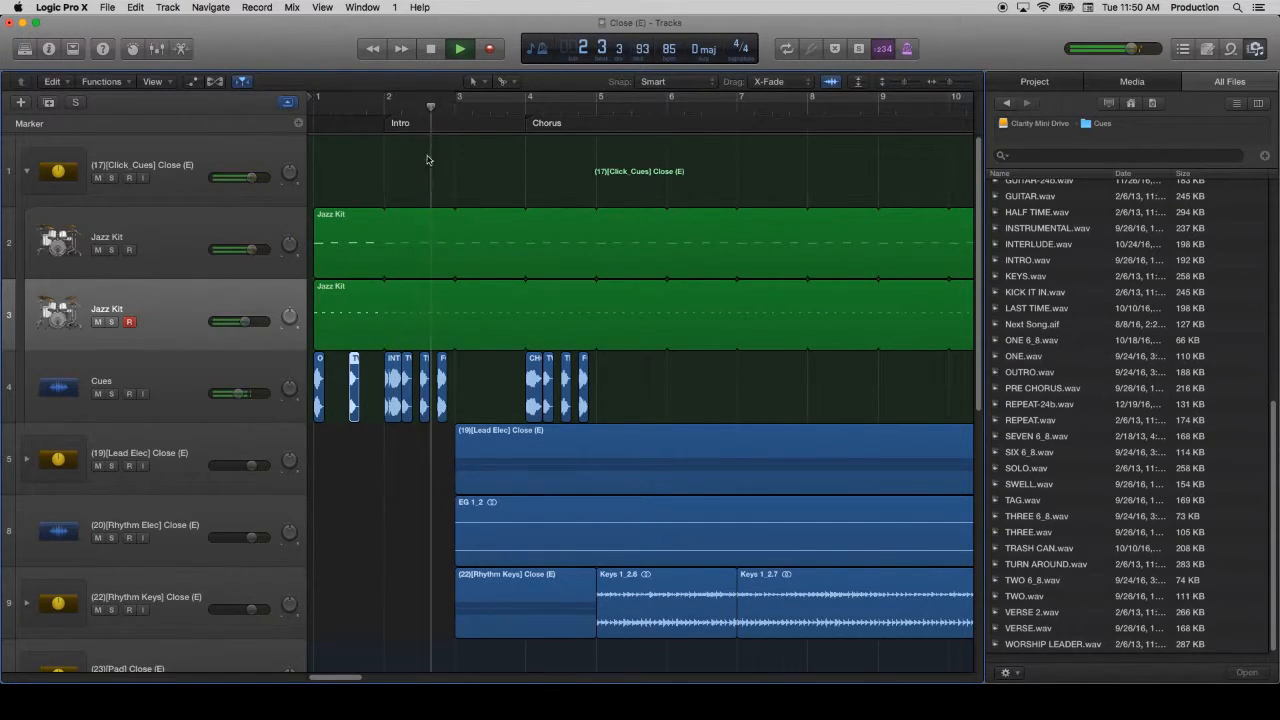
{"action": "key", "text": "space"}
Step: Create a marker at bar 1 named [START] and save the project
{"action": "left_click_drag", "start_coordinate": [392, 111], "coordinate": [305, 114]}
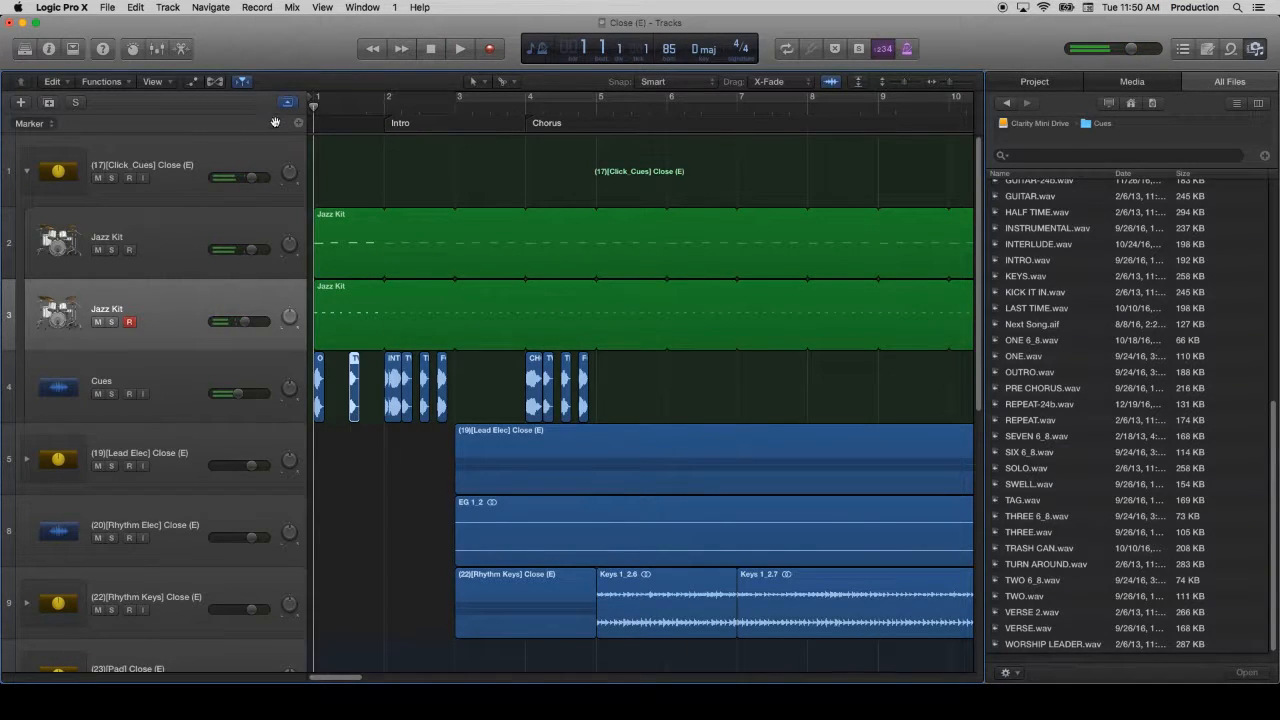
{"action": "left_click", "coordinate": [297, 124]}
{"action": "double_click", "coordinate": [340, 122]}
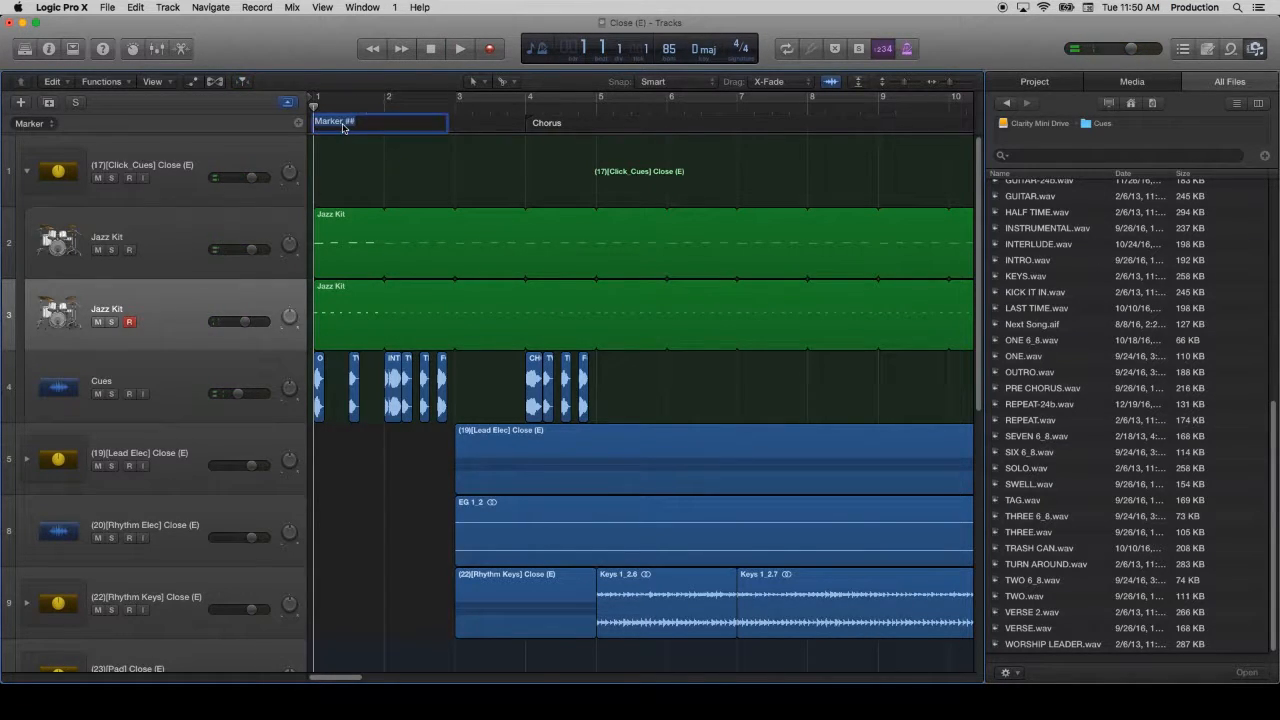
{"action": "key", "text": "BackSpace"}
{"action": "type", "text": "[START]"}
{"action": "left_click", "coordinate": [107, 7]}
{"action": "left_click", "coordinate": [122, 104]}
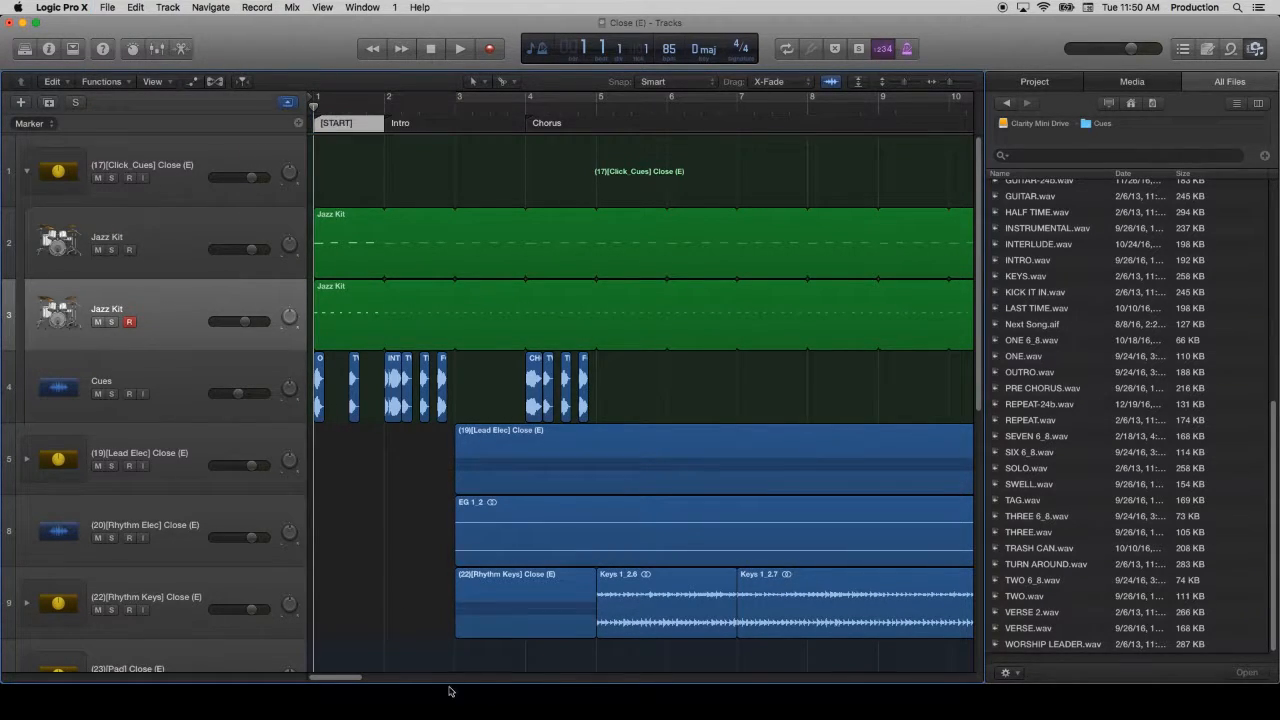
Step: Extend the end of the first Jazz Kit region to bar 109 and place the playhead at bar 107, beat 3
{"action": "left_click_drag", "start_coordinate": [347, 681], "coordinate": [926, 642]}
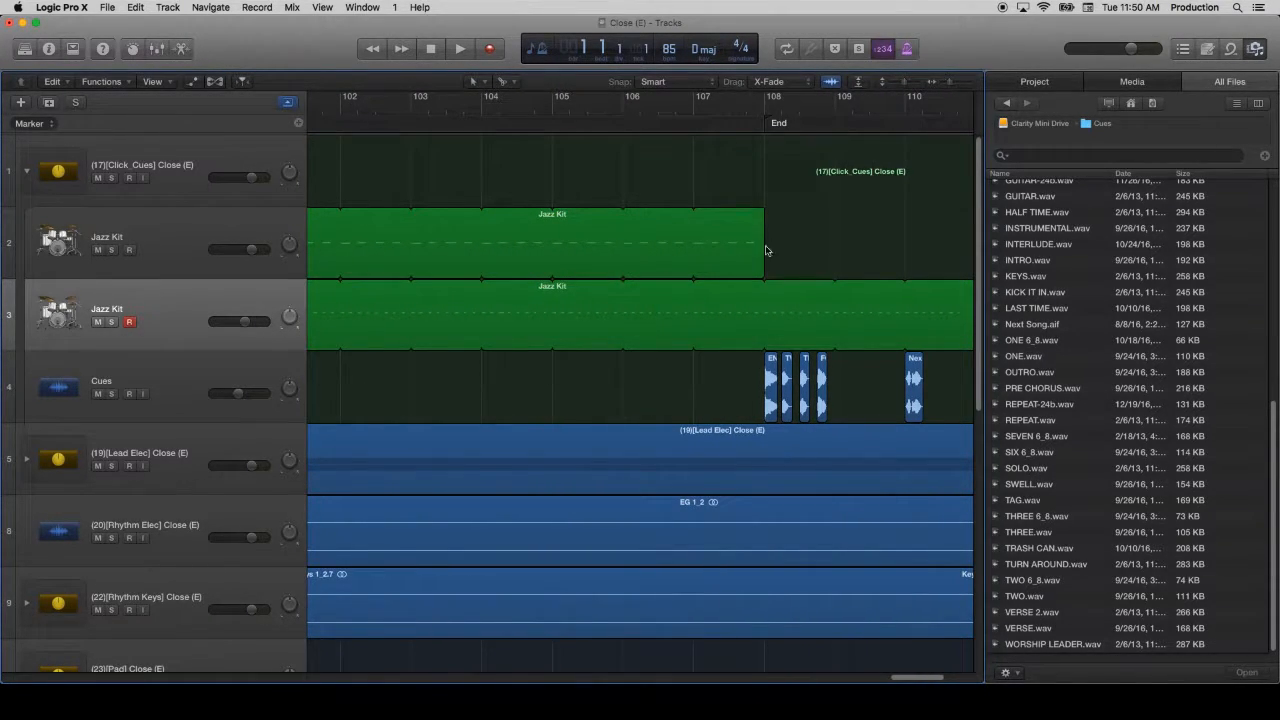
{"action": "left_click_drag", "start_coordinate": [766, 228], "coordinate": [834, 234]}
{"action": "left_click", "coordinate": [726, 110]}
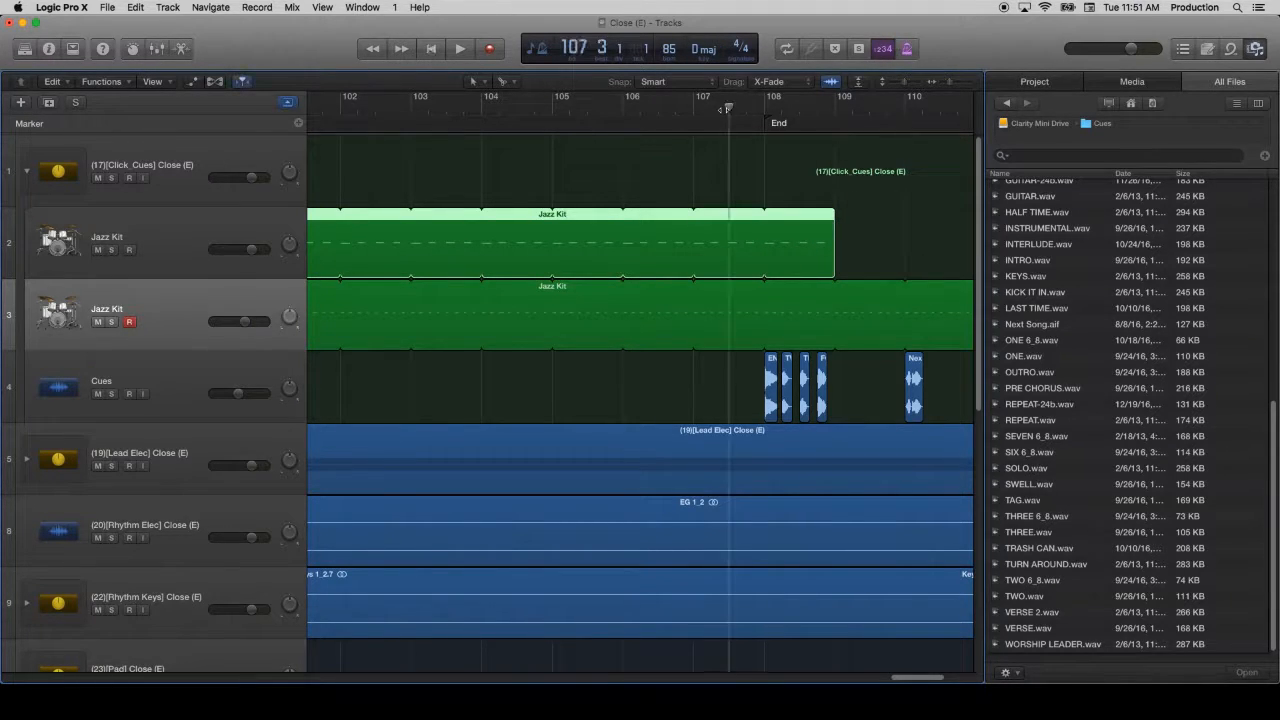
Step: Play the song's ending from bar 107, beat 3, to check the shortened click and the end cues
{"action": "key", "text": "space"}
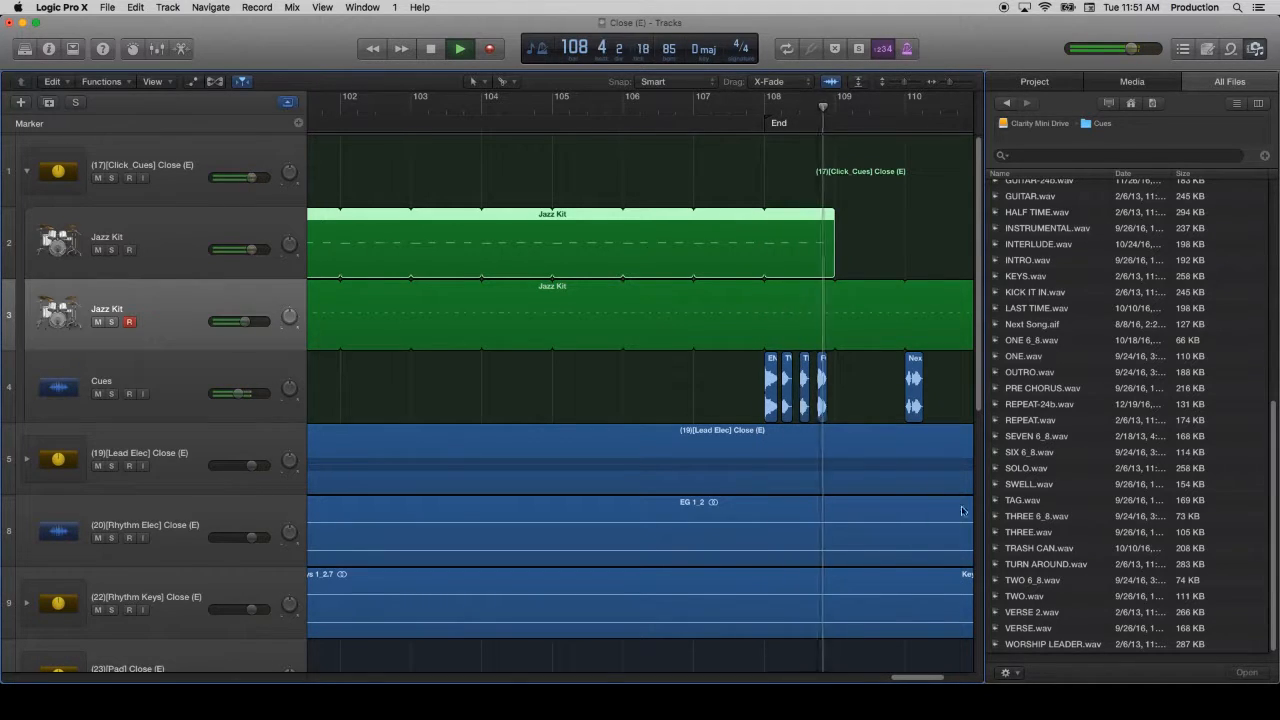
{"action": "scroll", "coordinate": [920, 610], "scroll_direction": "down", "scroll_amount": 10}
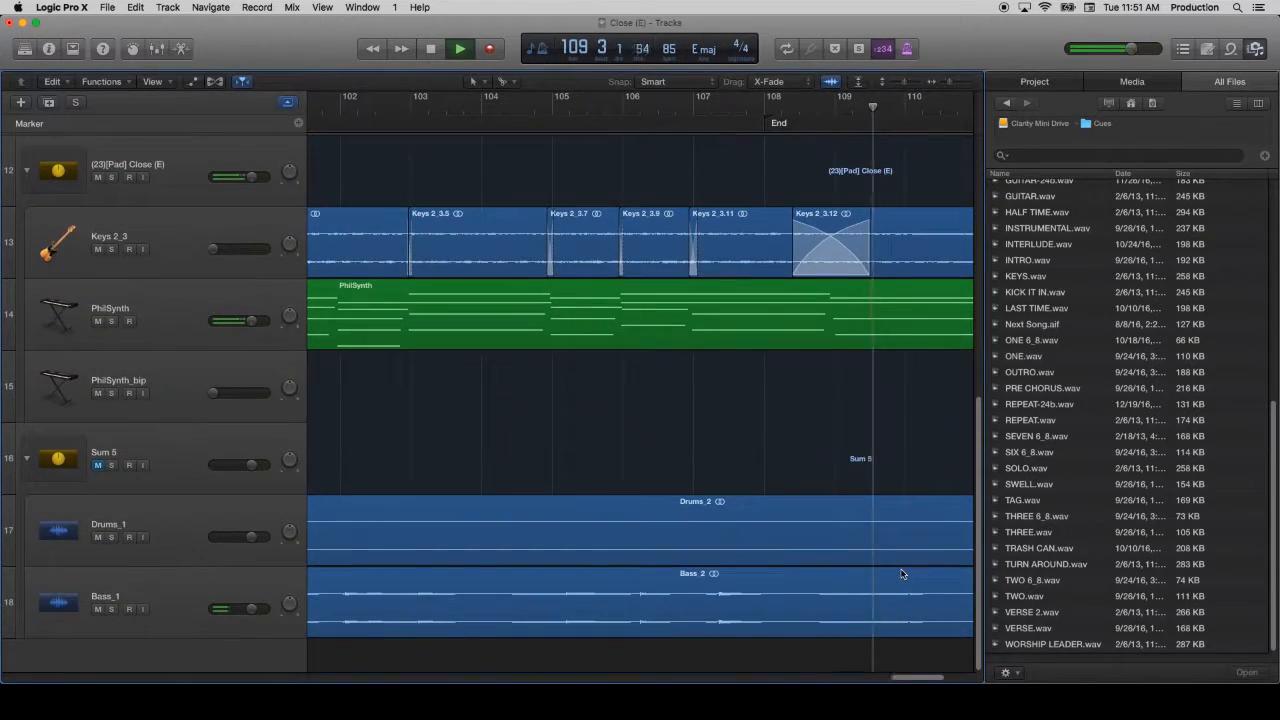
{"action": "key", "text": "space"}
{"action": "scroll", "coordinate": [659, 457], "scroll_direction": "up", "scroll_amount": 10}
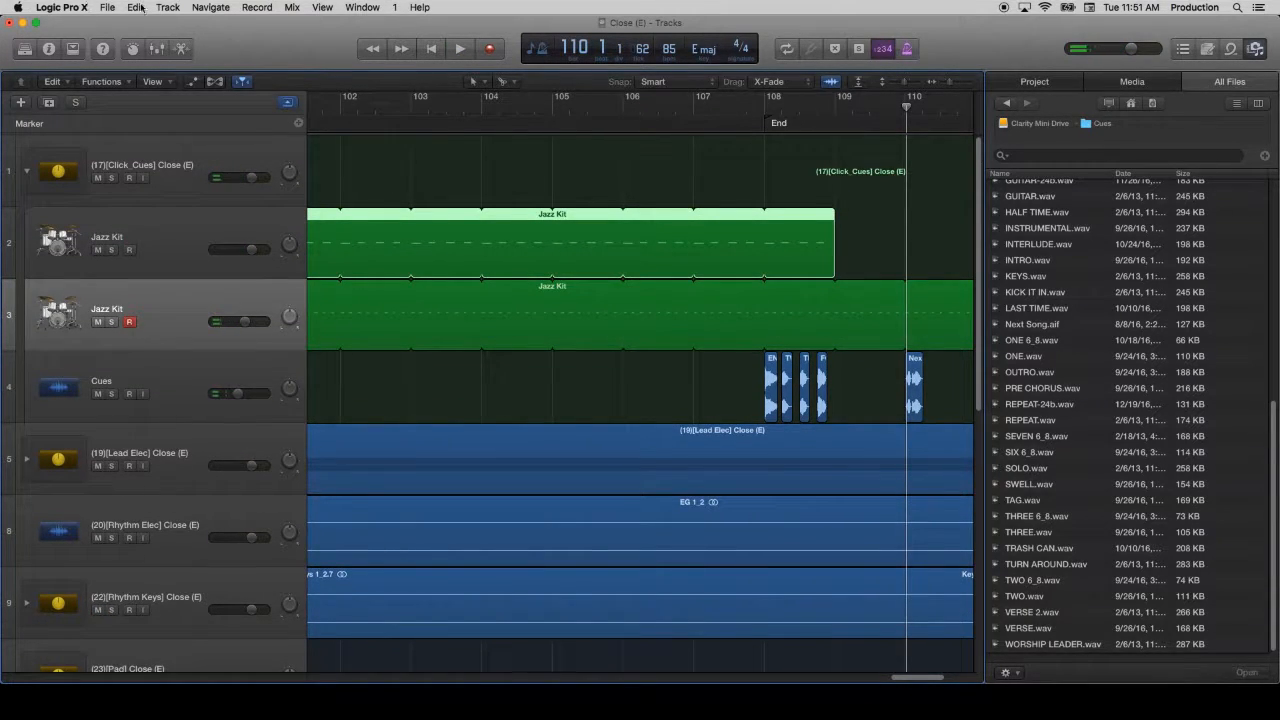
Step: Delete the MIDI Region_bip region at bar 1 and the PhilSynth_bip track, including its automation data
{"action": "left_click_drag", "start_coordinate": [907, 683], "coordinate": [15, 678]}
{"action": "scroll", "coordinate": [380, 466], "scroll_direction": "down", "scroll_amount": 10}
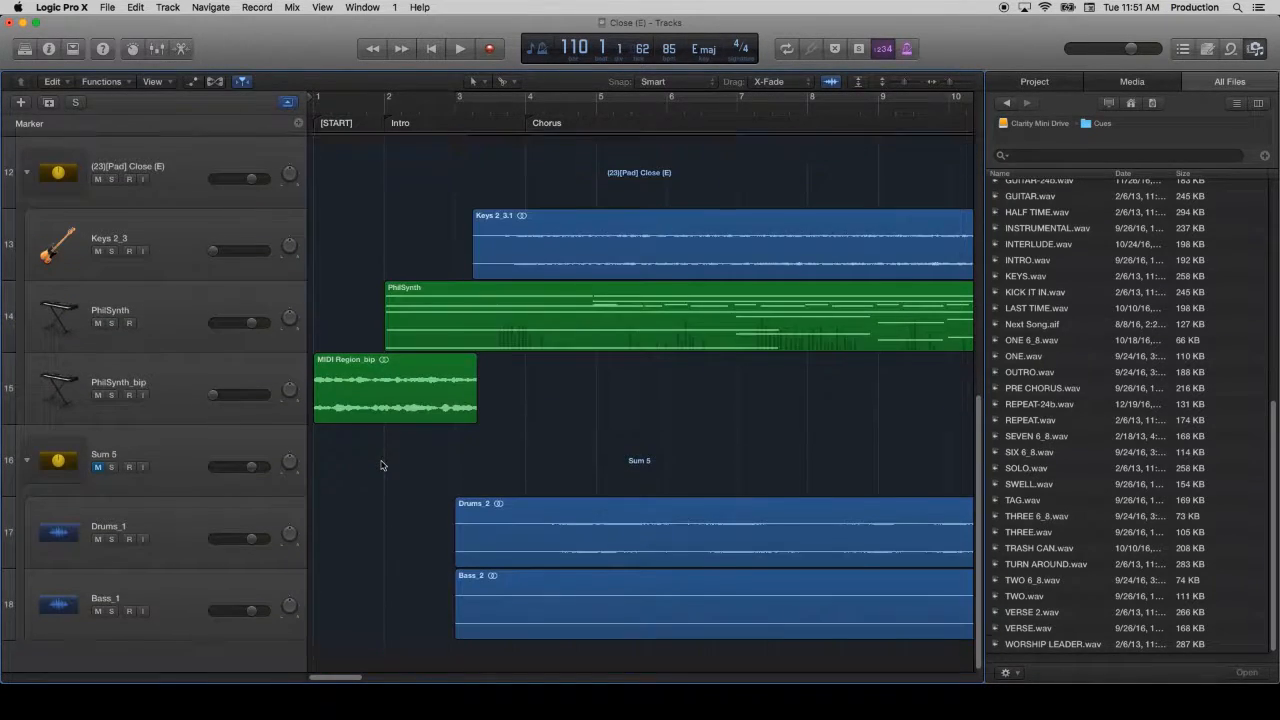
{"action": "left_click", "coordinate": [366, 406]}
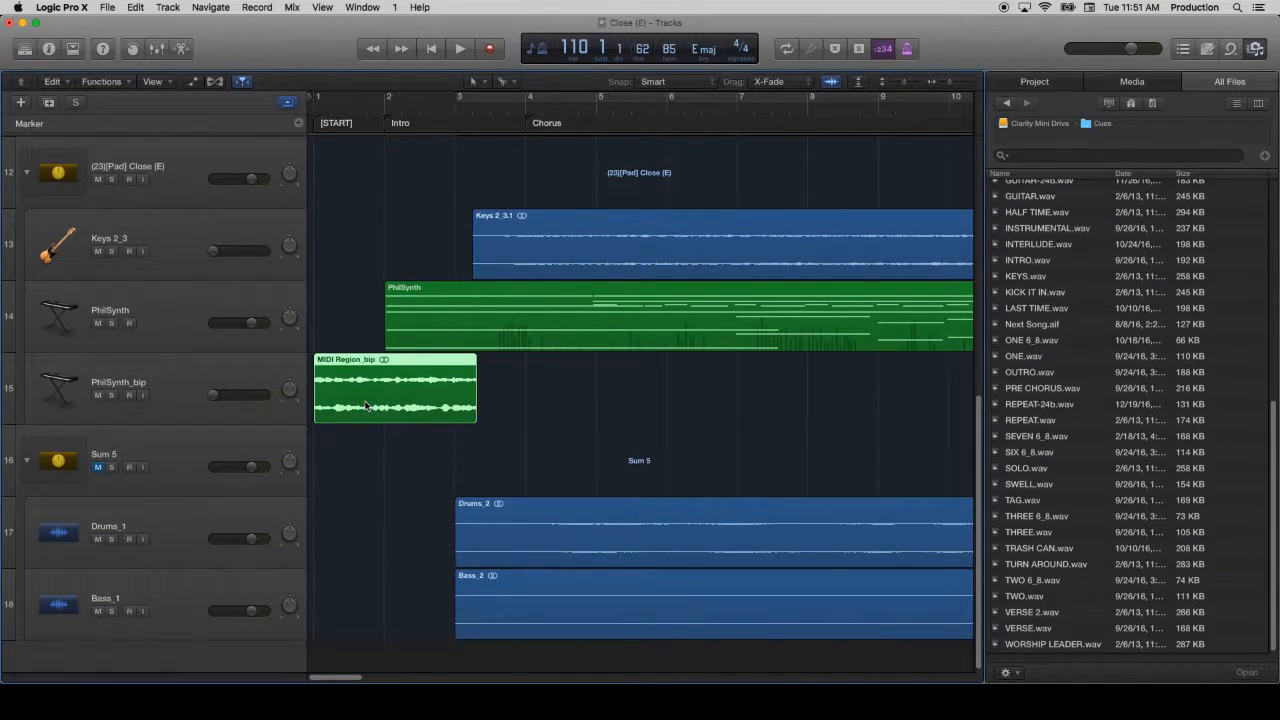
{"action": "key", "text": "Delete"}
{"action": "left_click", "coordinate": [731, 250]}
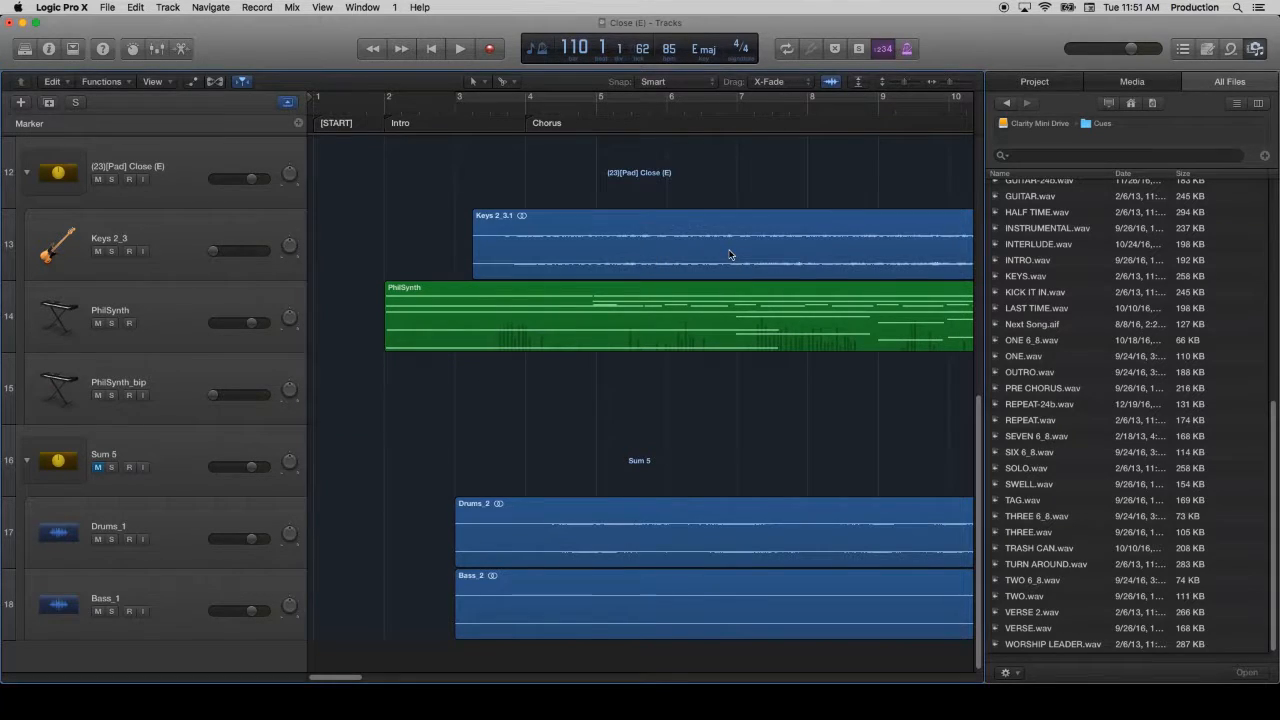
{"action": "left_click", "coordinate": [168, 384]}
{"action": "key", "text": "super+BackSpace"}
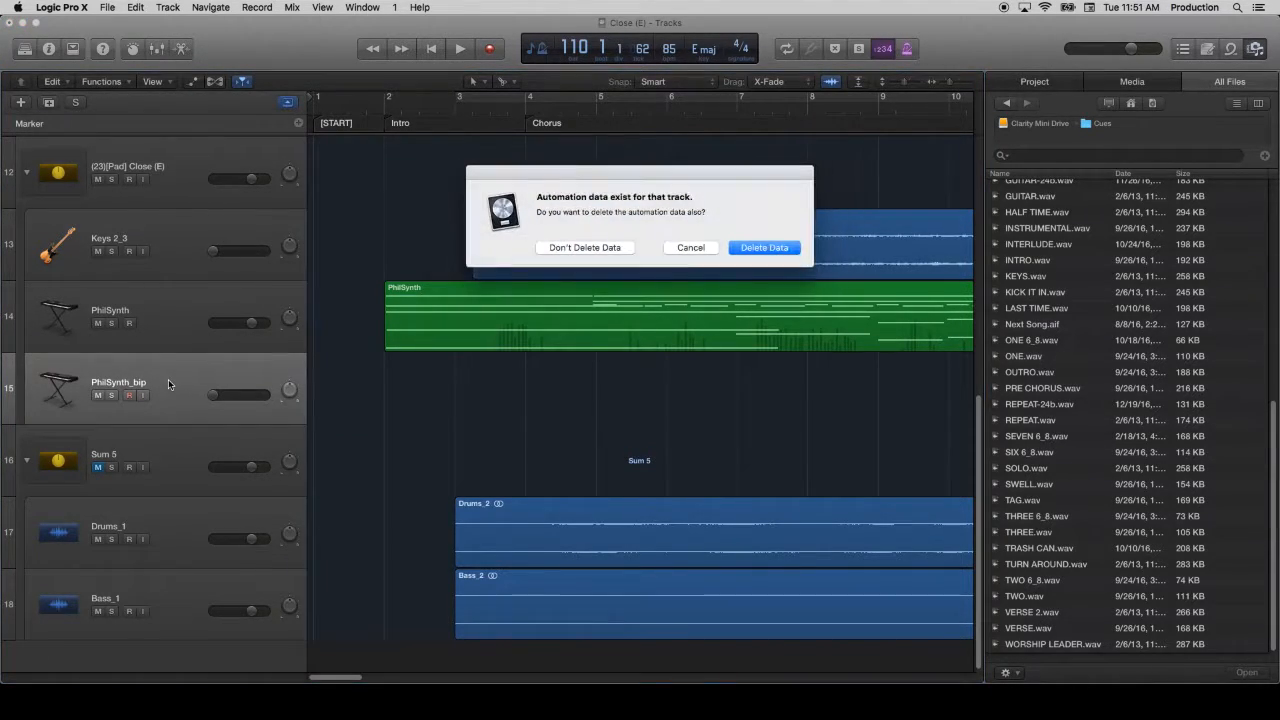
{"action": "left_click", "coordinate": [765, 248]}
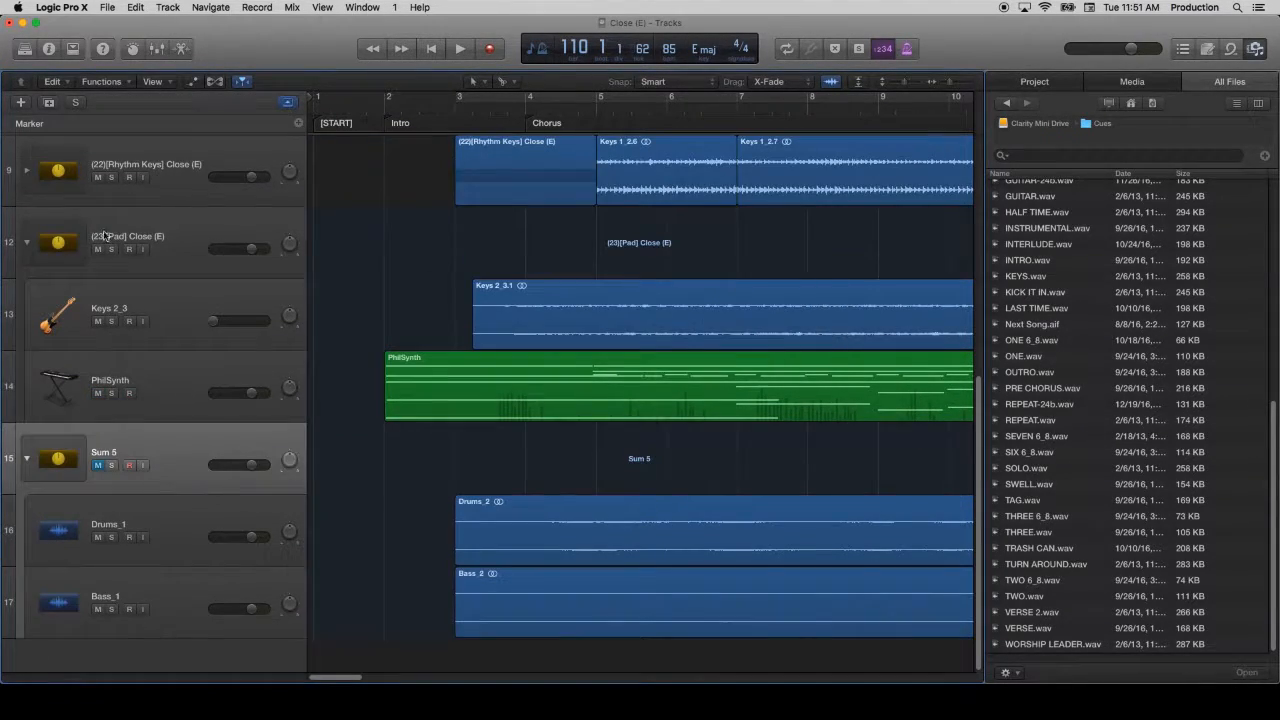
Step: Create one software instrument track with the (23)[Pad] user patch and place it above Keys 2_3 in the (23)[Pad] Close (E) stack
{"action": "left_click", "coordinate": [186, 378]}
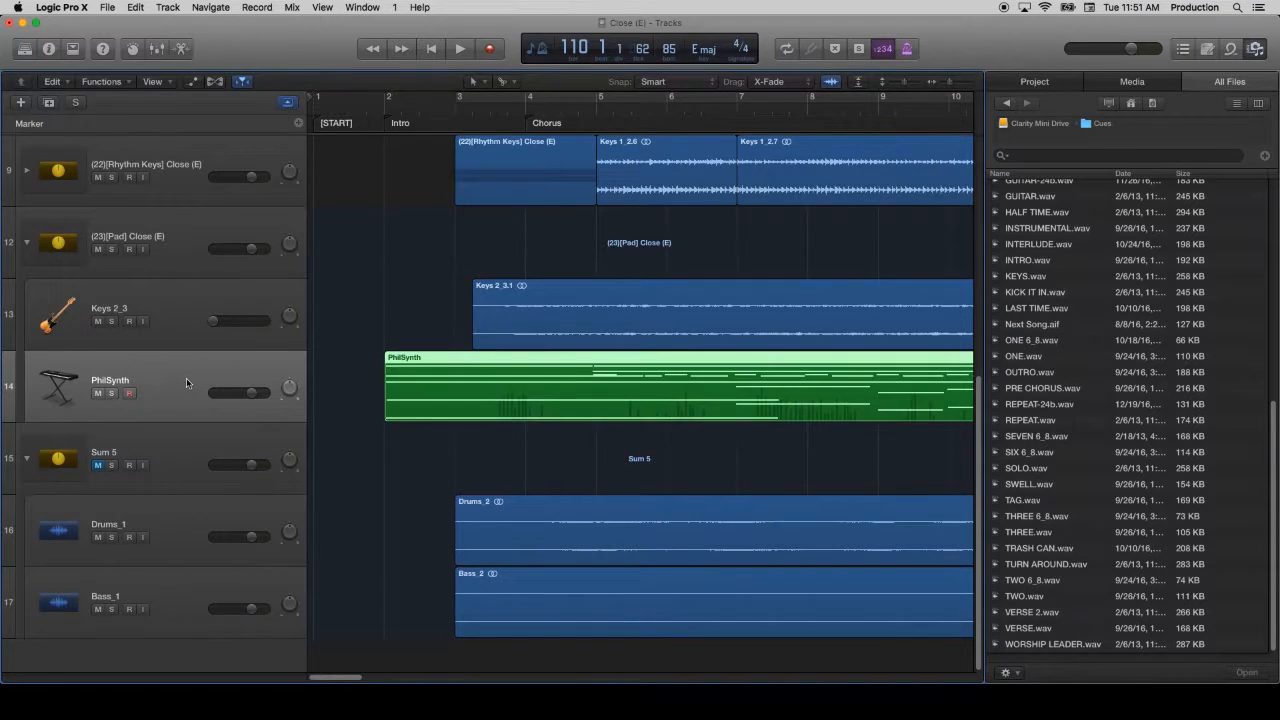
{"action": "left_click", "coordinate": [20, 102]}
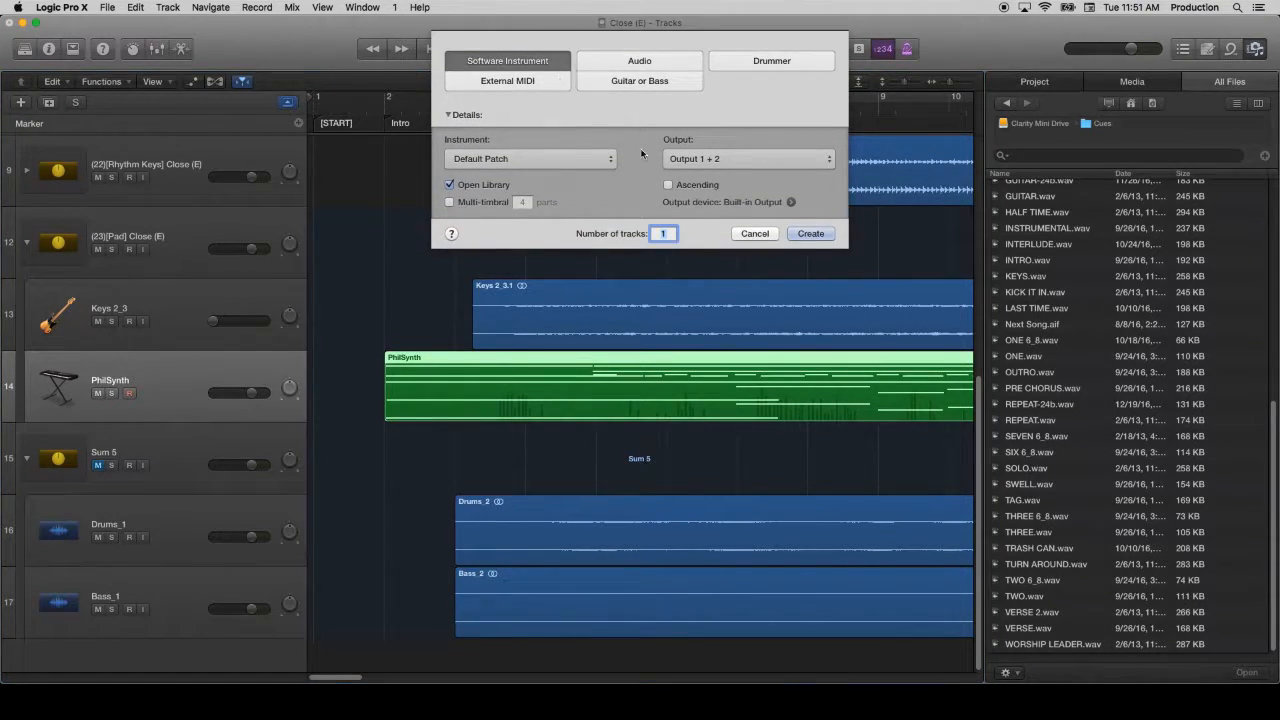
{"action": "left_click", "coordinate": [806, 236]}
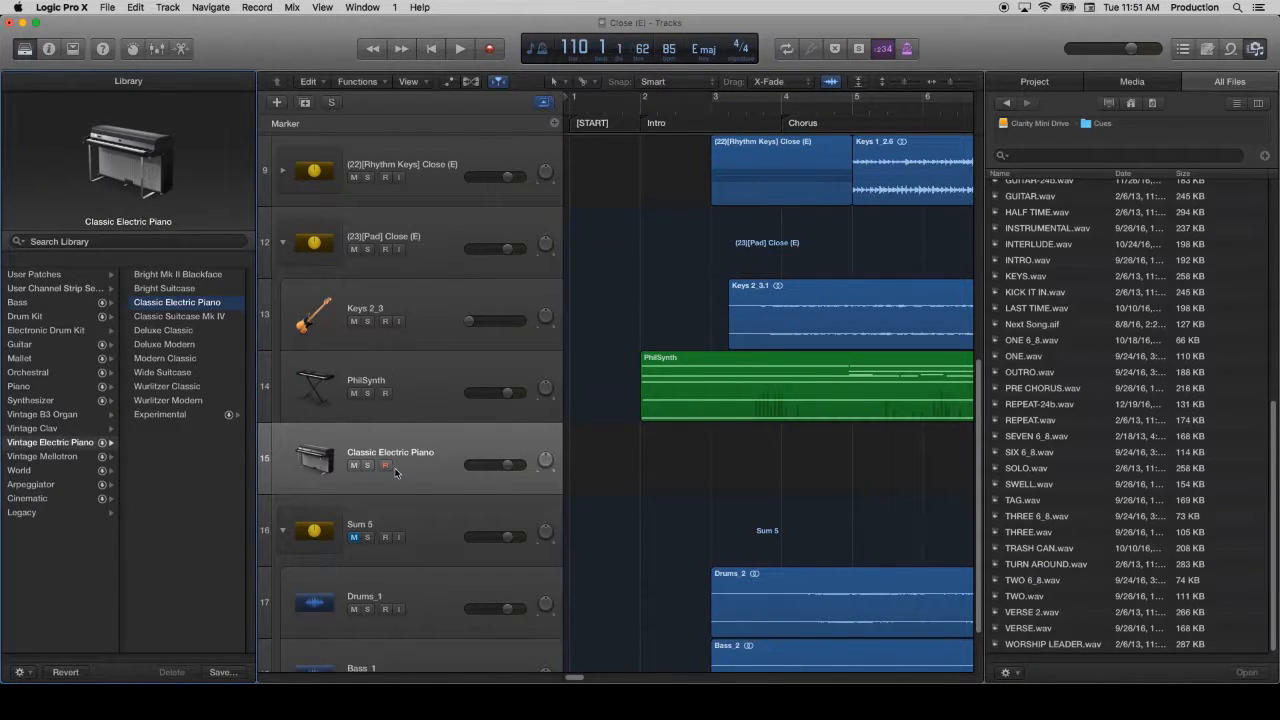
{"action": "left_click", "coordinate": [88, 277]}
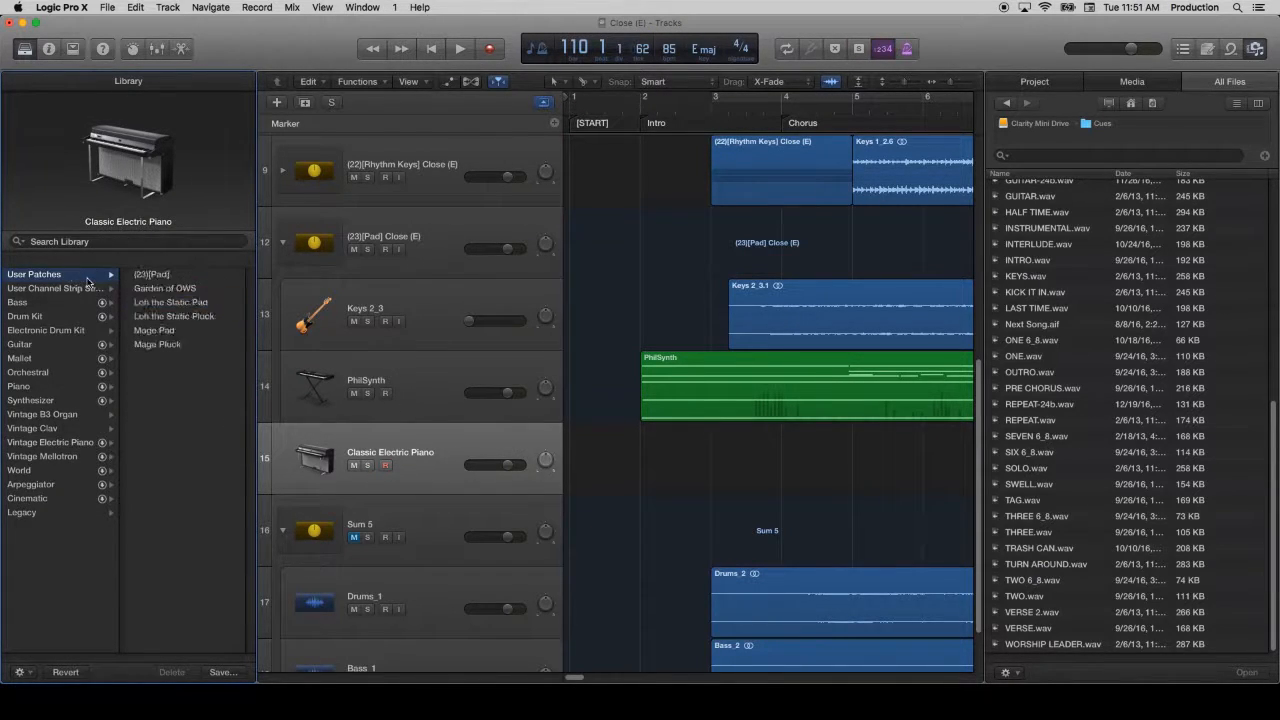
{"action": "left_click", "coordinate": [155, 276]}
{"action": "left_click_drag", "start_coordinate": [401, 438], "coordinate": [430, 303]}
{"action": "left_click", "coordinate": [421, 338]}
Step: Open the recent project Do What You Want To (D)114.logicx and show its (23)[Pad] region's ending notes in the Piano Roll
{"action": "left_click", "coordinate": [108, 7]}
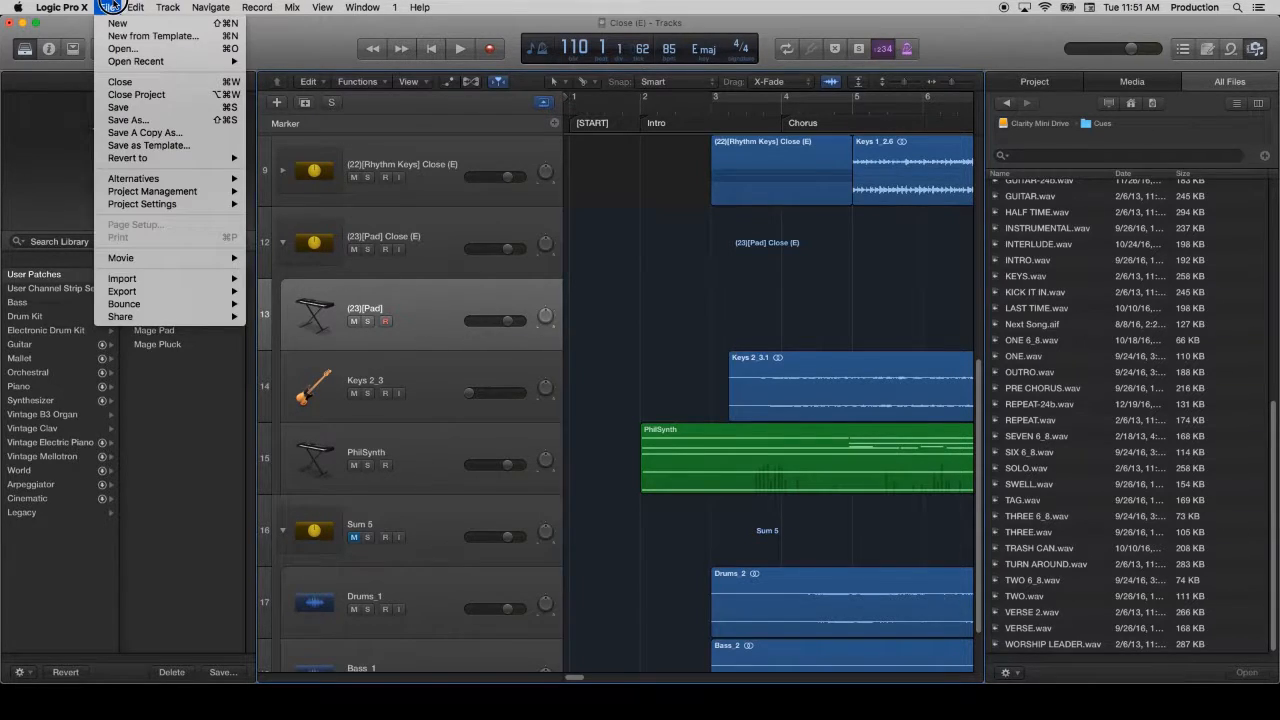
{"action": "mouse_move", "coordinate": [124, 64]}
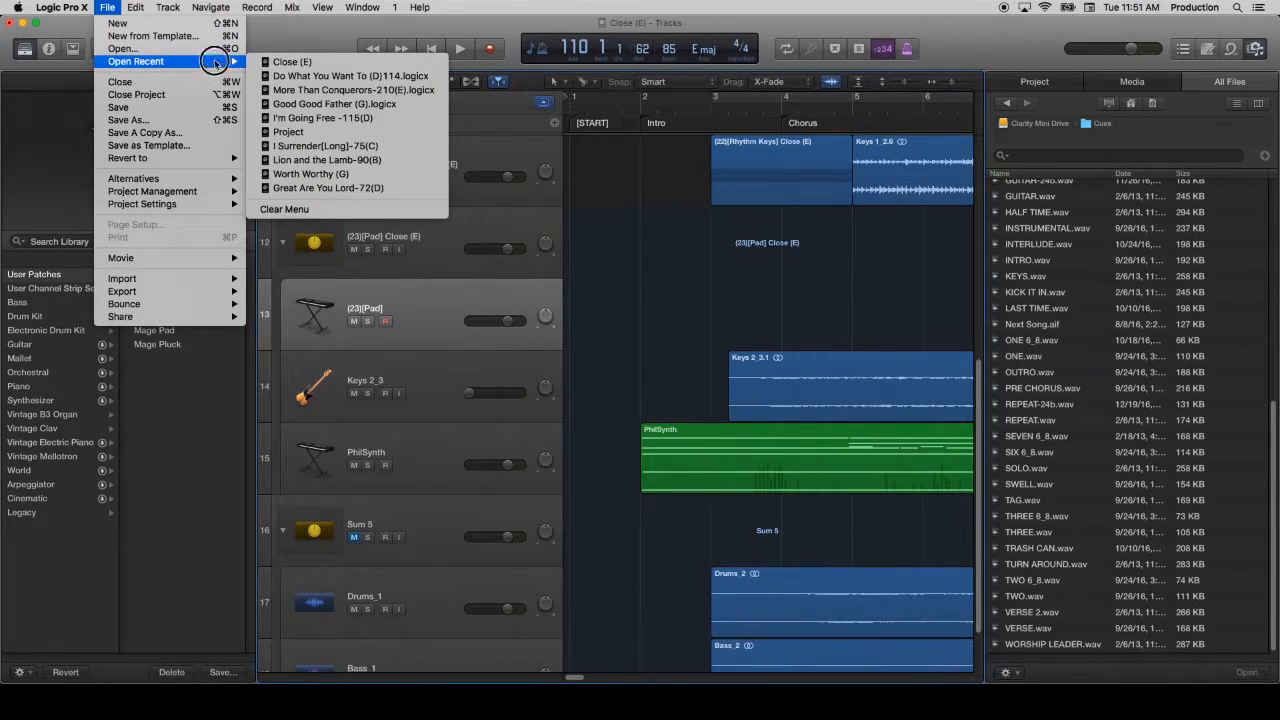
{"action": "left_click", "coordinate": [313, 80]}
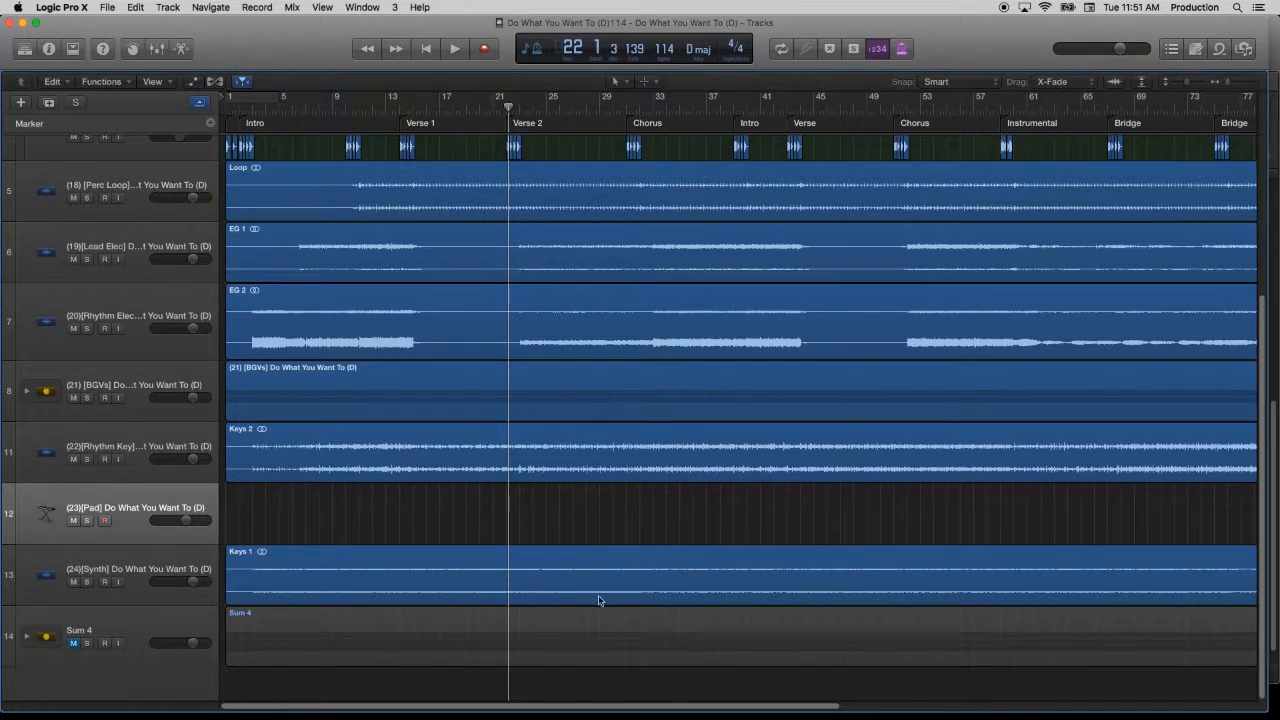
{"action": "scroll", "coordinate": [700, 690], "scroll_direction": "right", "scroll_amount": 15}
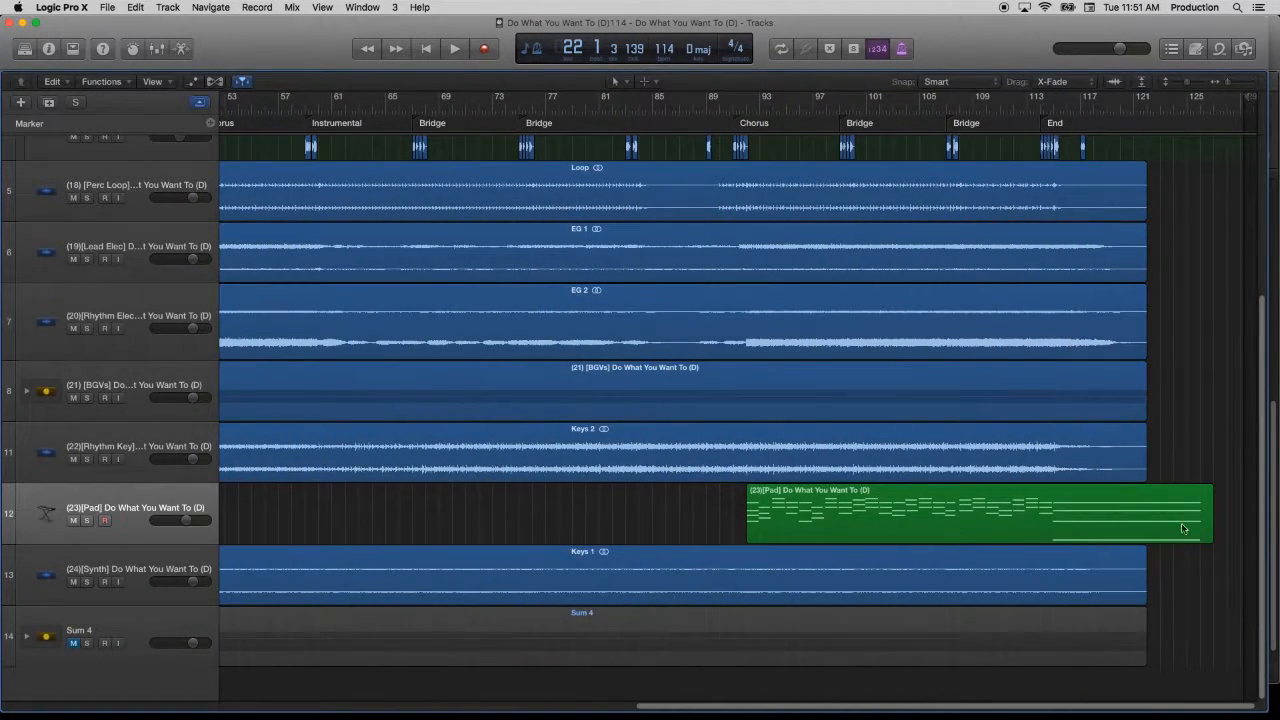
{"action": "left_click", "coordinate": [1171, 520]}
{"action": "double_click", "coordinate": [1171, 520]}
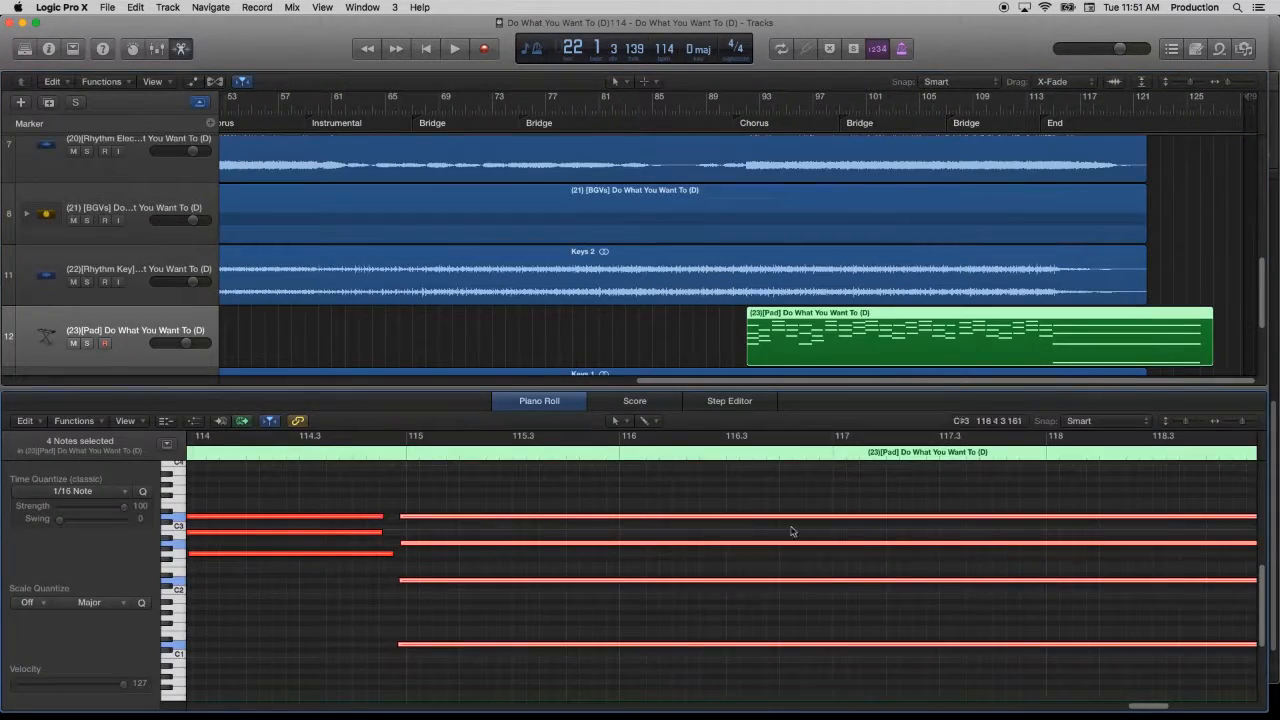
Step: Copy the four long sustained pad notes starting around bar 115 and return to the Close (E) project
{"action": "left_click", "coordinate": [1094, 108]}
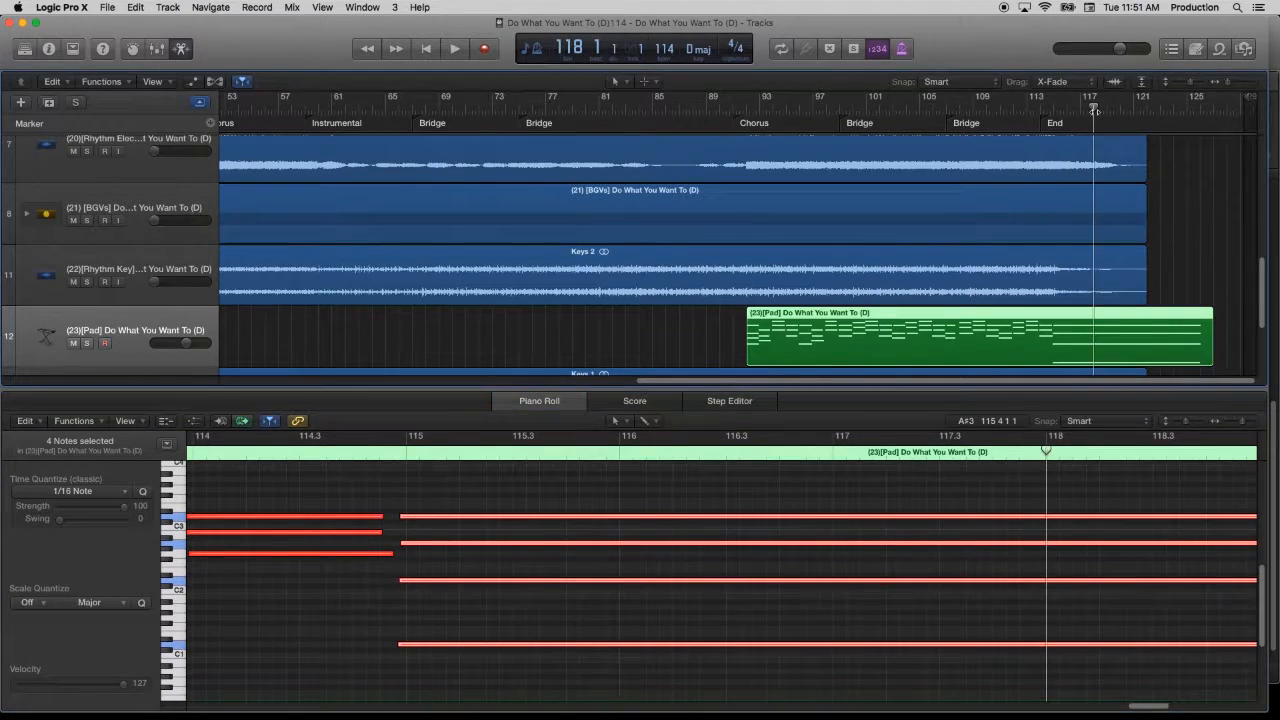
{"action": "left_click", "coordinate": [716, 489]}
{"action": "left_click_drag", "start_coordinate": [720, 491], "coordinate": [730, 682]}
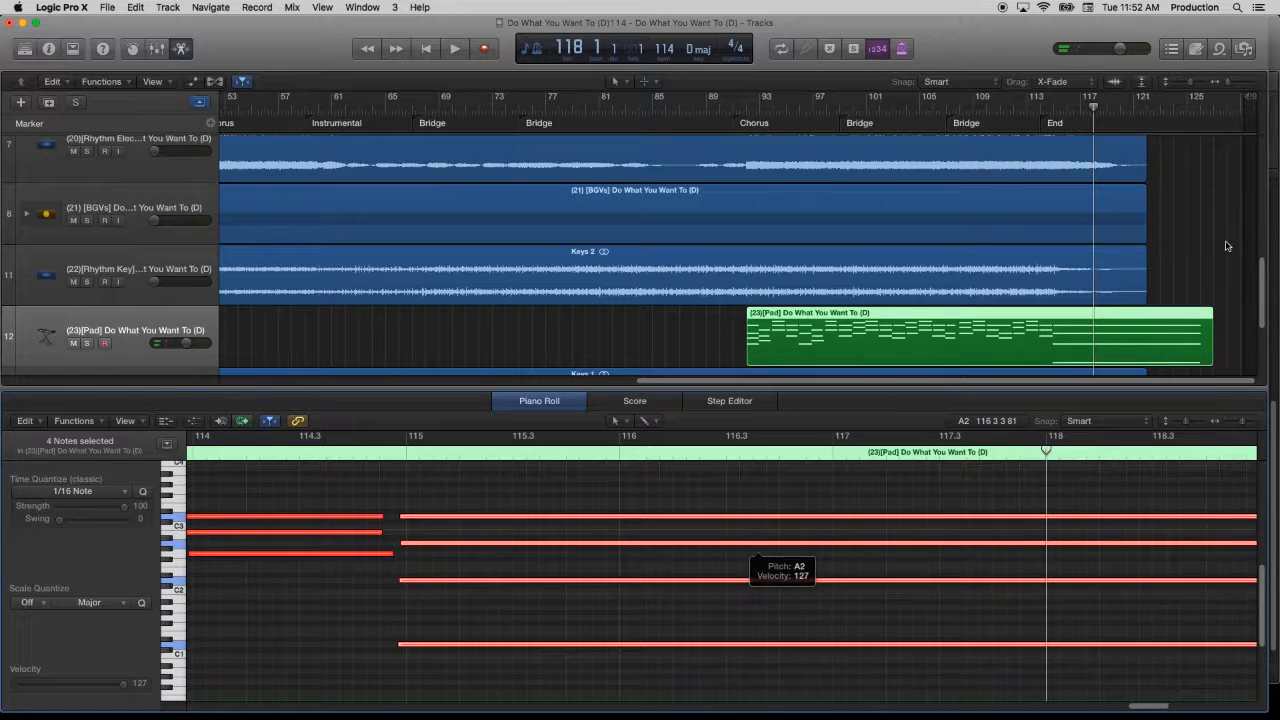
{"action": "right_click", "coordinate": [535, 521]}
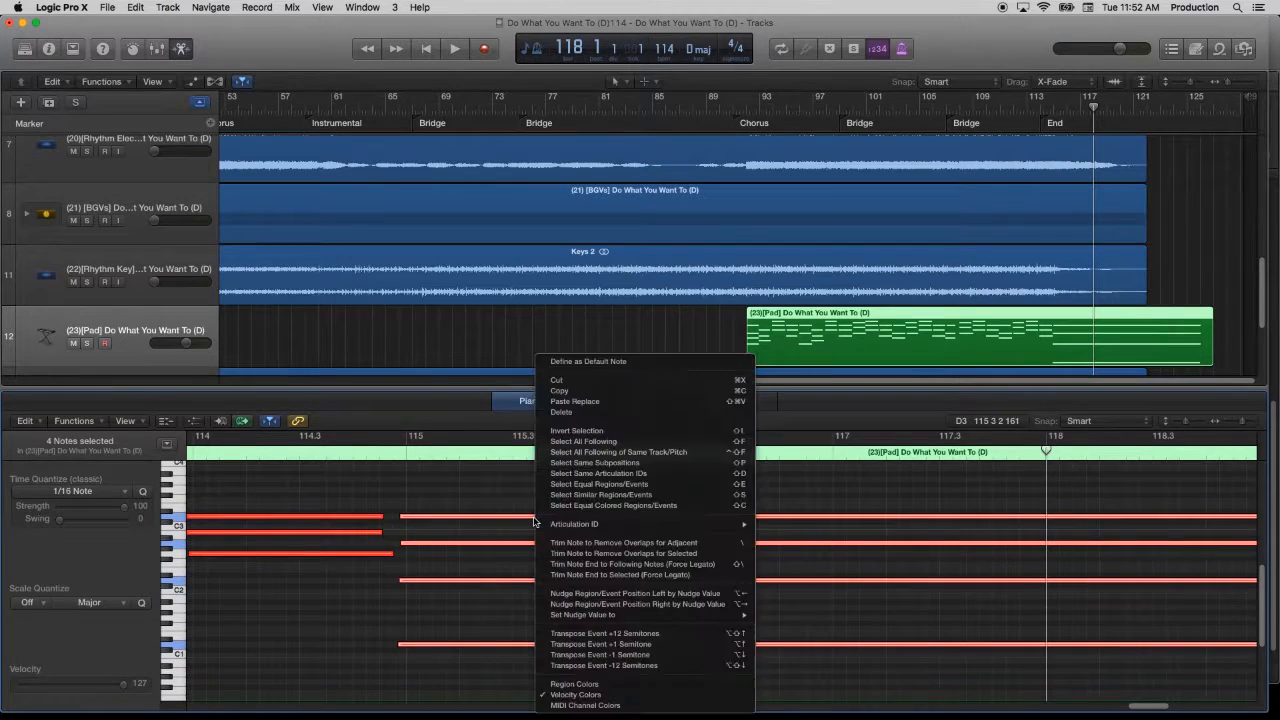
{"action": "left_click", "coordinate": [563, 392]}
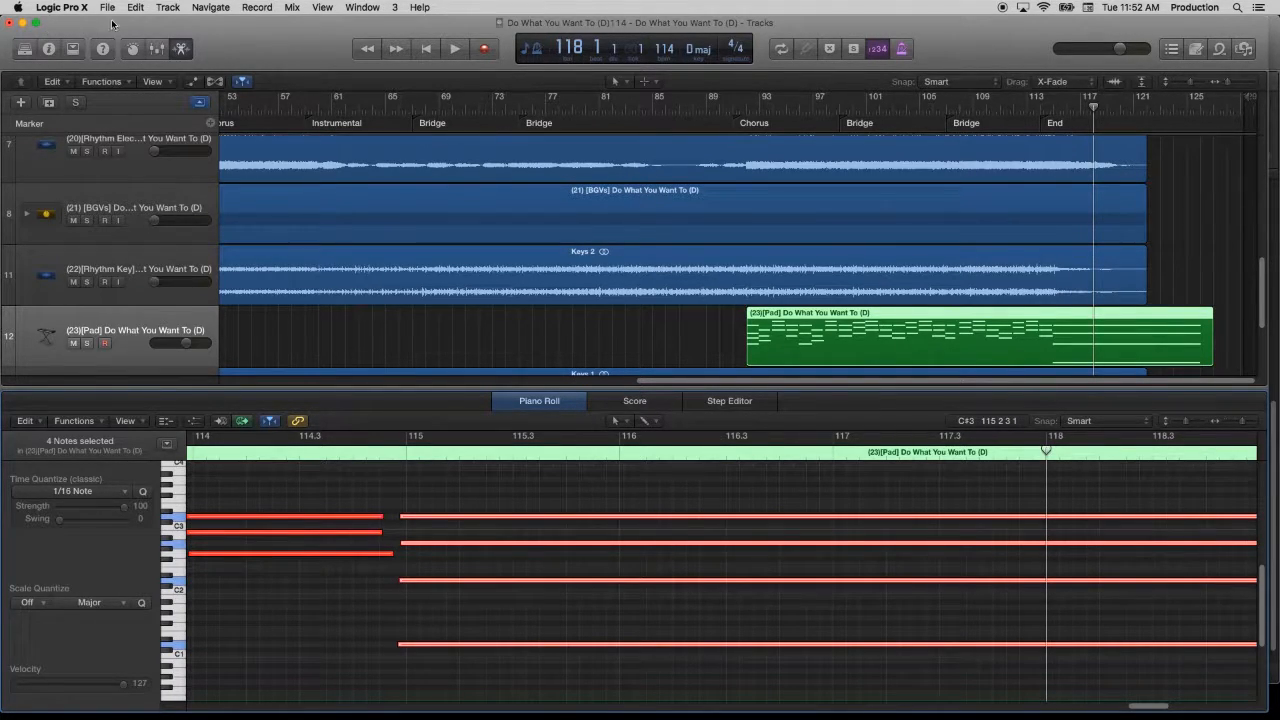
{"action": "left_click", "coordinate": [18, 23]}
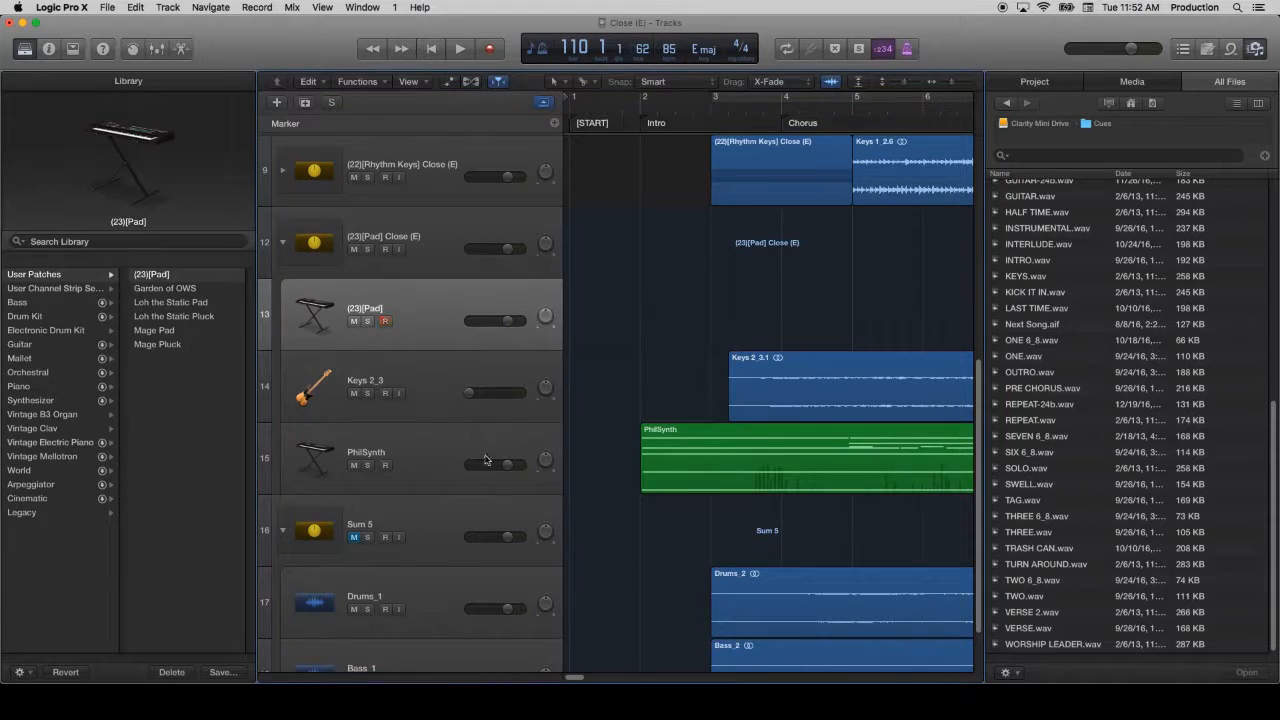
Step: Paste the copied pad notes at bar 1 on the (23)[Pad] track
{"action": "scroll", "coordinate": [420, 430], "scroll_direction": "down", "scroll_amount": 1}
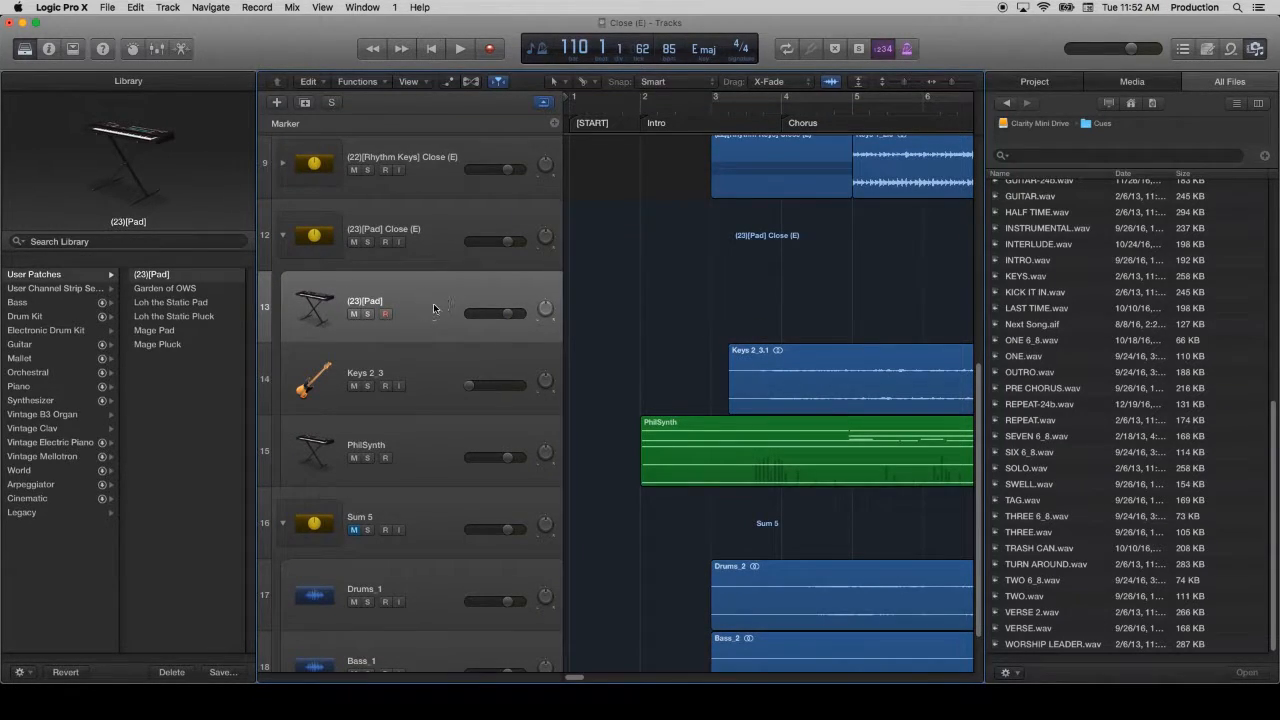
{"action": "left_click", "coordinate": [431, 48]}
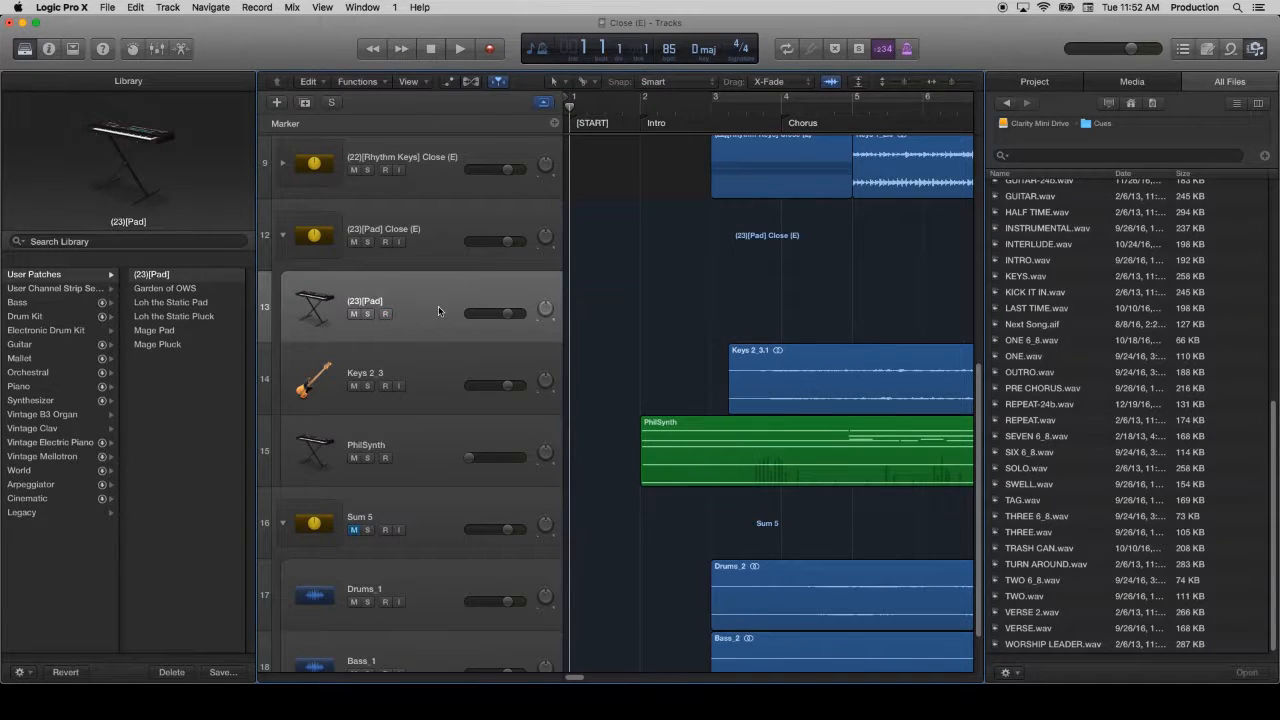
{"action": "key", "text": "super+v"}
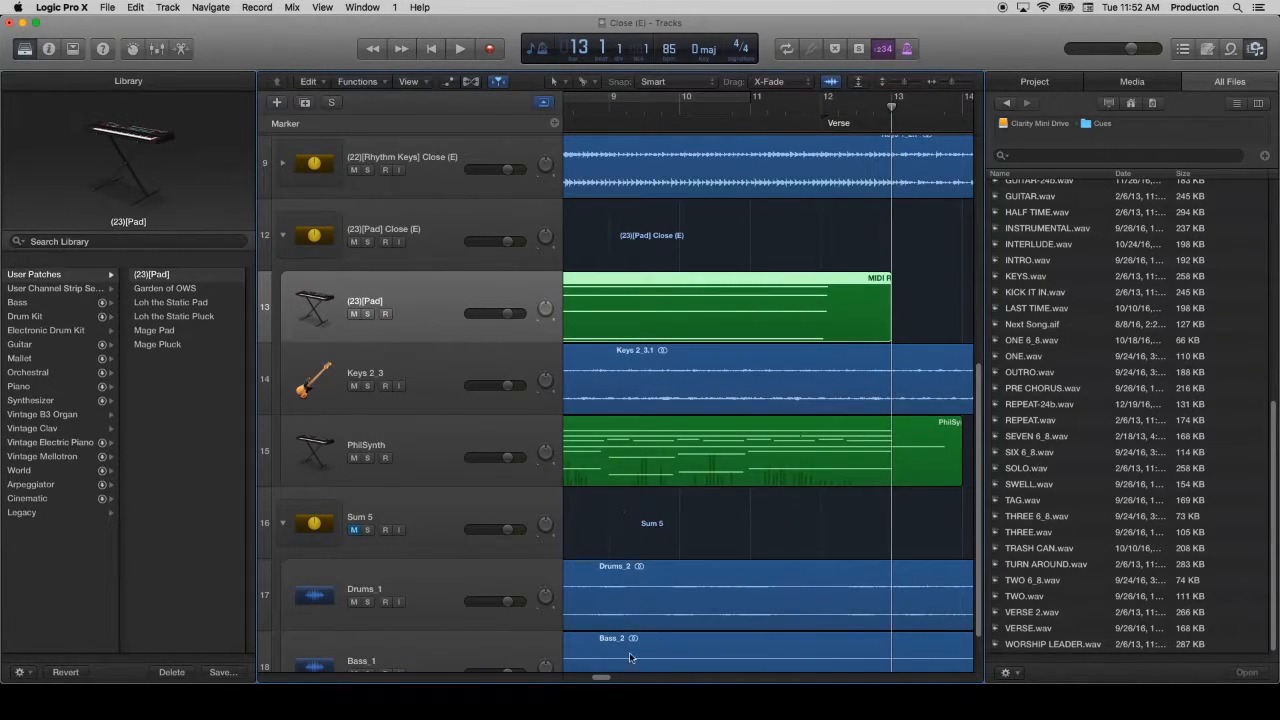
{"action": "left_click_drag", "start_coordinate": [604, 680], "coordinate": [505, 682]}
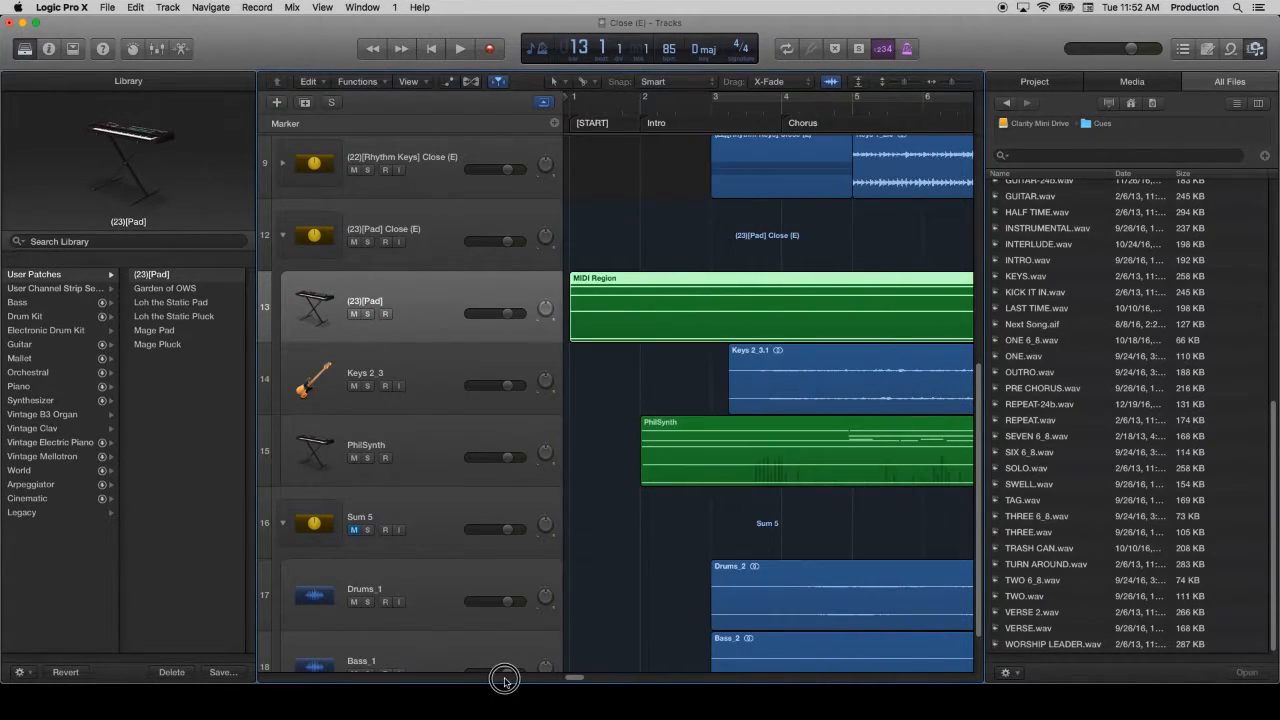
Step: Set the (23)[Pad] track's volume to -3 dB
{"action": "double_click", "coordinate": [510, 314]}
{"action": "type", "text": "-"}
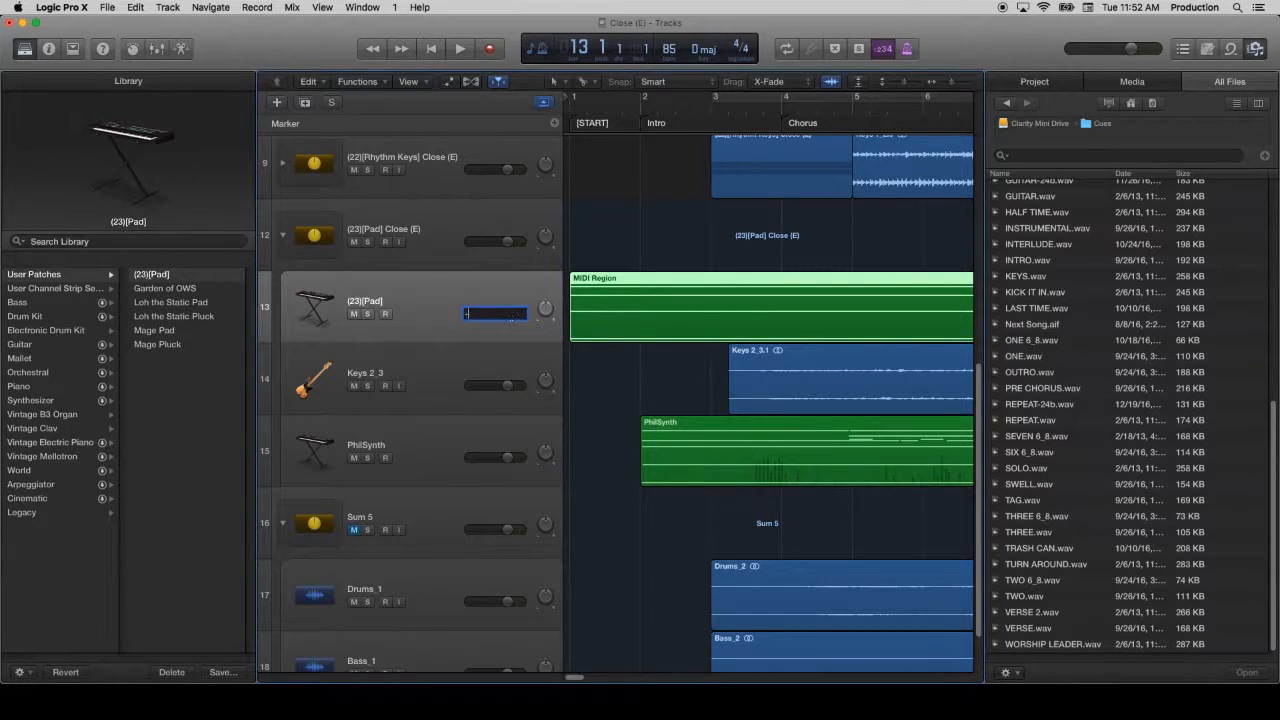
{"action": "type", "text": "3"}
{"action": "key", "text": "Return"}
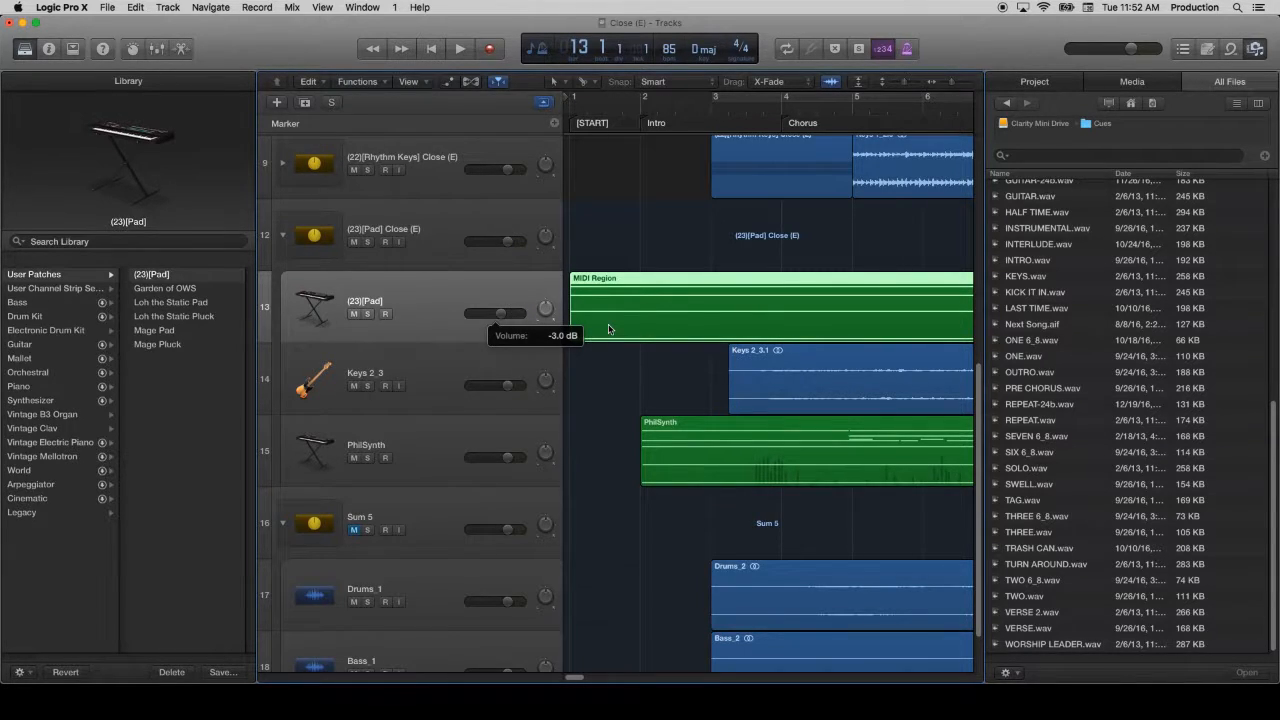
Step: Play the opening from bar 1 briefly to check the pasted pad chord
{"action": "left_click", "coordinate": [565, 110]}
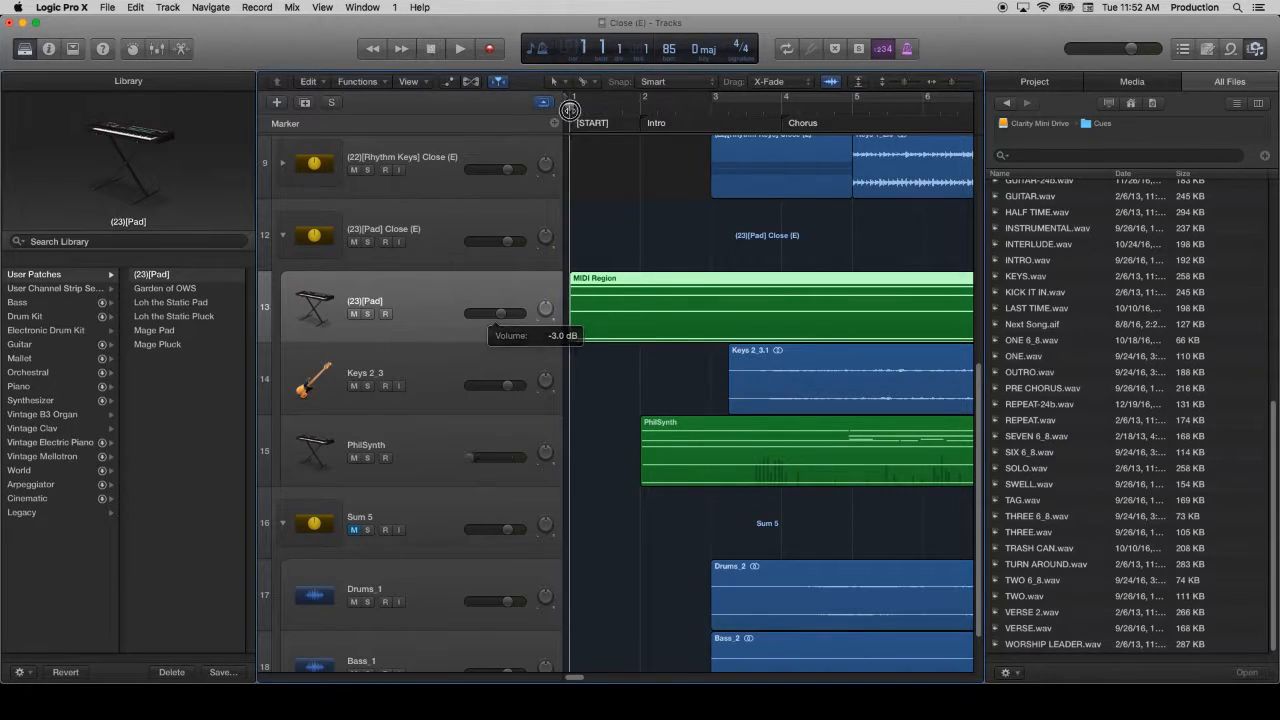
{"action": "key", "text": "space"}
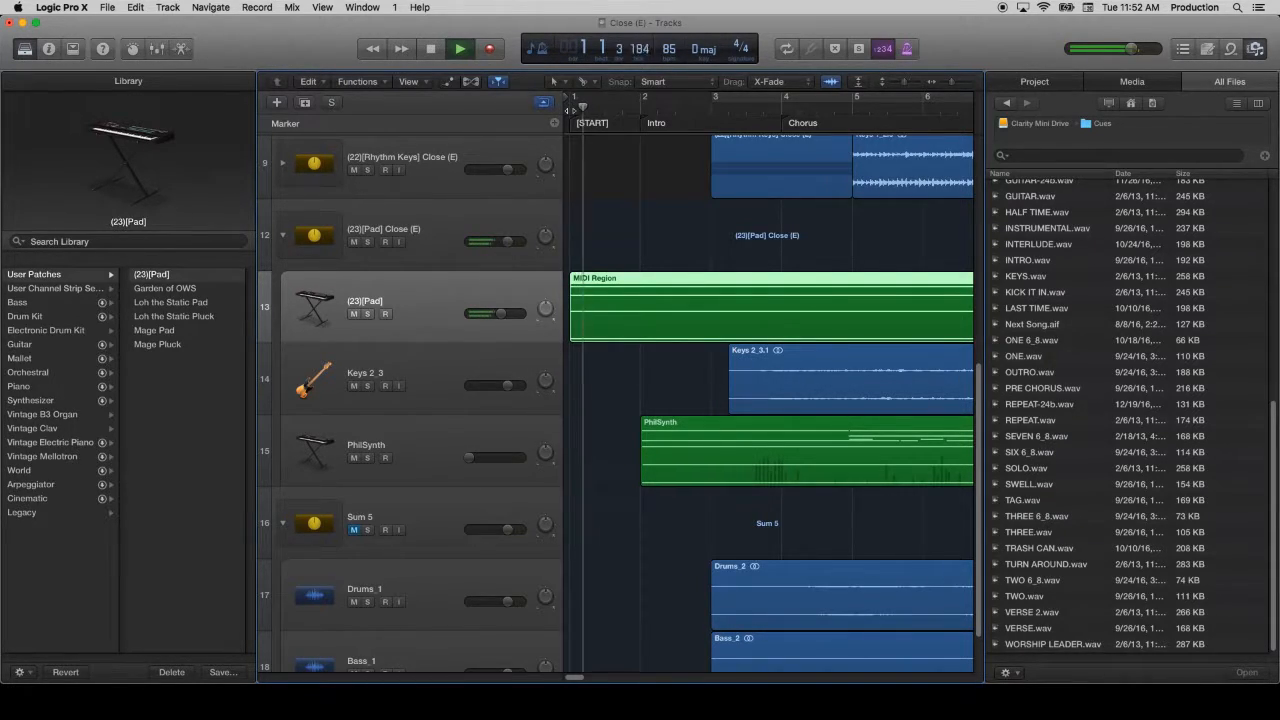
{"action": "key", "text": "space"}
Step: Bounce the pad MIDI region in place to a new track with the source muted, and delete the original (23)[Pad] track
{"action": "right_click", "coordinate": [654, 313]}
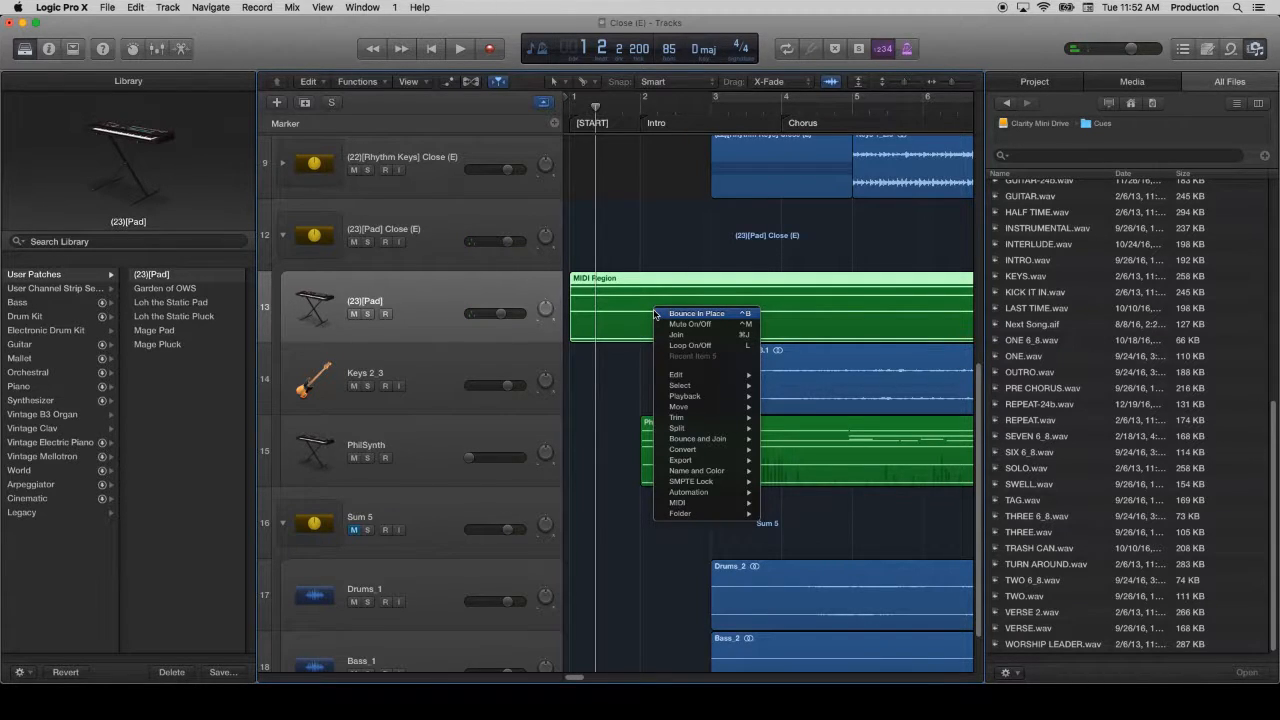
{"action": "left_click", "coordinate": [658, 314]}
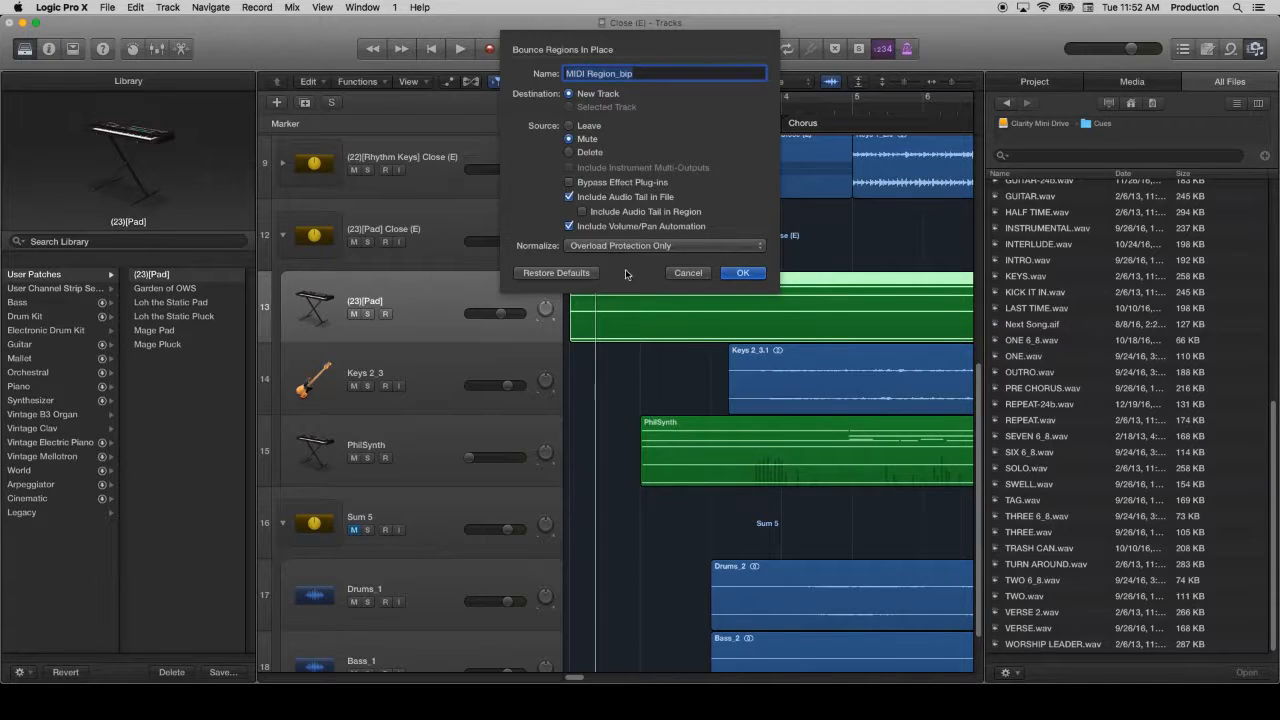
{"action": "left_click", "coordinate": [744, 273]}
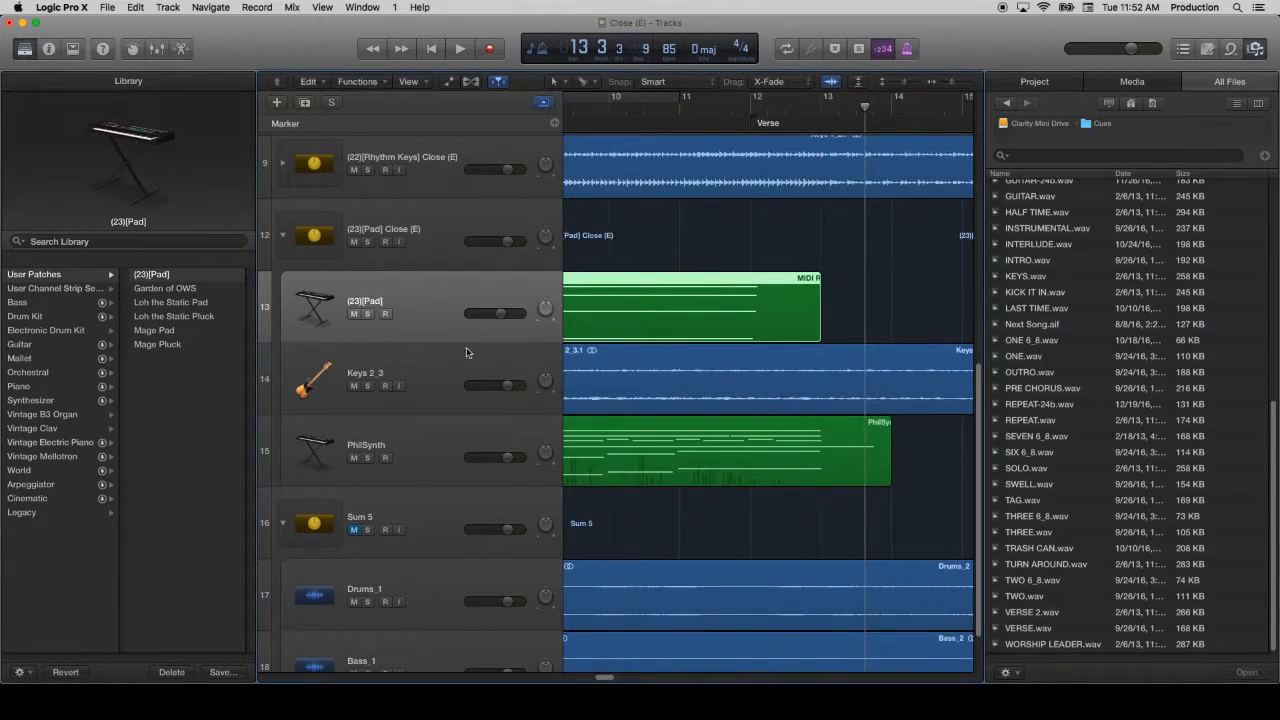
{"action": "left_click", "coordinate": [420, 281]}
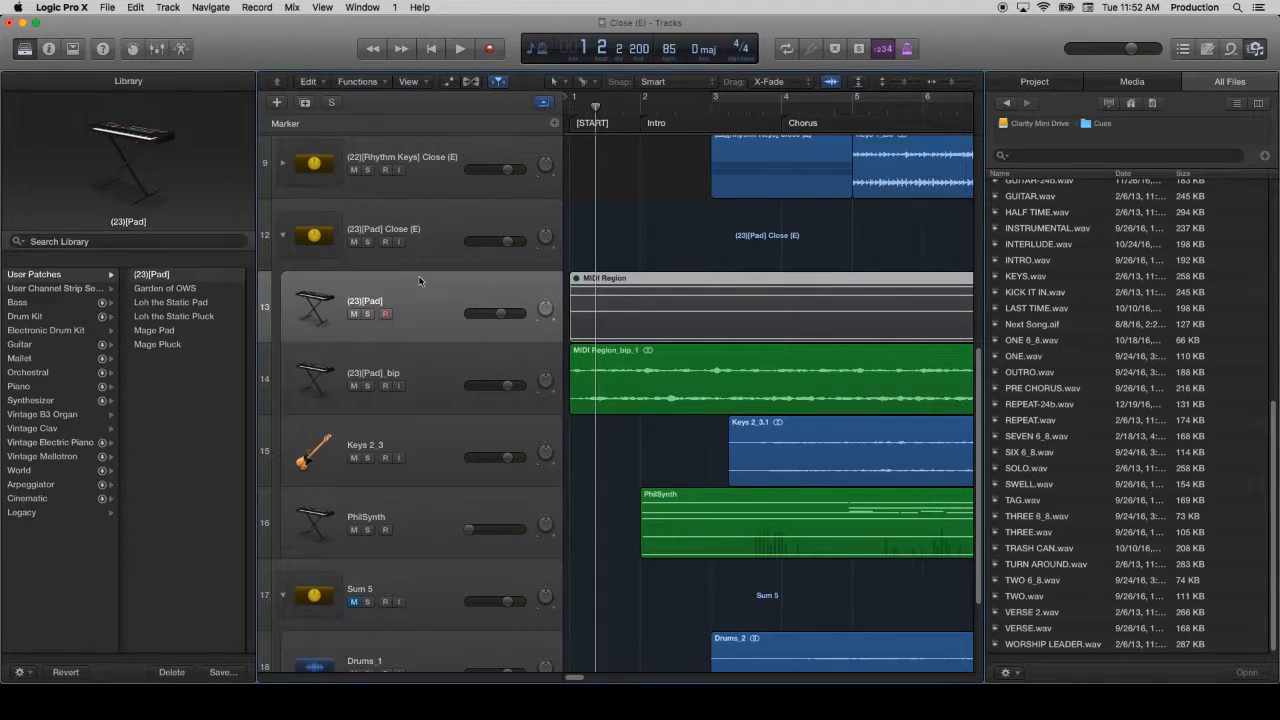
{"action": "key", "text": "super+BackSpace"}
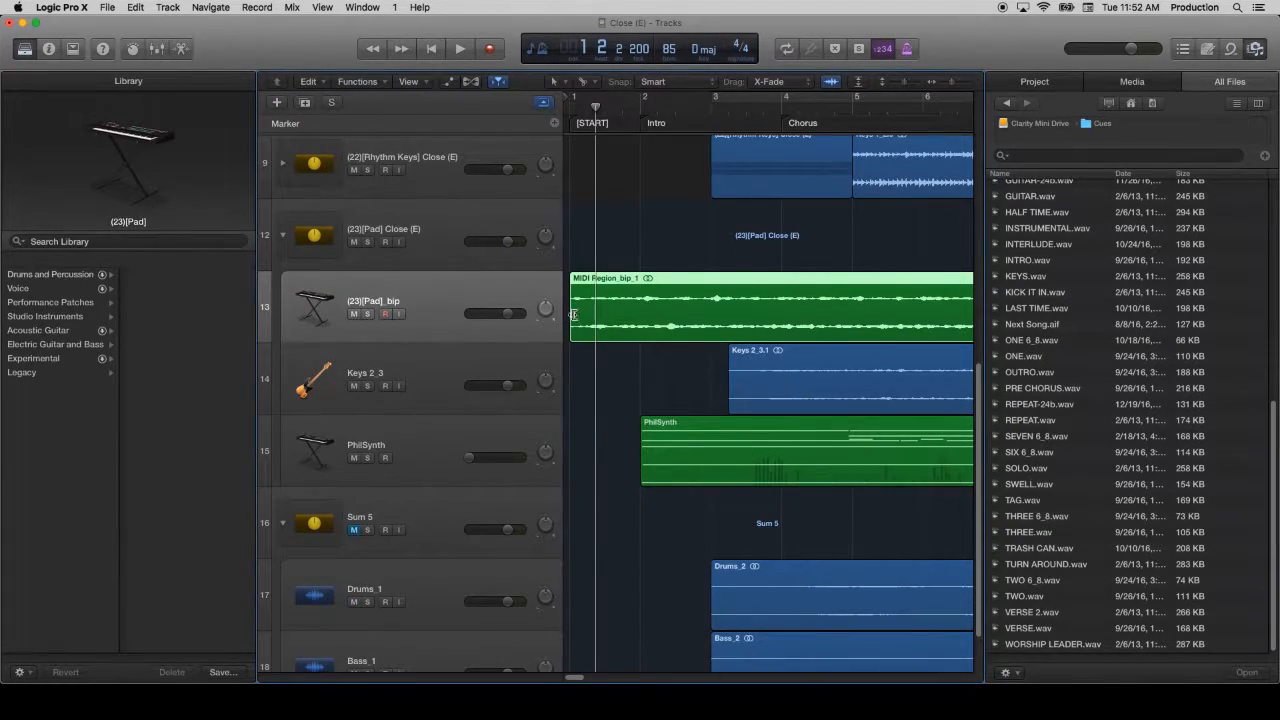
Step: Adjust the start edge of the bounced pad region at bar 1 and play the opening from there
{"action": "mouse_move", "coordinate": [573, 315]}
{"action": "left_mouse_down"}
{"action": "mouse_move", "coordinate": [690, 325]}
{"action": "mouse_move", "coordinate": [572, 325]}
{"action": "mouse_move", "coordinate": [555, 313]}
{"action": "left_mouse_up"}
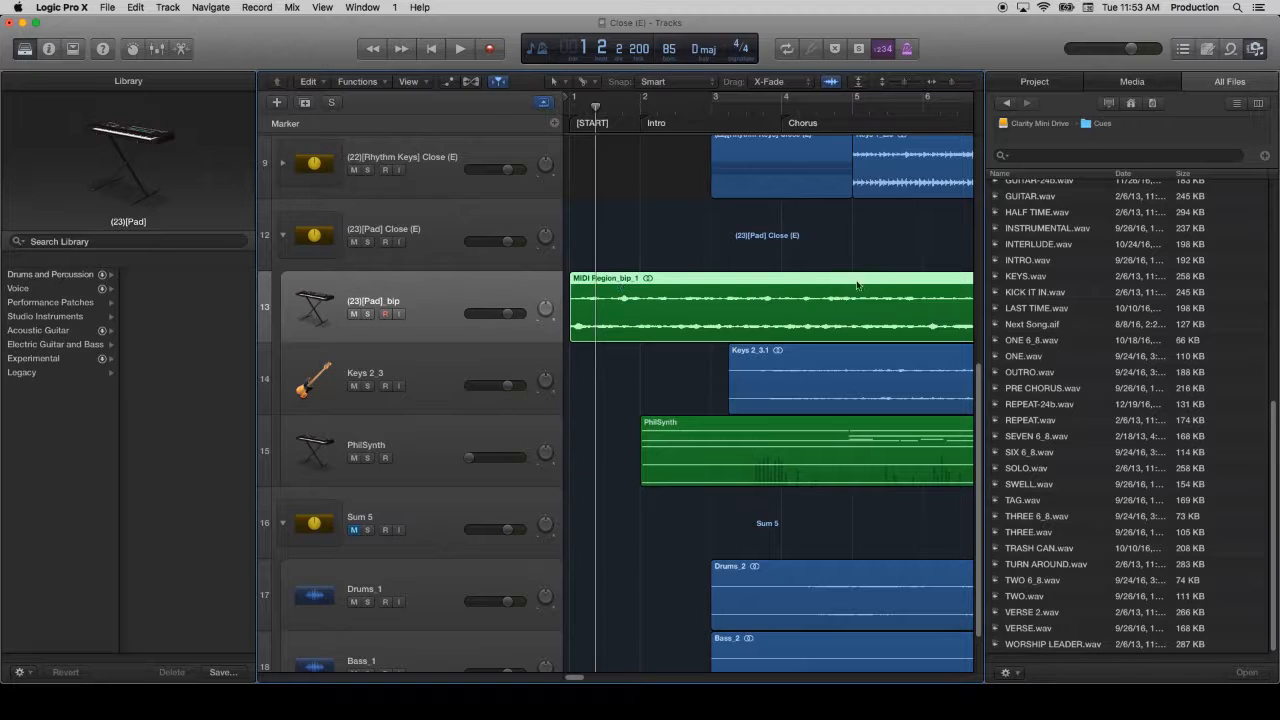
{"action": "left_click_drag", "start_coordinate": [595, 107], "coordinate": [523, 113]}
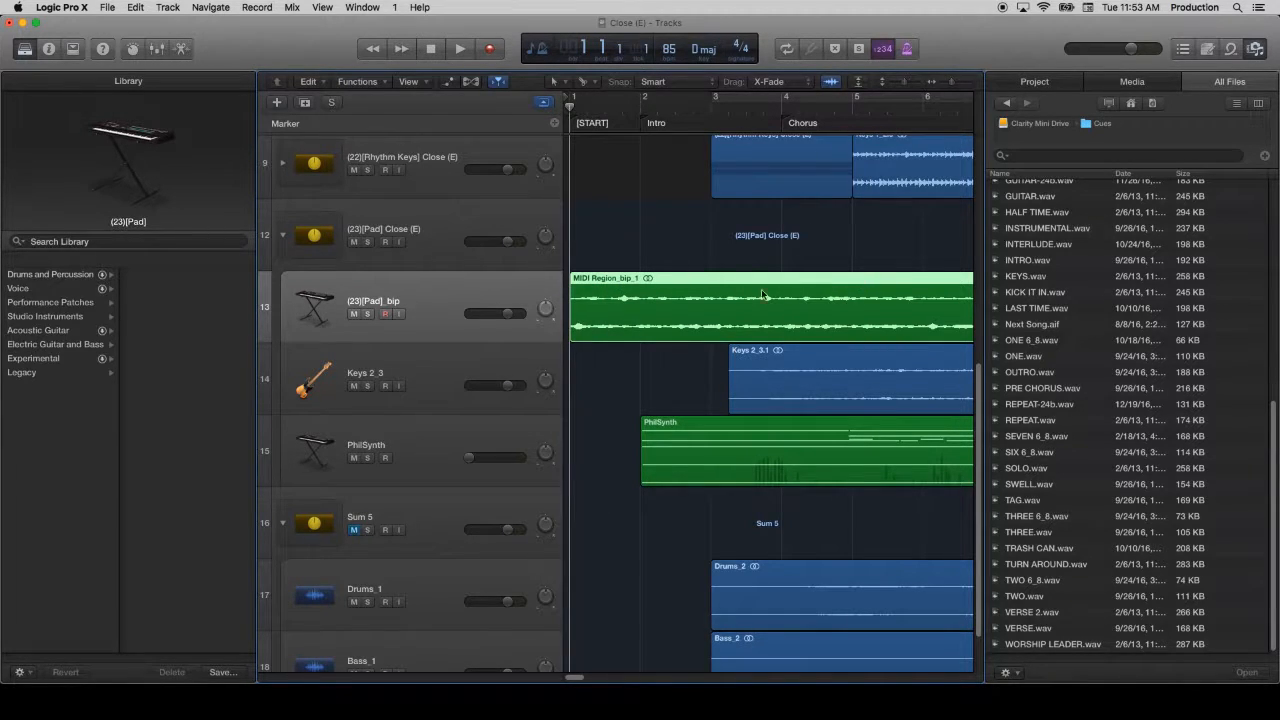
{"action": "key", "text": "space"}
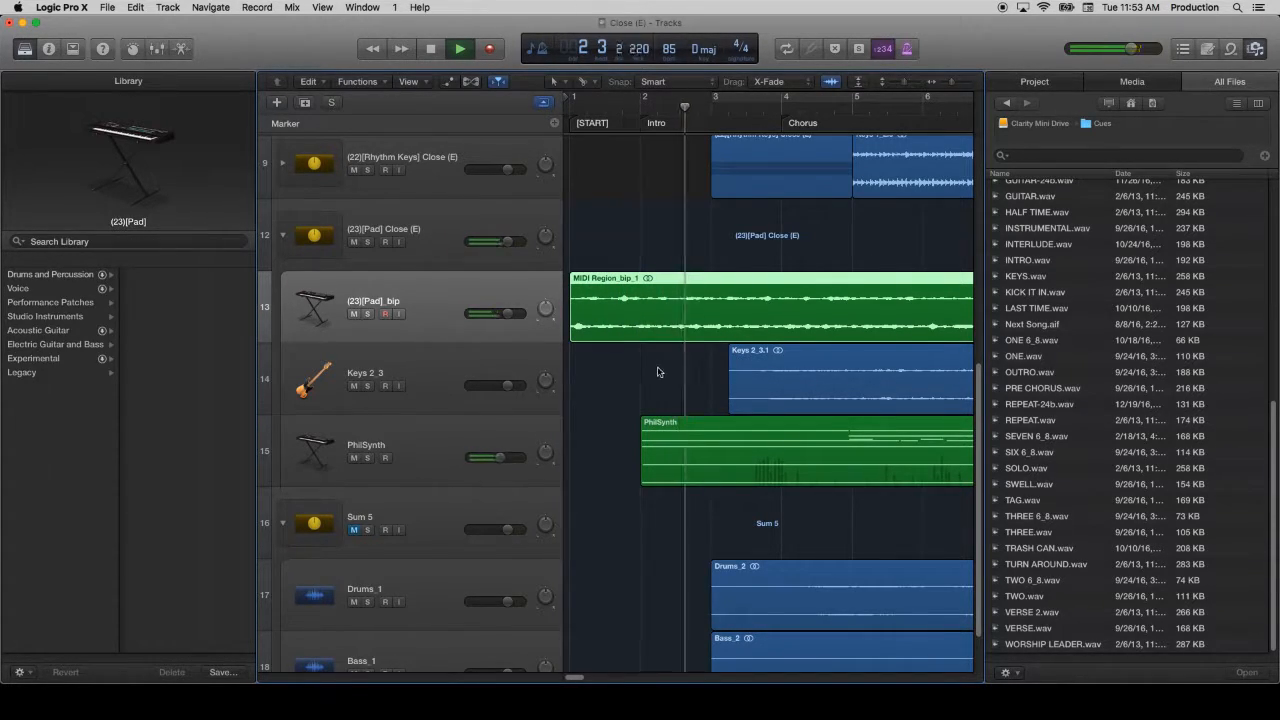
{"action": "key", "text": "space"}
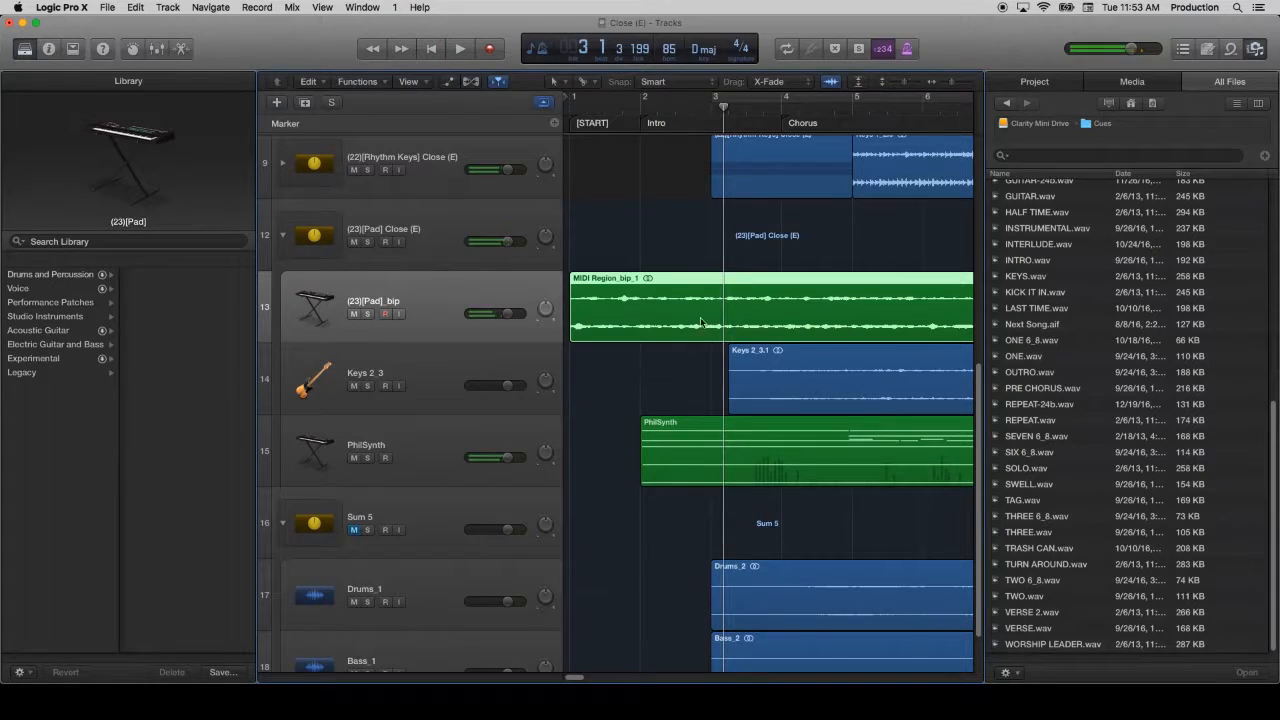
Step: Show volume automation and draw a PhilSynth fade-in from -∞ dB at about bar 2 beat 4 to +0.0 dB at bar 3
{"action": "left_click", "coordinate": [673, 450]}
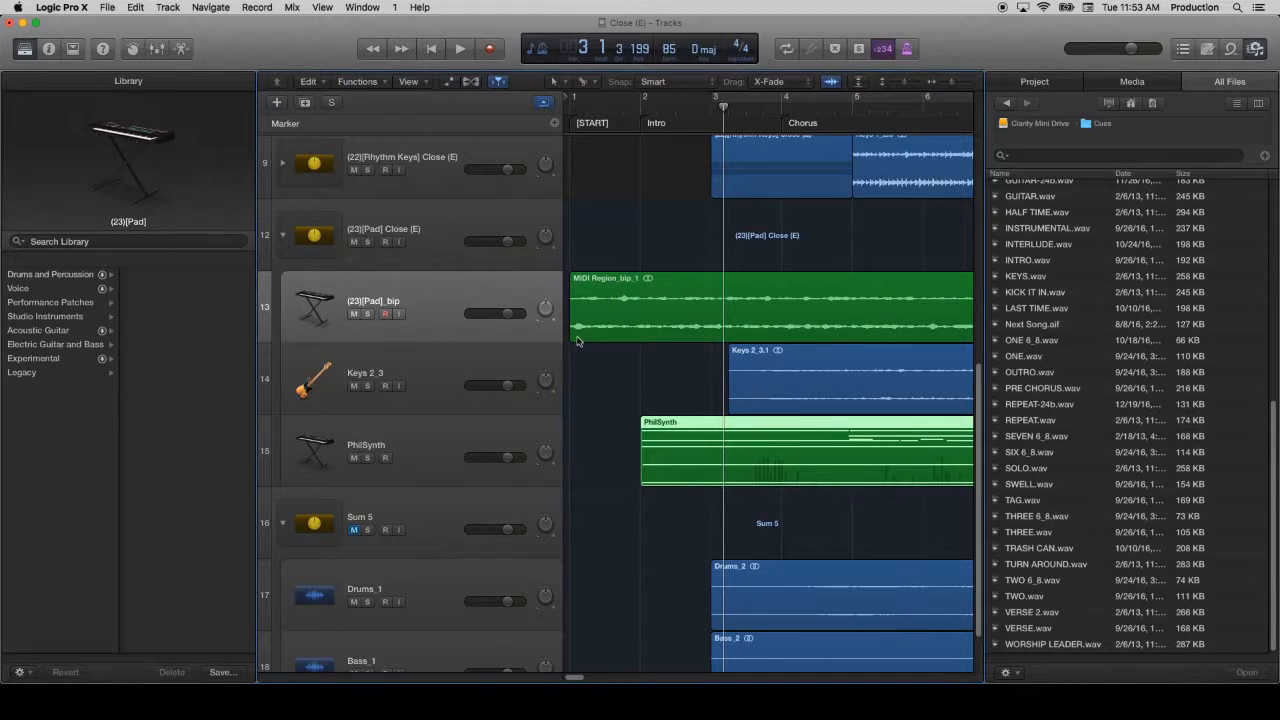
{"action": "left_click", "coordinate": [450, 82]}
{"action": "left_click_drag", "start_coordinate": [693, 447], "coordinate": [712, 443]}
{"action": "left_click_drag", "start_coordinate": [643, 486], "coordinate": [696, 490]}
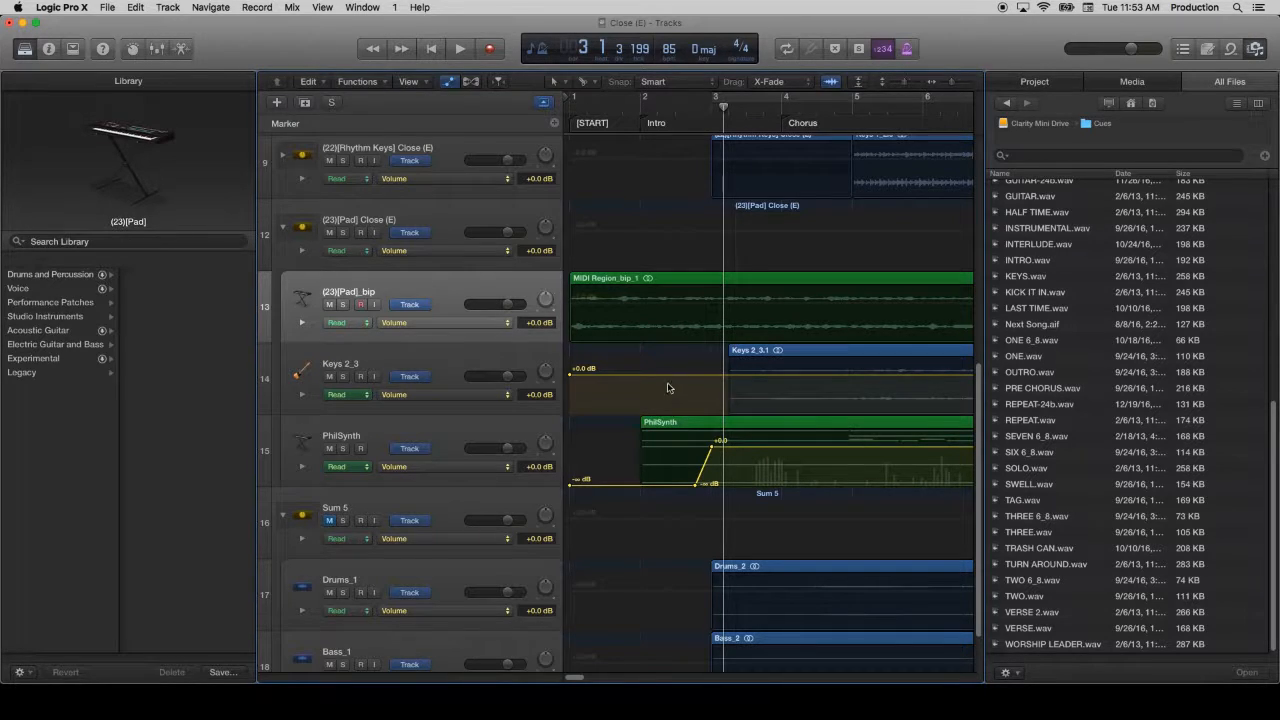
Step: Draw a volume fade-out on the (23)[Pad]_bip track from +0.0 dB at about bar 2 beat 4 to -∞ just past bar 3
{"action": "left_click", "coordinate": [719, 375]}
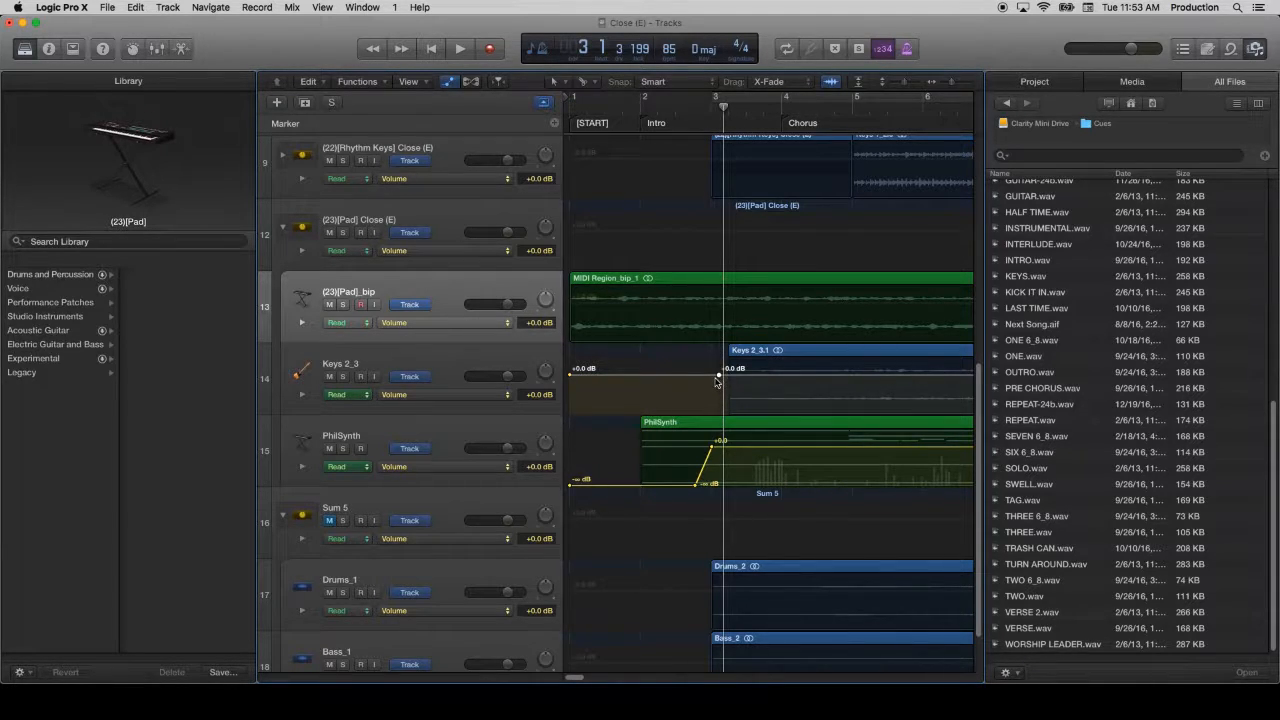
{"action": "left_click", "coordinate": [692, 320]}
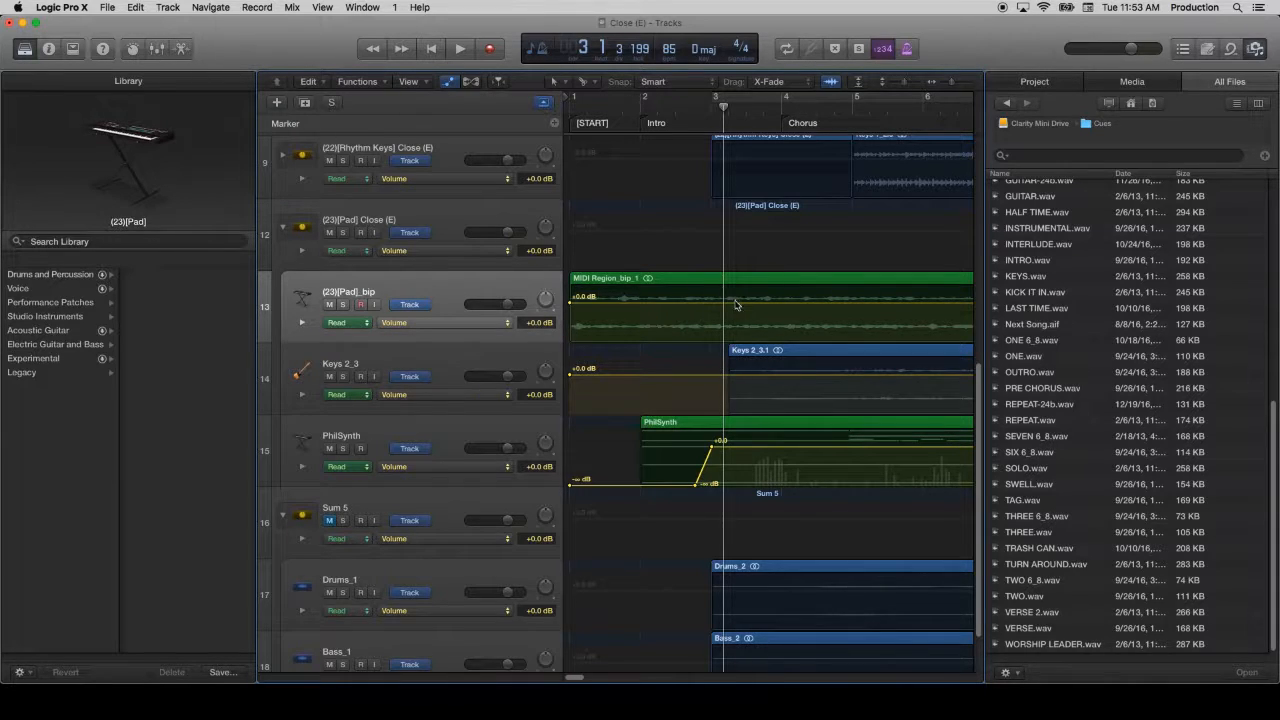
{"action": "left_click", "coordinate": [699, 303]}
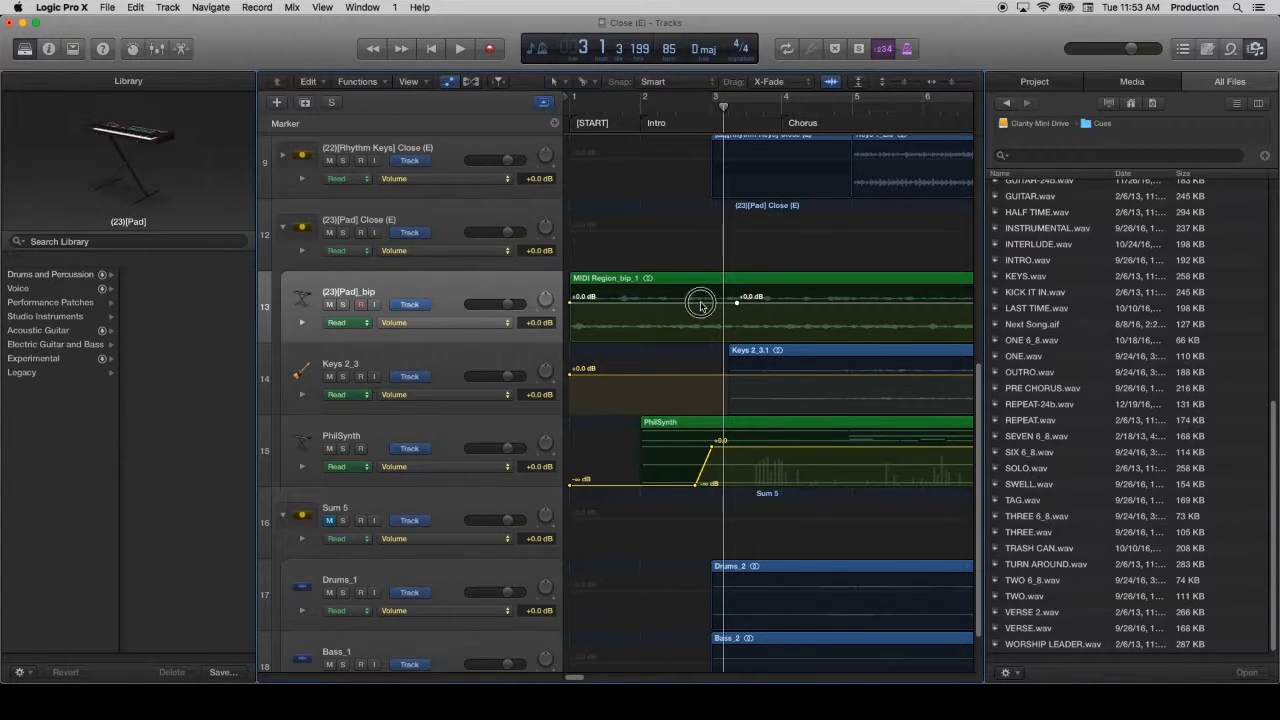
{"action": "left_click_drag", "start_coordinate": [738, 305], "coordinate": [737, 366]}
Step: Play the song from bar 1 into the first chorus, and replay the pad-to-PhilSynth crossfade from around bar 2
{"action": "left_click", "coordinate": [644, 110]}
{"action": "left_click_drag", "start_coordinate": [644, 110], "coordinate": [513, 110]}
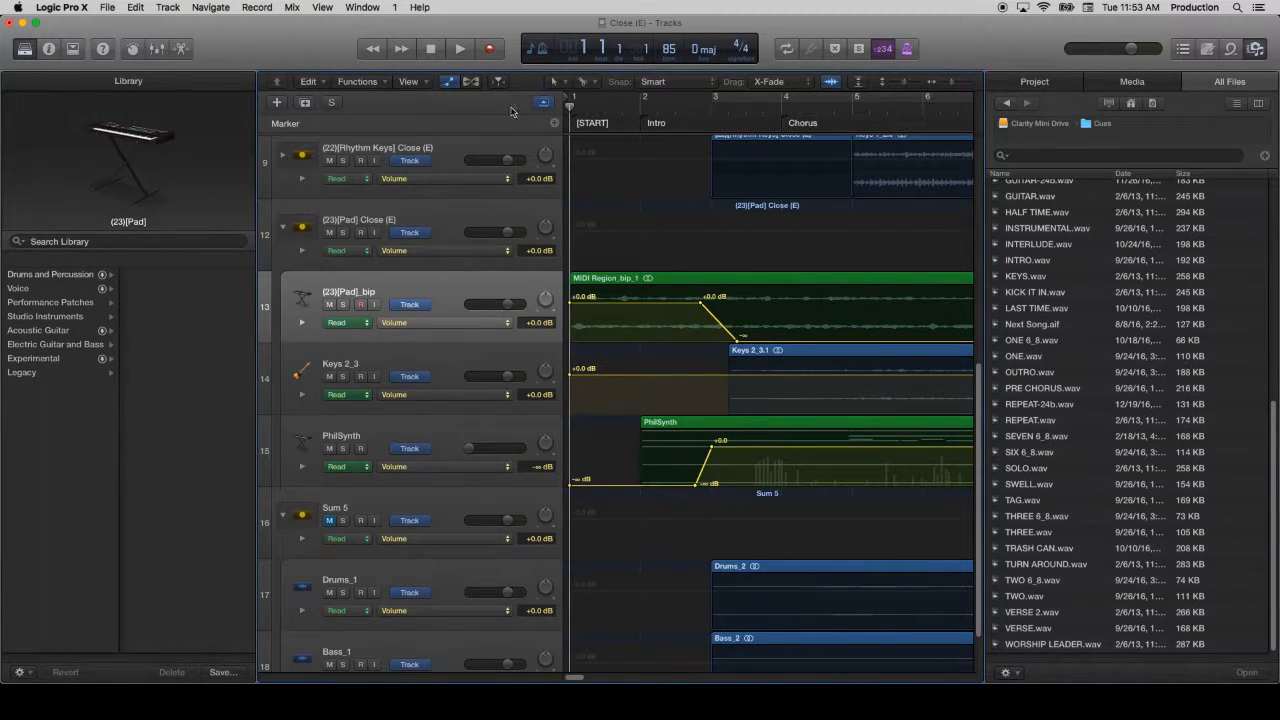
{"action": "key", "text": "space"}
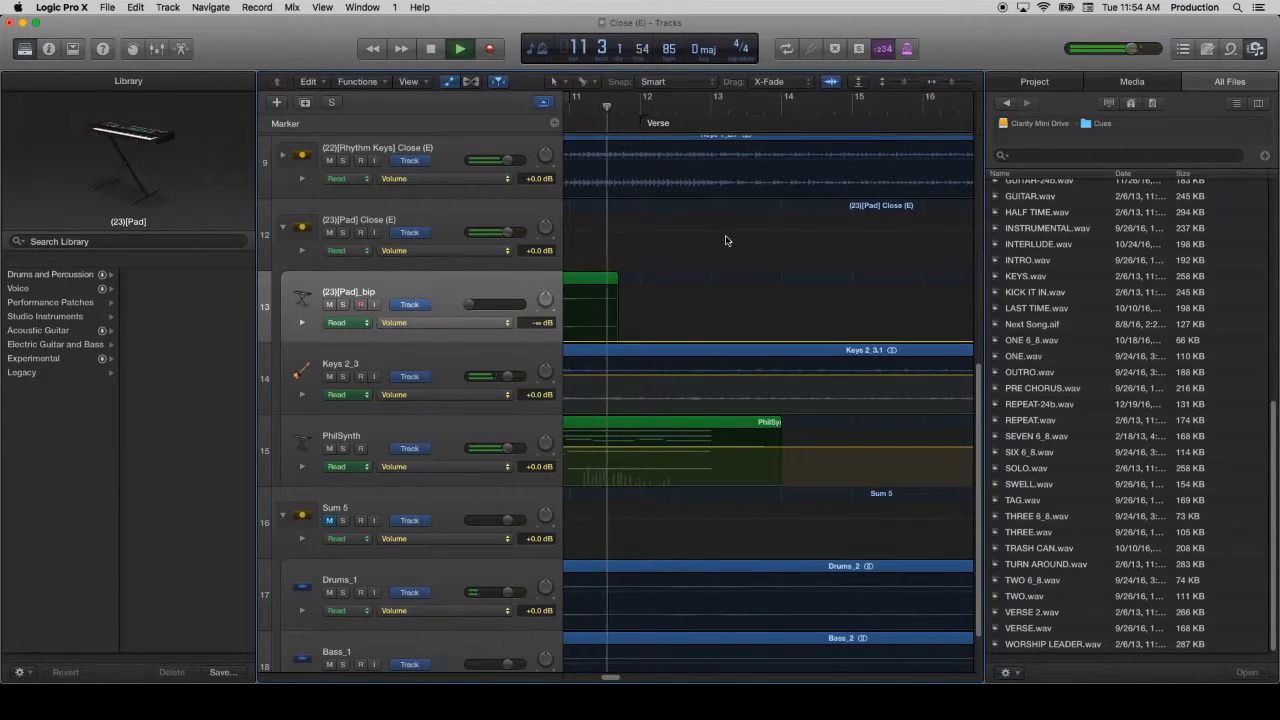
{"action": "key", "text": "space"}
{"action": "left_click_drag", "start_coordinate": [611, 679], "coordinate": [560, 686]}
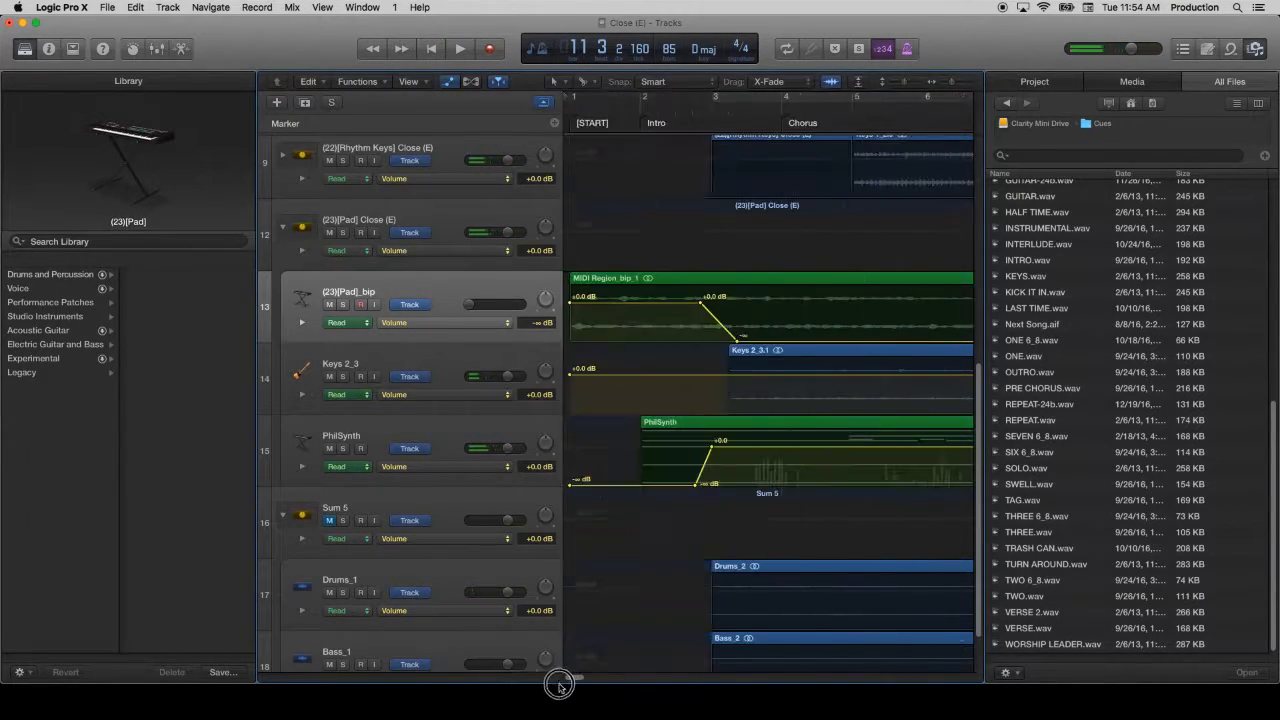
{"action": "double_click", "coordinate": [653, 107]}
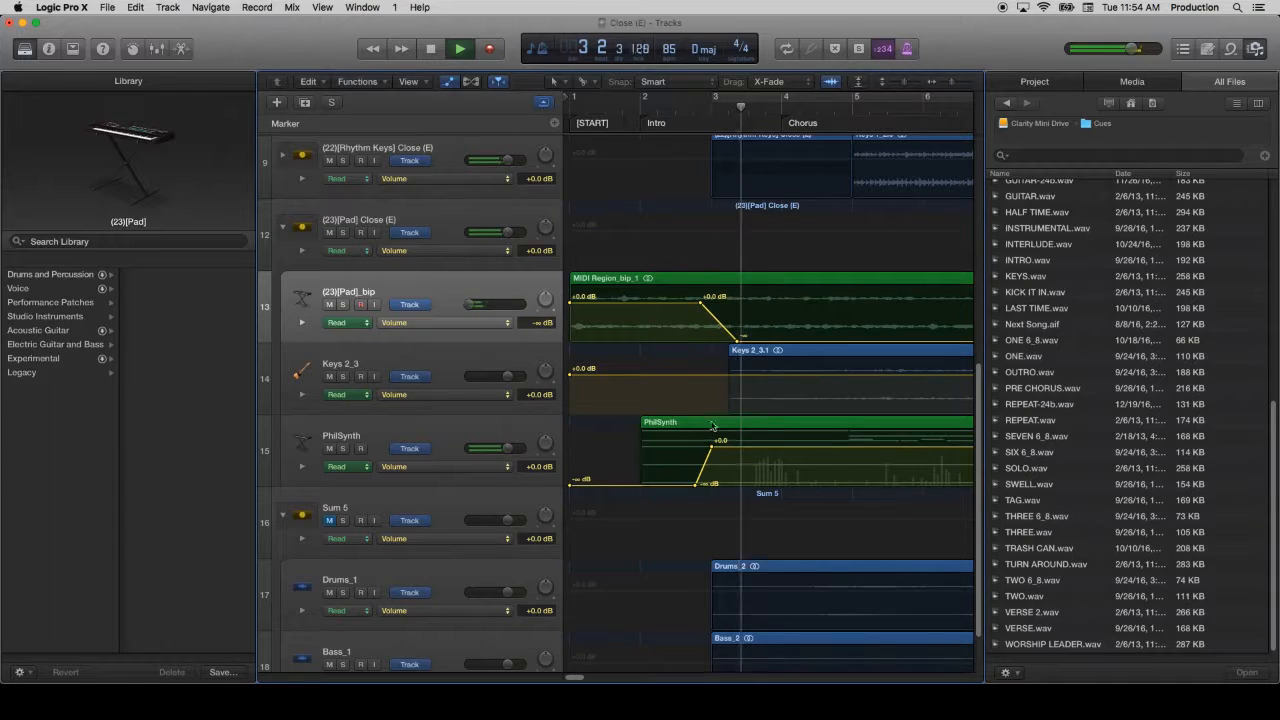
{"action": "key", "text": "space"}
Step: Shift the PhilSynth fade-in slightly later, with its start at 2 4 2 58 and its end just past bar 3
{"action": "left_click_drag", "start_coordinate": [714, 452], "coordinate": [717, 442]}
{"action": "left_click", "coordinate": [697, 485]}
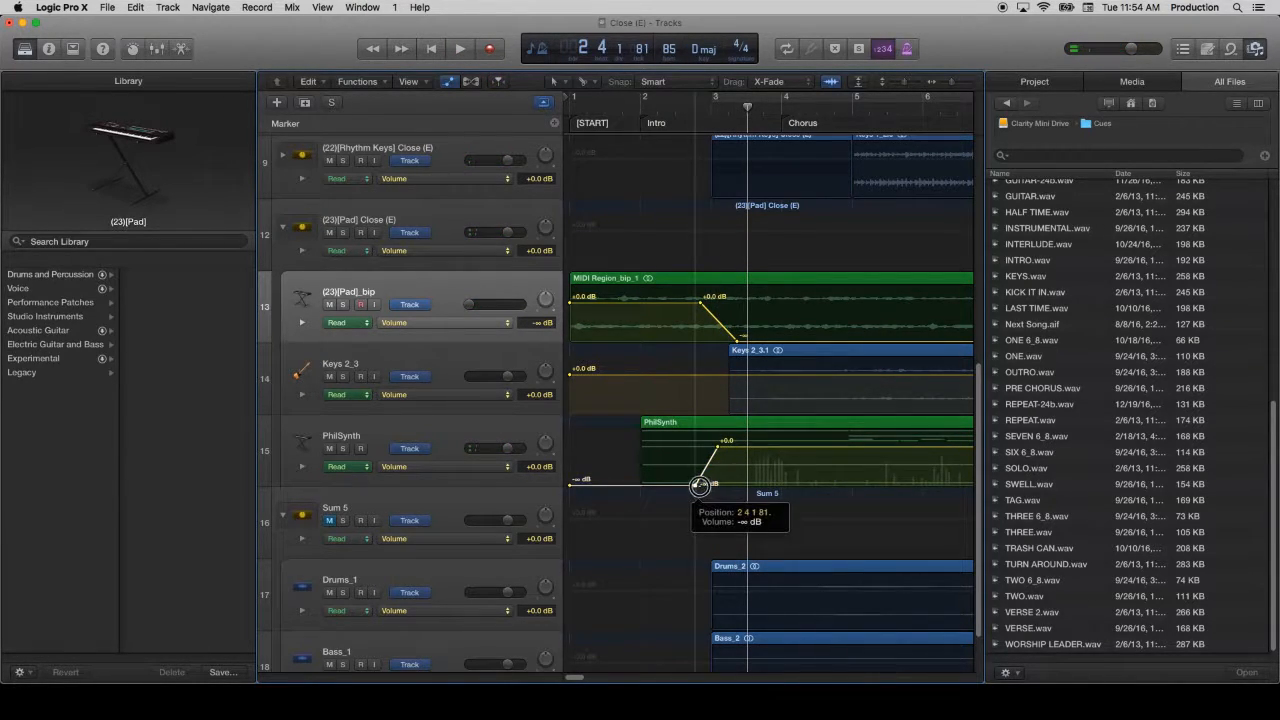
{"action": "left_click", "coordinate": [698, 484]}
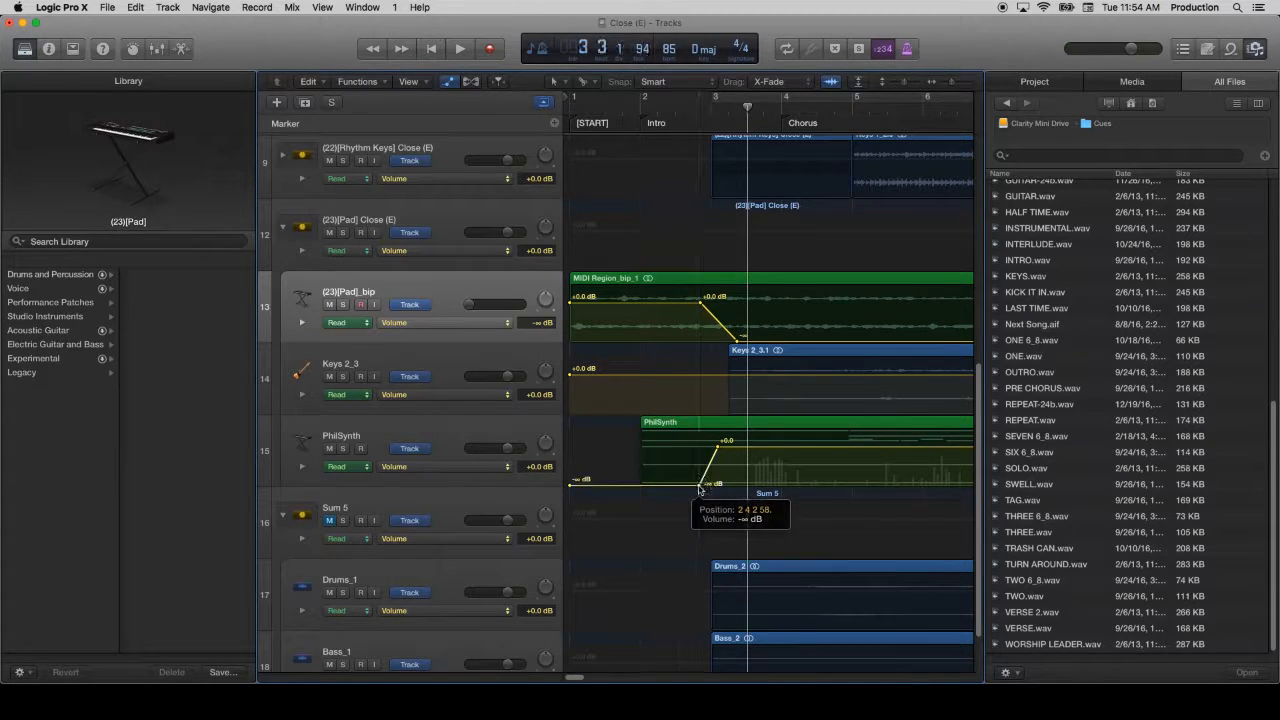
Step: Play the crossfade from bar 2 with the system volume raised, and replay it from bar 1 beat 4
{"action": "left_click", "coordinate": [662, 107]}
{"action": "key", "text": "space"}
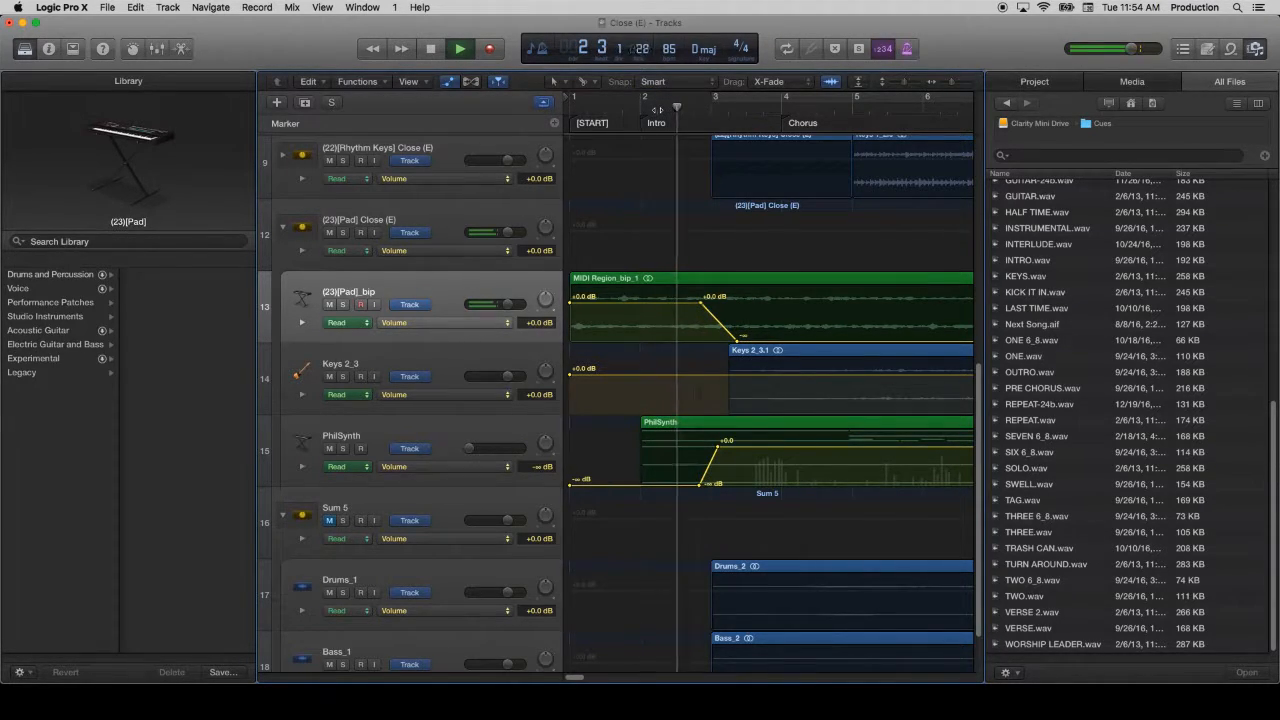
{"action": "key", "text": "XF86AudioRaiseVolume"}
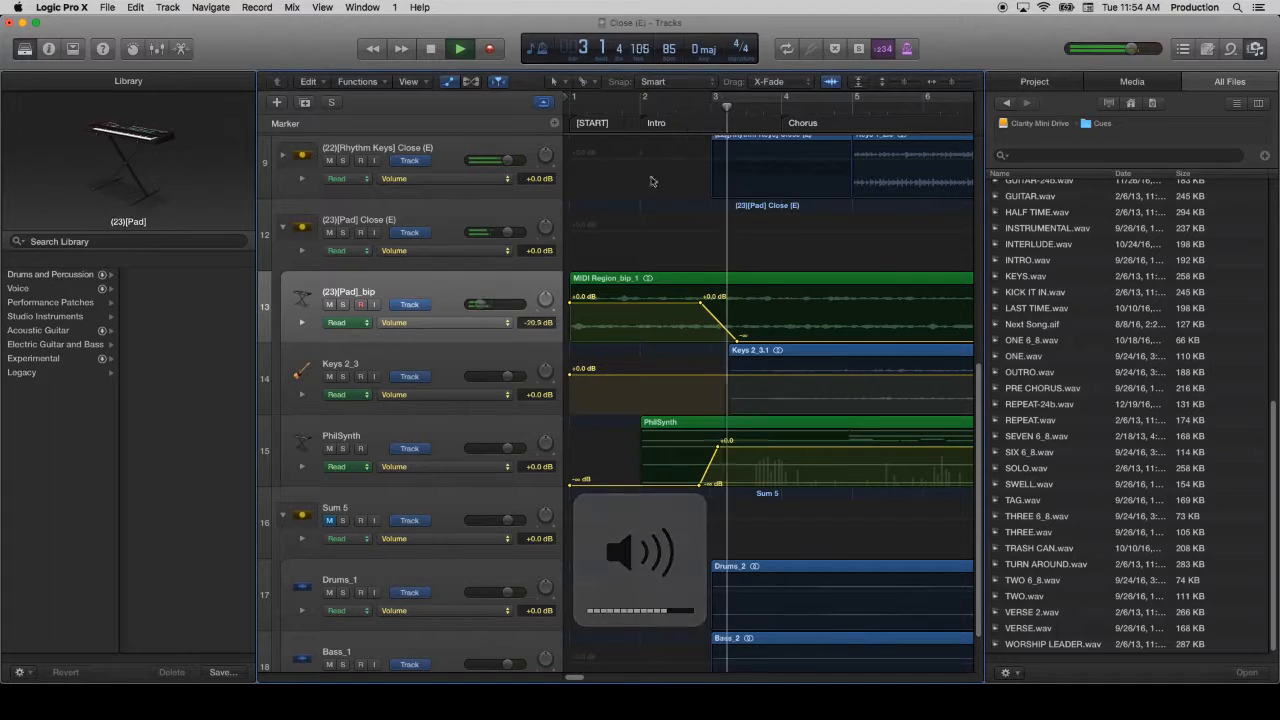
{"action": "key", "text": "space"}
{"action": "left_click", "coordinate": [630, 108]}
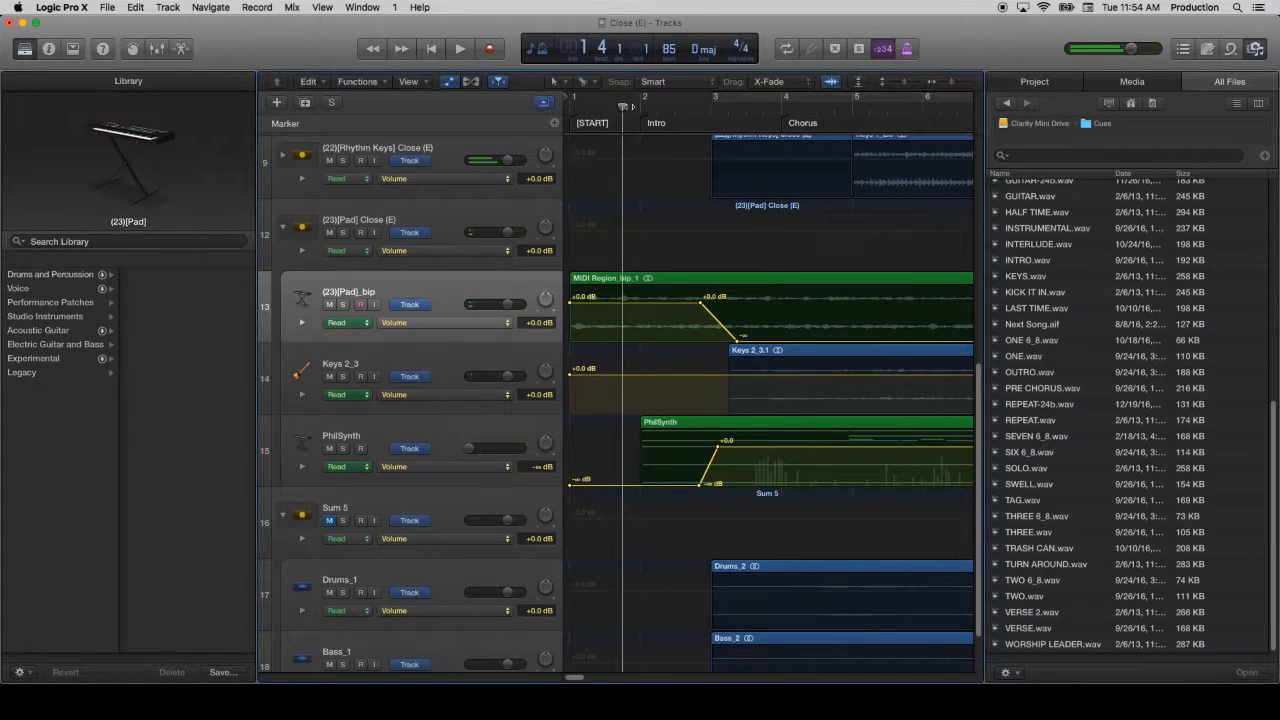
{"action": "key", "text": "space"}
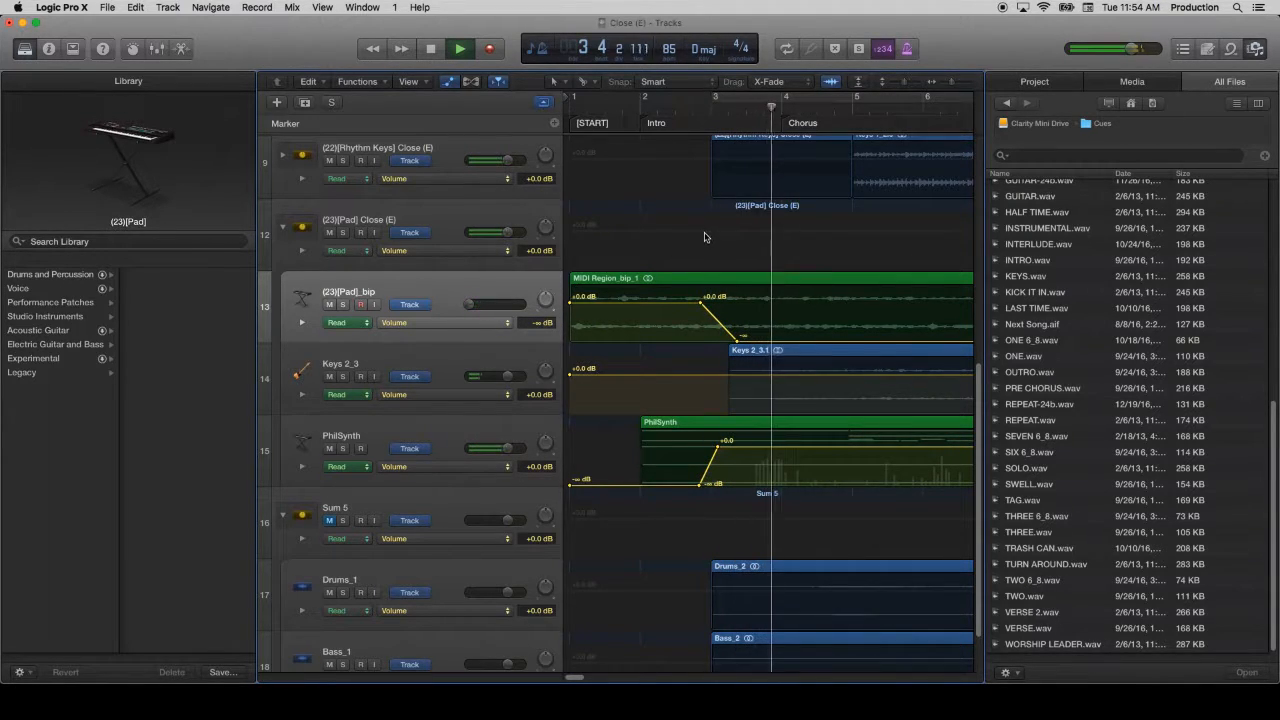
{"action": "key", "text": "space"}
Step: Move the pad fade-out start to just before bar 3 and the PhilSynth fade-in end to bar 3, and play from bar 2
{"action": "left_click_drag", "start_coordinate": [701, 308], "coordinate": [710, 304]}
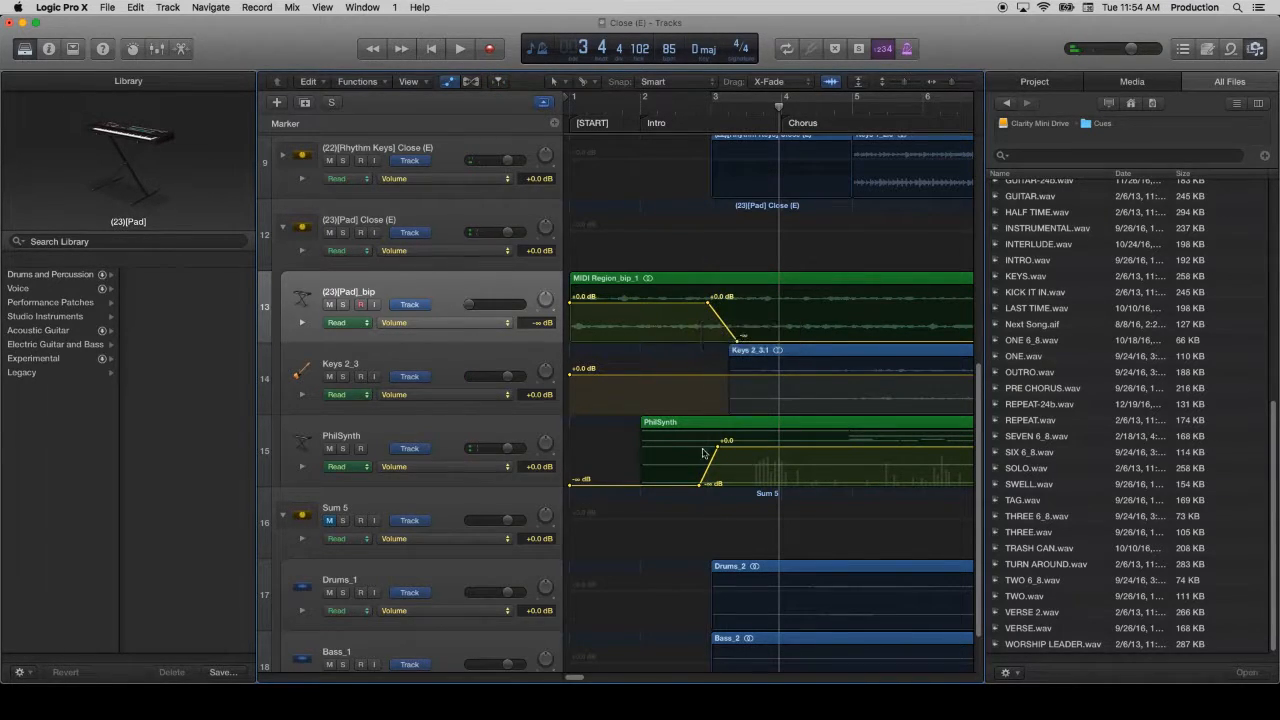
{"action": "left_click_drag", "start_coordinate": [717, 447], "coordinate": [712, 441]}
{"action": "left_click", "coordinate": [639, 108]}
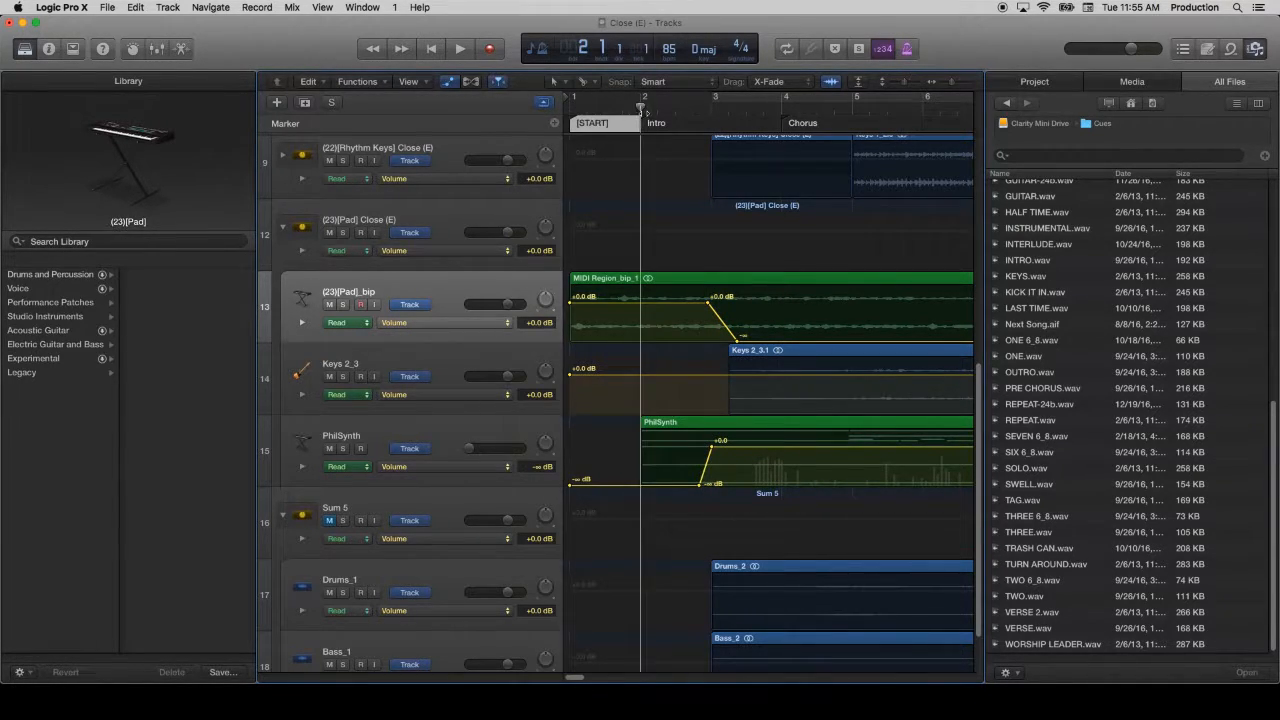
{"action": "key", "text": "space"}
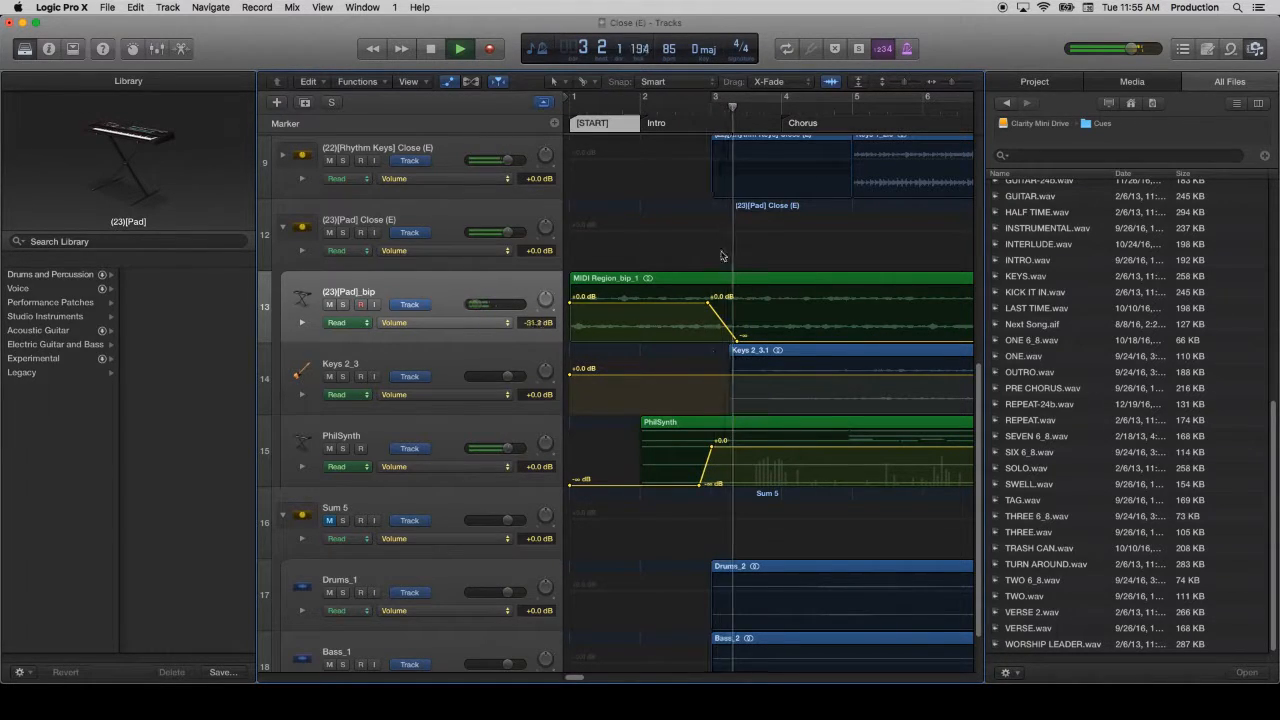
{"action": "key", "text": "space"}
Step: Try earlier starts for the PhilSynth fade-in and the pad fade-out, at about the last beats of bar 2, and play from bar 2
{"action": "left_click_drag", "start_coordinate": [706, 487], "coordinate": [696, 487]}
{"action": "left_click_drag", "start_coordinate": [708, 299], "coordinate": [697, 300]}
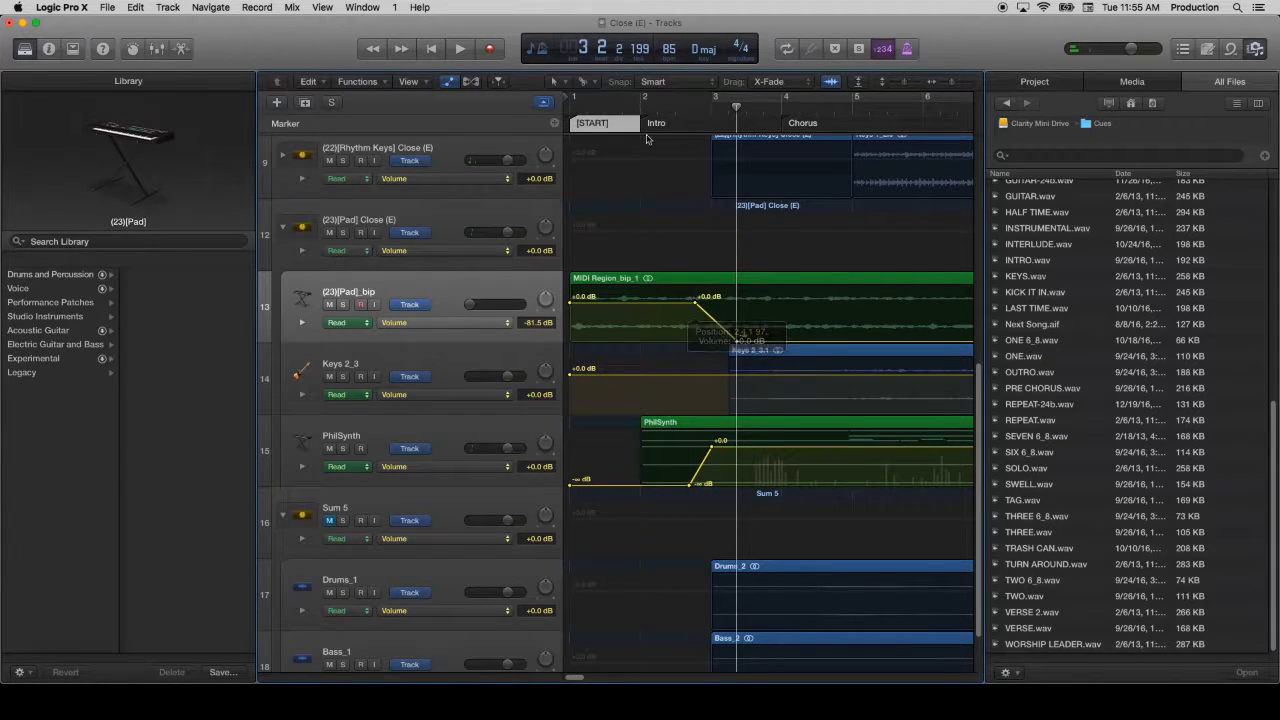
{"action": "left_click", "coordinate": [641, 100]}
{"action": "key", "text": "space"}
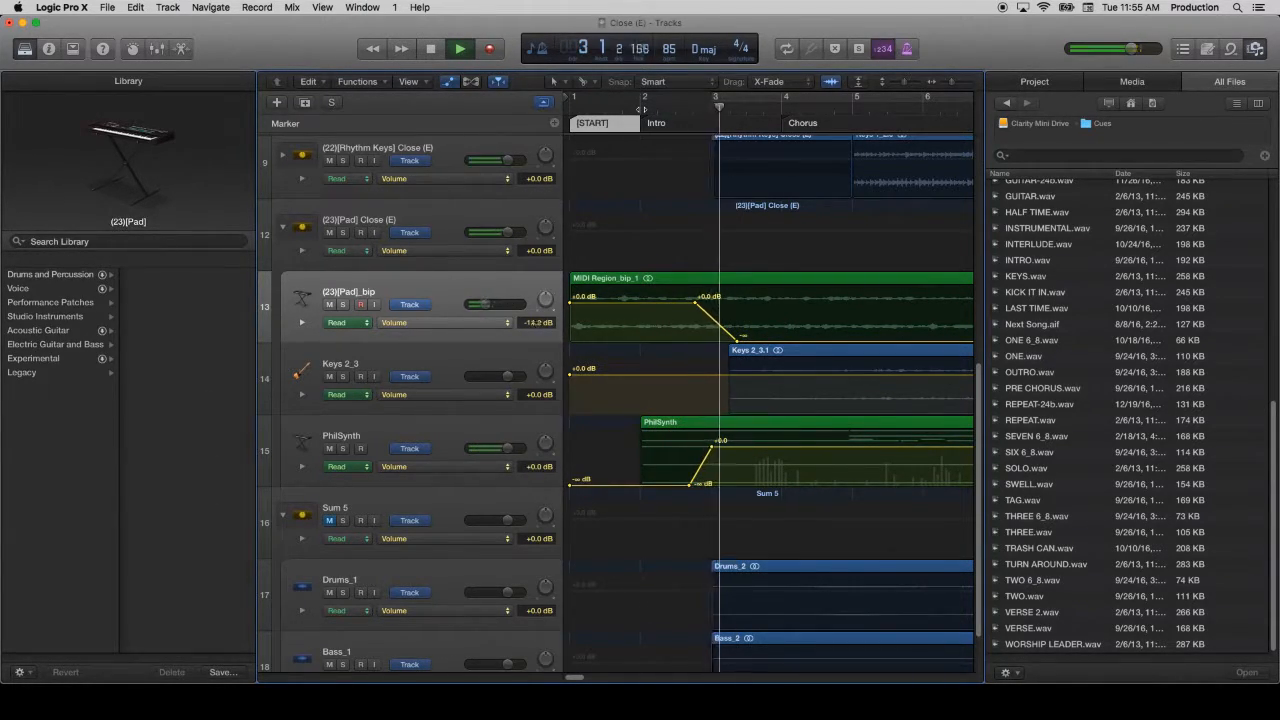
{"action": "key", "text": "space"}
Step: Move the PhilSynth fade-in start slightly later and the pad fade-out start to about bar 2 beat 2, and play from bar 1 beat 3
{"action": "left_click_drag", "start_coordinate": [692, 486], "coordinate": [698, 484]}
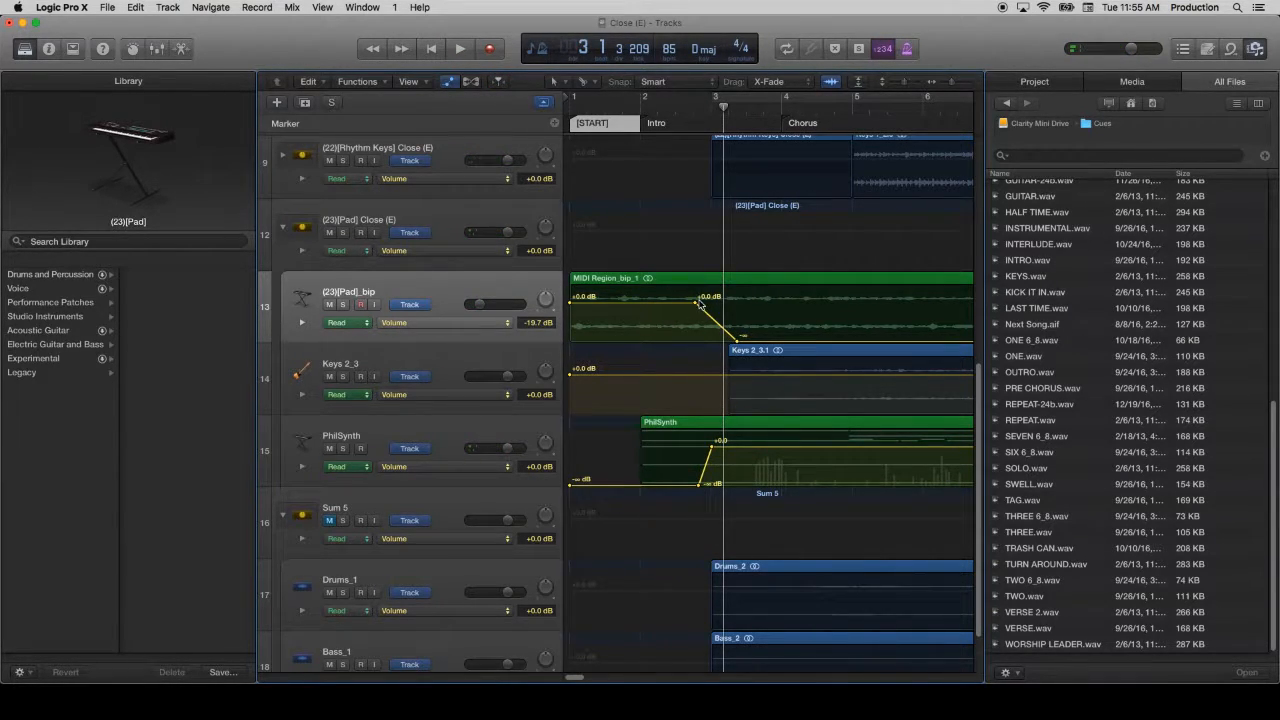
{"action": "left_click_drag", "start_coordinate": [697, 305], "coordinate": [659, 301]}
{"action": "left_click", "coordinate": [605, 107]}
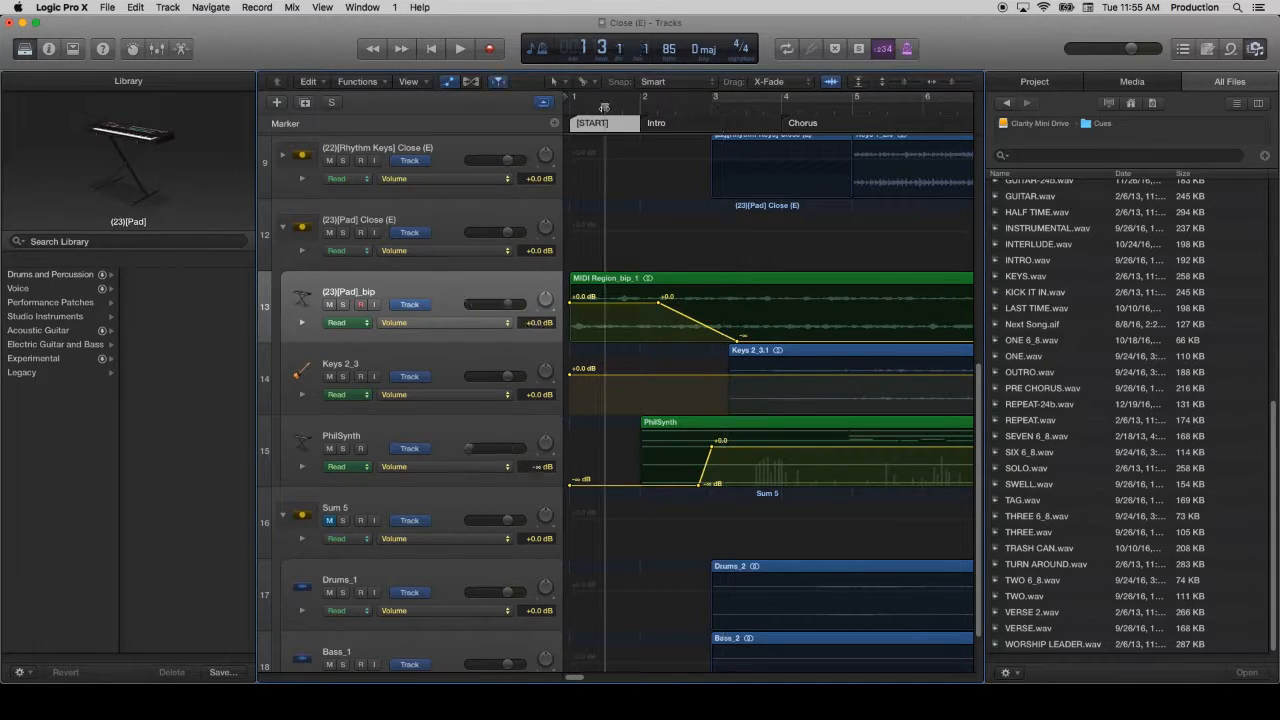
{"action": "key", "text": "space"}
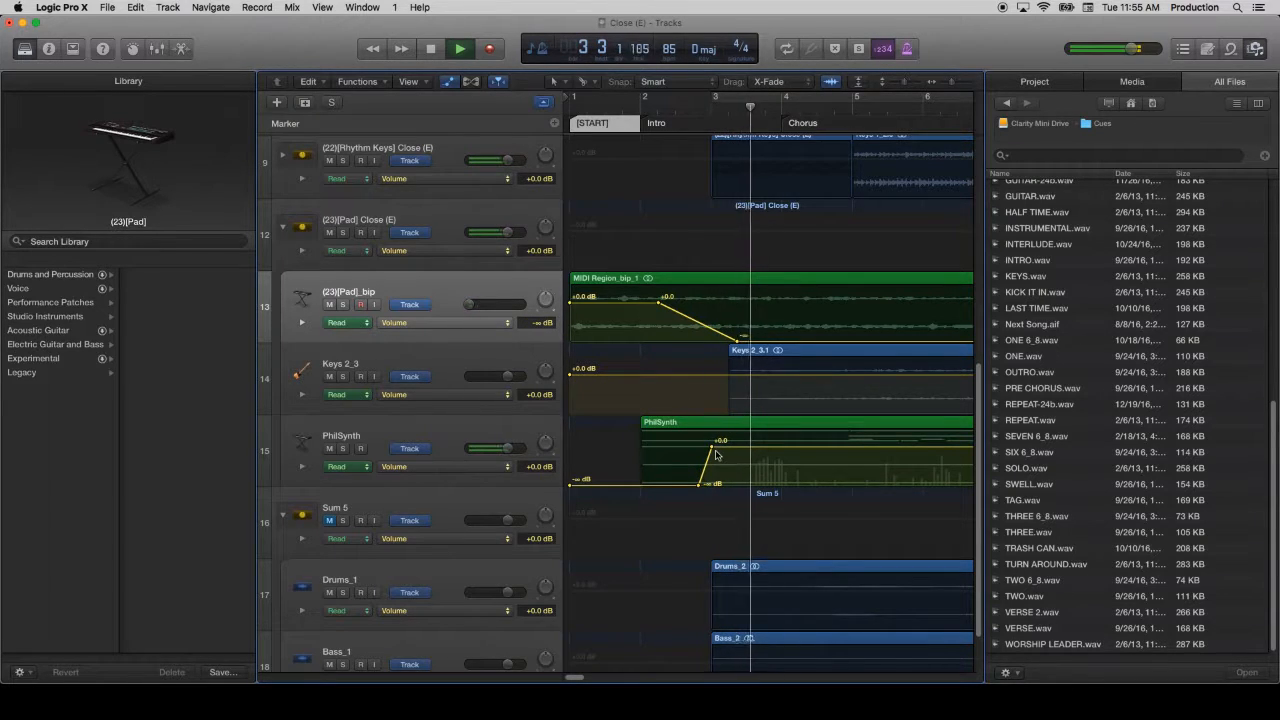
{"action": "key", "text": "space"}
Step: Set the PhilSynth track's volume to -3 dB and lower the top of its fade-in automation to -3.0 dB
{"action": "double_click", "coordinate": [509, 449]}
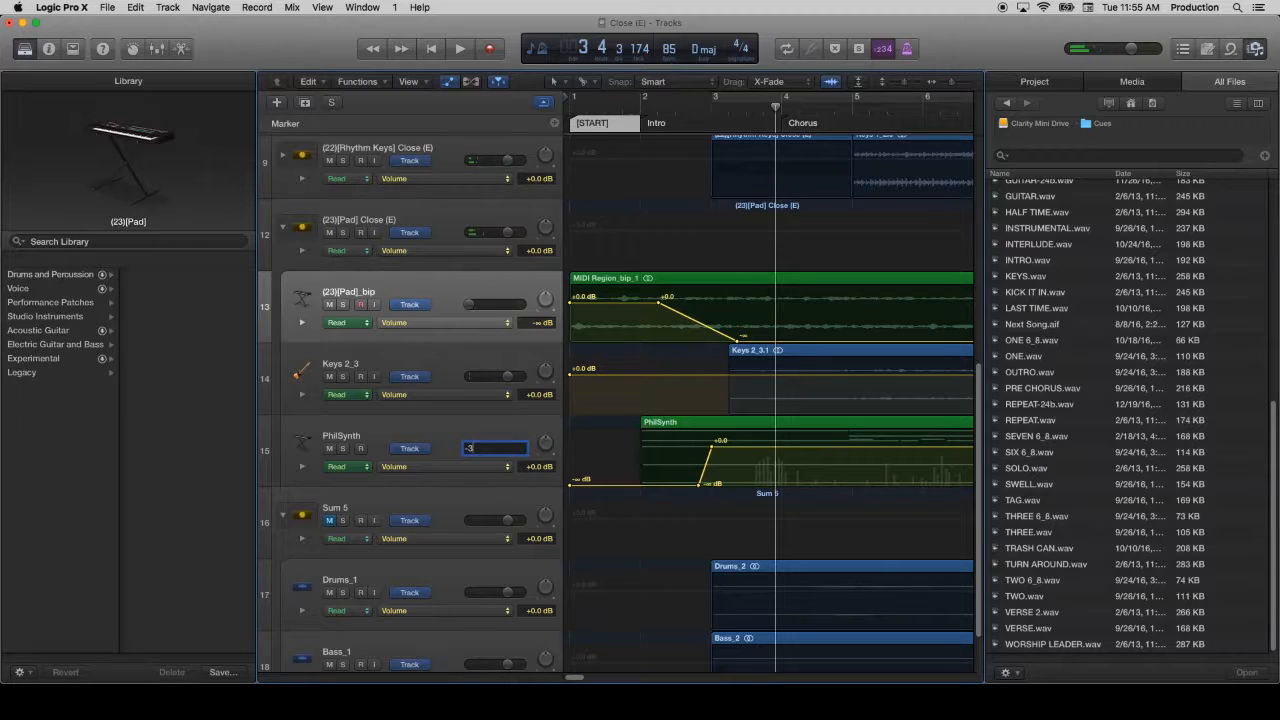
{"action": "key", "text": "Return"}
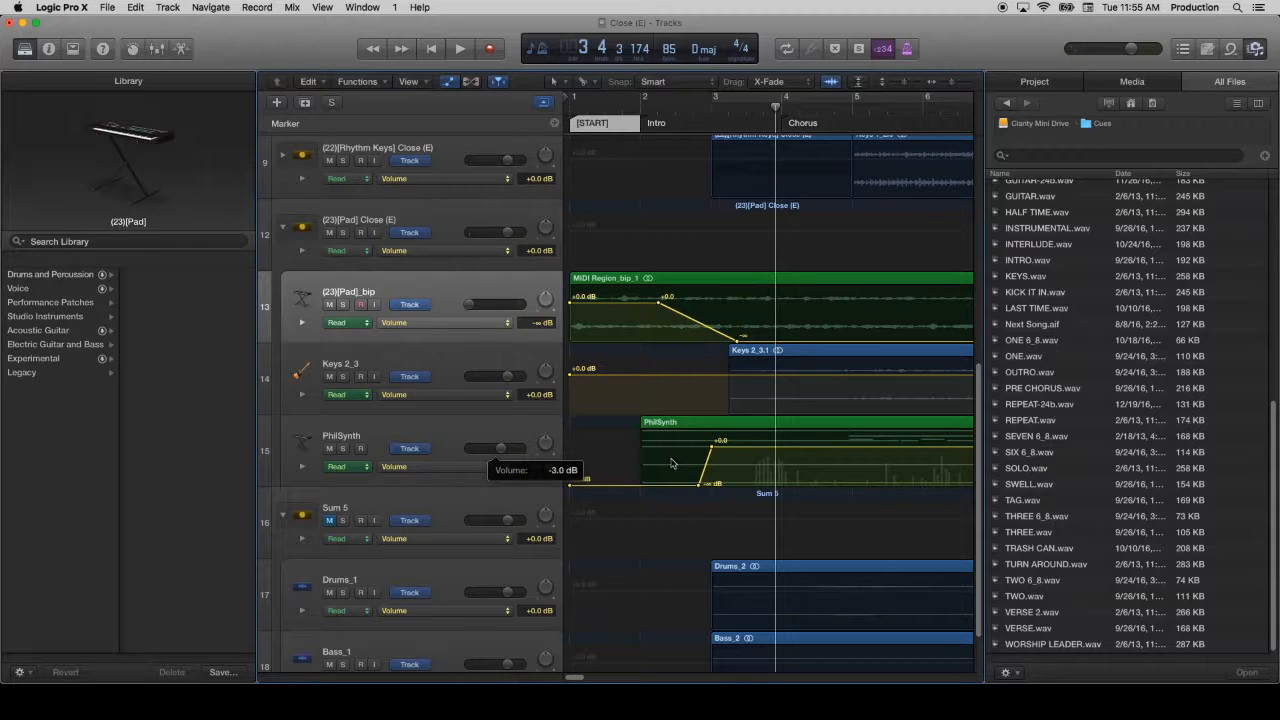
{"action": "left_click_drag", "start_coordinate": [714, 451], "coordinate": [713, 454]}
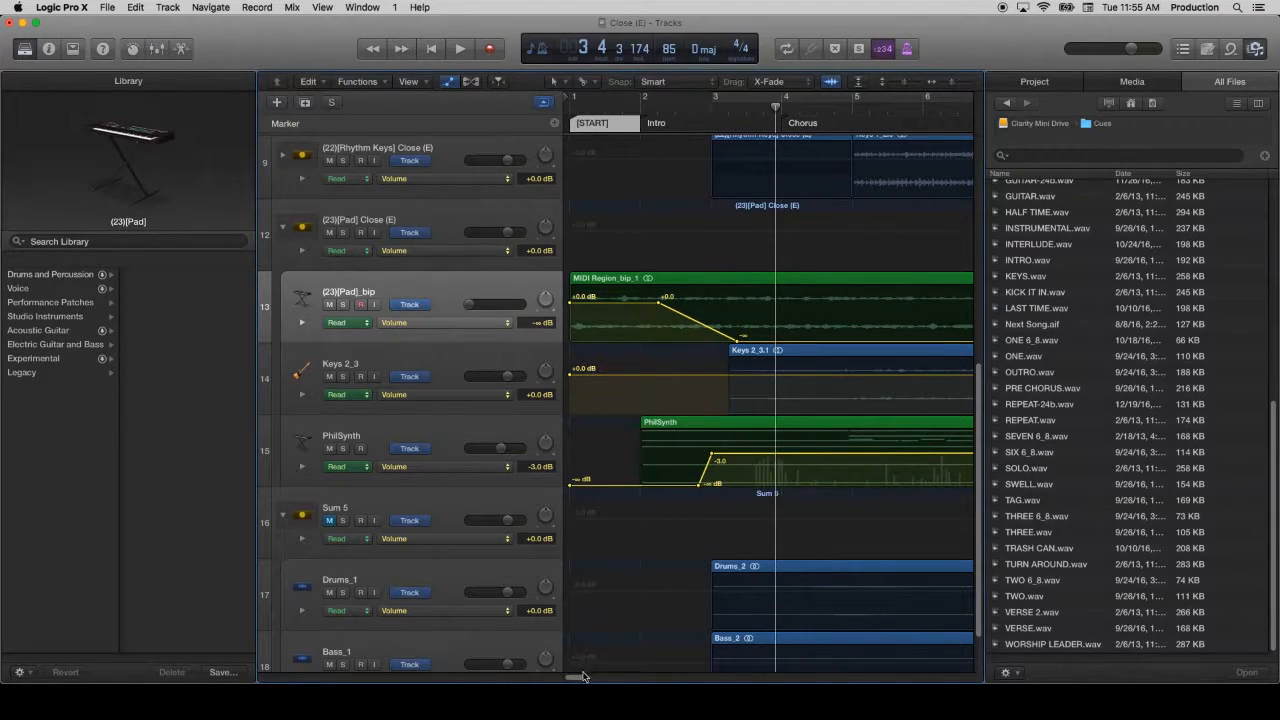
Step: Delete the two PhilSynth volume automation points near the Bridge, around bars 92 and 94
{"action": "left_click_drag", "start_coordinate": [574, 677], "coordinate": [1056, 676]}
{"action": "left_click_drag", "start_coordinate": [968, 684], "coordinate": [891, 675]}
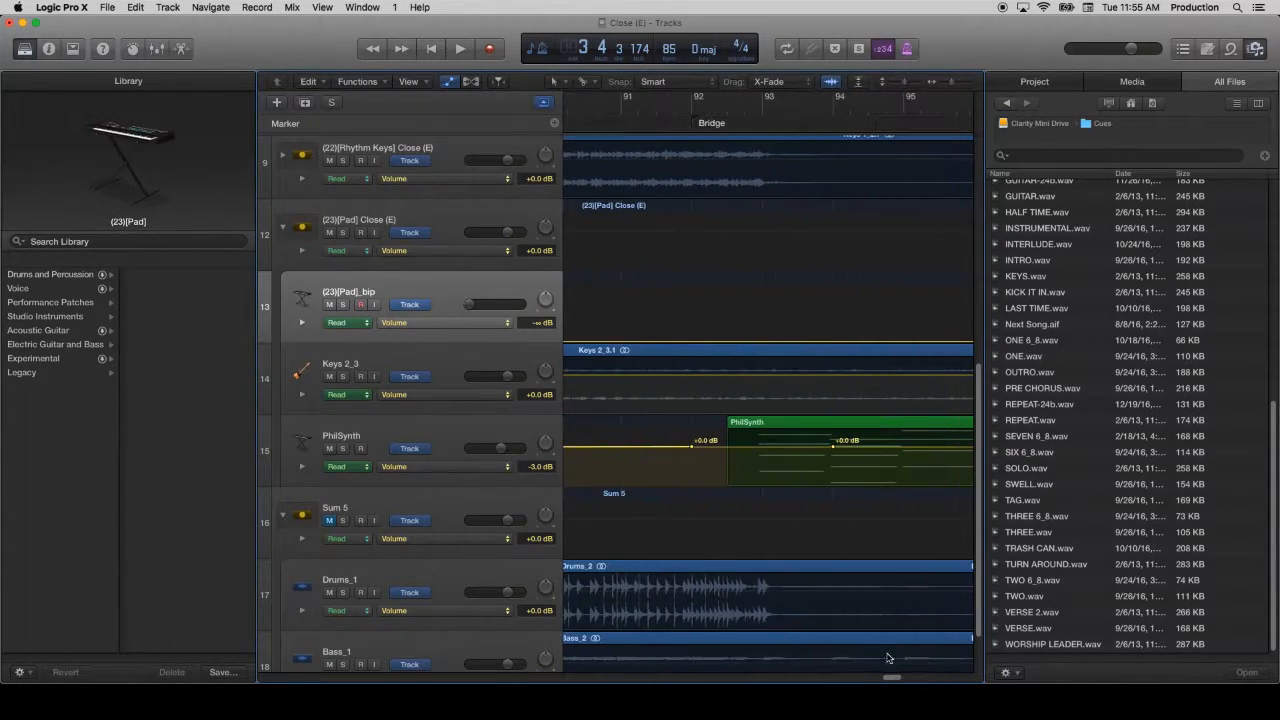
{"action": "left_click", "coordinate": [833, 450]}
{"action": "left_click", "coordinate": [692, 450]}
{"action": "left_click_drag", "start_coordinate": [896, 680], "coordinate": [472, 641]}
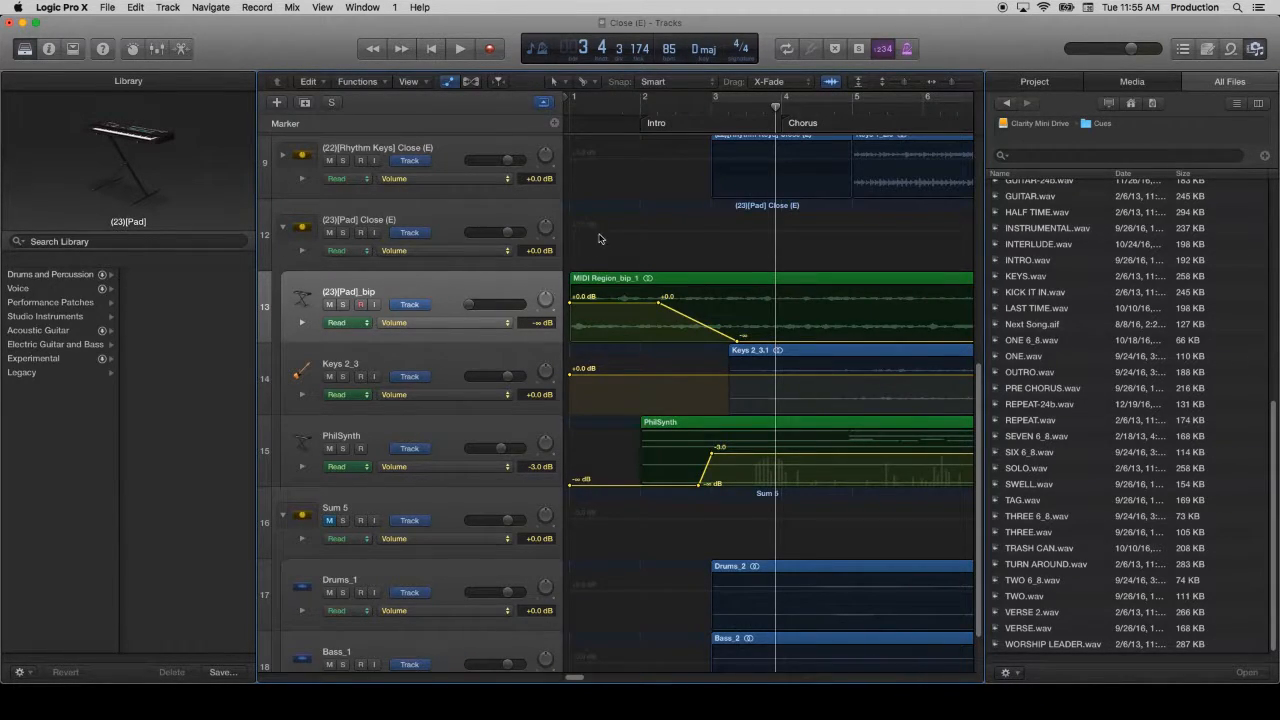
Step: Play the opening from bar 1 to check the crossfade with the lowered PhilSynth level
{"action": "left_click_drag", "start_coordinate": [587, 107], "coordinate": [567, 107]}
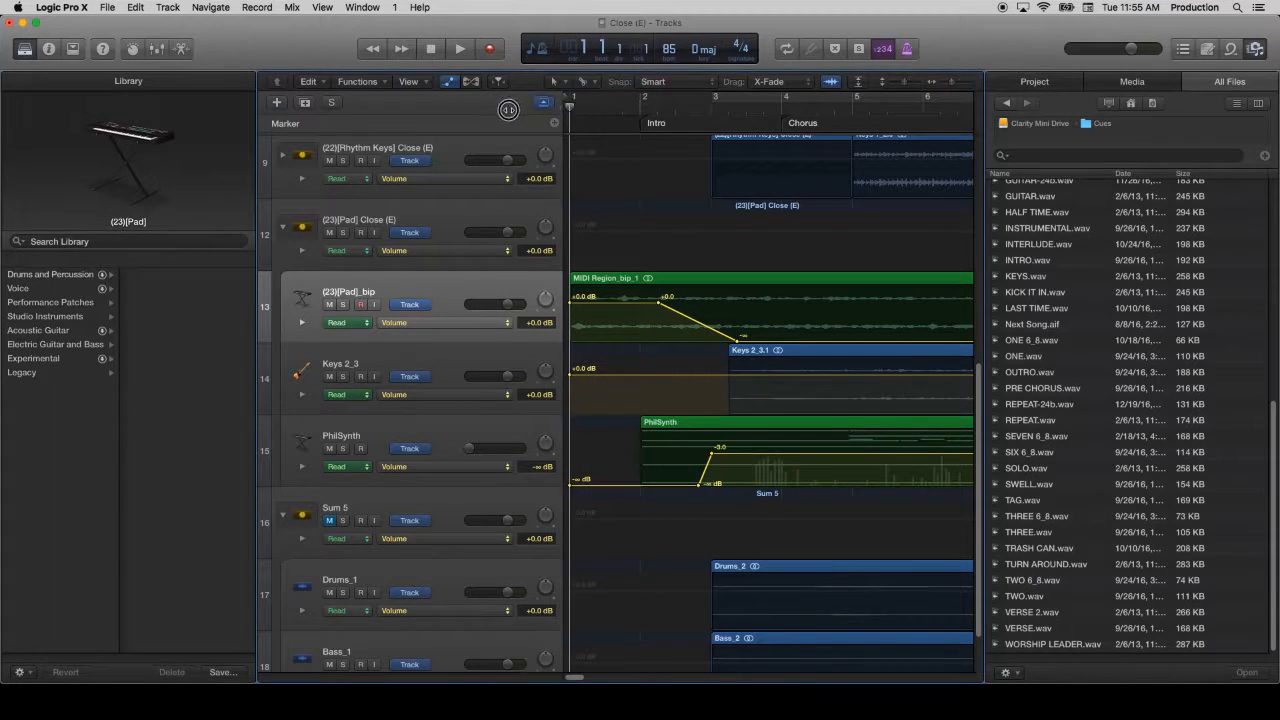
{"action": "key", "text": "space"}
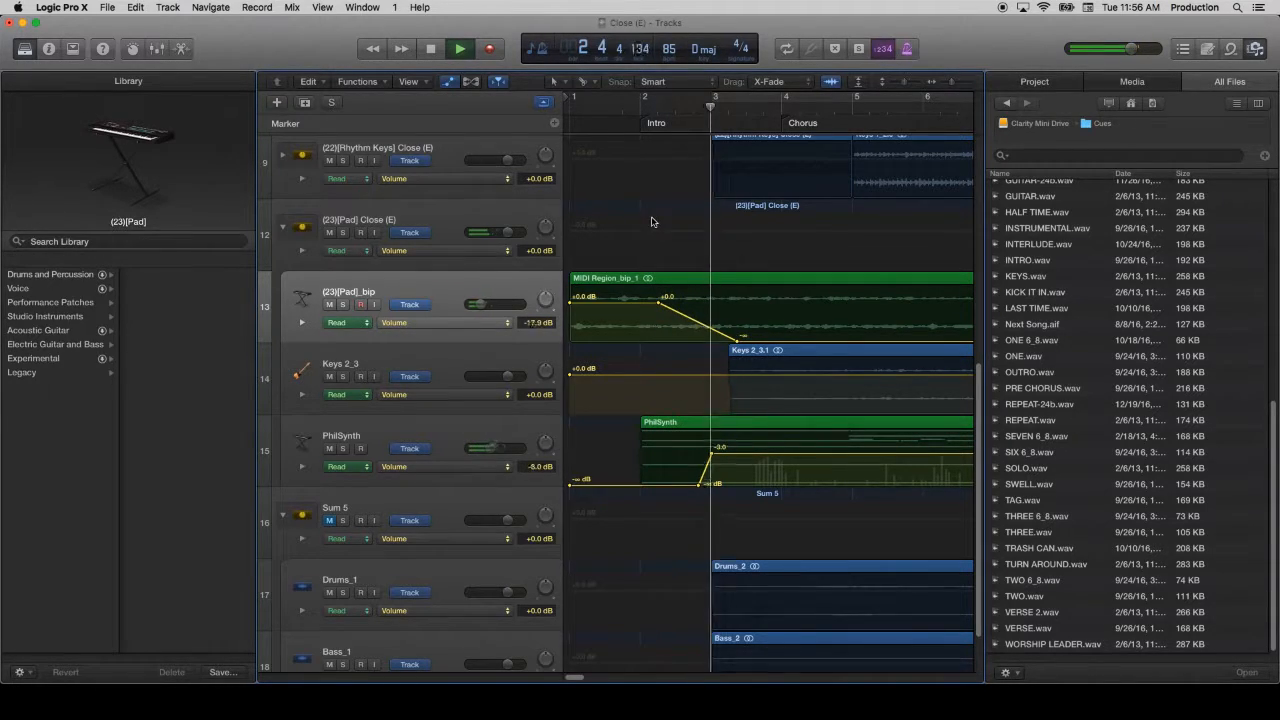
{"action": "key", "text": "space"}
Step: Move the pad fade-out start to about bar 2 beat 4 and play the crossfade from bar 2
{"action": "left_click_drag", "start_coordinate": [661, 307], "coordinate": [705, 305]}
{"action": "left_click", "coordinate": [644, 105]}
{"action": "key", "text": "space"}
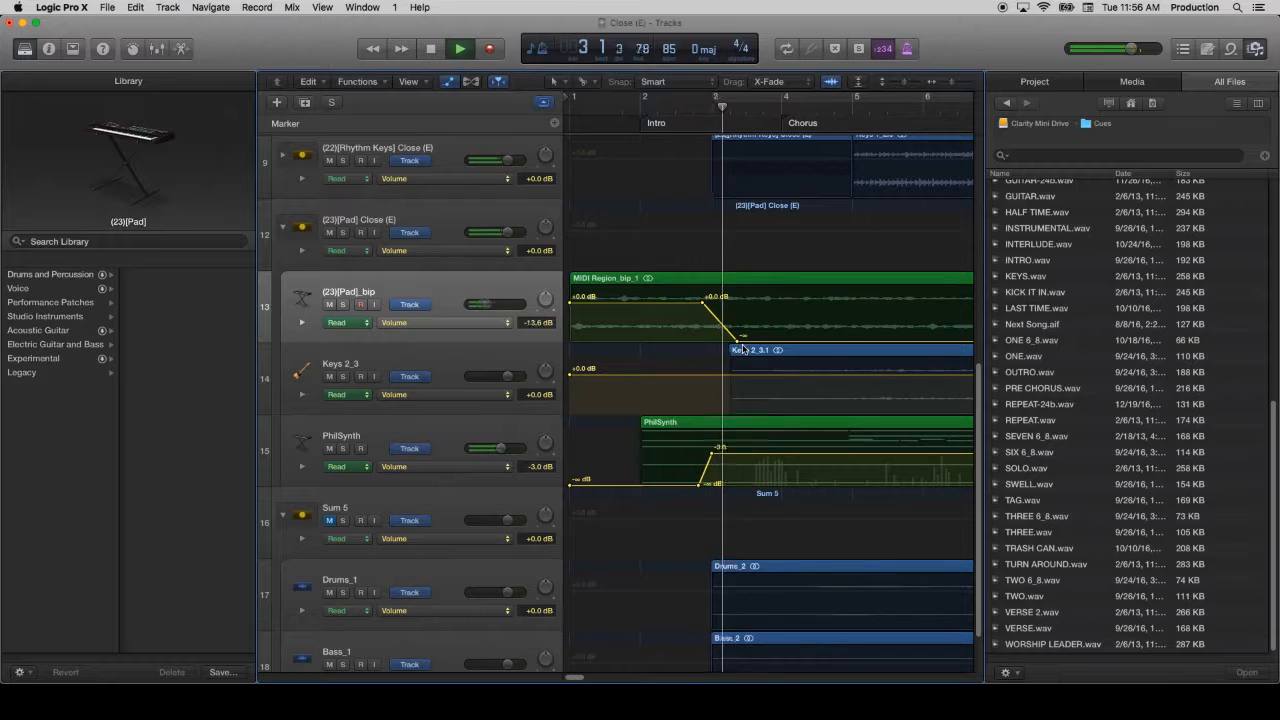
Step: Move both points of the (23)[Pad]_bip fade-out slightly earlier and play the crossfade from about bar 2
{"action": "key", "text": "space"}
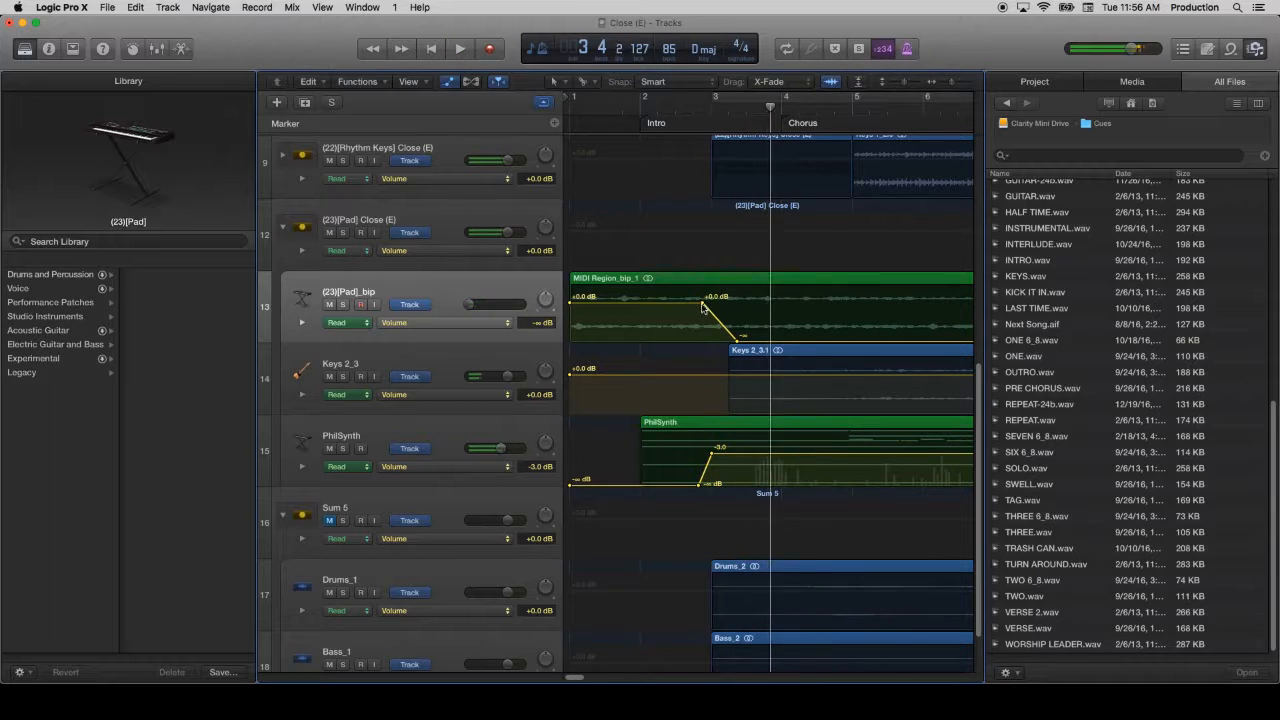
{"action": "left_click_drag", "start_coordinate": [706, 298], "coordinate": [698, 300]}
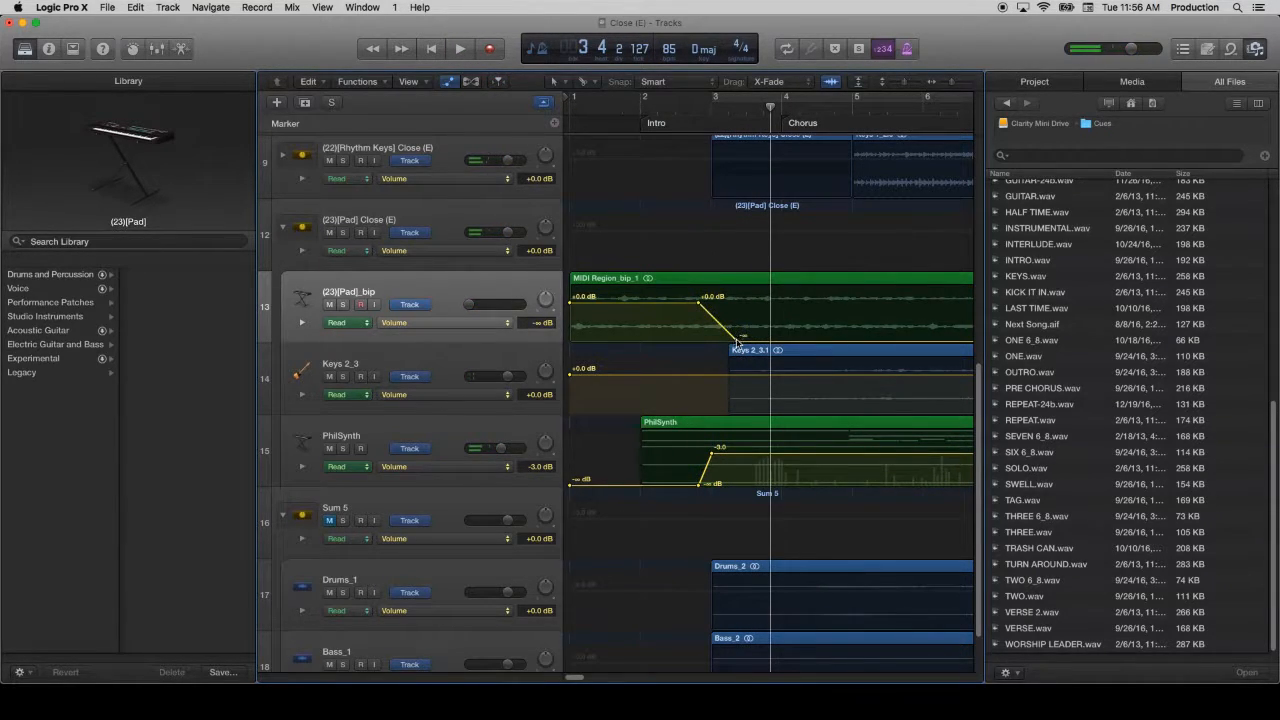
{"action": "left_click", "coordinate": [634, 104]}
{"action": "key", "text": "space"}
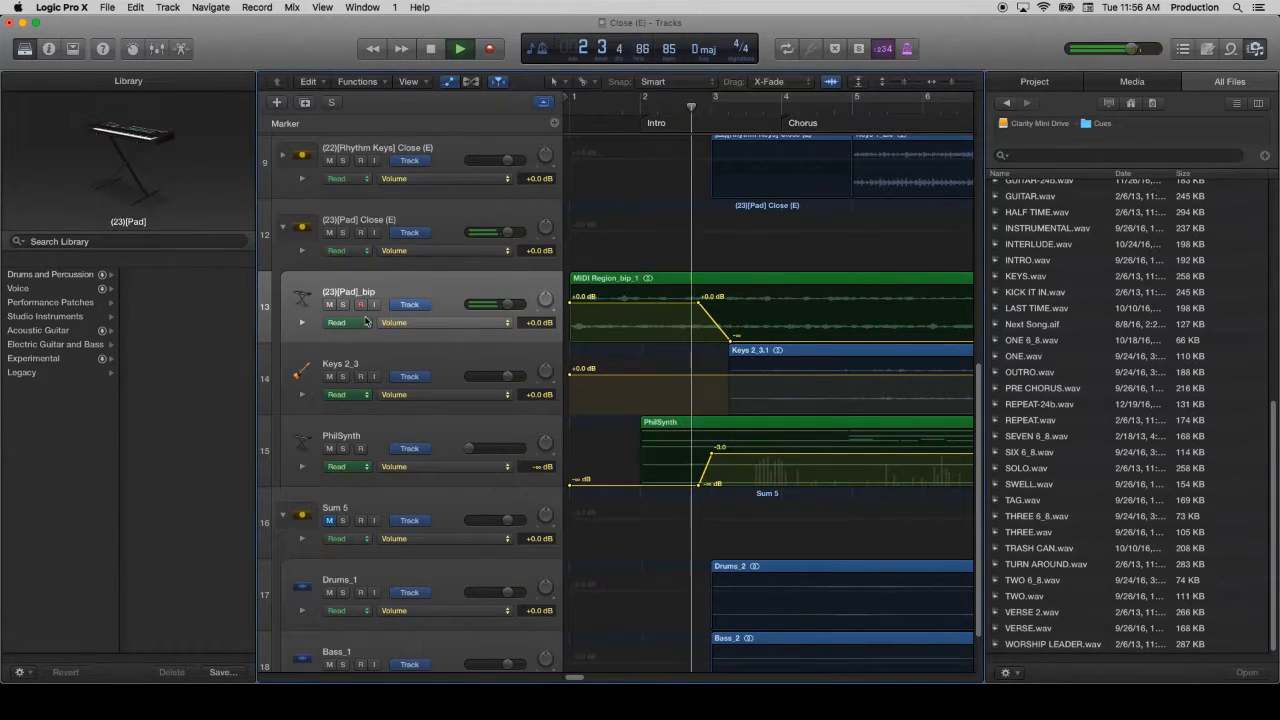
Step: Solo the (23)[Pad] Close (E) track stack and replay its crossfade from around bar 2
{"action": "left_click", "coordinate": [343, 232]}
{"action": "left_click", "coordinate": [661, 101]}
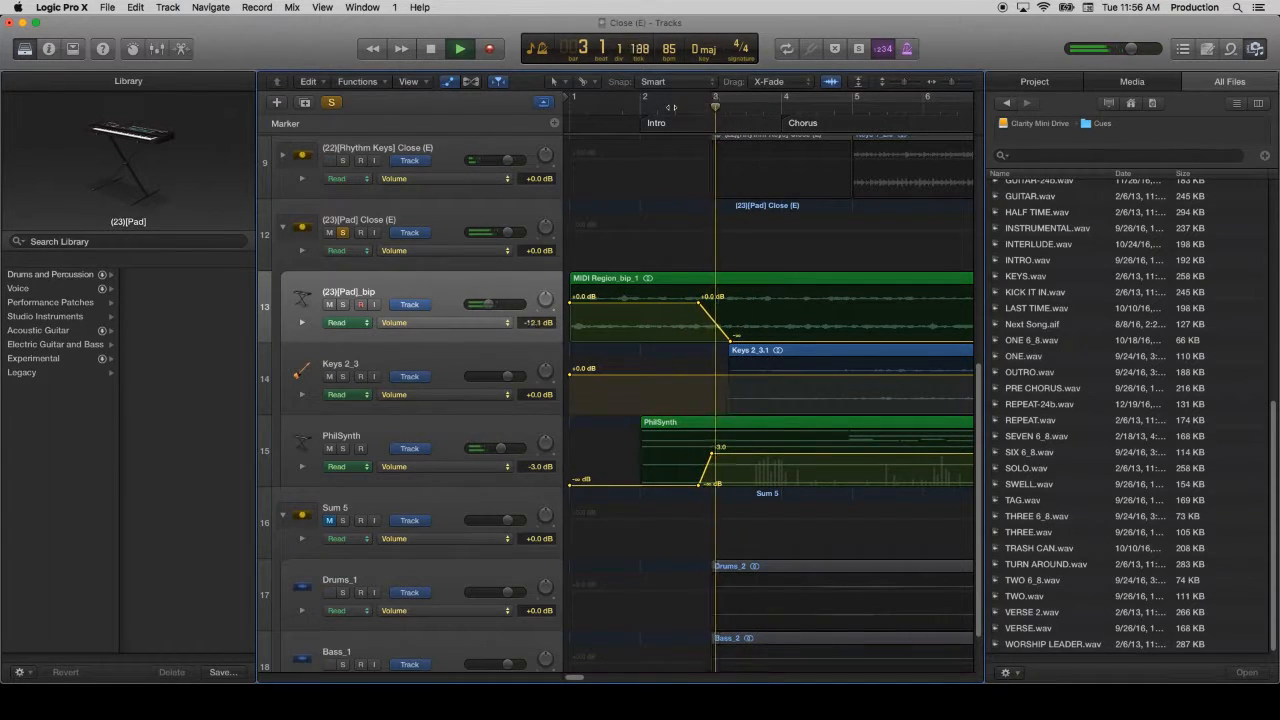
{"action": "left_click", "coordinate": [636, 104]}
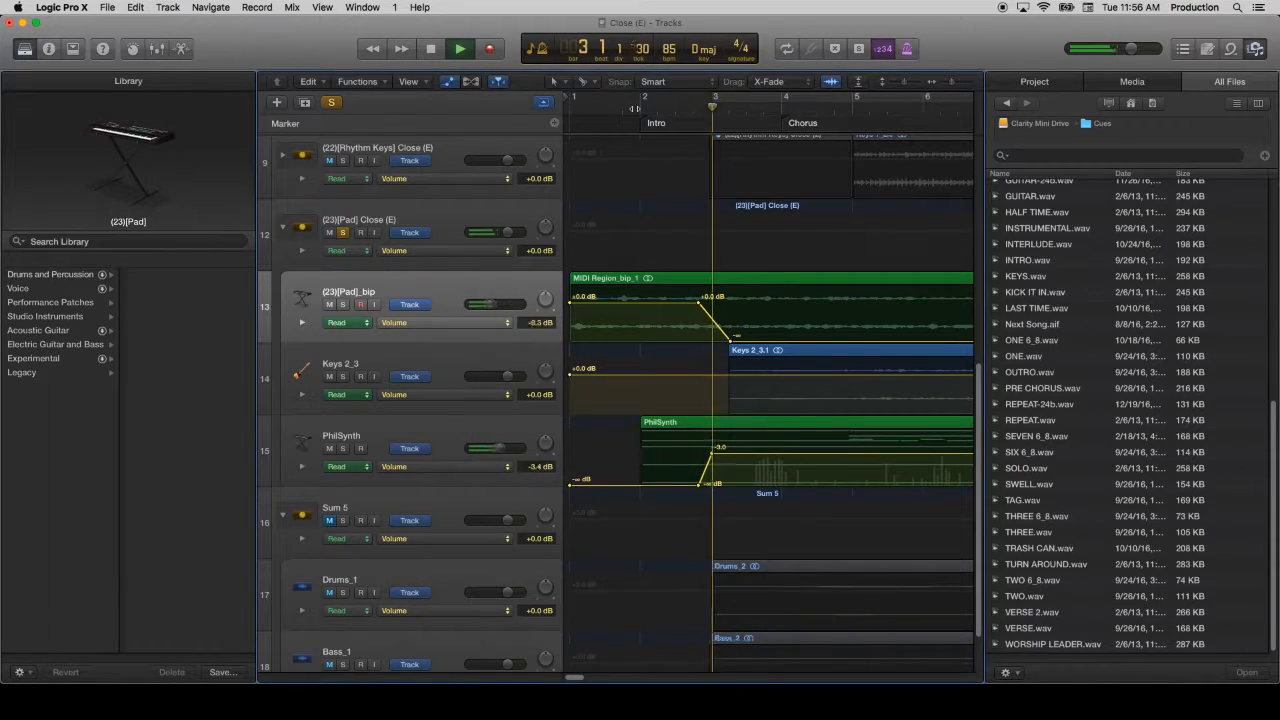
{"action": "key", "text": "space"}
Step: Create a marker at bar 1 and name it [START]
{"action": "left_click_drag", "start_coordinate": [592, 99], "coordinate": [581, 98]}
{"action": "key", "text": "c"}
{"action": "left_click", "coordinate": [600, 110]}
{"action": "key", "text": "Return"}
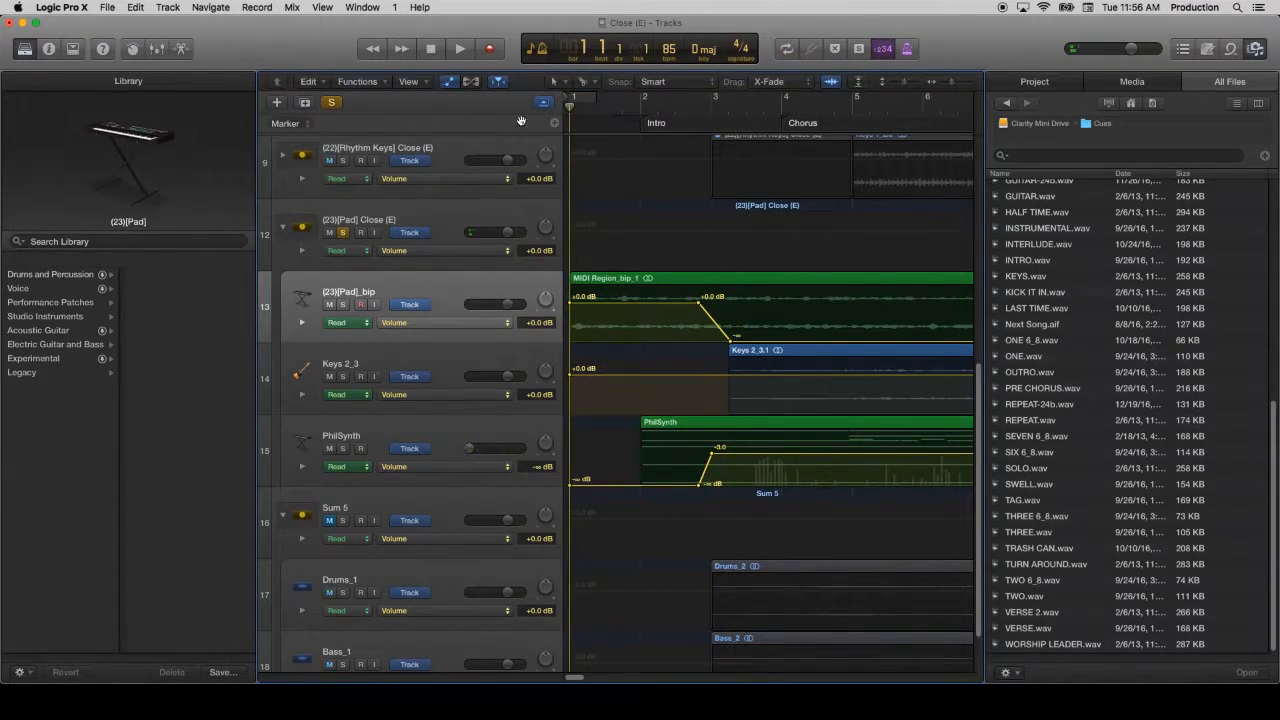
{"action": "left_click", "coordinate": [554, 122]}
{"action": "double_click", "coordinate": [603, 123]}
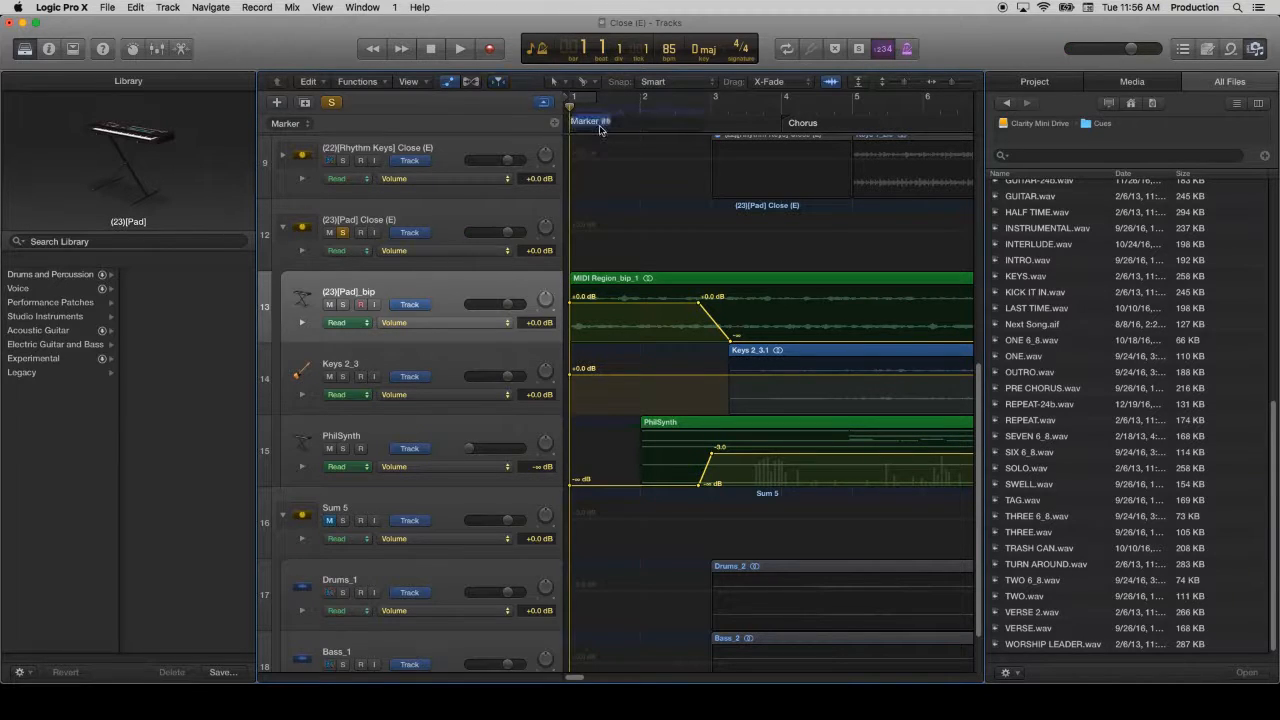
{"action": "key", "text": "BackSpace"}
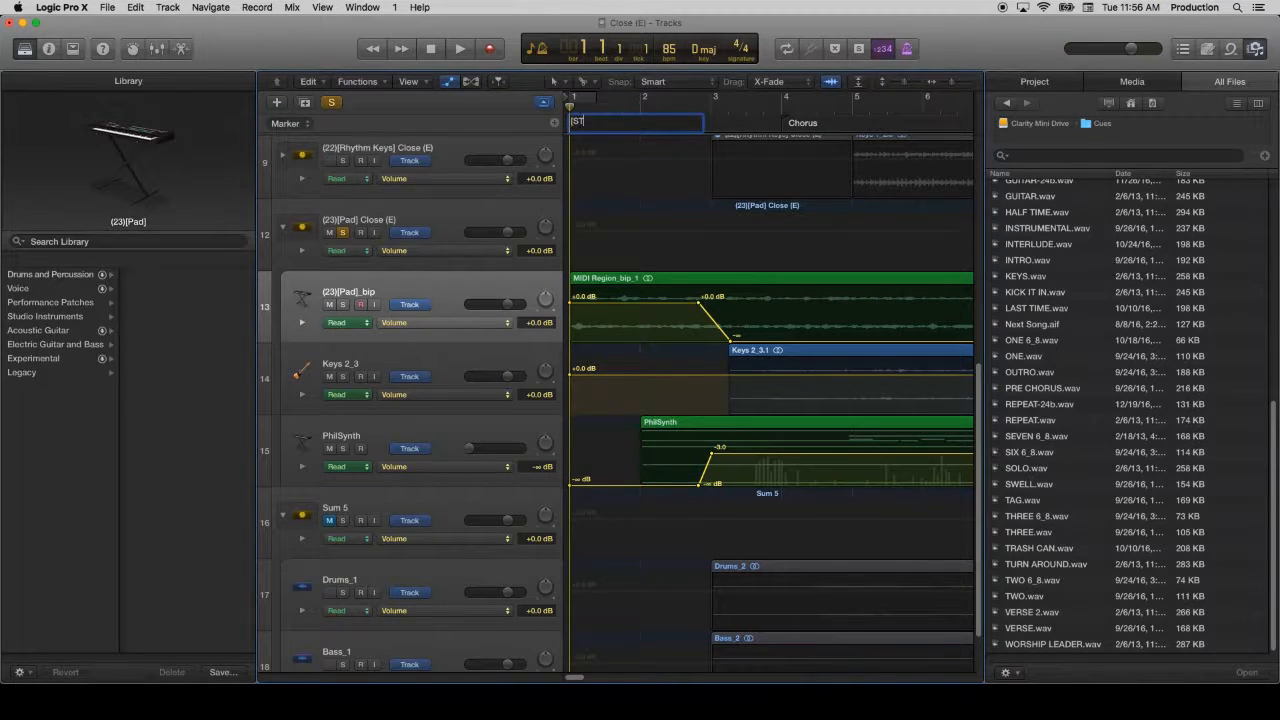
{"action": "key", "text": "Return"}
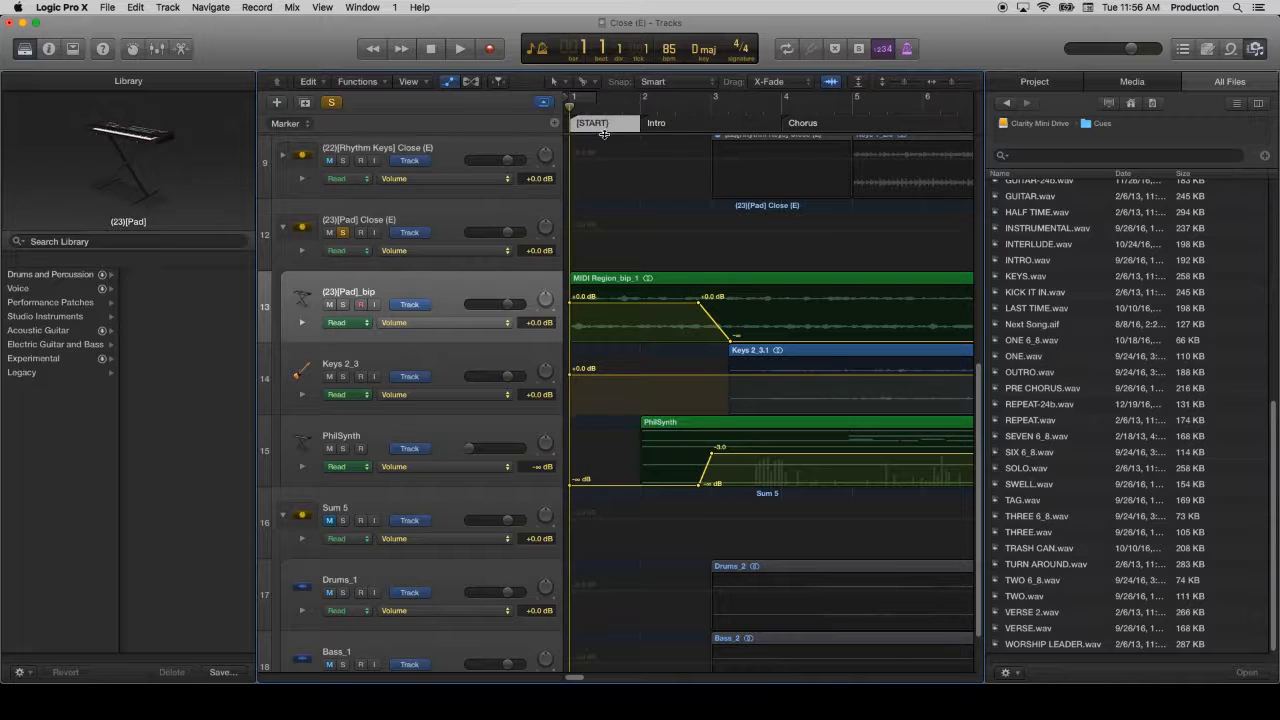
{"action": "double_click", "coordinate": [621, 125]}
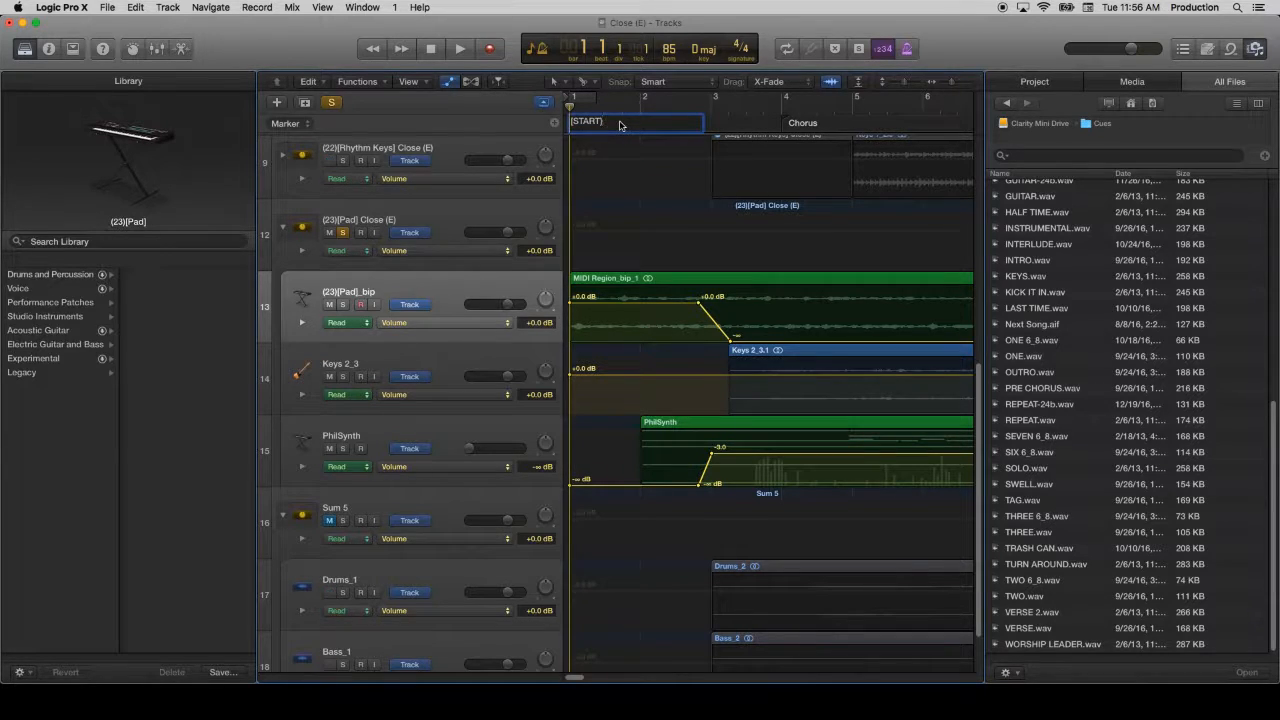
{"action": "key", "text": "Return"}
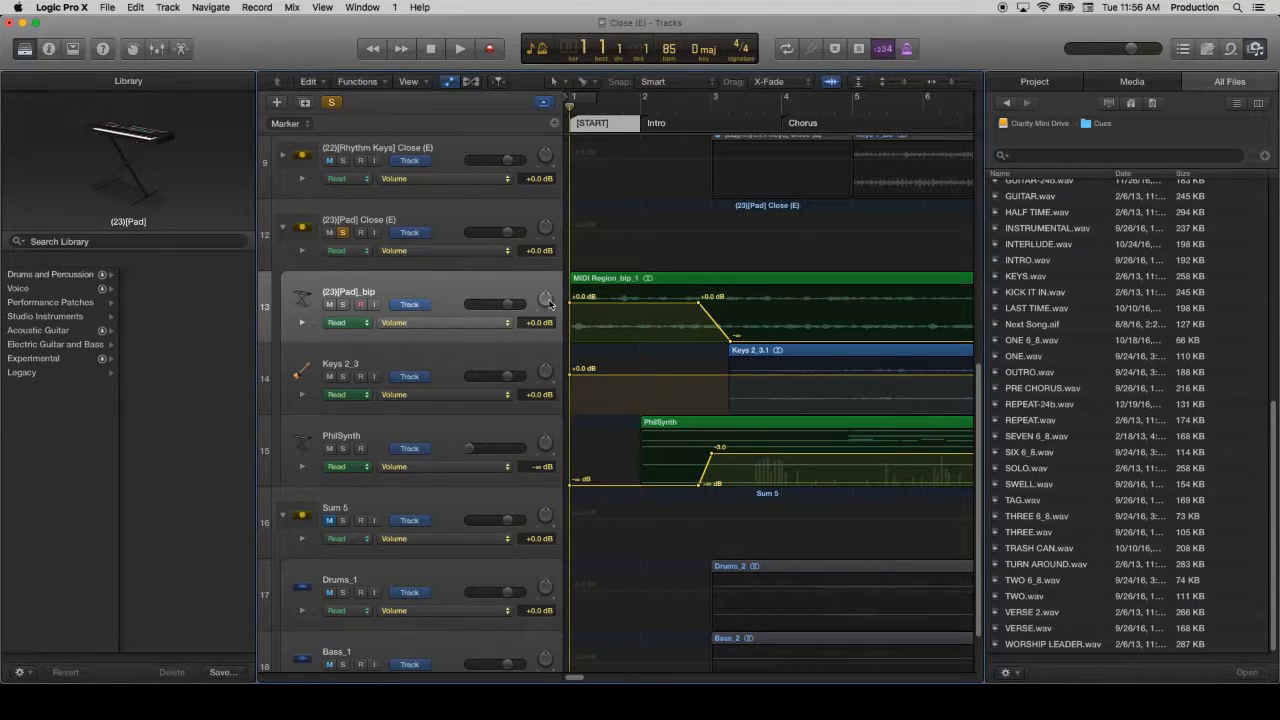
Step: Check the tracks' region ends around bar 114, then collapse the (23)[Pad] Close (E) stack and clear its solo
{"action": "left_click", "coordinate": [454, 286]}
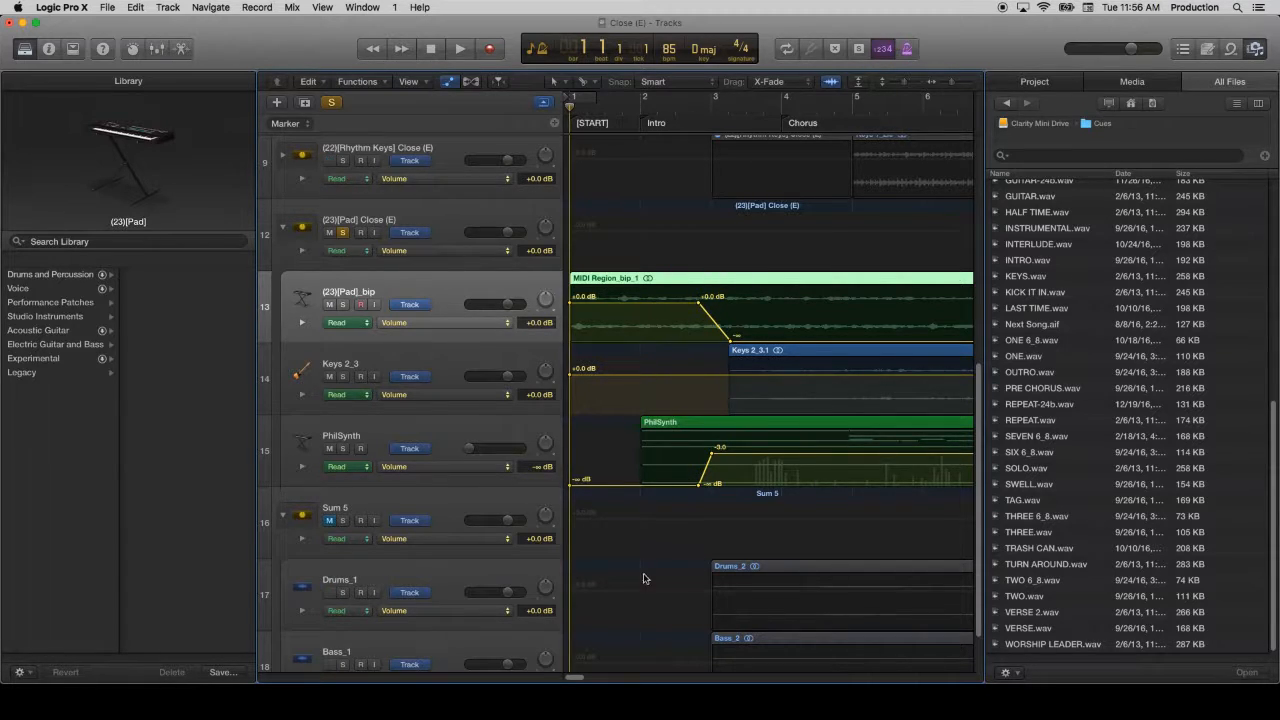
{"action": "mouse_move", "coordinate": [575, 678]}
{"action": "left_mouse_down"}
{"action": "mouse_move", "coordinate": [960, 675]}
{"action": "mouse_move", "coordinate": [927, 677]}
{"action": "mouse_move", "coordinate": [1055, 660]}
{"action": "left_mouse_up"}
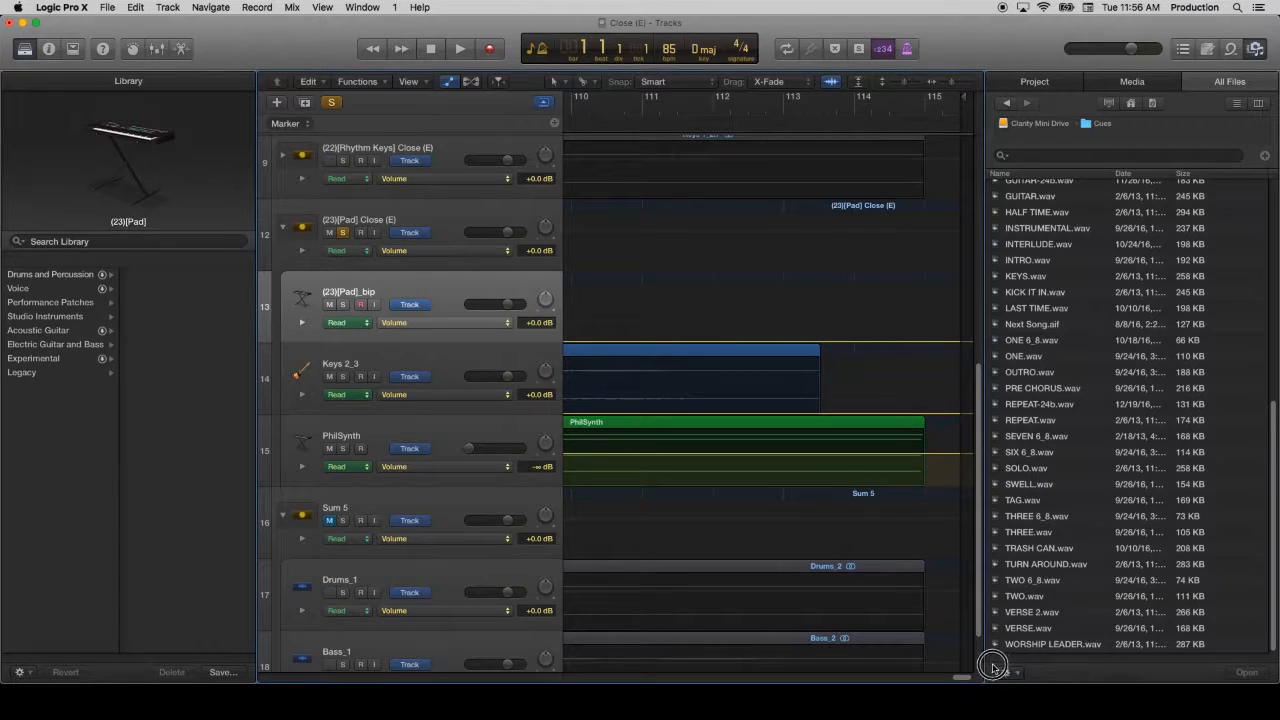
{"action": "scroll", "coordinate": [825, 409], "scroll_direction": "up", "scroll_amount": 1}
{"action": "scroll", "coordinate": [825, 409], "scroll_direction": "up", "scroll_amount": 5}
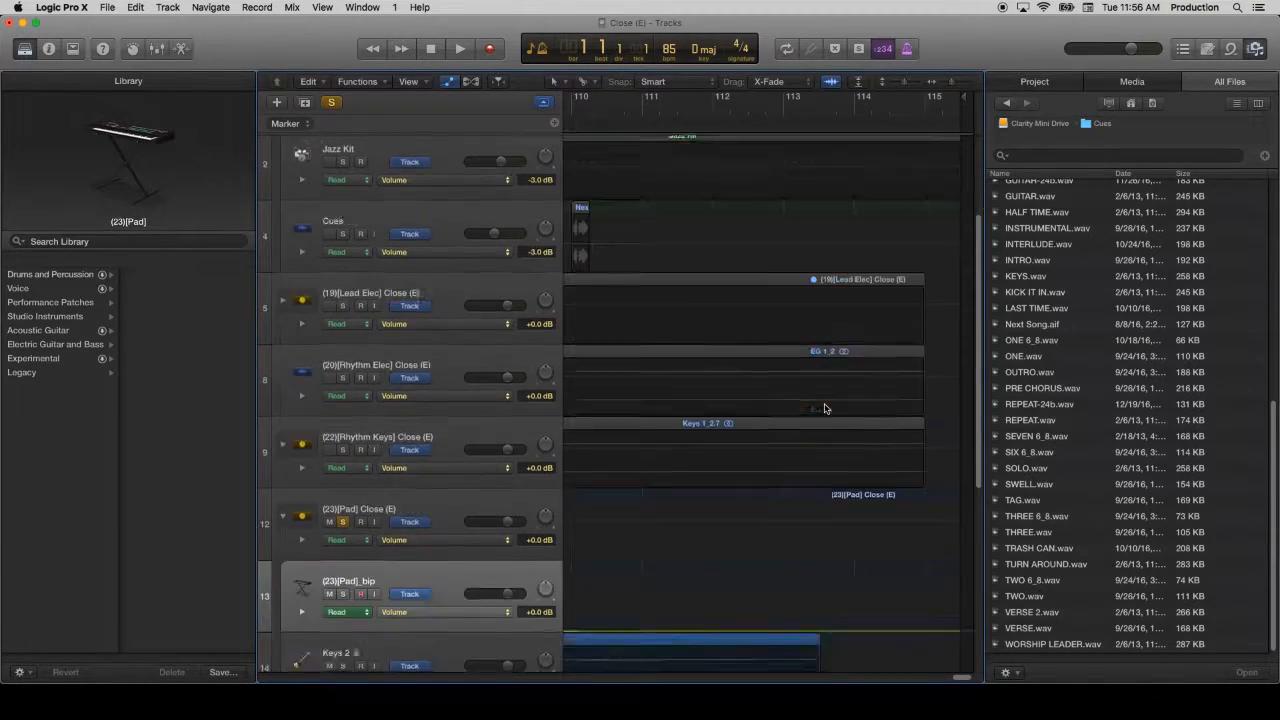
{"action": "scroll", "coordinate": [825, 409], "scroll_direction": "down", "scroll_amount": 8}
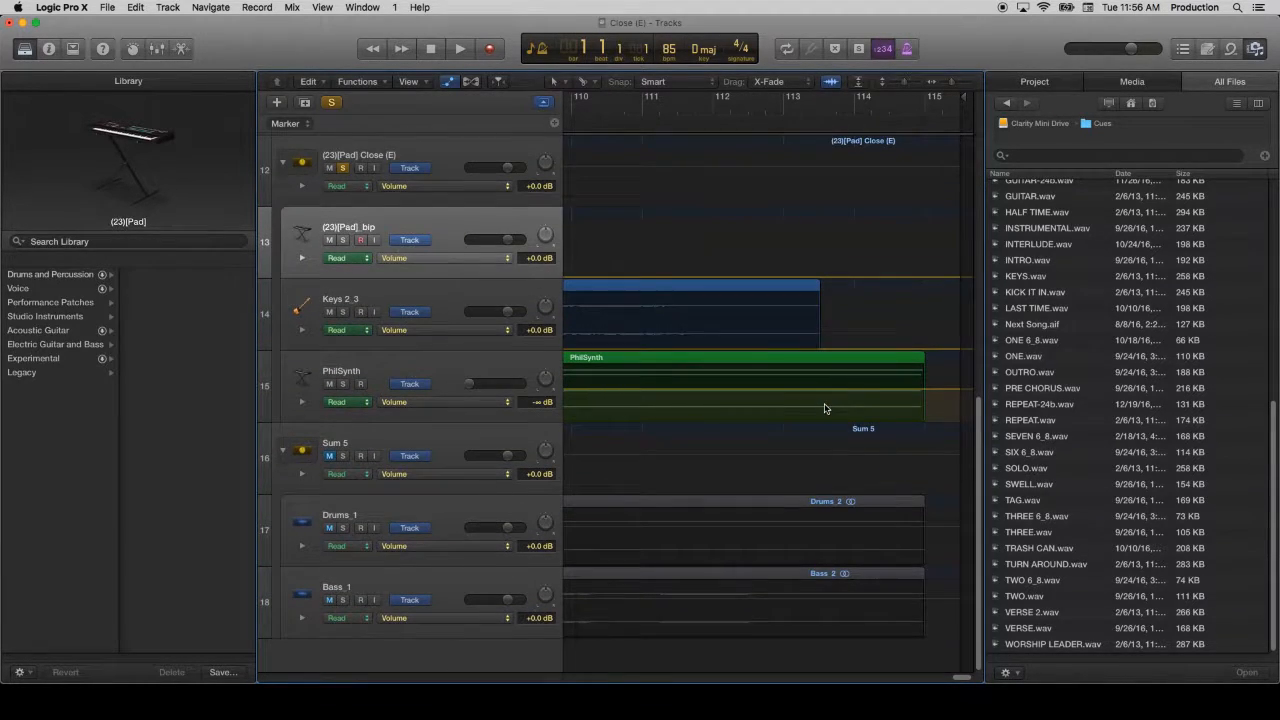
{"action": "left_click", "coordinate": [283, 164]}
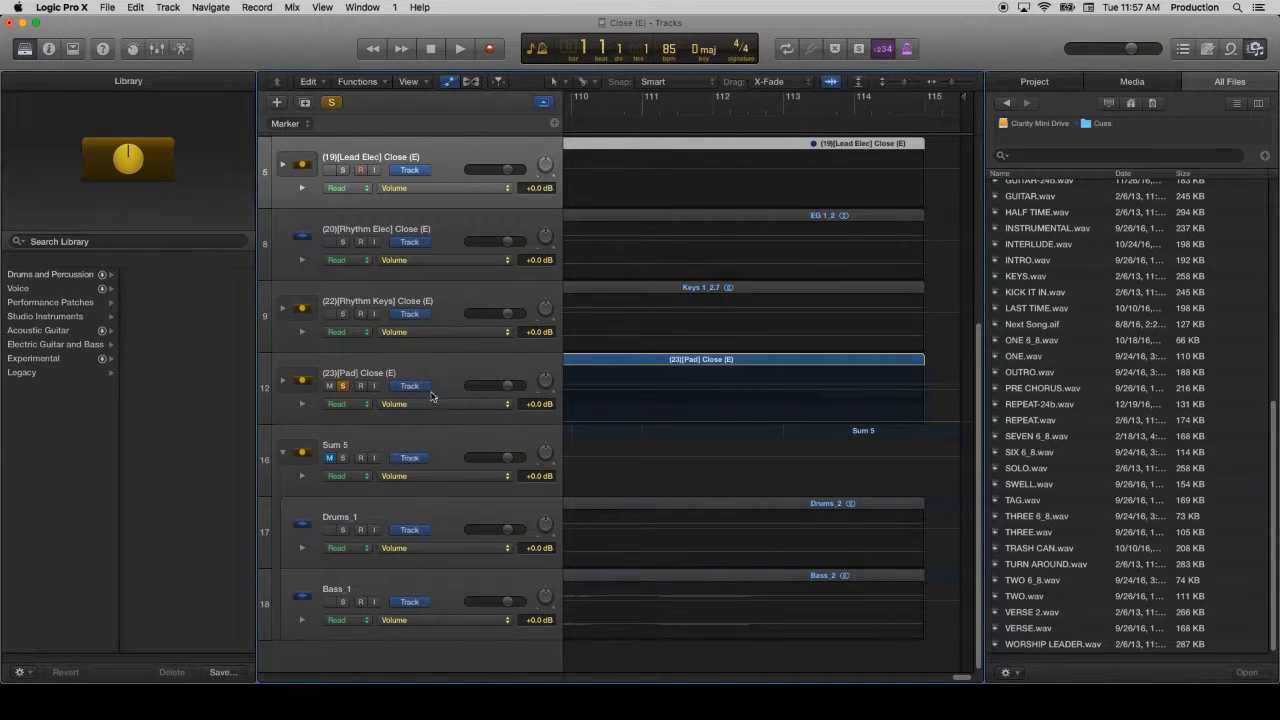
{"action": "left_click", "coordinate": [333, 103]}
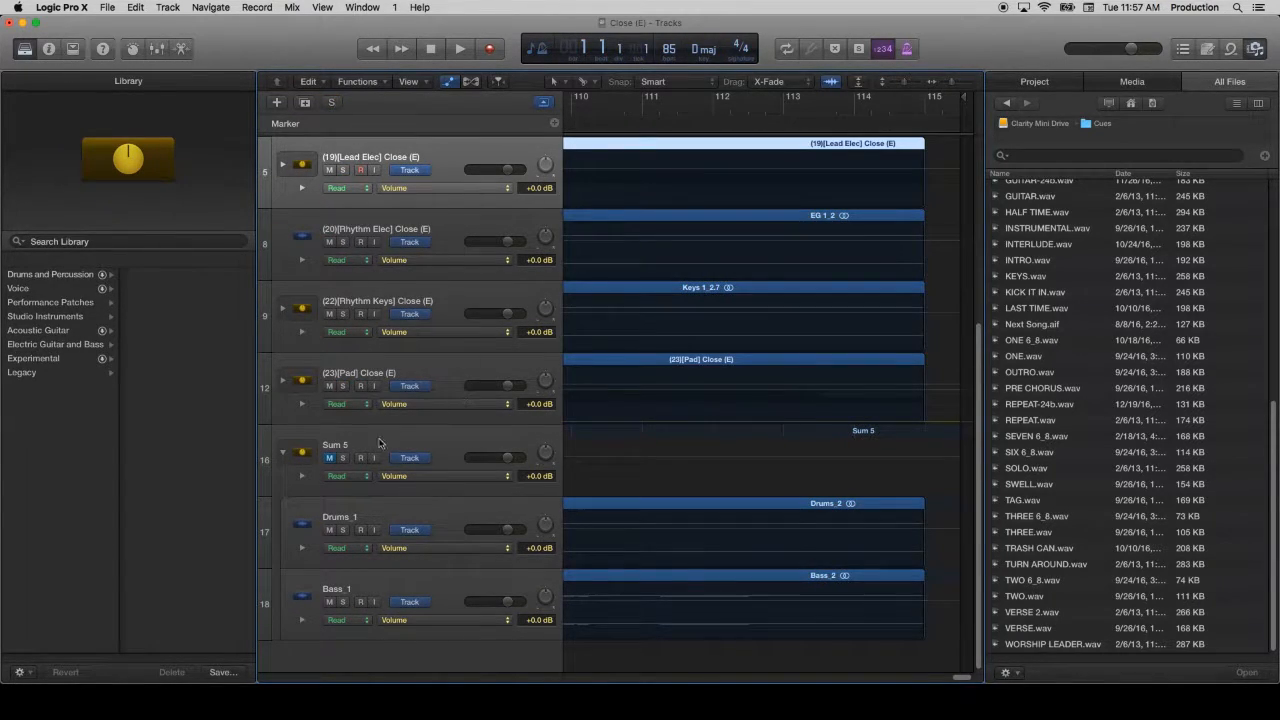
Step: Start exporting the (23)[Pad] Close (E) track as an audio file, with 01 Songs inside 03 Mainstage as the destination
{"action": "left_click", "coordinate": [446, 371]}
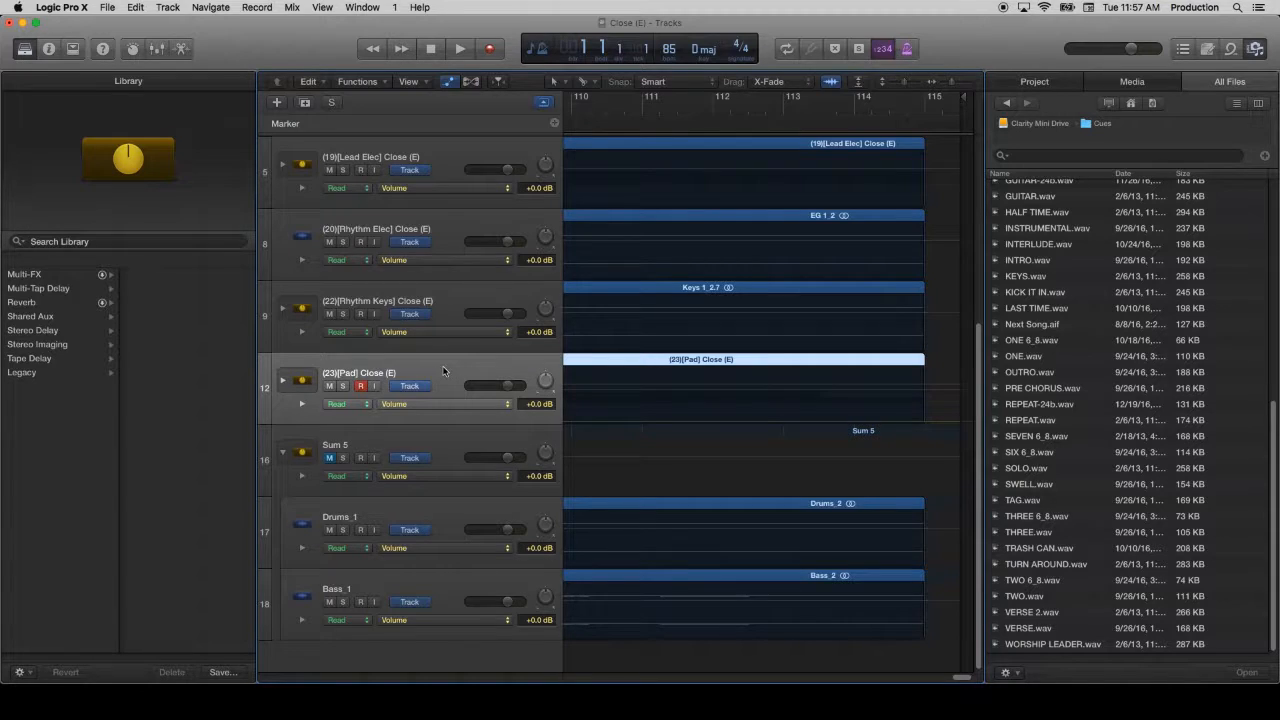
{"action": "key", "text": "super+e"}
{"action": "left_click", "coordinate": [607, 88]}
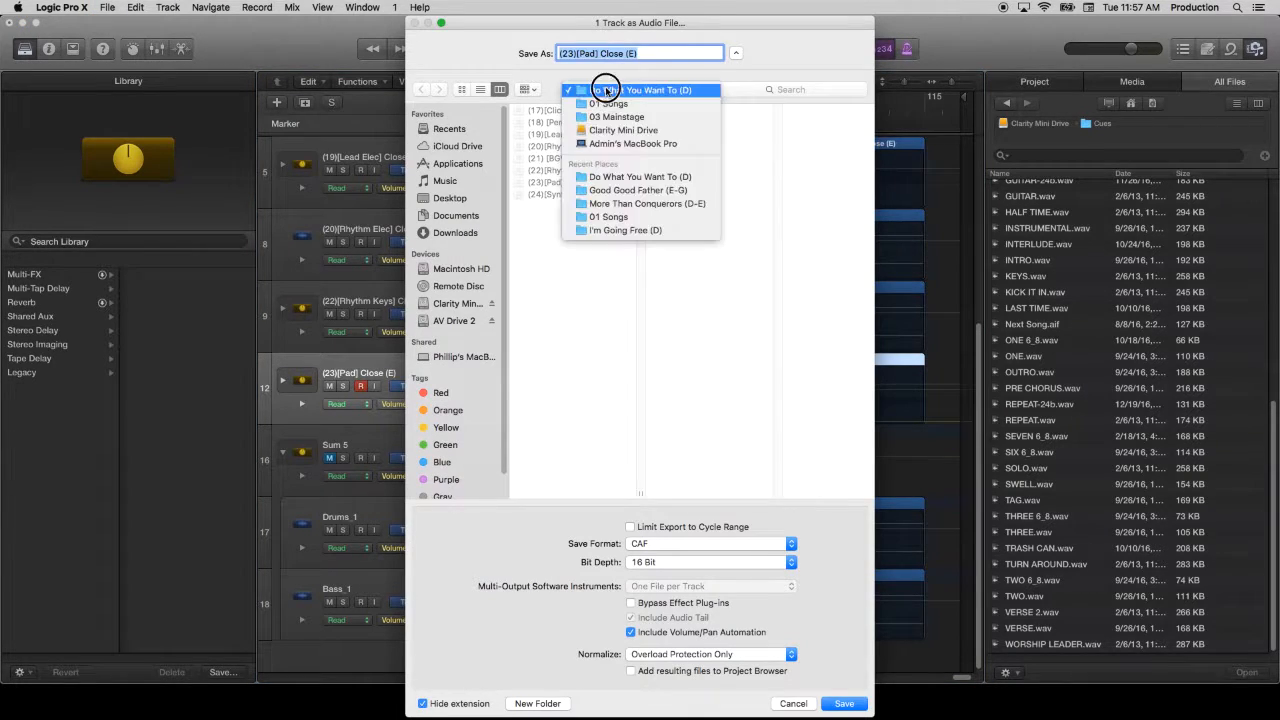
{"action": "left_click", "coordinate": [611, 103]}
{"action": "left_click", "coordinate": [640, 89]}
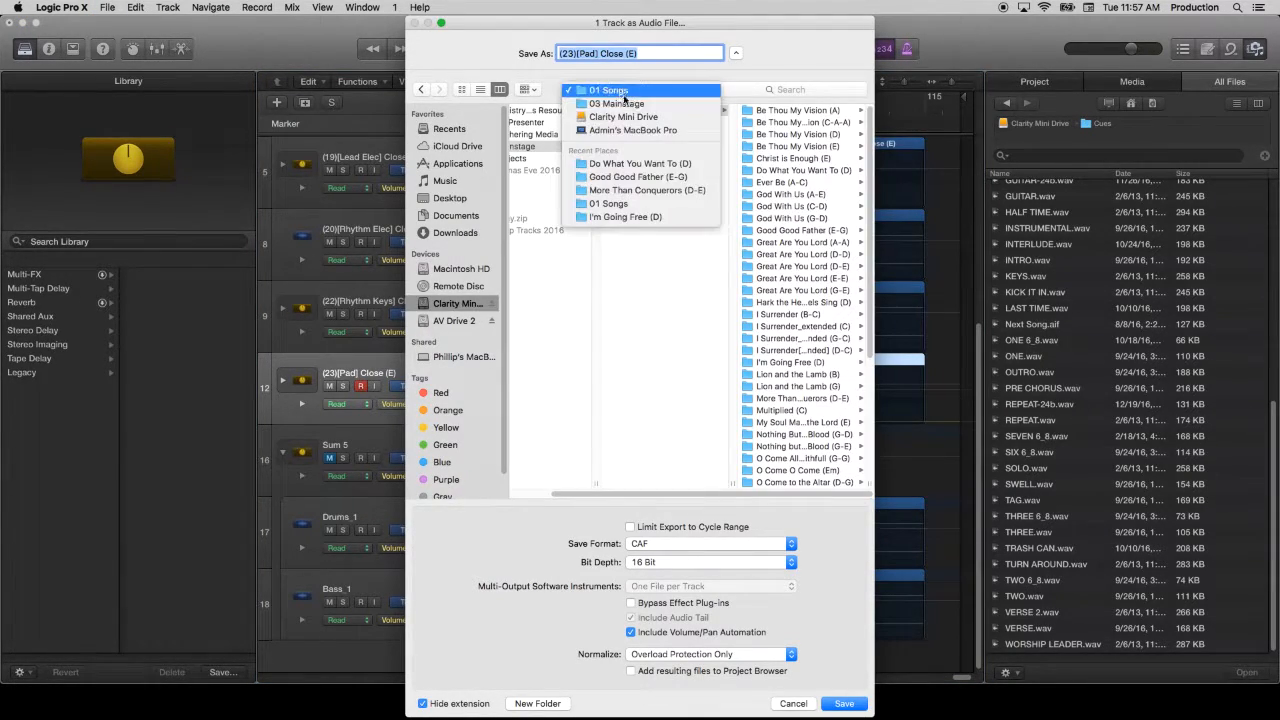
{"action": "left_click", "coordinate": [615, 103]}
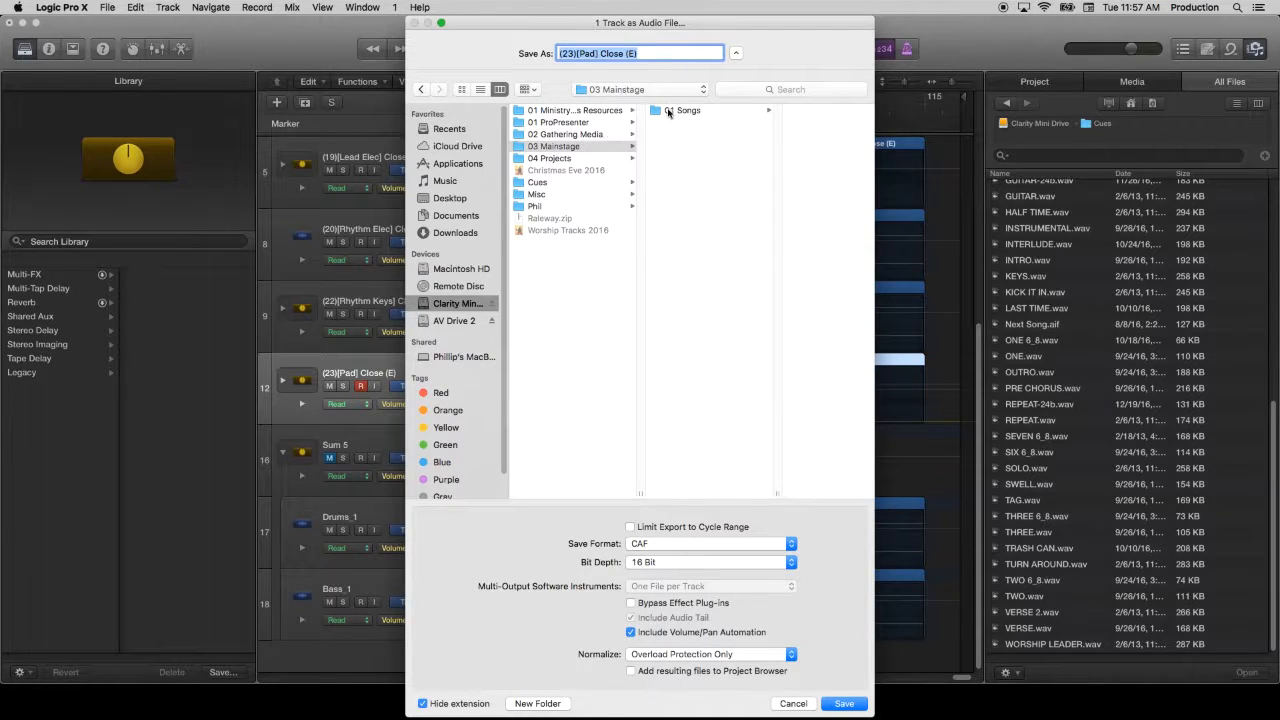
{"action": "left_click", "coordinate": [668, 111]}
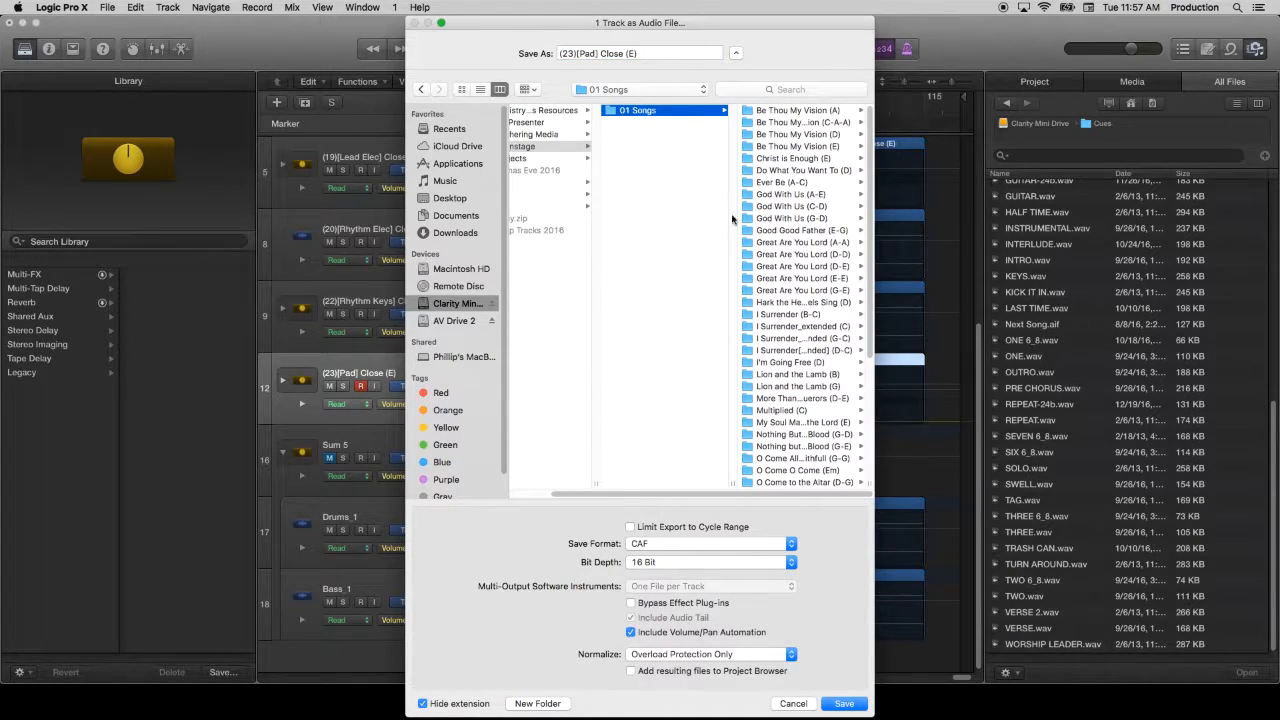
Step: Create a folder named Close (D-E) in 01 Songs and save the pad track's CAF export in it
{"action": "left_click", "coordinate": [549, 704]}
{"action": "type", "text": "Close (D-E"}
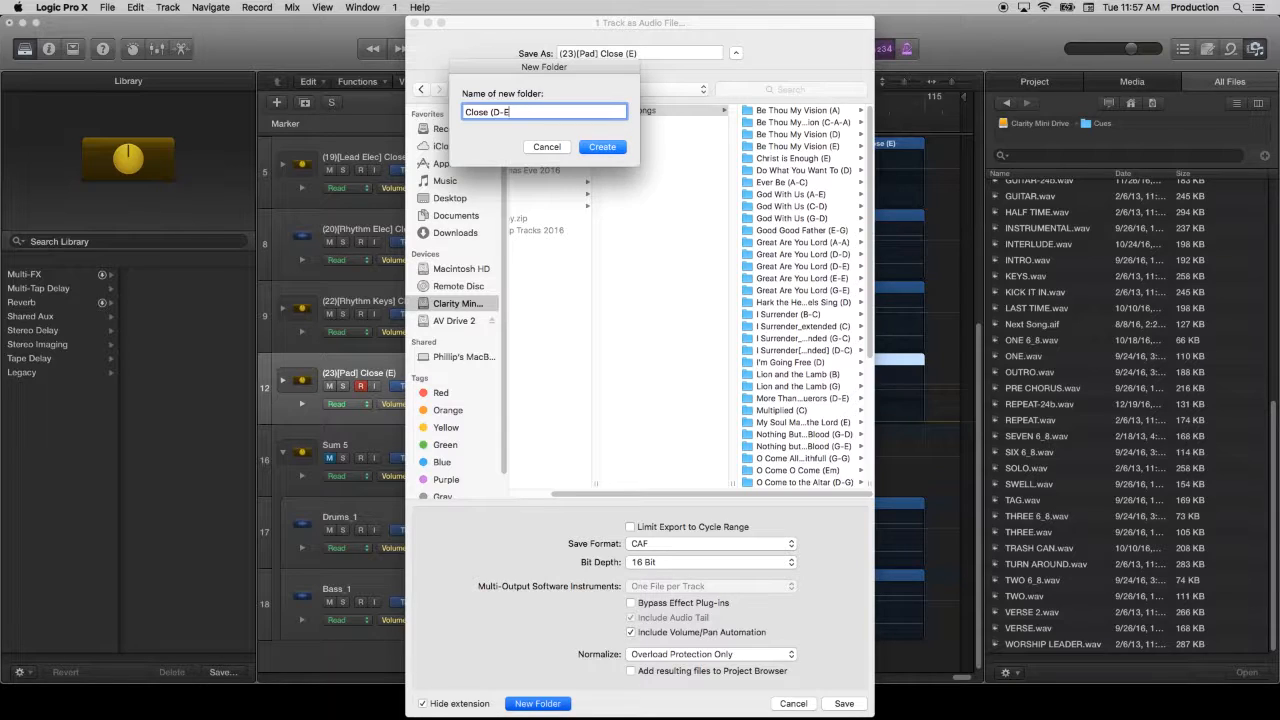
{"action": "left_click", "coordinate": [603, 147]}
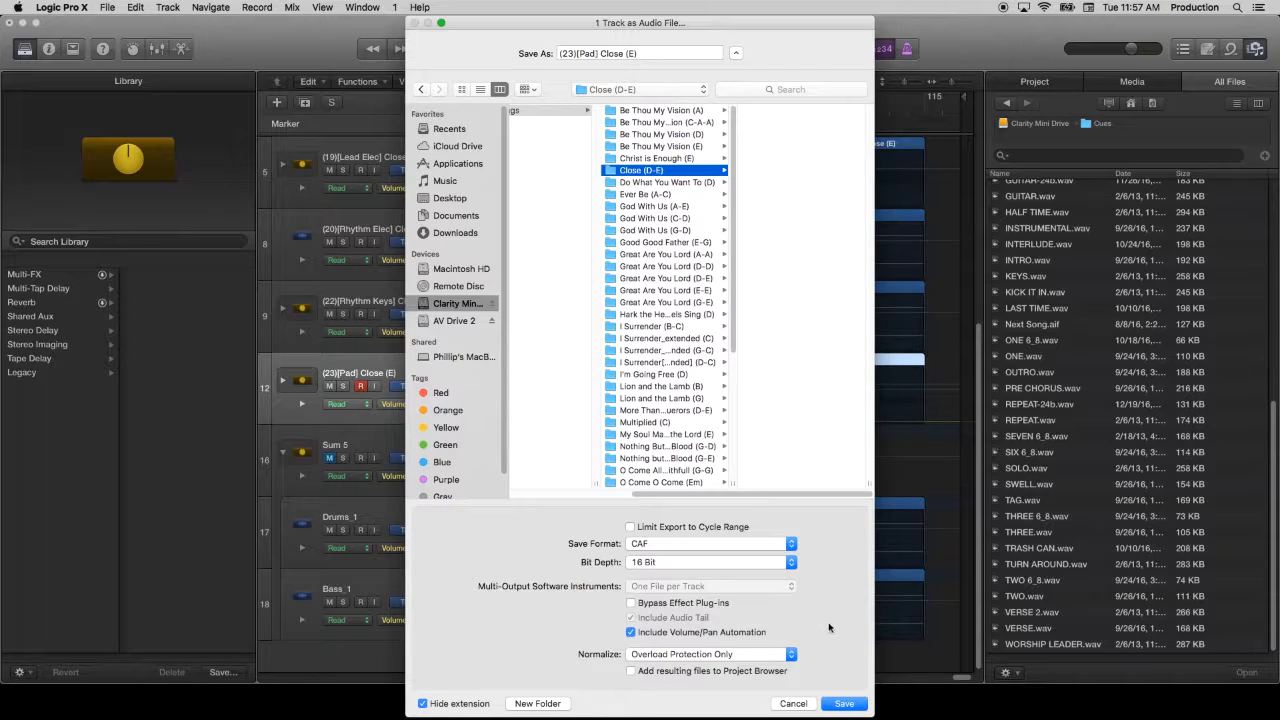
{"action": "left_click", "coordinate": [846, 705]}
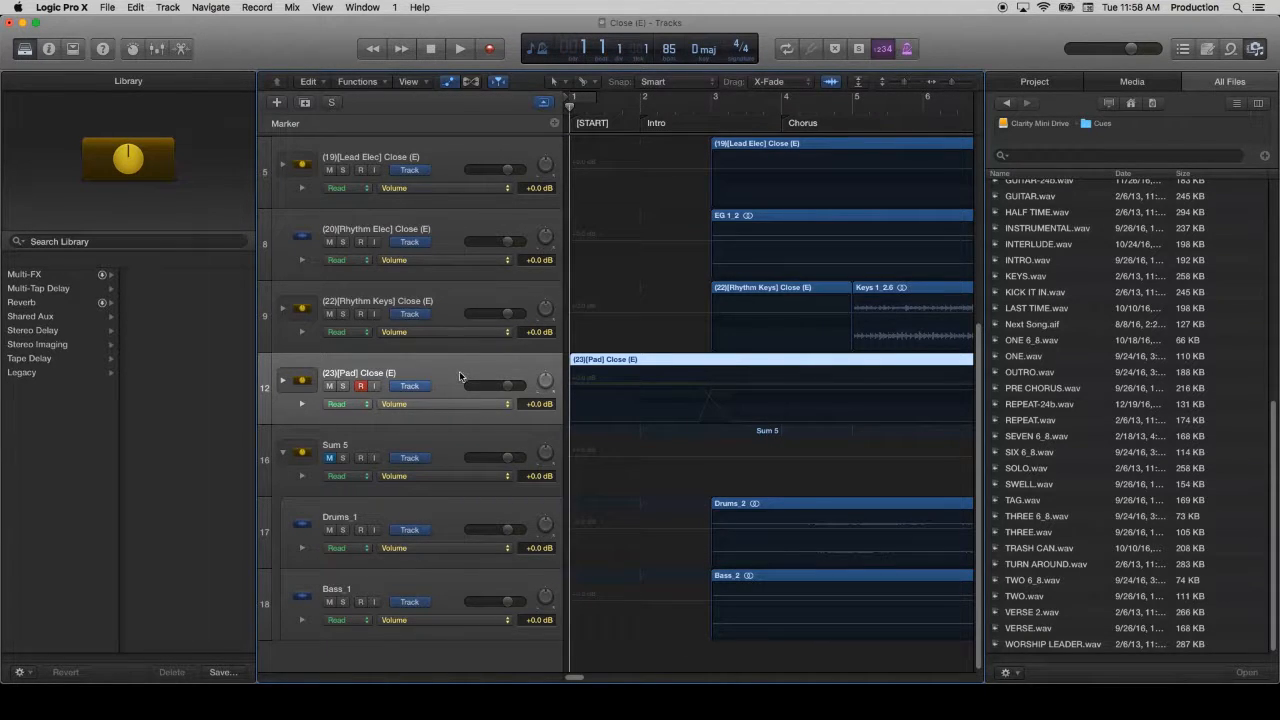
Step: Set the Cues track's volume to -6.0 dB and check the click and cue regions through the end of the song
{"action": "key", "text": "super+e"}
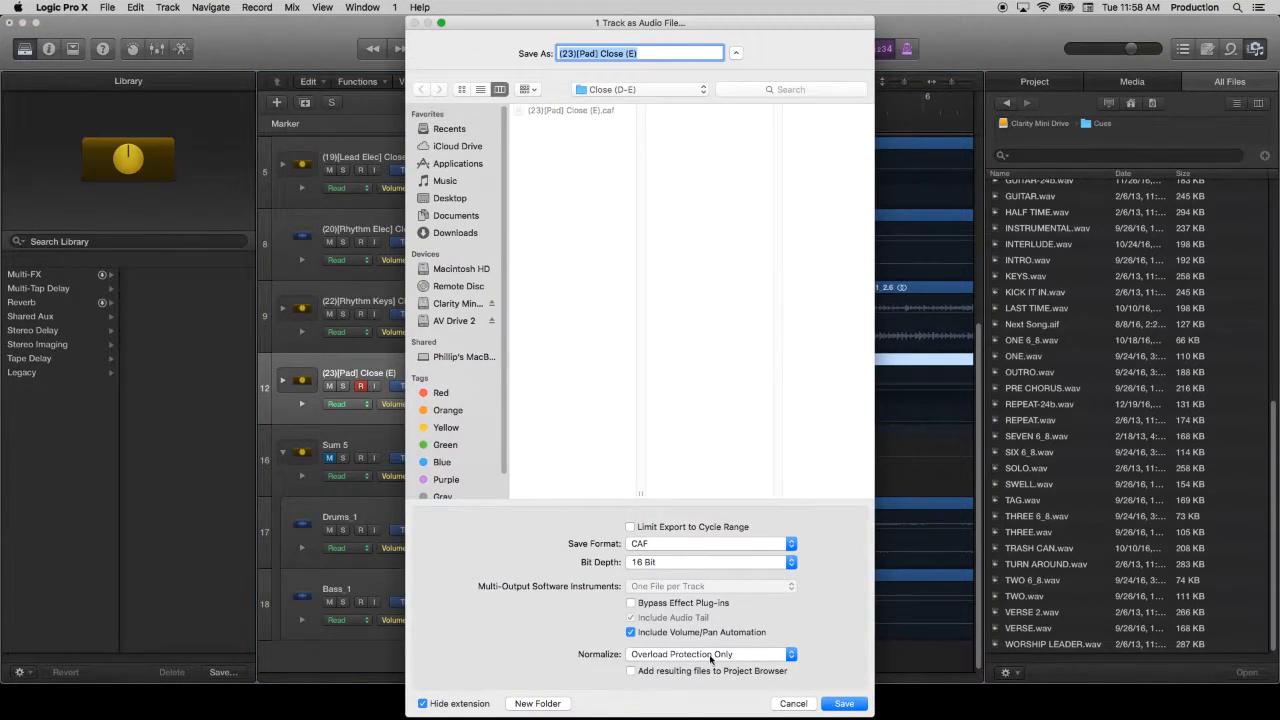
{"action": "left_click", "coordinate": [793, 703]}
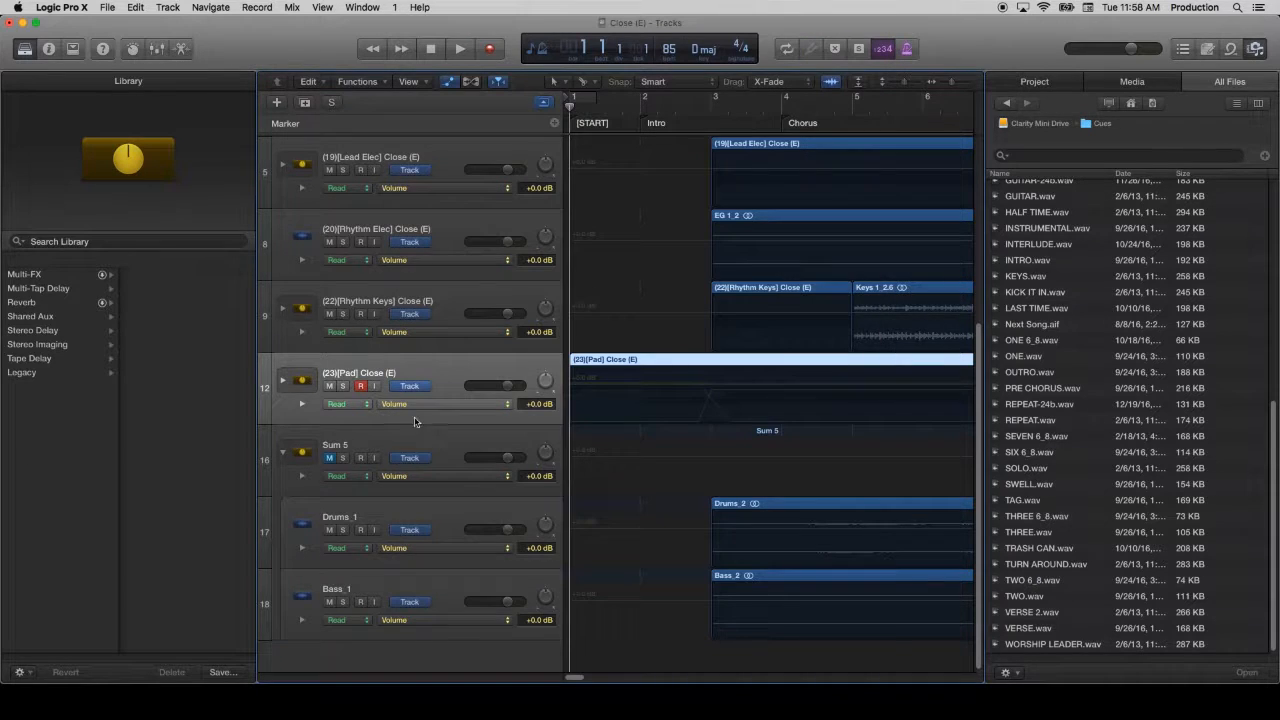
{"action": "scroll", "coordinate": [403, 358], "scroll_direction": "up", "scroll_amount": 4}
{"action": "left_click", "coordinate": [438, 141]}
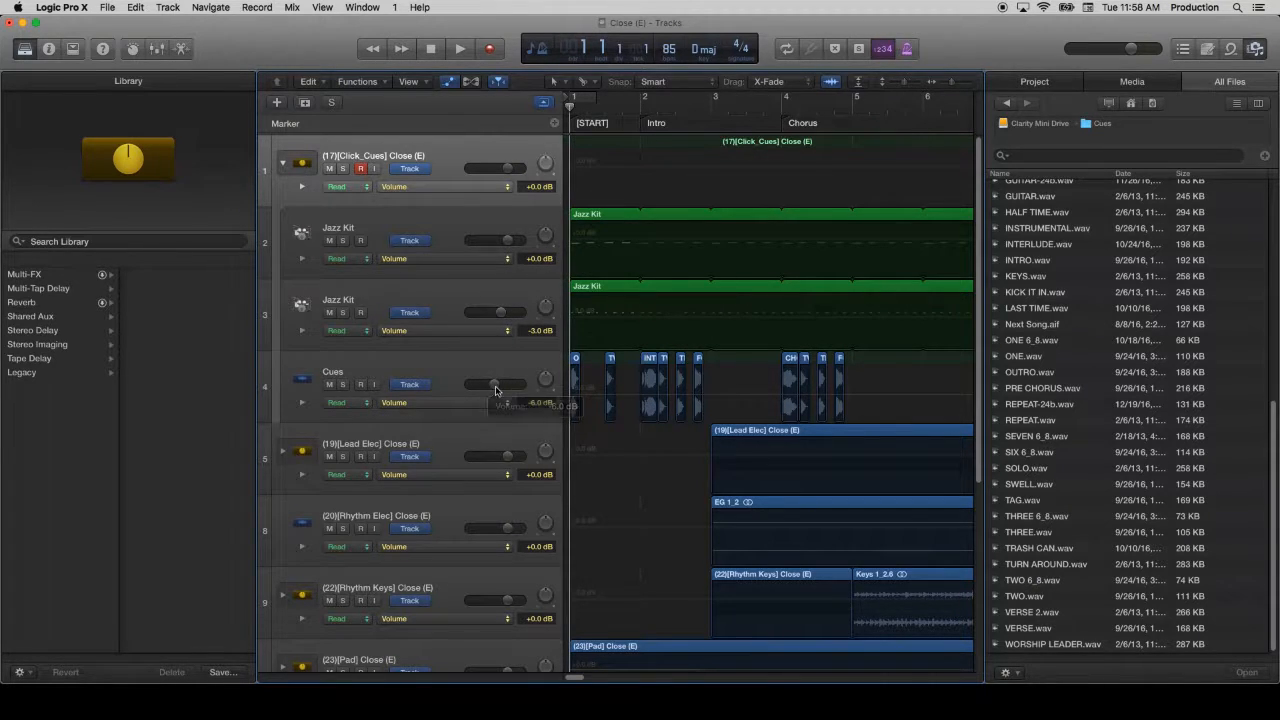
{"action": "left_click_drag", "start_coordinate": [578, 670], "coordinate": [955, 700]}
{"action": "left_click_drag", "start_coordinate": [953, 700], "coordinate": [3, 655]}
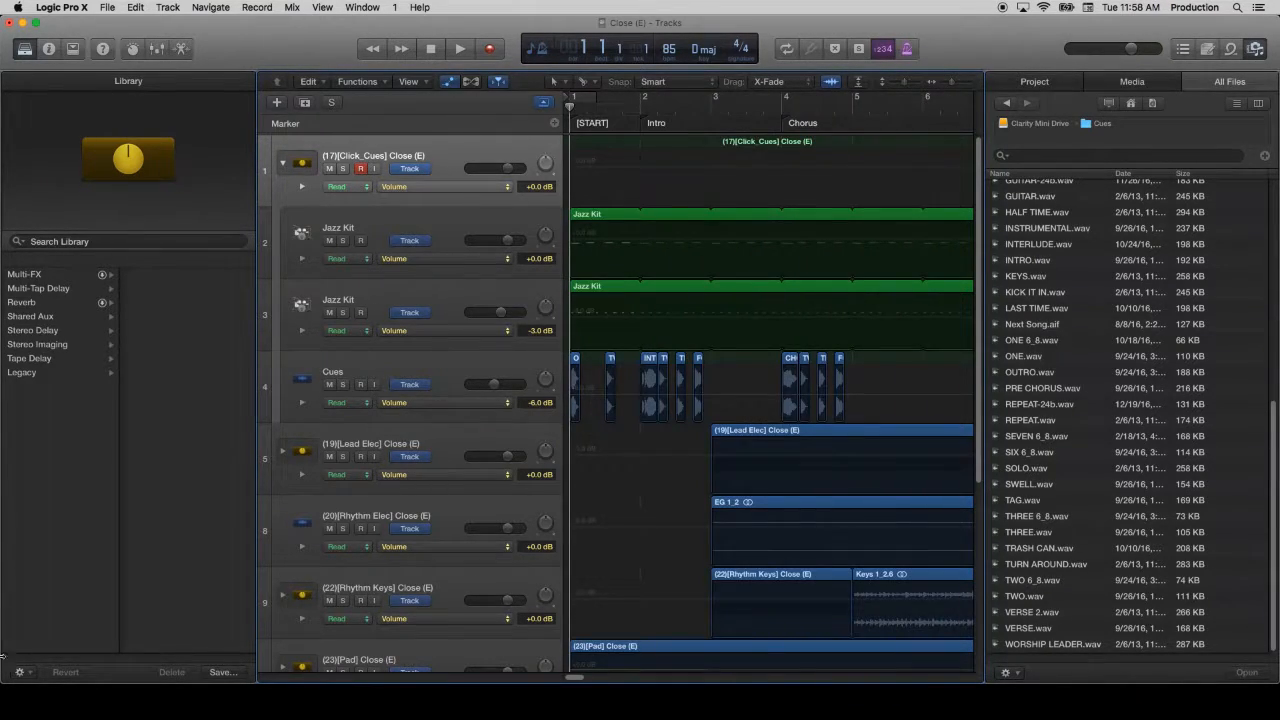
Step: Collapse the (17)[Click_Cues] Close (E) stack and export it as a CAF file to the Close (D-E) folder
{"action": "left_click", "coordinate": [283, 164]}
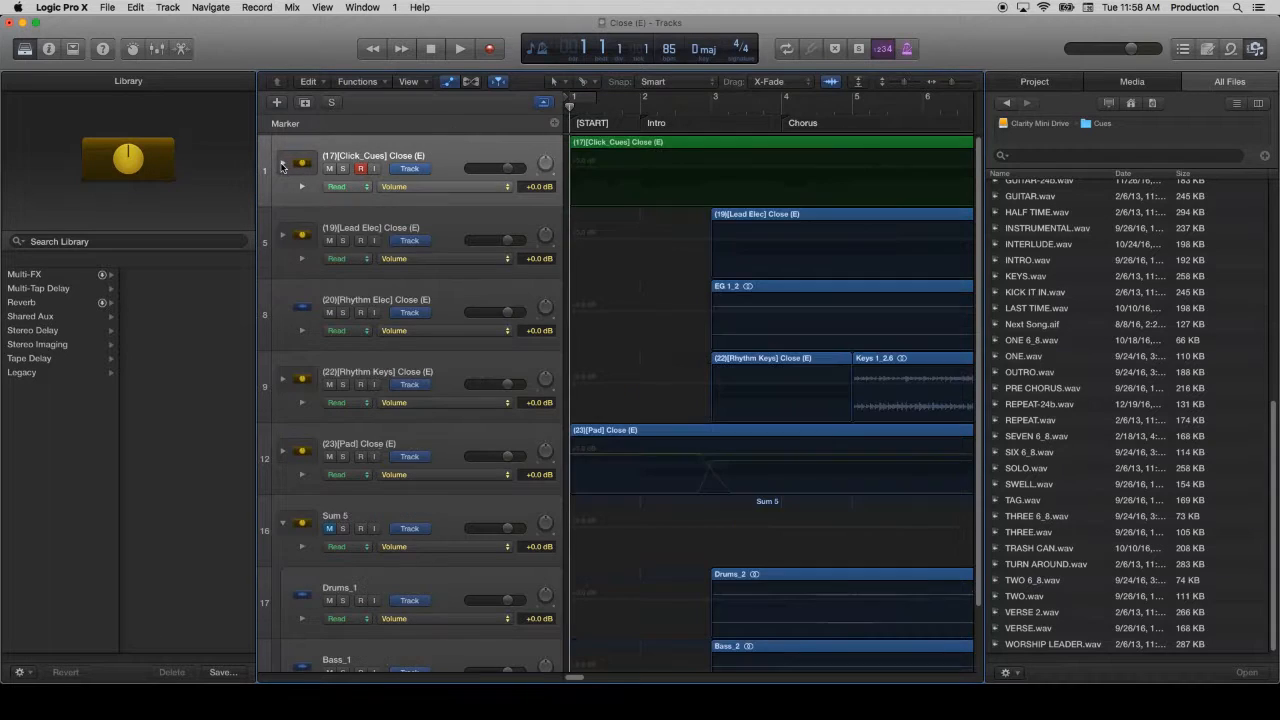
{"action": "left_click", "coordinate": [476, 157]}
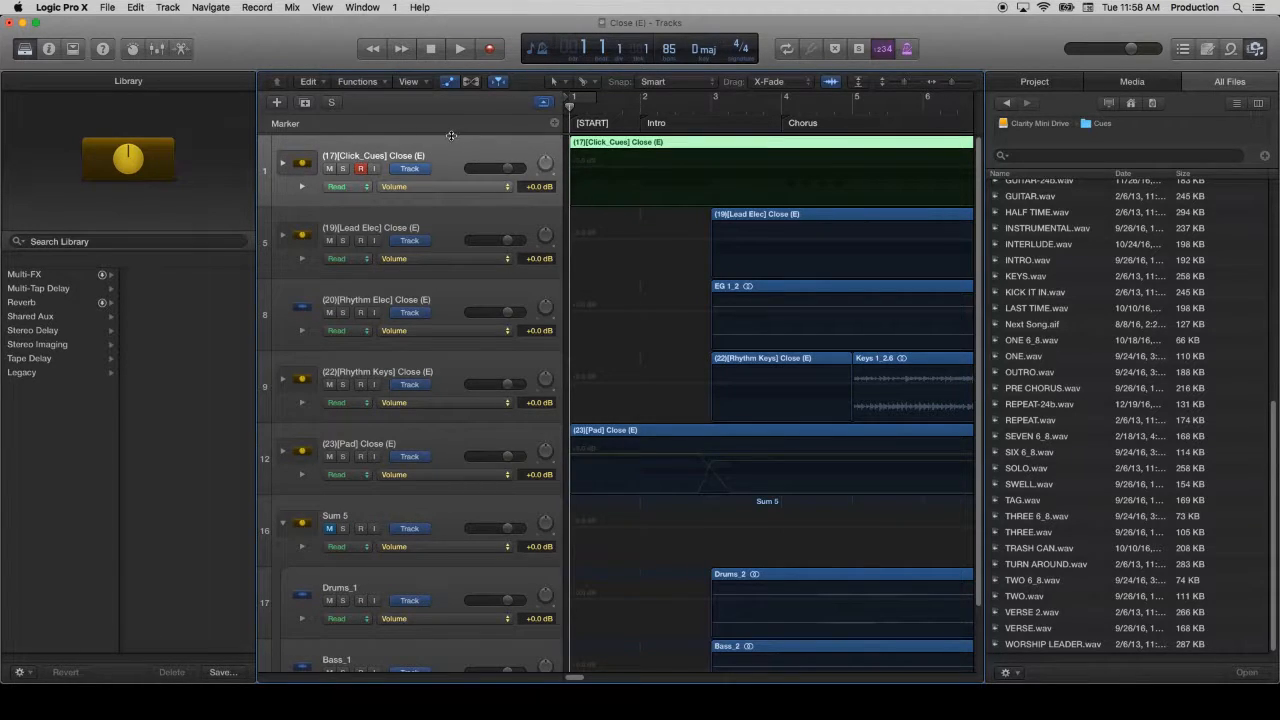
{"action": "key", "text": "super+e"}
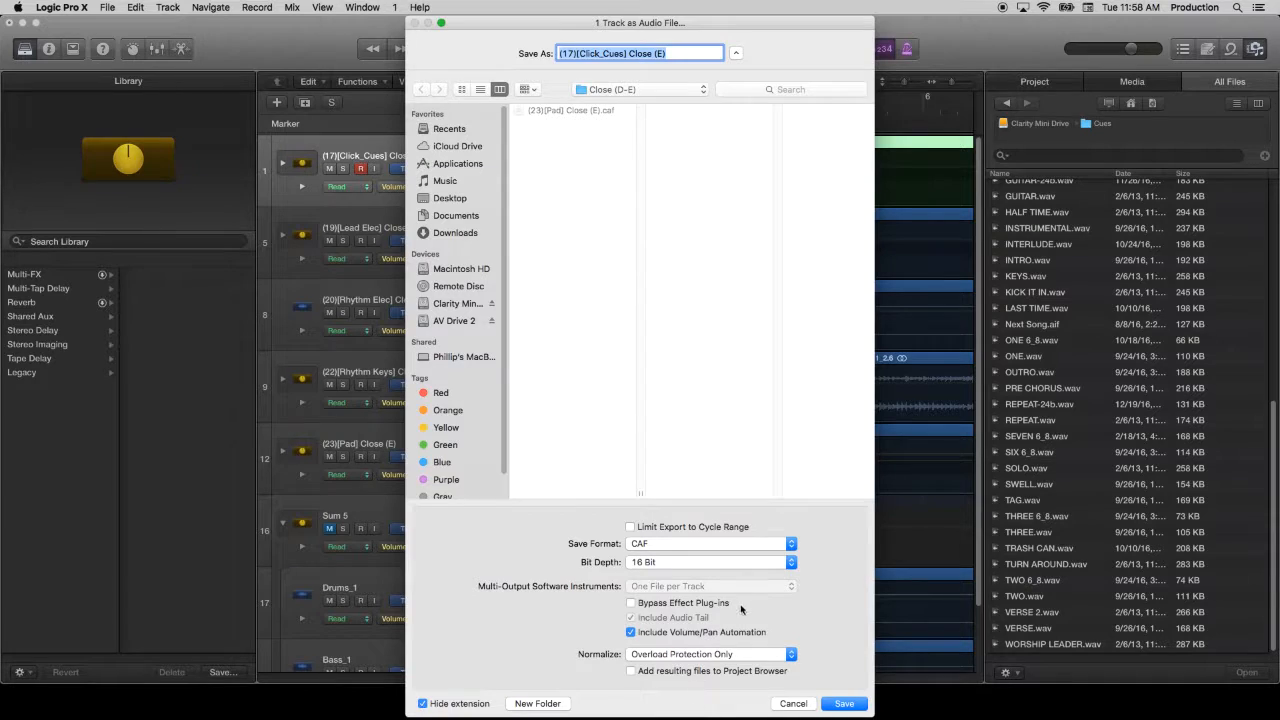
{"action": "left_click", "coordinate": [845, 704]}
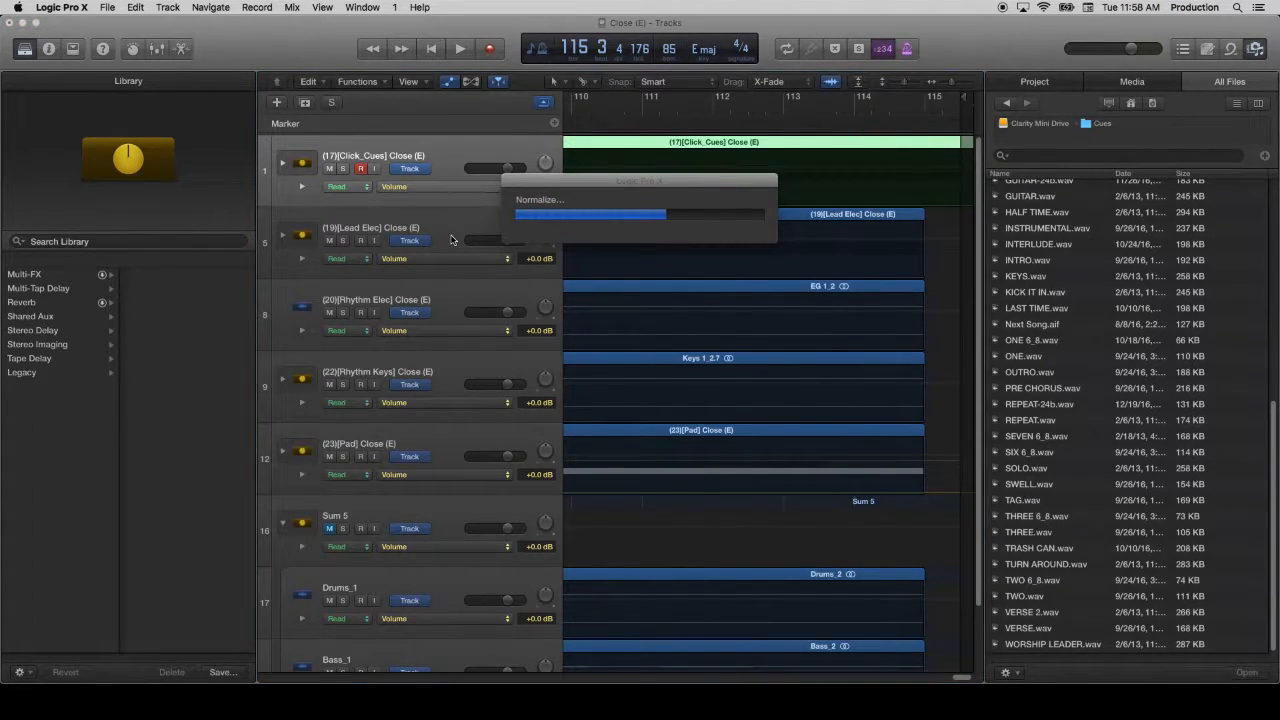
Step: Export the (19)[Lead Elec] Close (E) track as a 16-bit CAF file to the Close (D-E) folder
{"action": "left_click", "coordinate": [443, 228]}
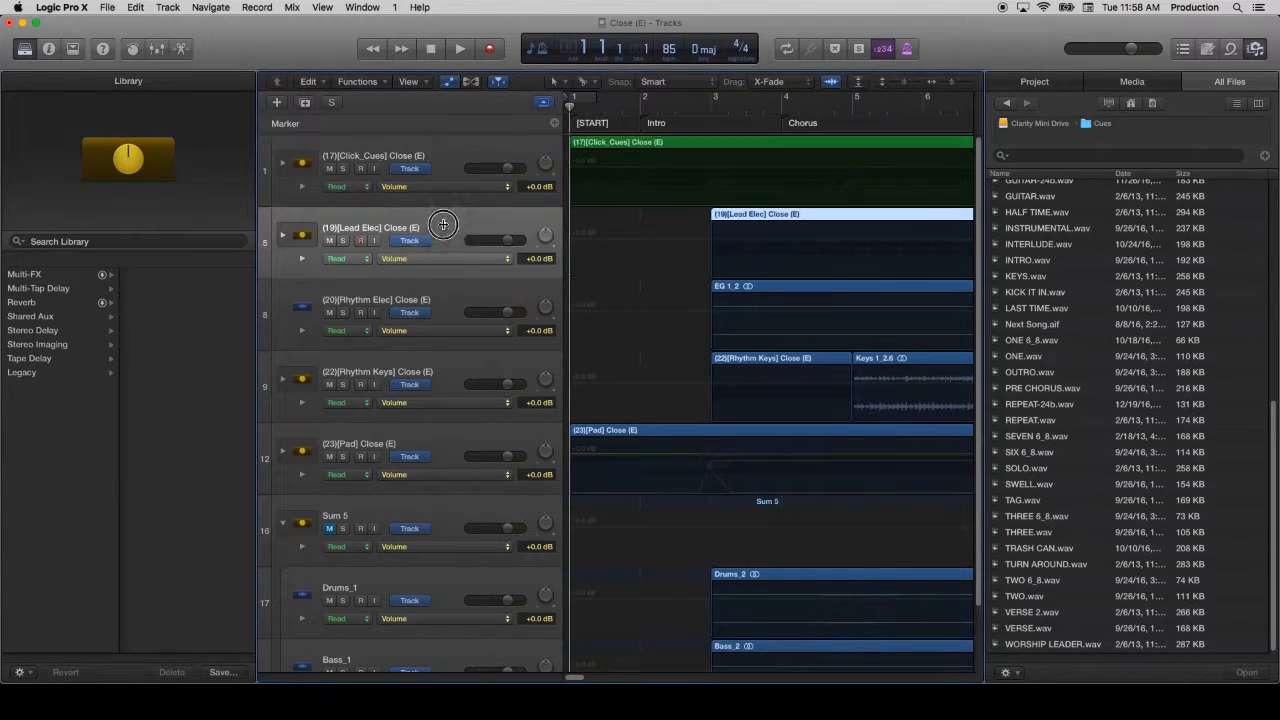
{"action": "key", "text": "super+e"}
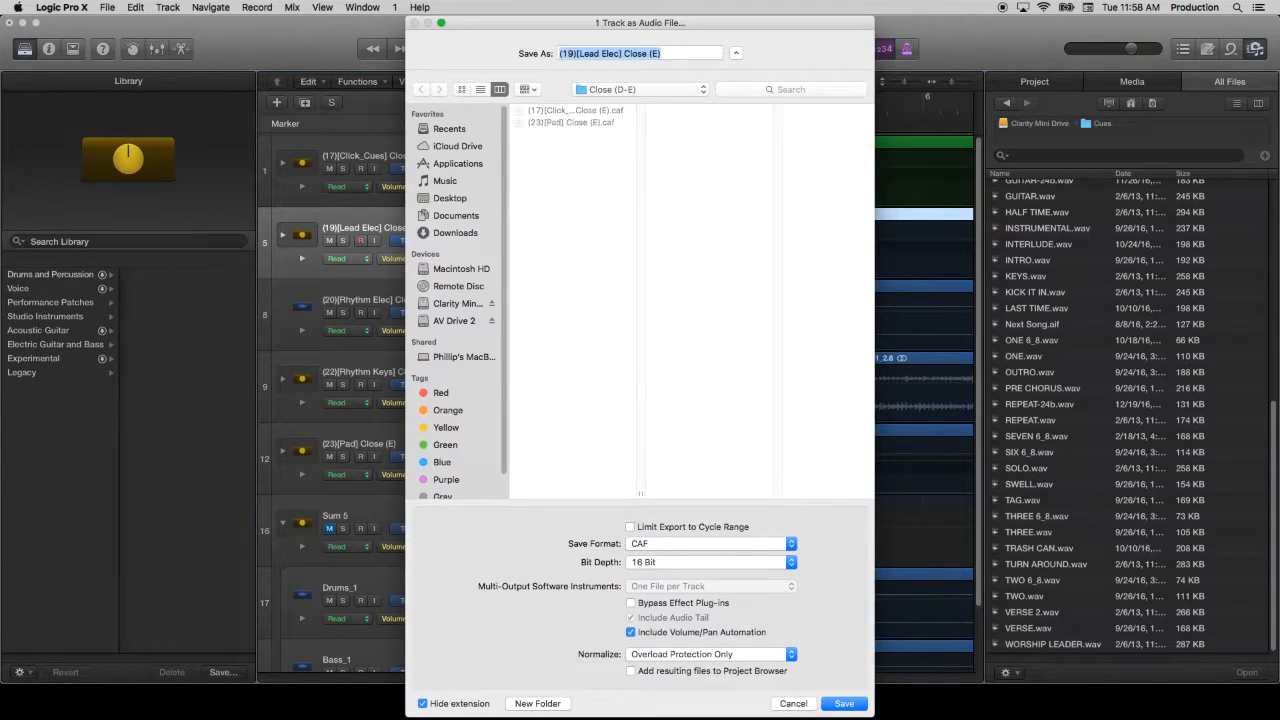
{"action": "key", "text": "Return"}
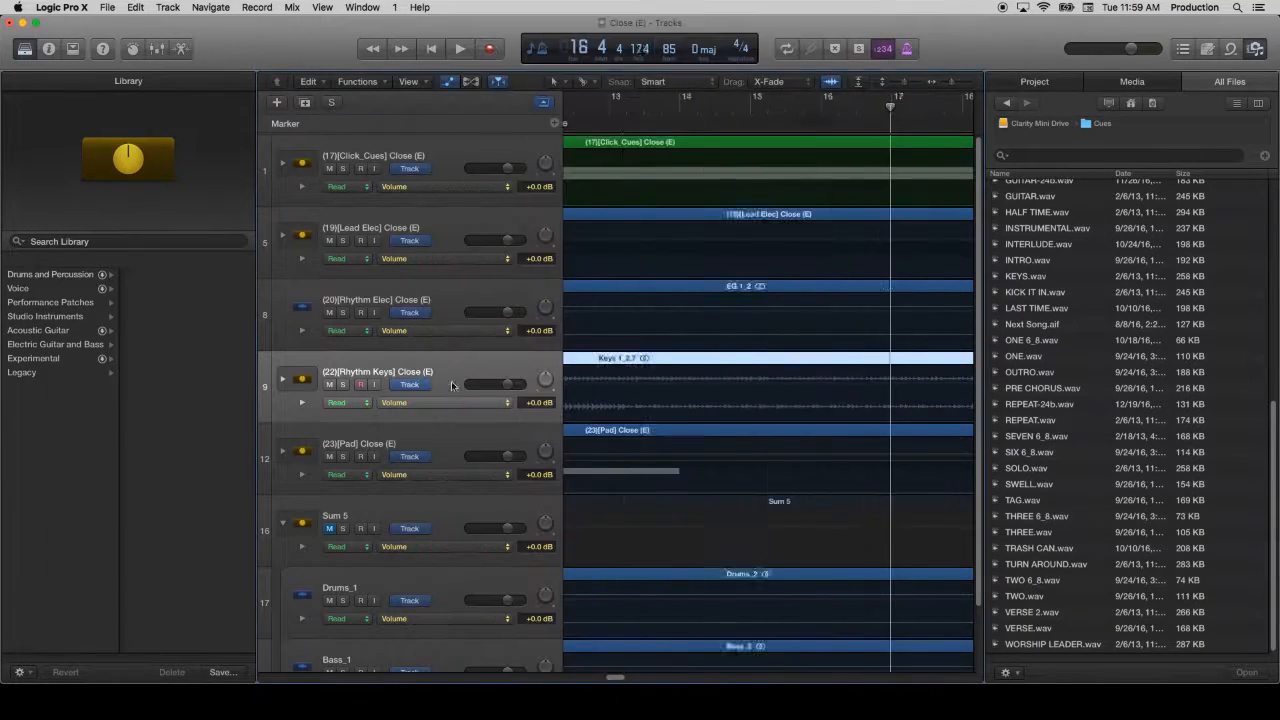
Step: Export the (23)[Pad] Close (E) track again as an audio file
{"action": "mouse_move", "coordinate": [418, 714]}
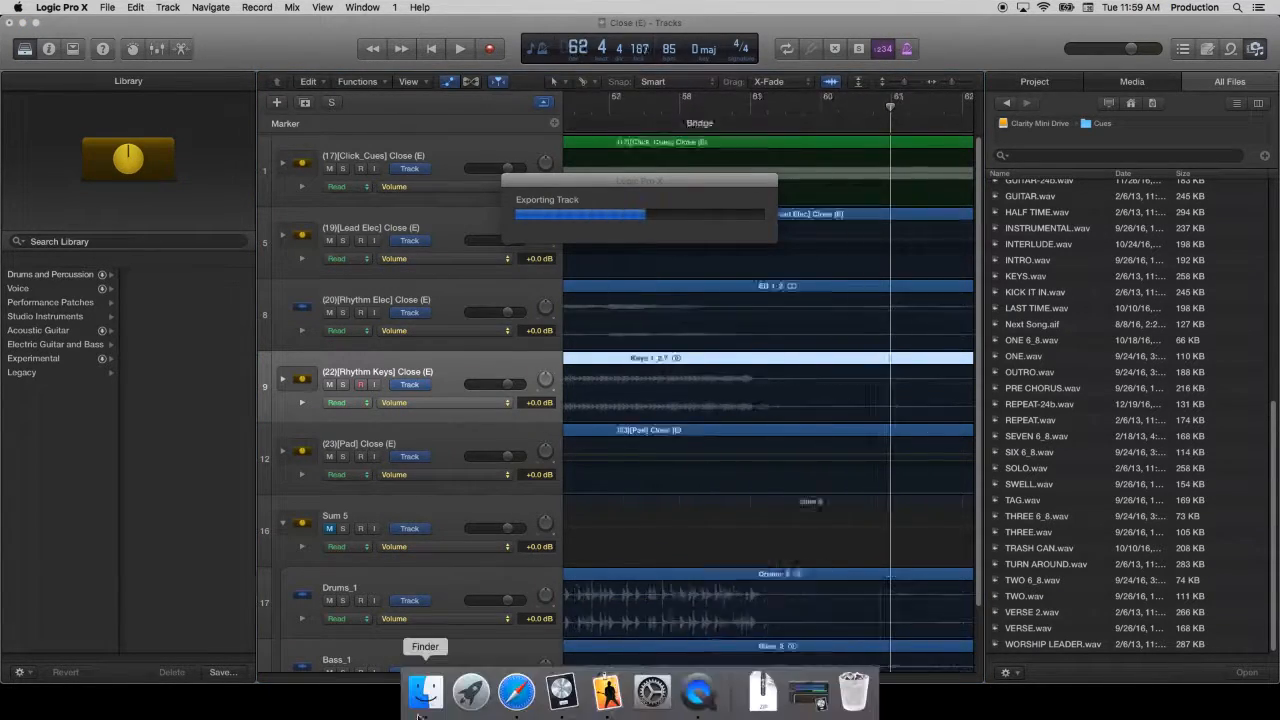
{"action": "left_click", "coordinate": [454, 443]}
{"action": "key", "text": "super+e"}
{"action": "key", "text": "Return"}
{"action": "left_click", "coordinate": [735, 109]}
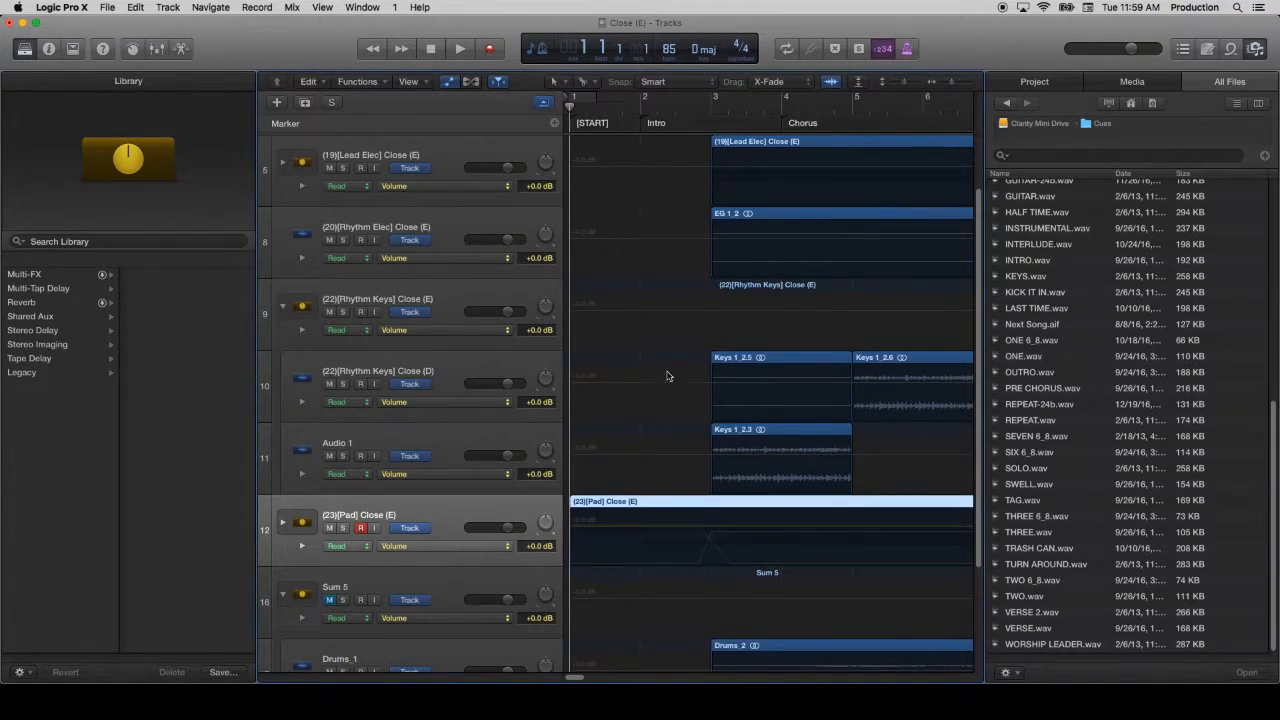
Step: Switch to Finder, examine the stems in the MultiTracks folder of MultiTrack-Close-Hear-D on Clarity Mini Drive, and close the window
{"action": "scroll", "coordinate": [664, 376], "scroll_direction": "up", "scroll_amount": 3}
{"action": "left_click", "coordinate": [412, 694]}
{"action": "left_click", "coordinate": [586, 293]}
{"action": "left_click", "coordinate": [585, 279]}
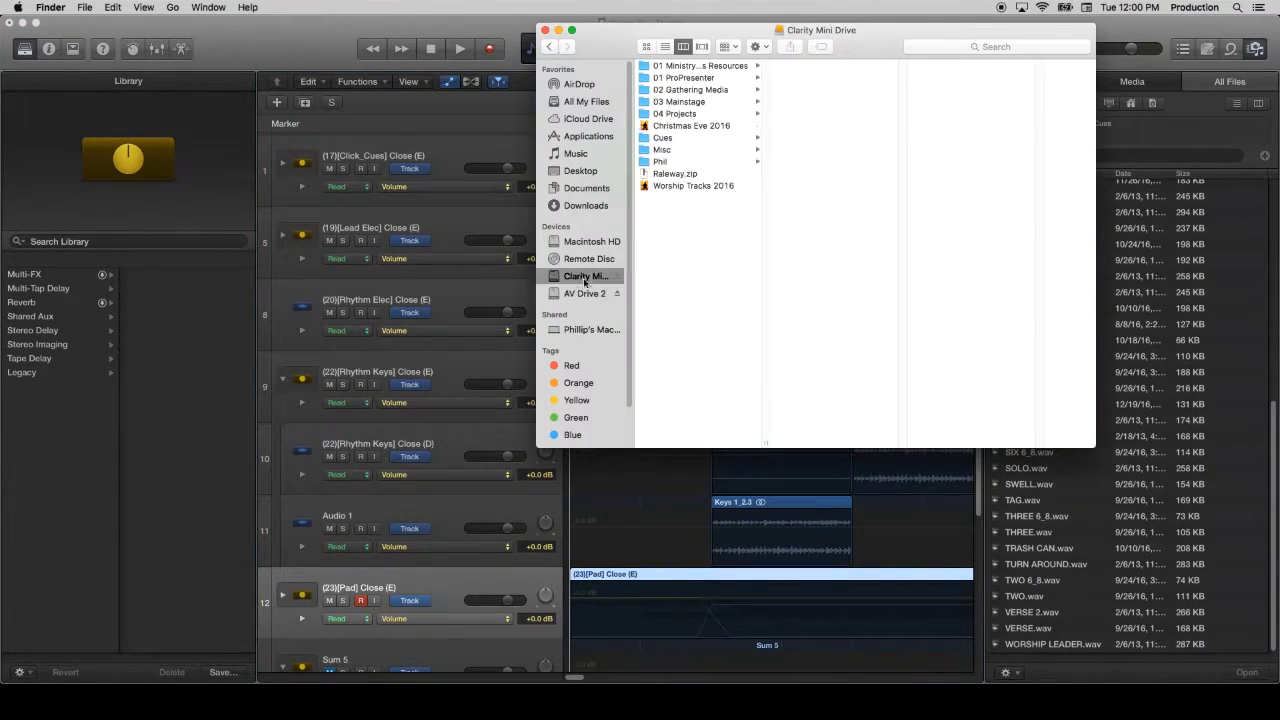
{"action": "left_click", "coordinate": [712, 110]}
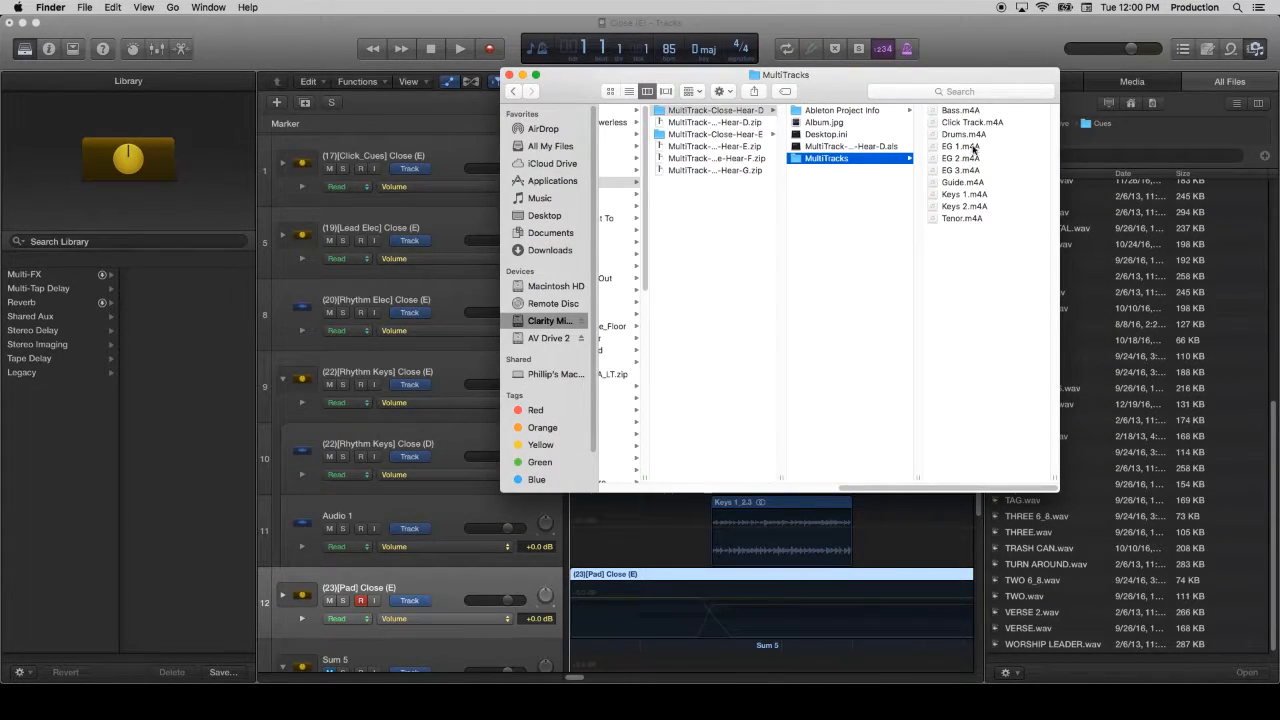
{"action": "left_click", "coordinate": [974, 217]}
{"action": "left_click", "coordinate": [509, 75]}
{"action": "scroll", "coordinate": [500, 421], "scroll_direction": "down", "scroll_amount": 3}
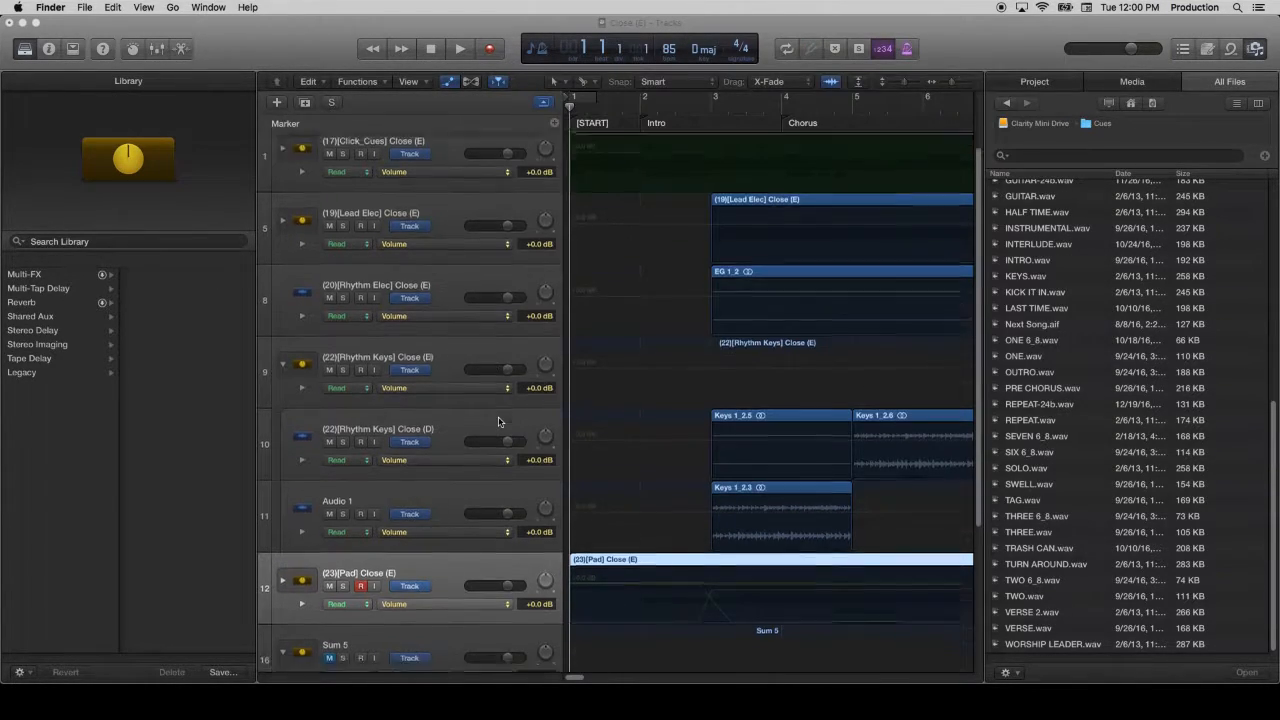
Step: Bring the Worship Tracks 2017 concert in MainStage into view and open a new Finder window over it
{"action": "key", "text": "super+Tab"}
{"action": "key", "text": "super+Tab"}
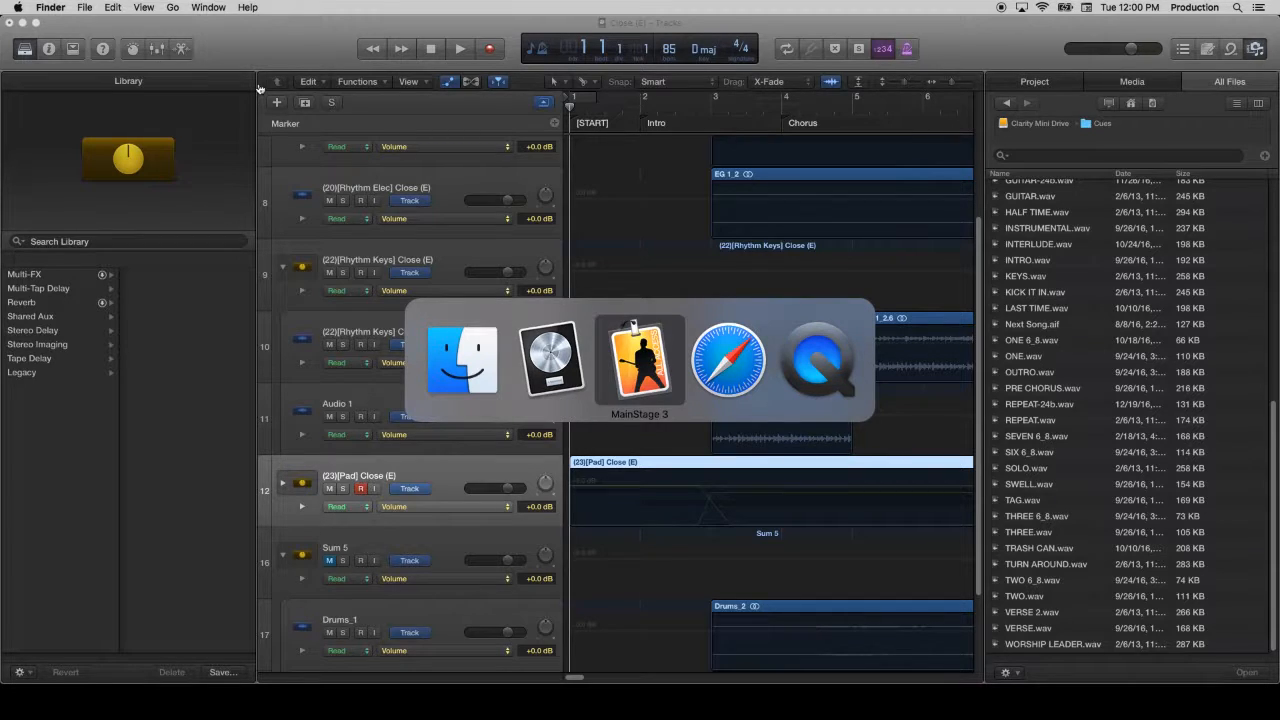
{"action": "key", "text": "super+Tab"}
{"action": "key", "text": "super+Tab"}
{"action": "key", "text": "super+shift+Tab"}
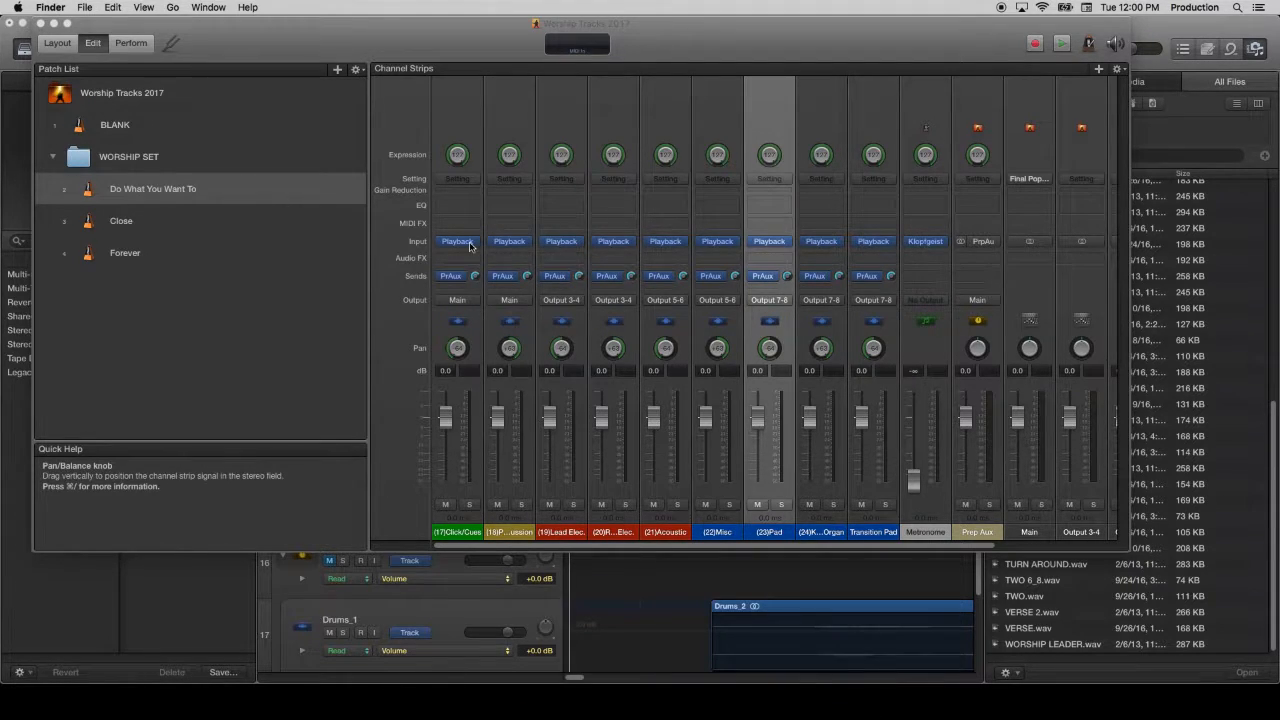
{"action": "key", "text": "super+n"}
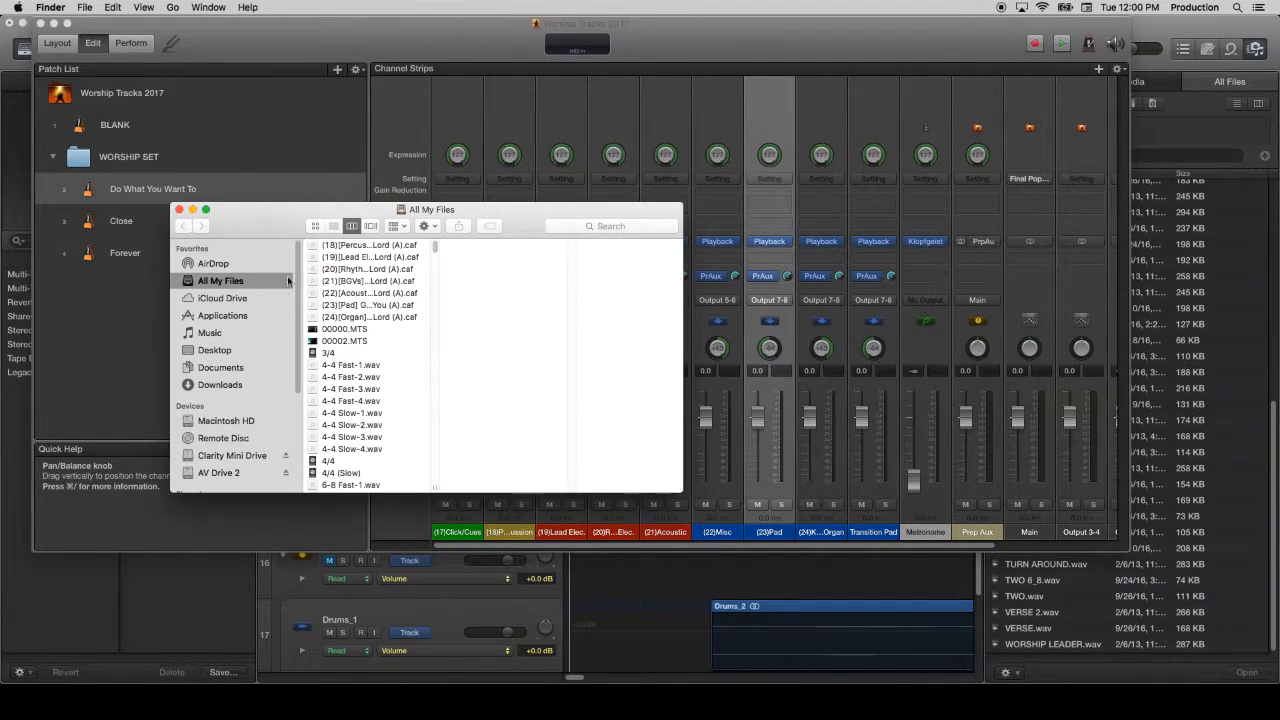
Step: Open the Close (D-E) folder inside 03 Mainstage, 01 Songs on the Clarity Mini Drive and move the Finder window off the channel strips
{"action": "left_click", "coordinate": [230, 456]}
{"action": "left_click", "coordinate": [365, 283]}
{"action": "left_click", "coordinate": [447, 245]}
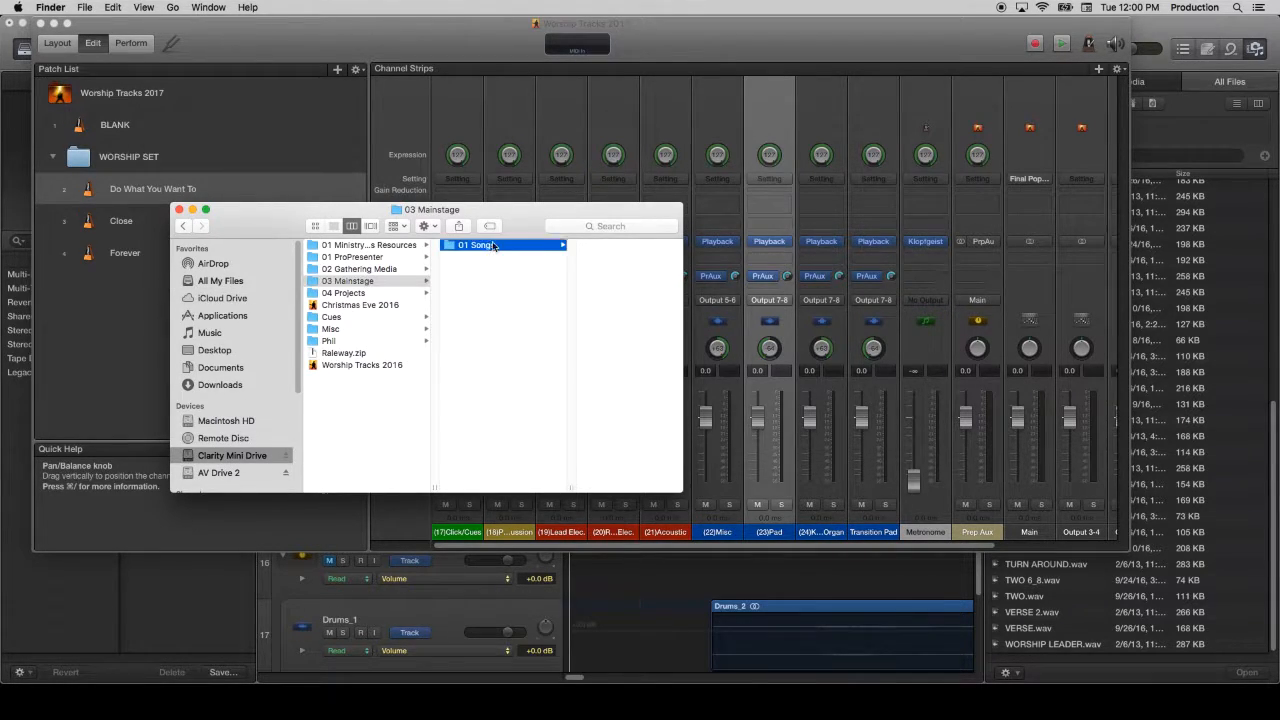
{"action": "left_click", "coordinate": [594, 301]}
{"action": "left_click_drag", "start_coordinate": [528, 219], "coordinate": [1153, 102]}
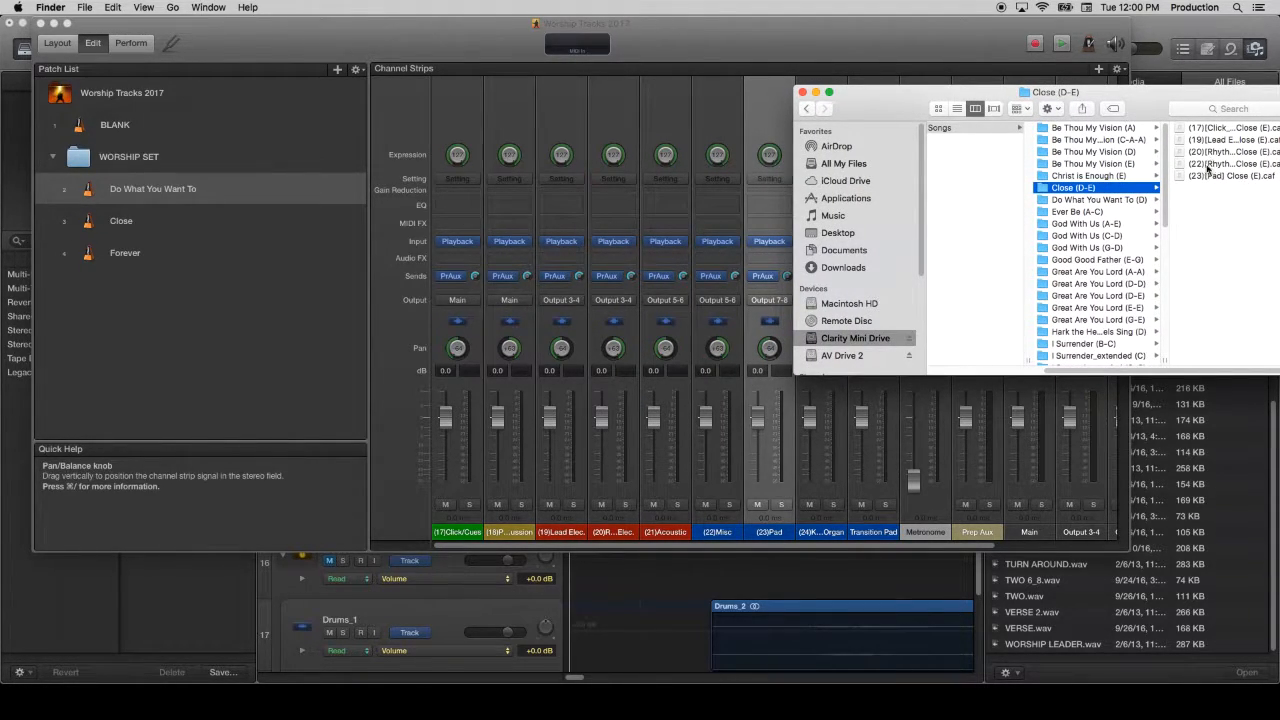
Step: Examine the tracks and track stacks of the Close (E) project in Logic Pro X and return to the Finder window
{"action": "left_click", "coordinate": [652, 546]}
{"action": "left_click", "coordinate": [628, 577]}
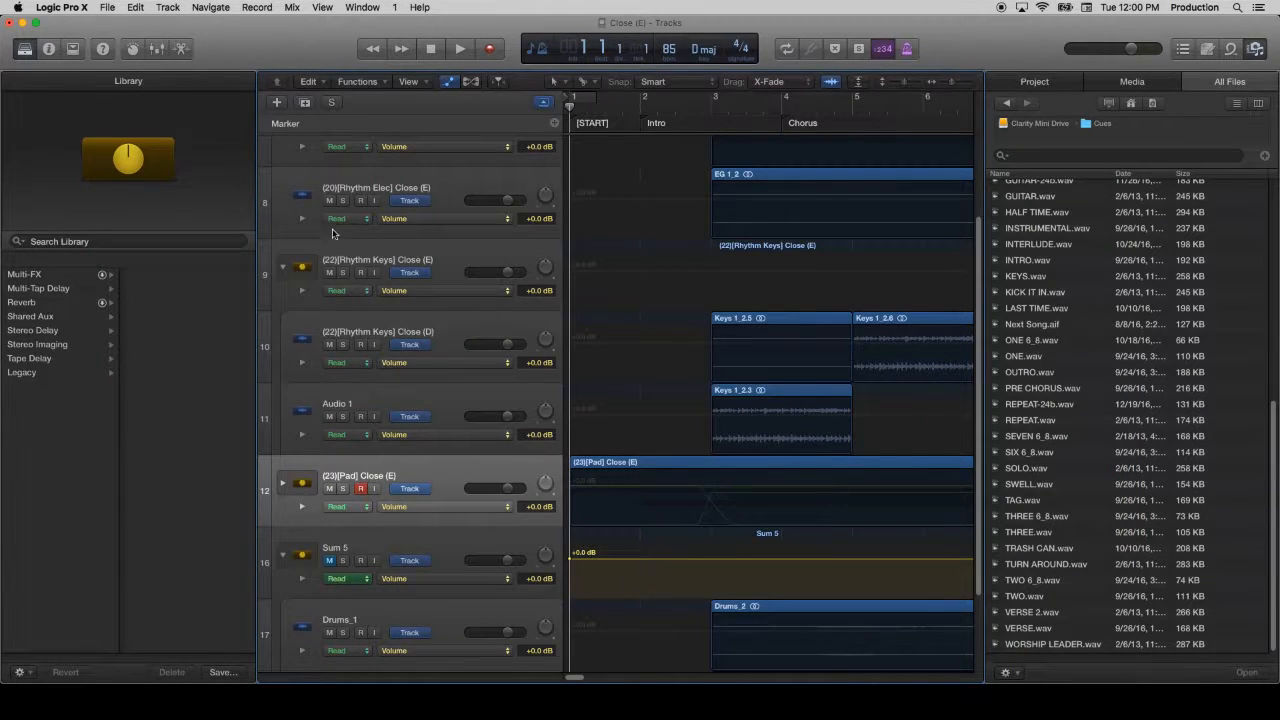
{"action": "scroll", "coordinate": [335, 245], "scroll_direction": "up", "scroll_amount": 5}
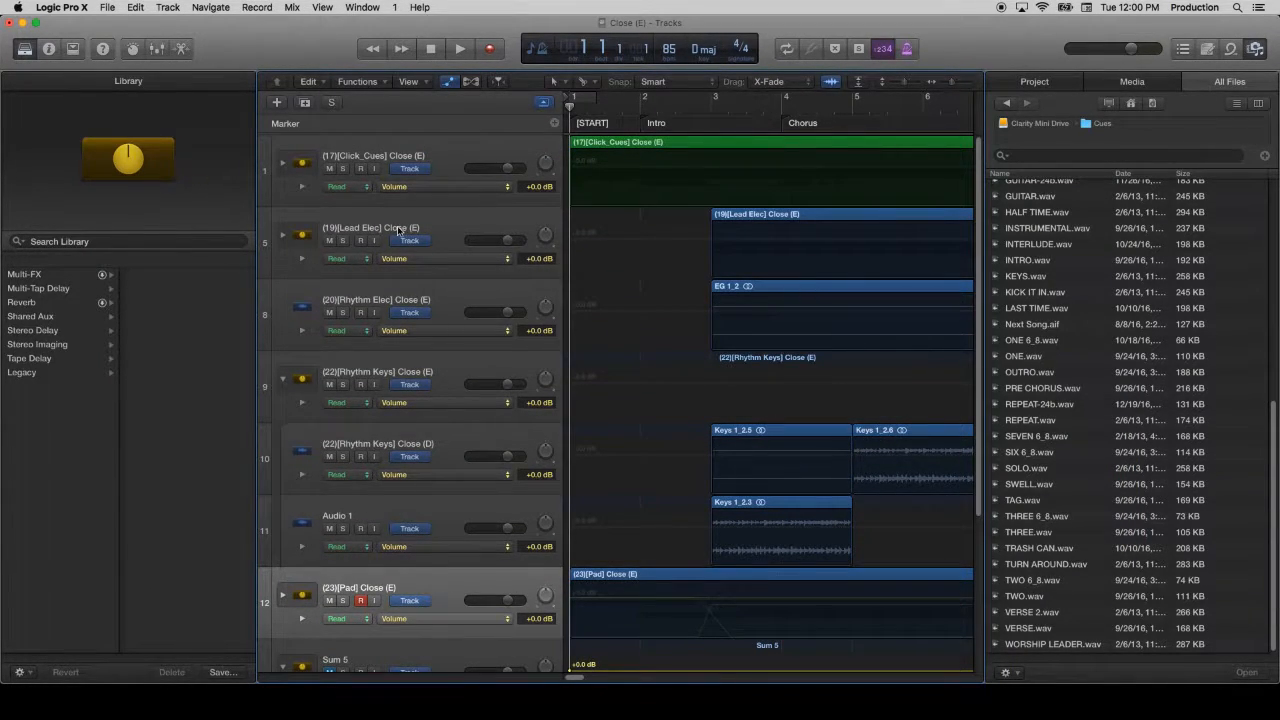
{"action": "left_click", "coordinate": [283, 236]}
{"action": "left_click", "coordinate": [283, 236]}
{"action": "scroll", "coordinate": [447, 600], "scroll_direction": "down", "scroll_amount": 7}
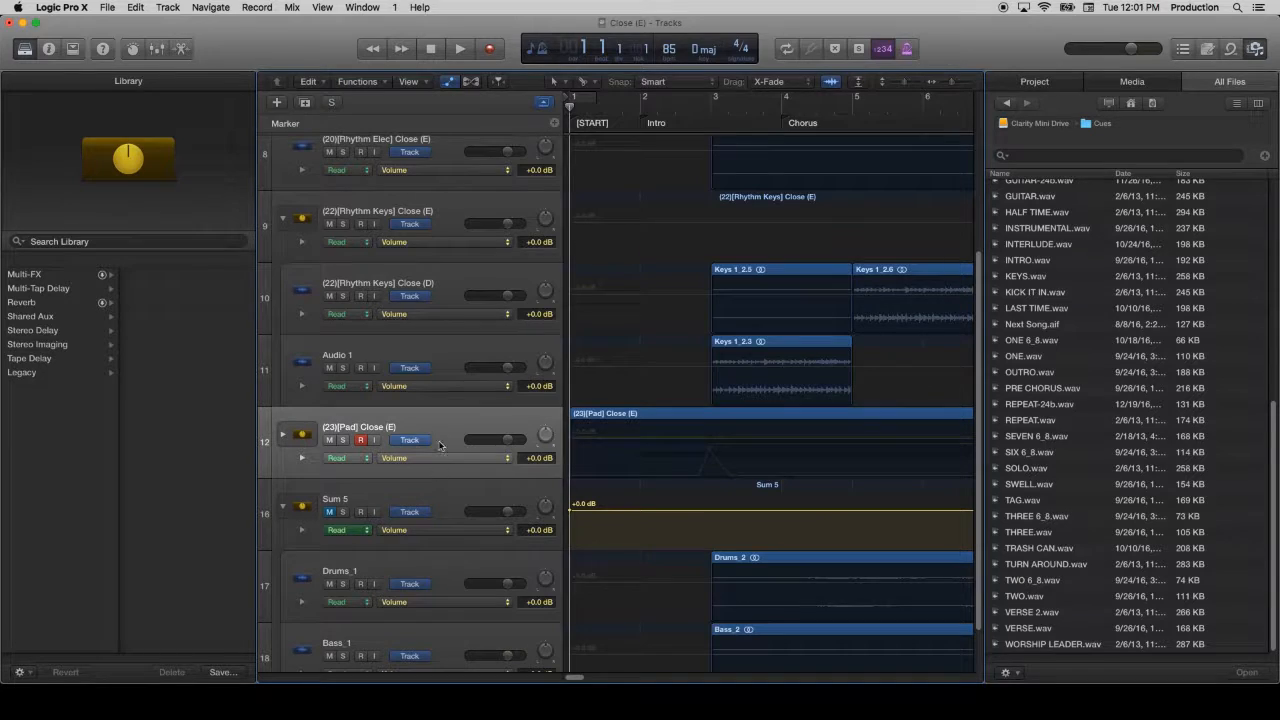
{"action": "scroll", "coordinate": [446, 433], "scroll_direction": "down", "scroll_amount": 3}
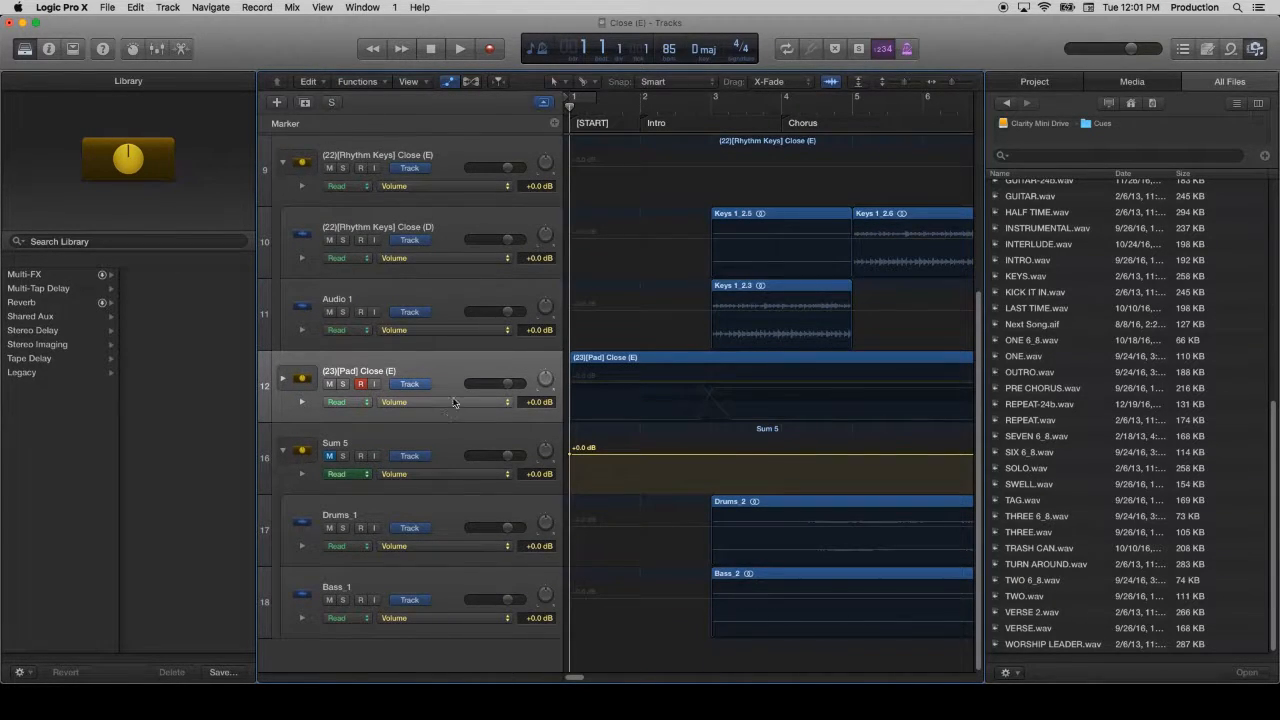
{"action": "scroll", "coordinate": [444, 390], "scroll_direction": "up", "scroll_amount": 6}
{"action": "key", "text": "super+Tab"}
{"action": "key", "text": "super+Tab"}
{"action": "key", "text": "super+Tab"}
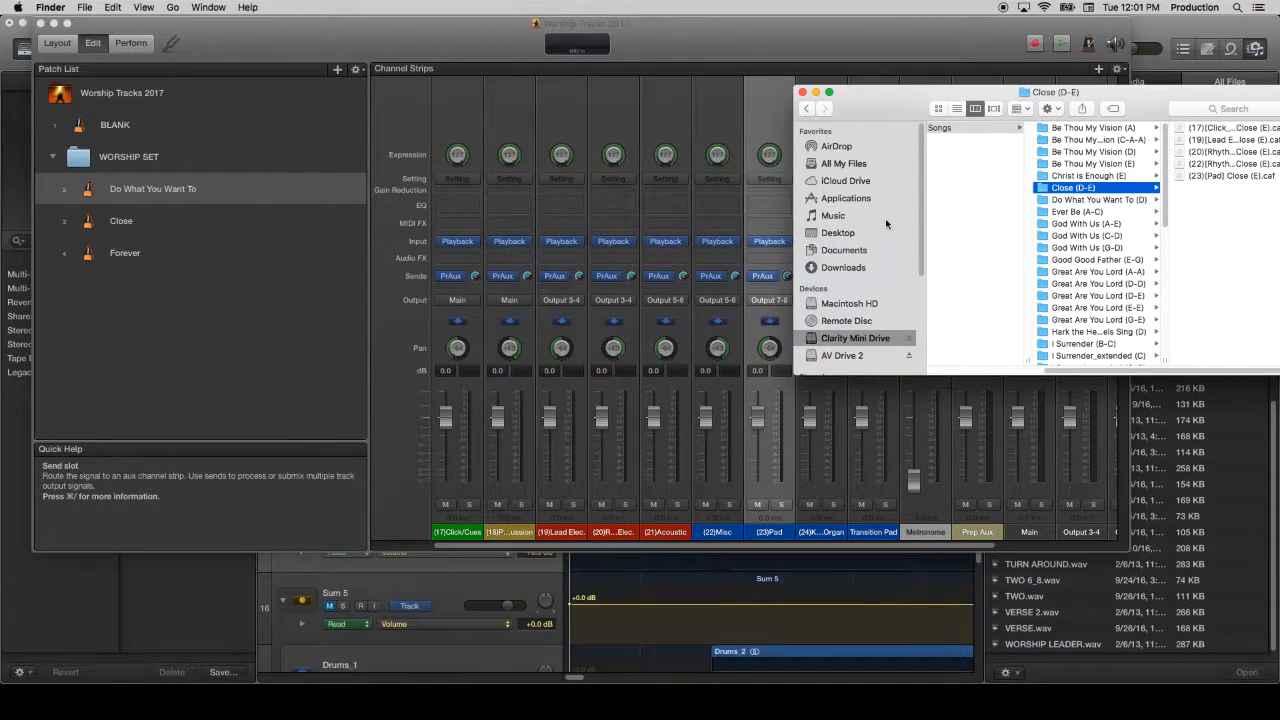
Step: Load the Close (E) stems 17, 19, 20, 22 and 23 onto the matching channel strips of the Do What You Want To patch
{"action": "left_click_drag", "start_coordinate": [1201, 129], "coordinate": [458, 241]}
{"action": "left_click_drag", "start_coordinate": [1169, 98], "coordinate": [991, 94]}
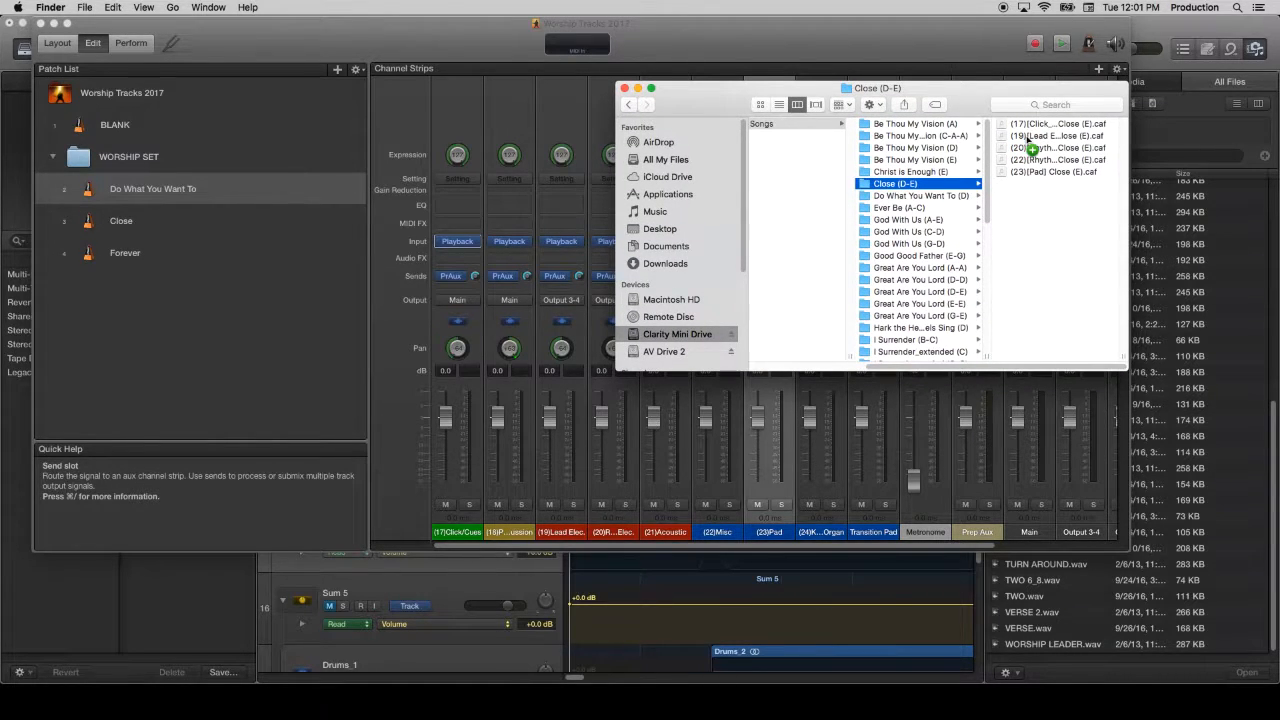
{"action": "mouse_move", "coordinate": [1030, 141]}
{"action": "left_mouse_down"}
{"action": "mouse_move", "coordinate": [543, 237]}
{"action": "mouse_move", "coordinate": [1063, 206]}
{"action": "mouse_move", "coordinate": [1030, 148]}
{"action": "left_mouse_up"}
{"action": "left_click_drag", "start_coordinate": [1030, 150], "coordinate": [600, 245]}
{"action": "left_click_drag", "start_coordinate": [723, 94], "coordinate": [939, 69]}
{"action": "left_click_drag", "start_coordinate": [1006, 122], "coordinate": [716, 247]}
{"action": "left_click_drag", "start_coordinate": [897, 77], "coordinate": [757, 52]}
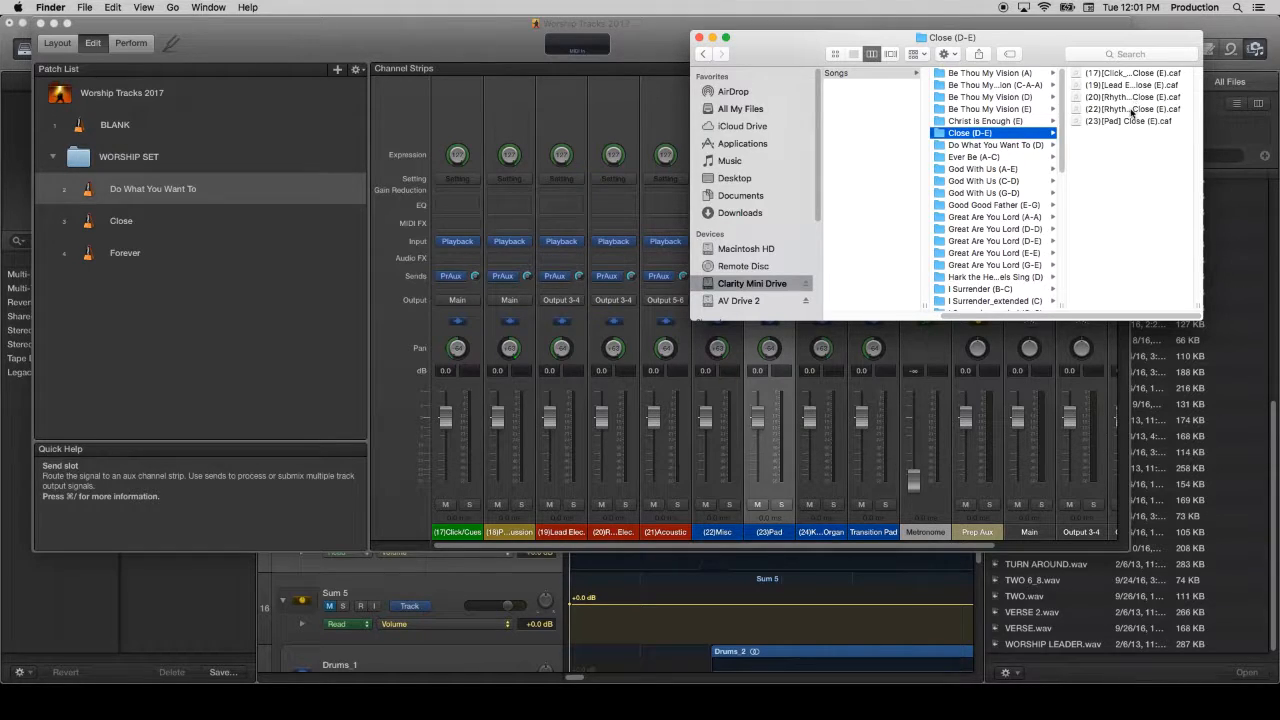
{"action": "left_click_drag", "start_coordinate": [1122, 122], "coordinate": [773, 512]}
{"action": "left_click_drag", "start_coordinate": [1050, 258], "coordinate": [1121, 168]}
Step: Select the Close patch and load the Close (E) stems onto its matching numbered channel strips
{"action": "left_click", "coordinate": [186, 205]}
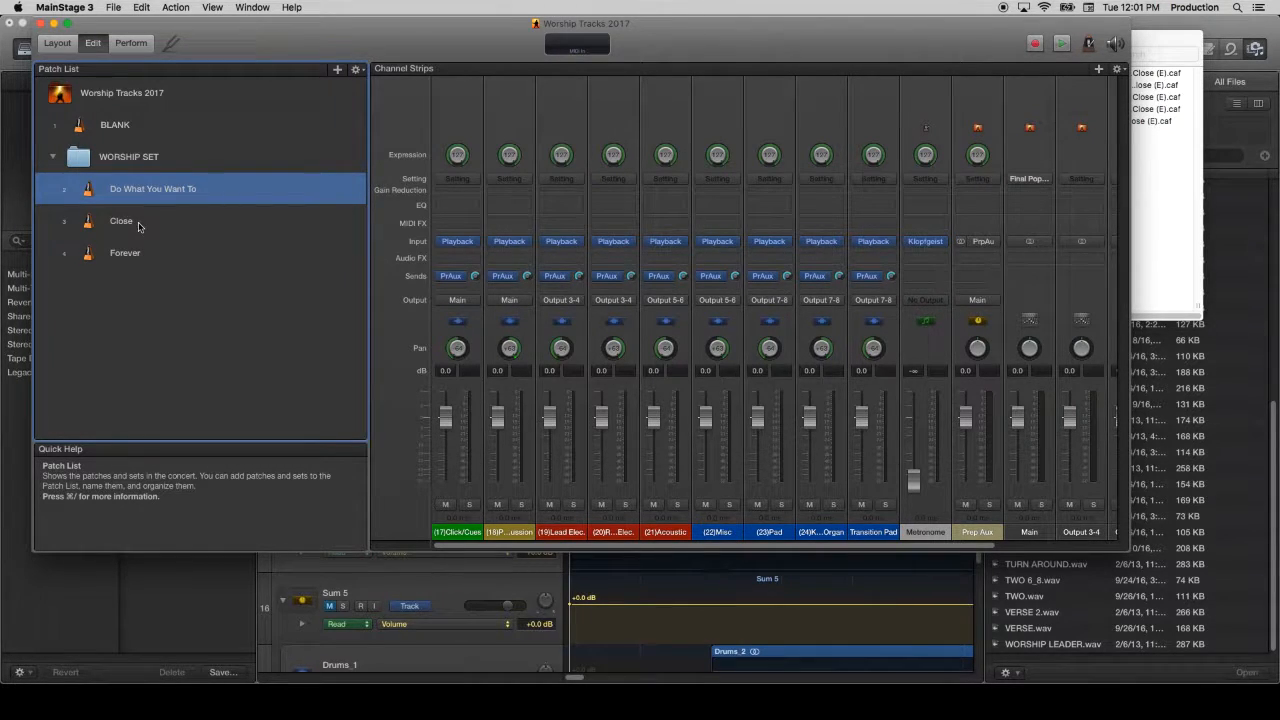
{"action": "left_click", "coordinate": [164, 226]}
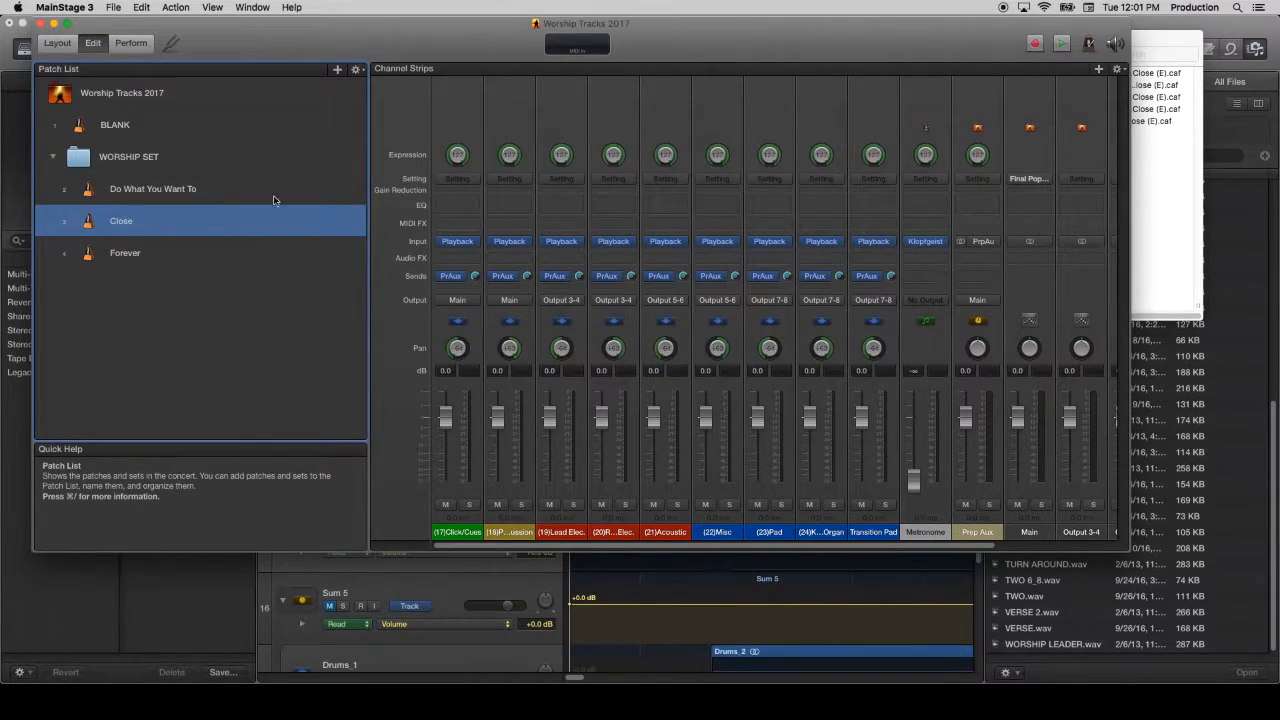
{"action": "left_click", "coordinate": [1135, 193]}
{"action": "left_click_drag", "start_coordinate": [1090, 73], "coordinate": [457, 532]}
{"action": "left_click_drag", "start_coordinate": [1098, 85], "coordinate": [558, 532]}
{"action": "left_click_drag", "start_coordinate": [1111, 108], "coordinate": [705, 530]}
{"action": "left_click_drag", "start_coordinate": [1097, 125], "coordinate": [765, 532]}
Step: Activate the Do What You Want To patch with playback stopped and open the Do What You Want To (D) song folder in Finder
{"action": "left_click", "coordinate": [195, 201]}
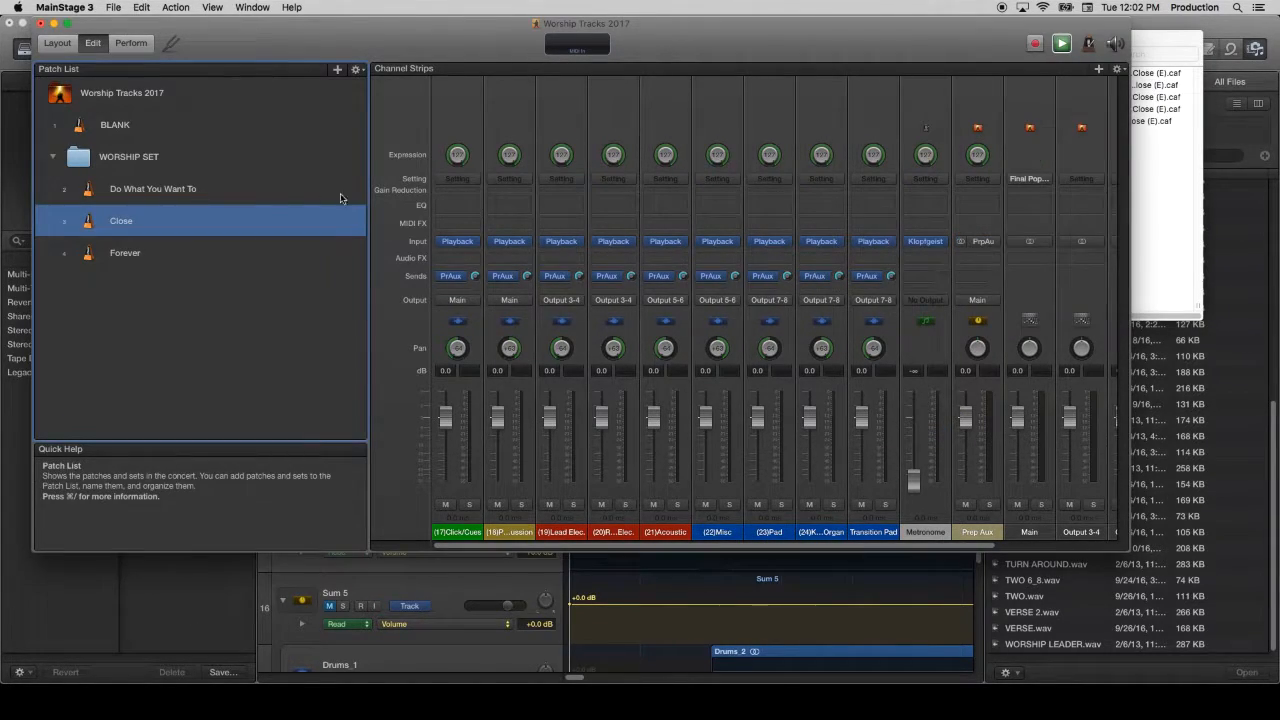
{"action": "left_click", "coordinate": [175, 190]}
{"action": "left_click", "coordinate": [1178, 165]}
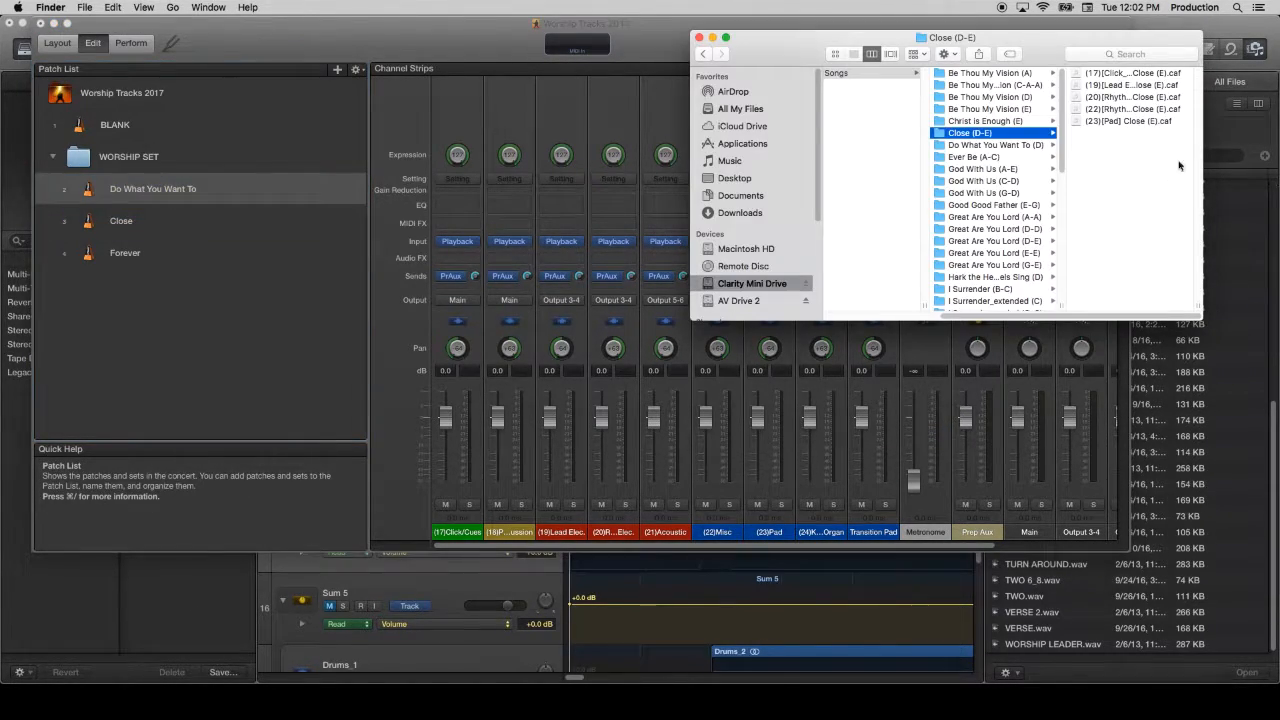
{"action": "left_click", "coordinate": [1004, 146]}
{"action": "left_click", "coordinate": [173, 199]}
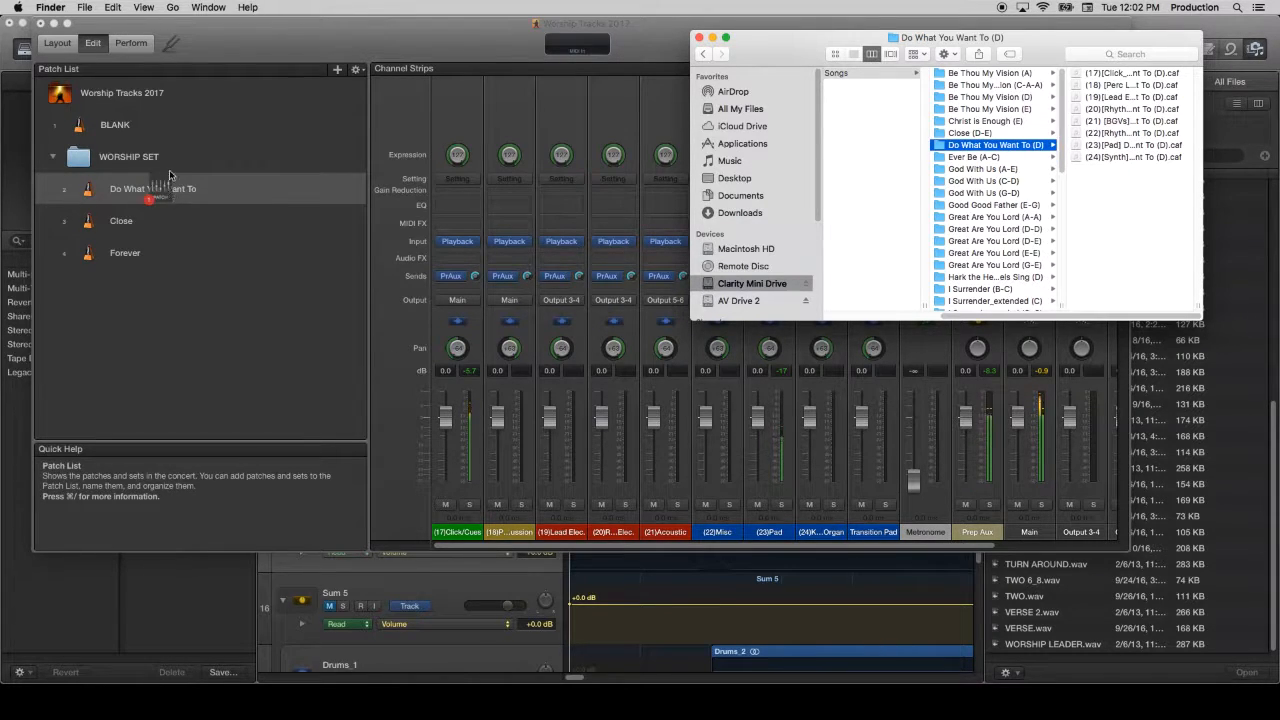
{"action": "left_click", "coordinate": [168, 166]}
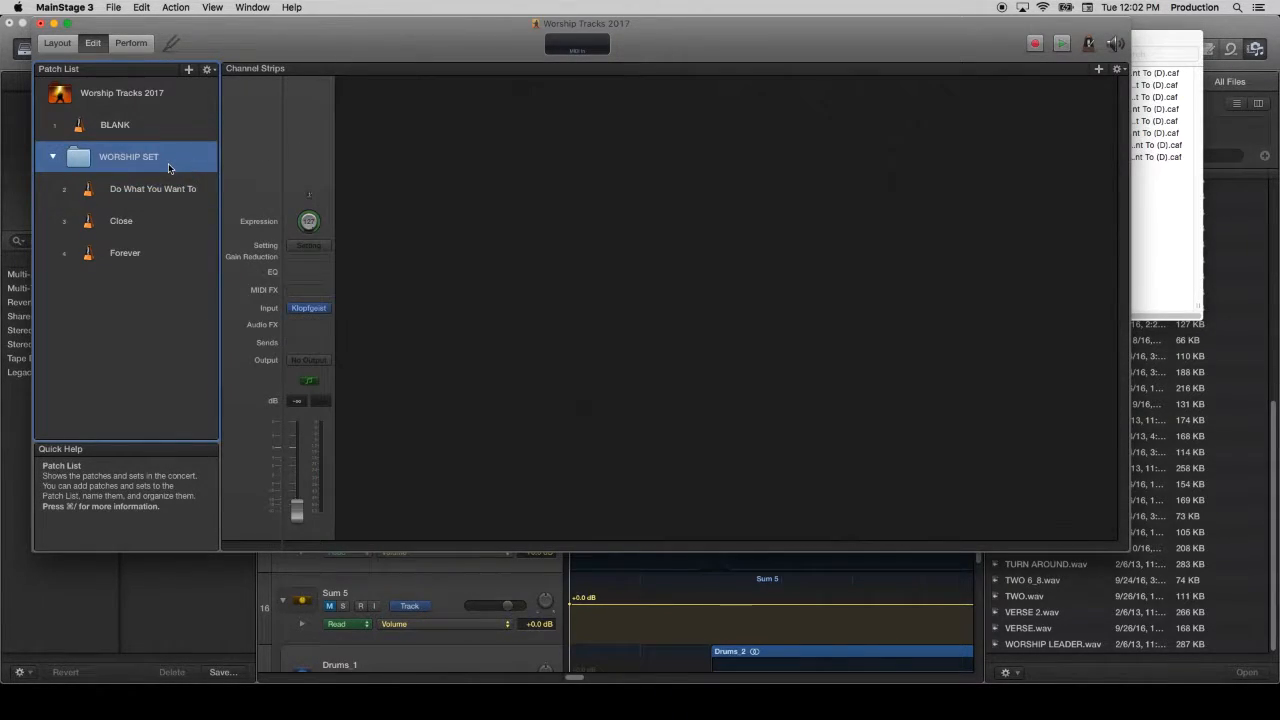
{"action": "left_click", "coordinate": [168, 187]}
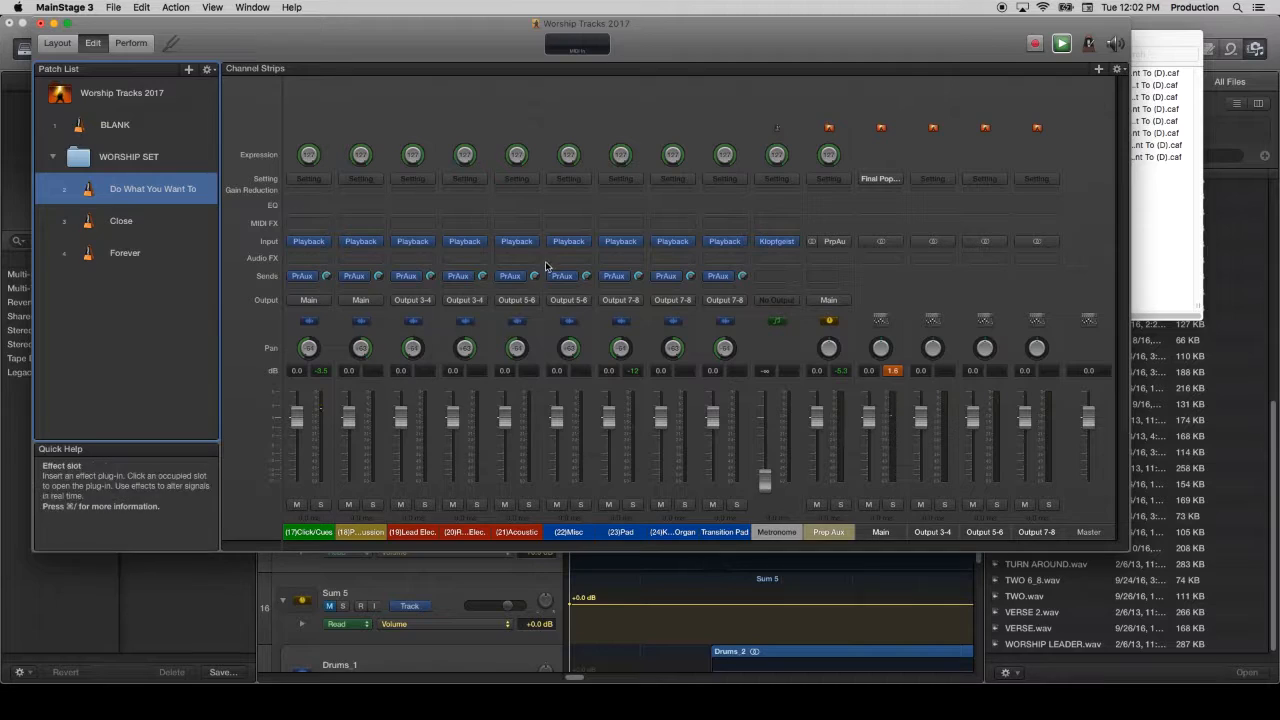
{"action": "key", "text": "space"}
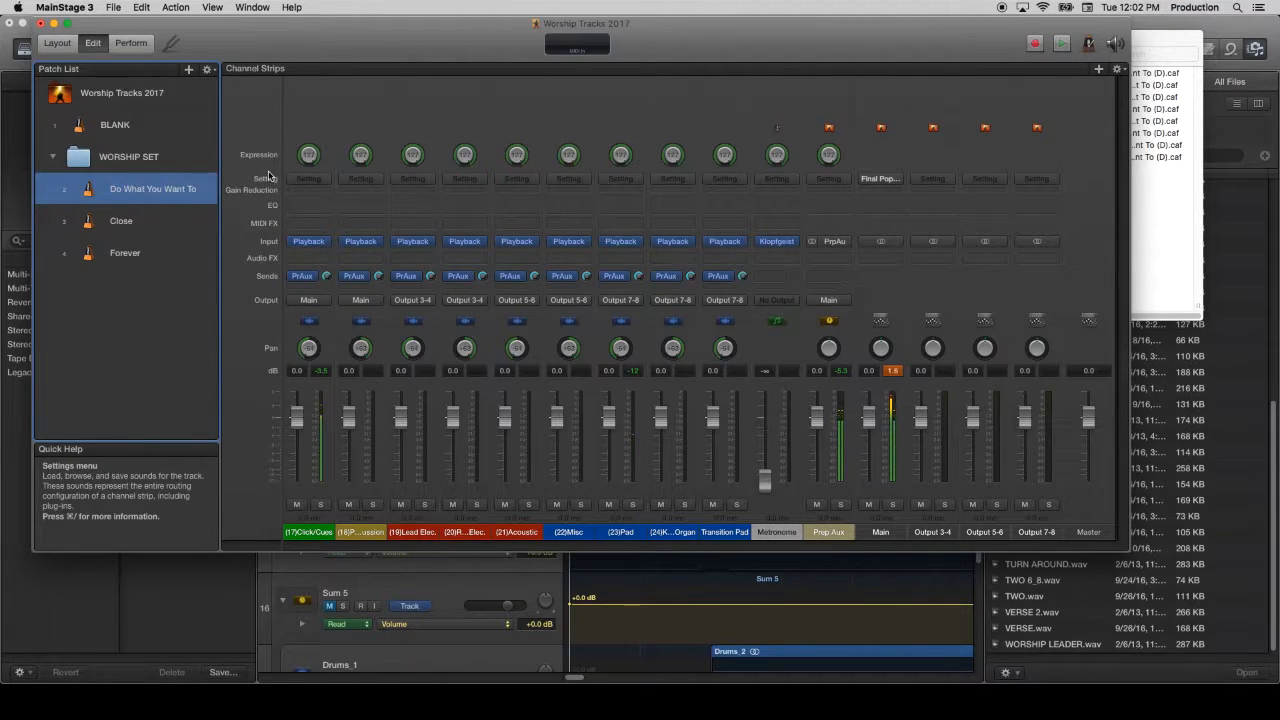
Step: Load the Do What You Want To (D) stems 17 through 24 onto the matching channel strips of the Do What You Want To patch
{"action": "left_click", "coordinate": [1187, 234]}
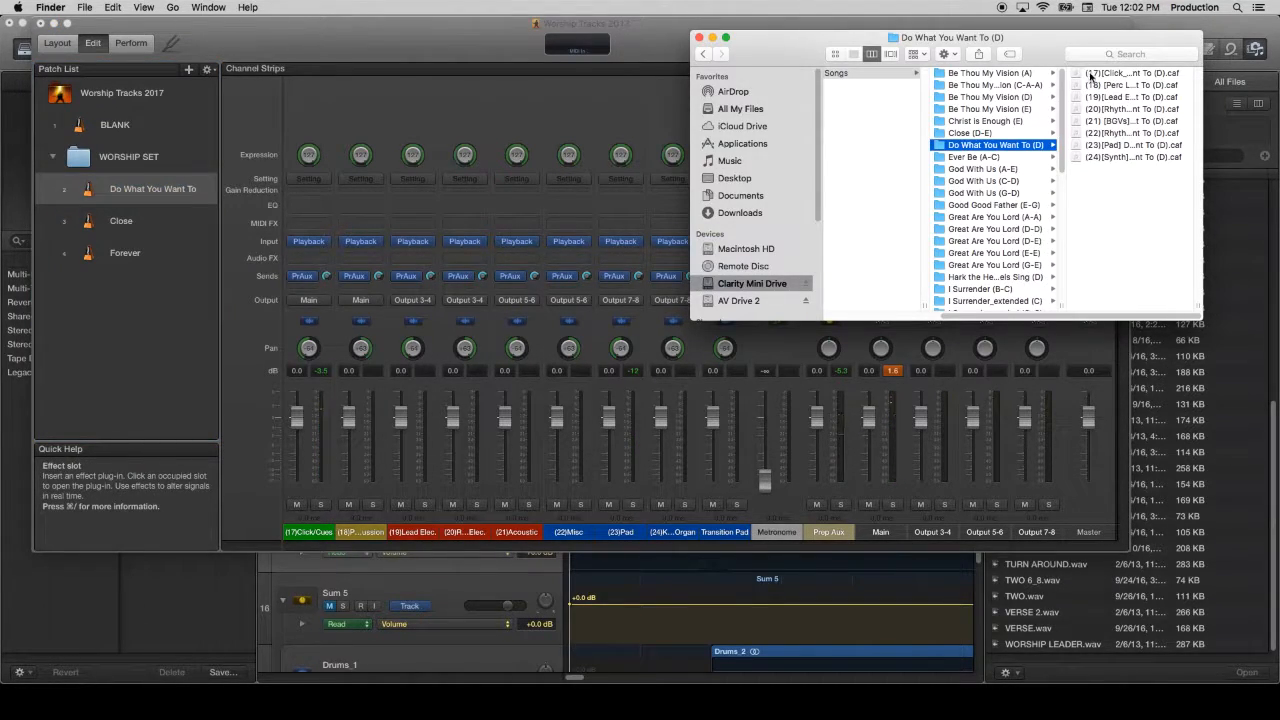
{"action": "key", "text": "super+a"}
{"action": "left_click_drag", "start_coordinate": [1089, 77], "coordinate": [305, 249]}
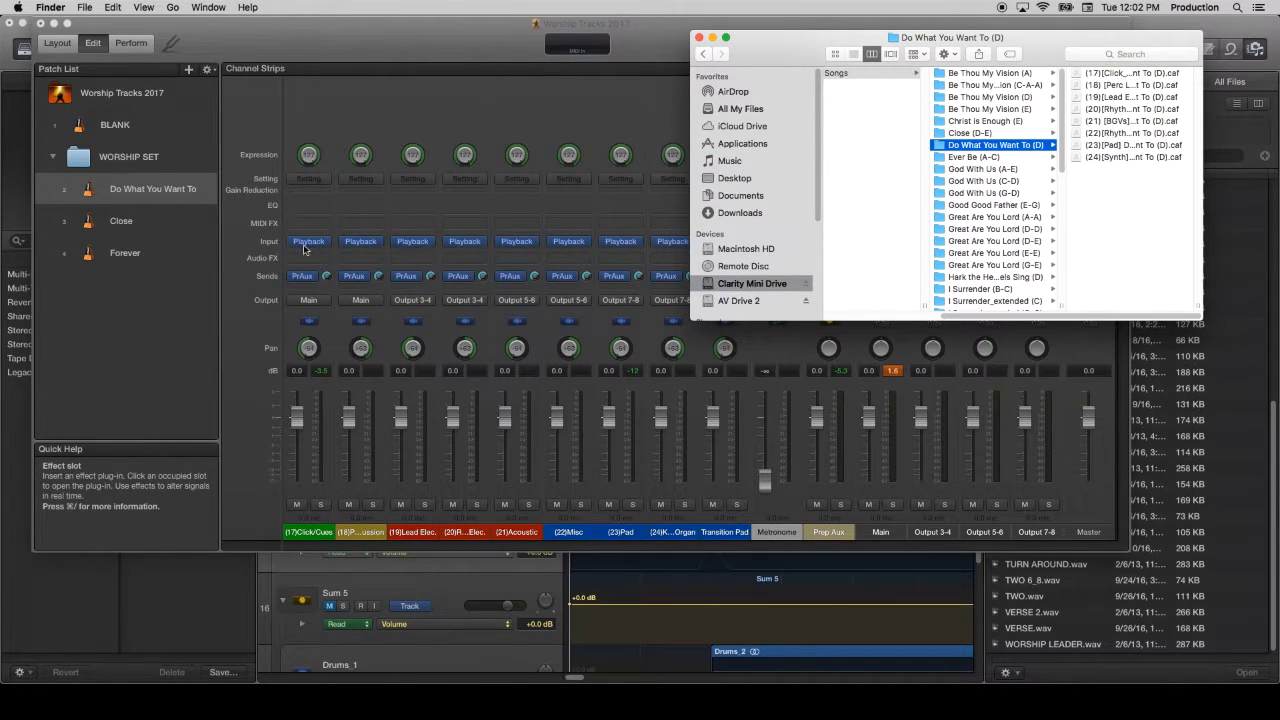
{"action": "key", "text": "super+a"}
{"action": "left_click_drag", "start_coordinate": [1089, 90], "coordinate": [418, 249]}
{"action": "left_click", "coordinate": [999, 132]}
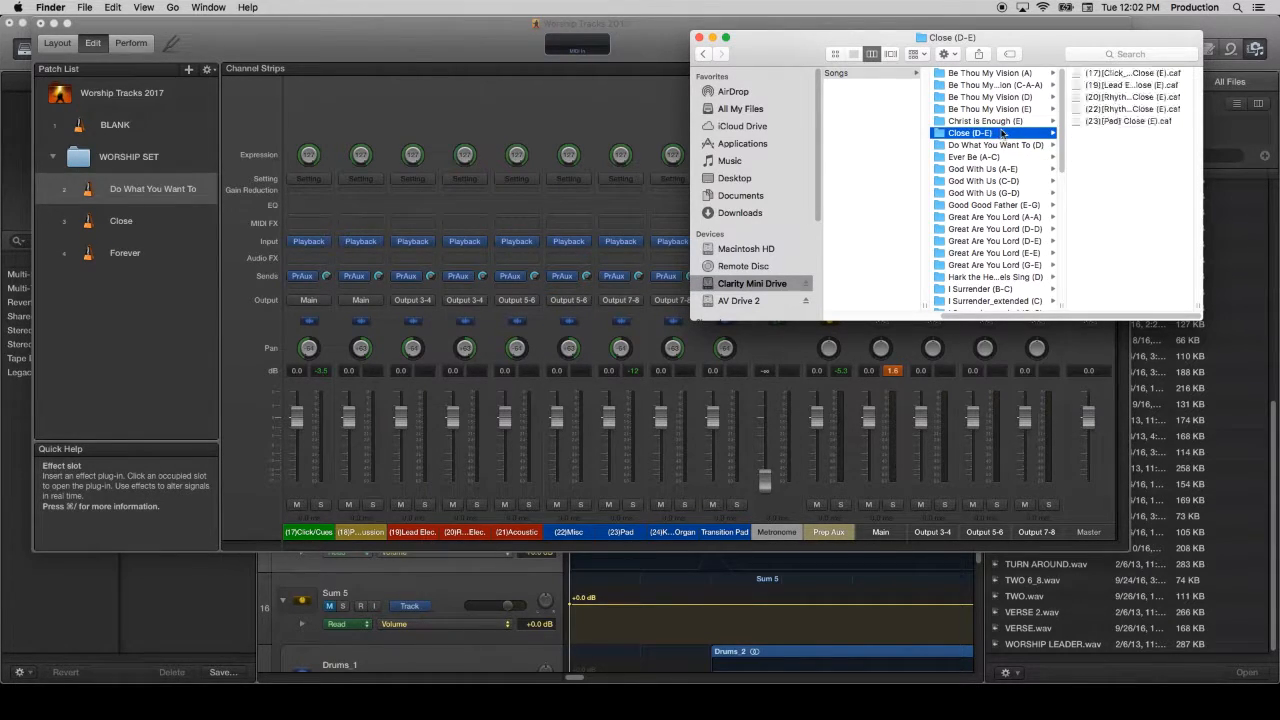
{"action": "left_click", "coordinate": [999, 145]}
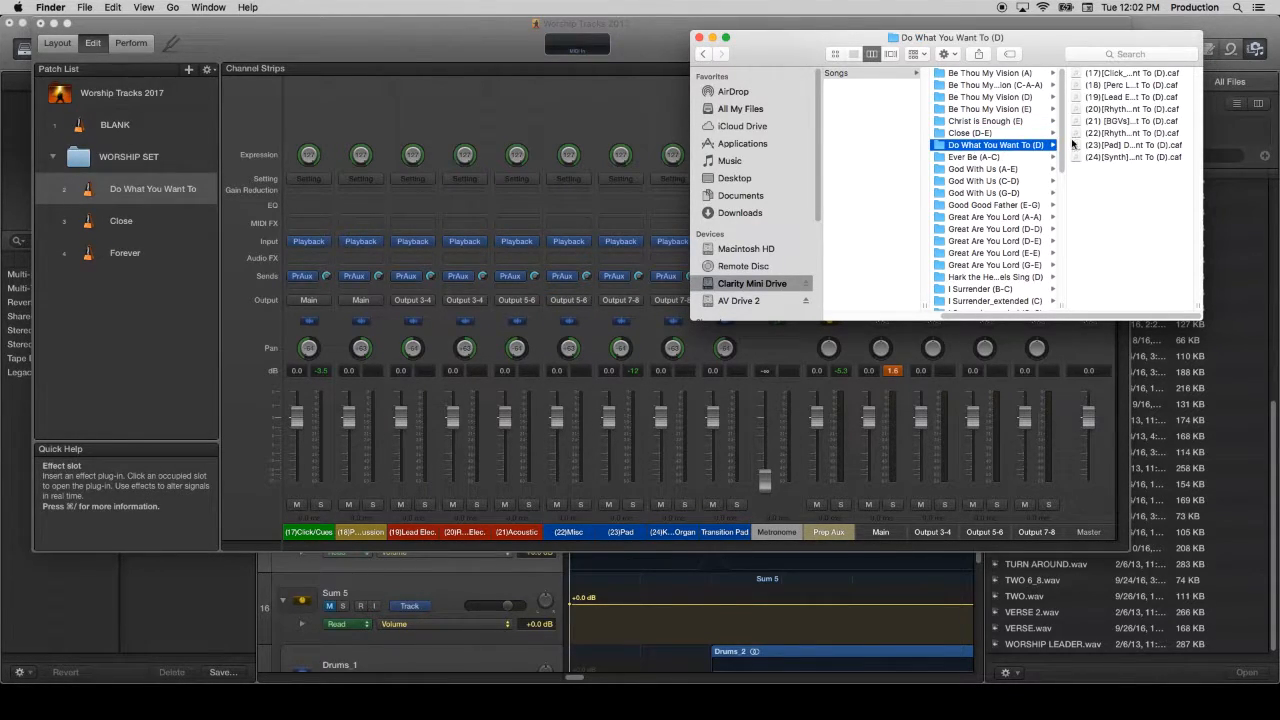
{"action": "key", "text": "super+a"}
{"action": "left_click_drag", "start_coordinate": [1098, 112], "coordinate": [460, 257]}
{"action": "left_click_drag", "start_coordinate": [1110, 137], "coordinate": [591, 236]}
{"action": "left_click_drag", "start_coordinate": [1108, 162], "coordinate": [600, 241]}
Step: Check which audio file is loaded in the Playback instruments of the Click/Cues, Percussion, Lead Elec. and Rhythm Elec. channels
{"action": "left_click", "coordinate": [309, 242]}
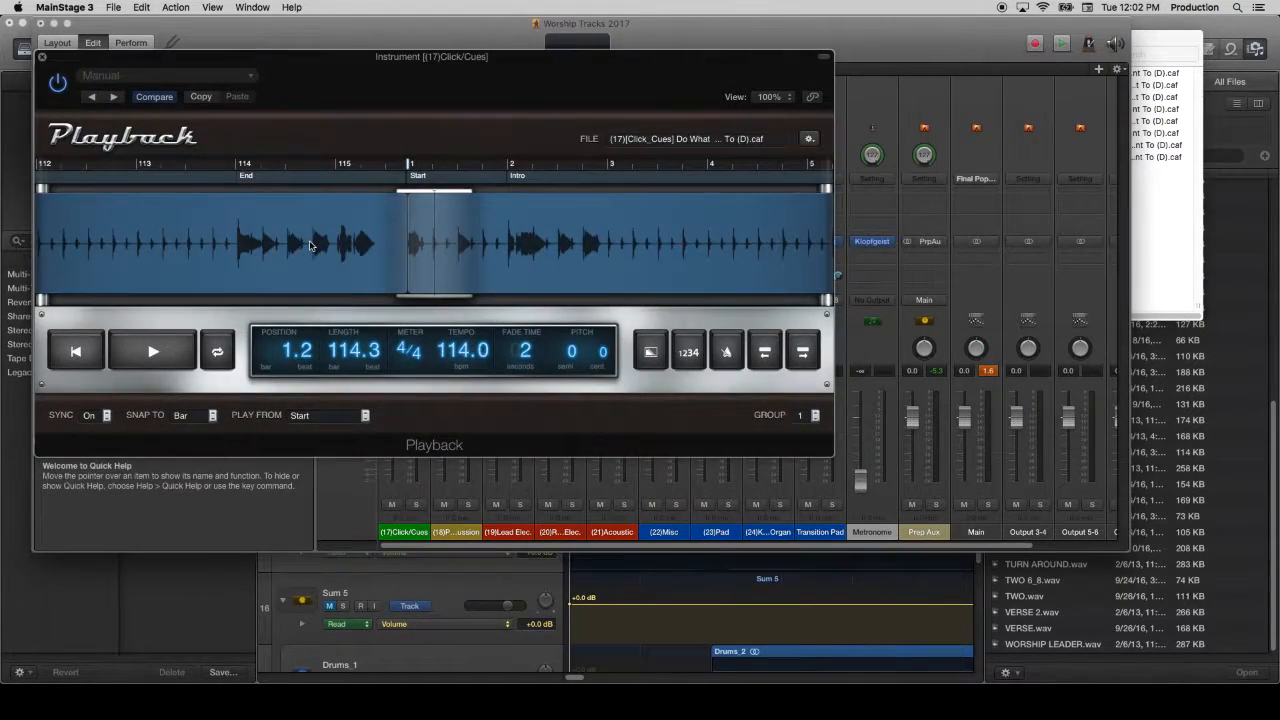
{"action": "key", "text": "super+w"}
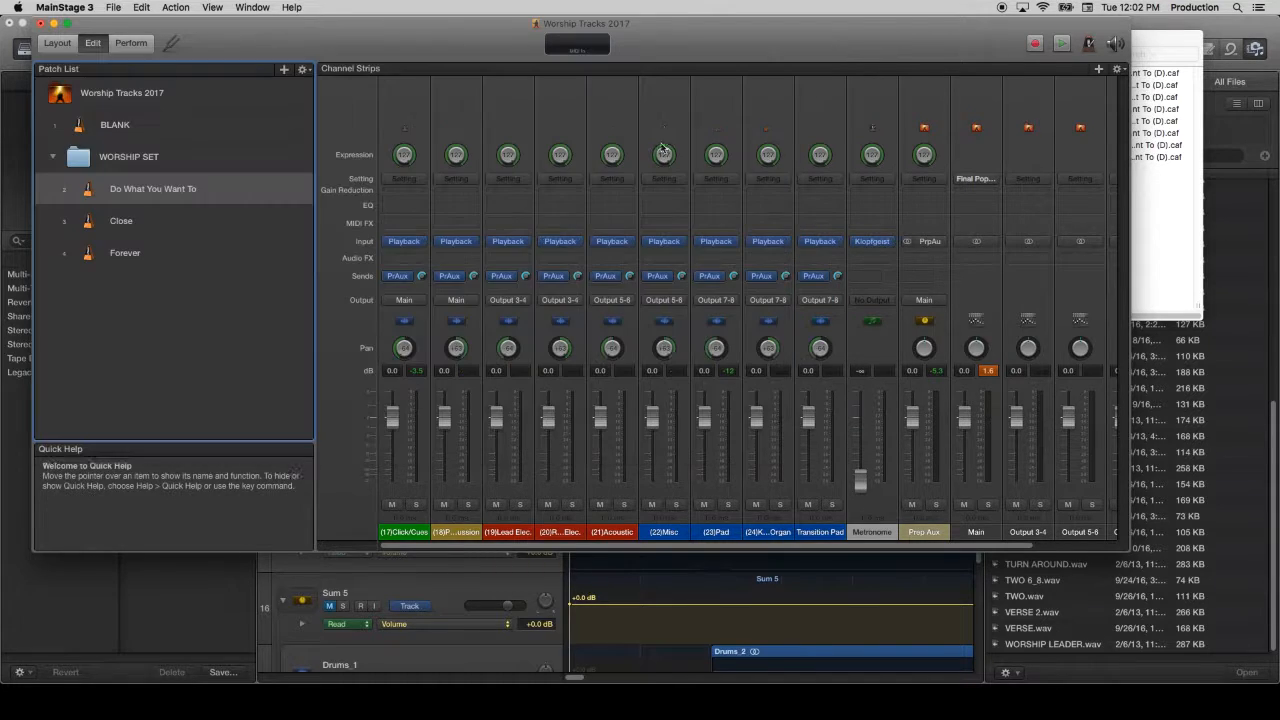
{"action": "left_click", "coordinate": [461, 244]}
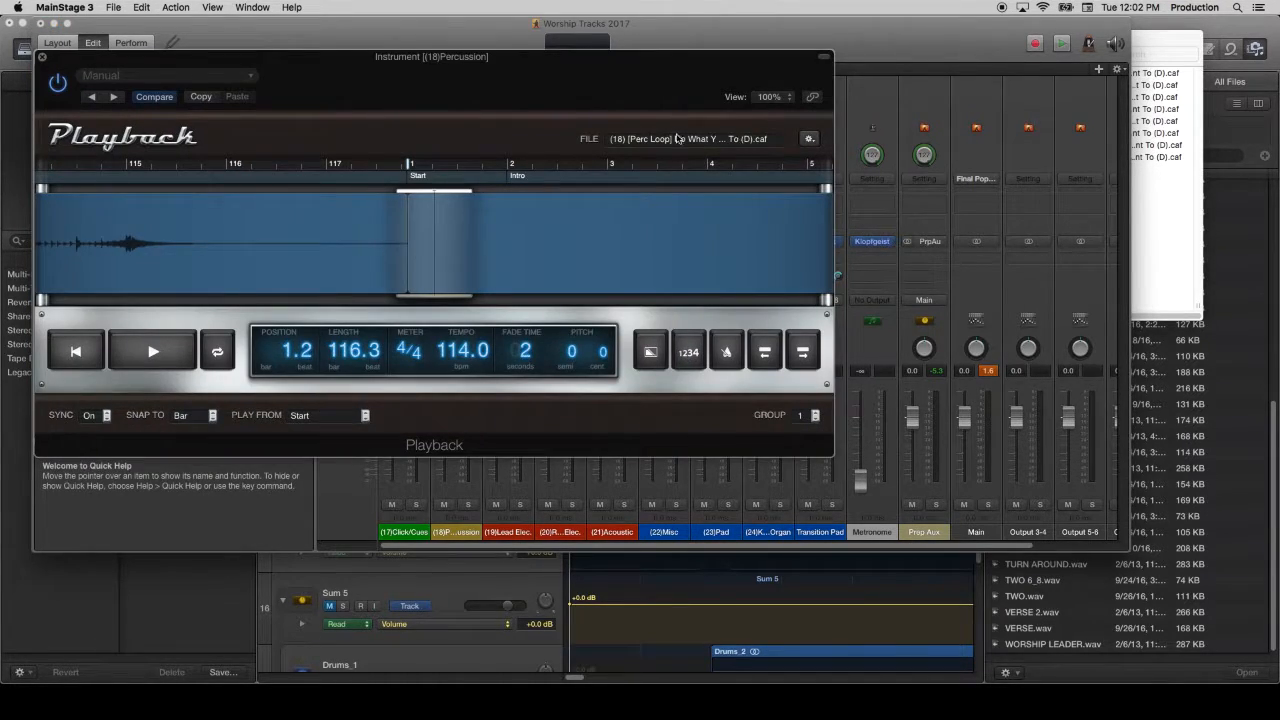
{"action": "left_click", "coordinate": [42, 57]}
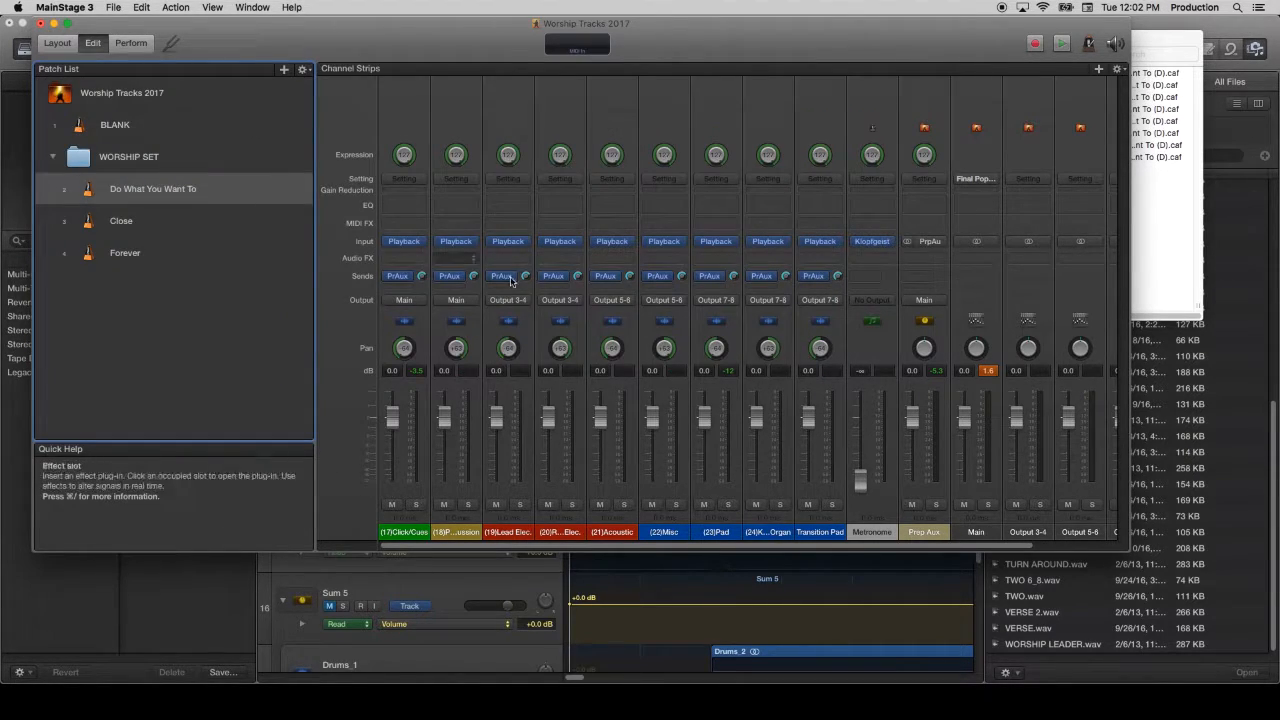
{"action": "left_click", "coordinate": [516, 243]}
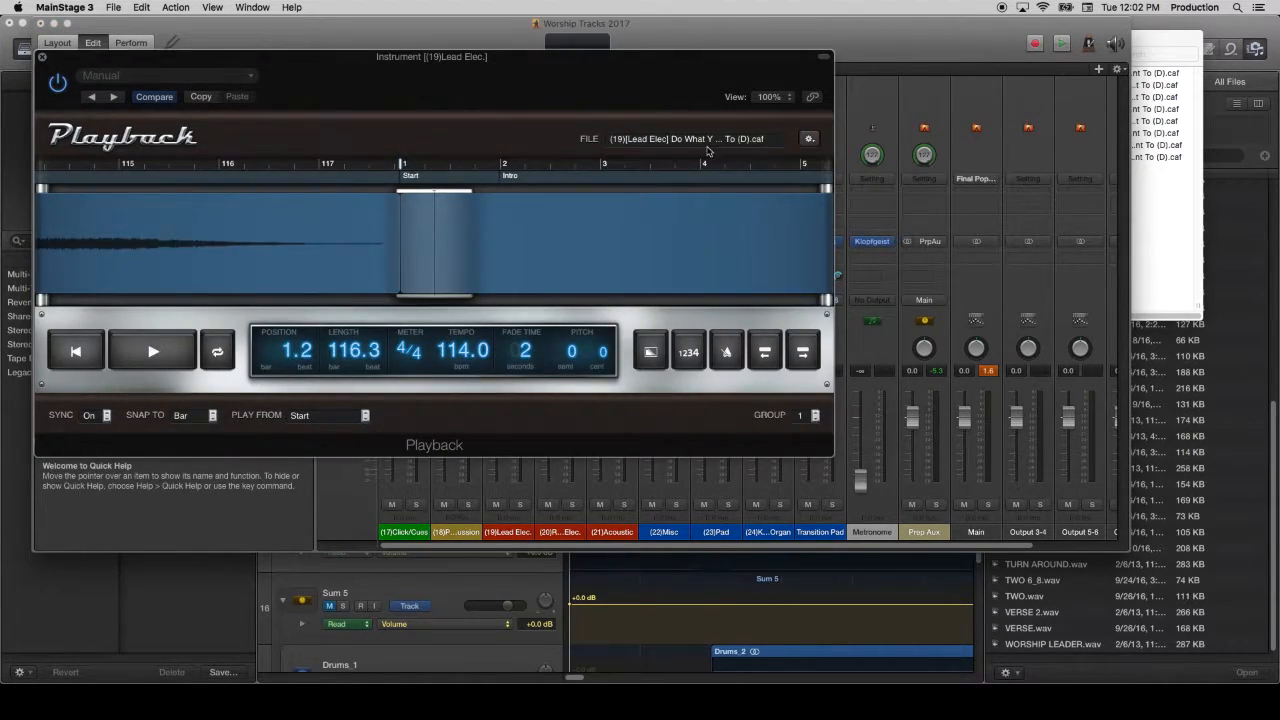
{"action": "key", "text": "super+w"}
{"action": "left_click", "coordinate": [560, 242]}
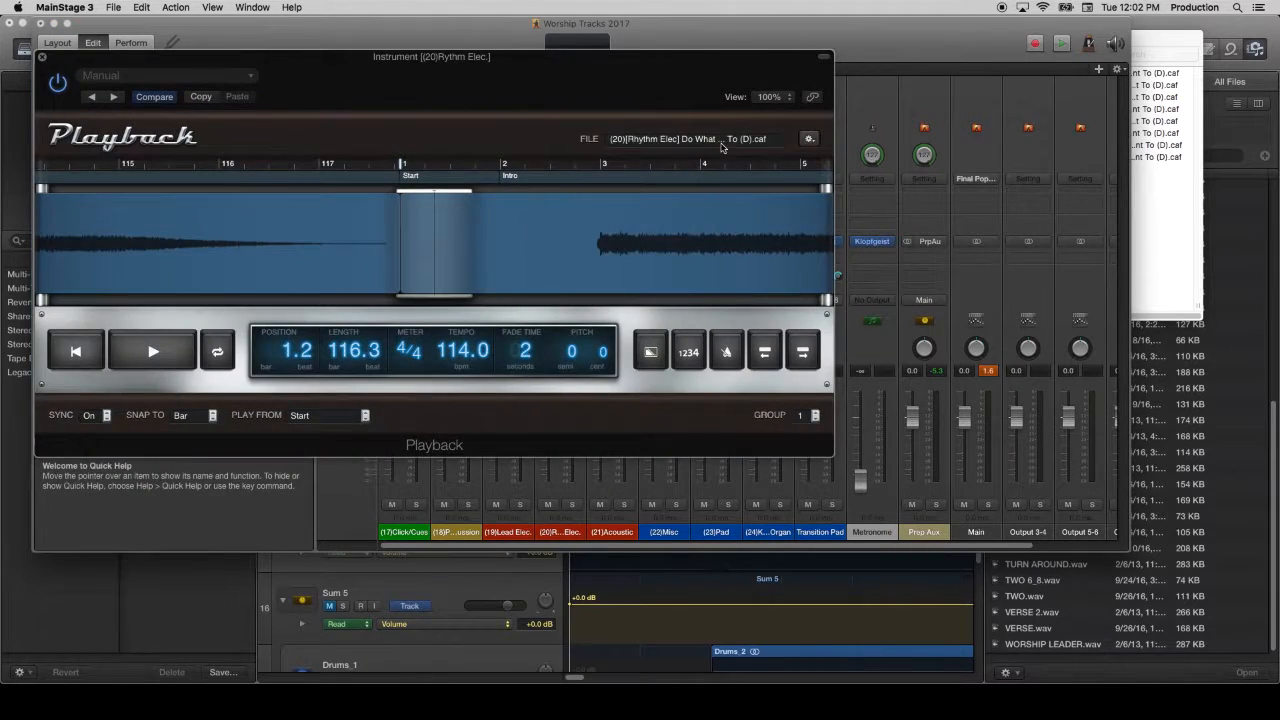
{"action": "key", "text": "super+w"}
{"action": "left_click", "coordinate": [609, 245]}
{"action": "key", "text": "super+w"}
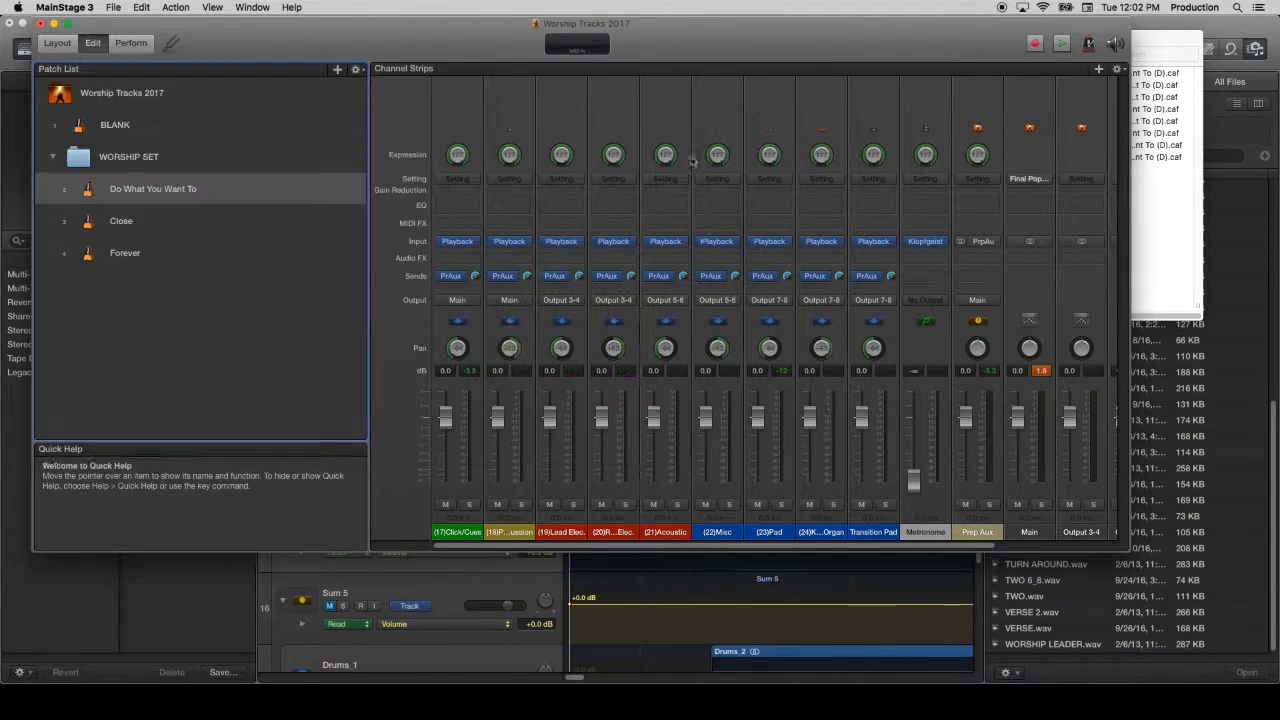
Step: Check which audio file is loaded in the Playback instruments of the Acoustic, Misc, Pad and Keys/Organ channels
{"action": "left_click", "coordinate": [668, 243]}
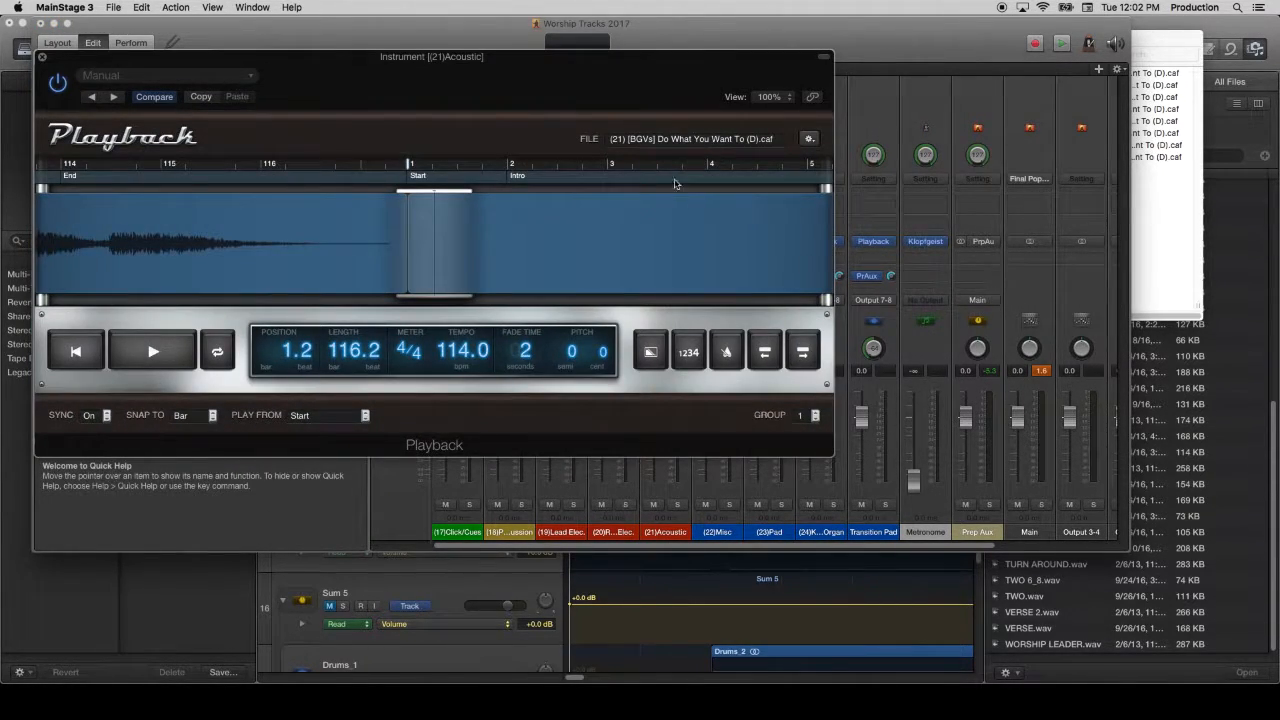
{"action": "key", "text": "super+w"}
{"action": "left_click", "coordinate": [718, 242]}
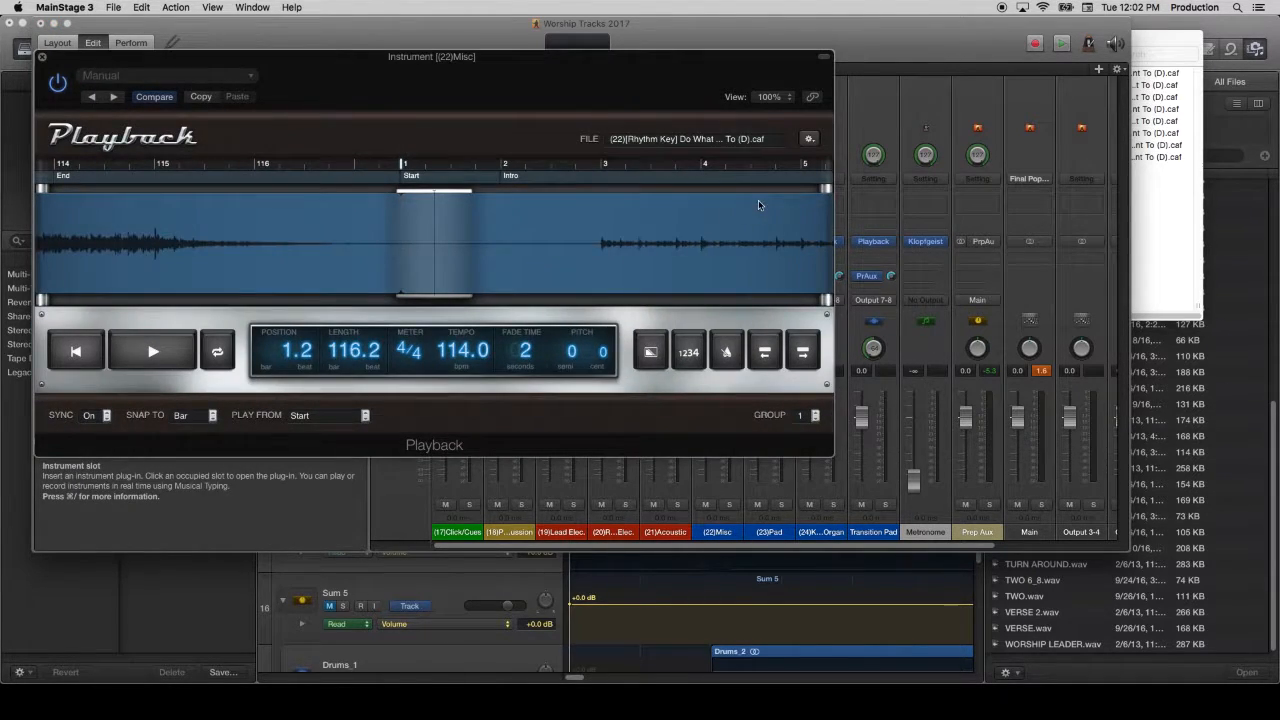
{"action": "key", "text": "super+w"}
{"action": "left_click", "coordinate": [770, 241]}
{"action": "key", "text": "super+w"}
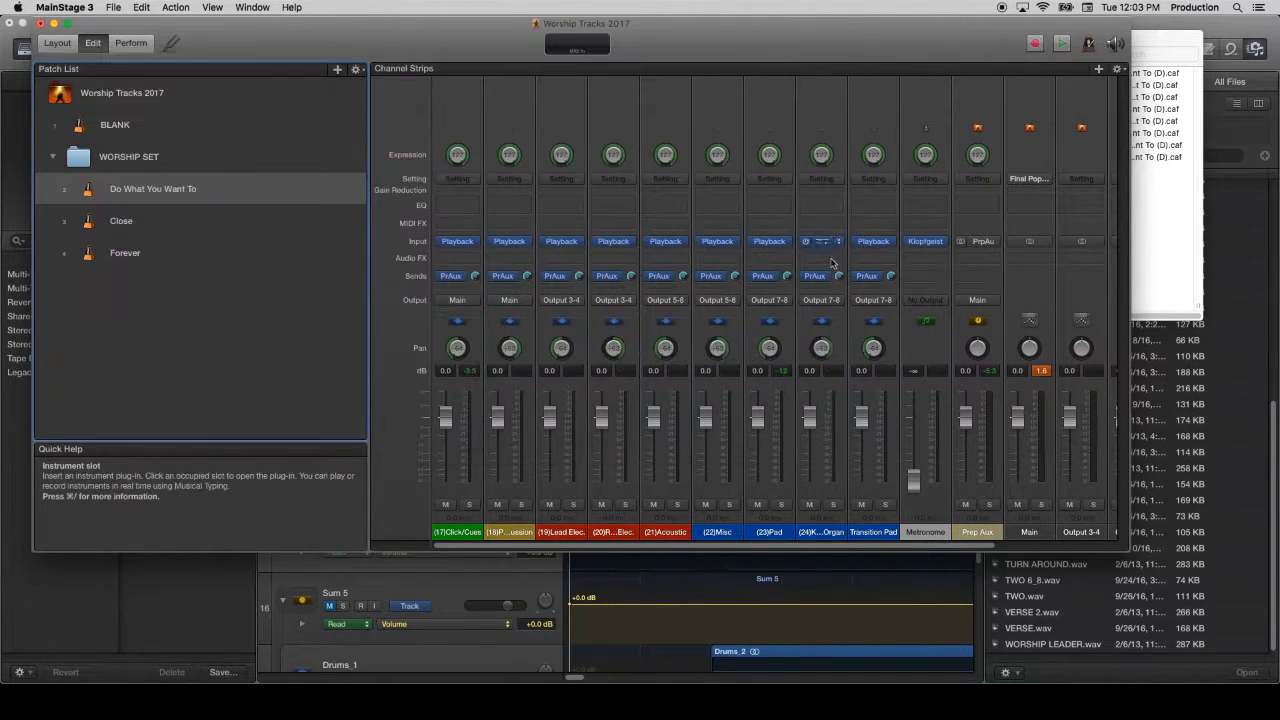
{"action": "left_click", "coordinate": [821, 242]}
{"action": "key", "text": "super+w"}
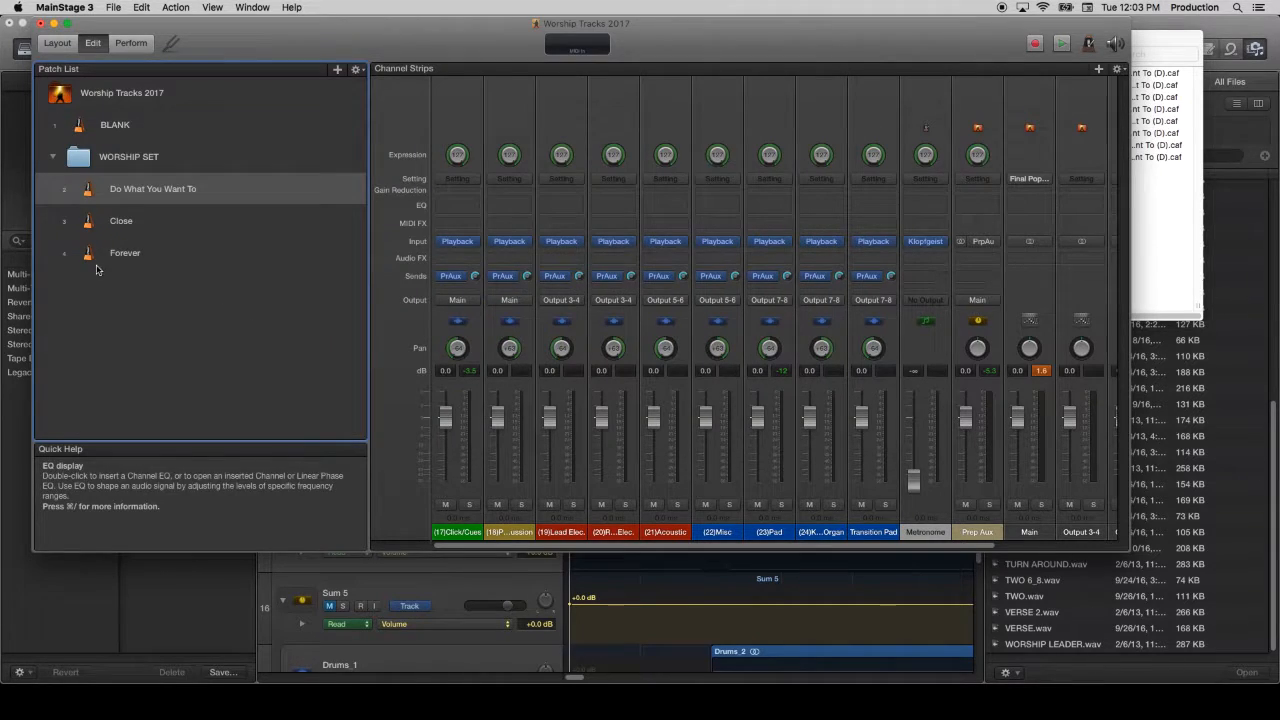
Step: Play the Do What You Want To patch in Perform view at a lower system volume and jump to the song's End marker
{"action": "left_click", "coordinate": [135, 158]}
{"action": "left_click", "coordinate": [152, 190]}
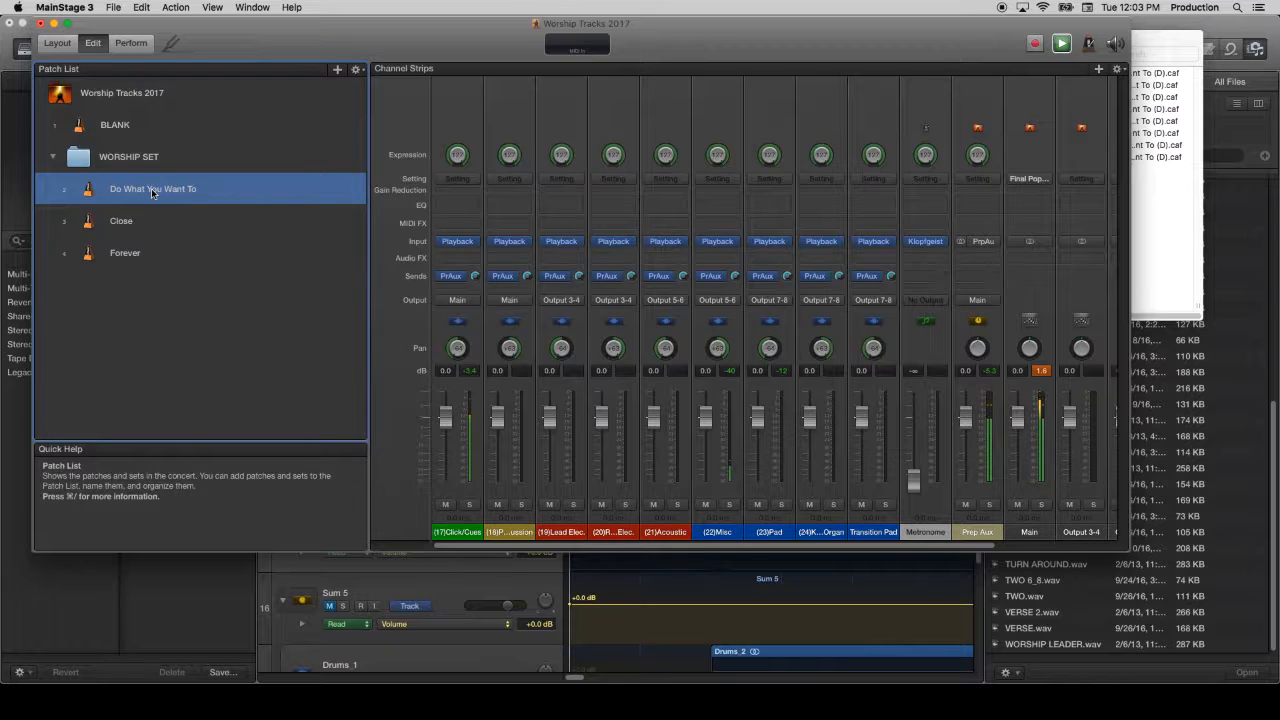
{"action": "left_click", "coordinate": [140, 44]}
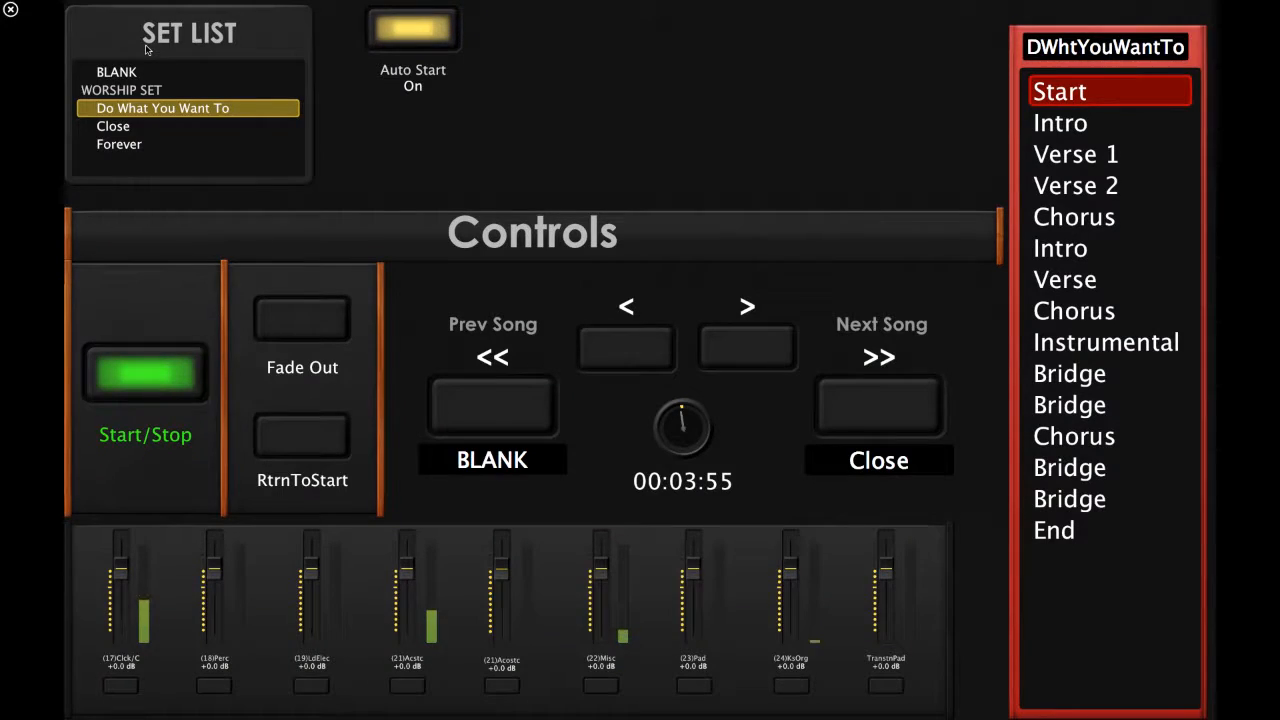
{"action": "key", "text": "XF86AudioLowerVolume"}
{"action": "left_click", "coordinate": [1067, 532]}
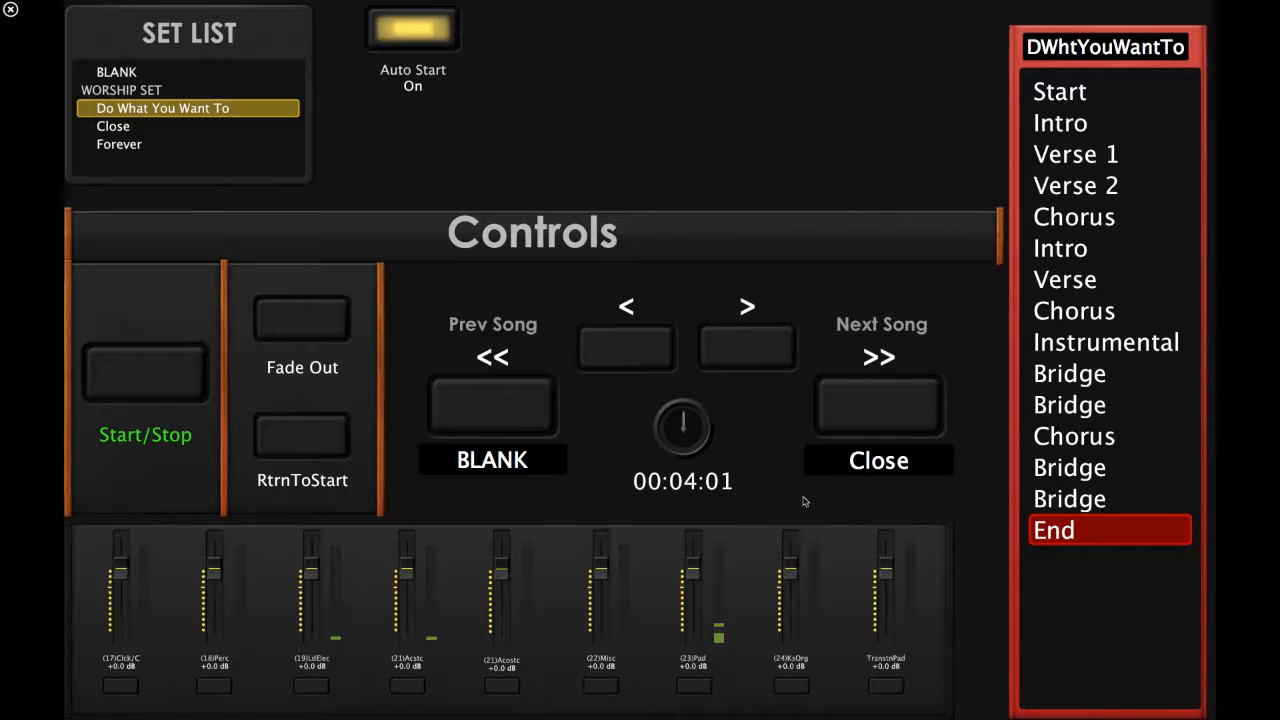
Step: Raise the system volume, advance the set to the Close patch and stop its playback
{"action": "key", "text": "XF86AudioRaiseVolume"}
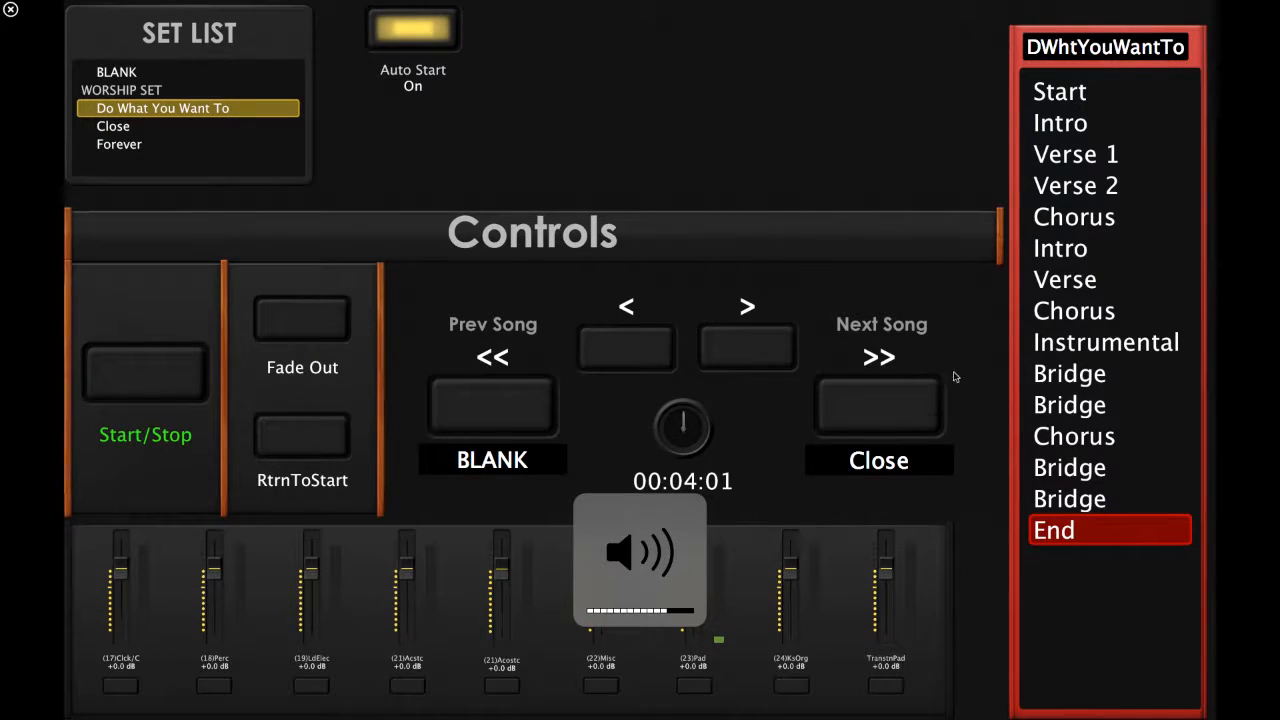
{"action": "left_click", "coordinate": [843, 401]}
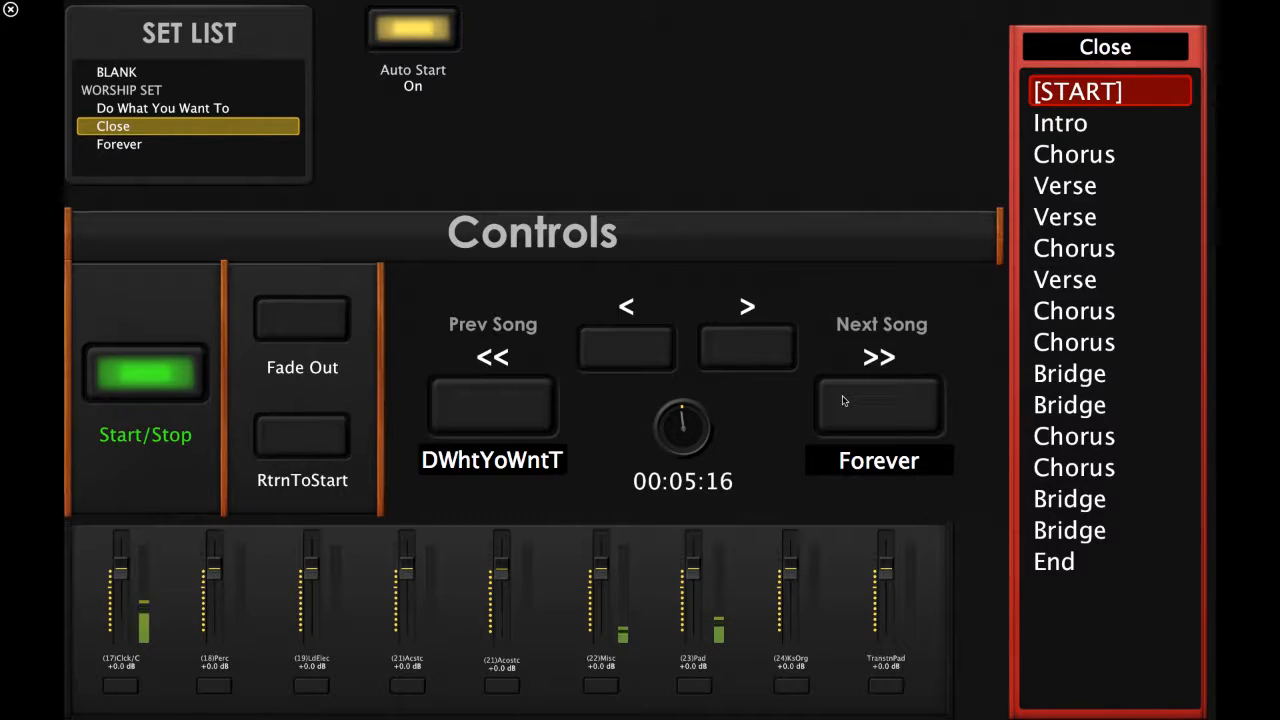
{"action": "key", "text": "space"}
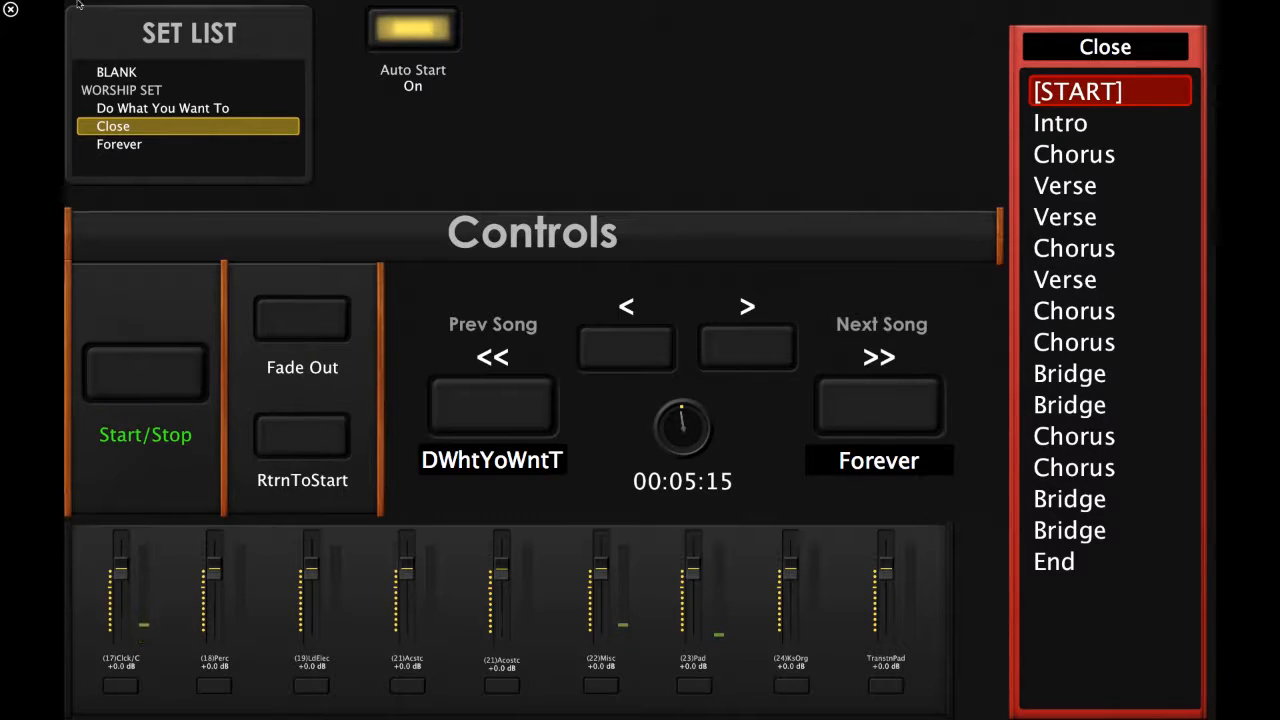
Step: Leave the full-screen Perform view and return to the concert's Edit view
{"action": "left_click", "coordinate": [17, 7]}
{"action": "left_click", "coordinate": [26, 232]}
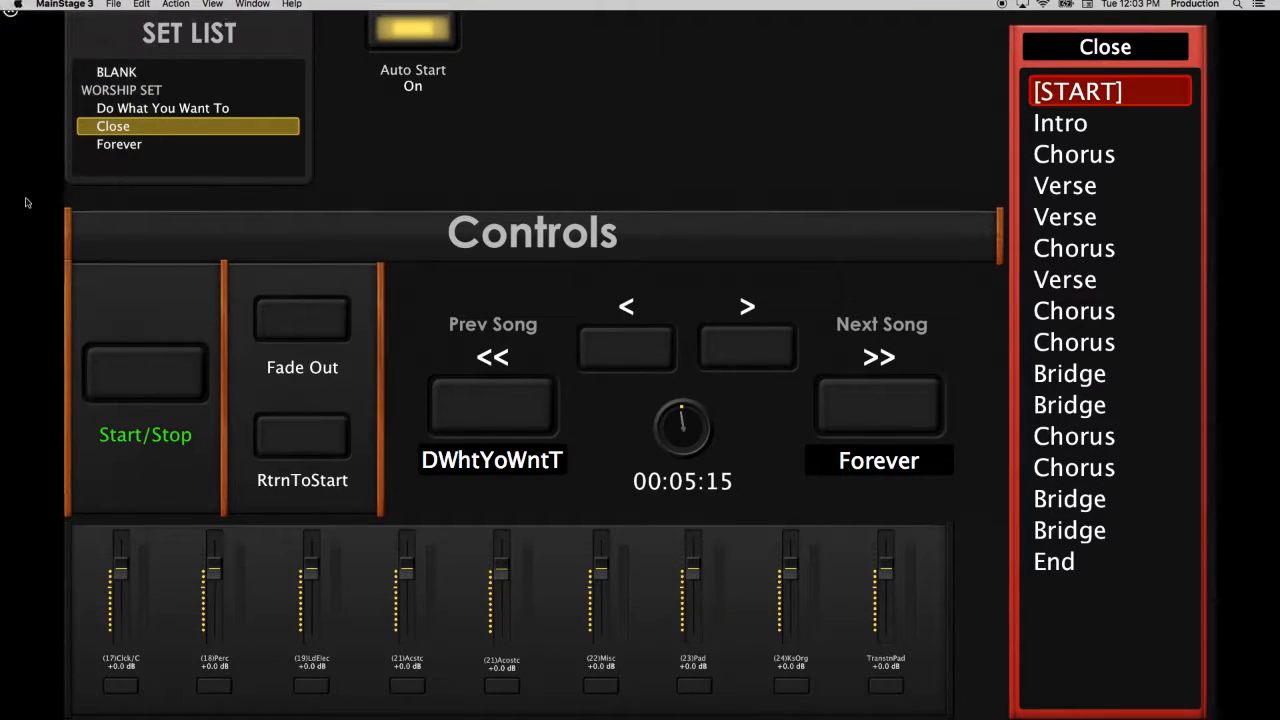
{"action": "left_click", "coordinate": [10, 9]}
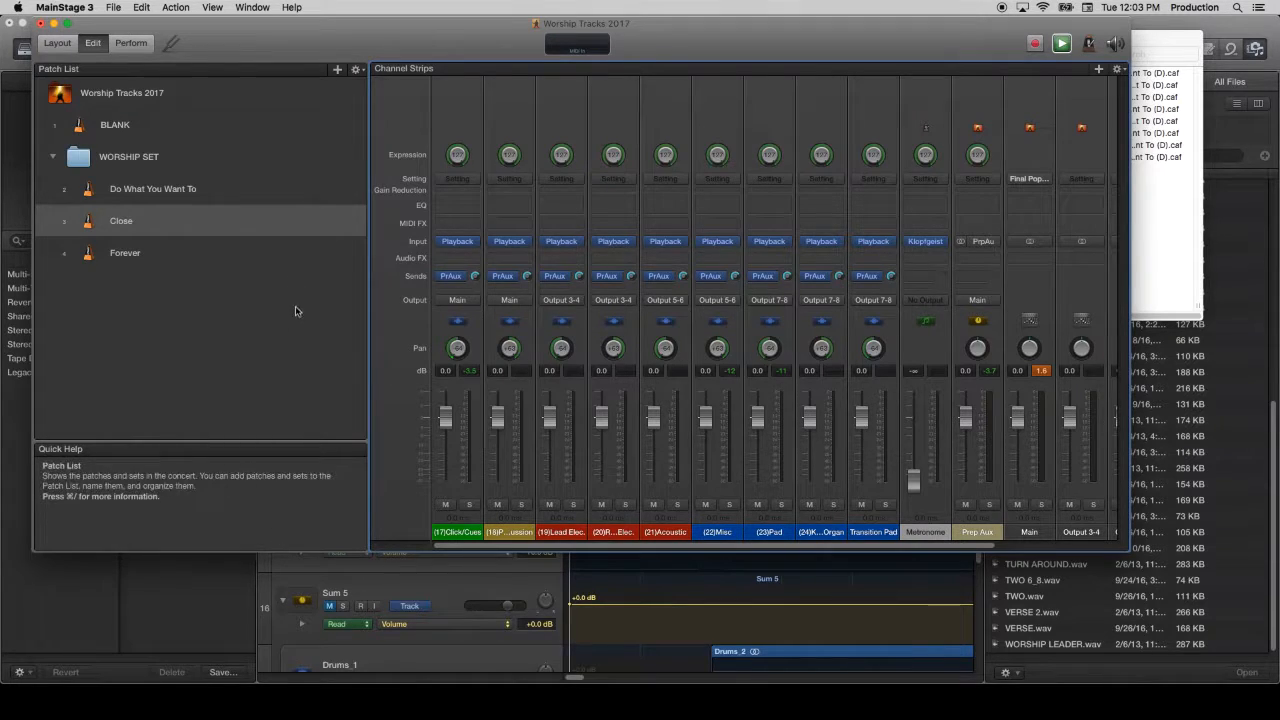
{"action": "left_click", "coordinate": [113, 7]}
{"action": "left_click", "coordinate": [144, 66]}
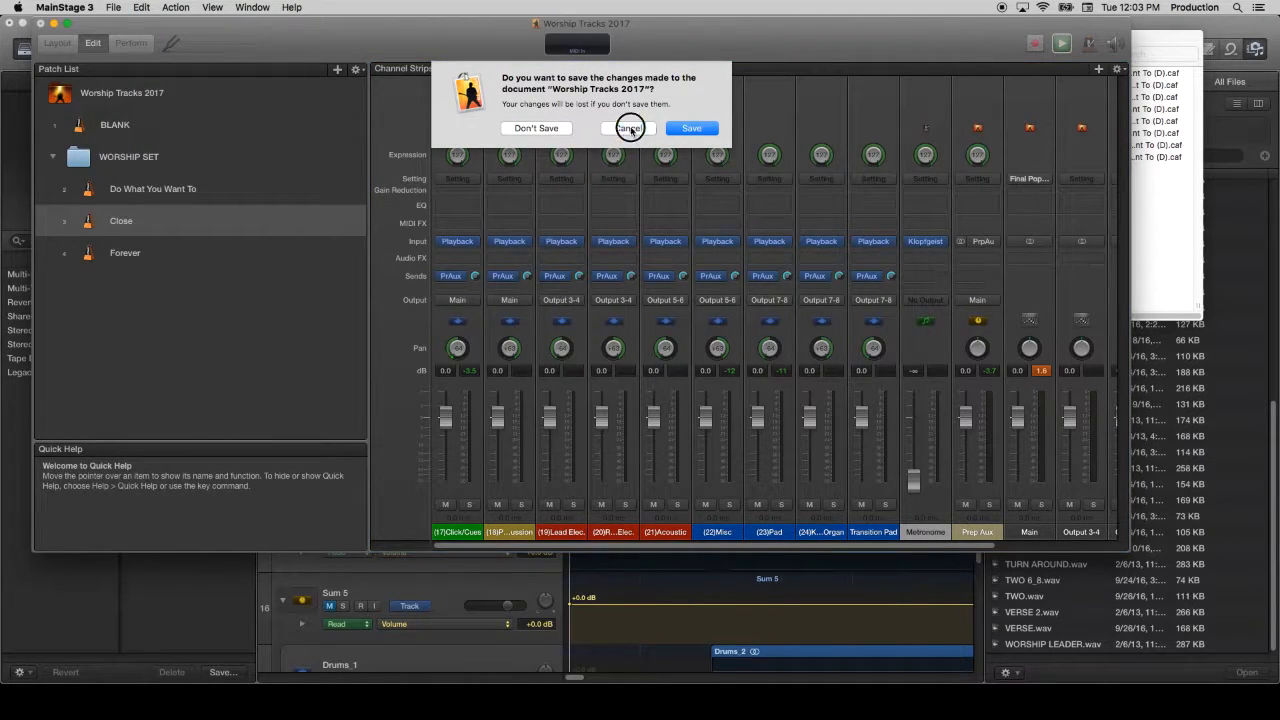
{"action": "left_click", "coordinate": [628, 128]}
Step: Save the Worship Tracks 2017 concert
{"action": "left_click", "coordinate": [141, 7]}
{"action": "mouse_move", "coordinate": [113, 7]}
{"action": "left_click", "coordinate": [142, 81]}
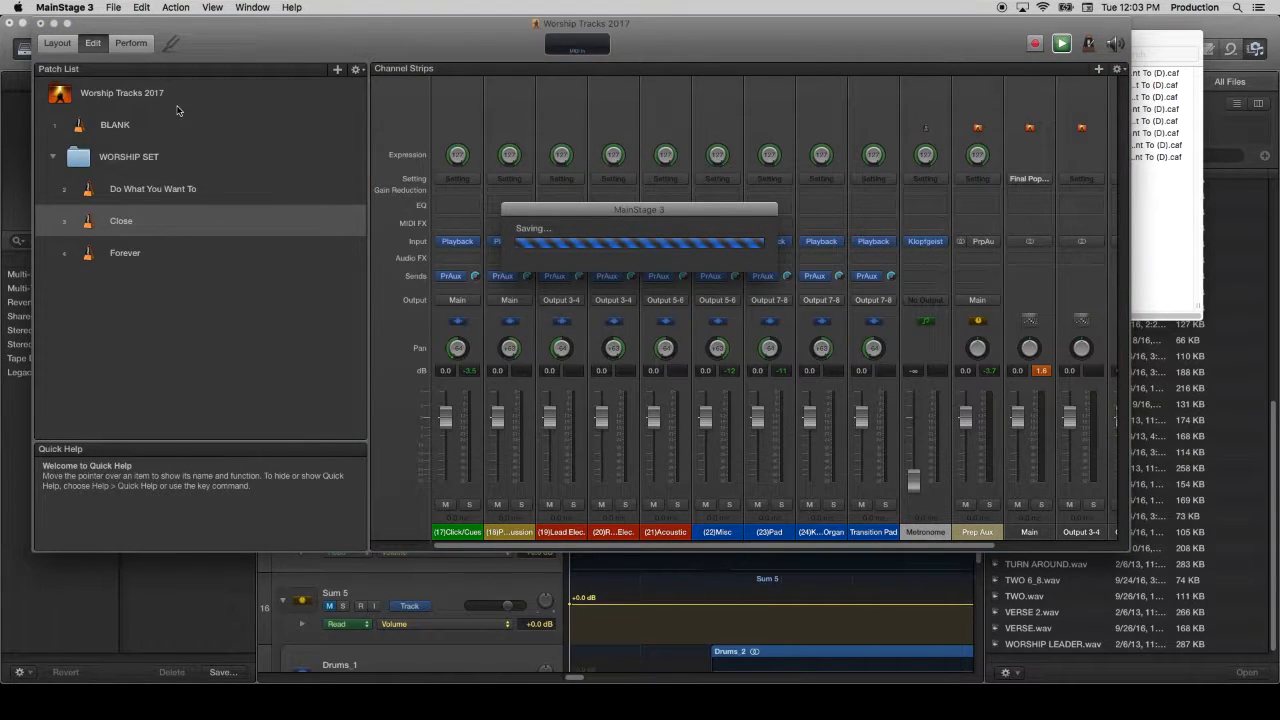
Step: Consolidate the assets into the Worship Tracks 2017 concert with all copy options enabled, including Copy Apple Sound Library Content
{"action": "left_click", "coordinate": [113, 7]}
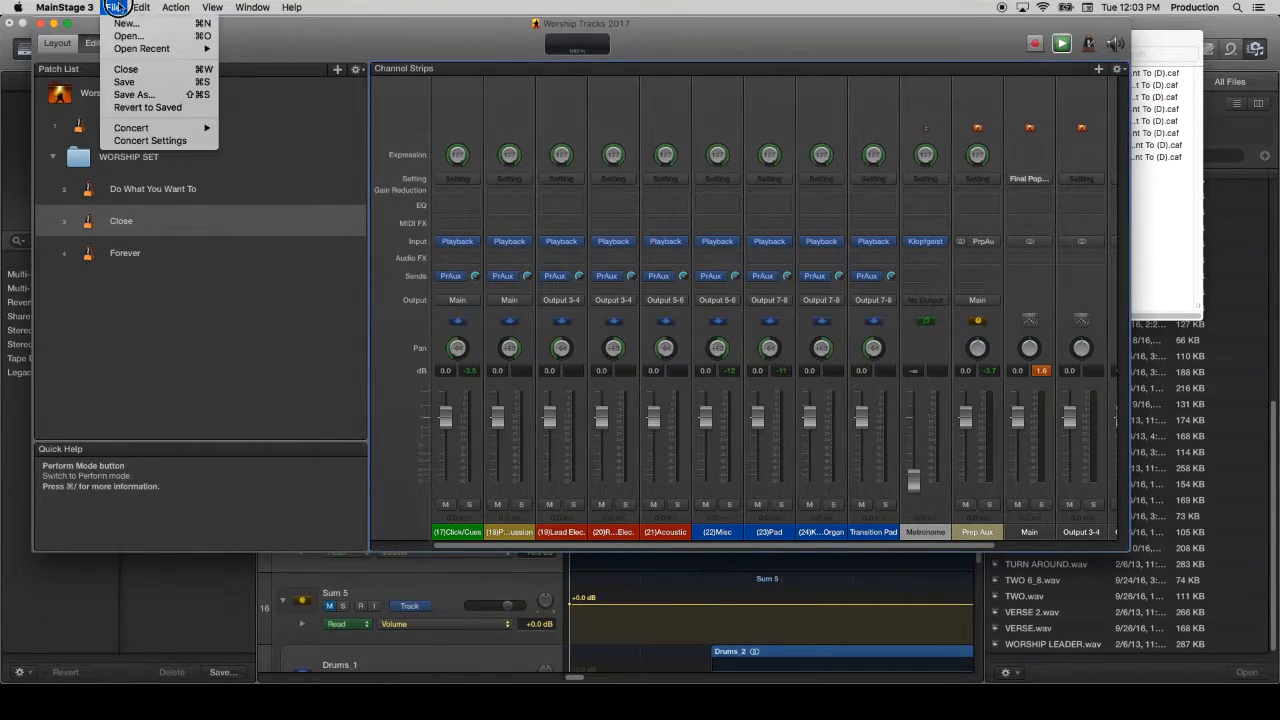
{"action": "mouse_move", "coordinate": [157, 130]}
{"action": "left_click", "coordinate": [252, 141]}
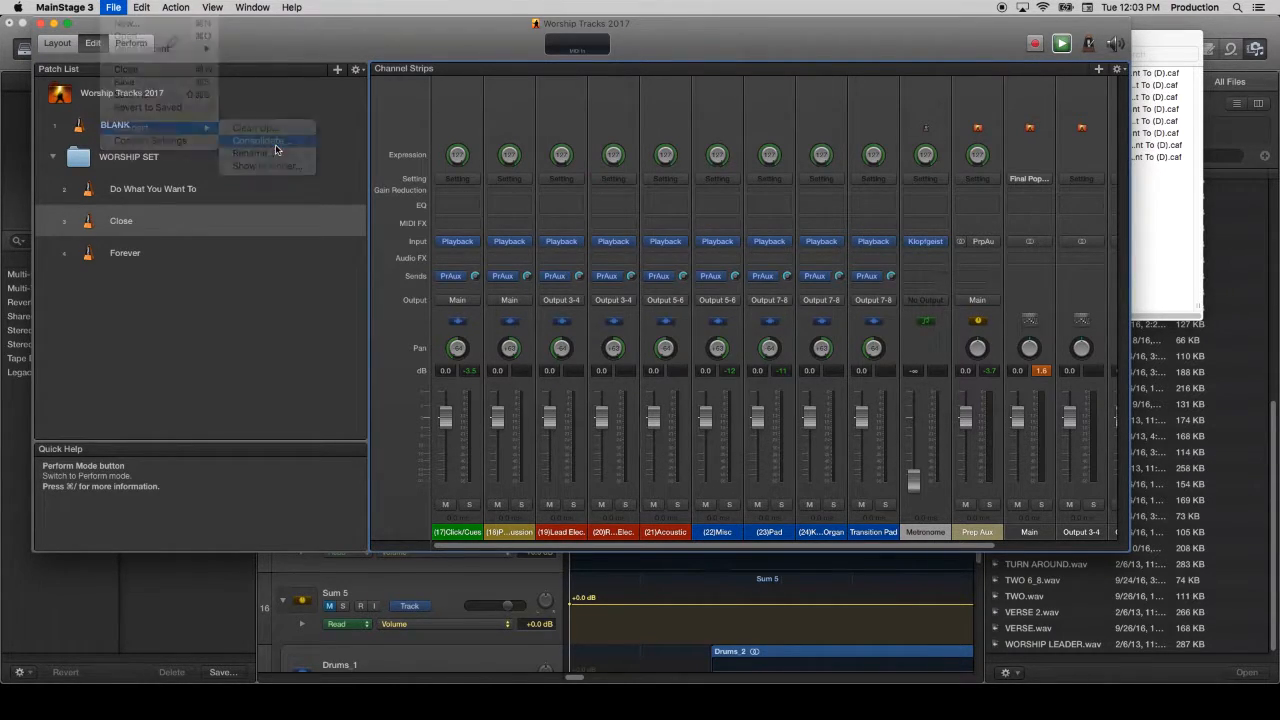
{"action": "left_click", "coordinate": [773, 317]}
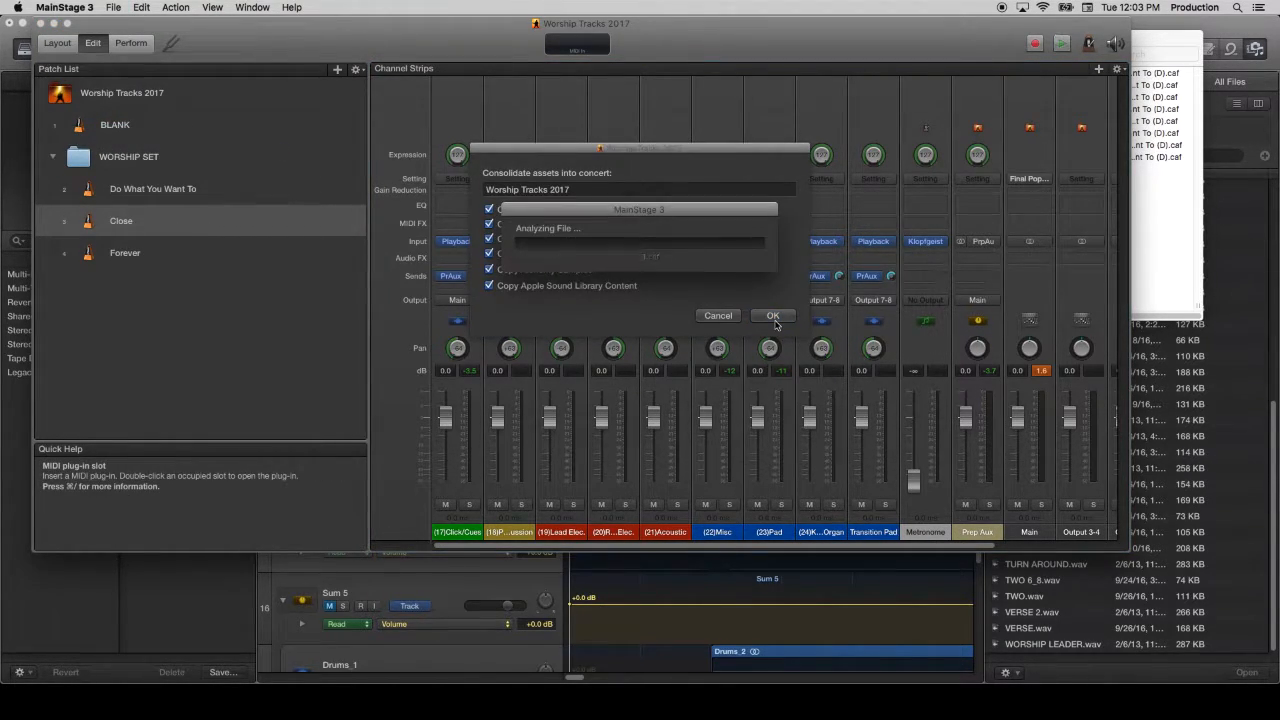
{"action": "left_click", "coordinate": [113, 7]}
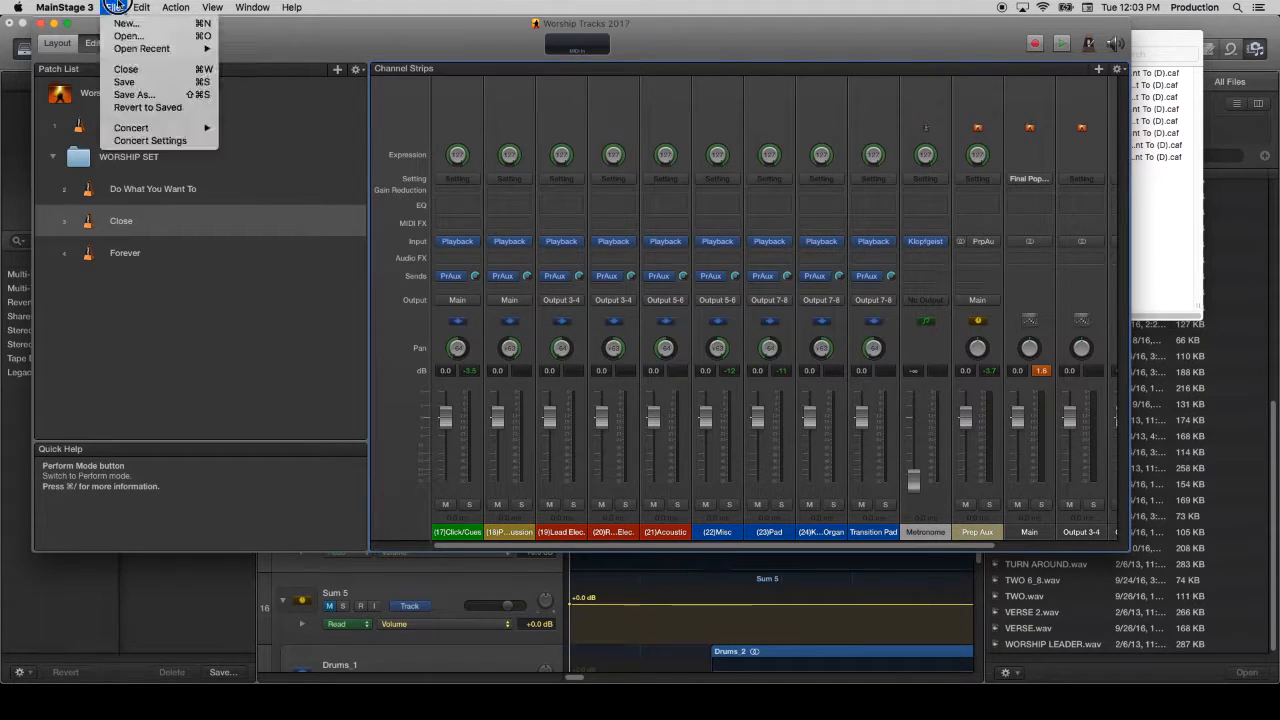
{"action": "left_click", "coordinate": [138, 72]}
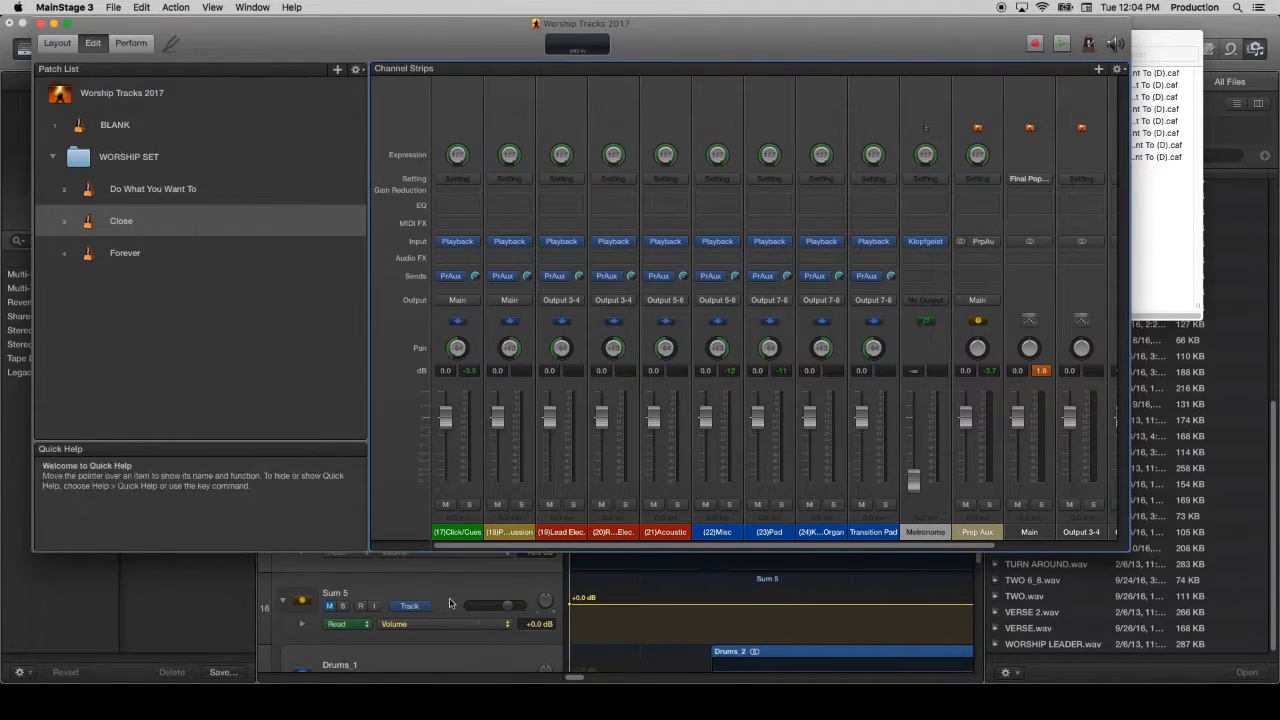
Step: Switch to Logic Pro X and look through the projects in the 01 Songs folder of the Clarity Mini Drive
{"action": "left_click", "coordinate": [454, 592]}
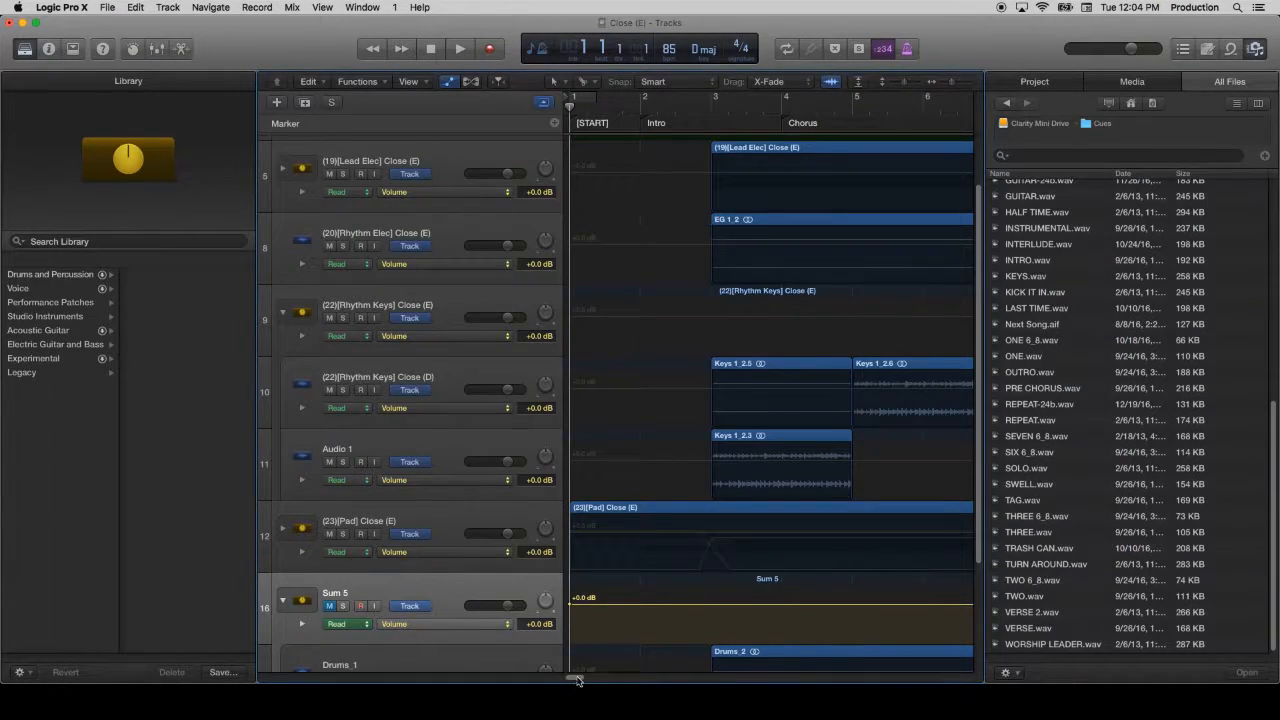
{"action": "left_click_drag", "start_coordinate": [281, 22], "coordinate": [307, 101]}
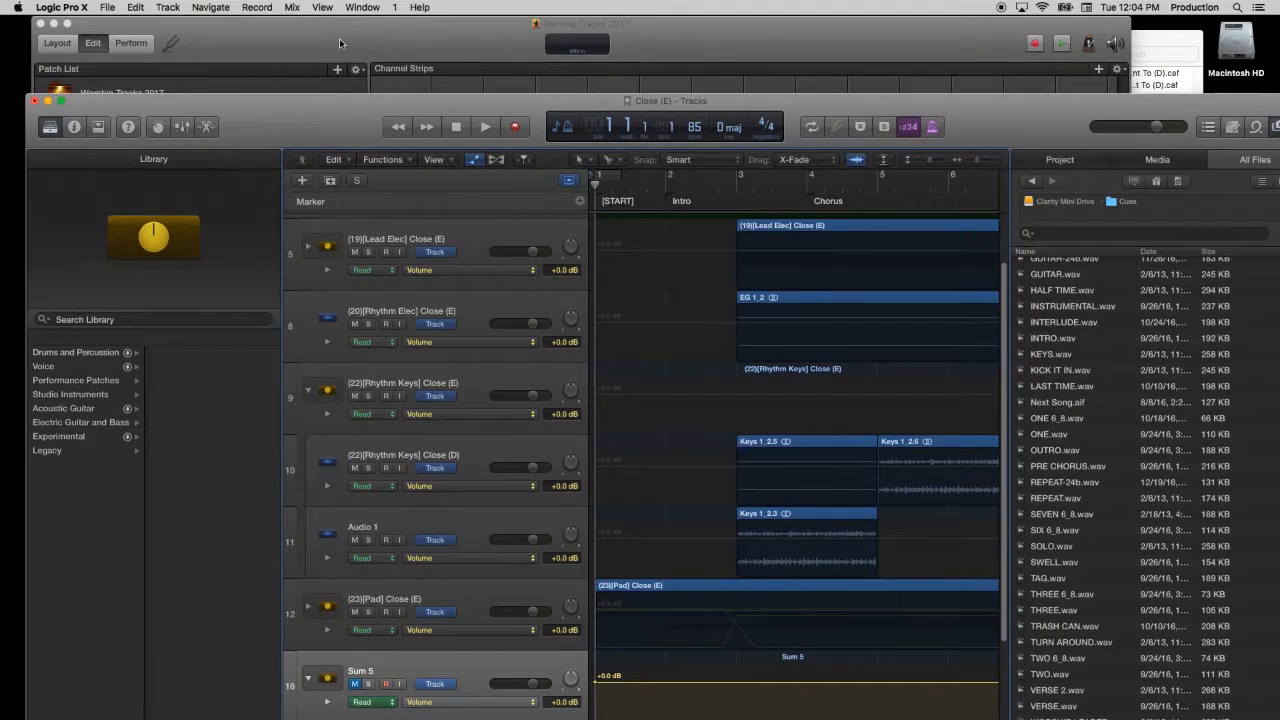
{"action": "left_click_drag", "start_coordinate": [375, 145], "coordinate": [358, 67]}
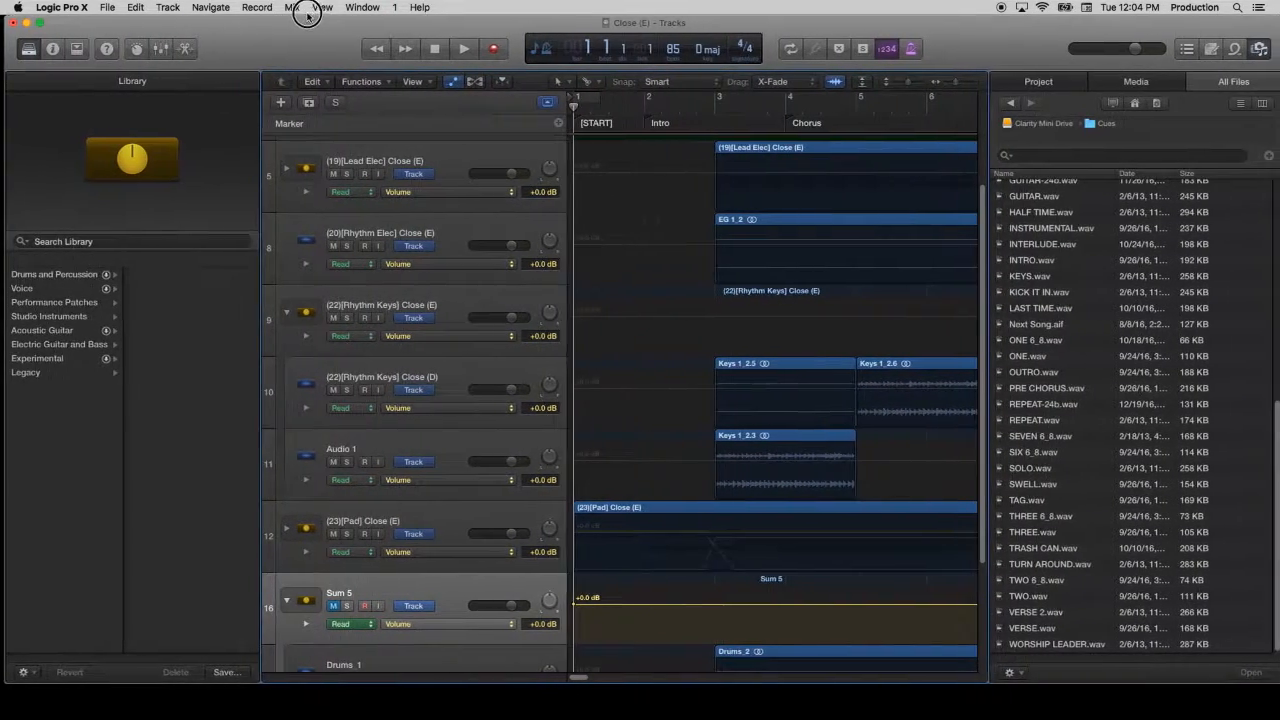
{"action": "left_click", "coordinate": [105, 7]}
{"action": "left_click", "coordinate": [123, 48]}
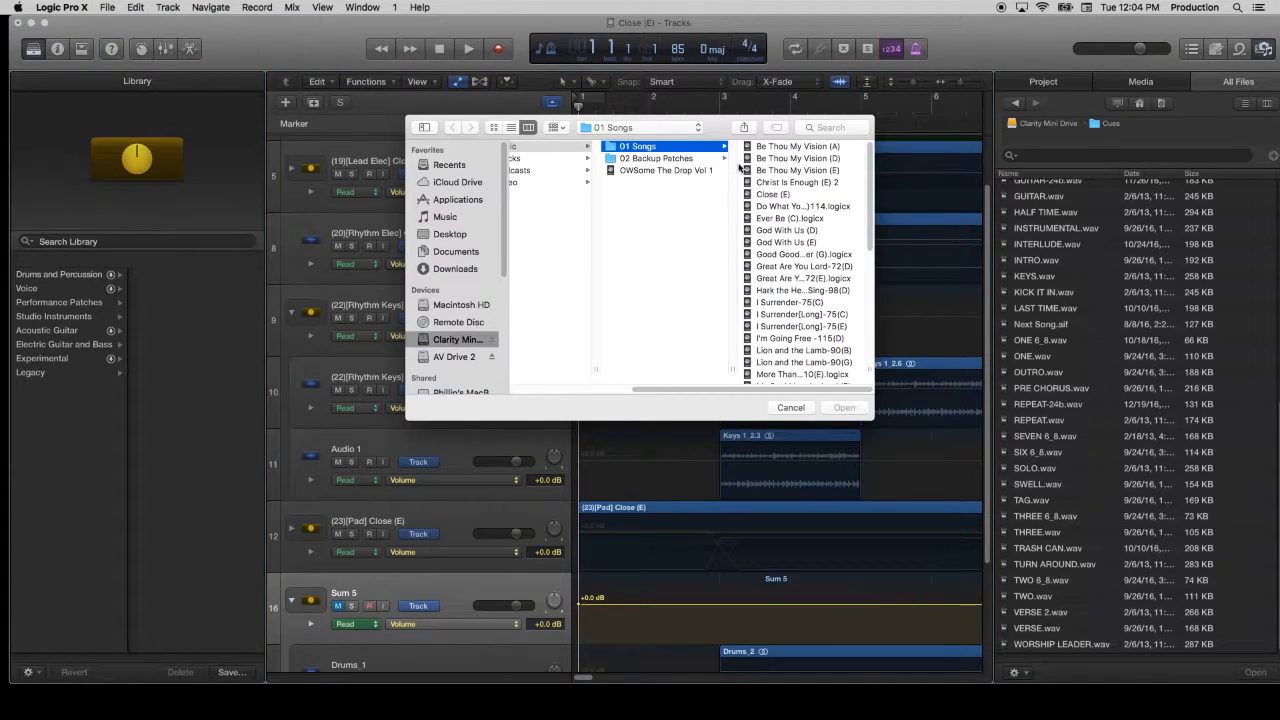
{"action": "scroll", "coordinate": [827, 283], "scroll_direction": "down", "scroll_amount": 5}
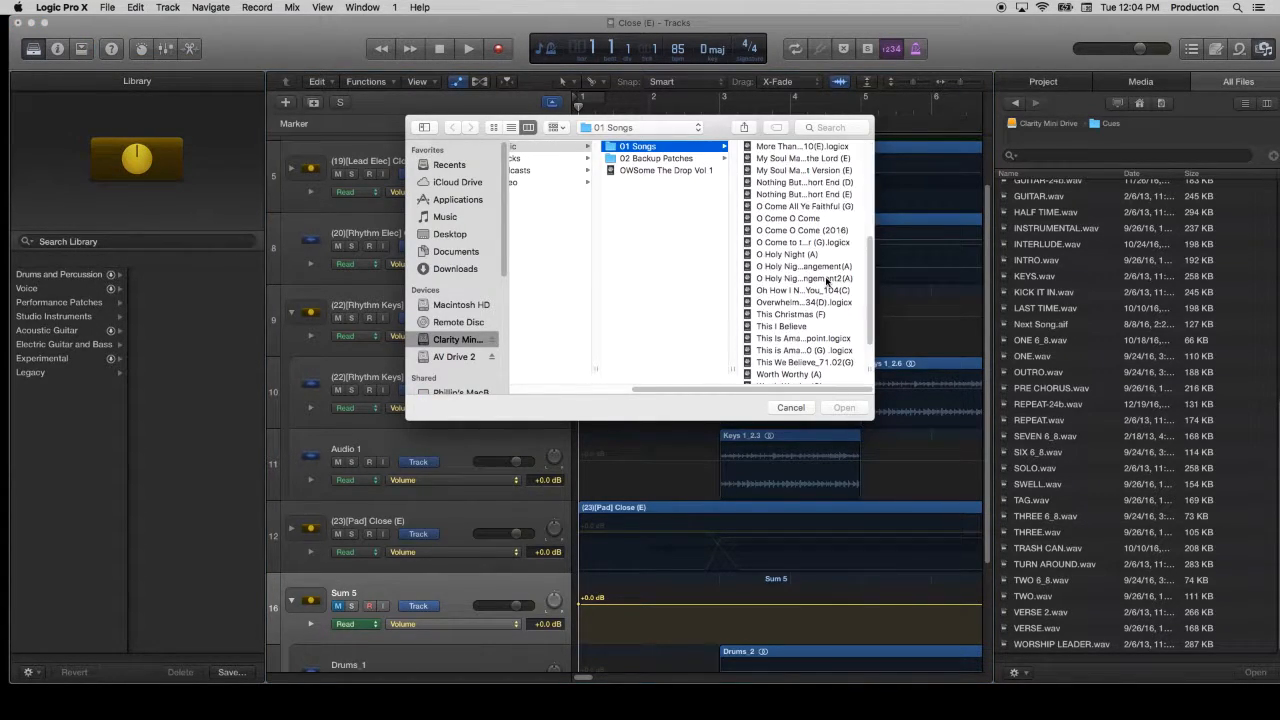
{"action": "scroll", "coordinate": [827, 282], "scroll_direction": "up", "scroll_amount": 5}
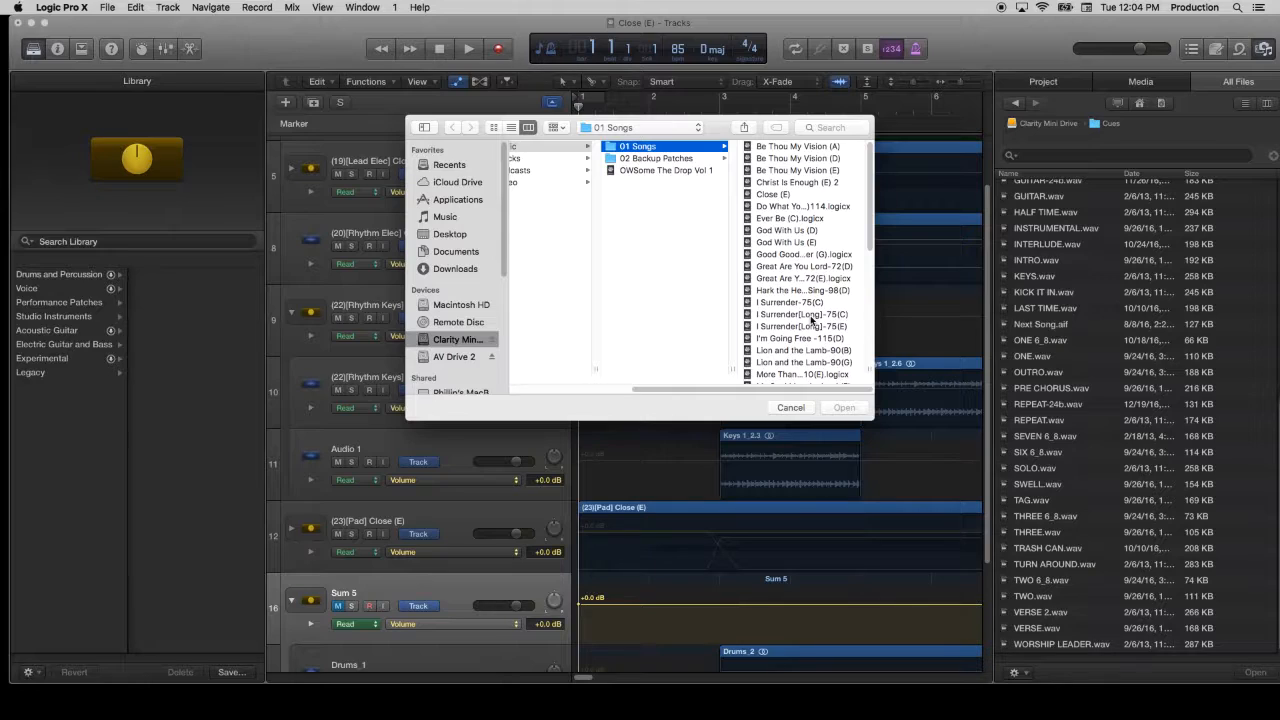
{"action": "scroll", "coordinate": [812, 321], "scroll_direction": "down", "scroll_amount": 1}
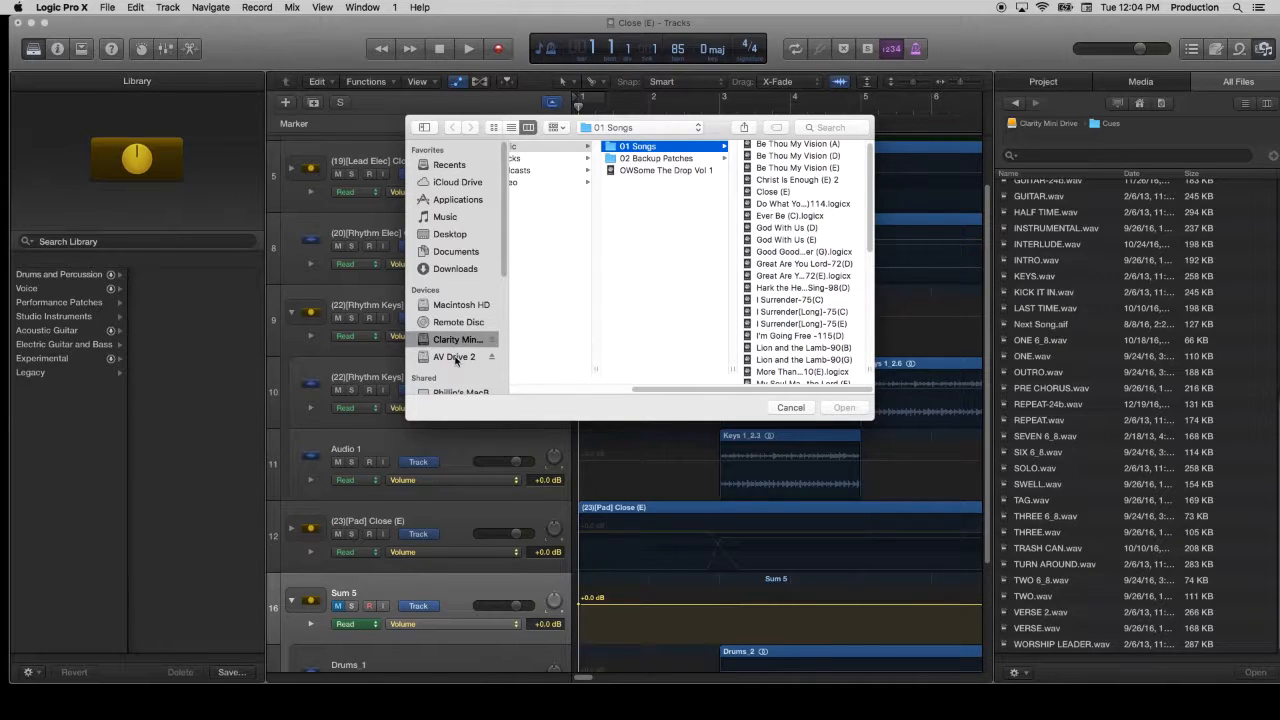
{"action": "scroll", "coordinate": [782, 325], "scroll_direction": "down", "scroll_amount": 5}
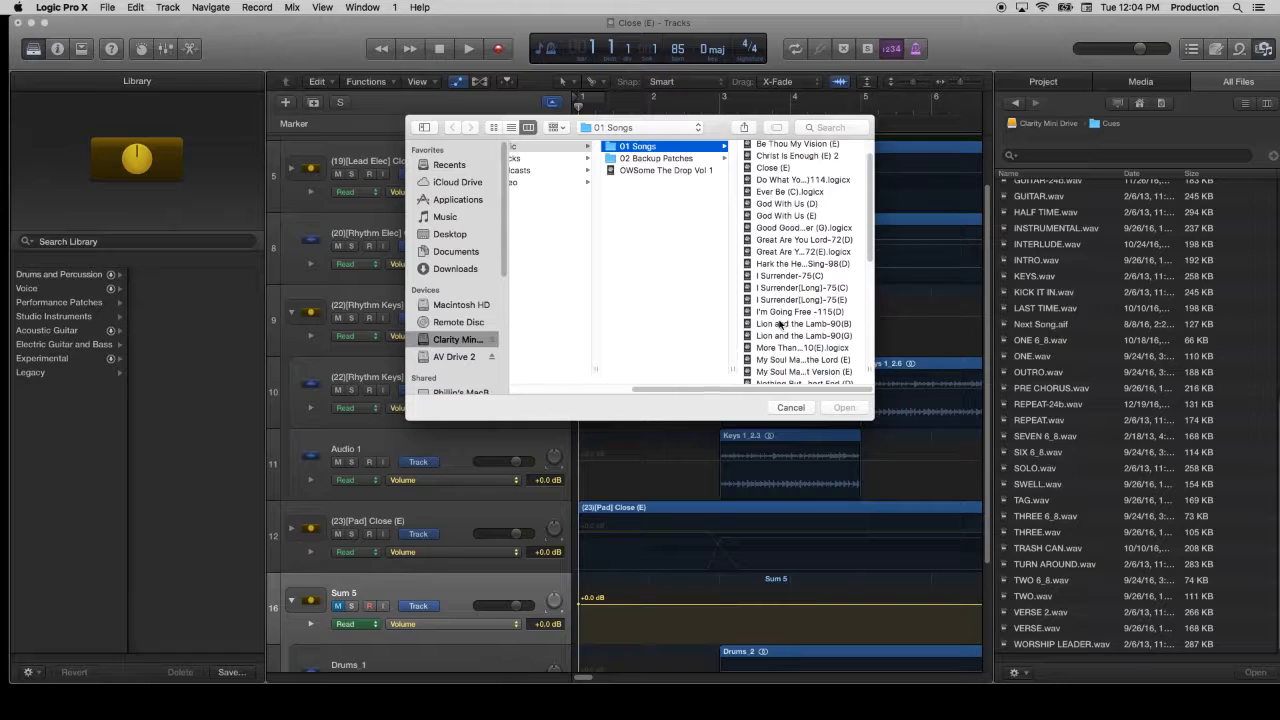
Step: Locate Forever_V2 (G).logicx in the Forever folder under Projects and Logic on AV Drive 2
{"action": "left_click", "coordinate": [447, 357]}
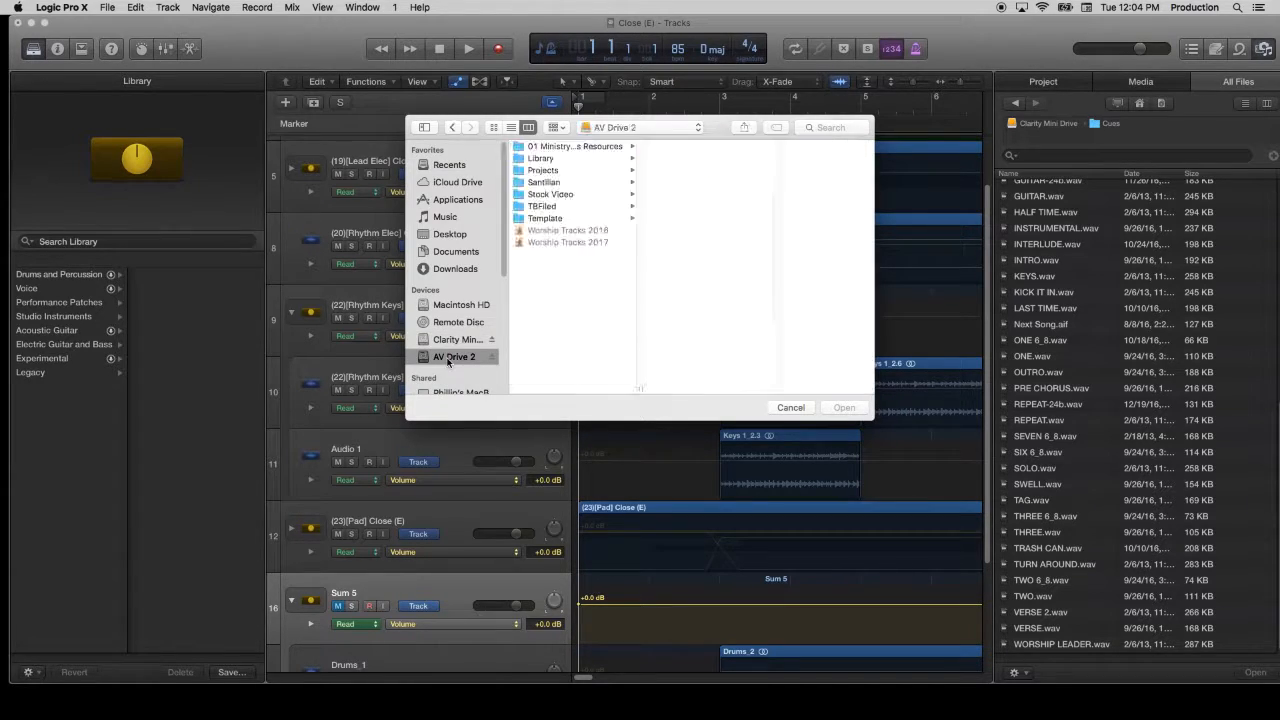
{"action": "left_click", "coordinate": [555, 160]}
{"action": "left_click", "coordinate": [692, 160]}
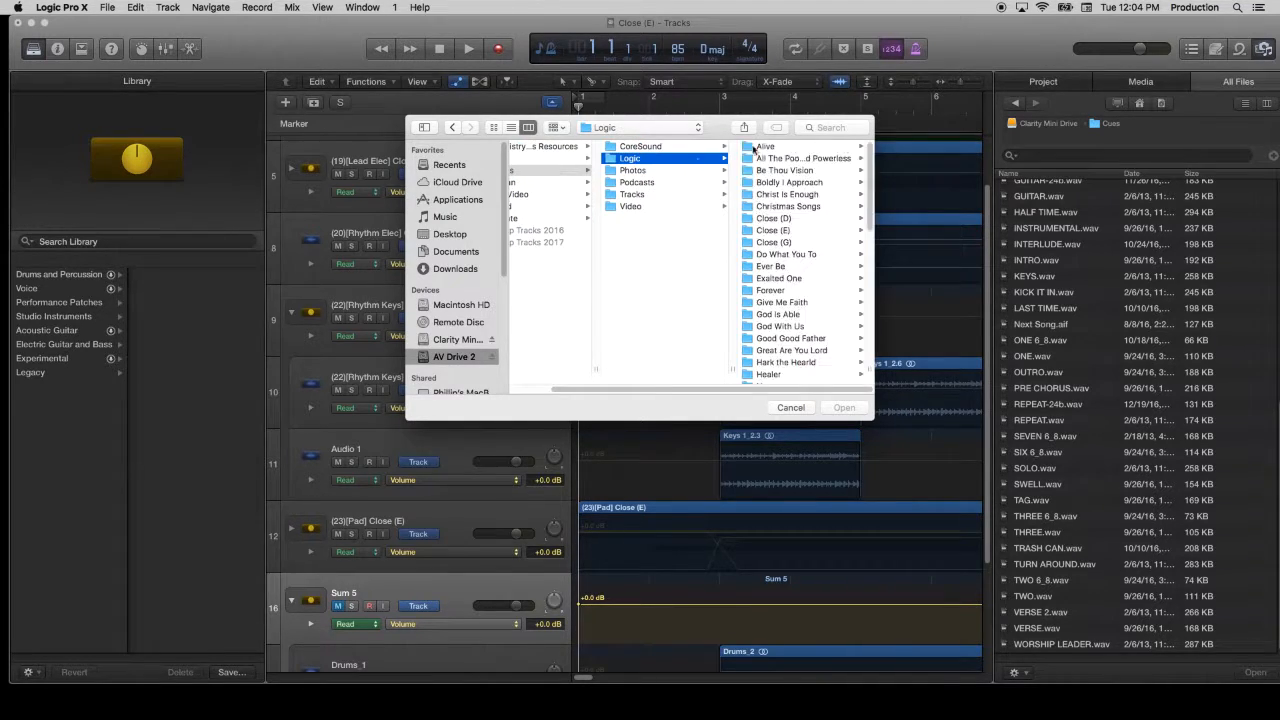
{"action": "scroll", "coordinate": [783, 223], "scroll_direction": "down", "scroll_amount": 5}
{"action": "scroll", "coordinate": [783, 221], "scroll_direction": "up", "scroll_amount": 2}
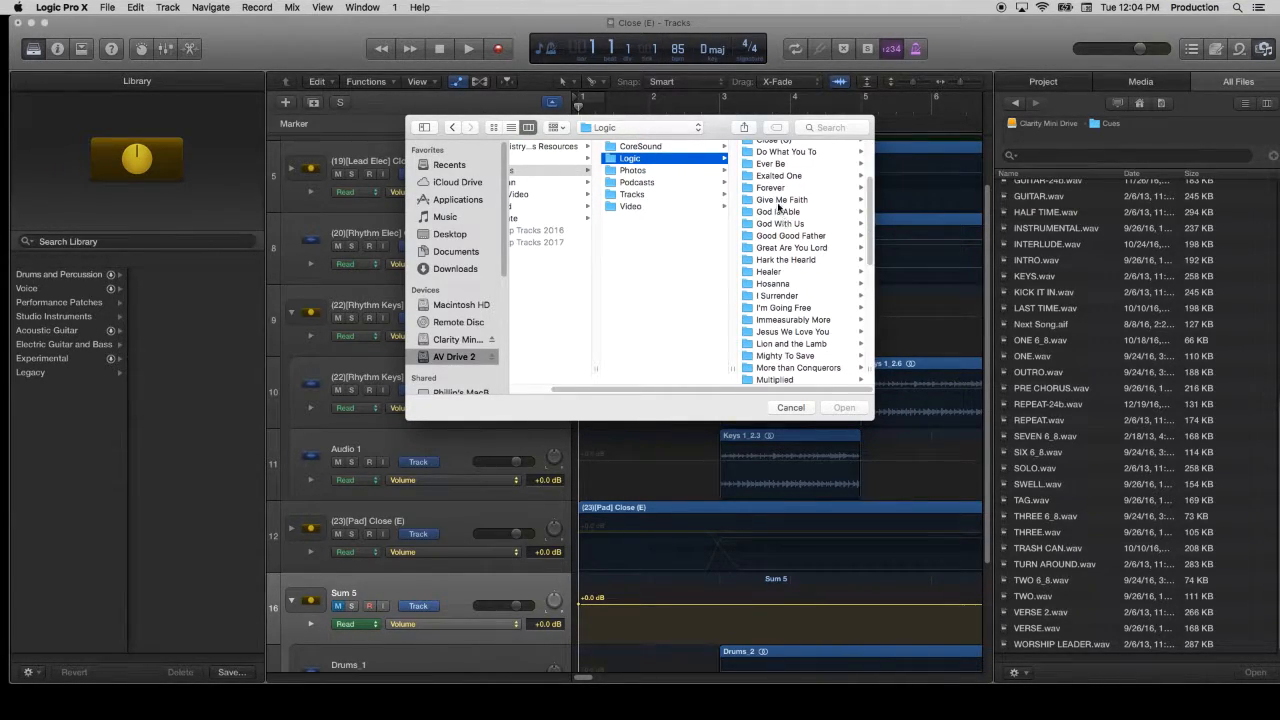
{"action": "left_click", "coordinate": [772, 188]}
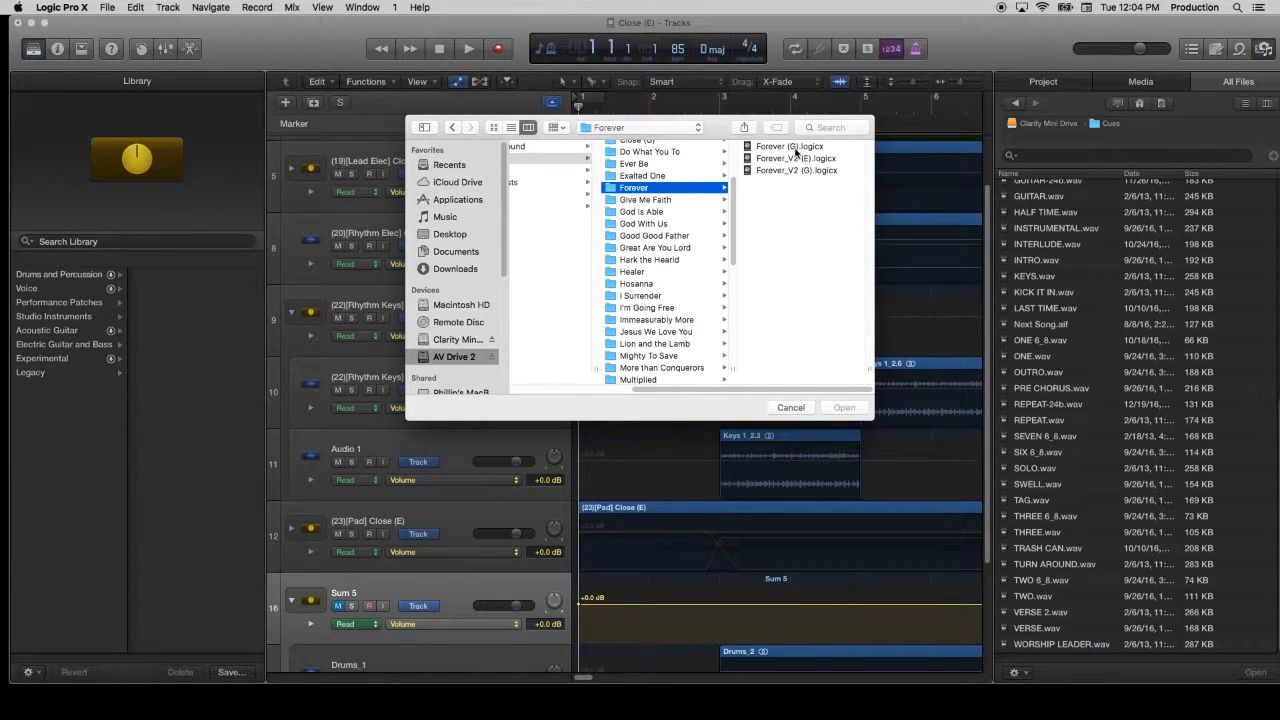
{"action": "left_click", "coordinate": [795, 148]}
{"action": "key", "text": "super+Tab"}
{"action": "key", "text": "super+Tab"}
{"action": "key", "text": "super+Tab"}
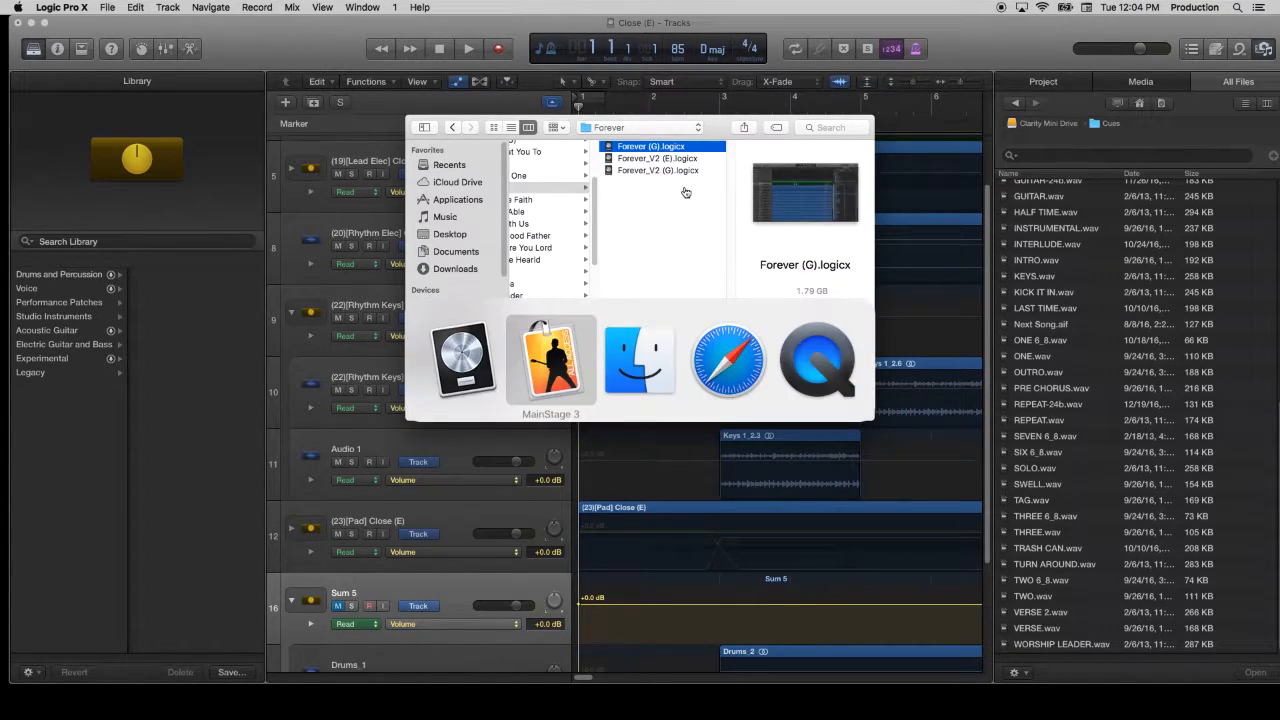
{"action": "key", "text": "super+Tab"}
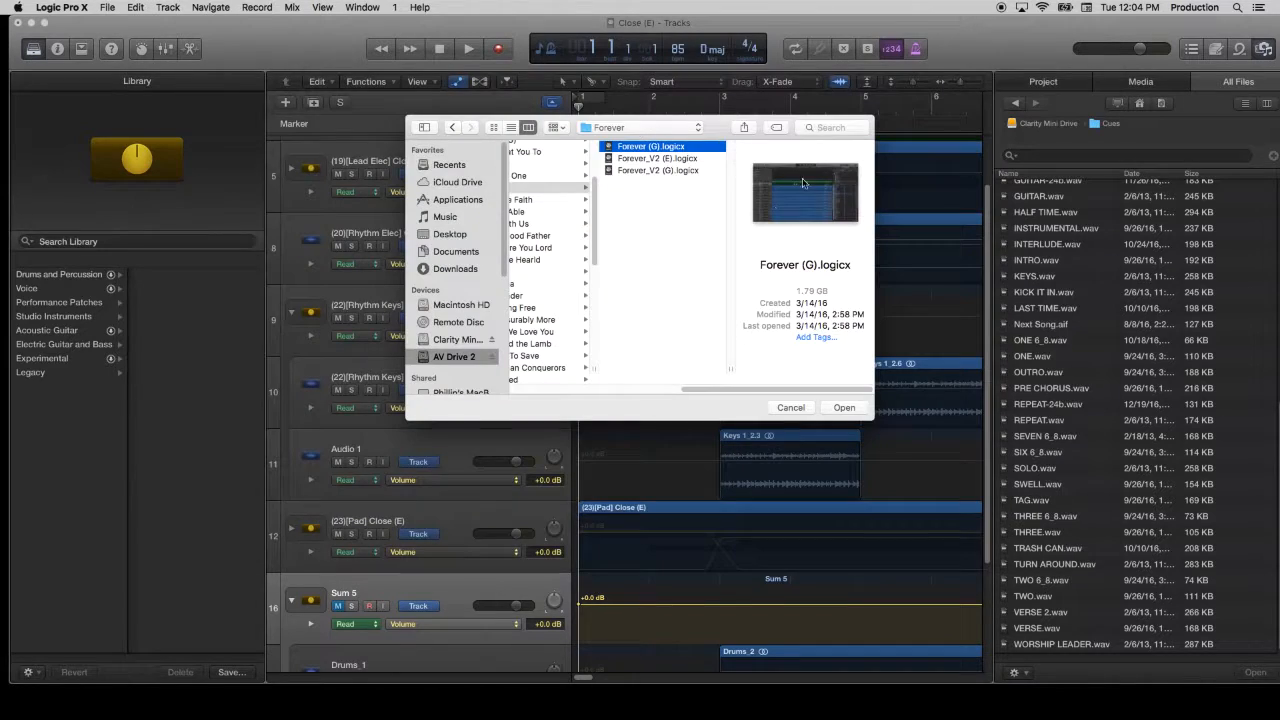
{"action": "left_click", "coordinate": [684, 172]}
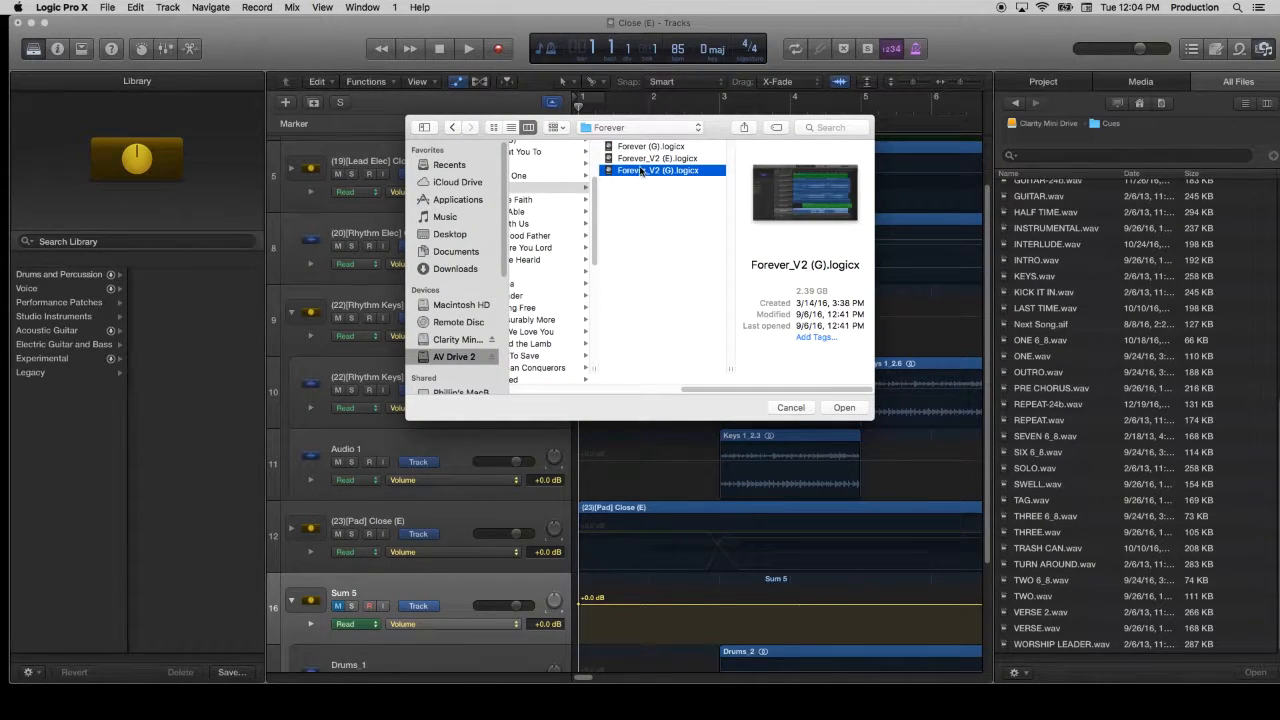
{"action": "key", "text": "super+o"}
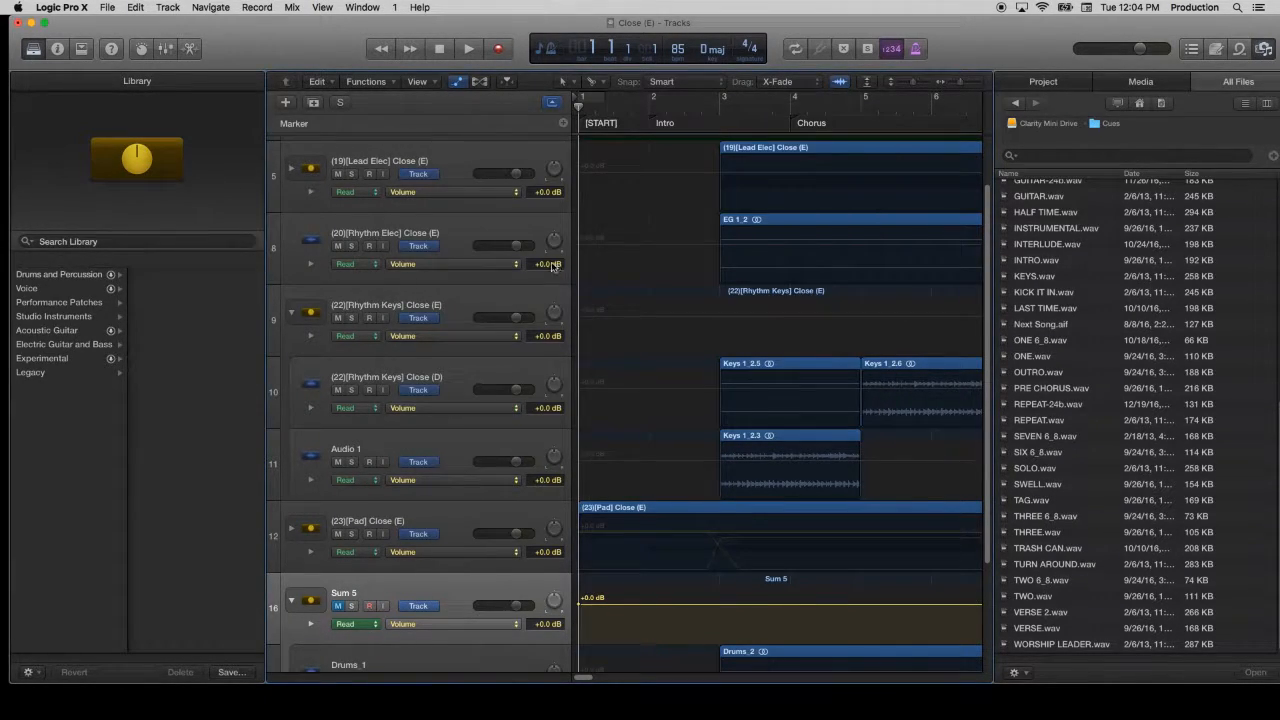
{"action": "key", "text": "super+n"}
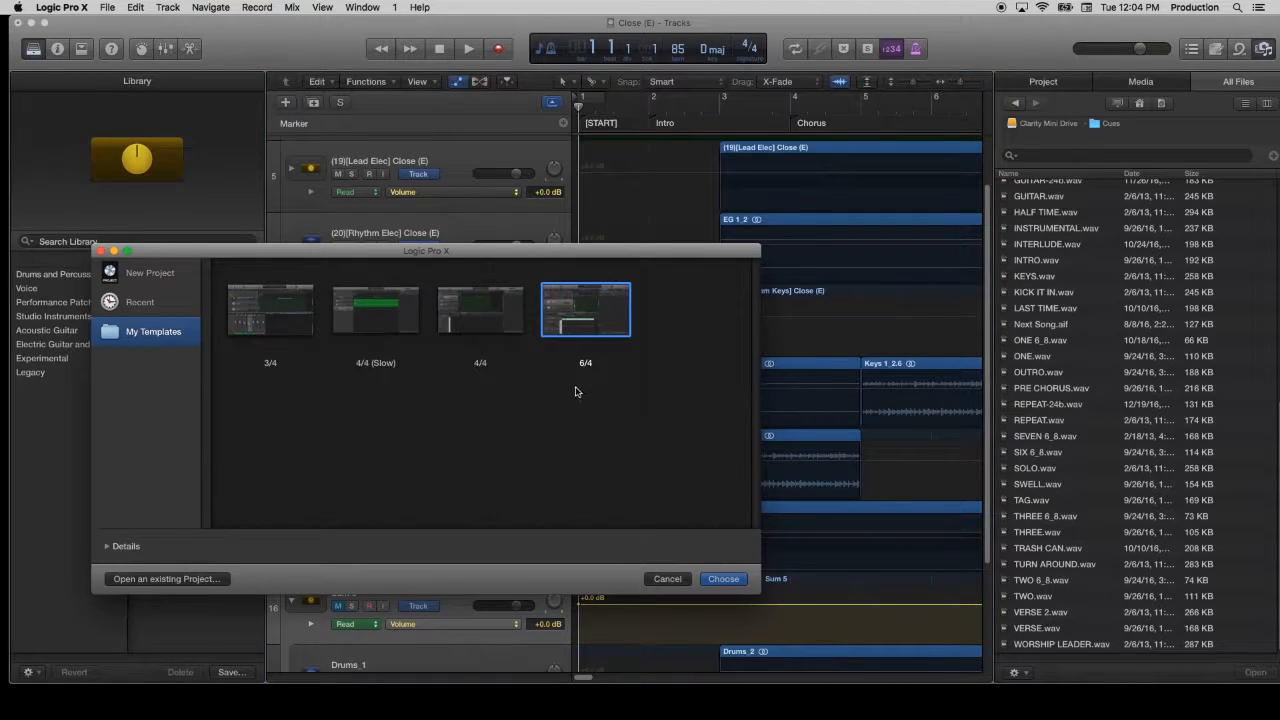
{"action": "key", "text": "Escape"}
Step: Switch to Finder and, in a new window, select Forever_V2 (G).logicx under Projects, Logic, Forever on AV Drive 2
{"action": "key", "text": "super+Tab"}
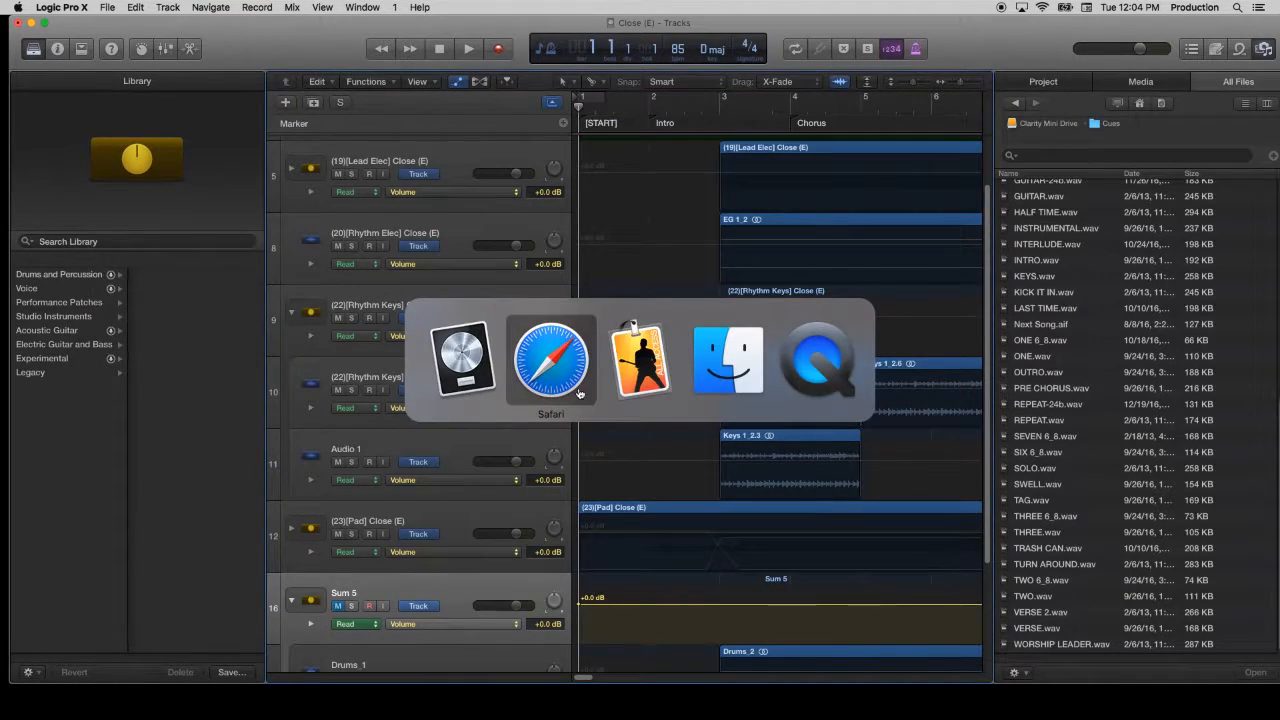
{"action": "key", "text": "super+Tab"}
{"action": "key", "text": "Tab"}
{"action": "key", "text": "Tab"}
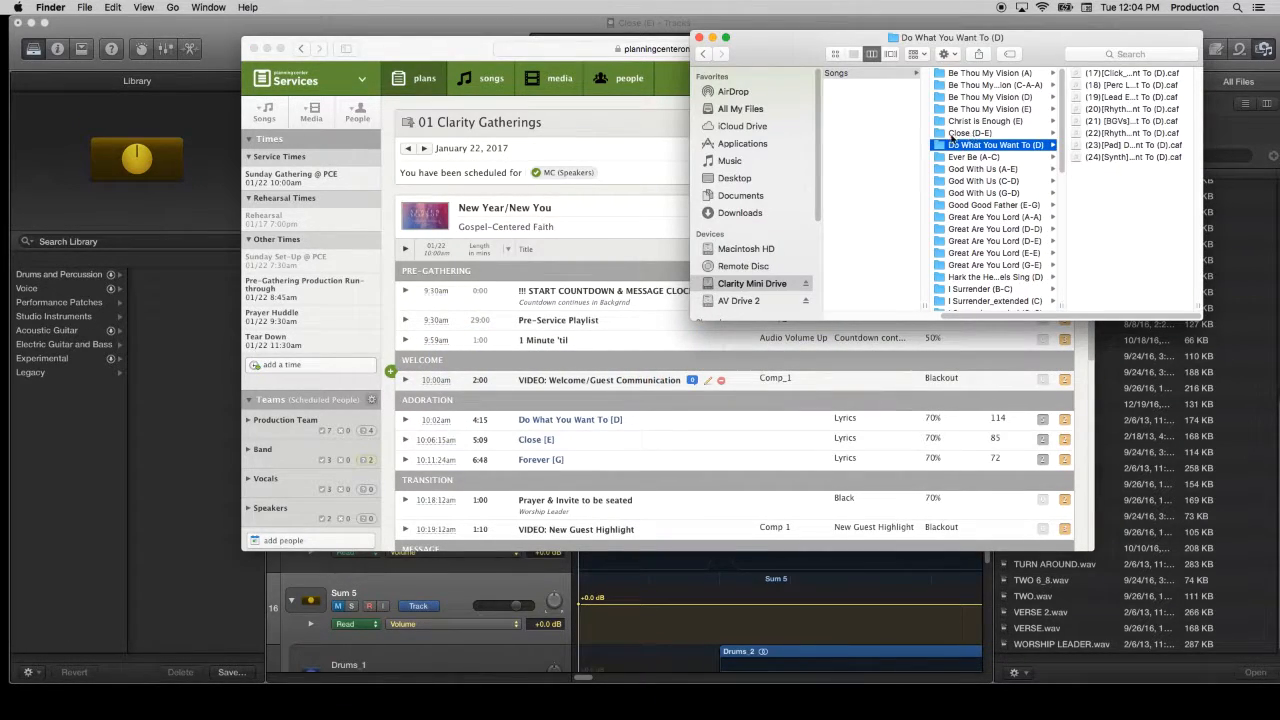
{"action": "key", "text": "super+n"}
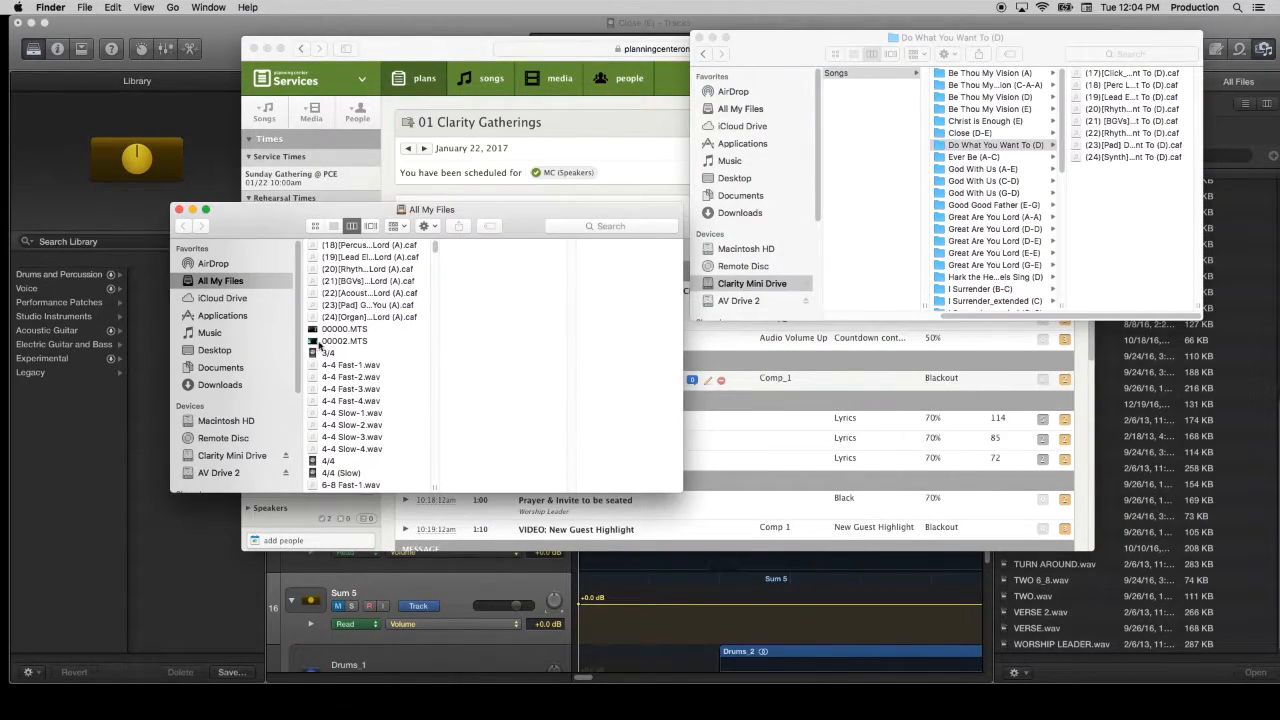
{"action": "left_click", "coordinate": [226, 473]}
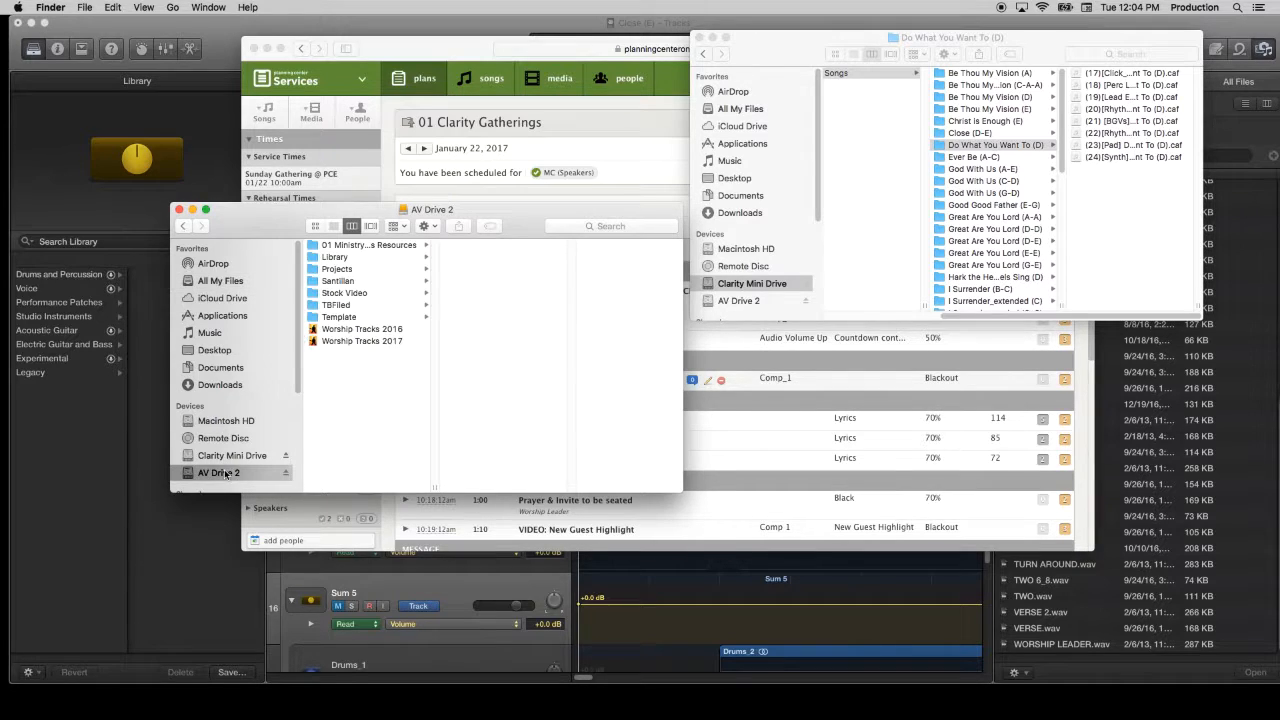
{"action": "left_click", "coordinate": [363, 260]}
{"action": "left_click", "coordinate": [365, 270]}
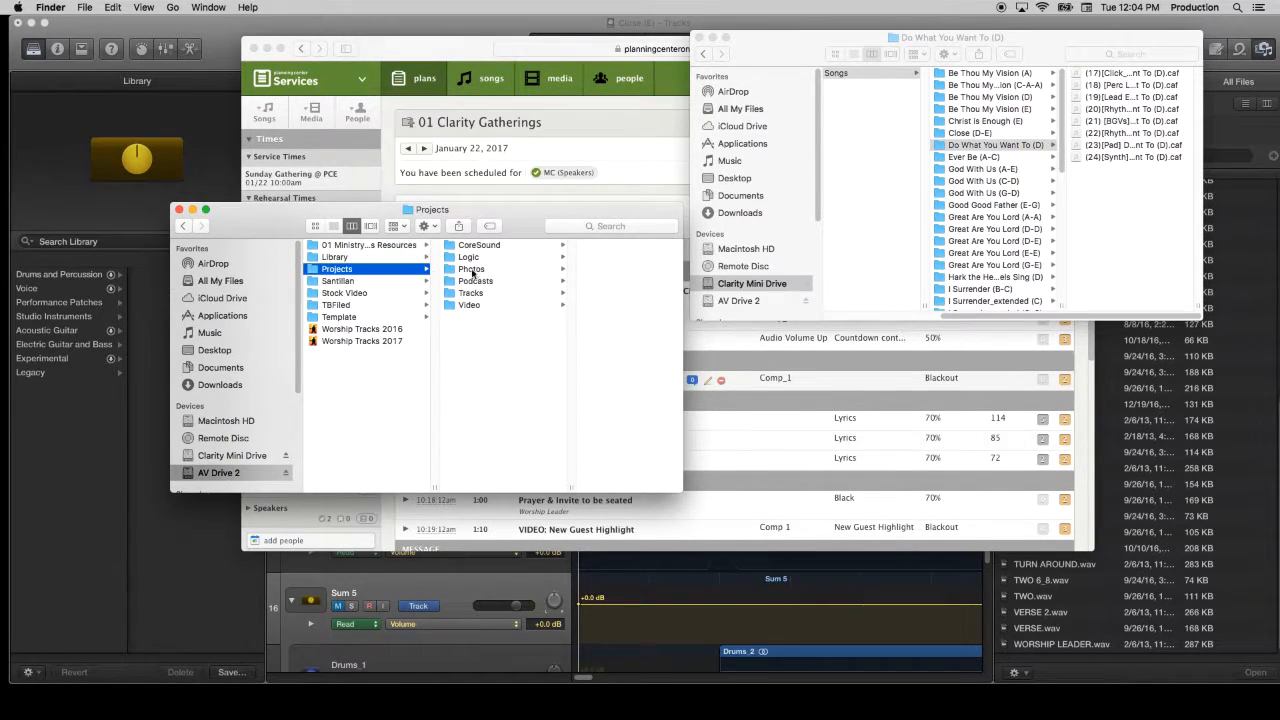
{"action": "left_click", "coordinate": [492, 257]}
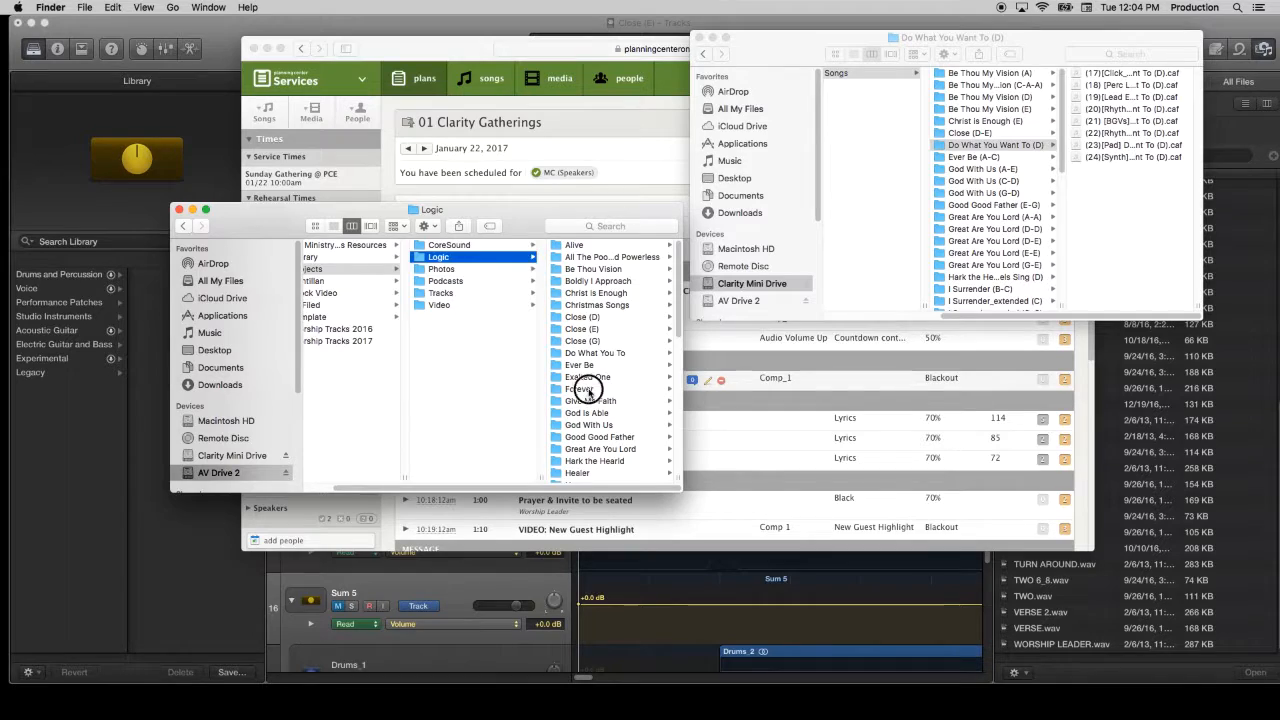
{"action": "left_click", "coordinate": [585, 389]}
{"action": "left_click", "coordinate": [612, 269]}
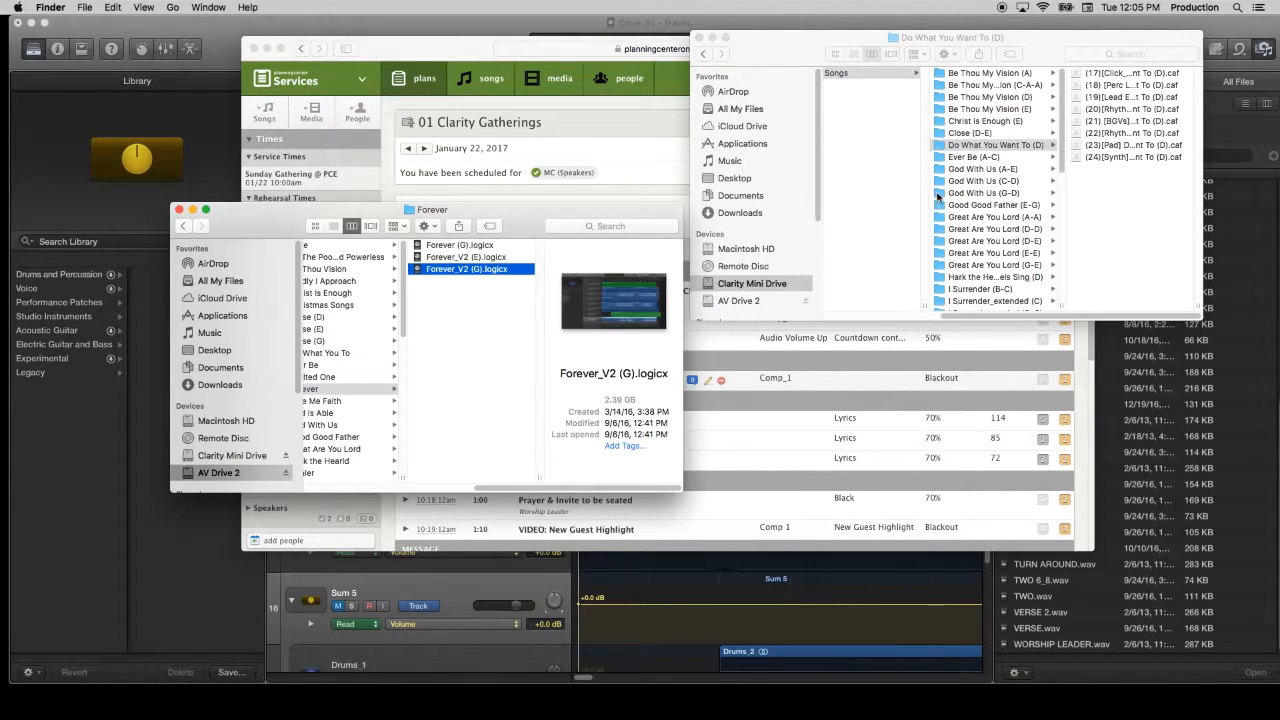
Step: Copy Forever_V2 (G).logicx into the 01 Songs folder under 04 Projects and 01 Logic on the Clarity Mini Drive
{"action": "left_click", "coordinate": [774, 295]}
{"action": "left_click", "coordinate": [768, 286]}
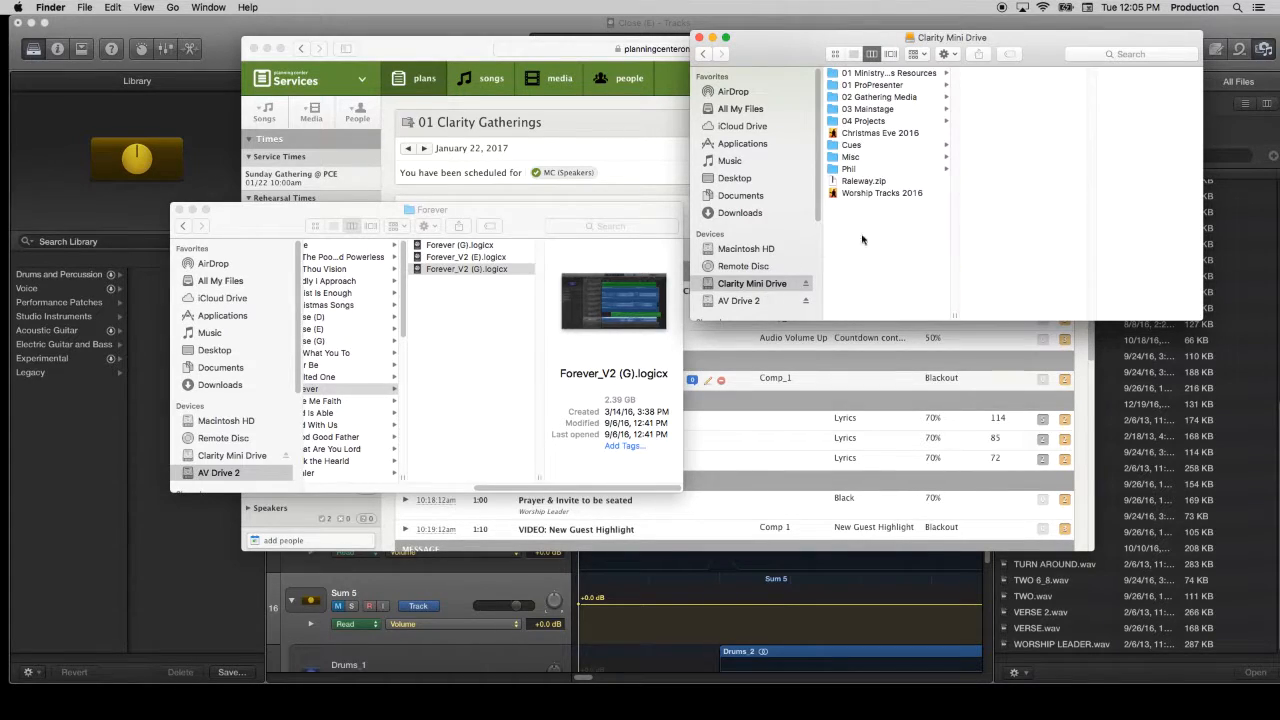
{"action": "left_click", "coordinate": [884, 99]}
{"action": "left_click", "coordinate": [882, 109]}
{"action": "left_click", "coordinate": [885, 121]}
{"action": "left_click", "coordinate": [993, 77]}
{"action": "left_click", "coordinate": [1110, 75]}
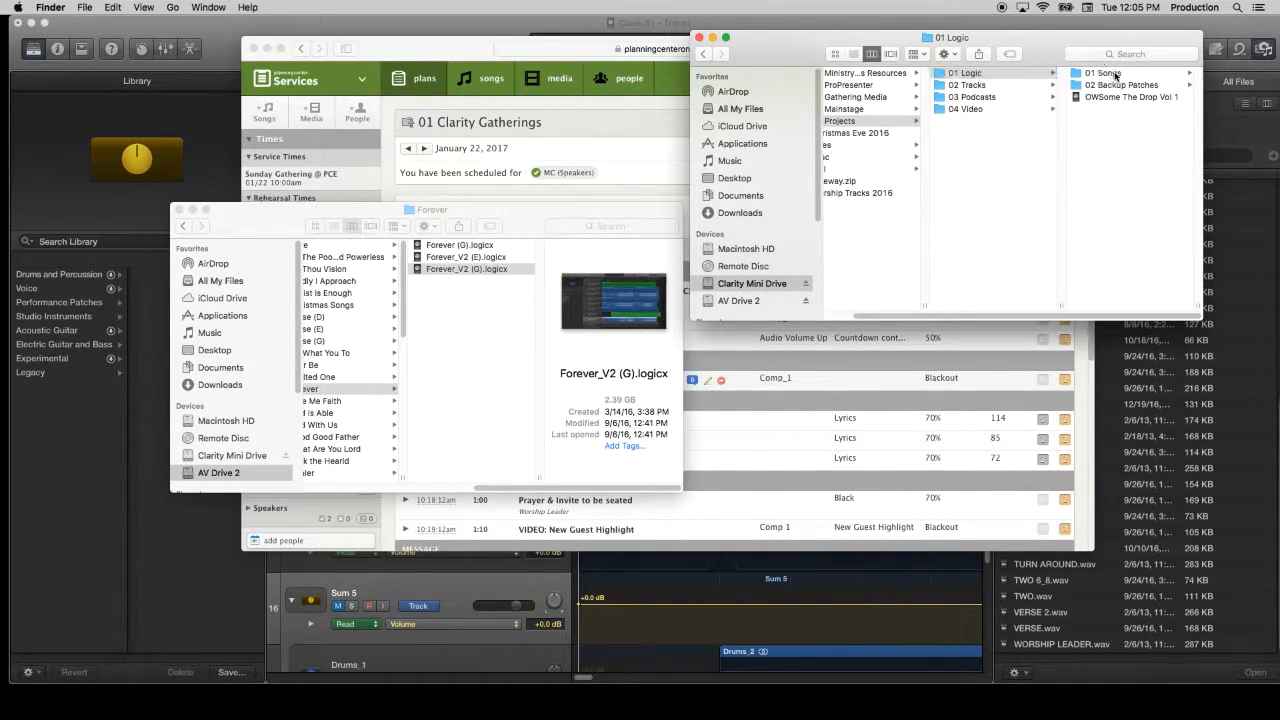
{"action": "left_click_drag", "start_coordinate": [443, 270], "coordinate": [1140, 219]}
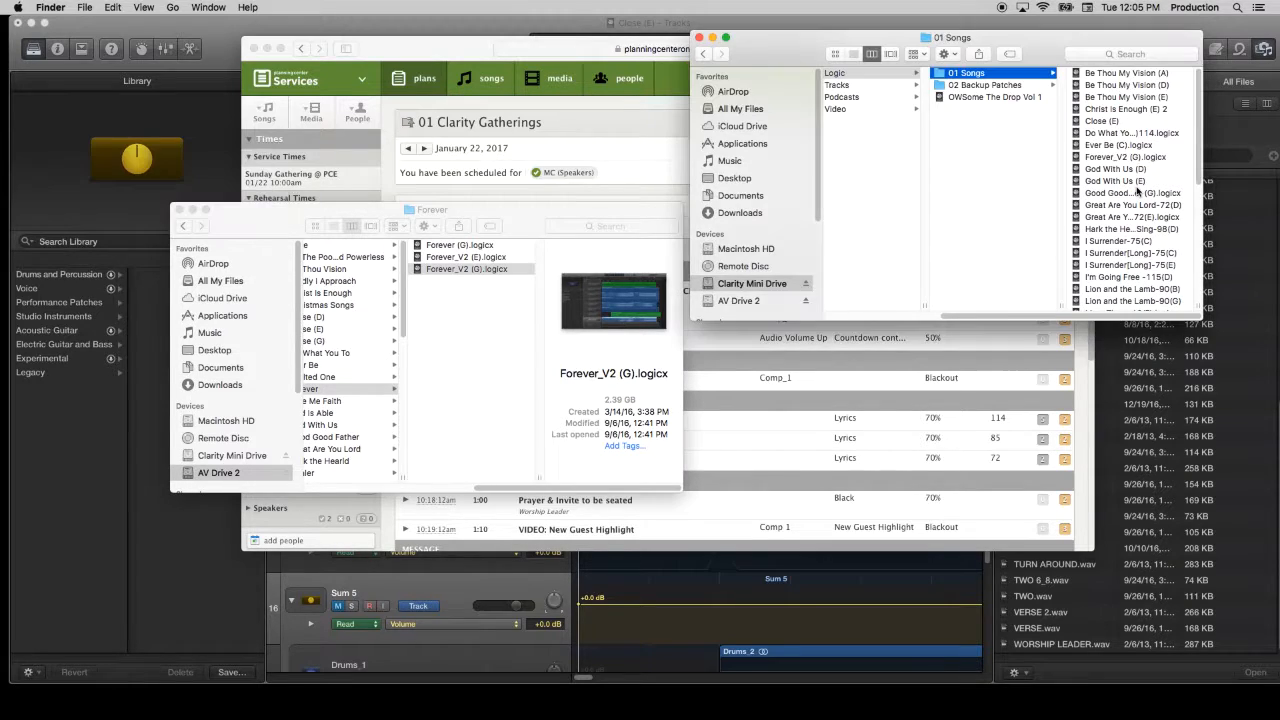
Step: Open the copied Forever_V2 (G) project in Logic Pro X and show the track automation
{"action": "double_click", "coordinate": [1115, 158]}
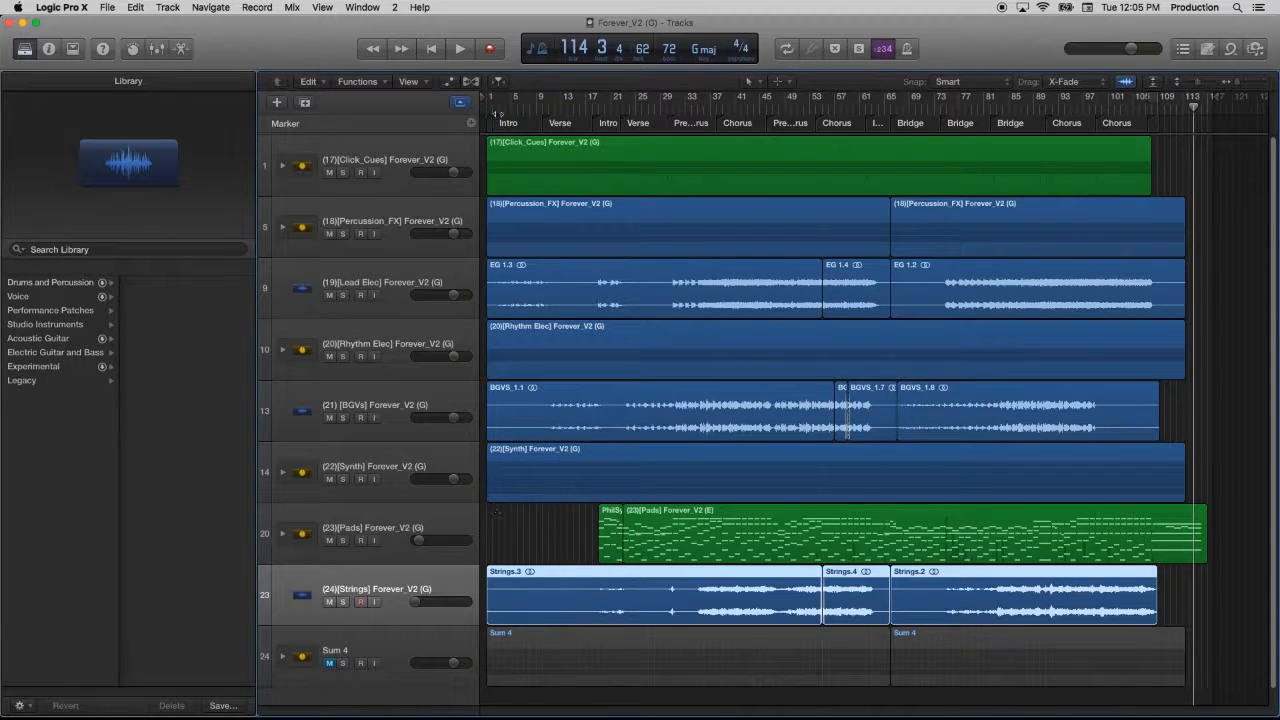
{"action": "left_click", "coordinate": [451, 83]}
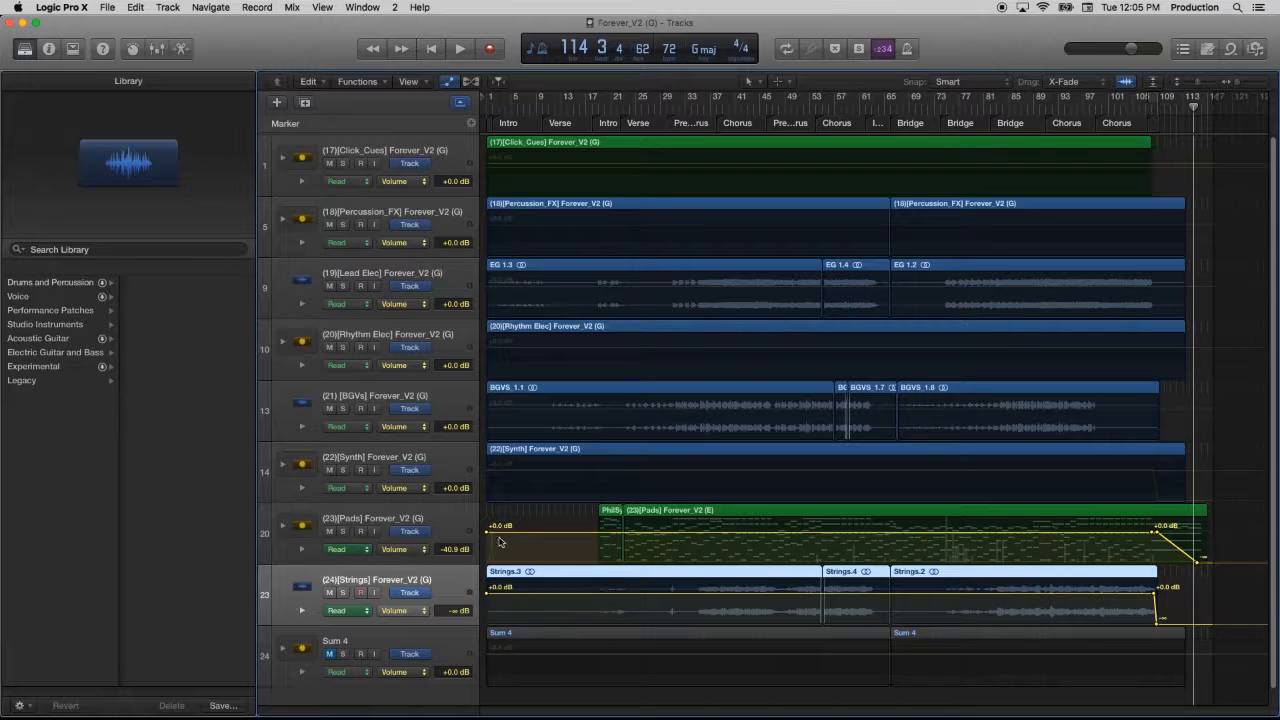
Step: Shift the start point of the Pads track's volume fade-out slightly later and undo its level change to -3.0 dB
{"action": "left_click", "coordinate": [1154, 536]}
{"action": "left_click", "coordinate": [1157, 537]}
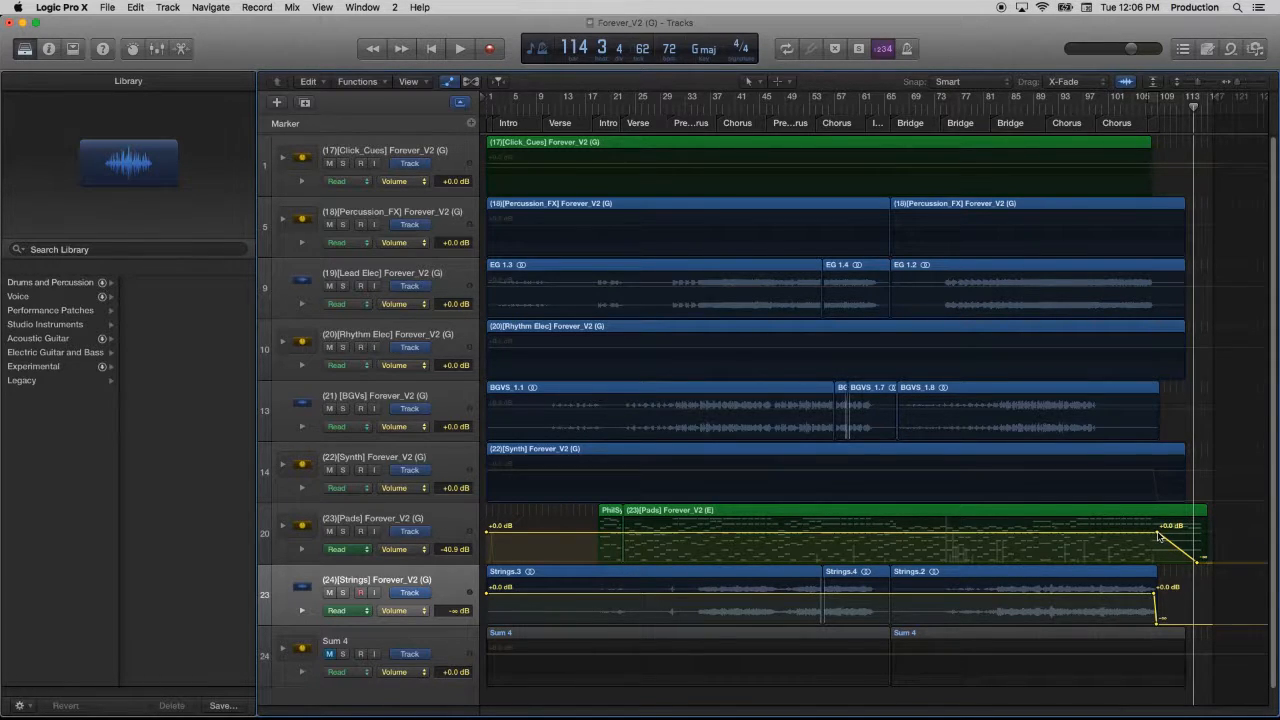
{"action": "left_click_drag", "start_coordinate": [1157, 537], "coordinate": [1157, 538]}
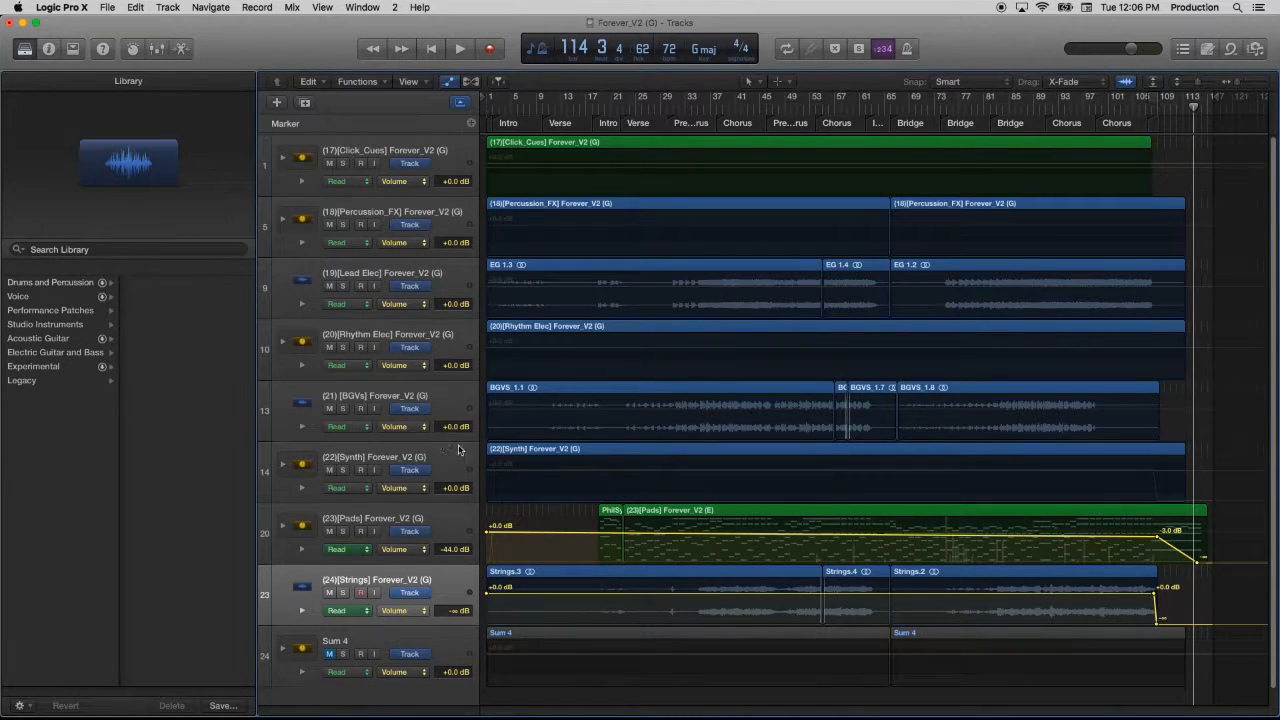
{"action": "key", "text": "super+z"}
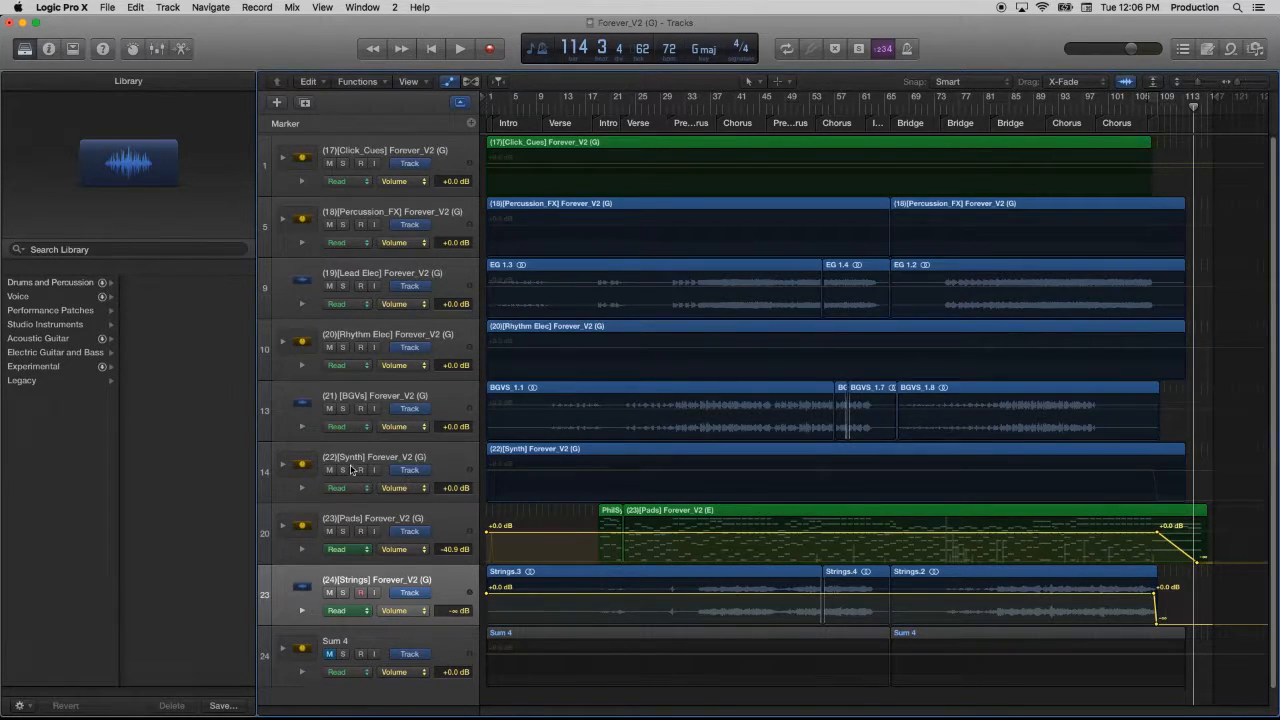
Step: Expand the Pads stack, add one software instrument track inside it and load the (23)[Pad] user patch
{"action": "left_click", "coordinate": [282, 525]}
{"action": "scroll", "coordinate": [467, 534], "scroll_direction": "down", "scroll_amount": 1}
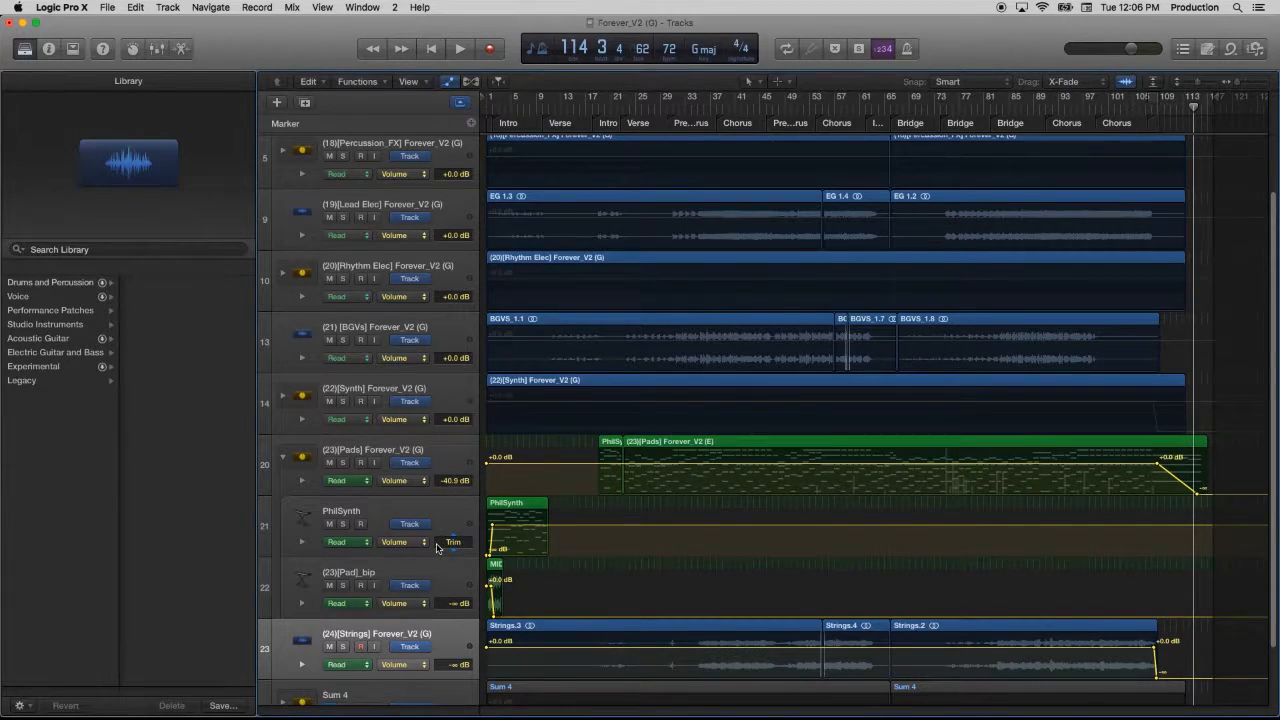
{"action": "scroll", "coordinate": [450, 550], "scroll_direction": "down", "scroll_amount": 2}
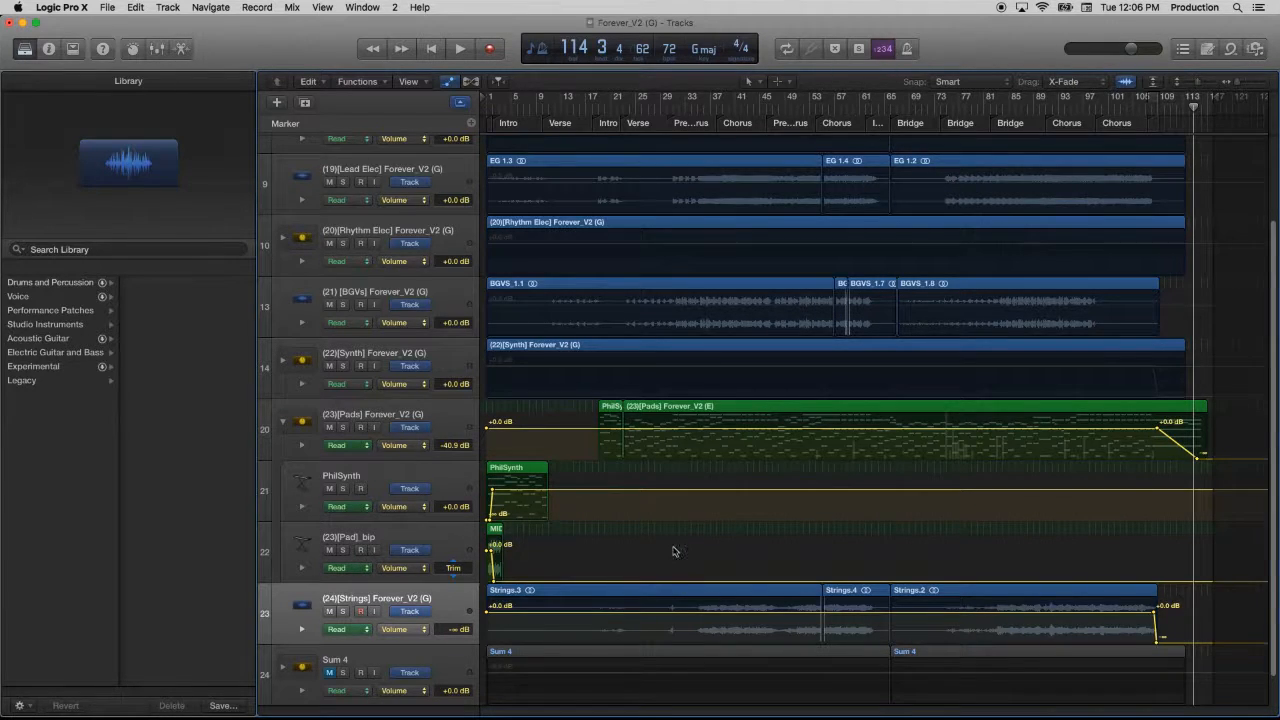
{"action": "left_click", "coordinate": [434, 451]}
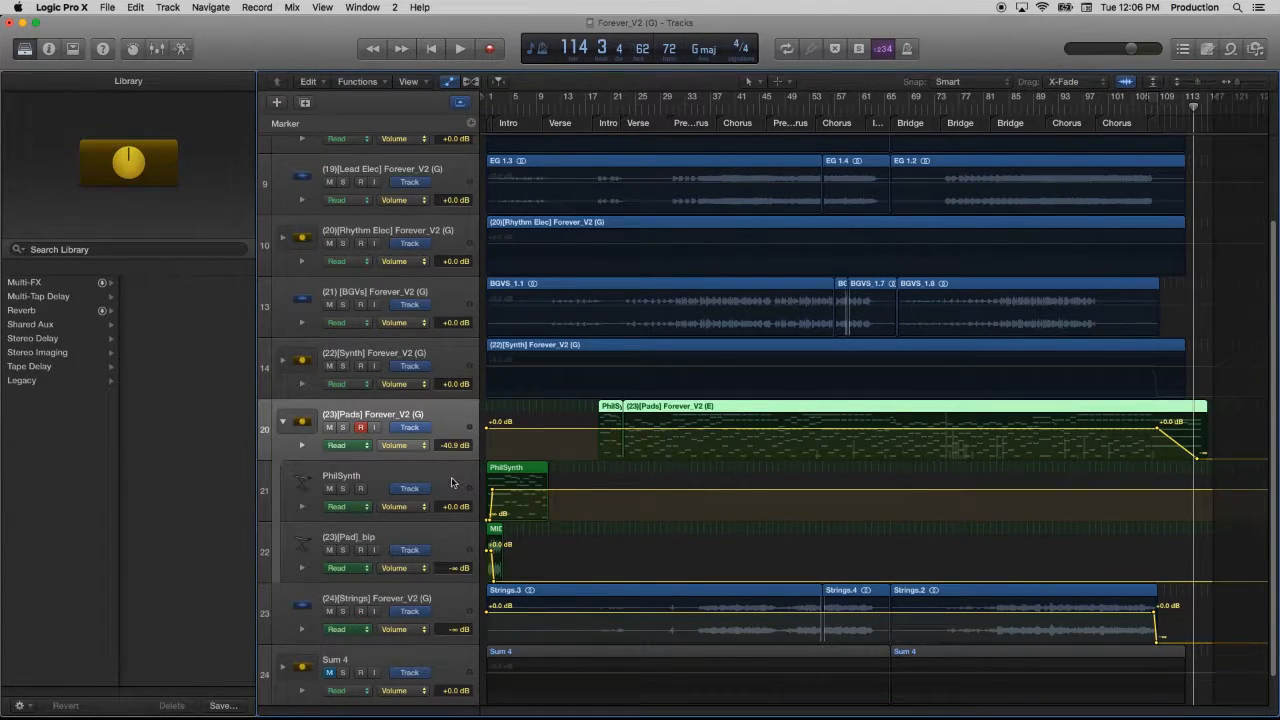
{"action": "left_click", "coordinate": [277, 104]}
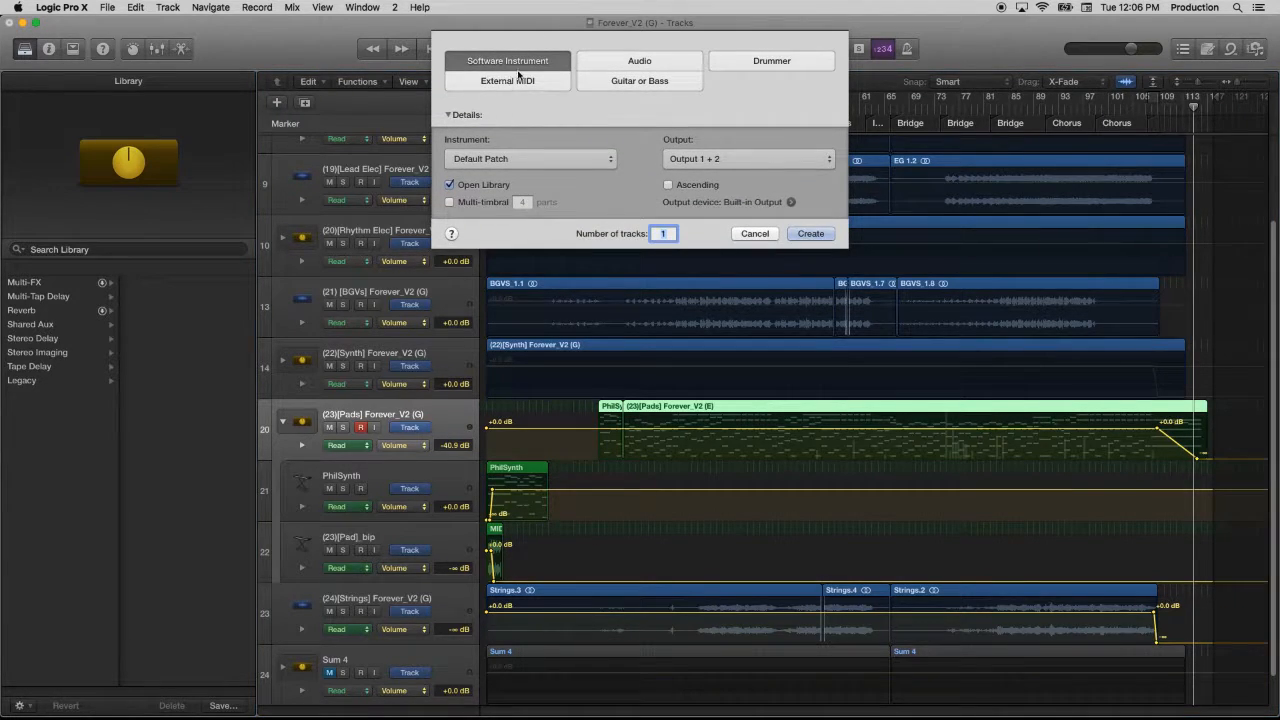
{"action": "left_click", "coordinate": [810, 234]}
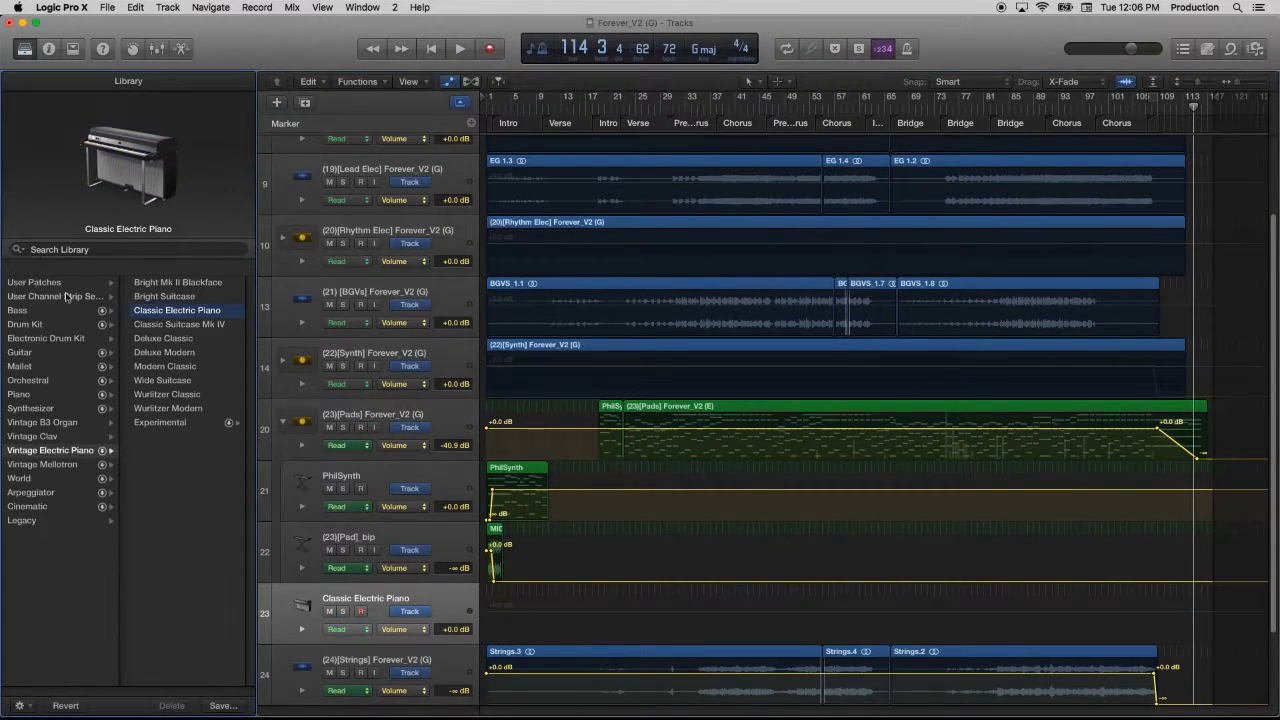
{"action": "left_click", "coordinate": [76, 283]}
{"action": "left_click", "coordinate": [150, 282]}
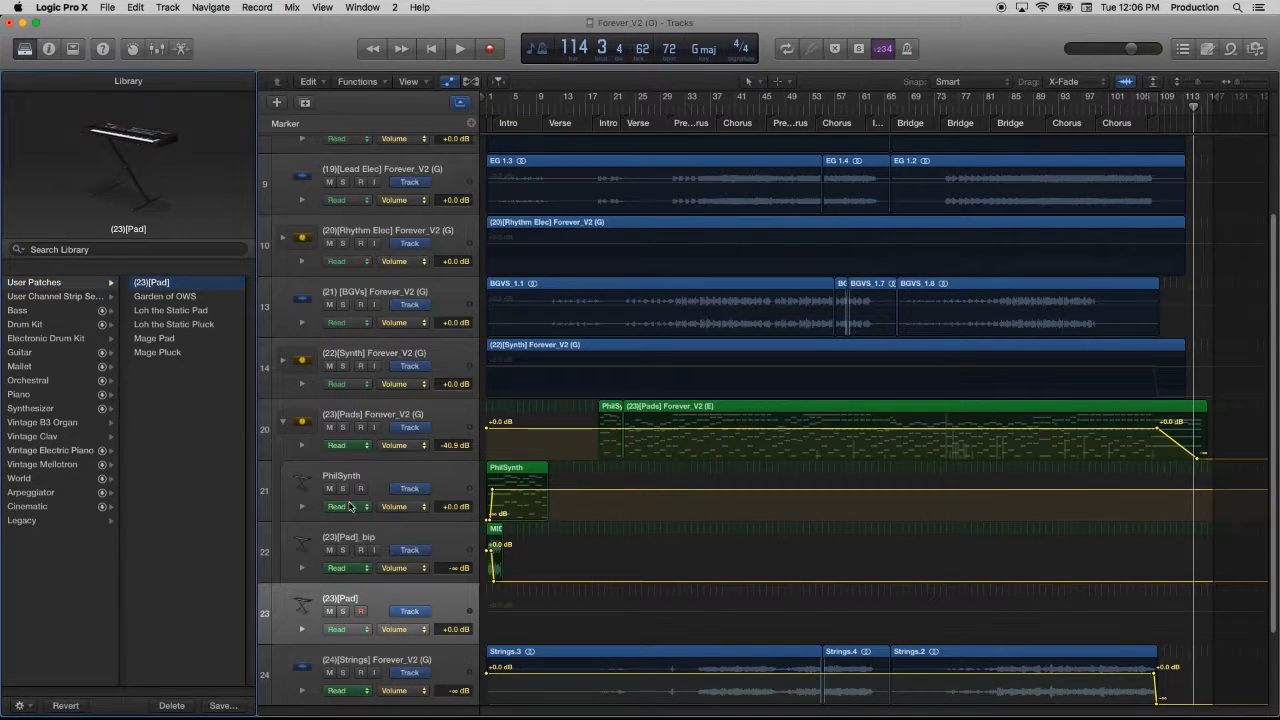
Step: Move the Pads stack's MIDI regions onto the (23)[Pad] track at bar 19, copying their automation, and place that track above (23)[Pad]_bip
{"action": "left_click_drag", "start_coordinate": [597, 404], "coordinate": [991, 419]}
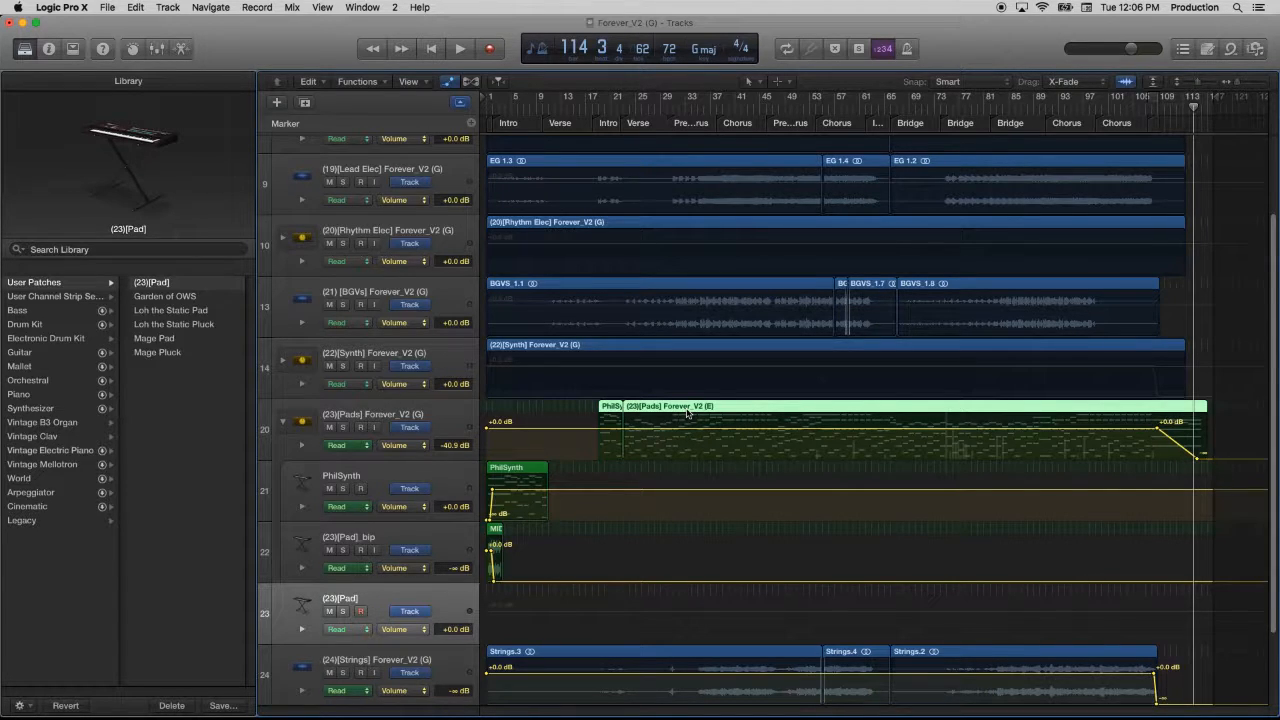
{"action": "left_click_drag", "start_coordinate": [596, 108], "coordinate": [598, 109]}
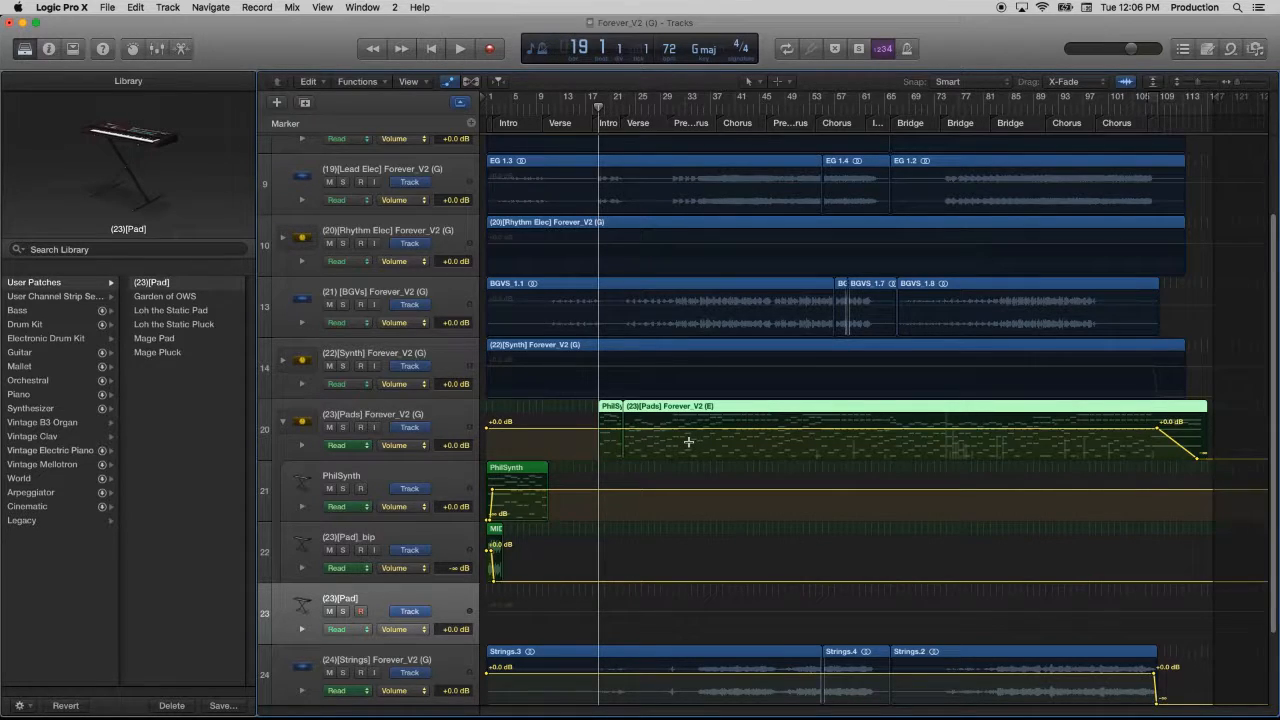
{"action": "key", "text": "super+x"}
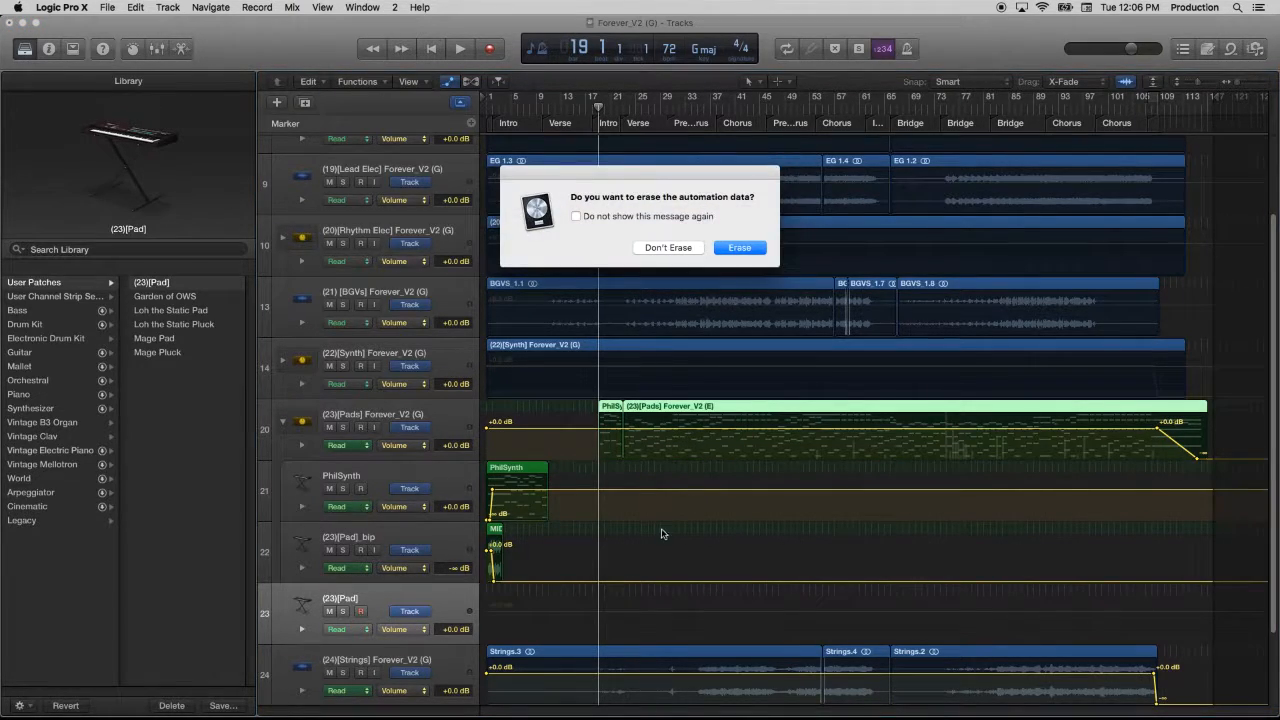
{"action": "left_click", "coordinate": [690, 250]}
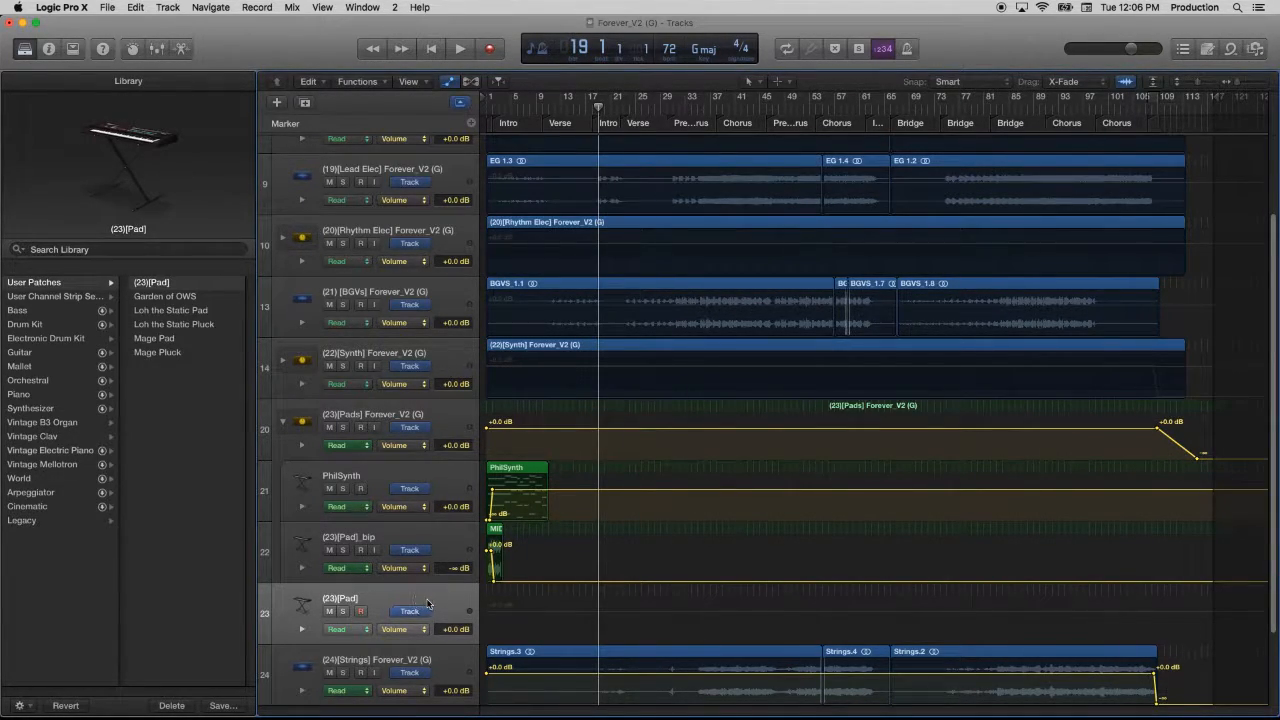
{"action": "key", "text": "super+v"}
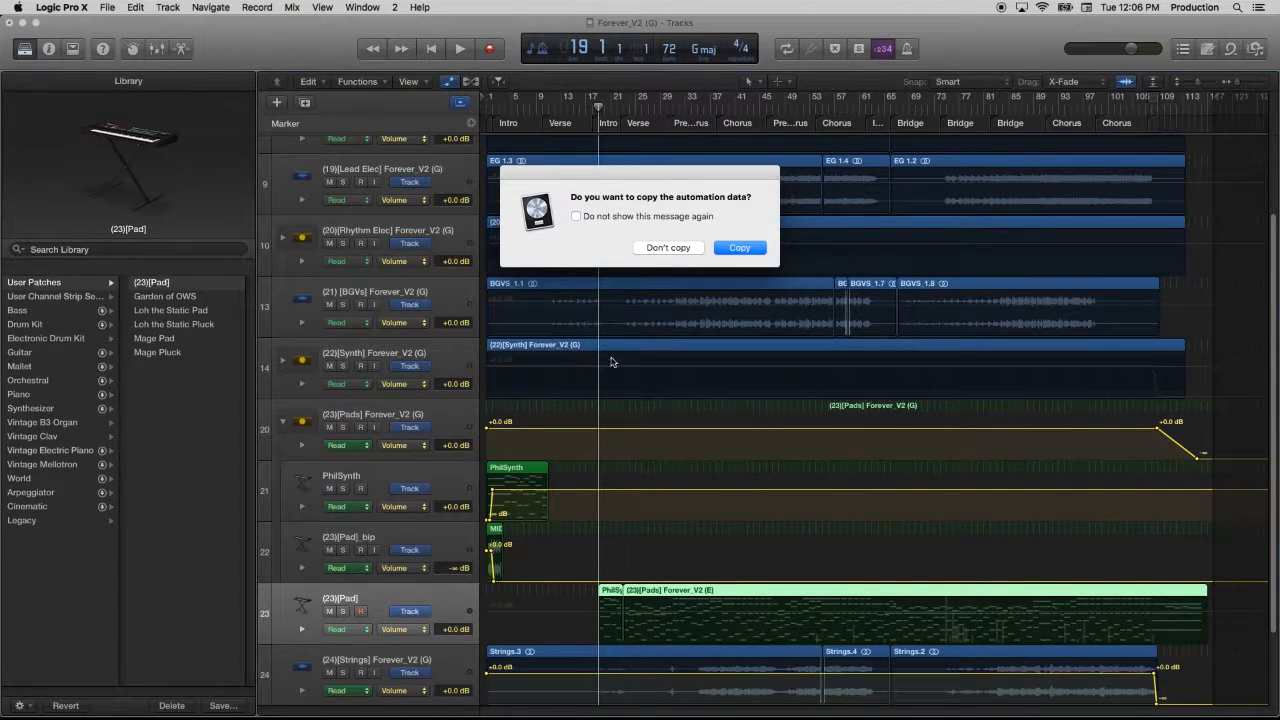
{"action": "left_click", "coordinate": [737, 248]}
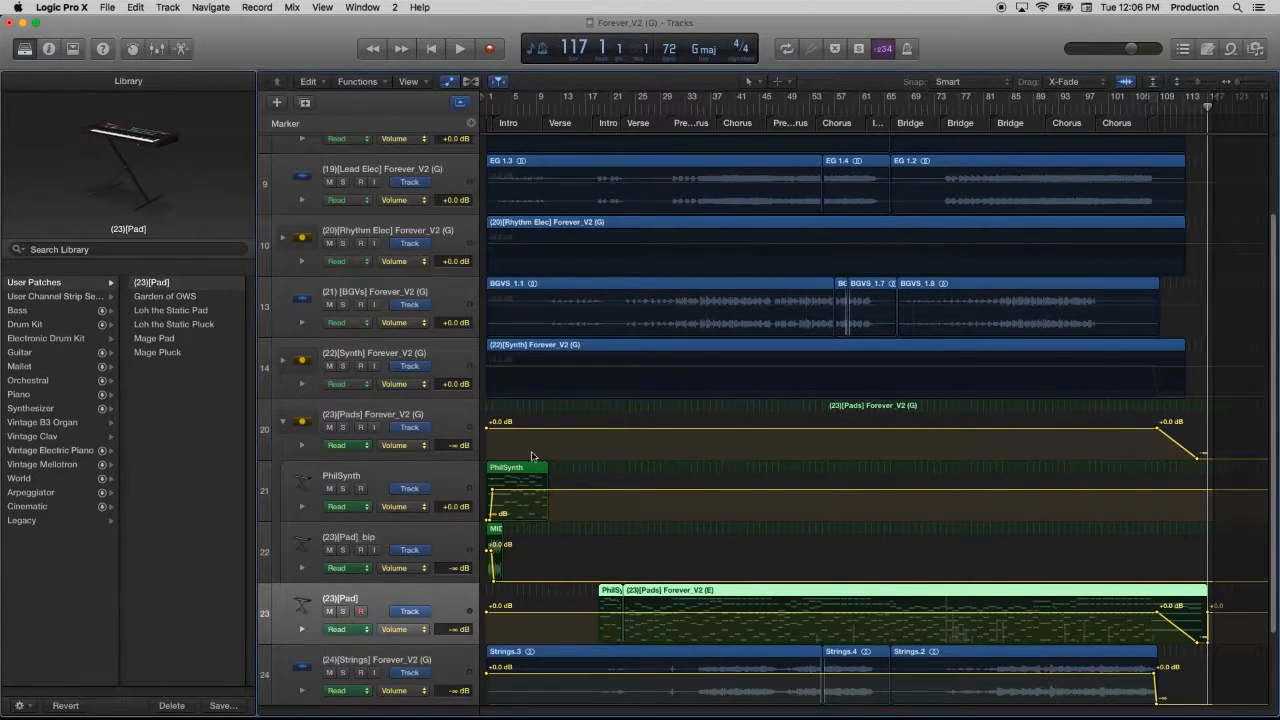
{"action": "left_click_drag", "start_coordinate": [409, 605], "coordinate": [432, 527]}
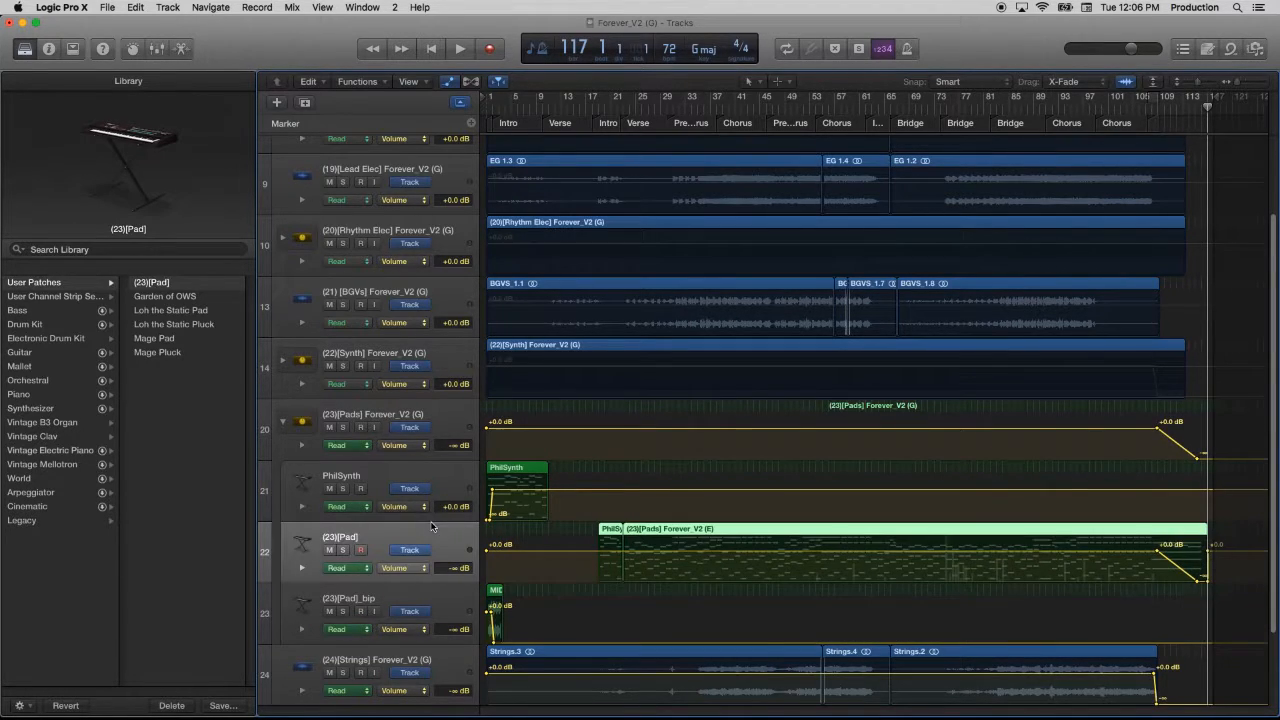
Step: Remove the silent volume automation point at bar 117 on the (23)[Pad] track, keeping the track itself
{"action": "left_click", "coordinate": [1207, 582]}
{"action": "left_click_drag", "start_coordinate": [1211, 585], "coordinate": [1196, 550]}
{"action": "left_click", "coordinate": [1208, 552]}
{"action": "key", "text": "Delete"}
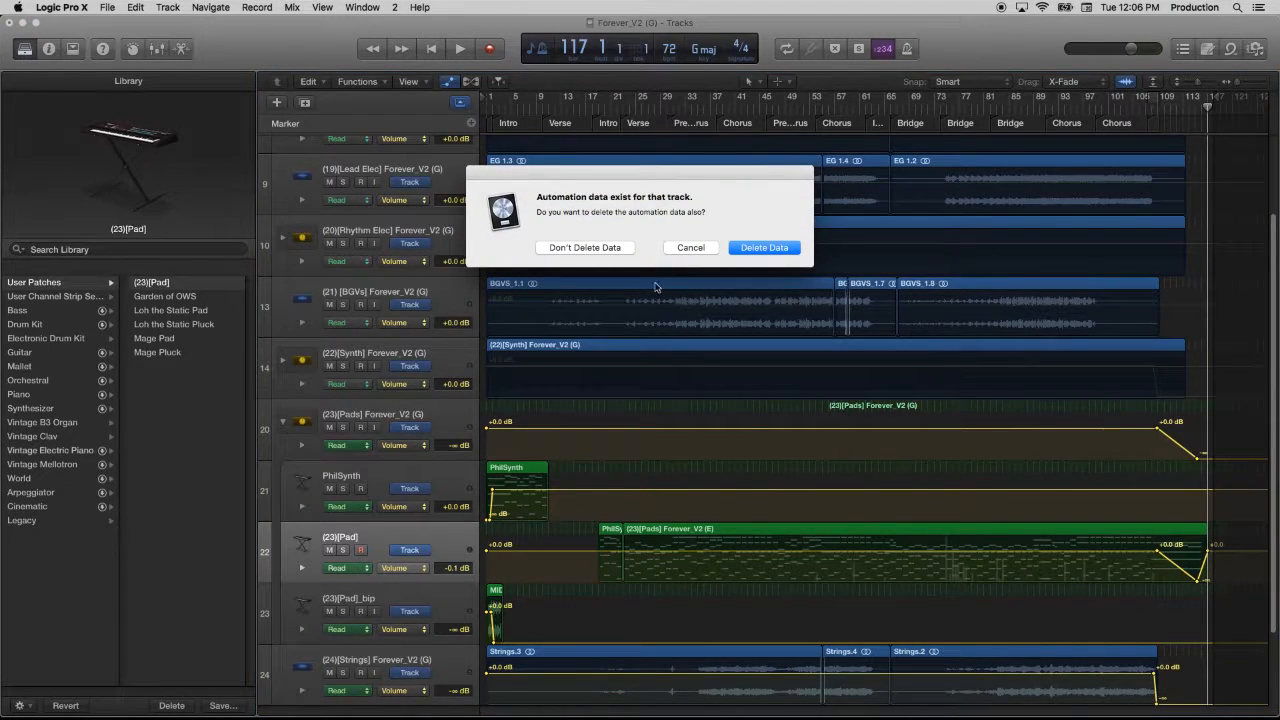
{"action": "left_click", "coordinate": [688, 247]}
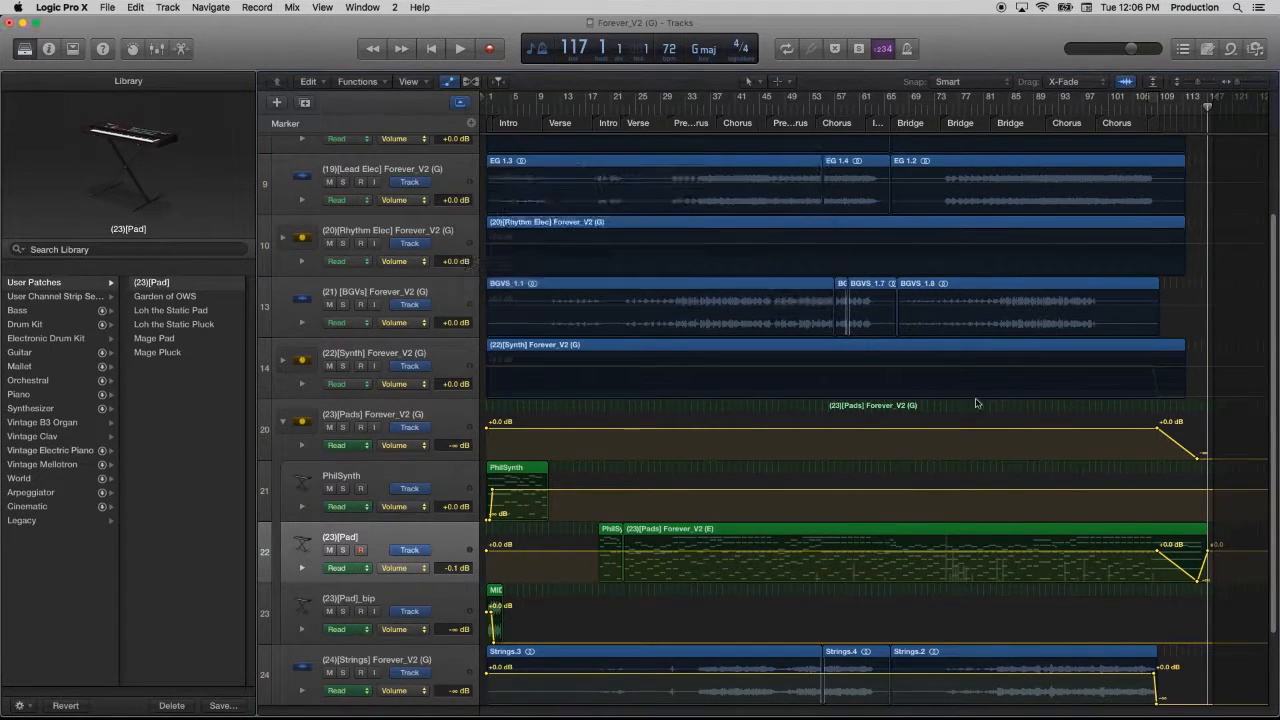
Step: Delete the remaining fade-out volume points near the end of the (23)[Pad] track and hide the track automation
{"action": "left_click", "coordinate": [1237, 81]}
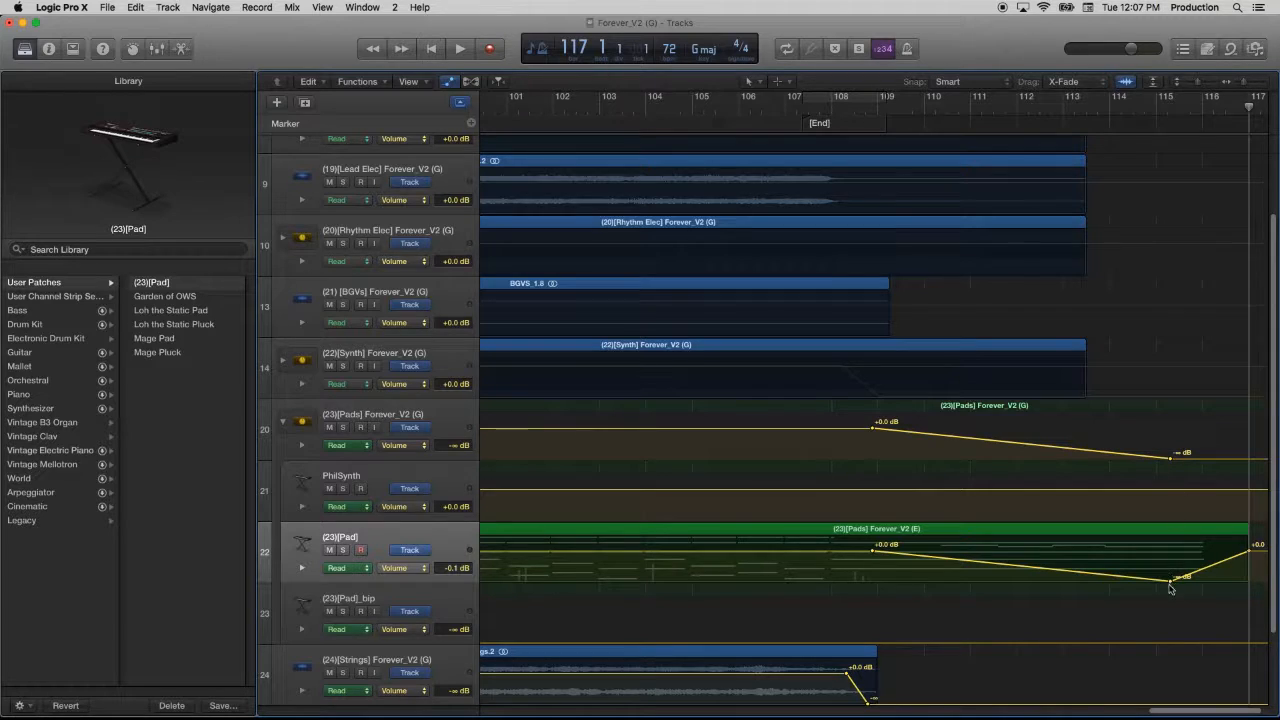
{"action": "double_click", "coordinate": [1171, 581]}
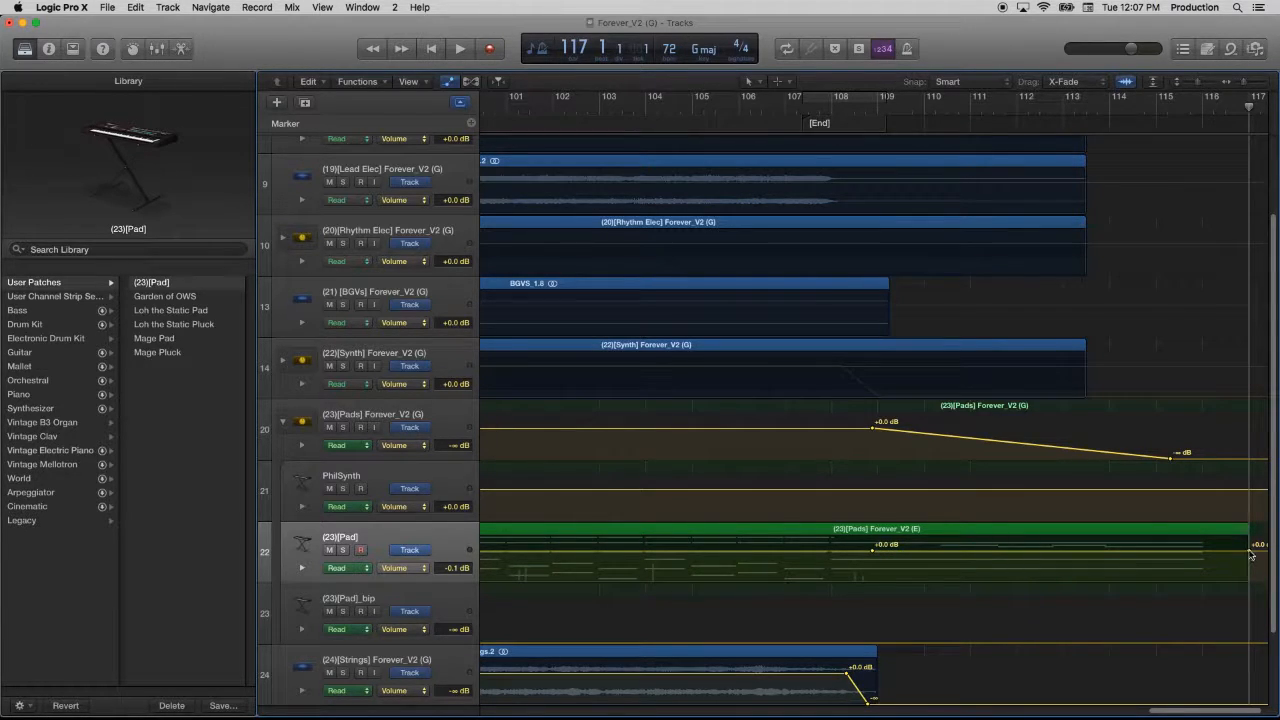
{"action": "double_click", "coordinate": [1249, 552]}
{"action": "left_click", "coordinate": [873, 553]}
{"action": "key", "text": "Delete"}
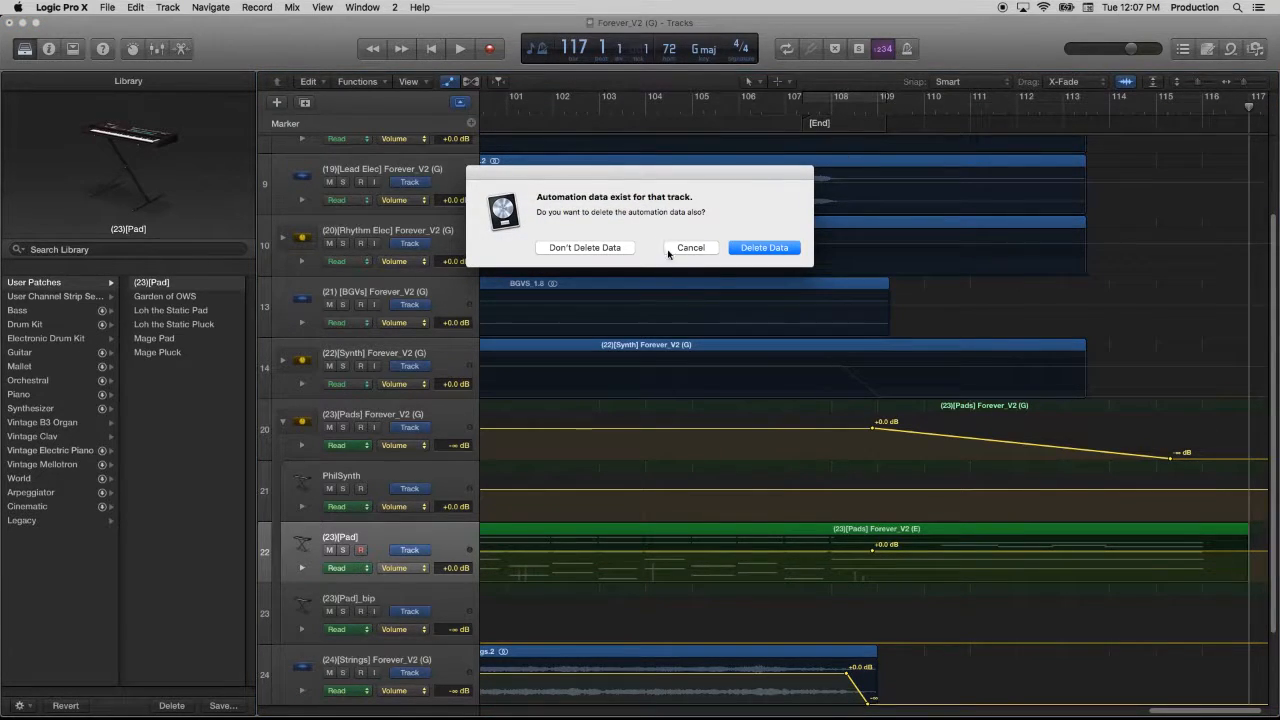
{"action": "left_click", "coordinate": [671, 249]}
{"action": "left_click", "coordinate": [872, 552]}
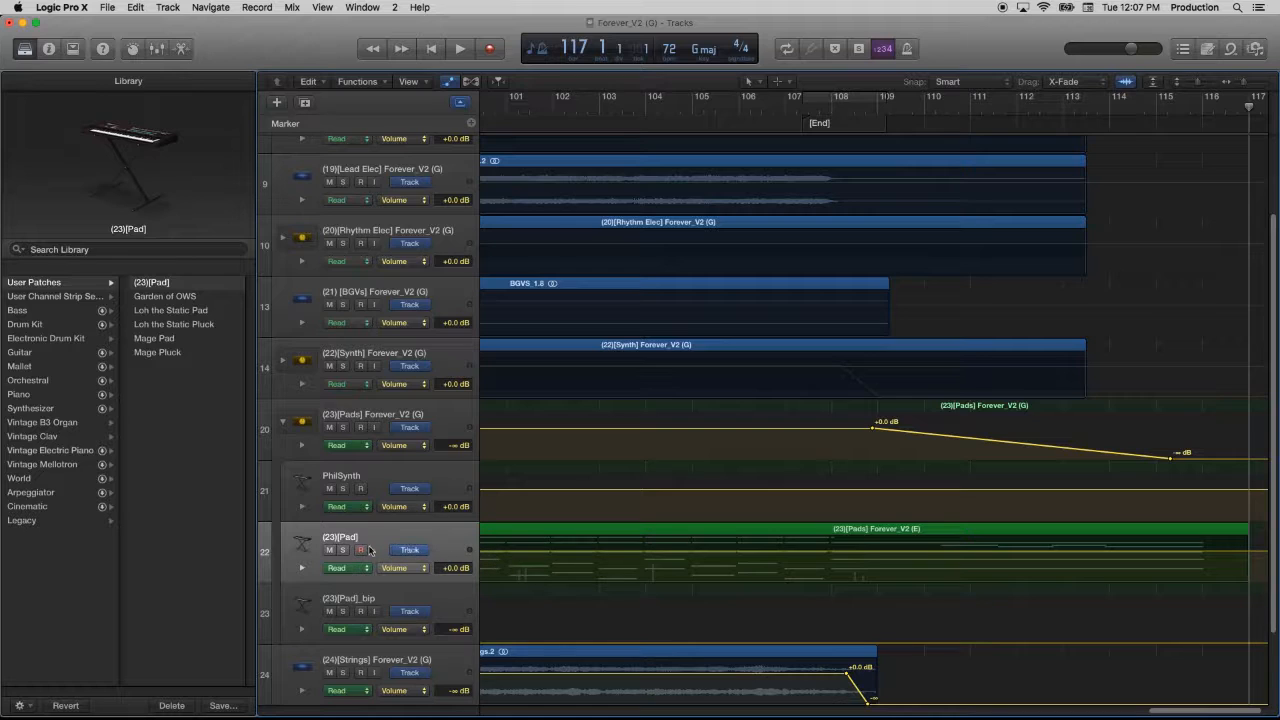
{"action": "left_click", "coordinate": [448, 84]}
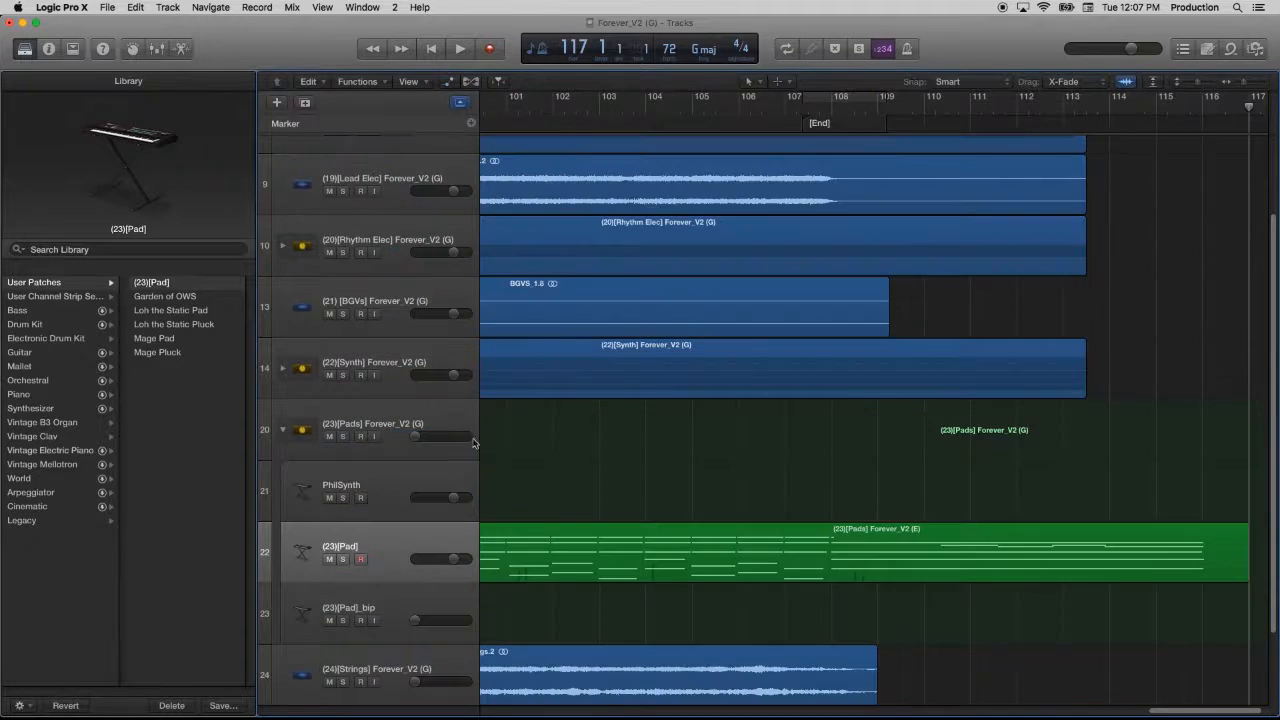
Step: Set the (23)[Pad] track's volume to 0 dB and place the playhead at bar 103
{"action": "left_click_drag", "start_coordinate": [455, 565], "coordinate": [475, 594]}
{"action": "double_click", "coordinate": [455, 559]}
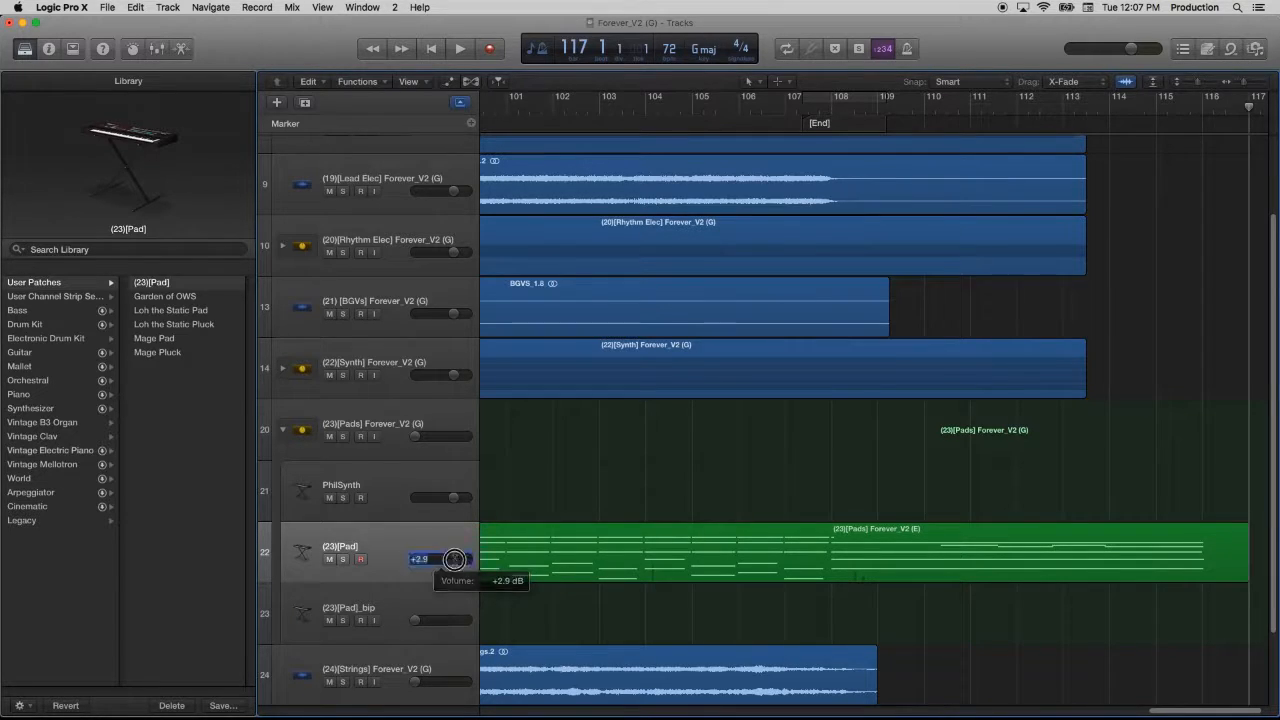
{"action": "type", "text": "0"}
{"action": "key", "text": "Return"}
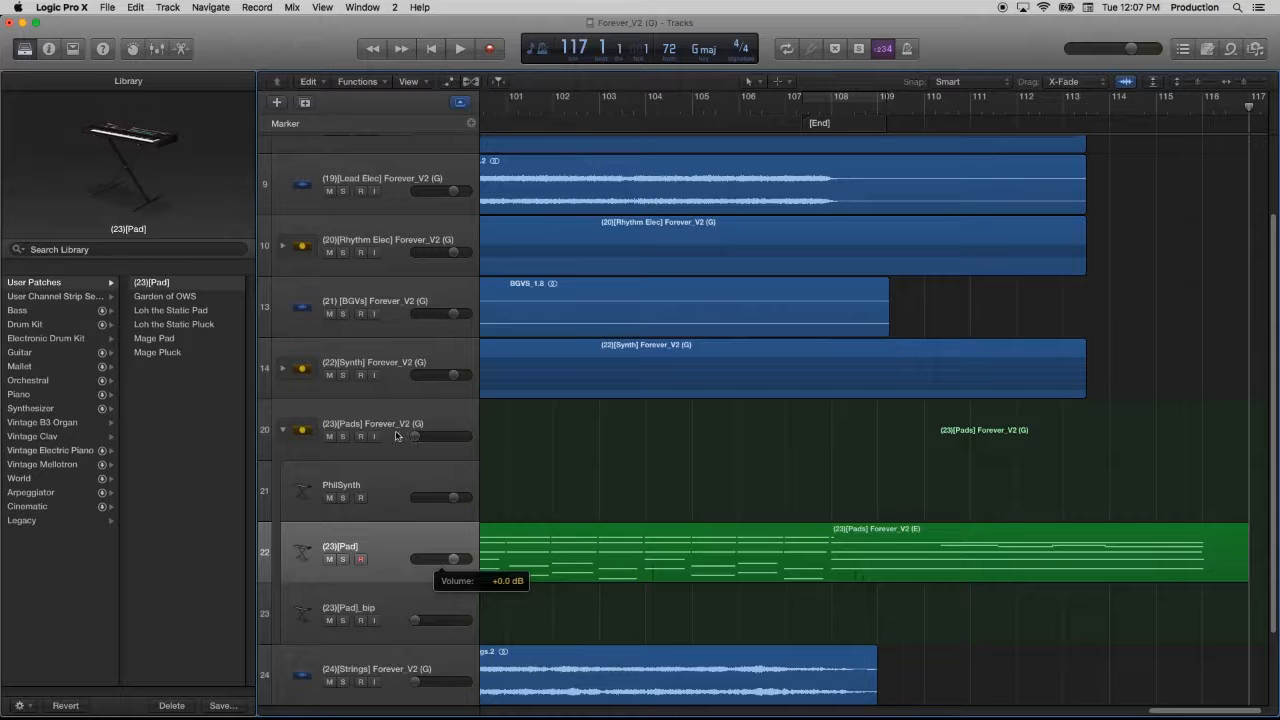
{"action": "left_click", "coordinate": [622, 110]}
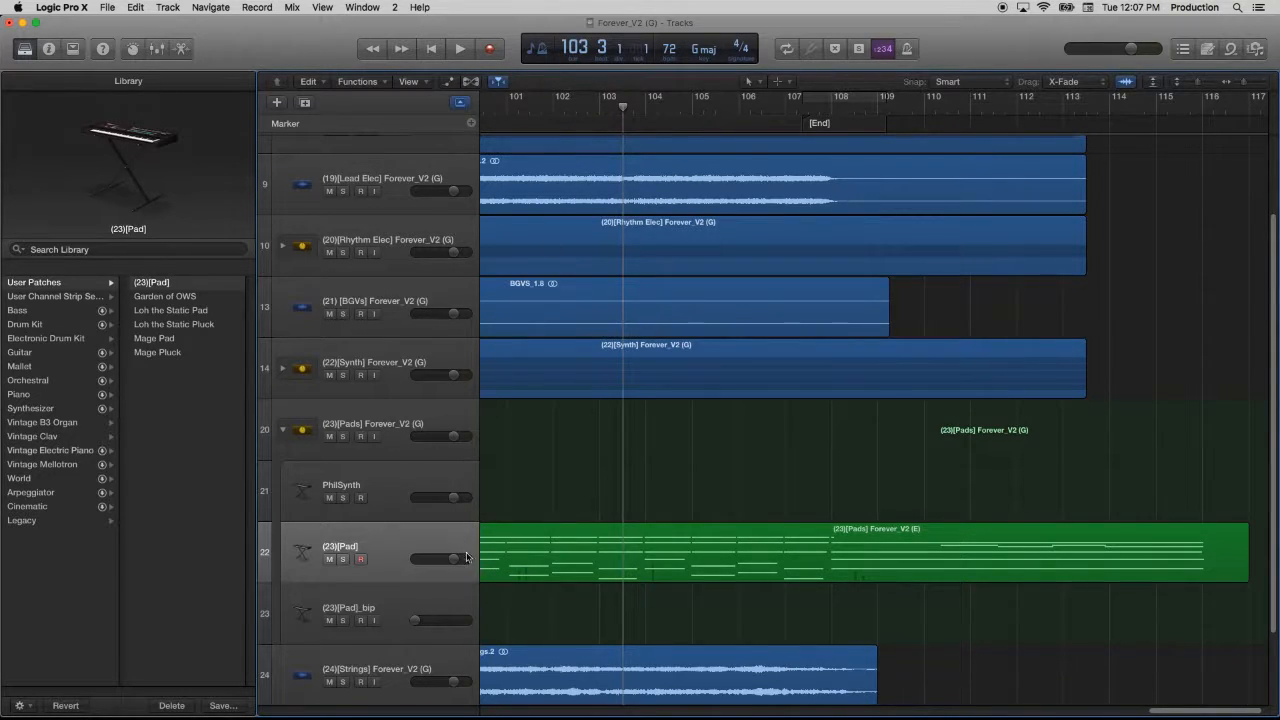
Step: Lower the Pads stack's volume automation to -3.0 dB at the song start and at the point before the ending fade-out
{"action": "left_click", "coordinate": [446, 82]}
{"action": "left_click_drag", "start_coordinate": [1255, 713], "coordinate": [520, 716]}
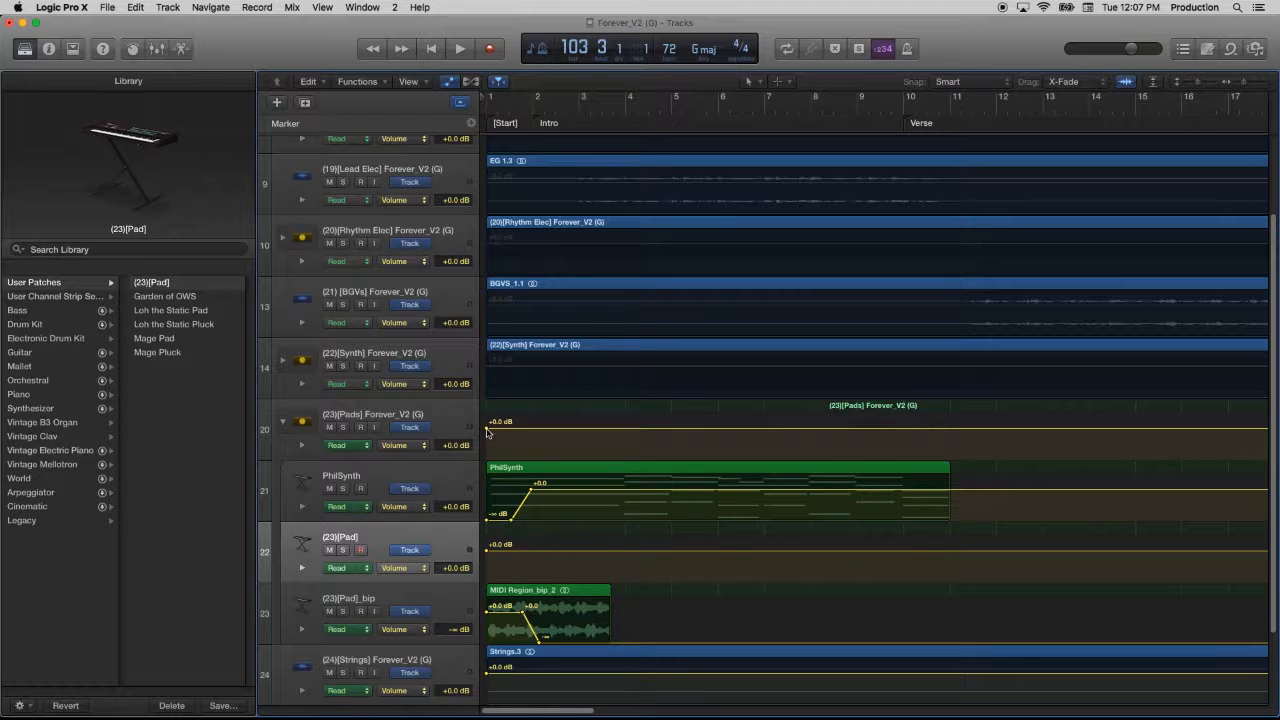
{"action": "left_click_drag", "start_coordinate": [487, 430], "coordinate": [486, 434]}
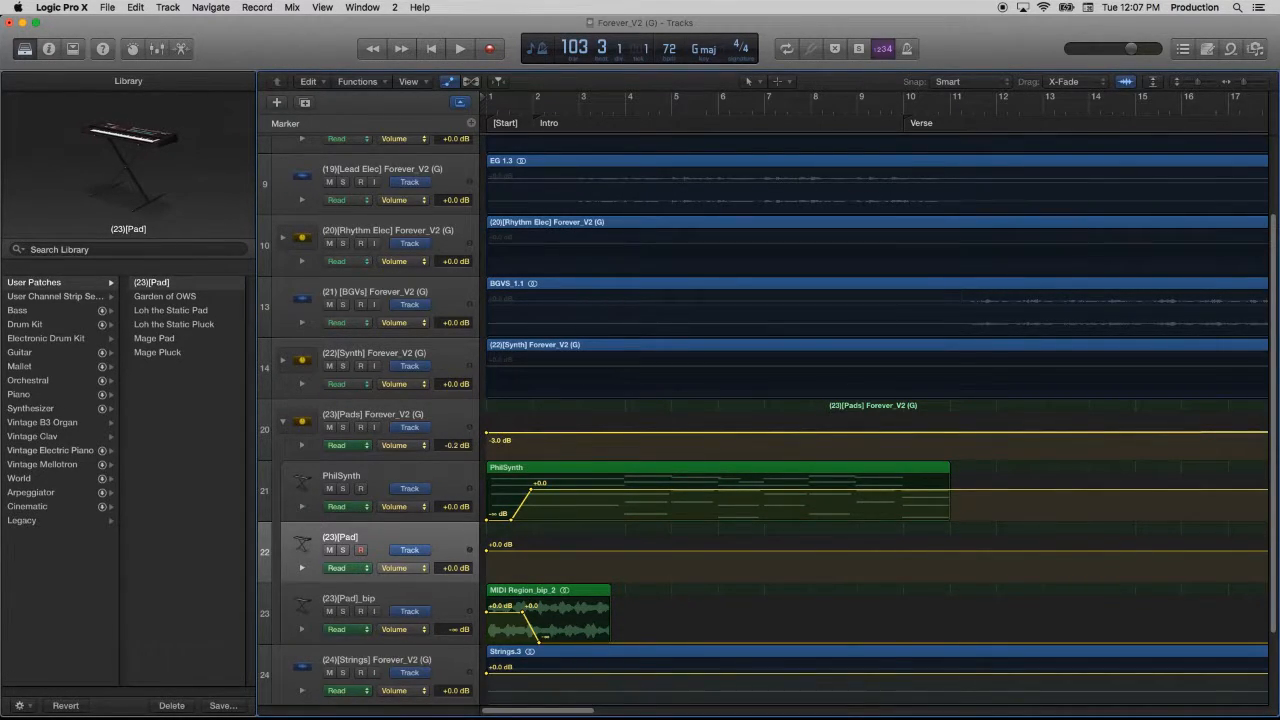
{"action": "left_click_drag", "start_coordinate": [1198, 82], "coordinate": [1225, 87]}
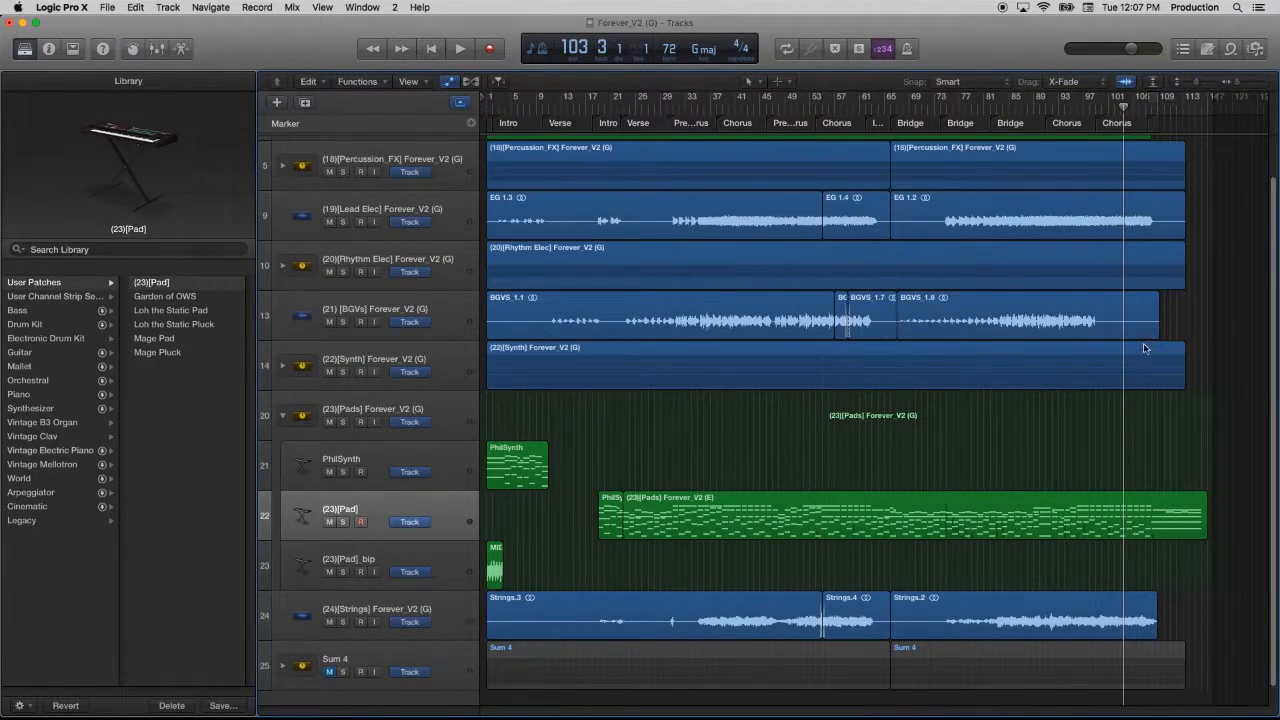
{"action": "left_click", "coordinate": [447, 83]}
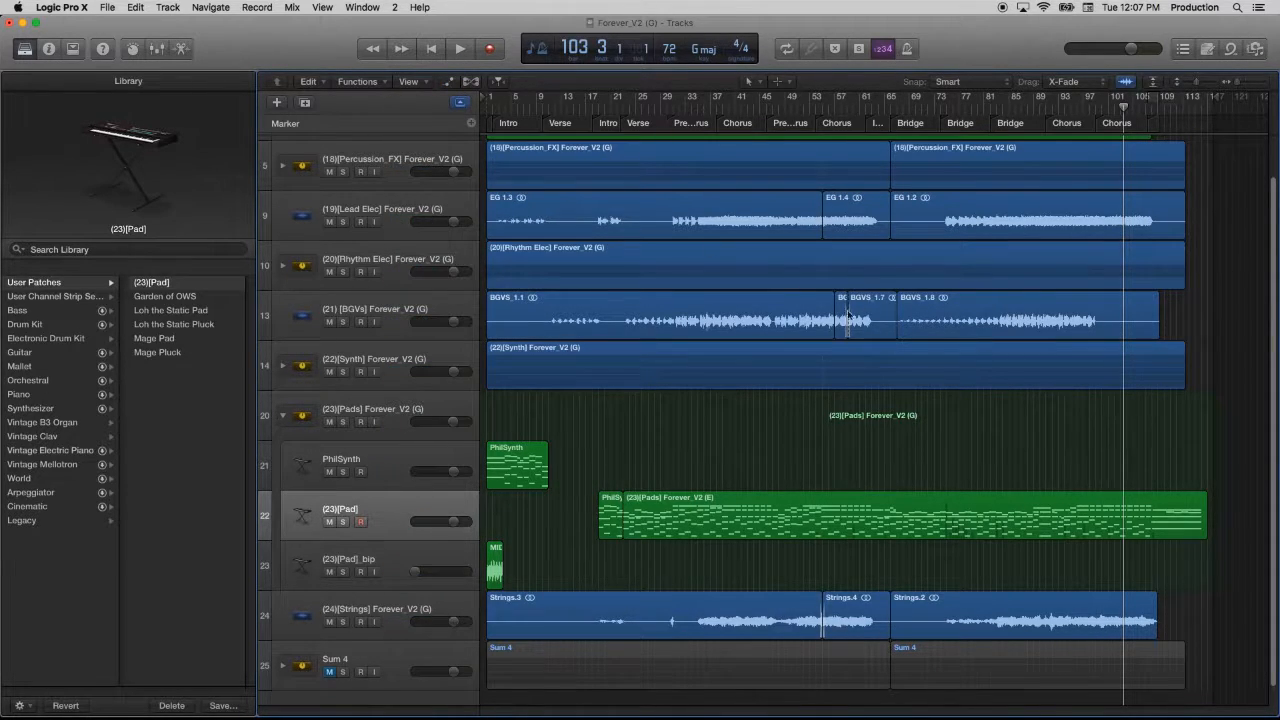
{"action": "left_click", "coordinate": [447, 82]}
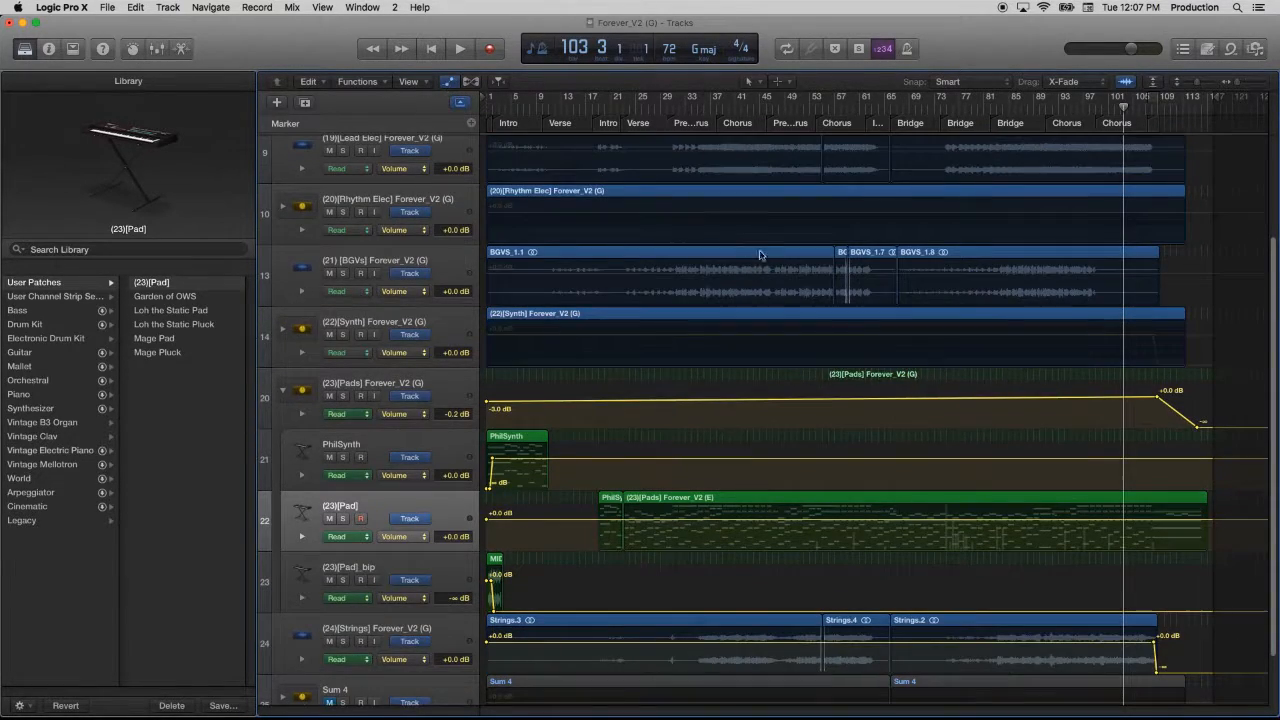
{"action": "left_click_drag", "start_coordinate": [1157, 398], "coordinate": [1157, 402]}
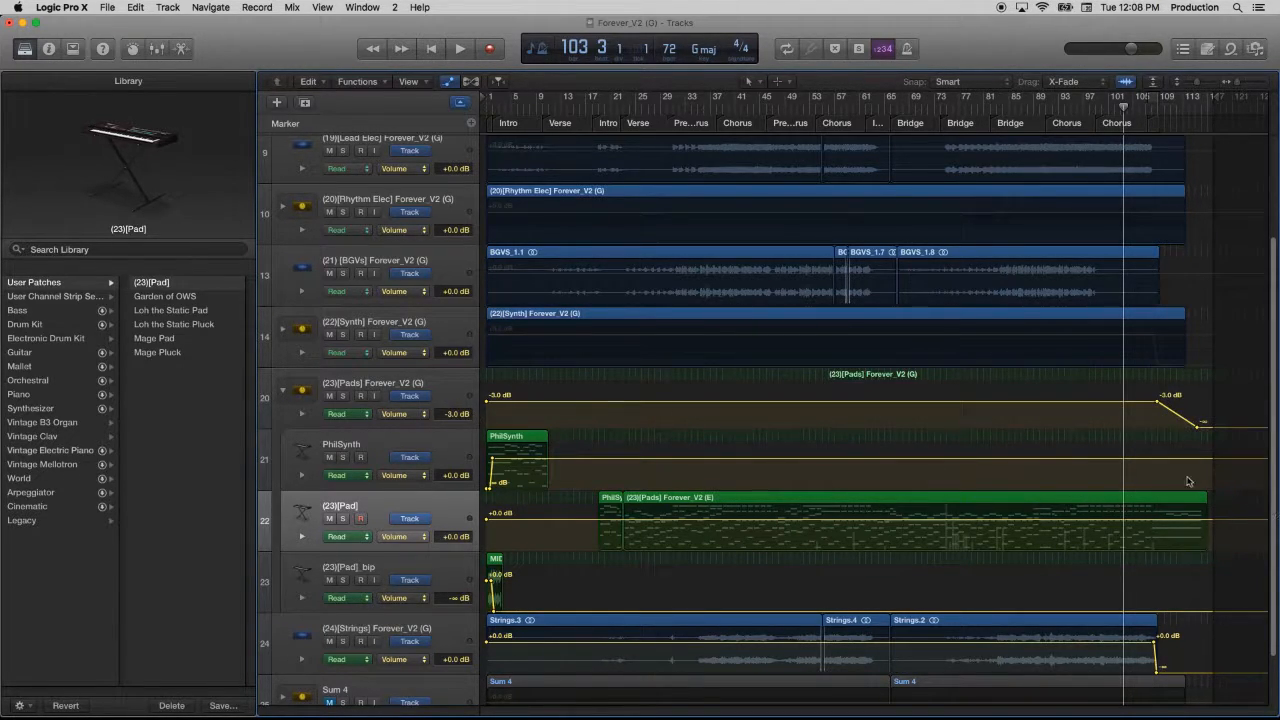
Step: Solo the Pads stack, listen to the song start and the bar 19 entry, and clear the solo
{"action": "left_click", "coordinate": [500, 101]}
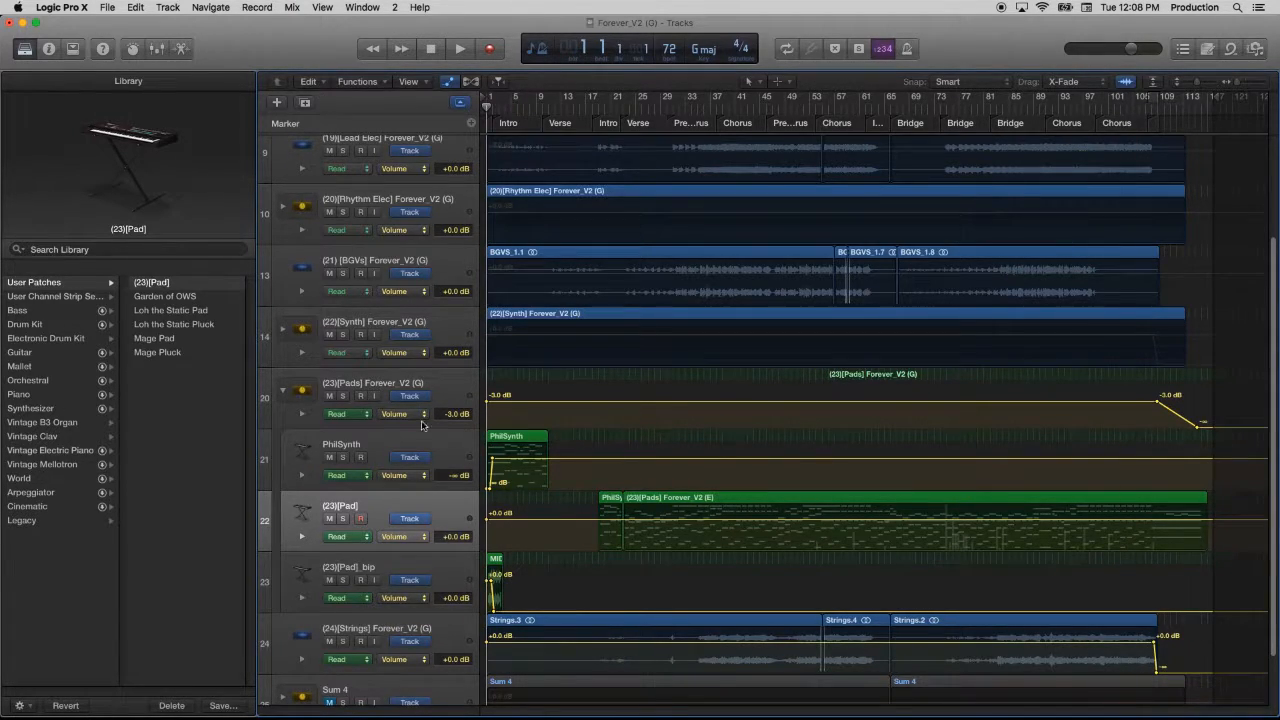
{"action": "left_click", "coordinate": [343, 396]}
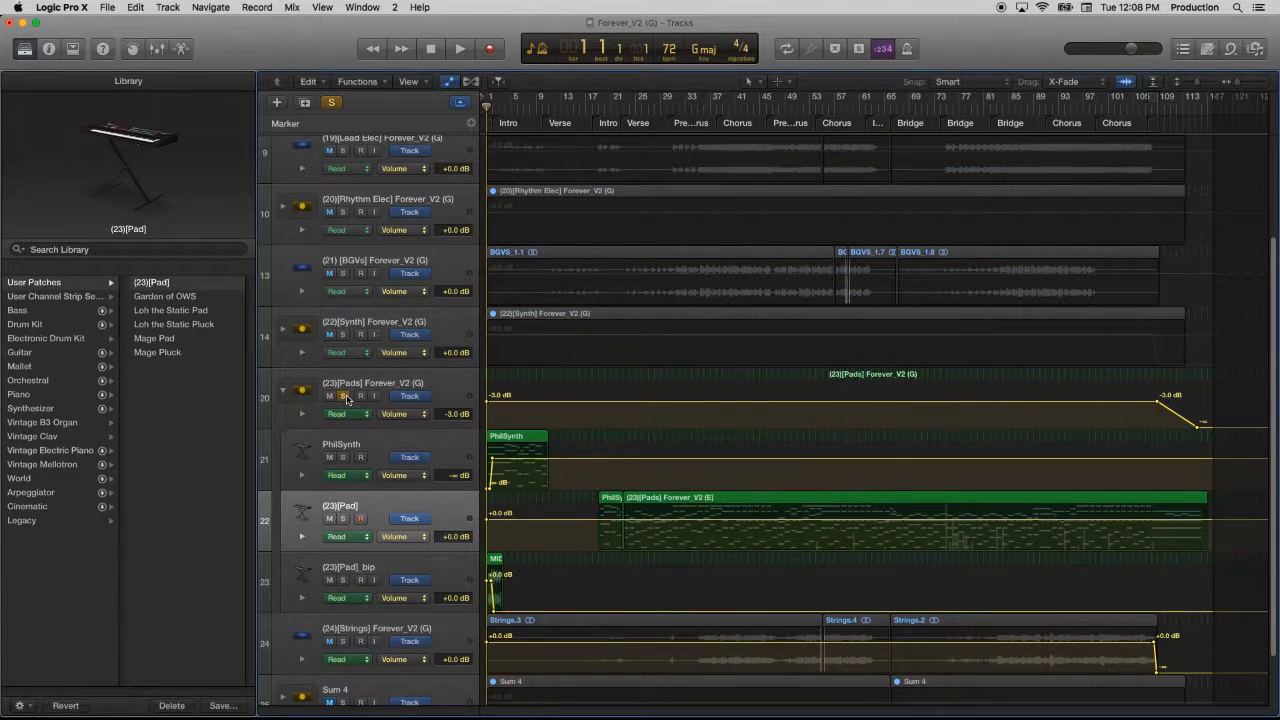
{"action": "key", "text": "space"}
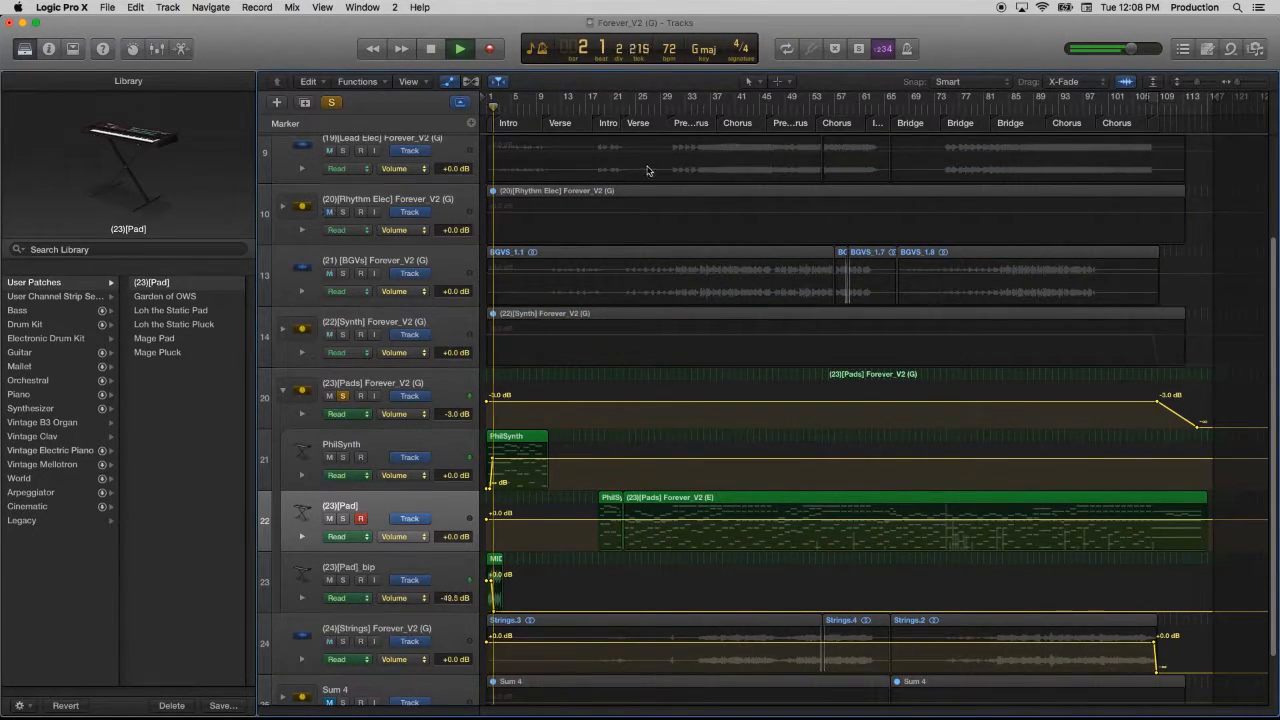
{"action": "left_click", "coordinate": [595, 104]}
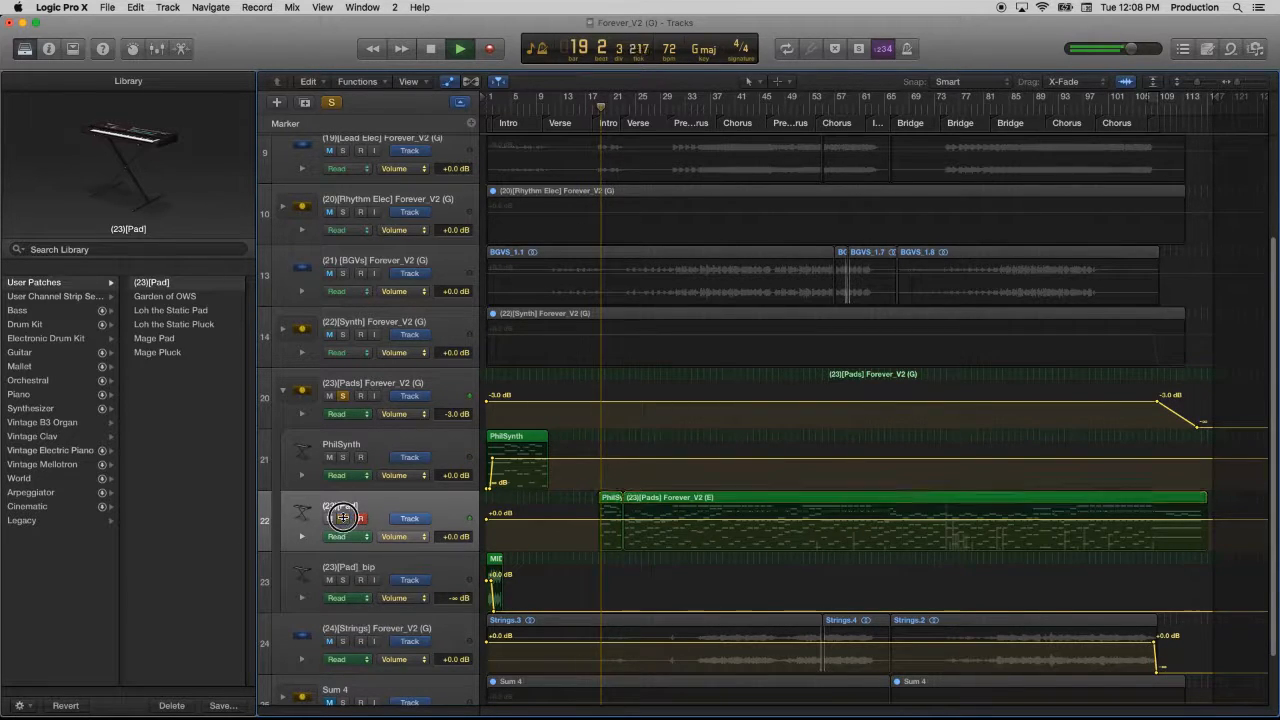
{"action": "left_click", "coordinate": [332, 103]}
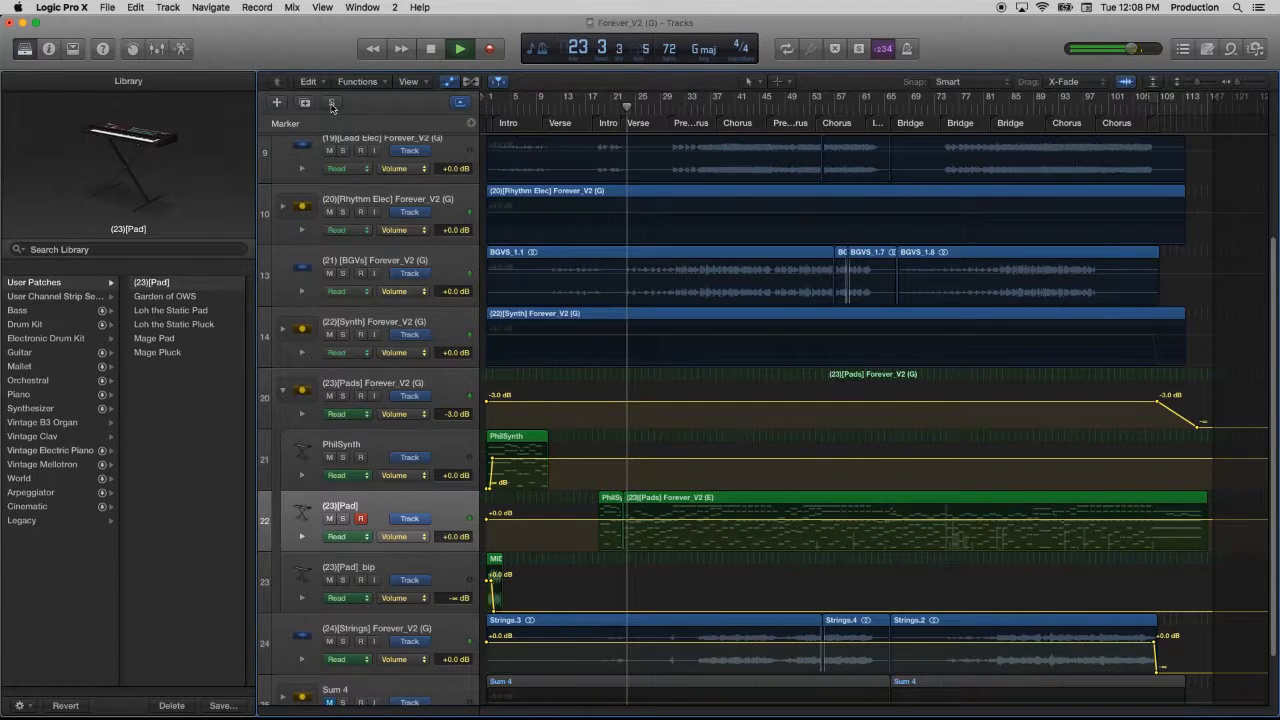
{"action": "key", "text": "space"}
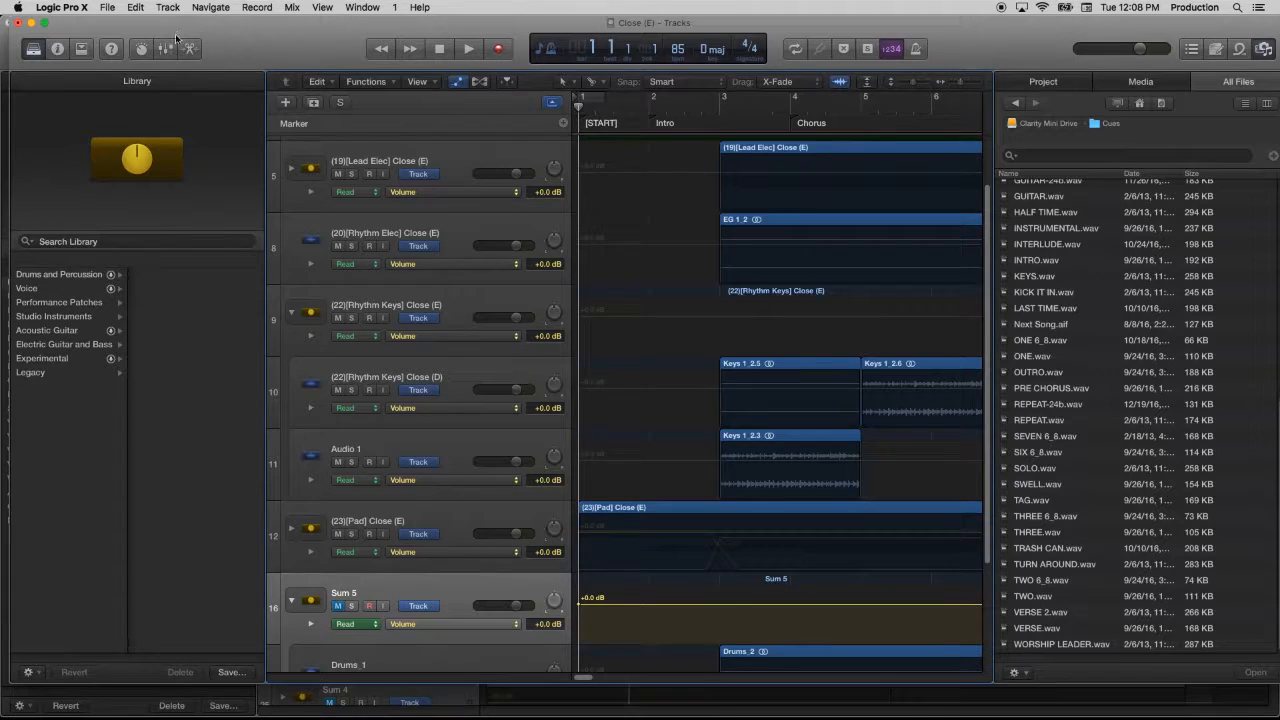
Step: In the Close (E) project, hide the library and browser, expand the Pad stack and open its last PhilSynth region in the Piano Roll
{"action": "left_click", "coordinate": [34, 49]}
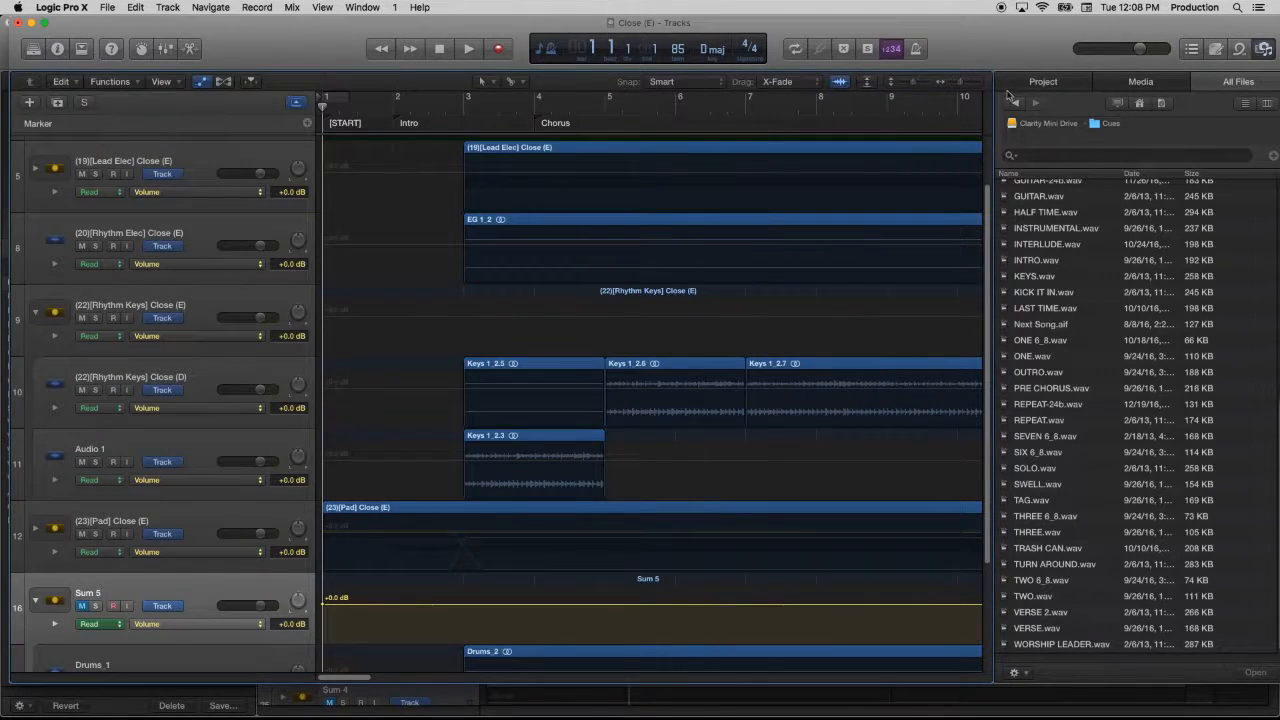
{"action": "left_click", "coordinate": [1260, 52]}
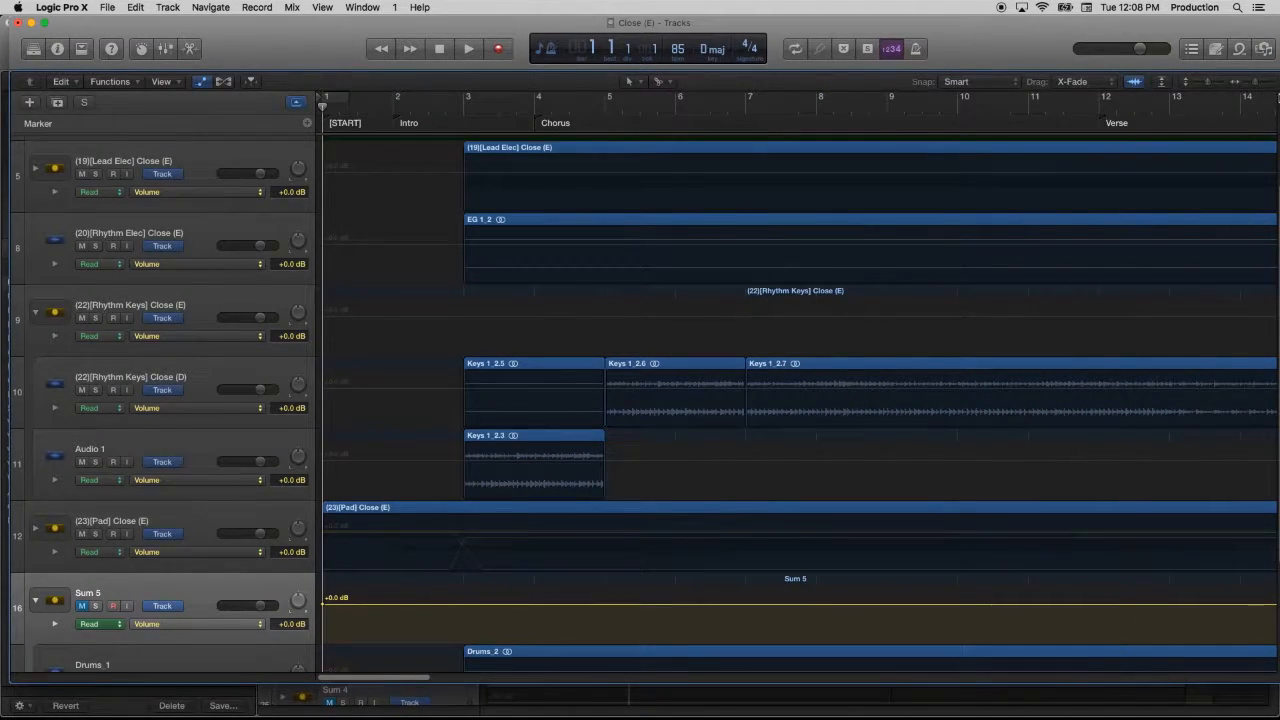
{"action": "left_click_drag", "start_coordinate": [1257, 84], "coordinate": [1243, 86]}
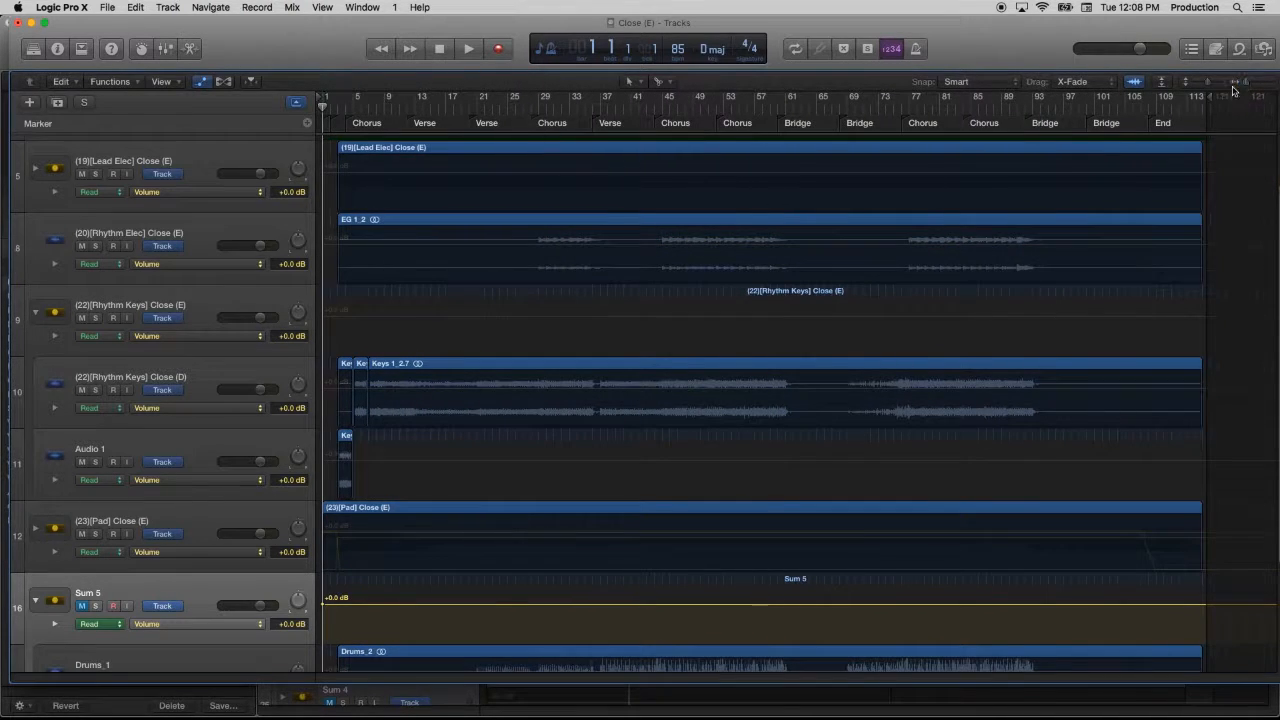
{"action": "scroll", "coordinate": [672, 250], "scroll_direction": "down", "scroll_amount": 5}
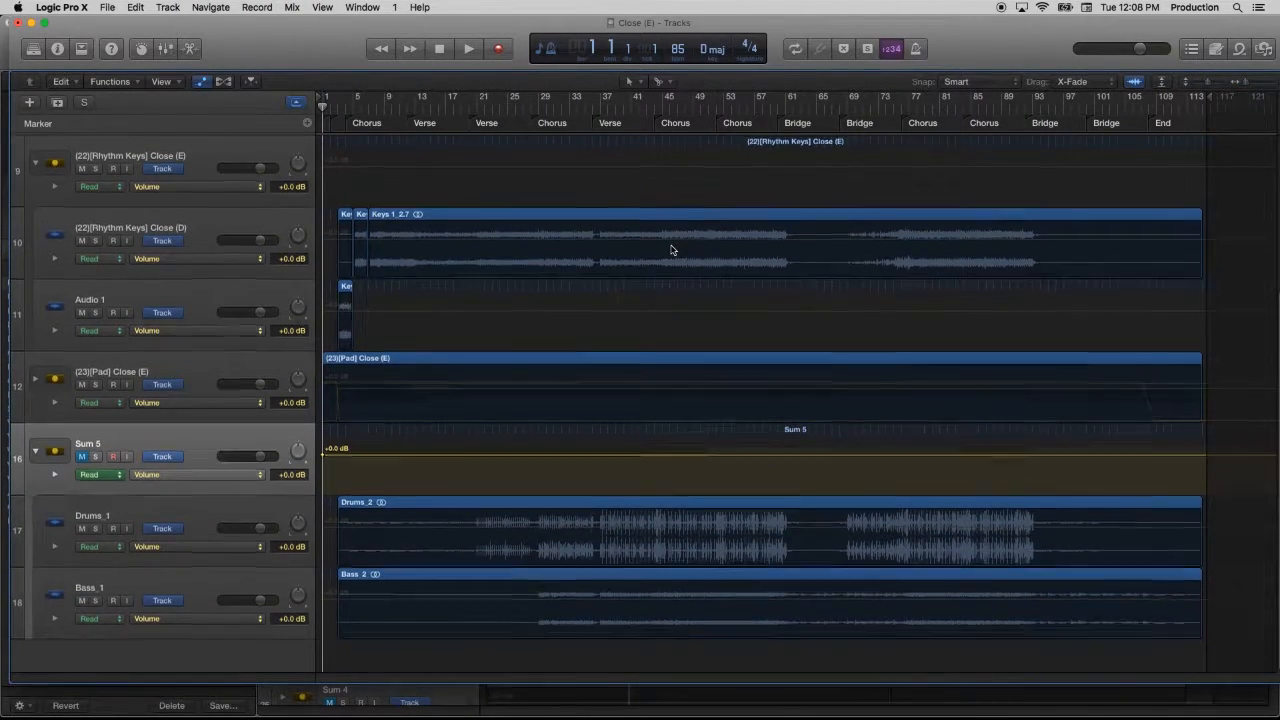
{"action": "scroll", "coordinate": [672, 250], "scroll_direction": "up", "scroll_amount": 5}
{"action": "scroll", "coordinate": [150, 490], "scroll_direction": "down", "scroll_amount": 5}
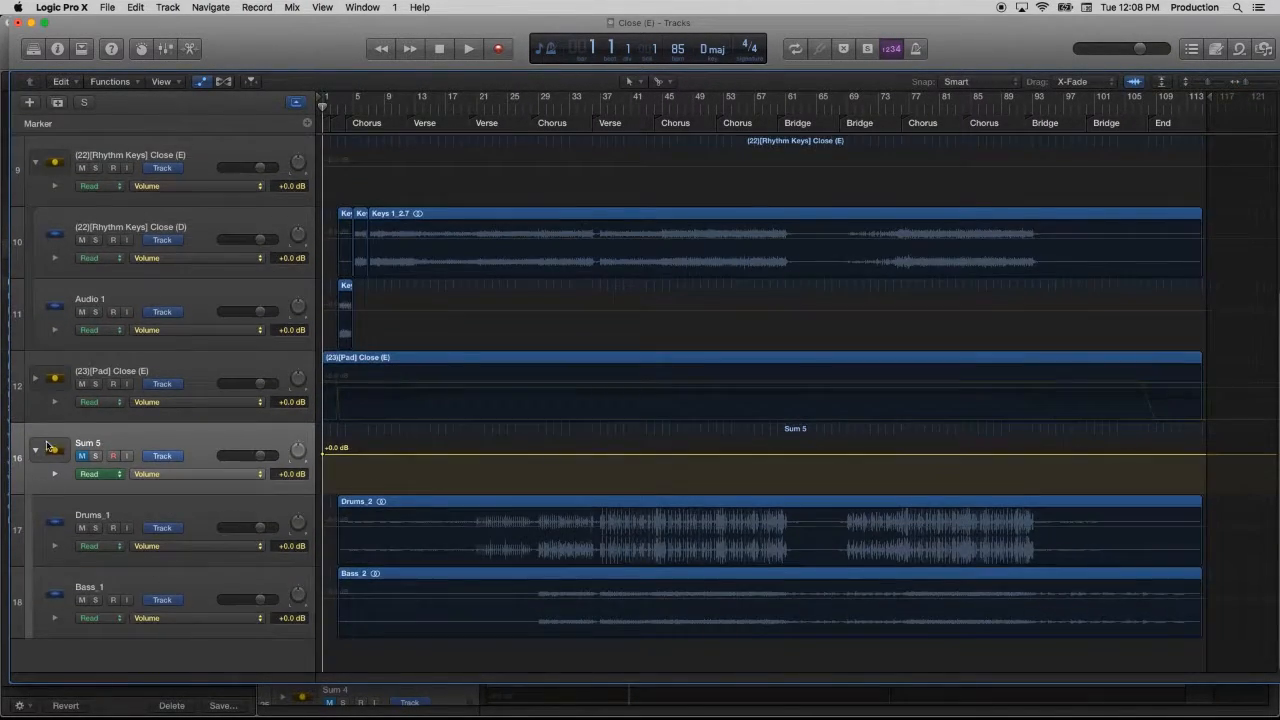
{"action": "left_click", "coordinate": [36, 378]}
{"action": "double_click", "coordinate": [1176, 582]}
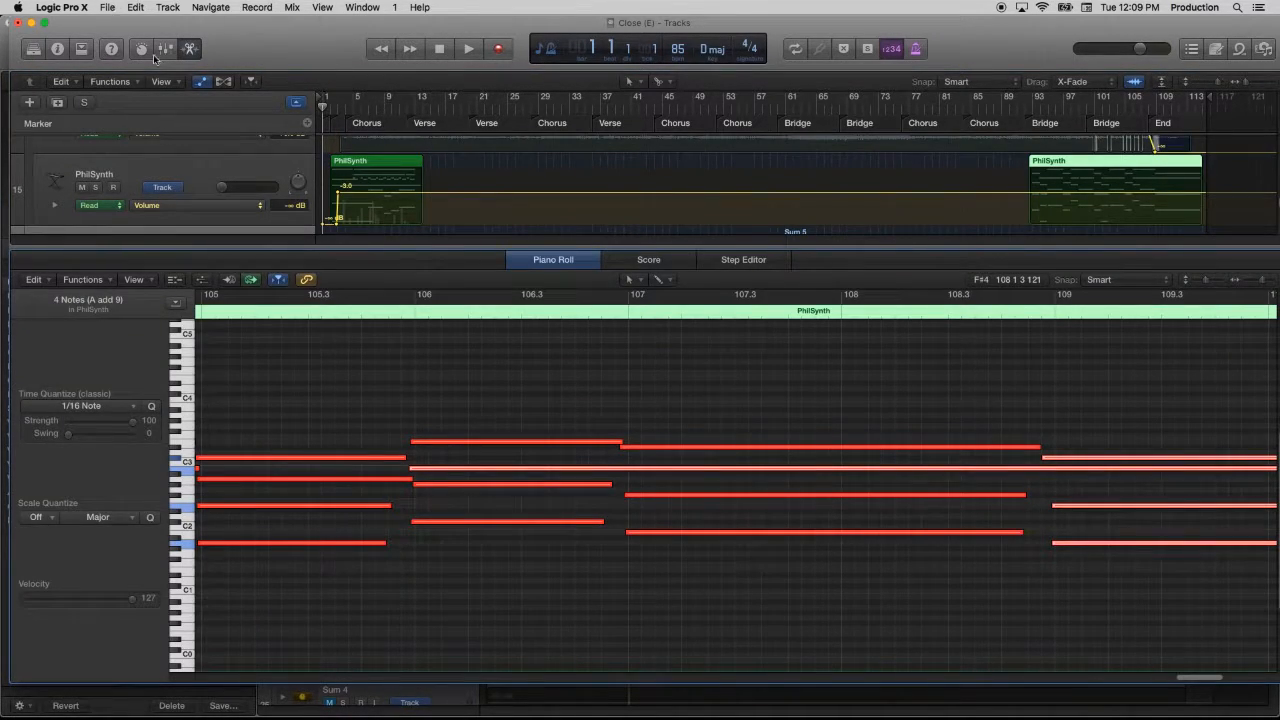
Step: Hide the track automation and copy the four notes of the PhilSynth region's final sustained chord at bar 109
{"action": "left_click", "coordinate": [206, 82]}
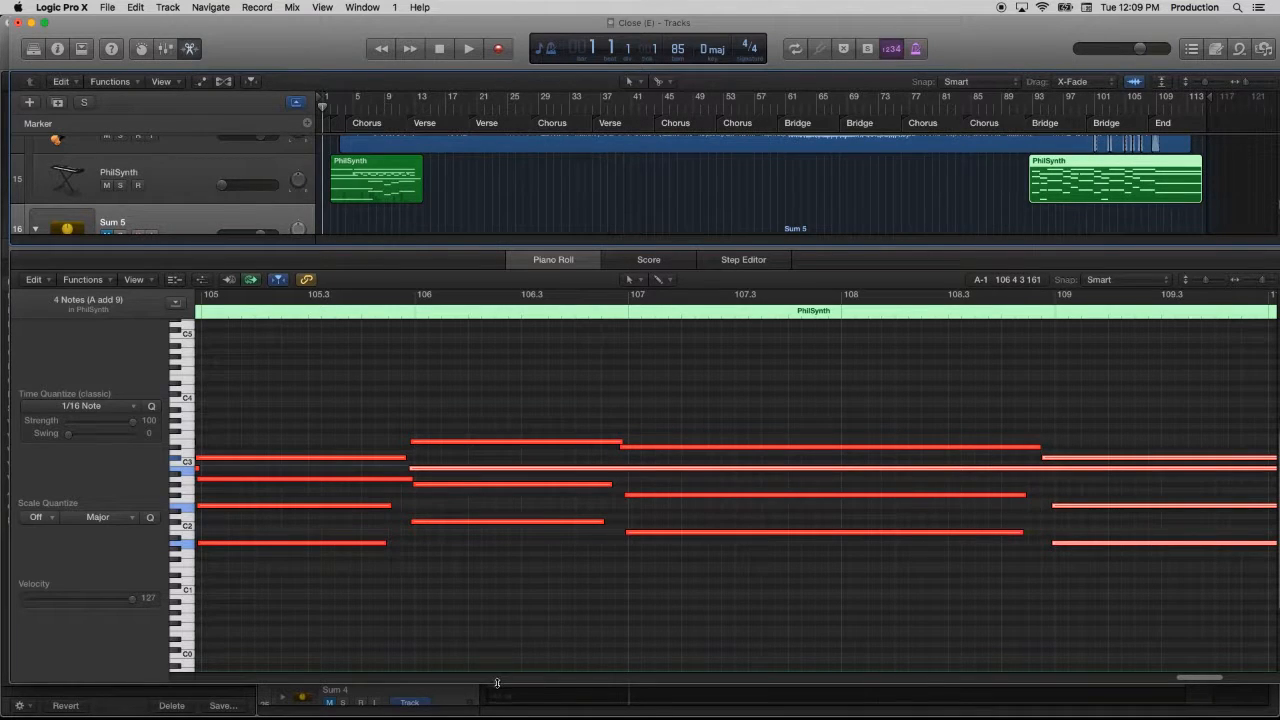
{"action": "left_click_drag", "start_coordinate": [1194, 679], "coordinate": [1222, 677]}
{"action": "left_click", "coordinate": [989, 584]}
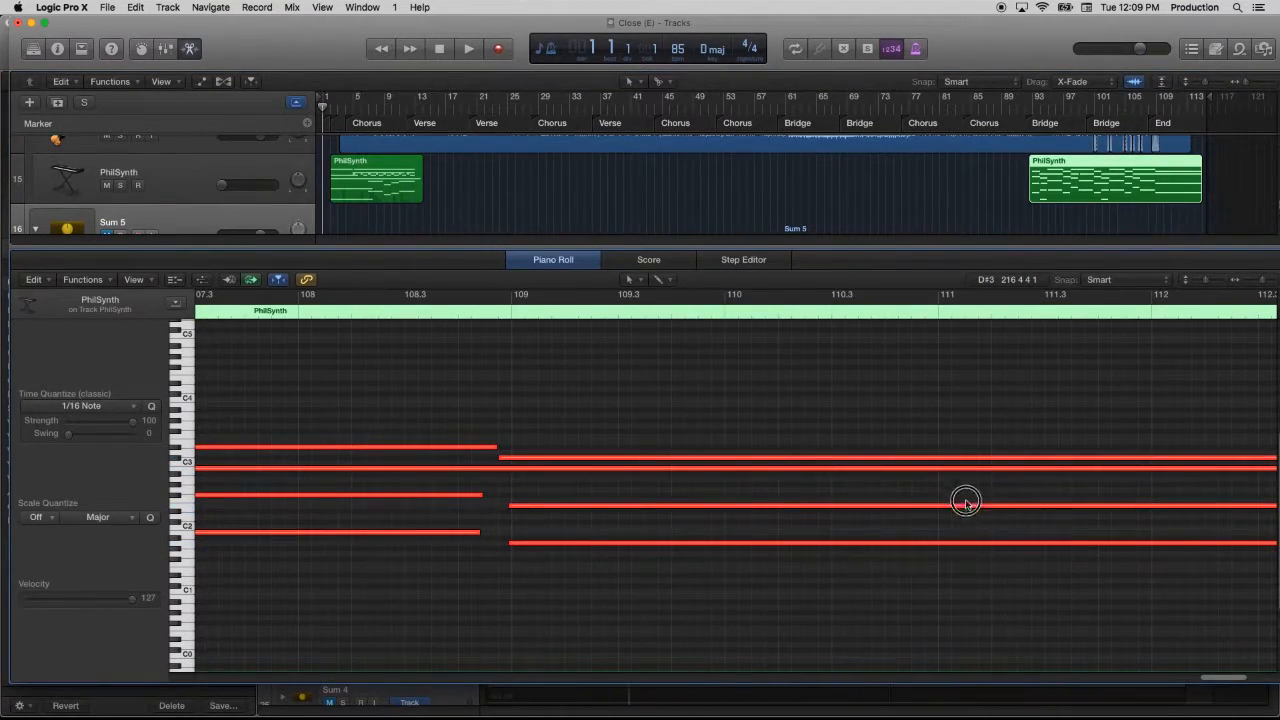
{"action": "left_click_drag", "start_coordinate": [918, 437], "coordinate": [931, 568]}
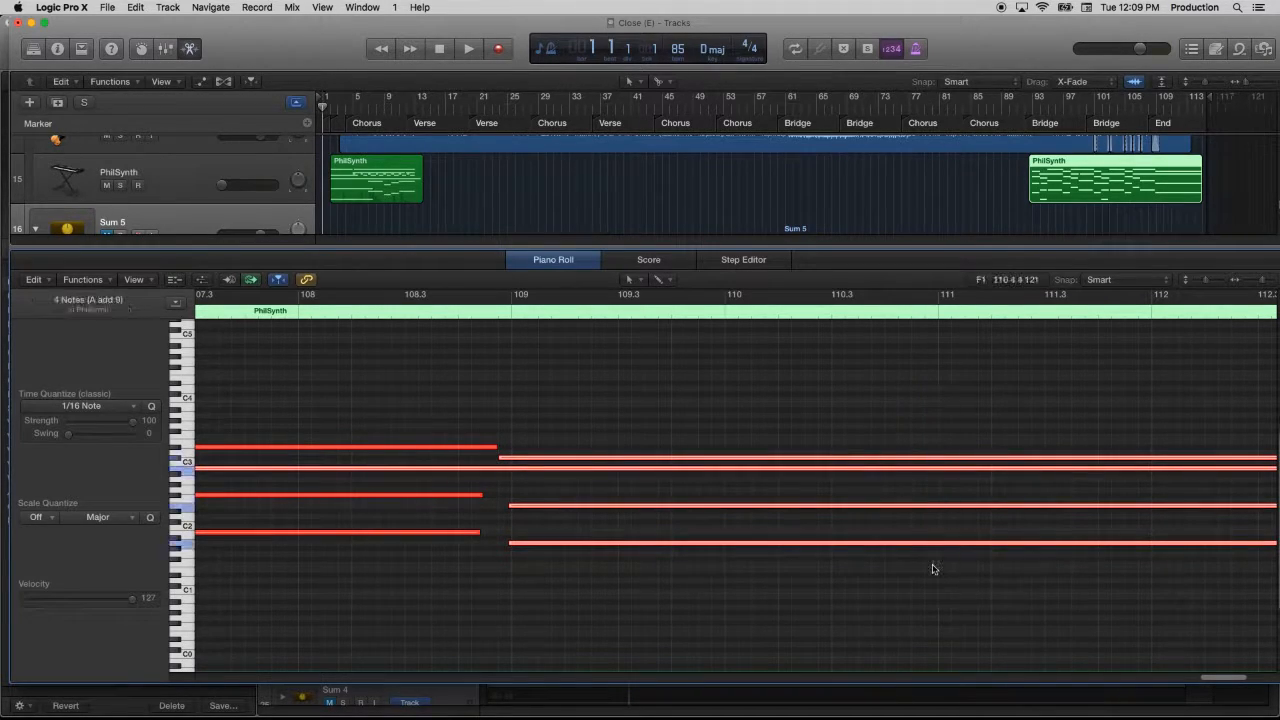
{"action": "right_click", "coordinate": [597, 467]}
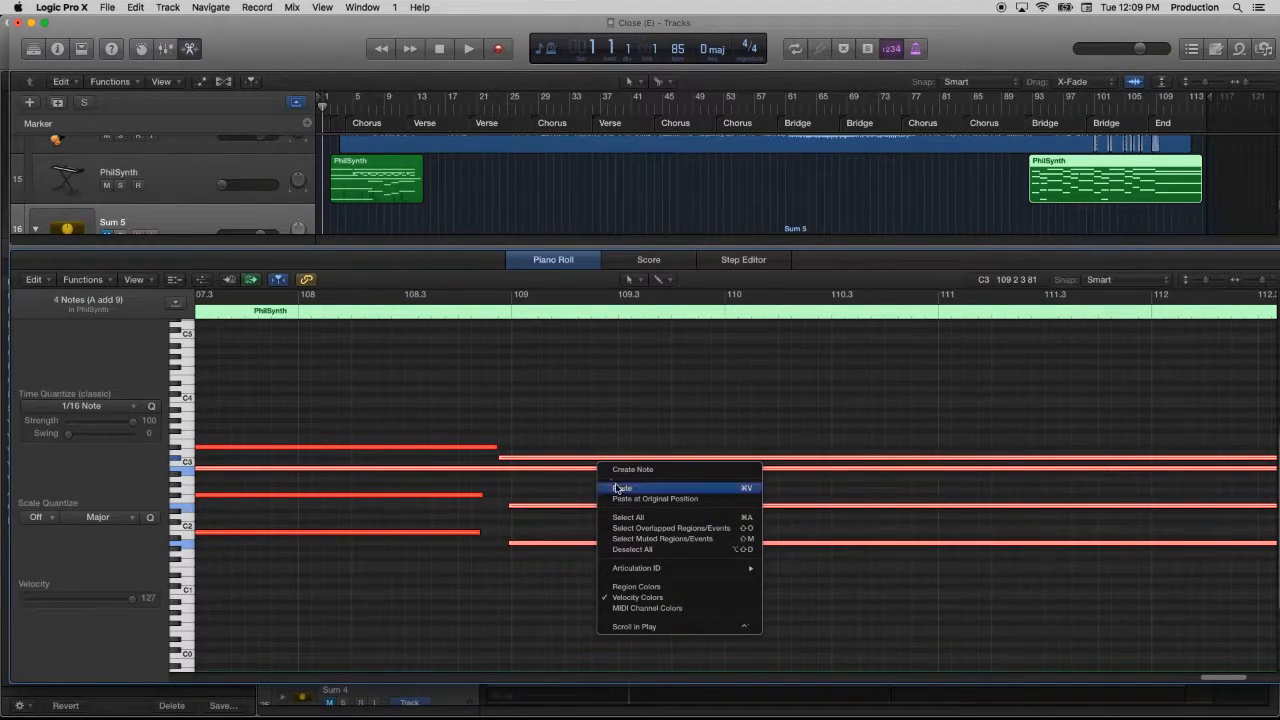
{"action": "left_click", "coordinate": [543, 474]}
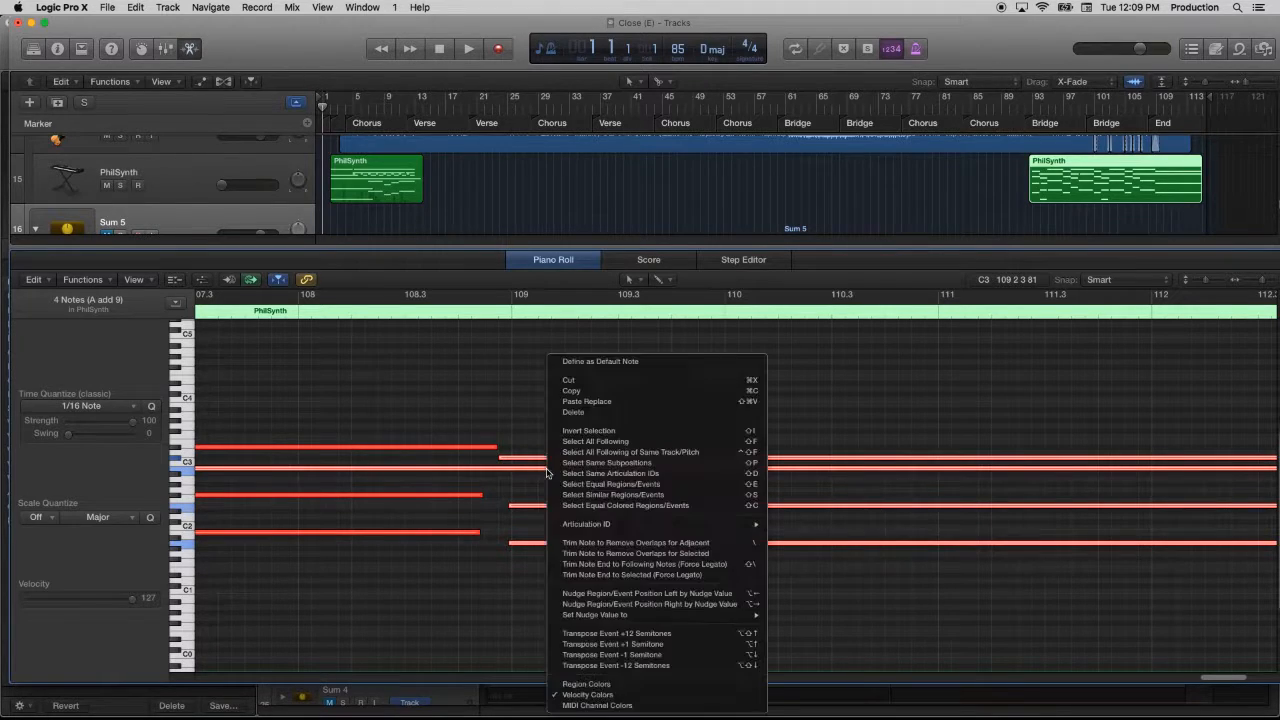
{"action": "right_click", "coordinate": [547, 470]}
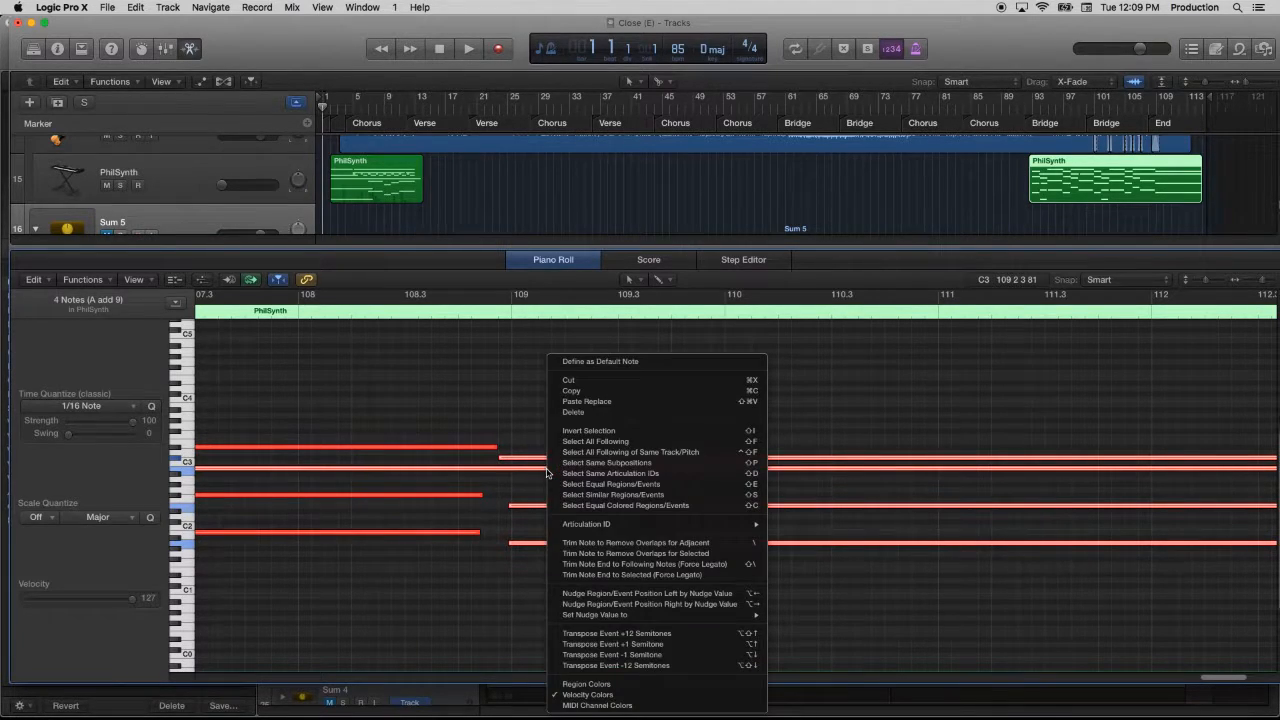
{"action": "left_click", "coordinate": [593, 391]}
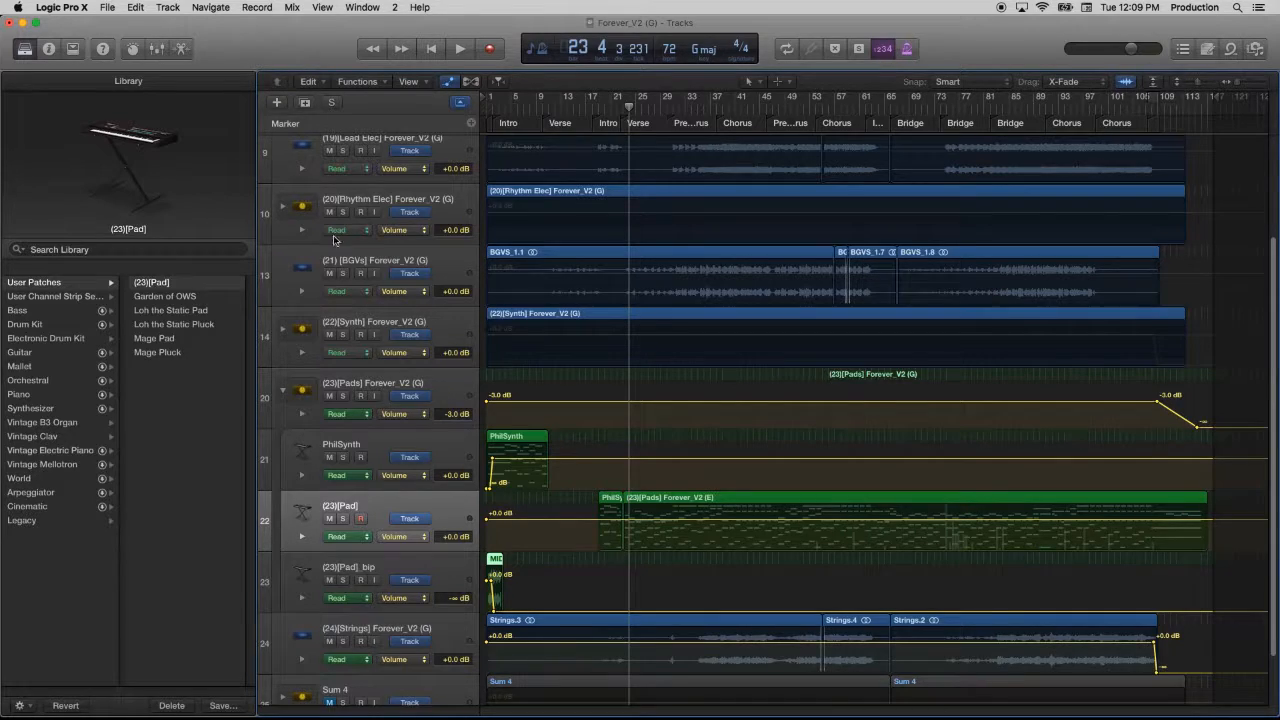
Step: In the Forever_V2 (G) project, delete the (23)[Pad]_bip track with its region, erasing its automation data
{"action": "left_click", "coordinate": [439, 567]}
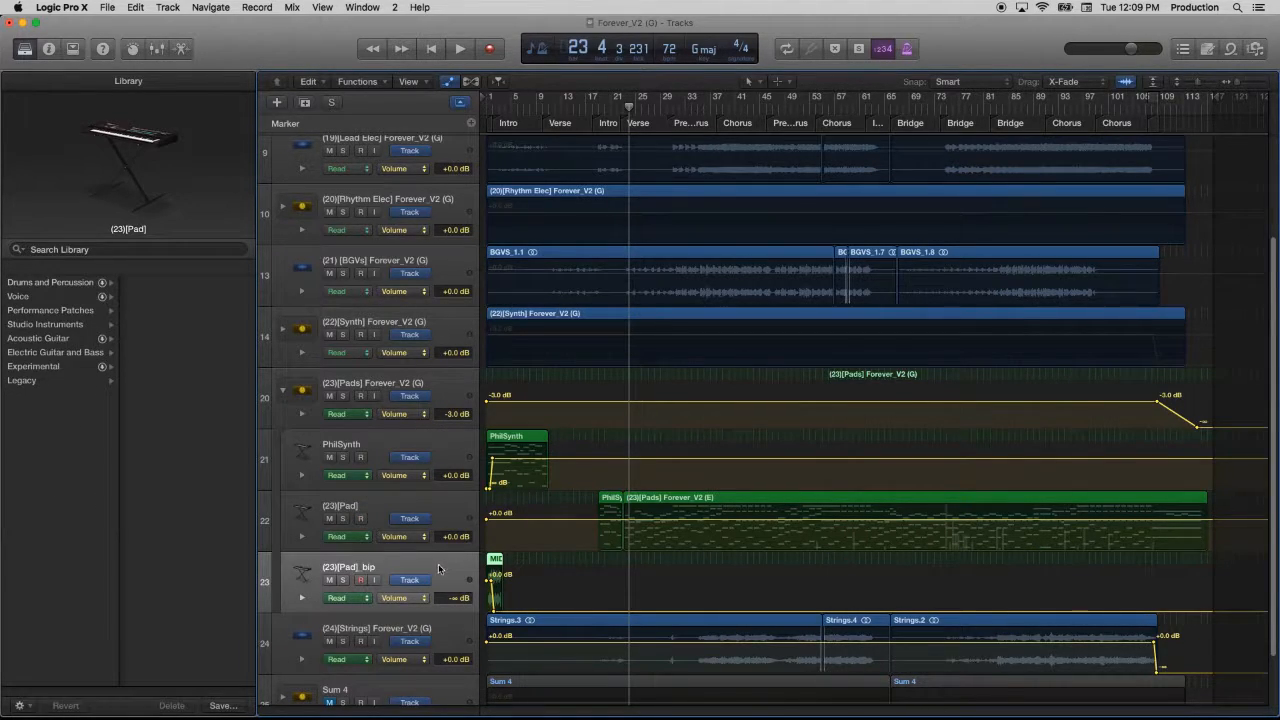
{"action": "key", "text": "Delete"}
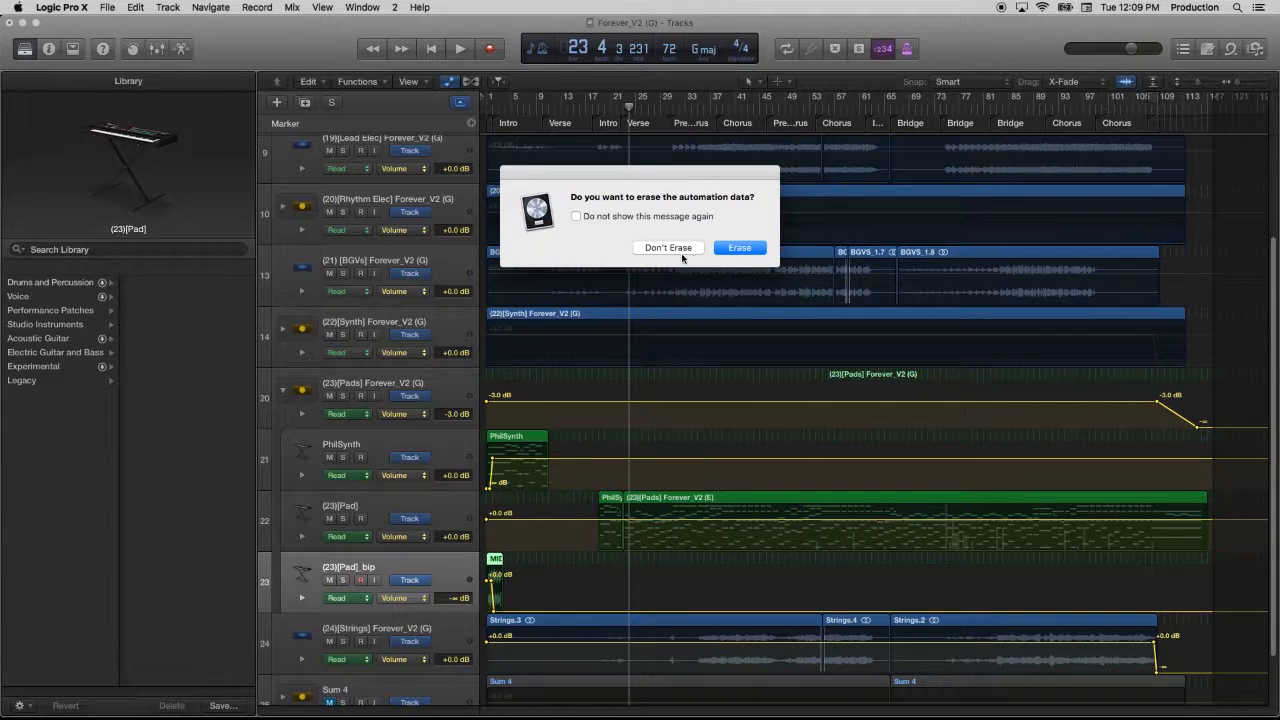
{"action": "left_click", "coordinate": [739, 247]}
{"action": "key", "text": "super+BackSpace"}
{"action": "left_click", "coordinate": [760, 247]}
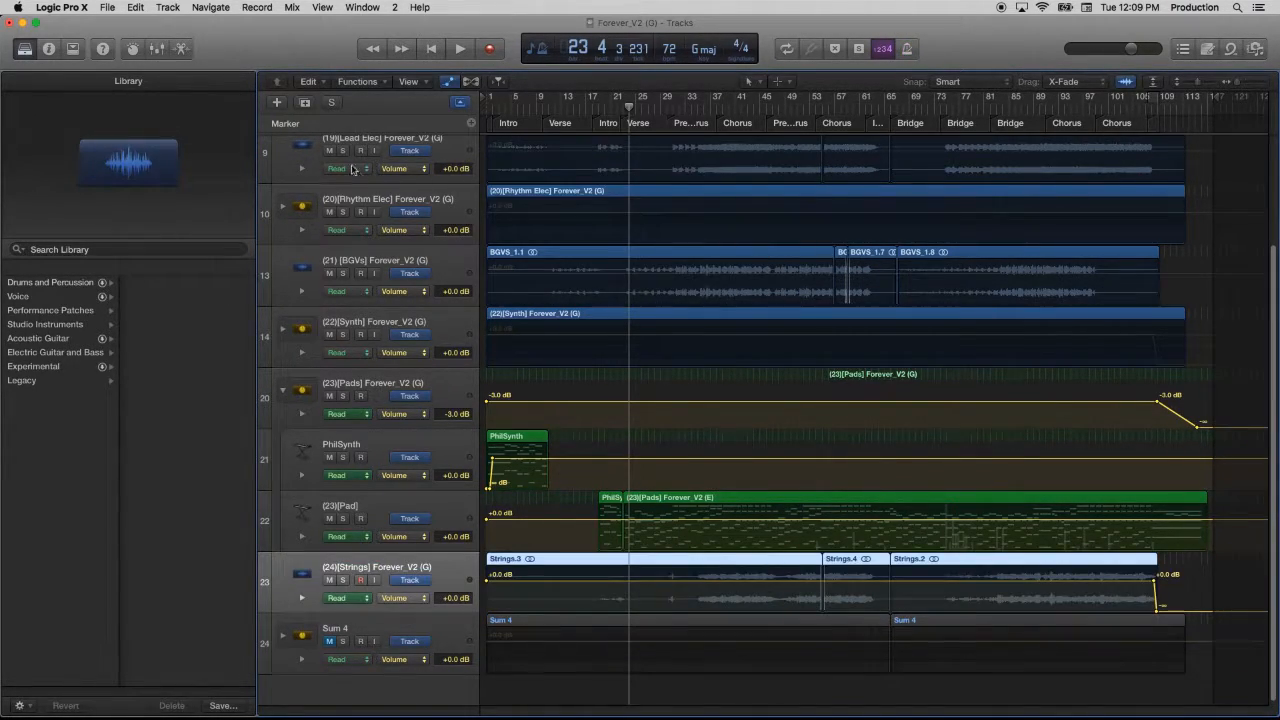
Step: Add one software instrument track with the (23)[Pad] user patch and move it into the Pads stack above PhilSynth
{"action": "left_click", "coordinate": [277, 103]}
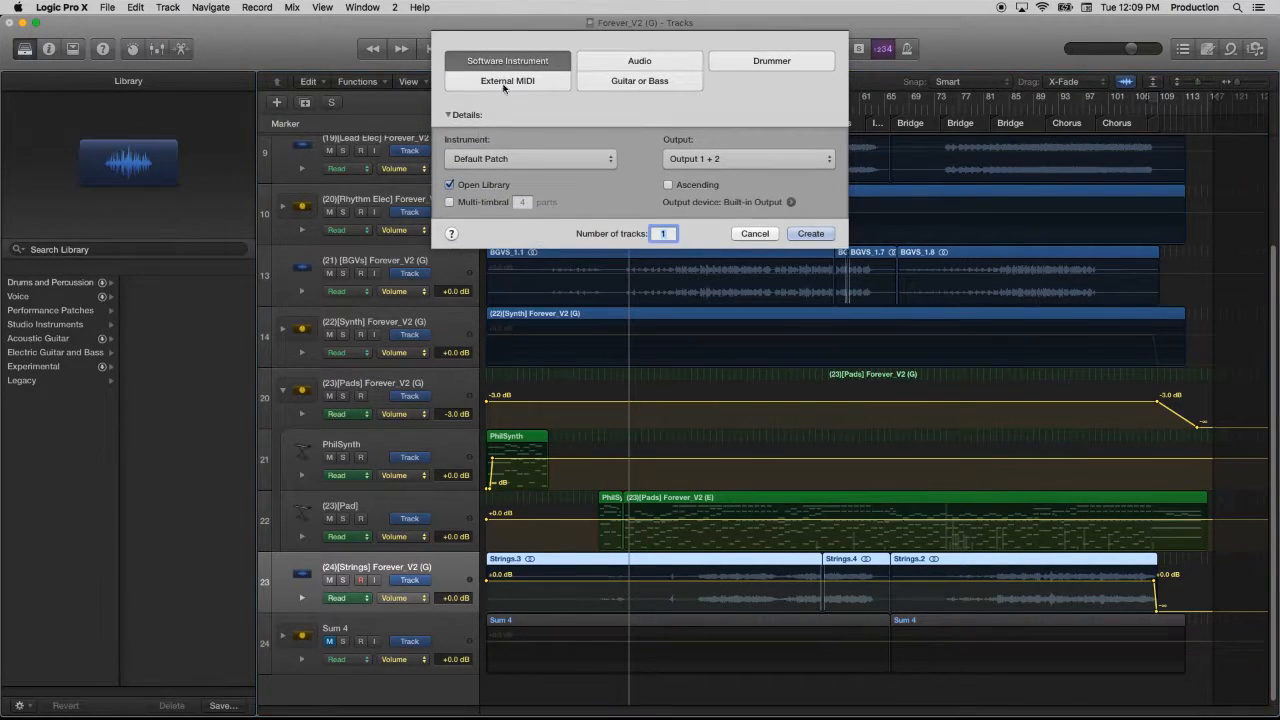
{"action": "left_click", "coordinate": [803, 237]}
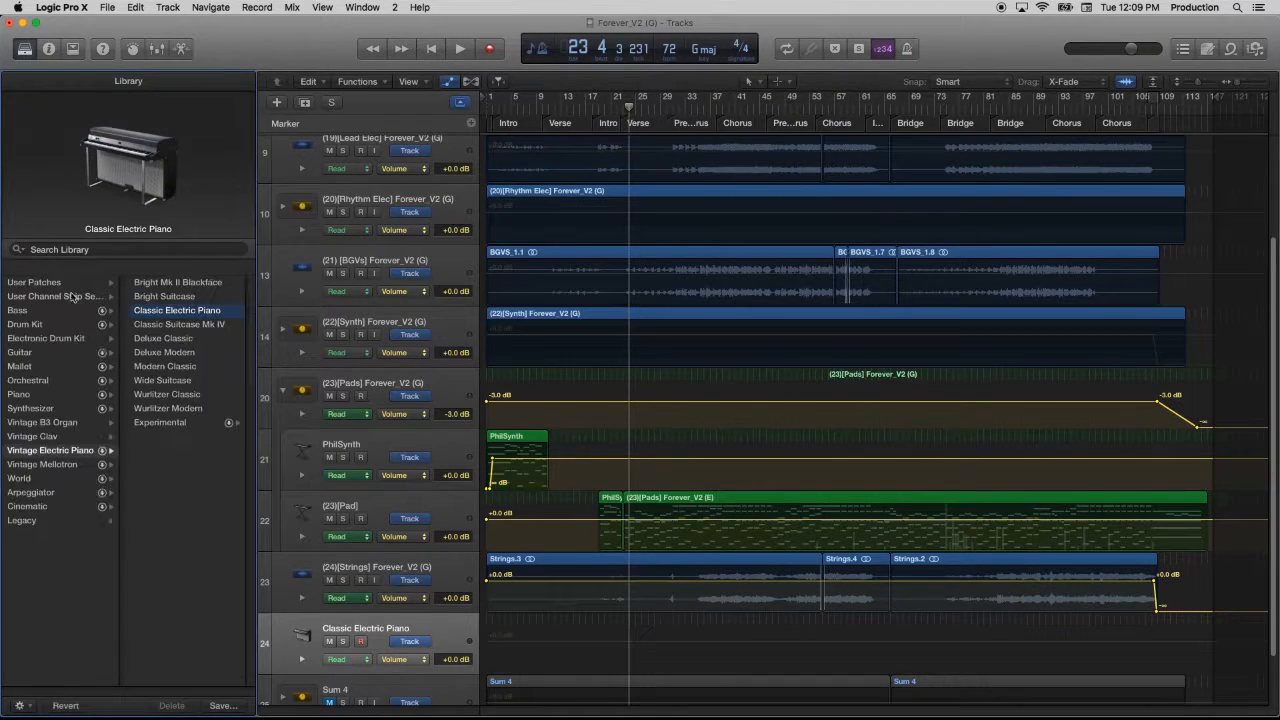
{"action": "left_click", "coordinate": [33, 284]}
{"action": "left_click", "coordinate": [138, 283]}
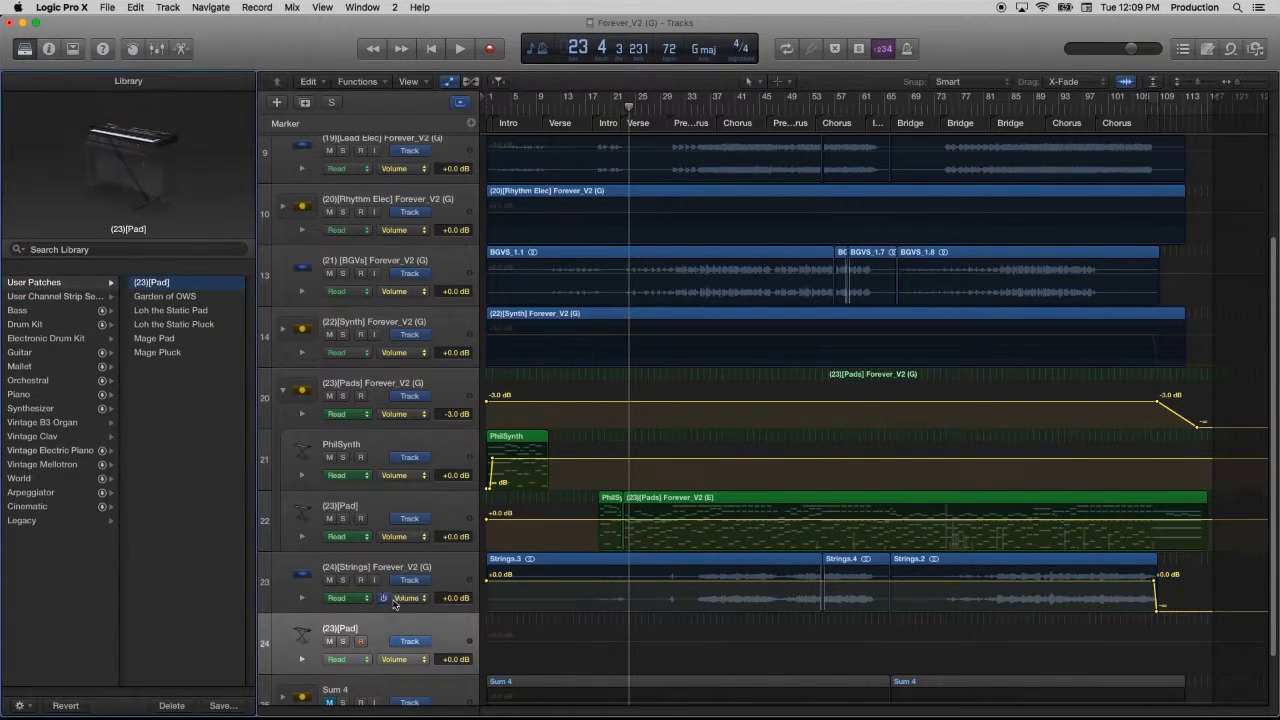
{"action": "left_click_drag", "start_coordinate": [397, 571], "coordinate": [427, 432]}
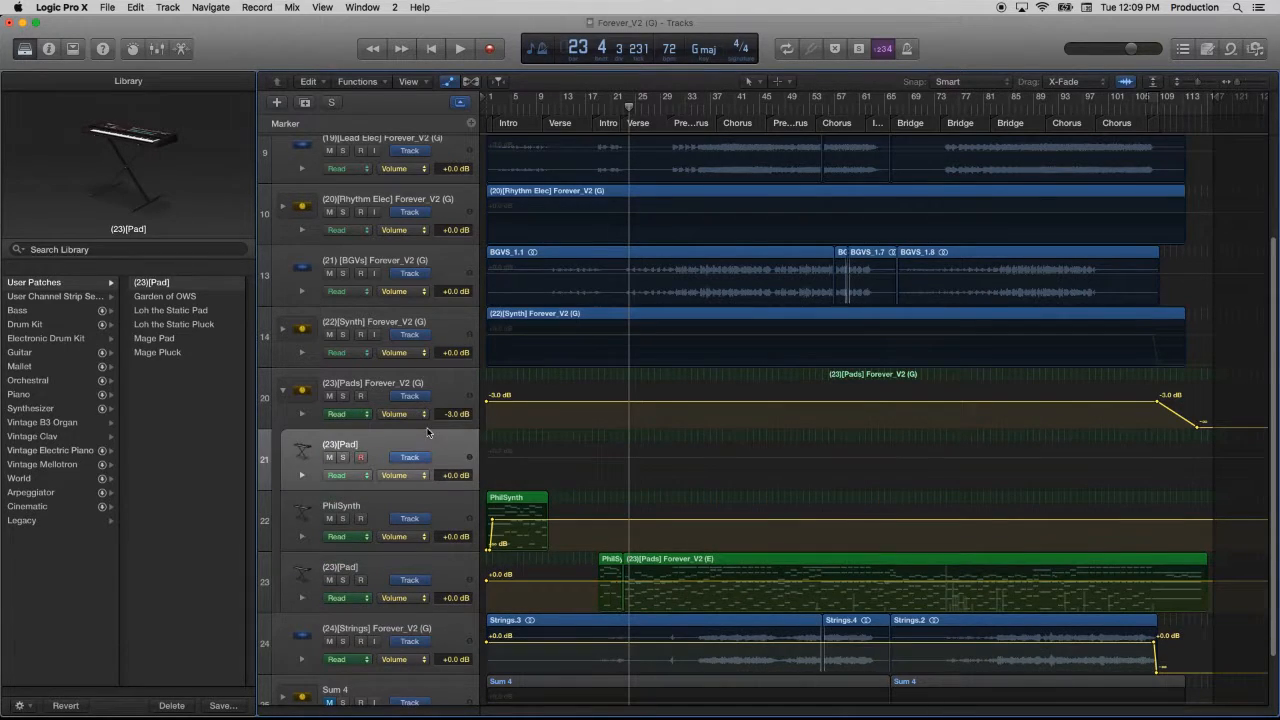
Step: Paste the copied four-note chord at bar 1 of the new (23)[Pad] track, hide the automation and open the region in the Piano Roll
{"action": "left_click", "coordinate": [430, 49]}
{"action": "key", "text": "super+v"}
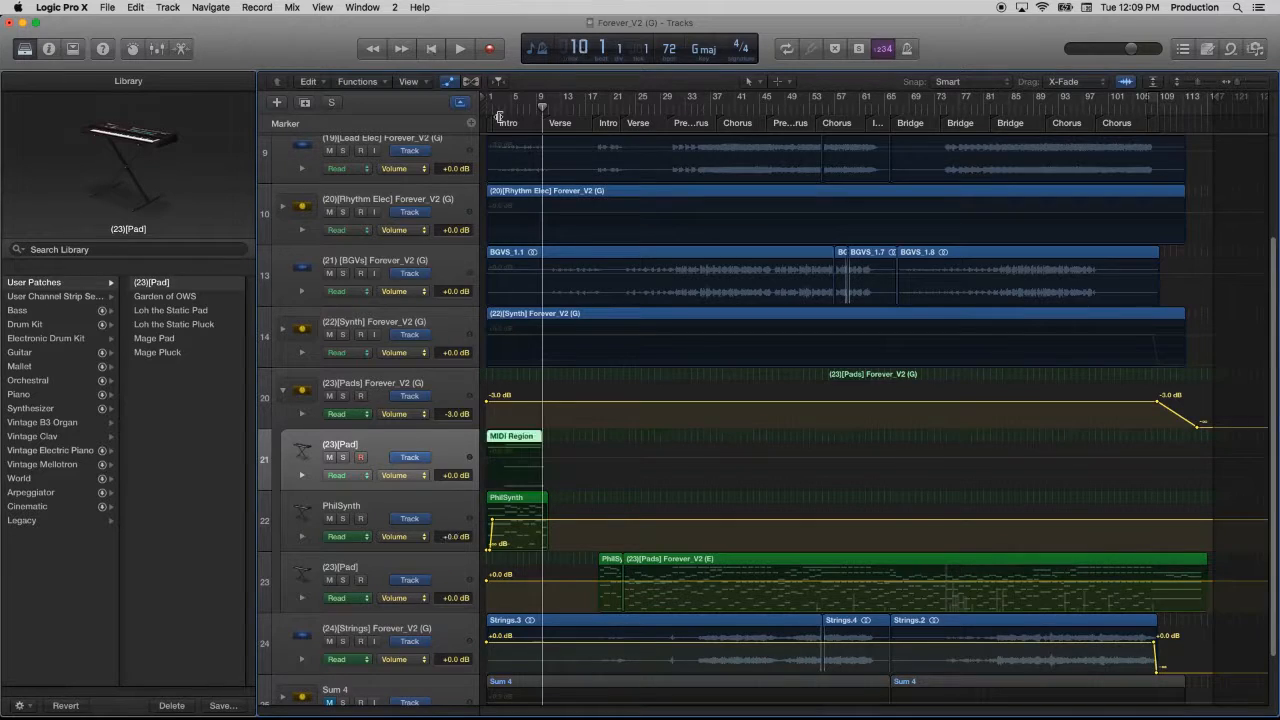
{"action": "left_click", "coordinate": [507, 457]}
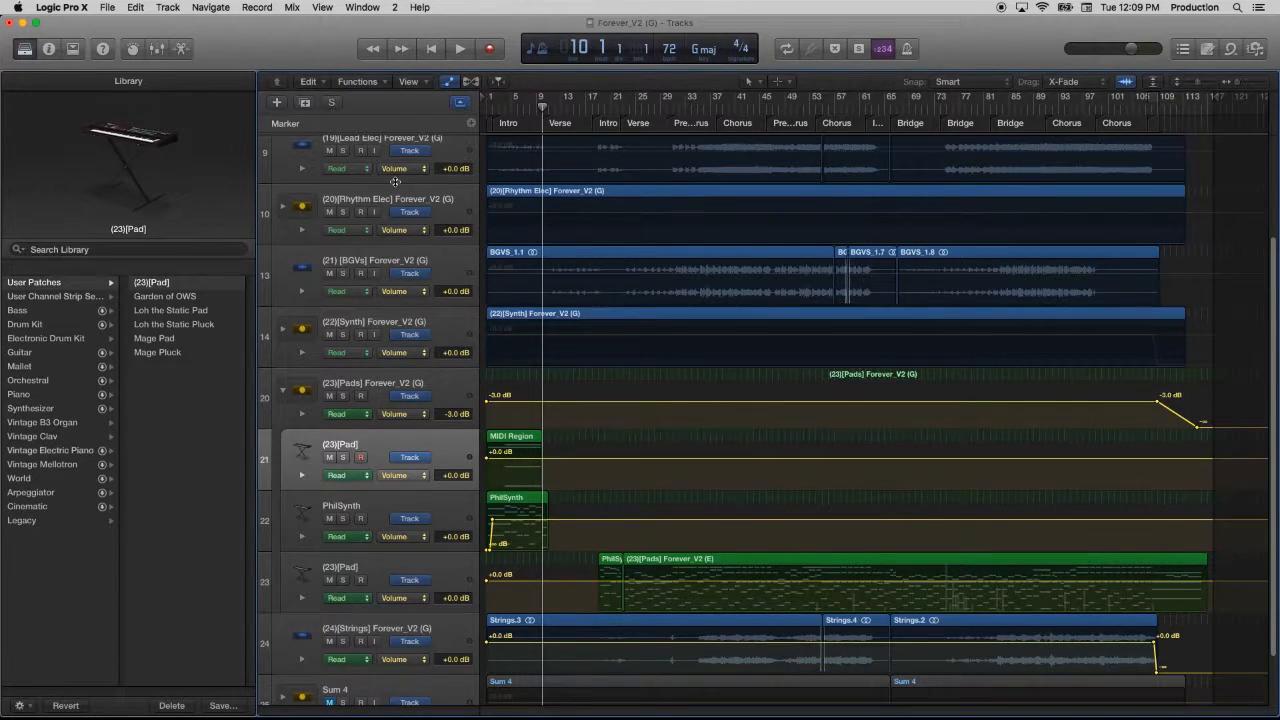
{"action": "left_click", "coordinate": [450, 82]}
{"action": "double_click", "coordinate": [533, 455]}
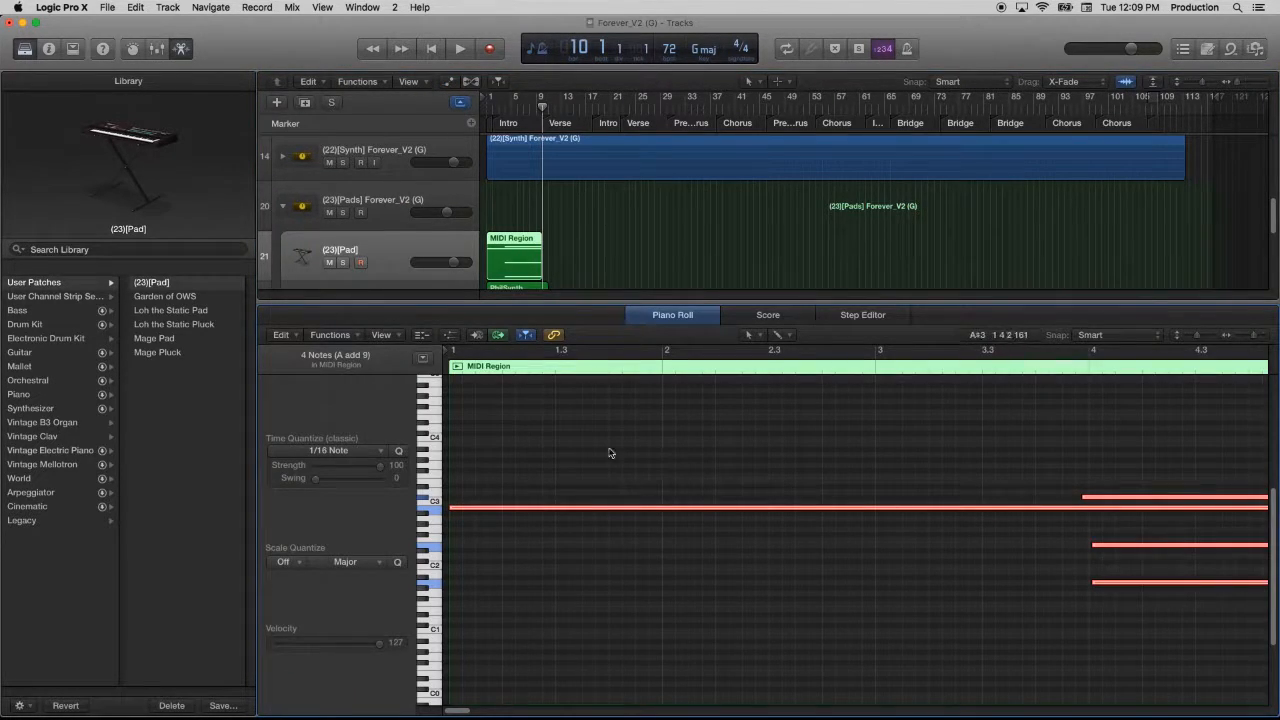
Step: Trim the start of the long held note so it begins near bar 4 with the other three chord notes
{"action": "mouse_move", "coordinate": [450, 506]}
{"action": "left_mouse_down"}
{"action": "mouse_move", "coordinate": [708, 512]}
{"action": "mouse_move", "coordinate": [425, 497]}
{"action": "mouse_move", "coordinate": [452, 502]}
{"action": "left_mouse_up"}
{"action": "left_click", "coordinate": [502, 504]}
{"action": "left_click", "coordinate": [503, 508]}
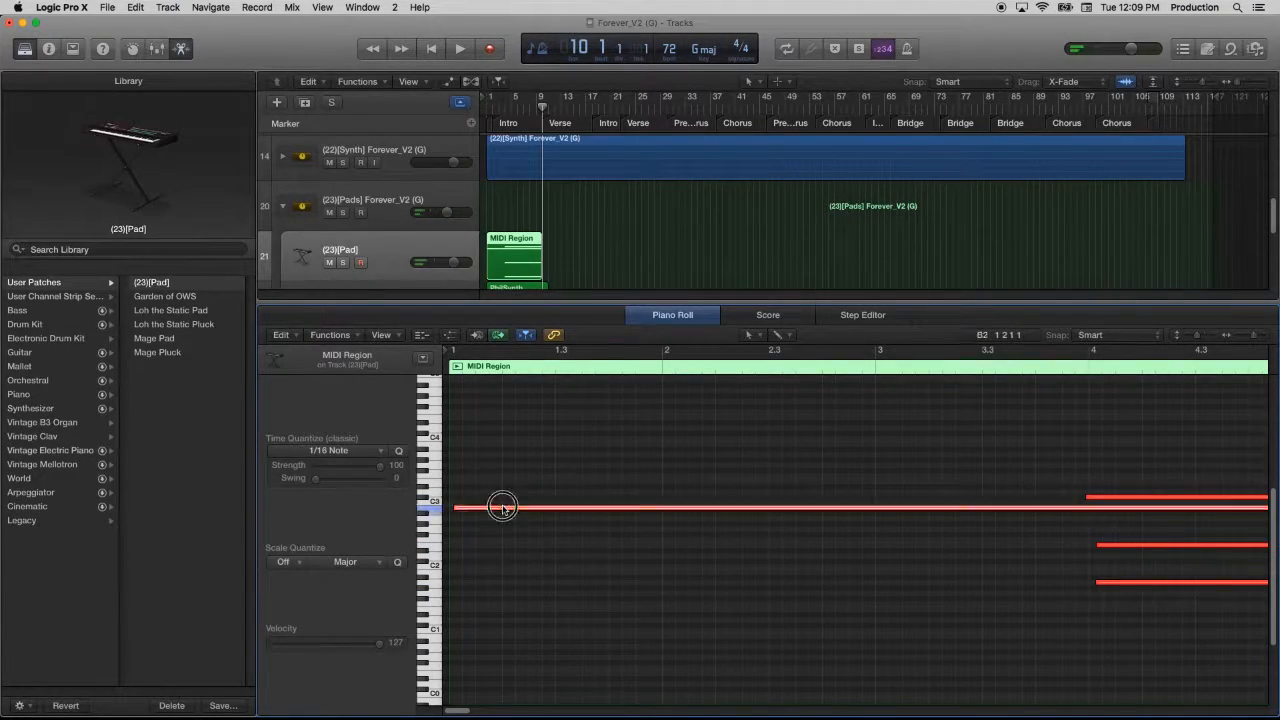
{"action": "left_click", "coordinate": [540, 480]}
{"action": "left_click", "coordinate": [525, 508]}
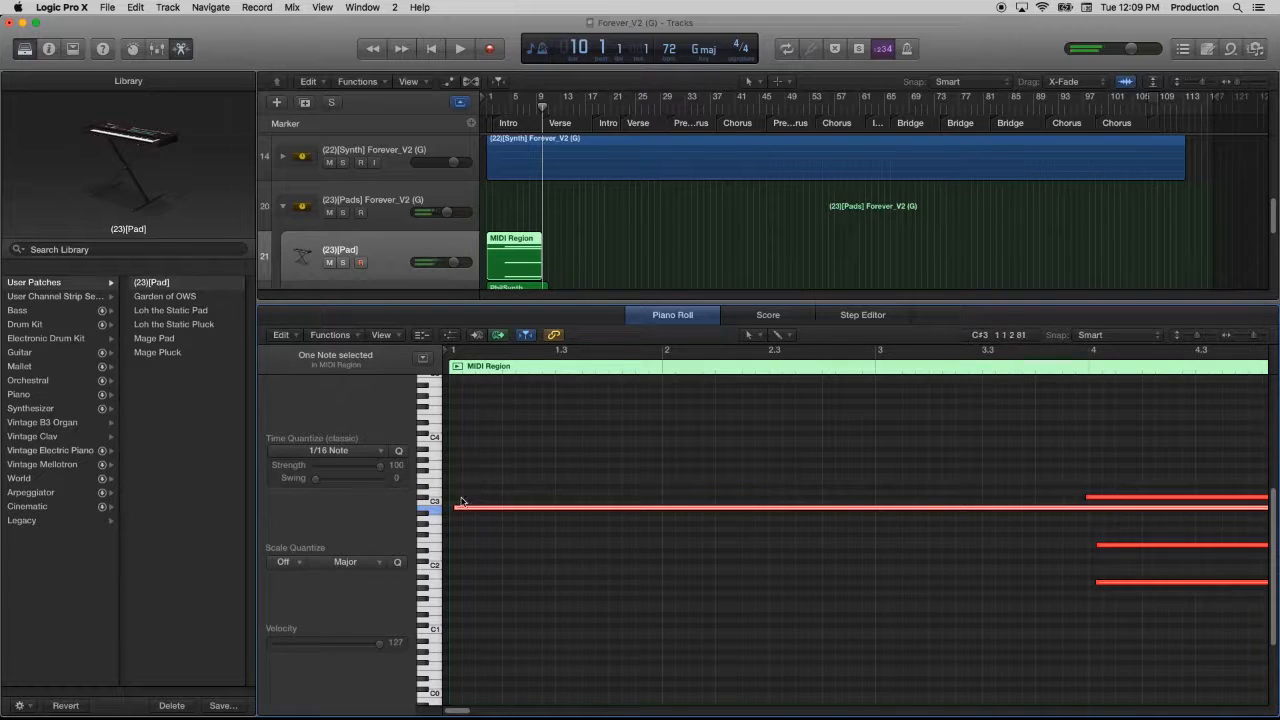
{"action": "left_click_drag", "start_coordinate": [456, 507], "coordinate": [1085, 562]}
{"action": "left_click_drag", "start_coordinate": [1032, 438], "coordinate": [1130, 615]}
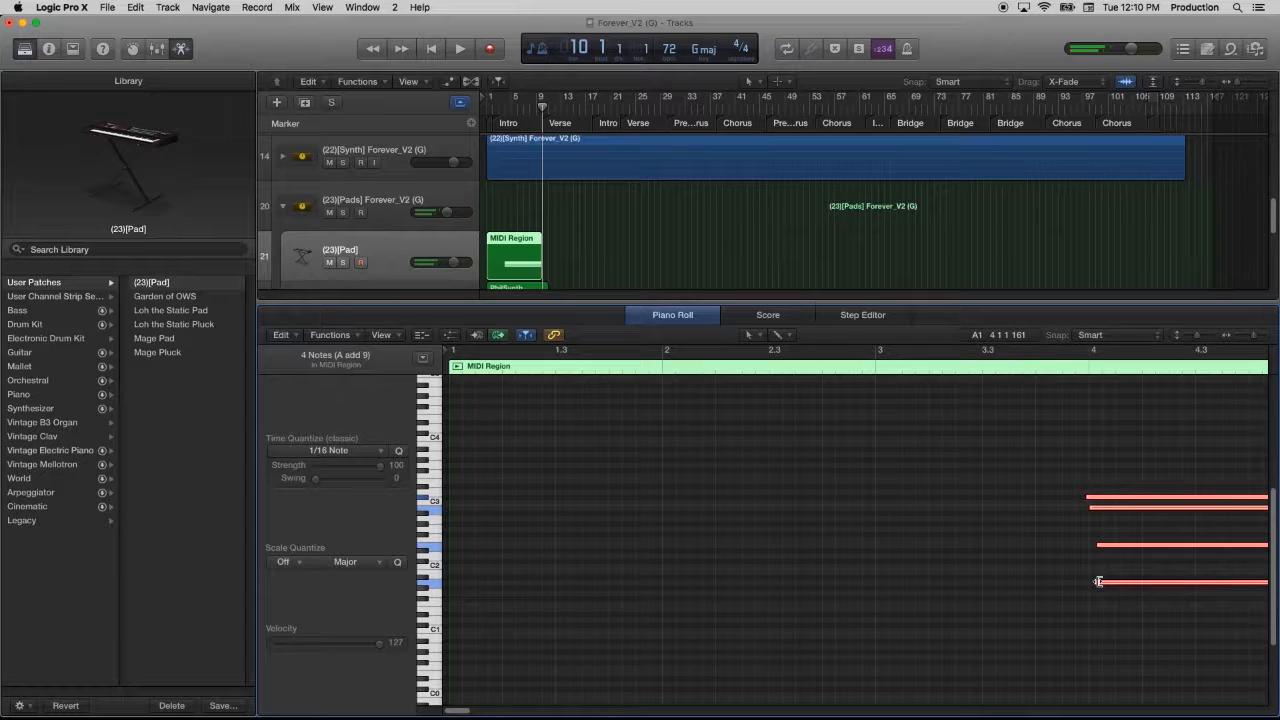
Step: Trim the MIDI region's empty beginning up to the chord and move the region to bar 1 together with its track automation
{"action": "left_click_drag", "start_coordinate": [489, 267], "coordinate": [500, 268]}
{"action": "left_click_drag", "start_coordinate": [875, 574], "coordinate": [1060, 575]}
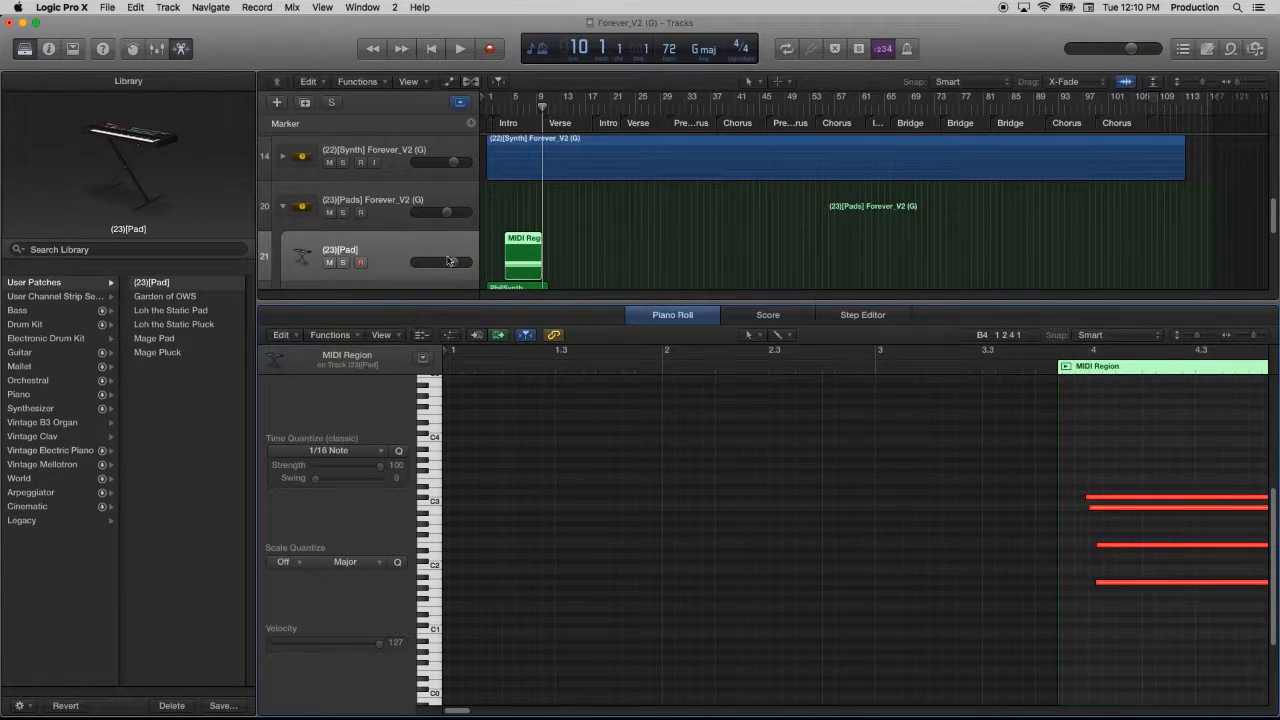
{"action": "left_click_drag", "start_coordinate": [516, 266], "coordinate": [491, 250]}
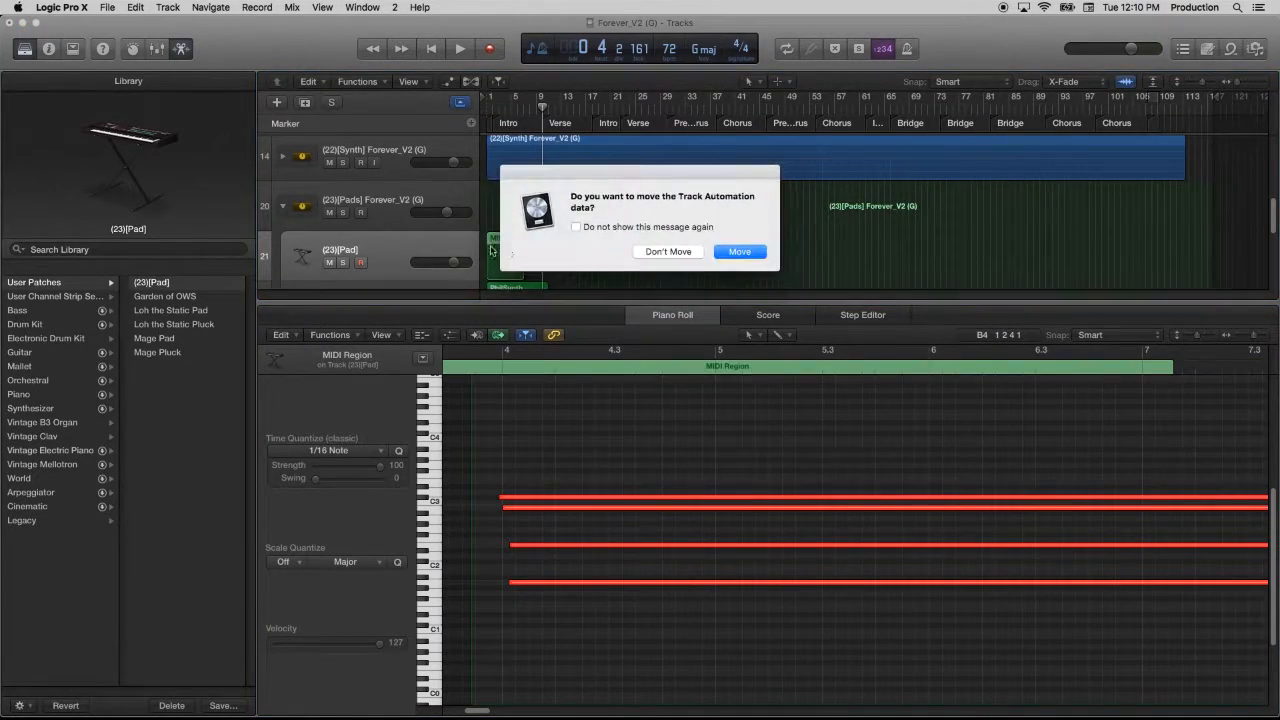
{"action": "left_click", "coordinate": [739, 252]}
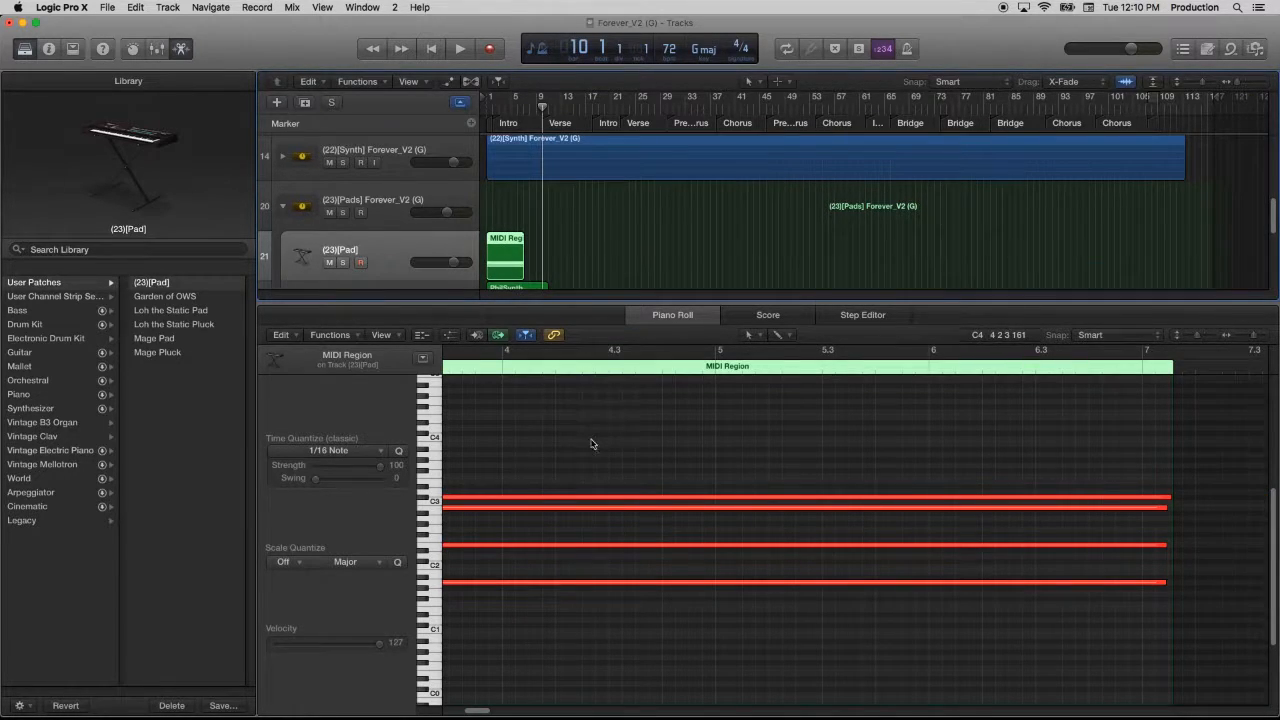
{"action": "mouse_move", "coordinate": [477, 714]}
{"action": "left_click_drag", "start_coordinate": [484, 711], "coordinate": [381, 705]}
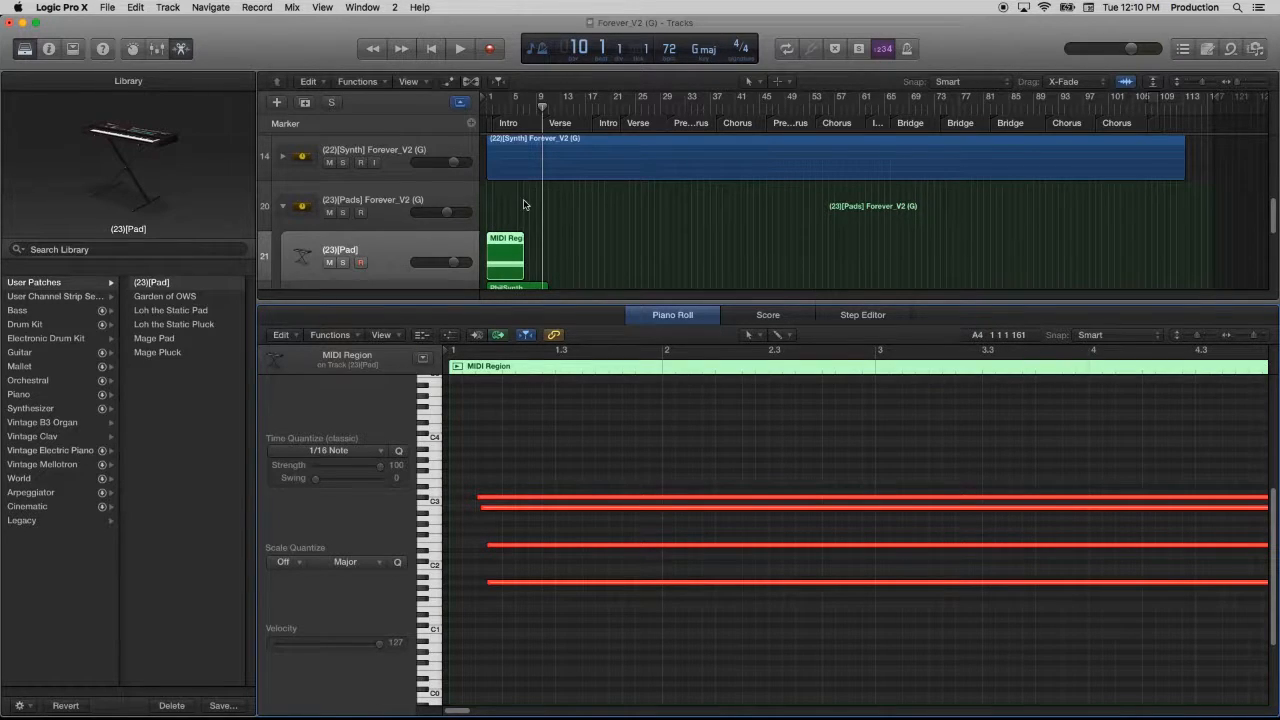
Step: Try bouncing the chord region in place to a new track, and delete the bounced audio region
{"action": "right_click", "coordinate": [506, 240]}
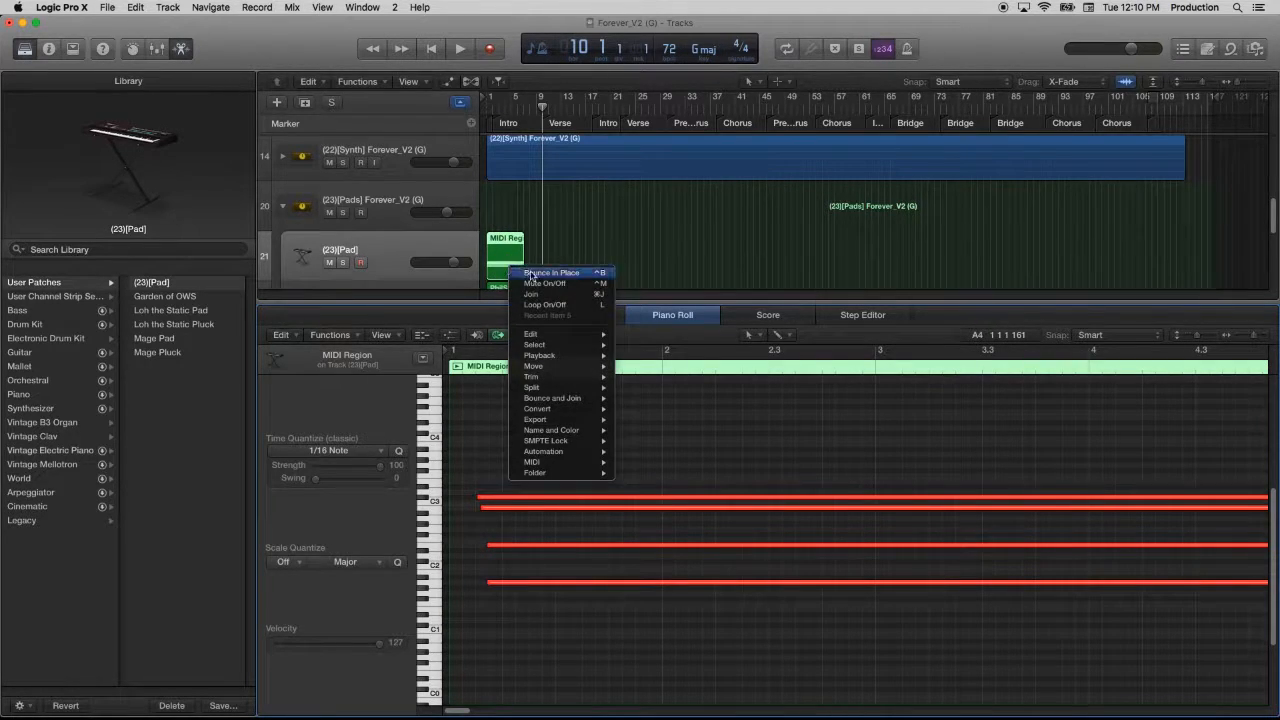
{"action": "left_click", "coordinate": [531, 272]}
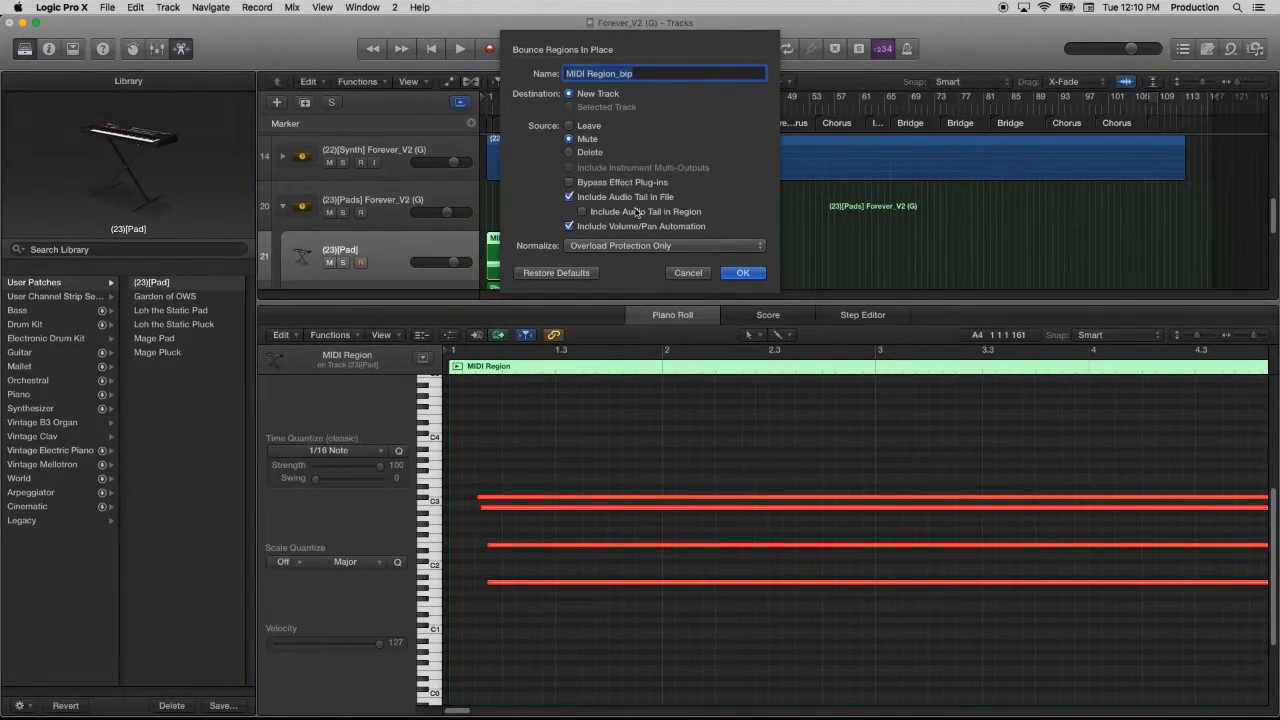
{"action": "left_click", "coordinate": [731, 275]}
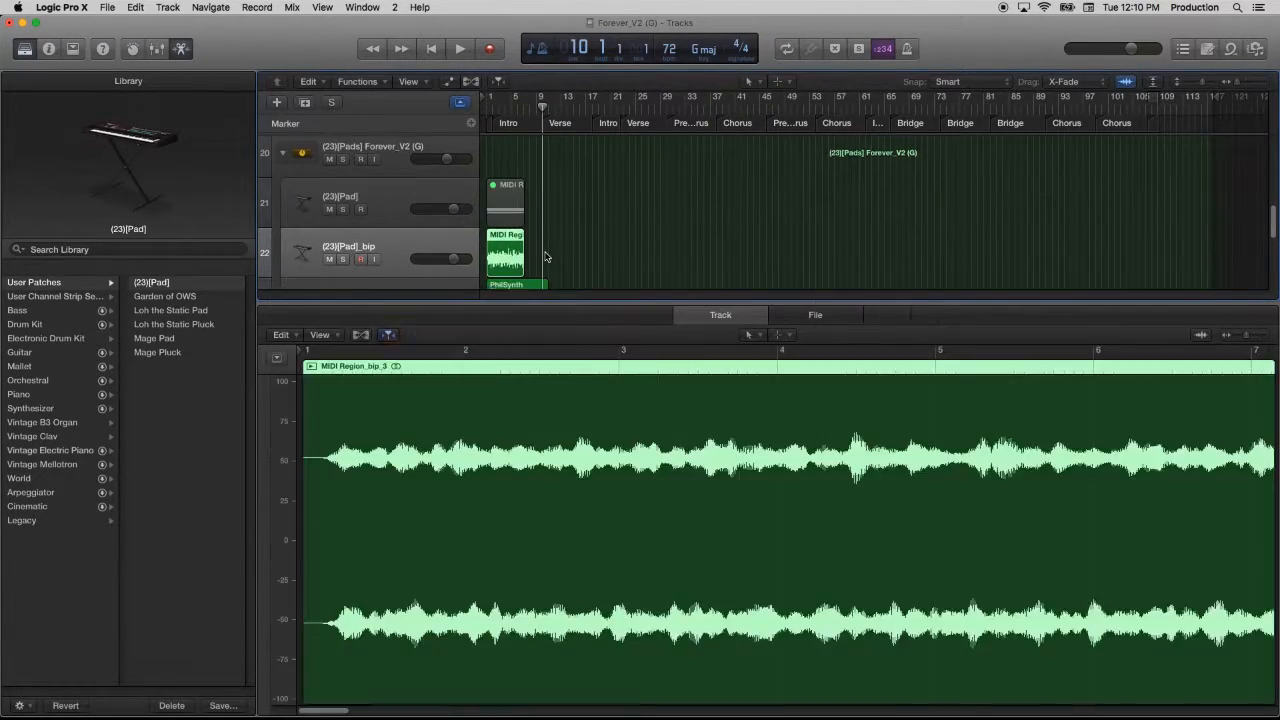
{"action": "scroll", "coordinate": [544, 253], "scroll_direction": "up", "scroll_amount": 1}
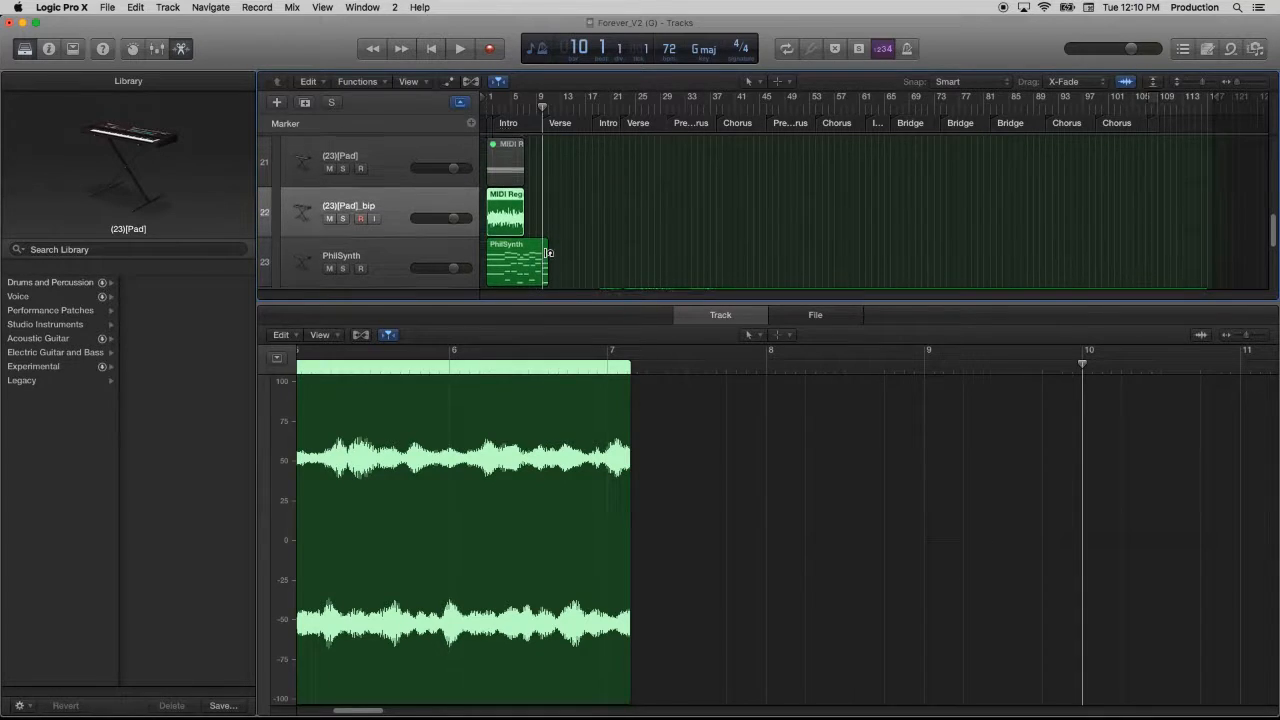
{"action": "left_click", "coordinate": [504, 219]}
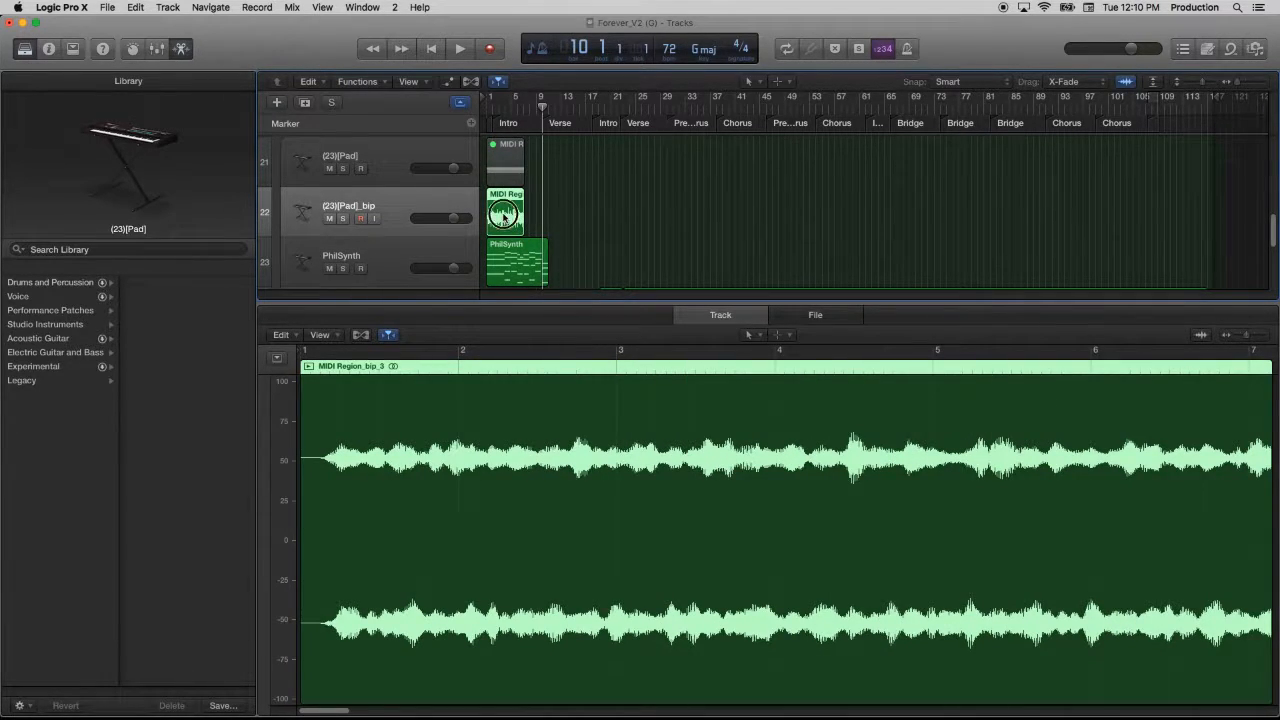
{"action": "key", "text": "Delete"}
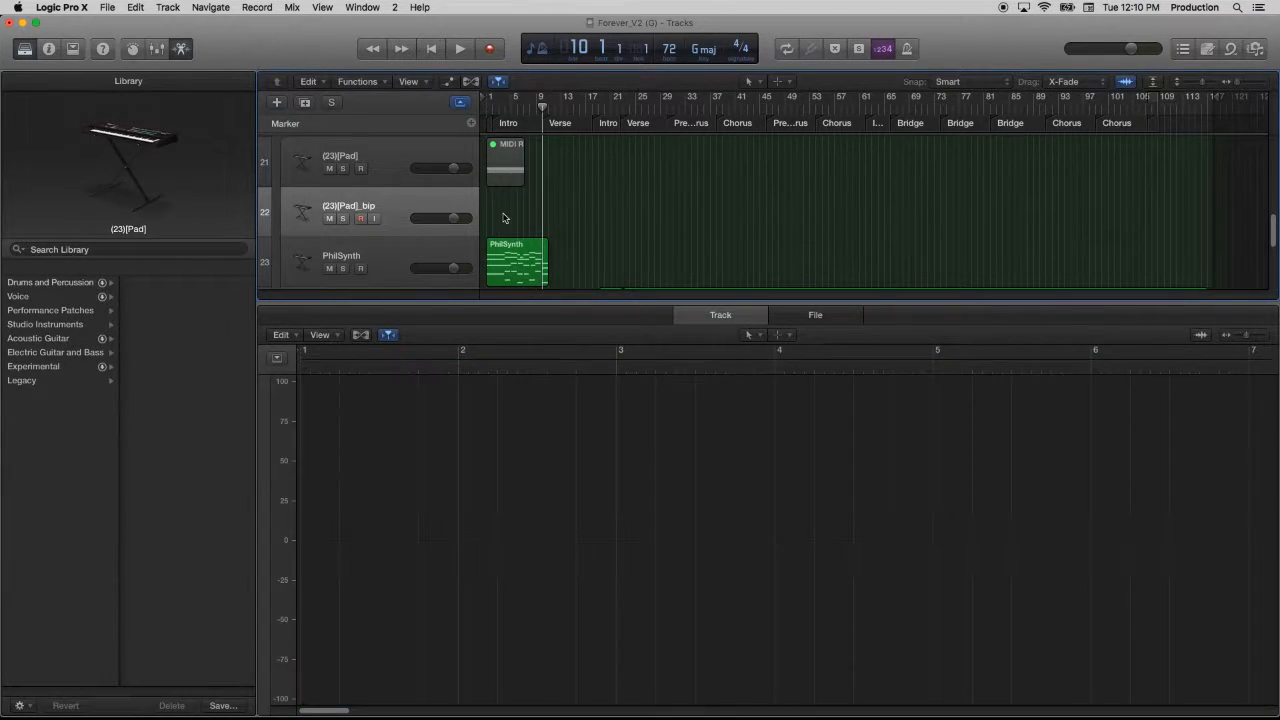
Step: Set the (23)[Pad] track's volume to -3 dB and unmute its MIDI region
{"action": "double_click", "coordinate": [455, 168]}
{"action": "type", "text": "-3"}
{"action": "key", "text": "Return"}
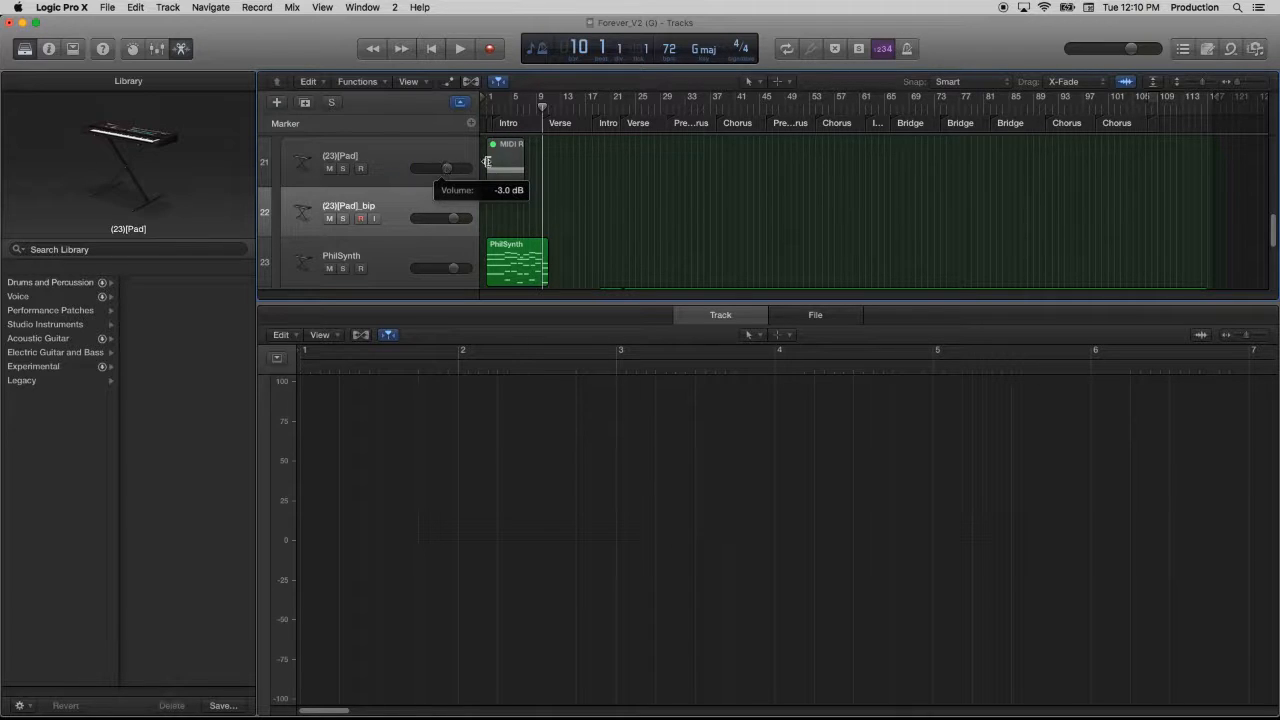
{"action": "right_click", "coordinate": [504, 160]}
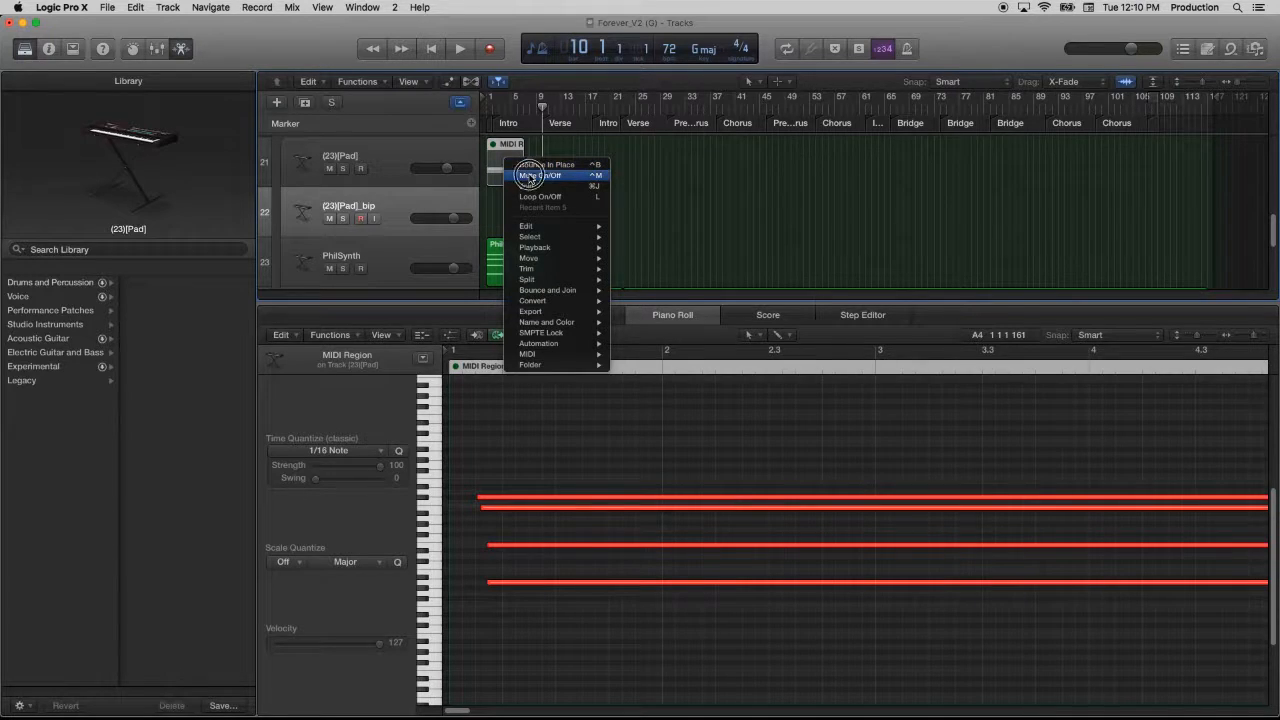
{"action": "left_click", "coordinate": [529, 176]}
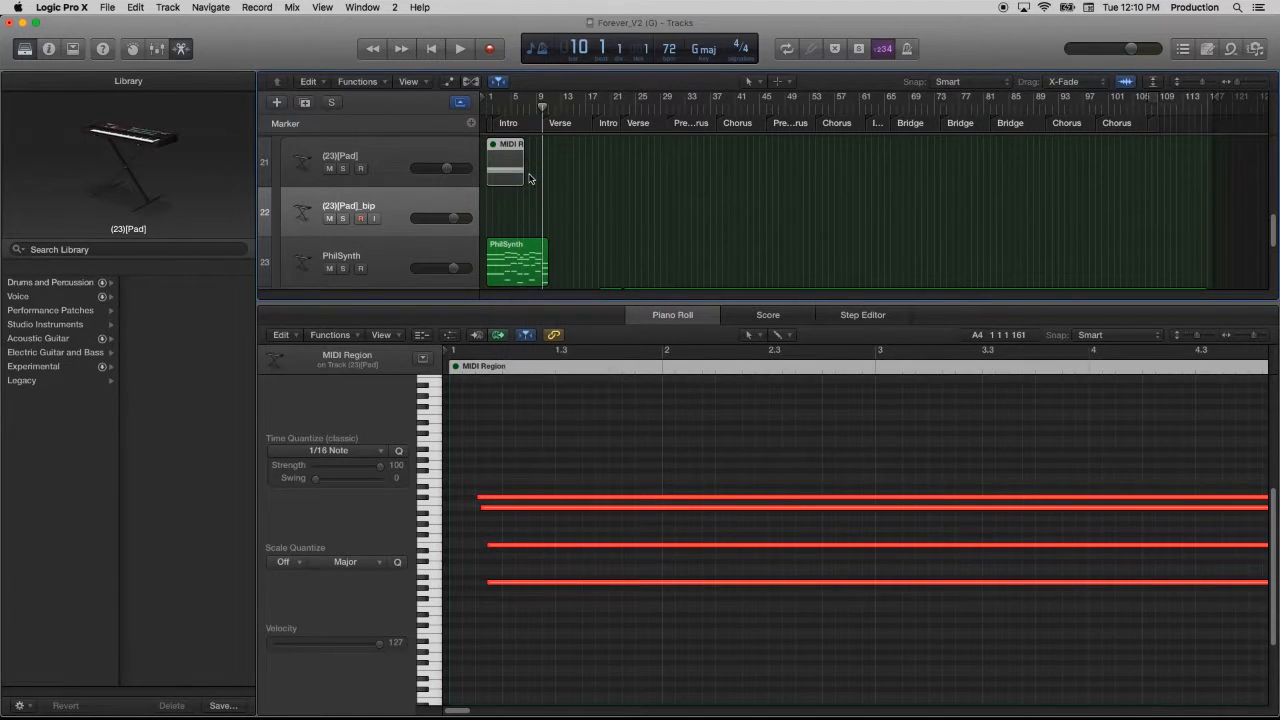
{"action": "left_click", "coordinate": [446, 168]}
{"action": "left_click", "coordinate": [440, 53]}
Step: Bounce the chord region in place to a new track with the source muted, volume/pan automation included and overload protection only
{"action": "right_click", "coordinate": [512, 167]}
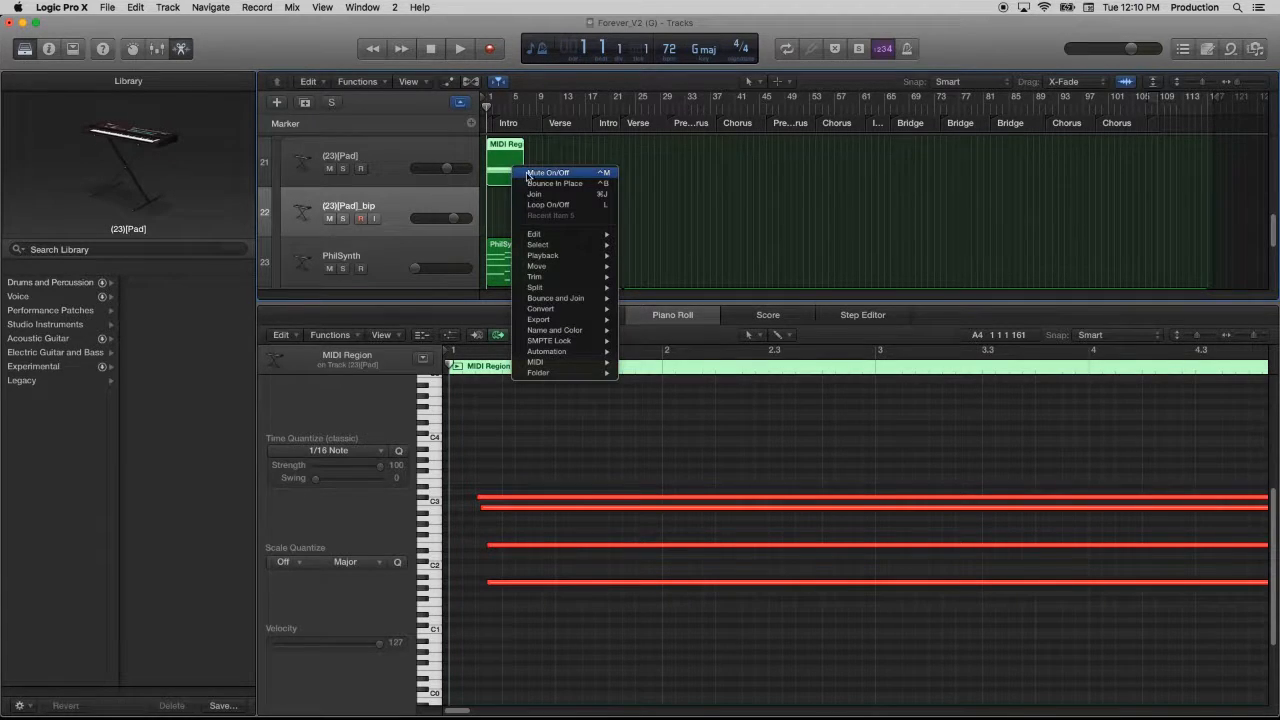
{"action": "left_click", "coordinate": [540, 184]}
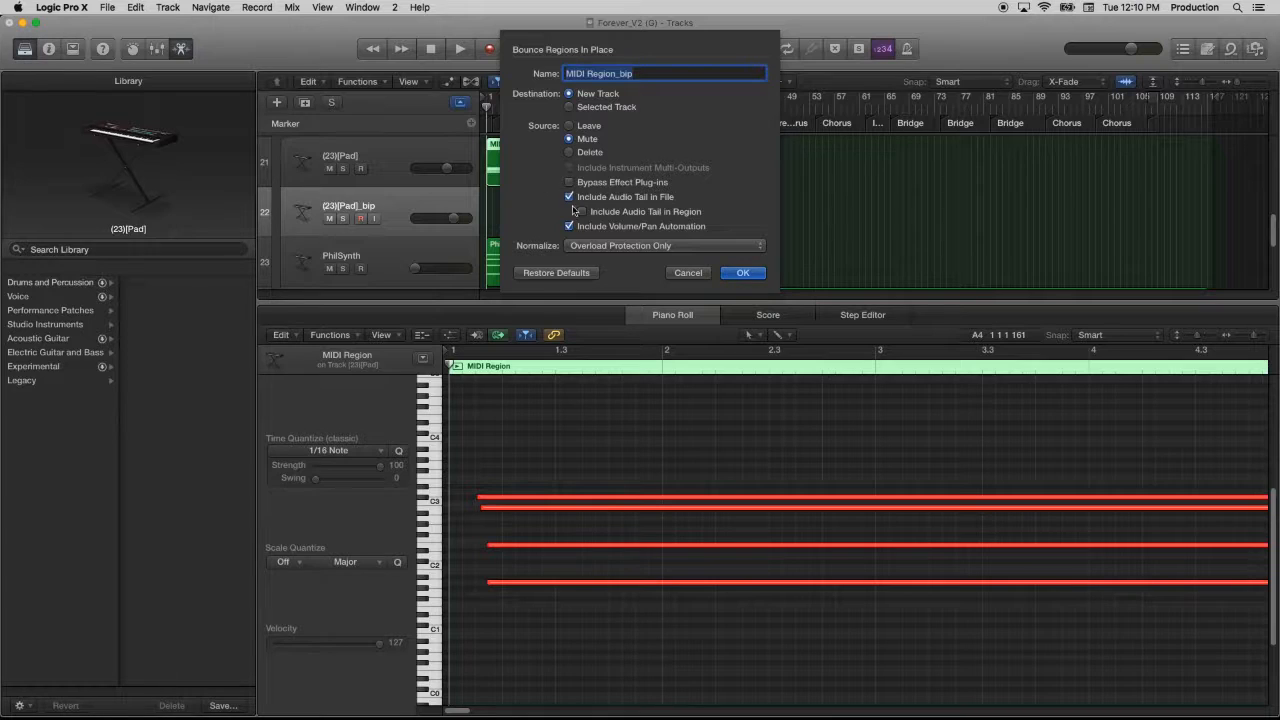
{"action": "left_click", "coordinate": [742, 271]}
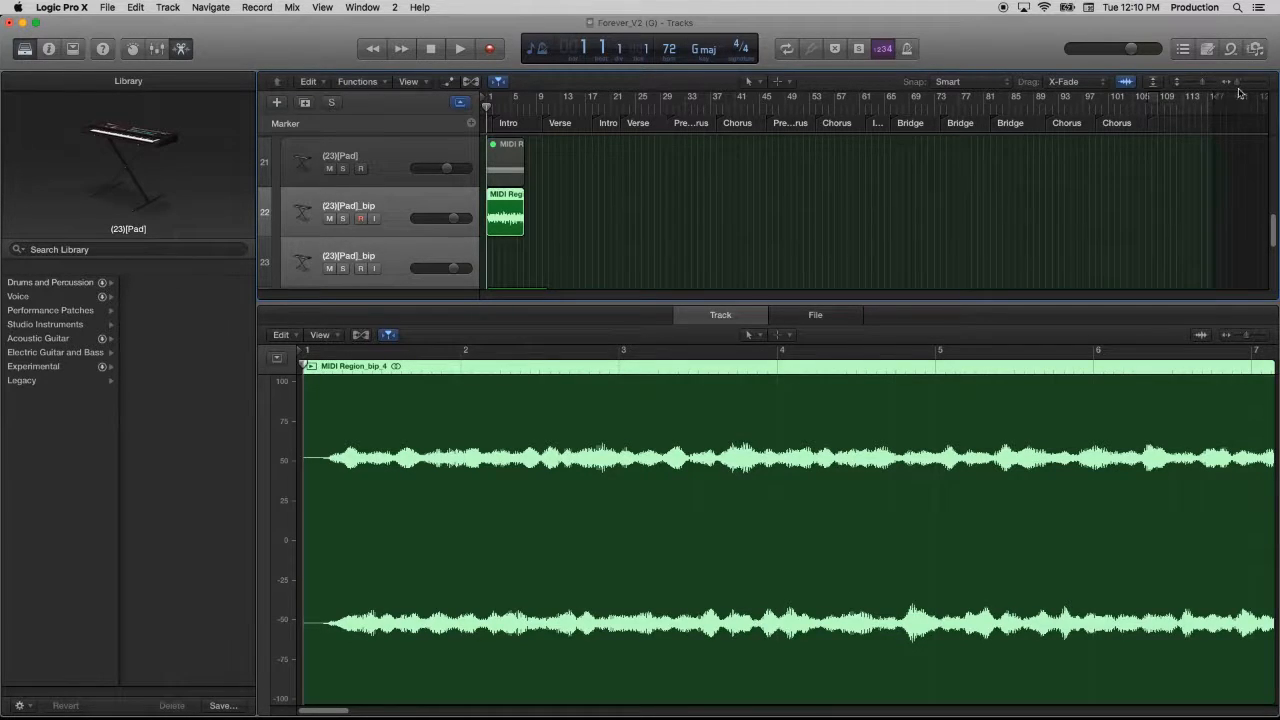
Step: Trim the quiet attack off the start of the bounced audio region and move the region back to bar 1
{"action": "mouse_move", "coordinate": [1237, 87]}
{"action": "left_mouse_down"}
{"action": "mouse_move", "coordinate": [1258, 86]}
{"action": "mouse_move", "coordinate": [1243, 86]}
{"action": "left_mouse_up"}
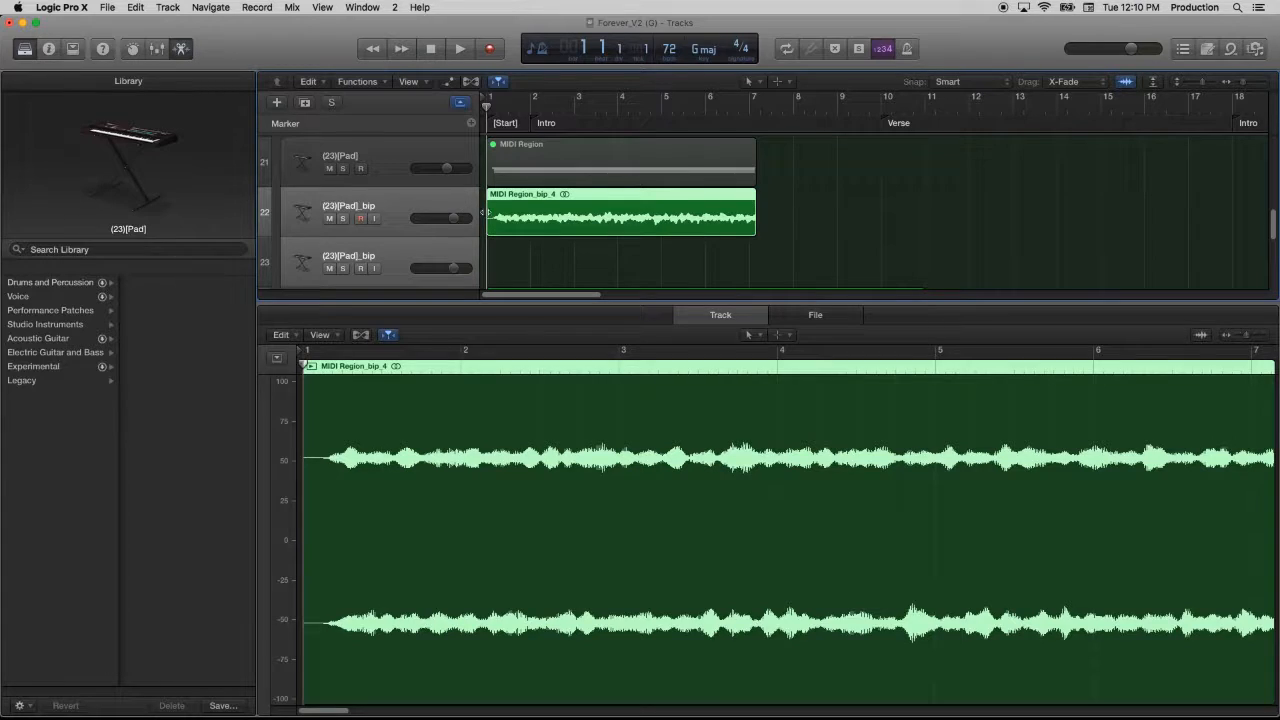
{"action": "left_click_drag", "start_coordinate": [490, 215], "coordinate": [512, 218]}
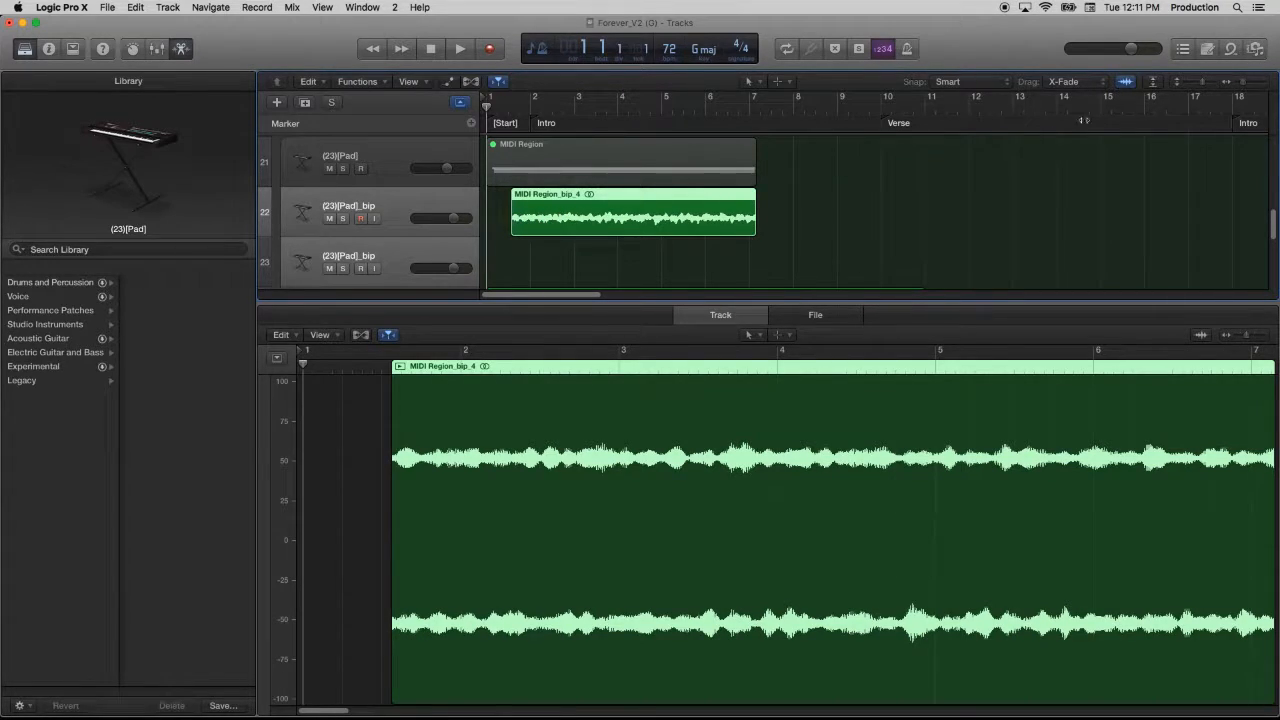
{"action": "left_click", "coordinate": [1242, 86]}
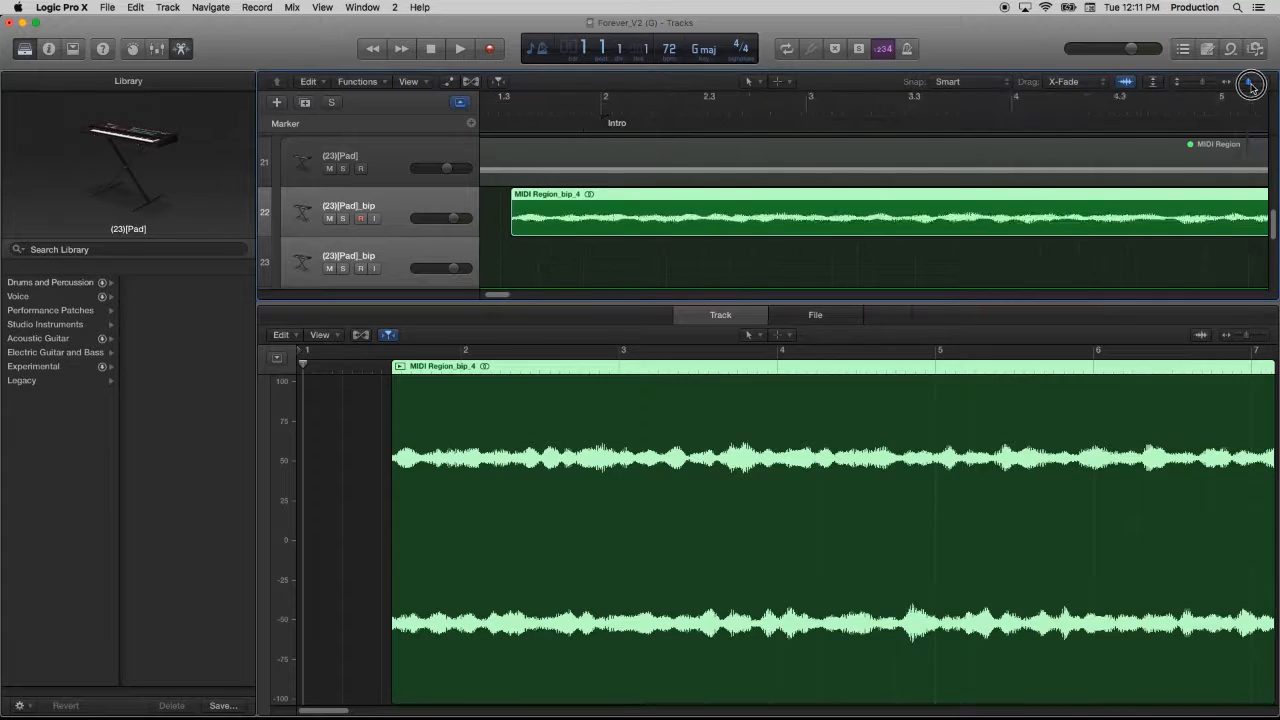
{"action": "left_click_drag", "start_coordinate": [515, 226], "coordinate": [497, 204]}
{"action": "left_click_drag", "start_coordinate": [1251, 86], "coordinate": [1243, 85]}
{"action": "left_click_drag", "start_coordinate": [573, 298], "coordinate": [409, 291]}
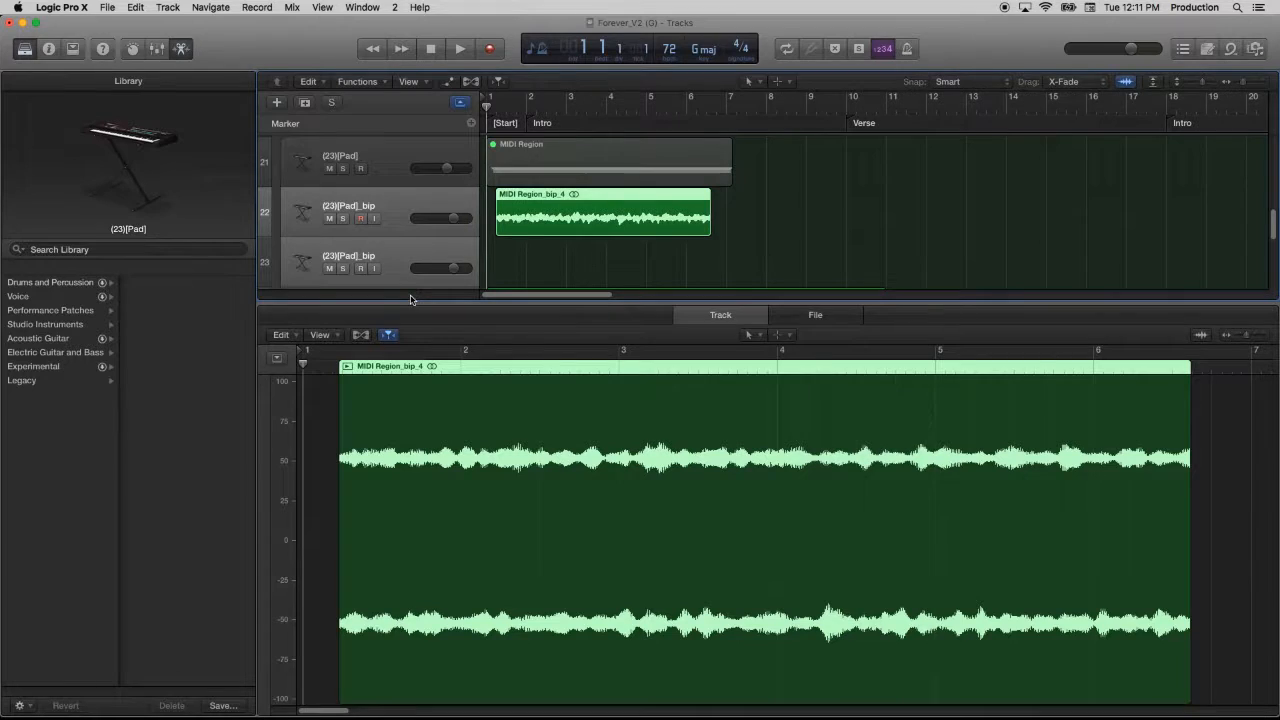
{"action": "left_click_drag", "start_coordinate": [529, 232], "coordinate": [519, 230]}
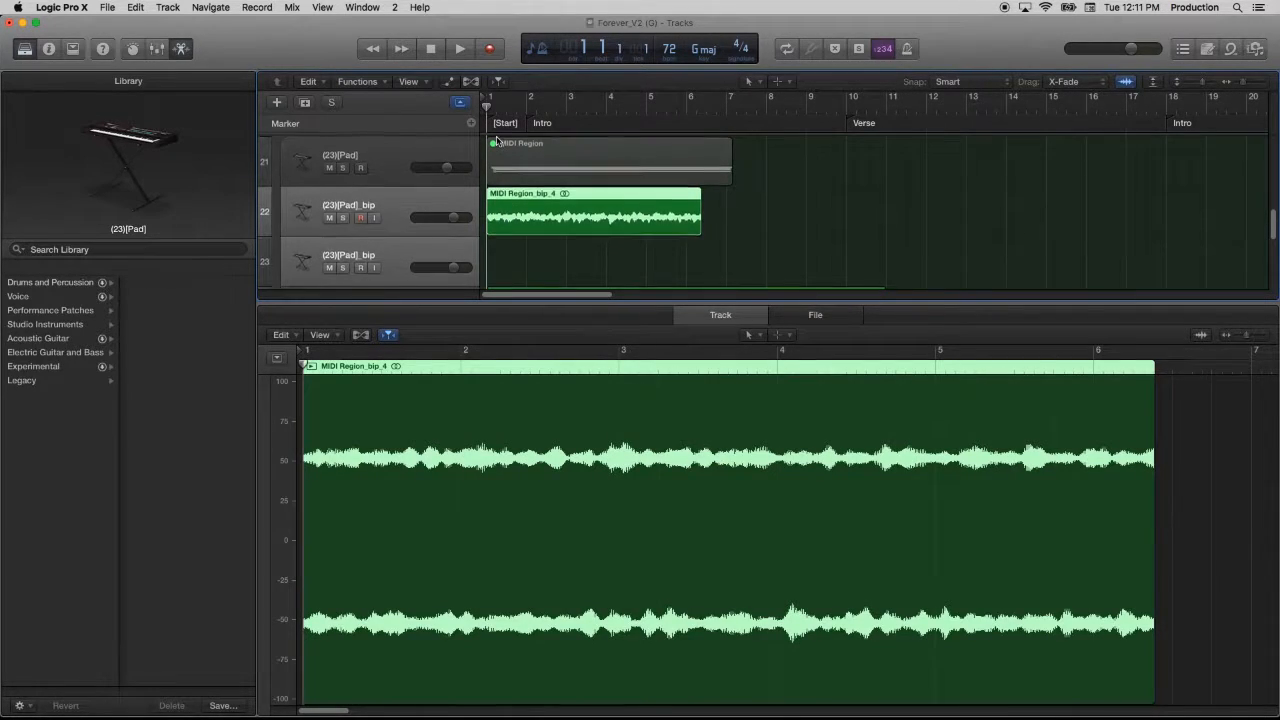
Step: Show the track automation for the pad tracks again
{"action": "scroll", "coordinate": [500, 140], "scroll_direction": "down", "scroll_amount": 2}
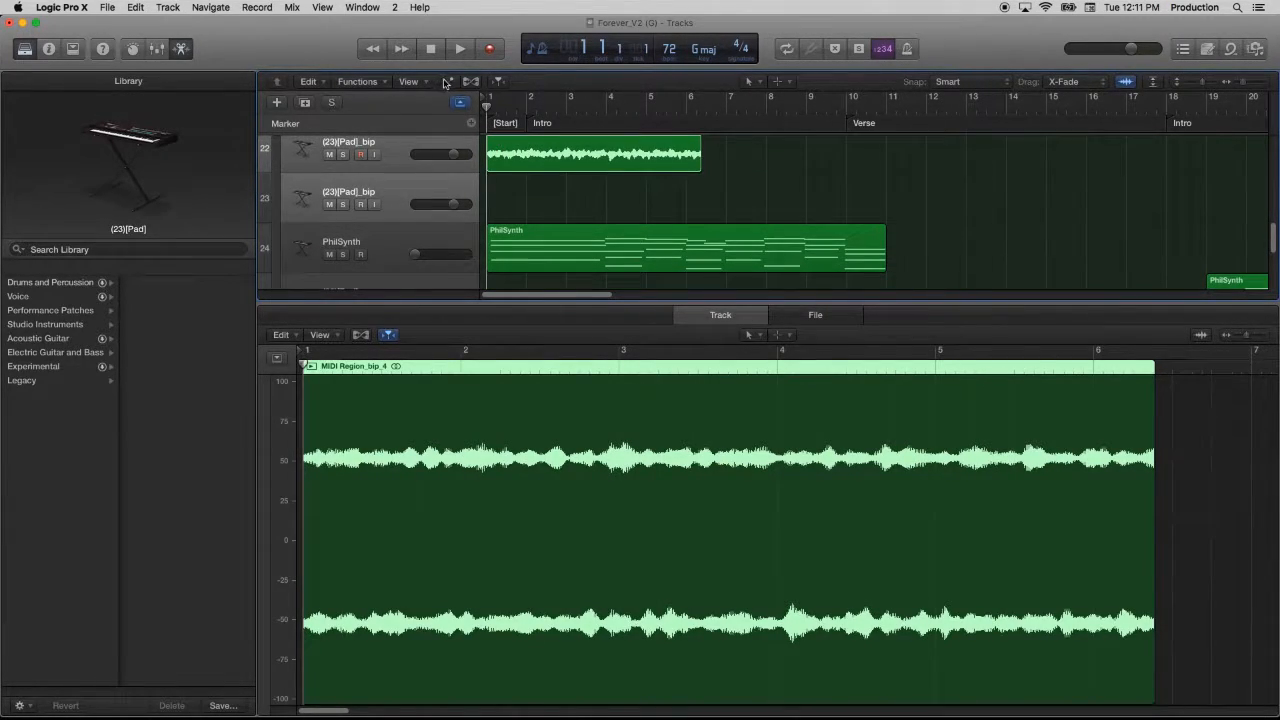
{"action": "left_click", "coordinate": [446, 82]}
{"action": "scroll", "coordinate": [504, 135], "scroll_direction": "down", "scroll_amount": 1}
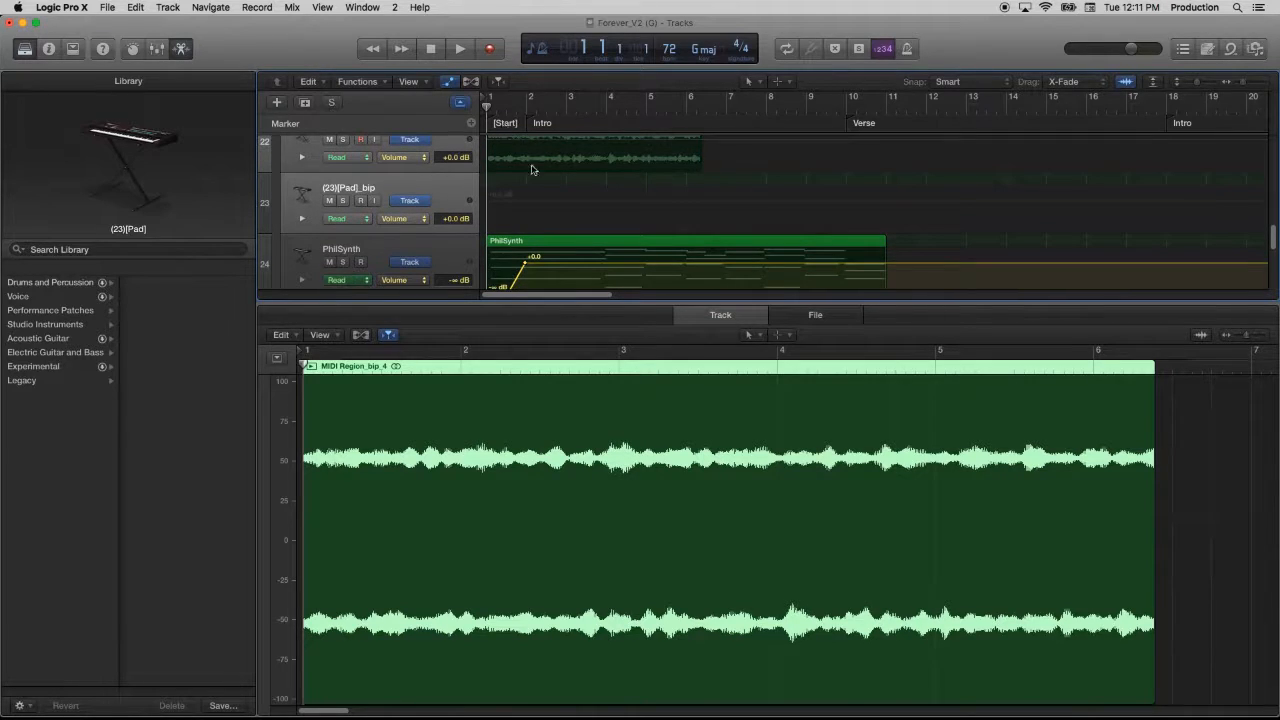
{"action": "scroll", "coordinate": [533, 199], "scroll_direction": "up", "scroll_amount": 3}
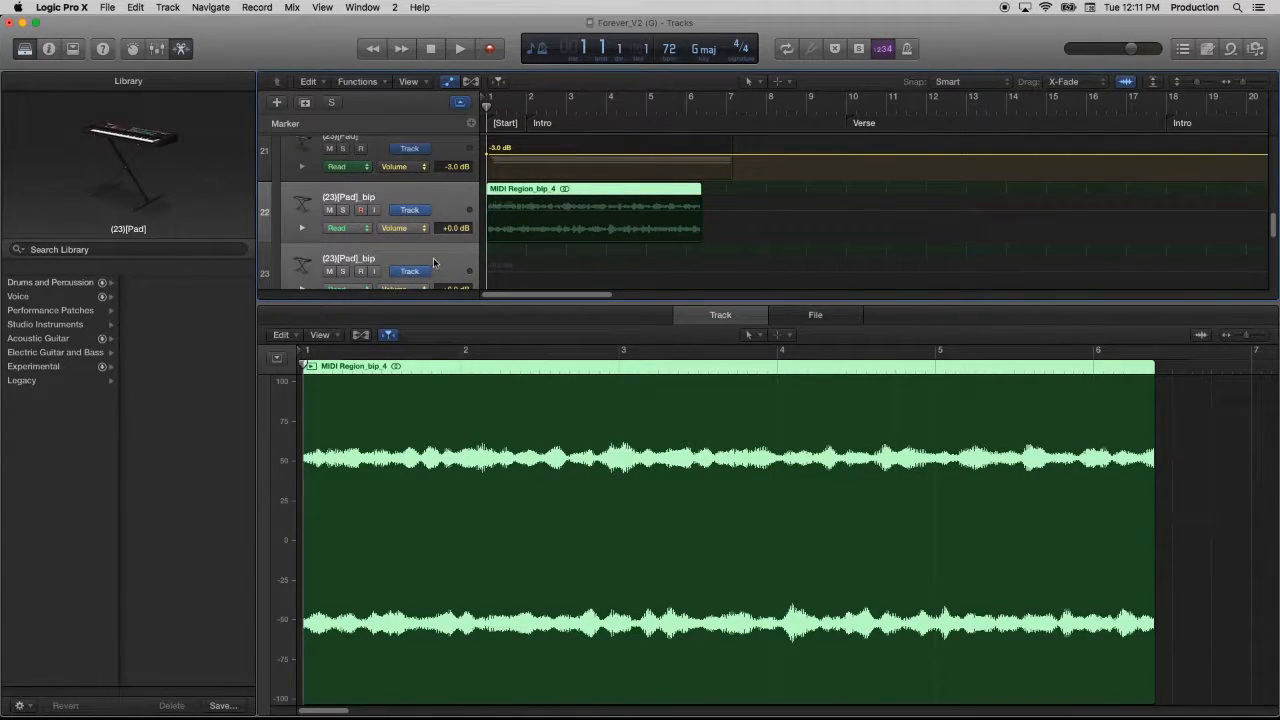
{"action": "scroll", "coordinate": [434, 262], "scroll_direction": "down", "scroll_amount": 2}
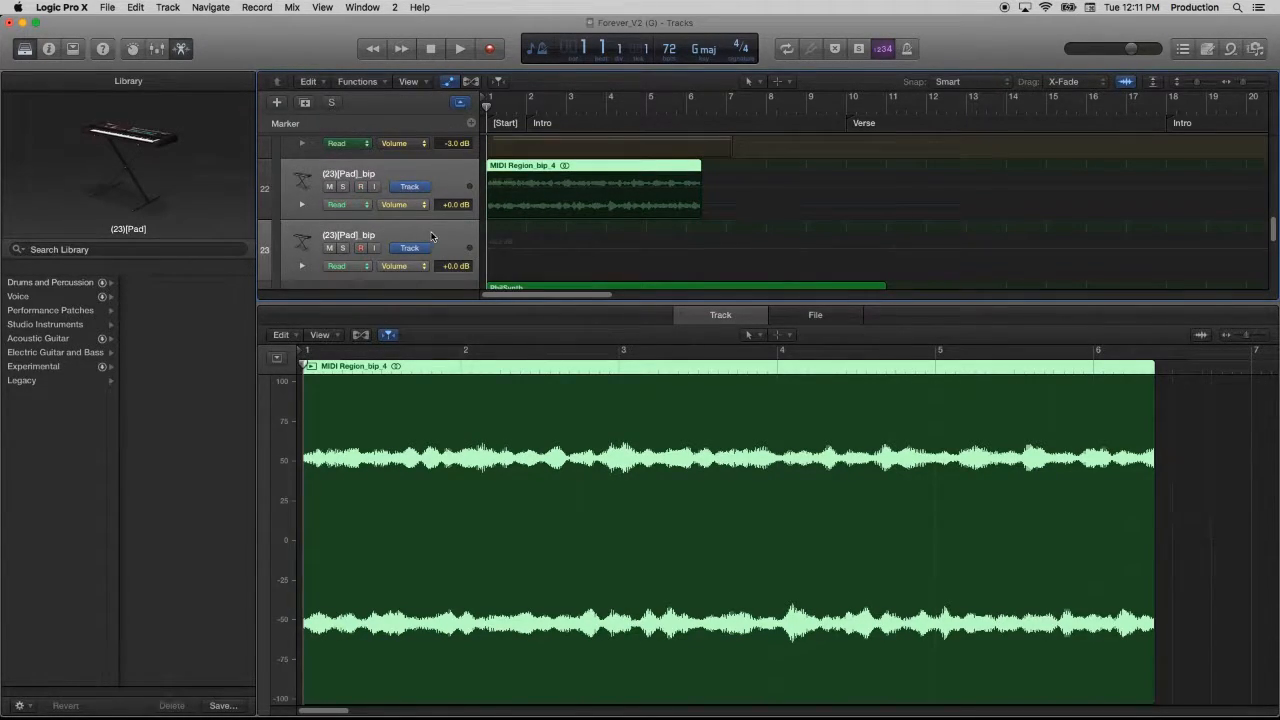
Step: Delete the empty second (23)[Pad]_bip track and close the editor
{"action": "left_click", "coordinate": [450, 232]}
{"action": "scroll", "coordinate": [453, 232], "scroll_direction": "down", "scroll_amount": 1}
{"action": "scroll", "coordinate": [455, 235], "scroll_direction": "up", "scroll_amount": 10}
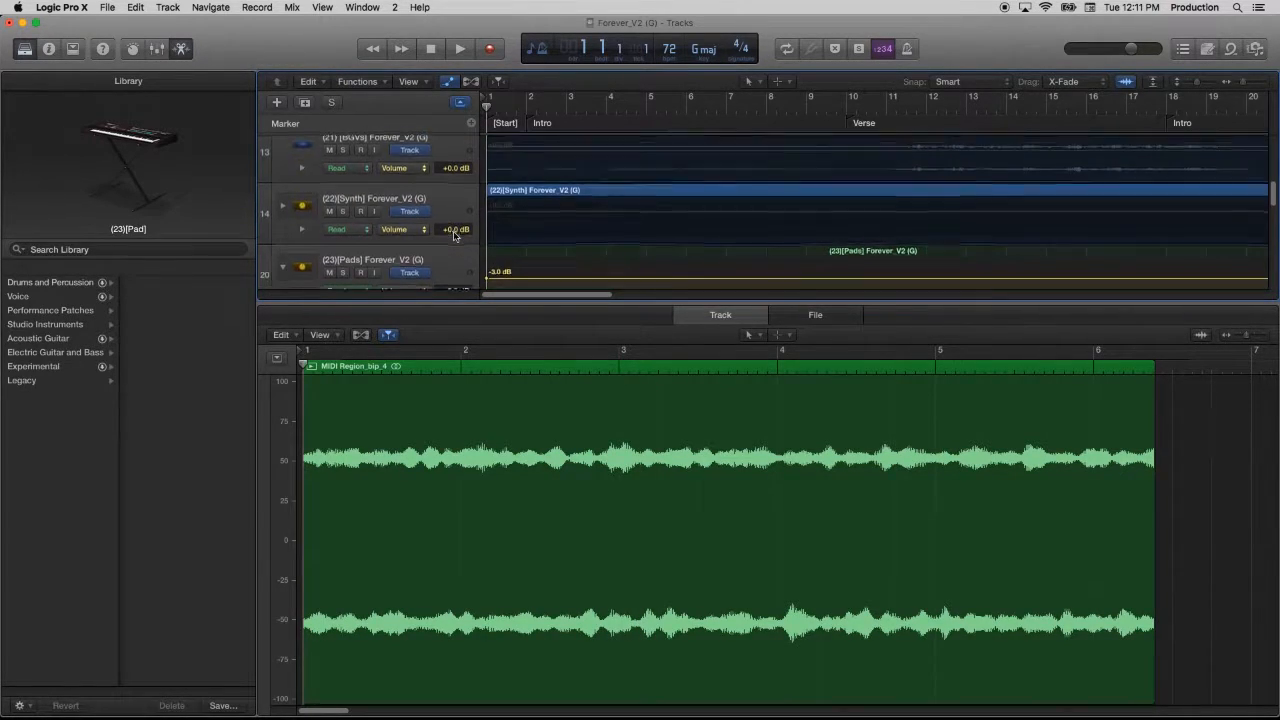
{"action": "scroll", "coordinate": [453, 235], "scroll_direction": "down", "scroll_amount": 3}
{"action": "scroll", "coordinate": [446, 224], "scroll_direction": "down", "scroll_amount": 2}
{"action": "scroll", "coordinate": [446, 224], "scroll_direction": "up", "scroll_amount": 1}
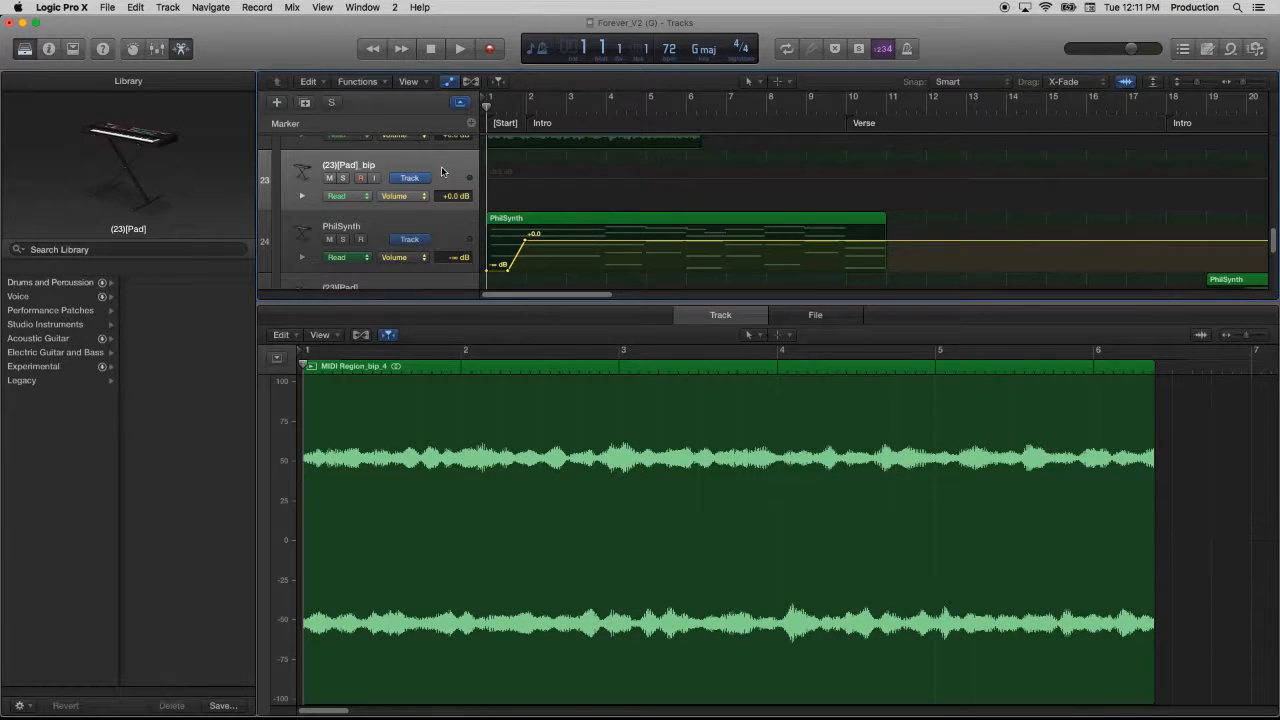
{"action": "scroll", "coordinate": [442, 172], "scroll_direction": "down", "scroll_amount": 3}
{"action": "left_click", "coordinate": [442, 172]}
{"action": "scroll", "coordinate": [442, 172], "scroll_direction": "up", "scroll_amount": 2}
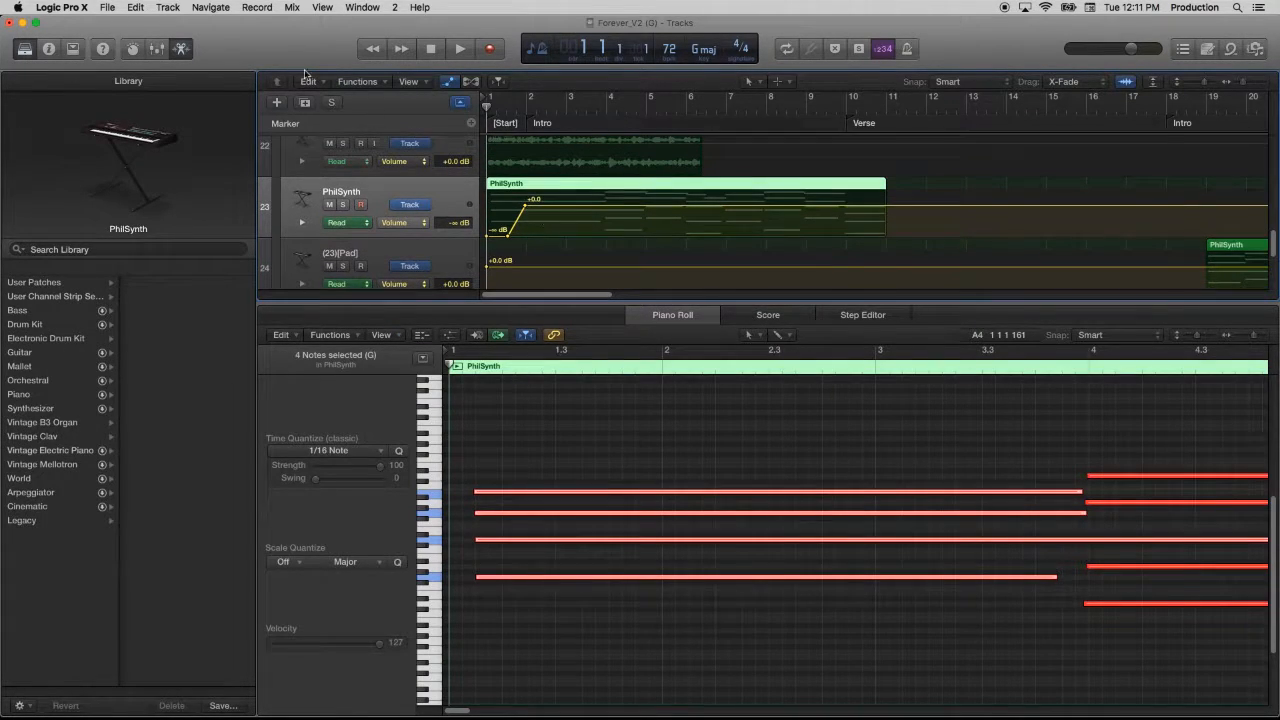
{"action": "left_click", "coordinate": [190, 52]}
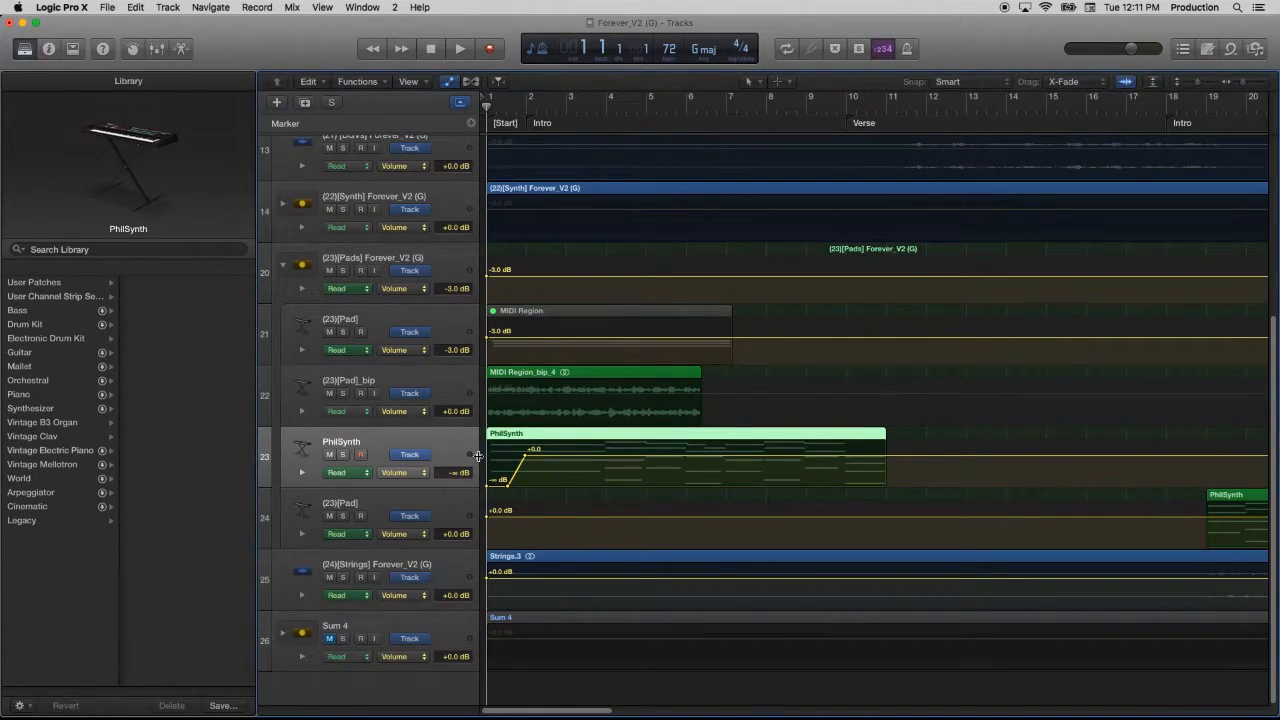
Step: Add volume automation points on the (23)[Pad]_bip track so it fades out to silence at about bar 2
{"action": "left_click", "coordinate": [510, 397]}
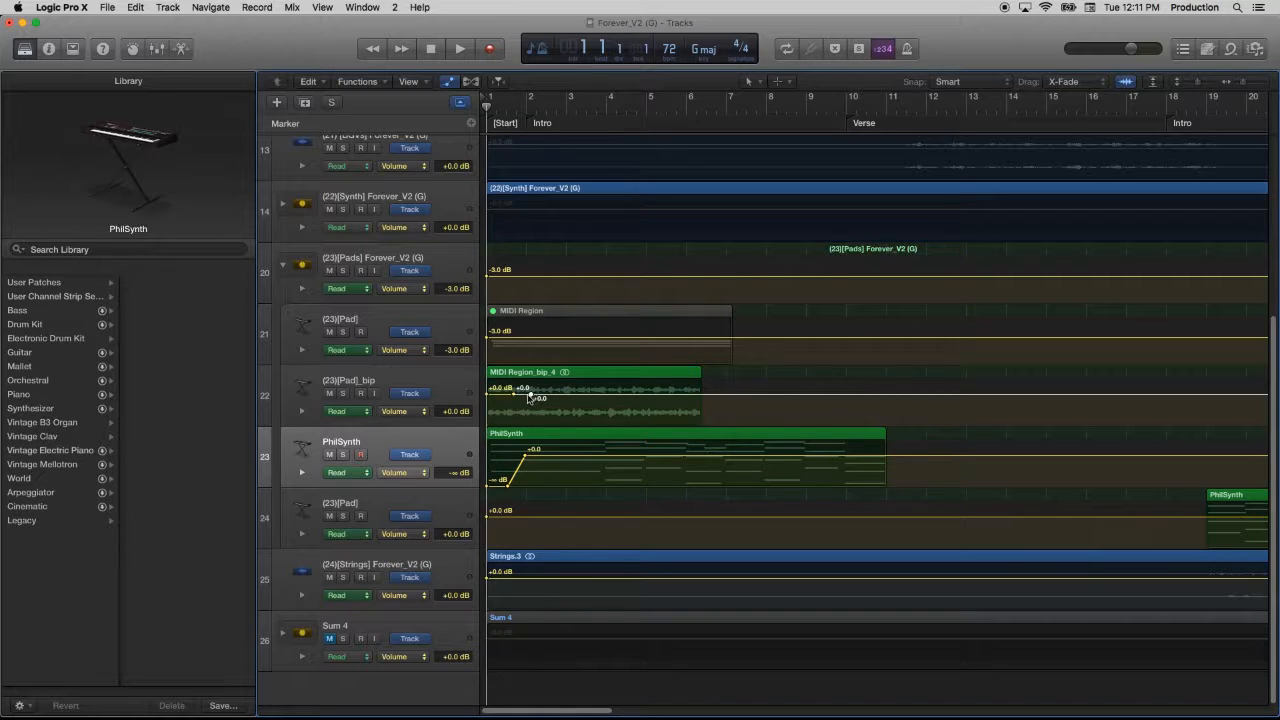
{"action": "left_click_drag", "start_coordinate": [531, 397], "coordinate": [534, 447]}
{"action": "left_click_drag", "start_coordinate": [514, 393], "coordinate": [520, 396]}
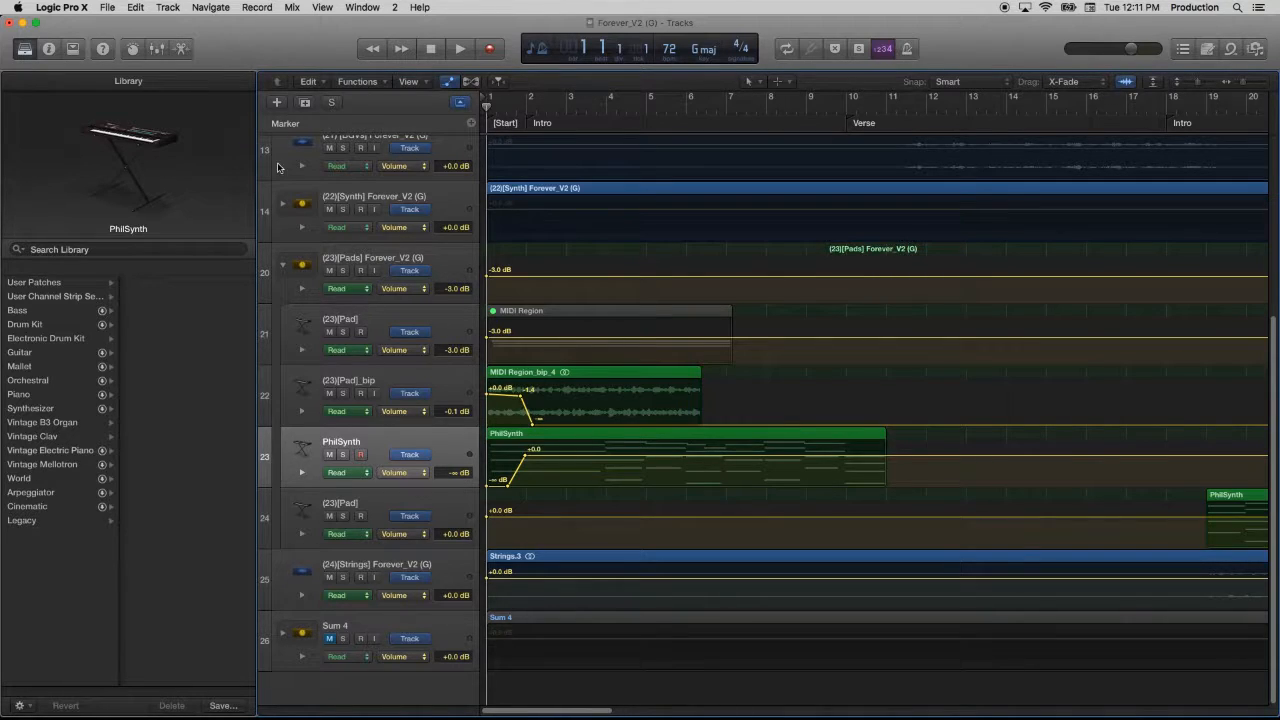
Step: Solo the (23)[Pads] stack, audition its opening crossfade, and nudge the start of PhilSynth's volume fade-in slightly later
{"action": "left_click", "coordinate": [343, 271]}
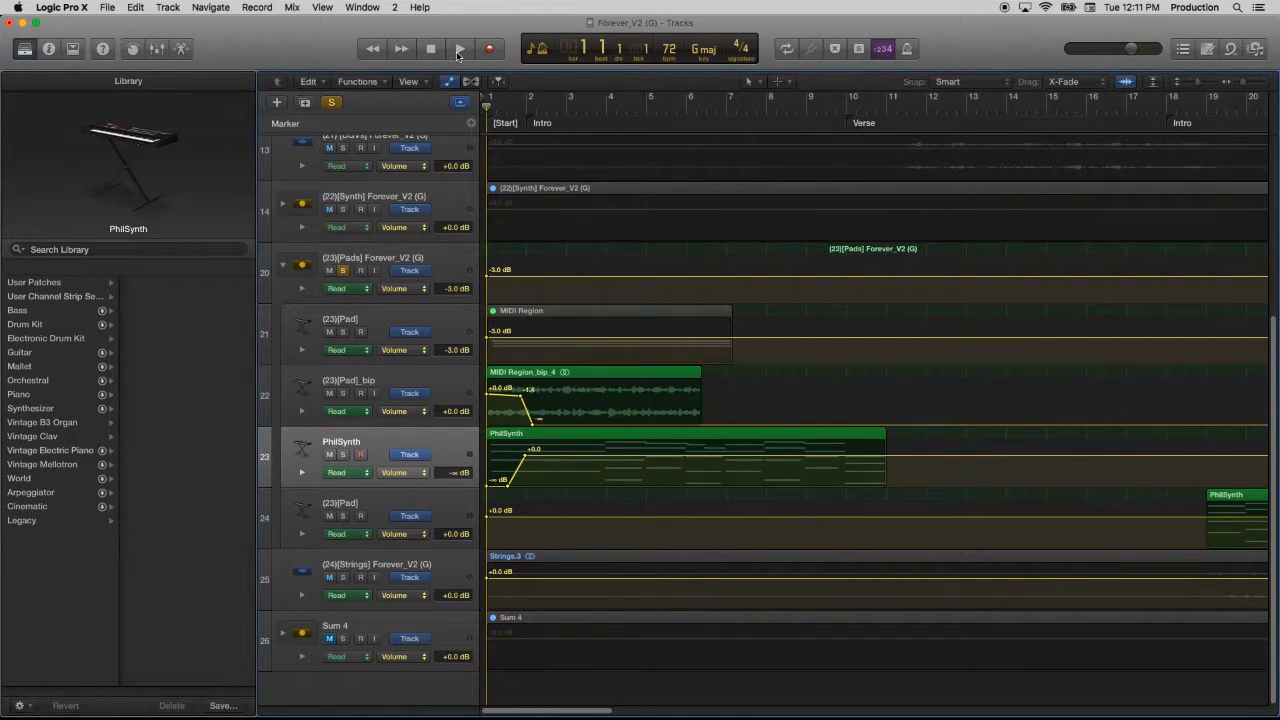
{"action": "left_click", "coordinate": [460, 50]}
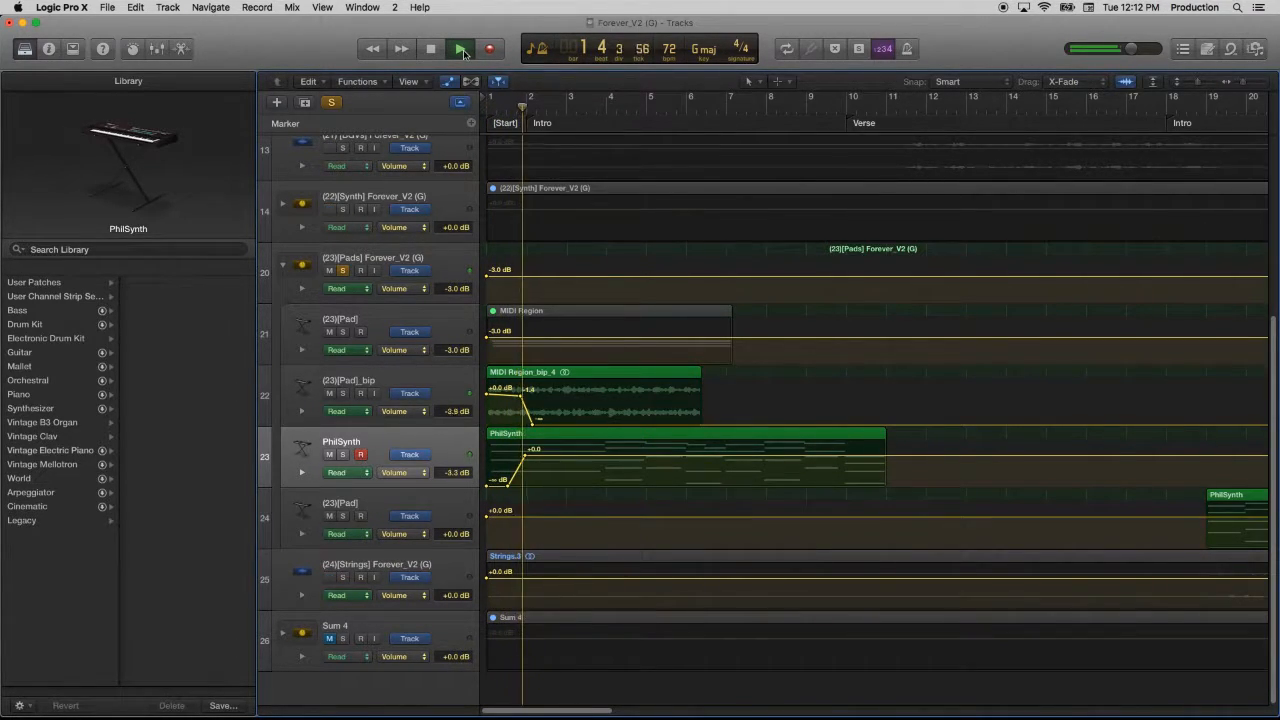
{"action": "key", "text": "space"}
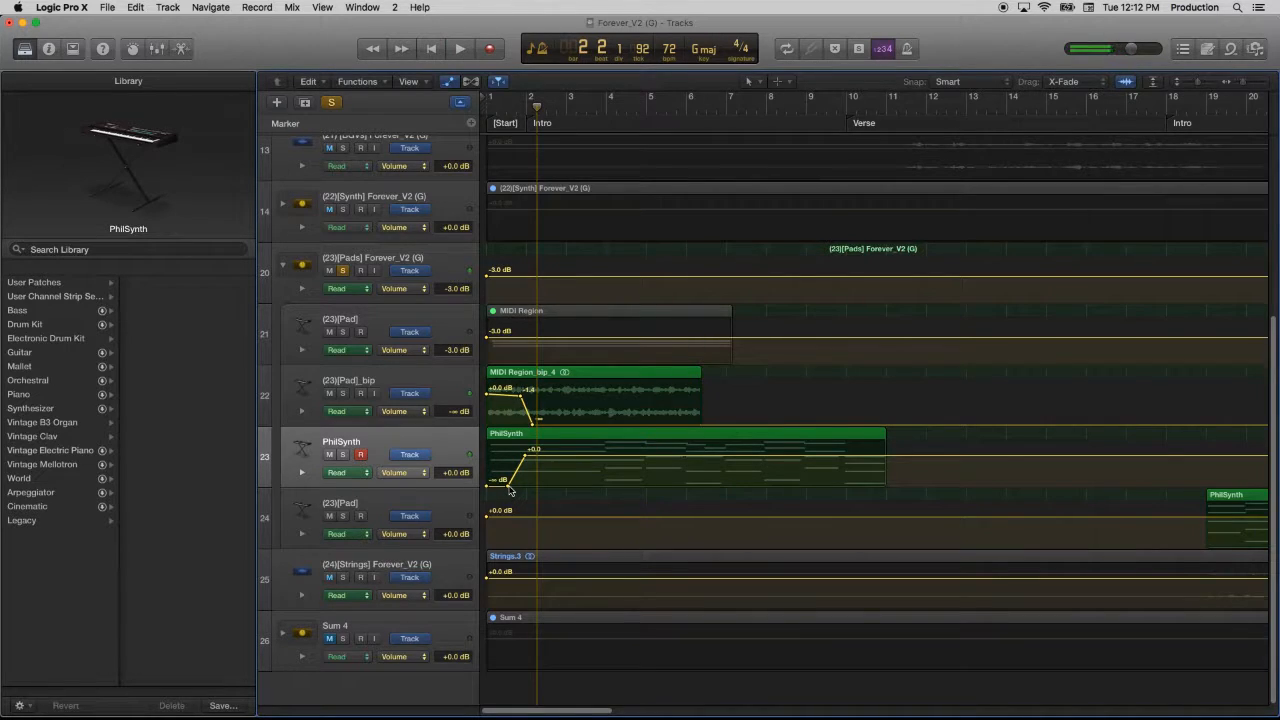
{"action": "left_click", "coordinate": [511, 486]}
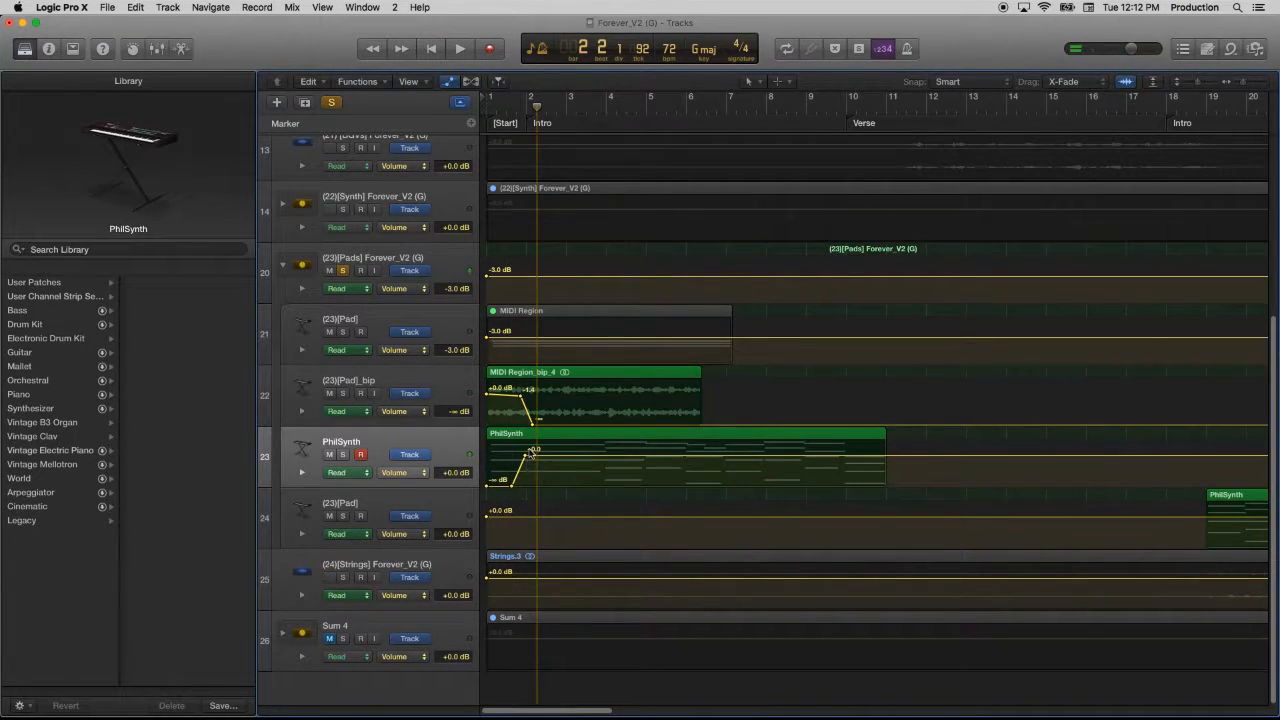
{"action": "key", "text": "Return"}
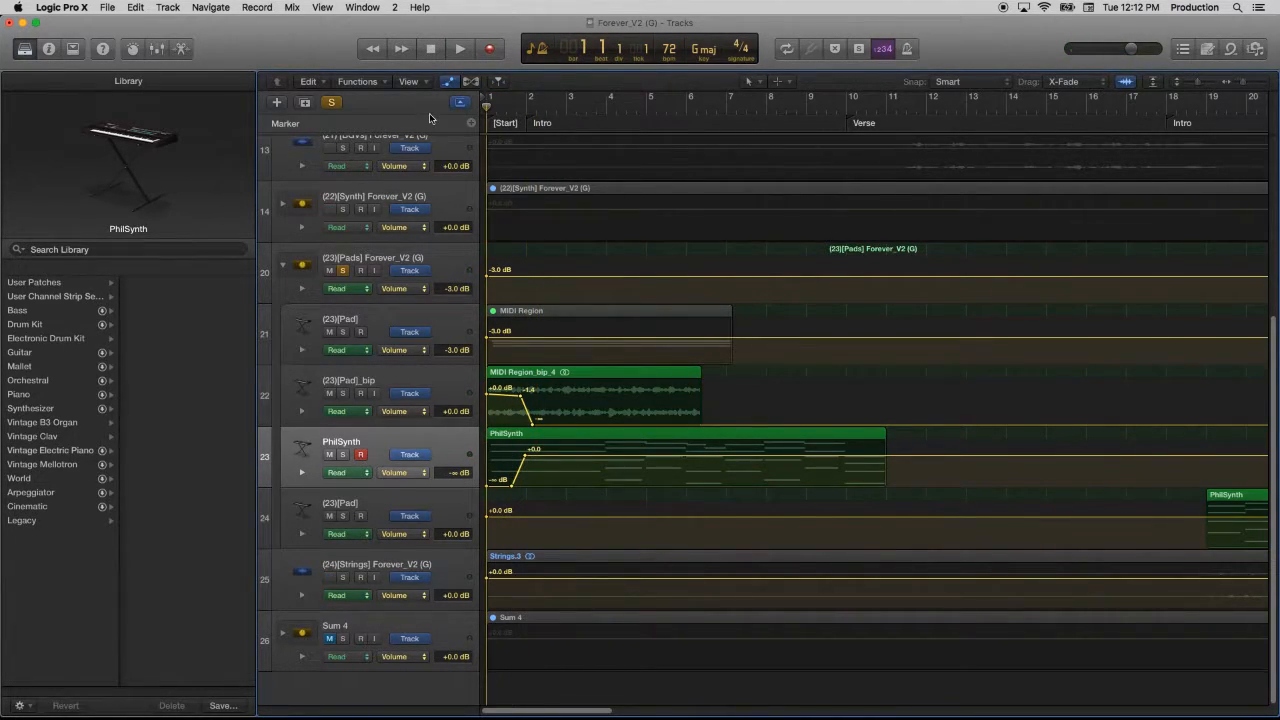
{"action": "key", "text": "space"}
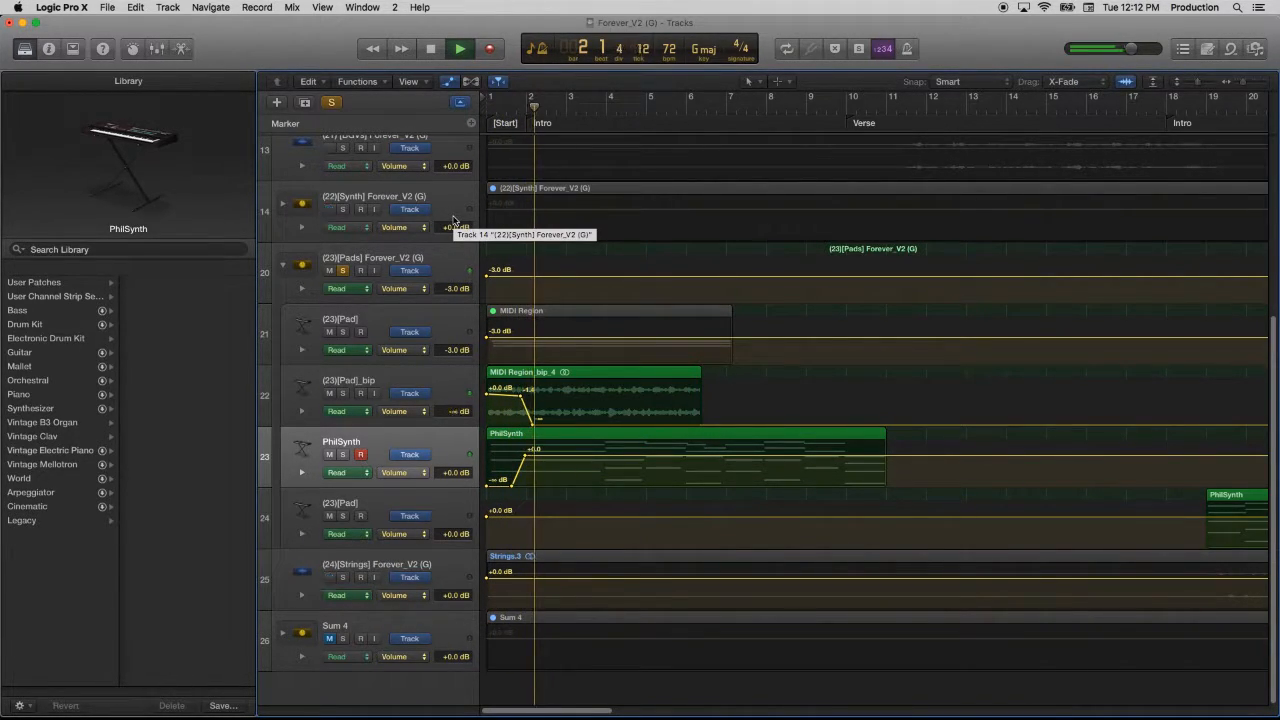
{"action": "key", "text": "space"}
Step: Unsolo the pads stack and play the full mix from the beginning of the song
{"action": "left_click", "coordinate": [333, 104]}
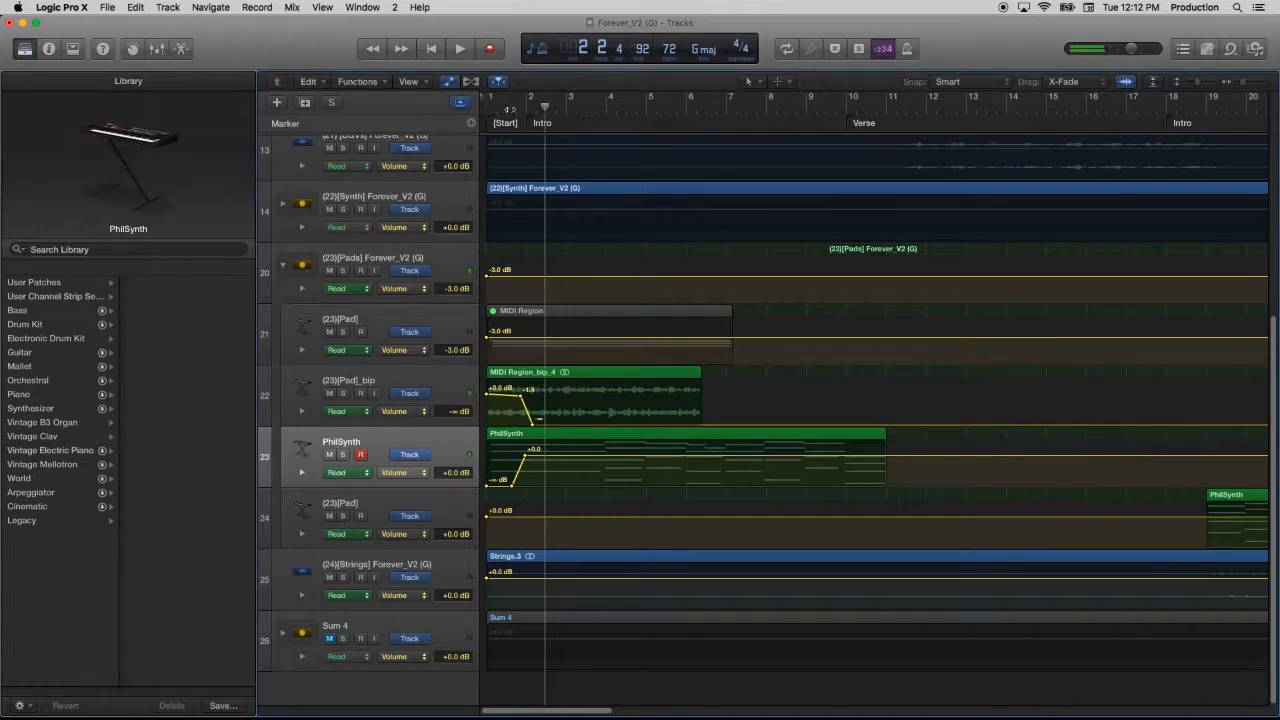
{"action": "left_click", "coordinate": [431, 48]}
{"action": "left_click", "coordinate": [460, 48]}
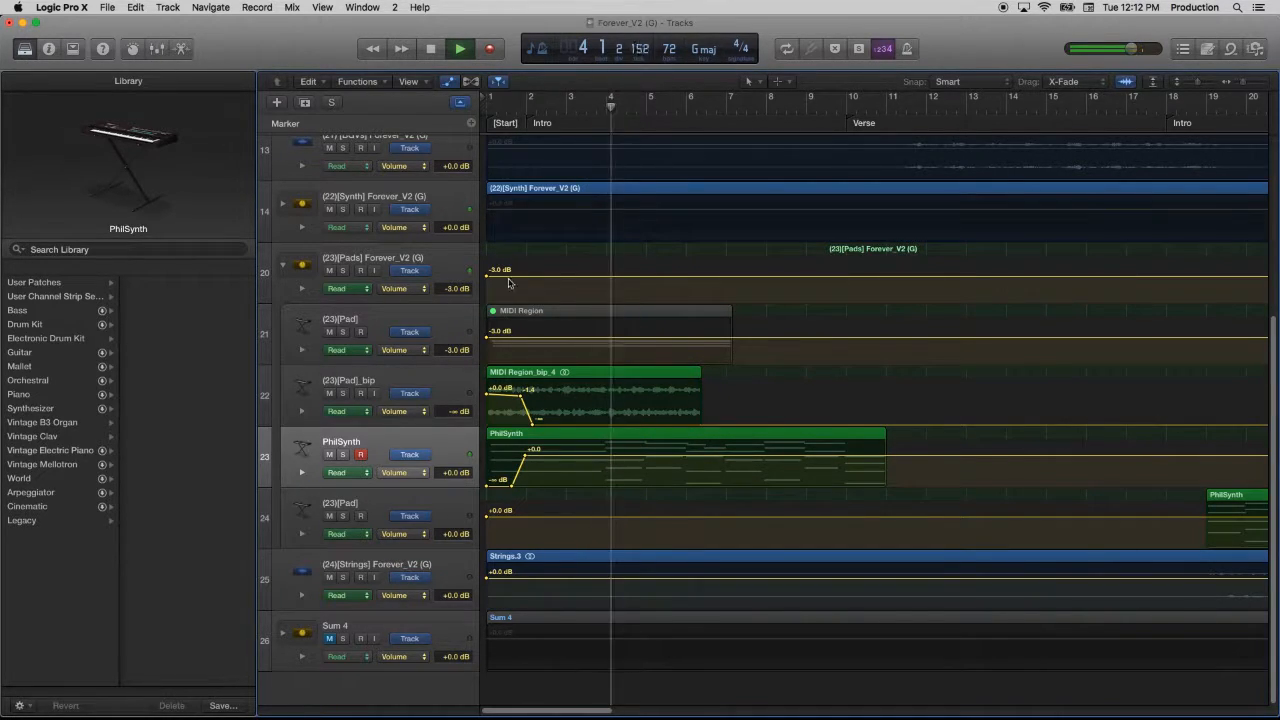
{"action": "key", "text": "space"}
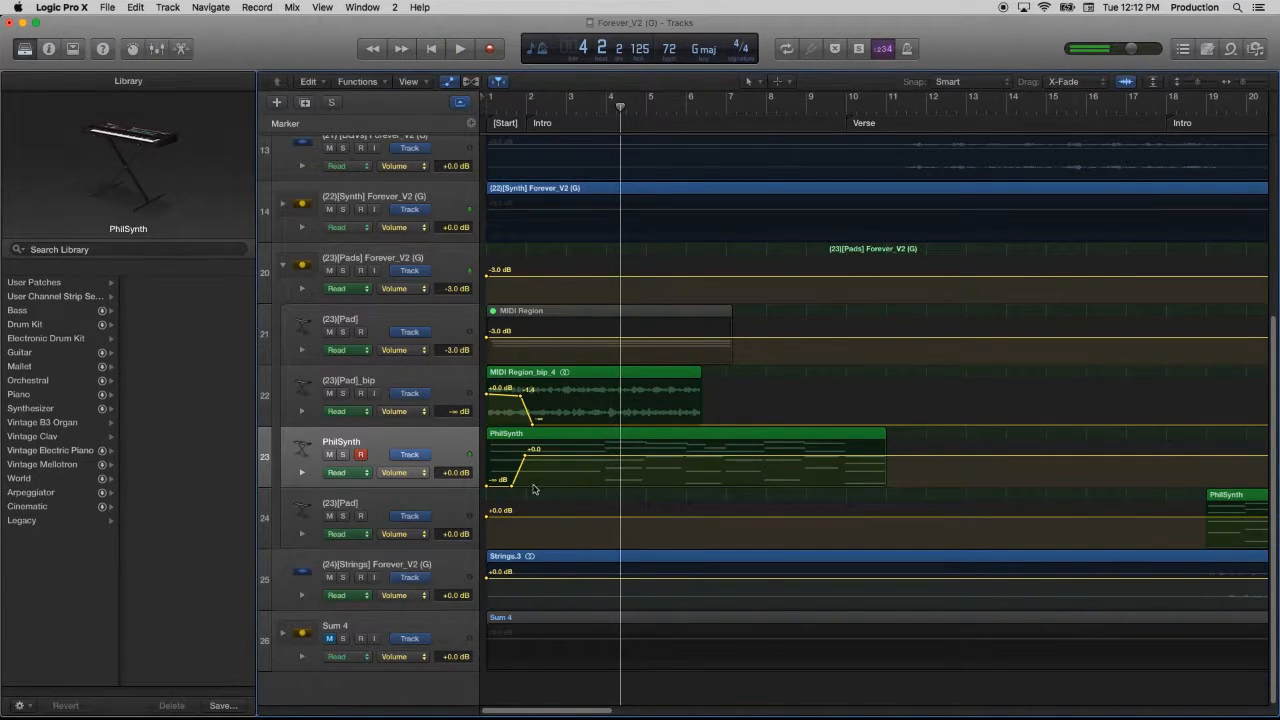
Step: Move the PhilSynth fade-in and the (23)[Pad]_bip fade-out about one bar later, so they cross around bar 3
{"action": "left_click_drag", "start_coordinate": [524, 457], "coordinate": [569, 456]}
{"action": "left_click_drag", "start_coordinate": [512, 487], "coordinate": [551, 487]}
{"action": "left_click_drag", "start_coordinate": [532, 427], "coordinate": [555, 397]}
Step: Play the opening from bar 1 and fine-tune the two PhilSynth fade-in points just before bar 3
{"action": "left_click", "coordinate": [489, 112]}
{"action": "key", "text": "space"}
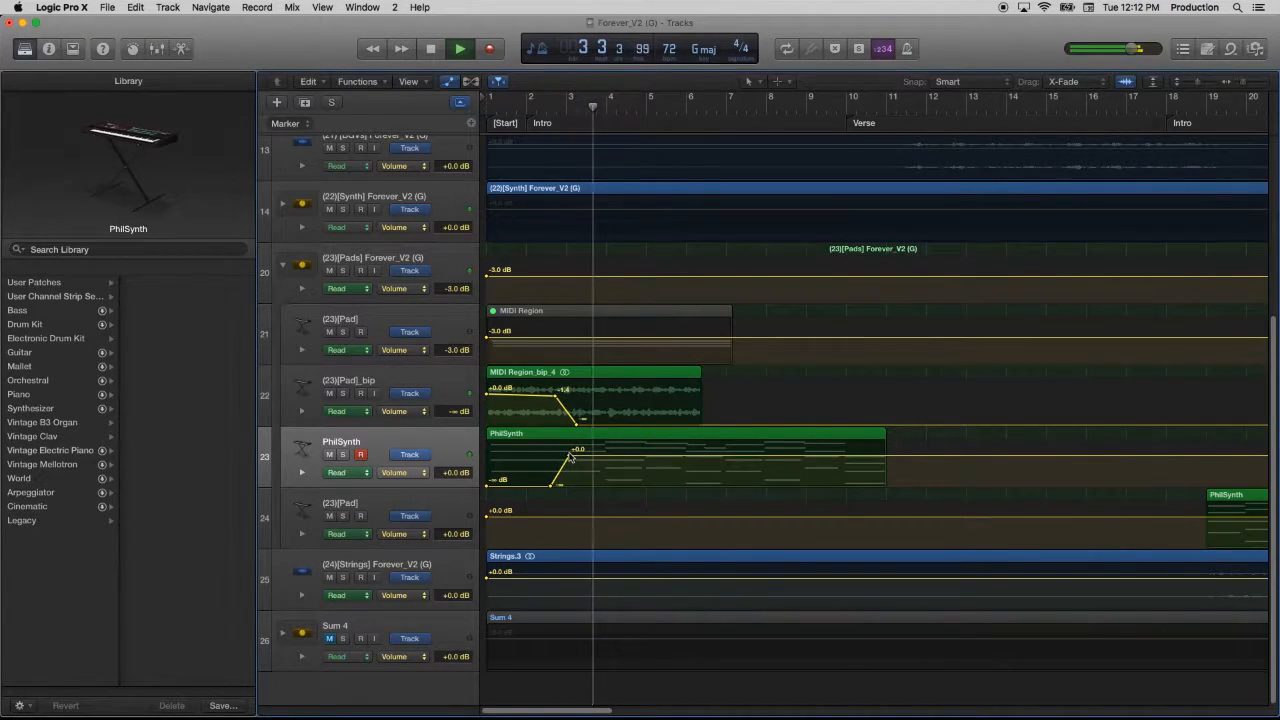
{"action": "key", "text": "space"}
{"action": "left_click_drag", "start_coordinate": [568, 456], "coordinate": [570, 457]}
{"action": "left_click", "coordinate": [550, 488]}
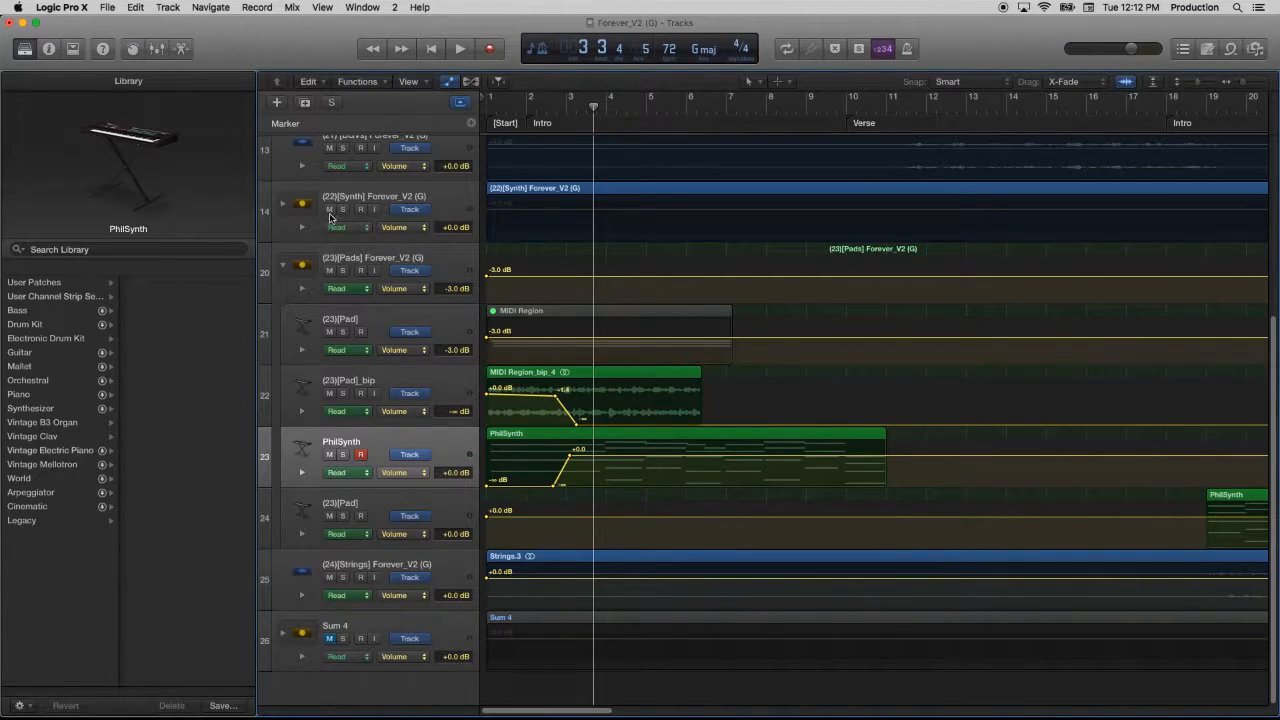
Step: Solo the (23)[Pads] stack and listen to the crossfade around bar 3
{"action": "left_click", "coordinate": [343, 272]}
{"action": "left_click", "coordinate": [527, 107]}
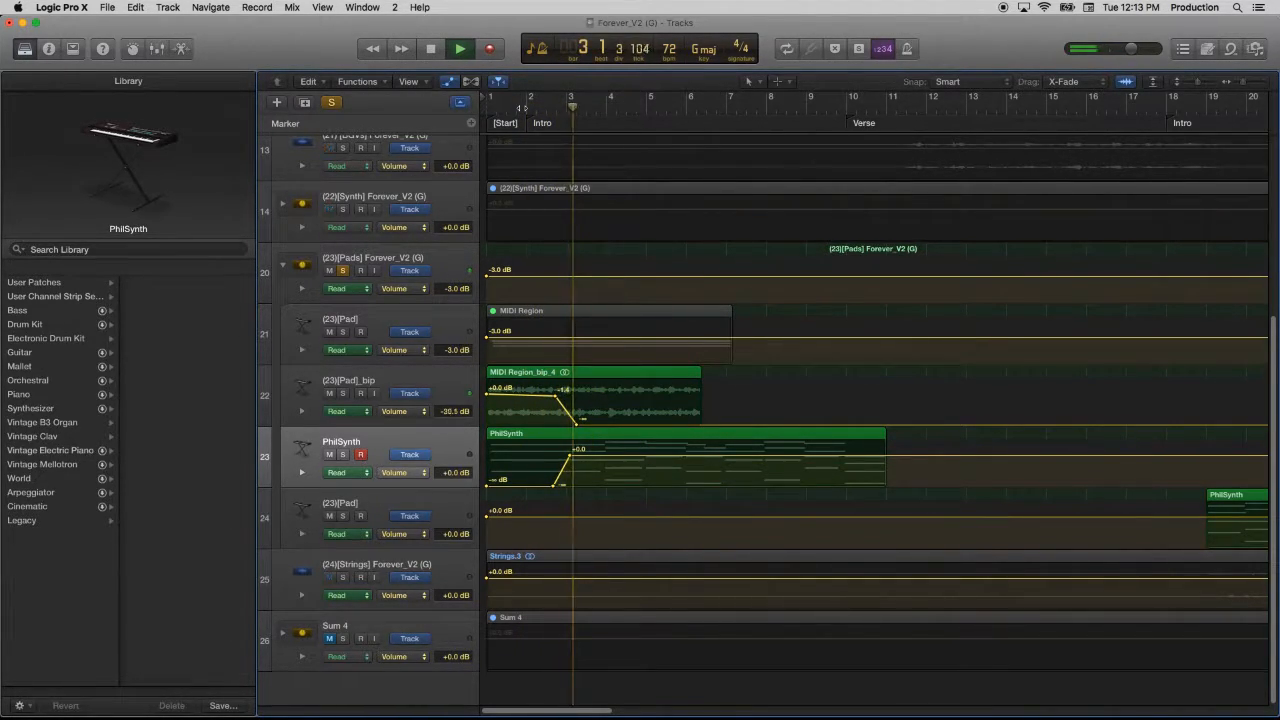
{"action": "key", "text": "space"}
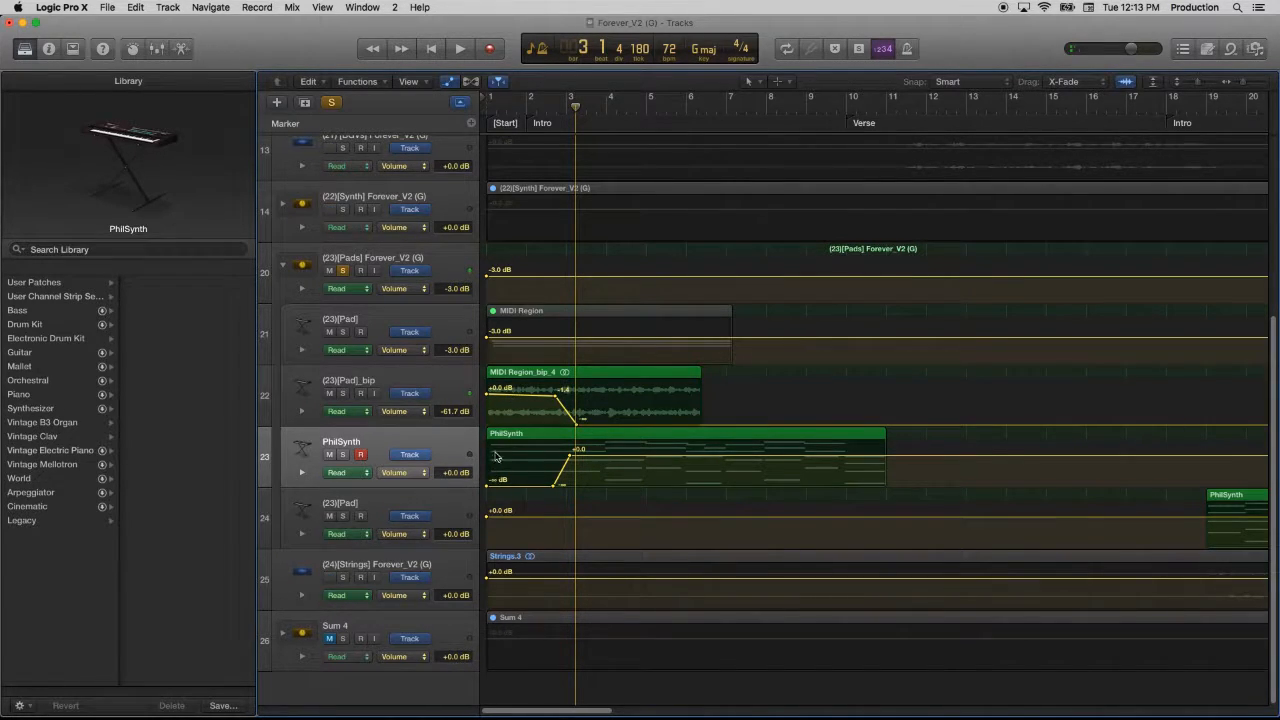
{"action": "left_click", "coordinate": [494, 106]}
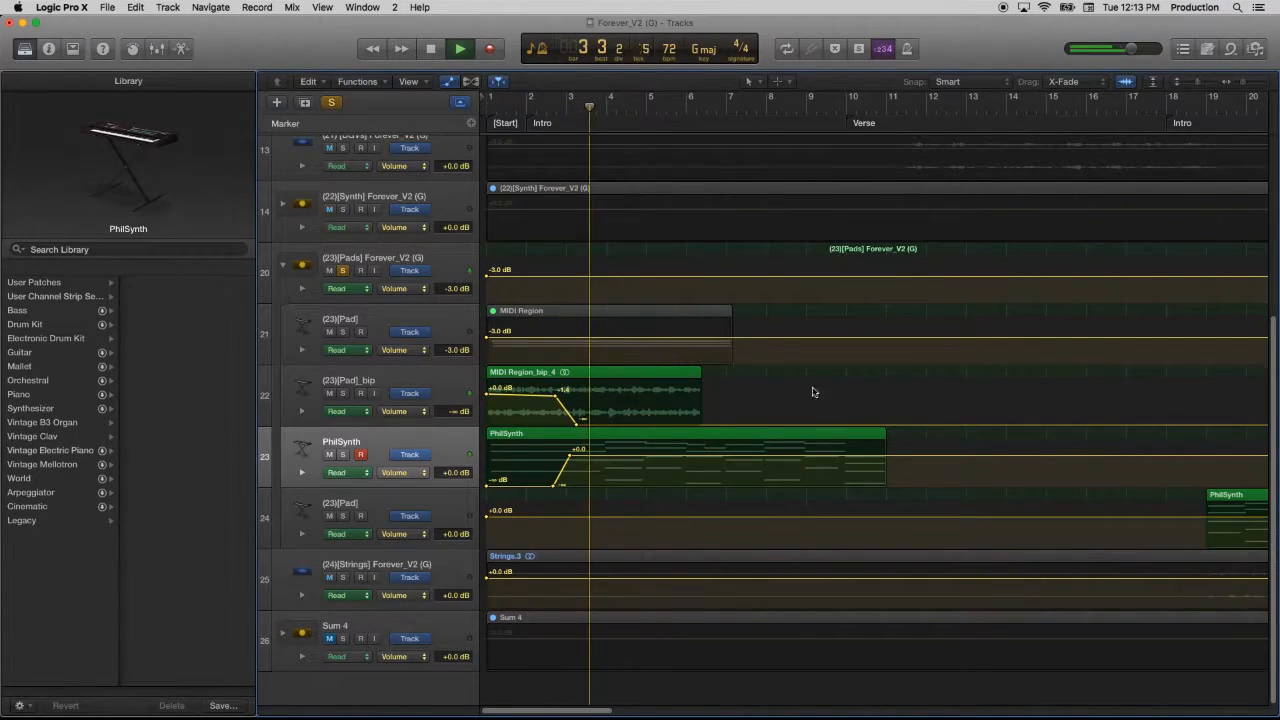
{"action": "key", "text": "space"}
{"action": "left_click", "coordinate": [490, 103]}
Step: Clear the solo and play the opening crossfade in the full mix
{"action": "left_click", "coordinate": [326, 102]}
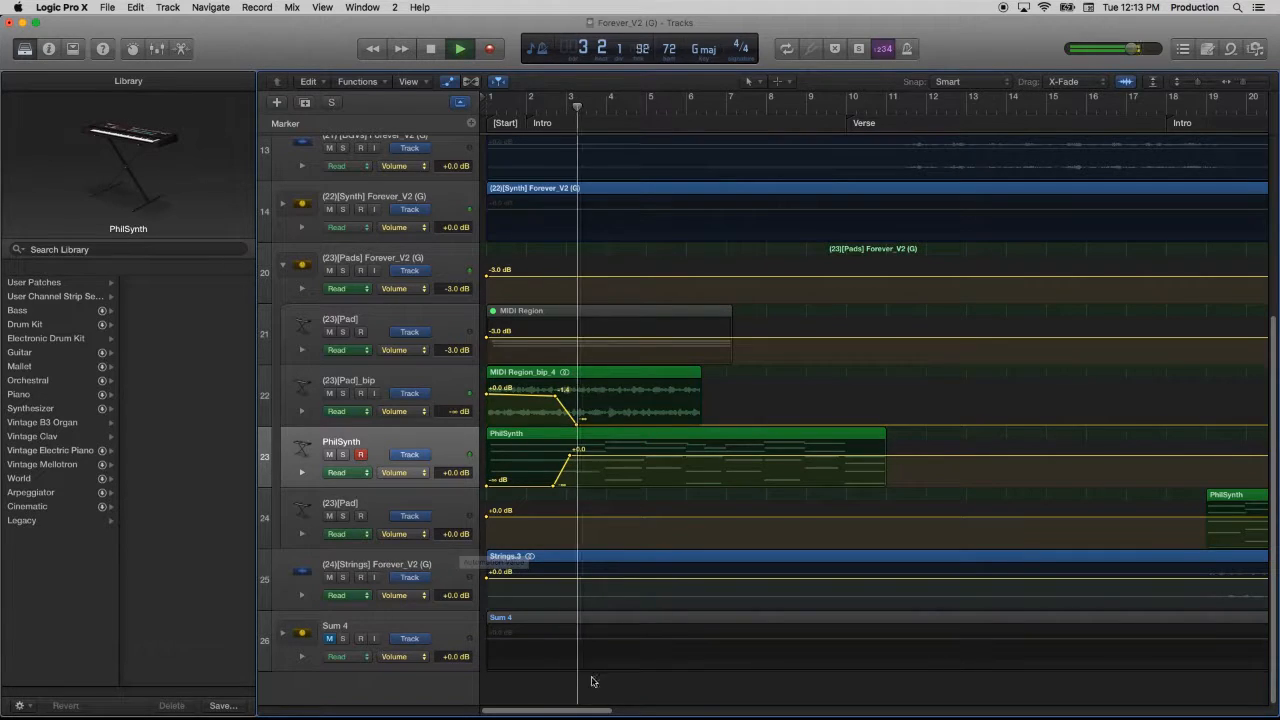
{"action": "mouse_move", "coordinate": [588, 711]}
{"action": "left_mouse_down"}
{"action": "mouse_move", "coordinate": [706, 712]}
{"action": "mouse_move", "coordinate": [575, 714]}
{"action": "mouse_move", "coordinate": [1266, 714]}
{"action": "mouse_move", "coordinate": [497, 716]}
{"action": "left_mouse_up"}
{"action": "key", "text": "space"}
Step: Play the song's ending from about bar 105 and move the start of the (23)[Pads] stack's volume fade-out to about bar 108
{"action": "left_click_drag", "start_coordinate": [587, 712], "coordinate": [1262, 697]}
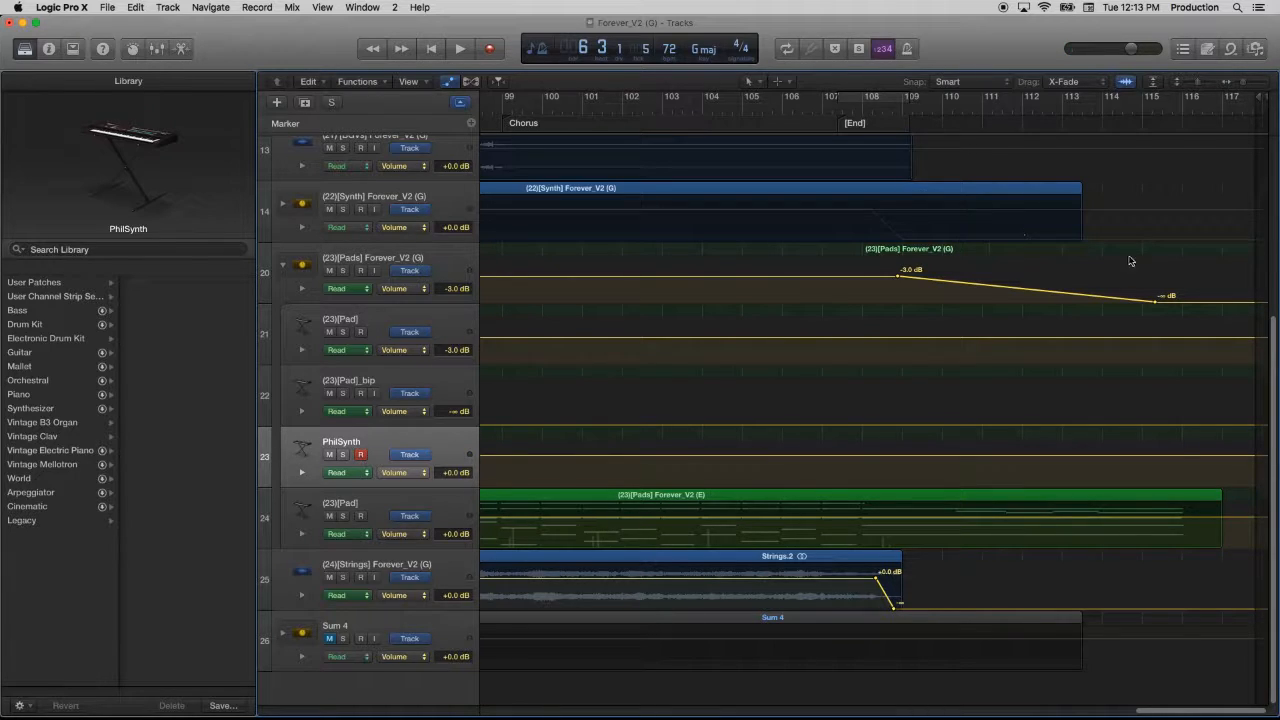
{"action": "left_click", "coordinate": [769, 109]}
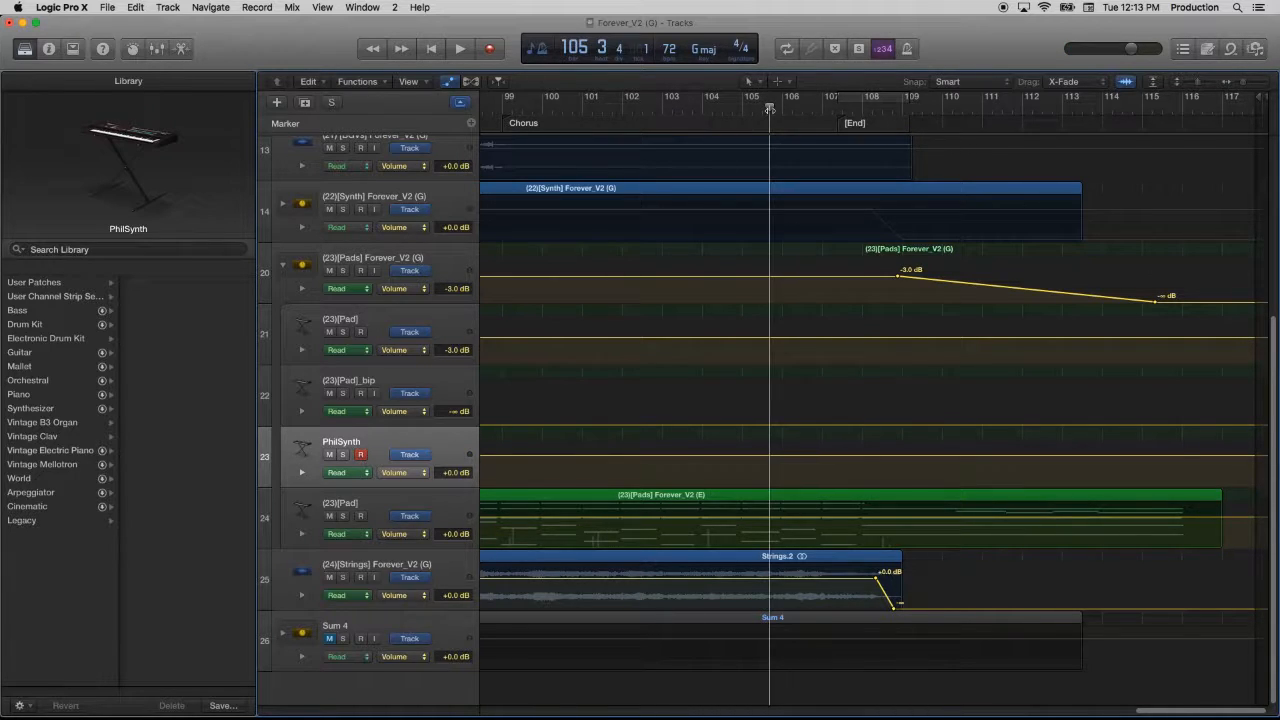
{"action": "left_click", "coordinate": [503, 108]}
{"action": "key", "text": "space"}
{"action": "left_click", "coordinate": [772, 108]}
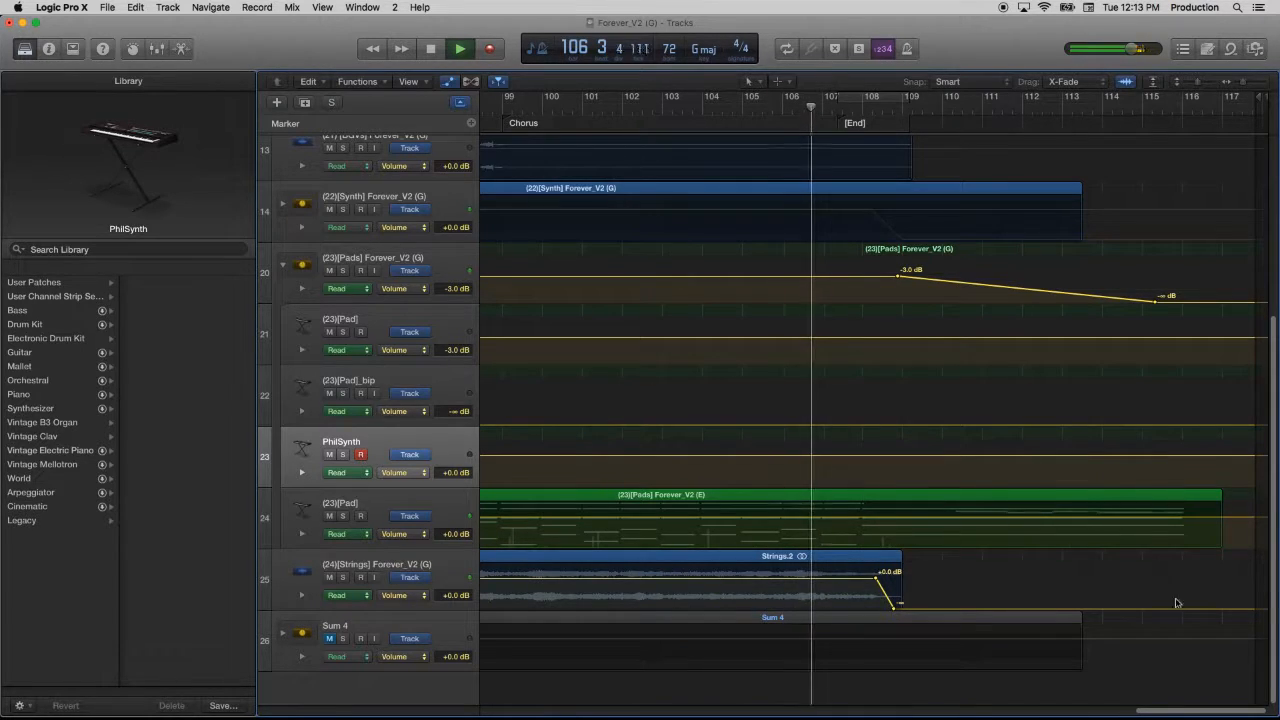
{"action": "mouse_move", "coordinate": [1250, 718]}
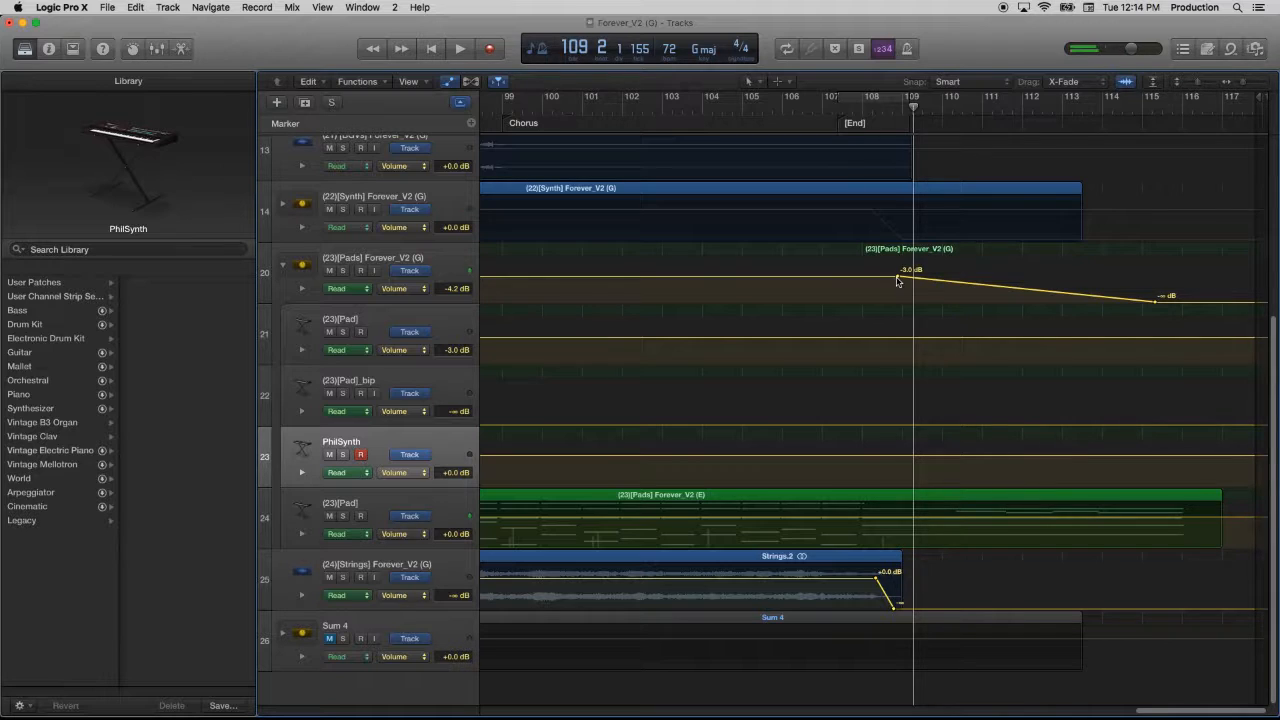
{"action": "left_click_drag", "start_coordinate": [896, 277], "coordinate": [864, 282]}
Step: Play the ending again from about bar 106 and move the start of the [End] marker to bar 107
{"action": "left_click", "coordinate": [788, 106]}
{"action": "key", "text": "space"}
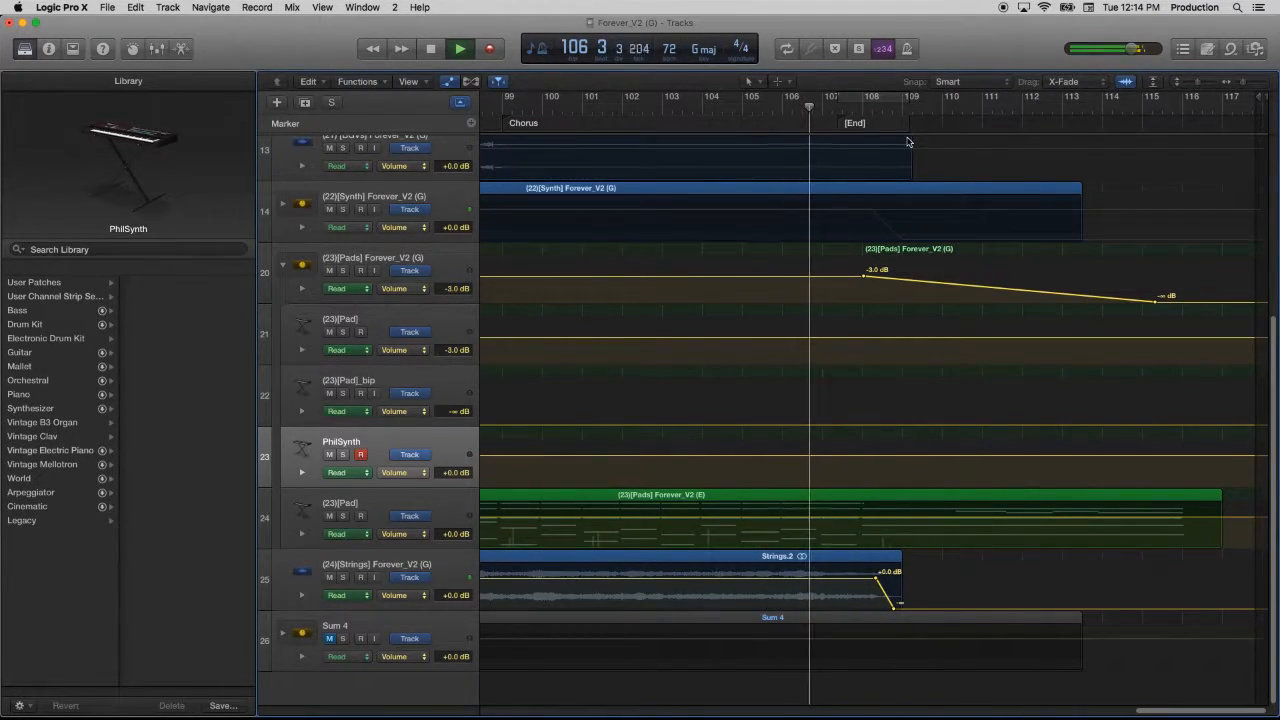
{"action": "key", "text": "space"}
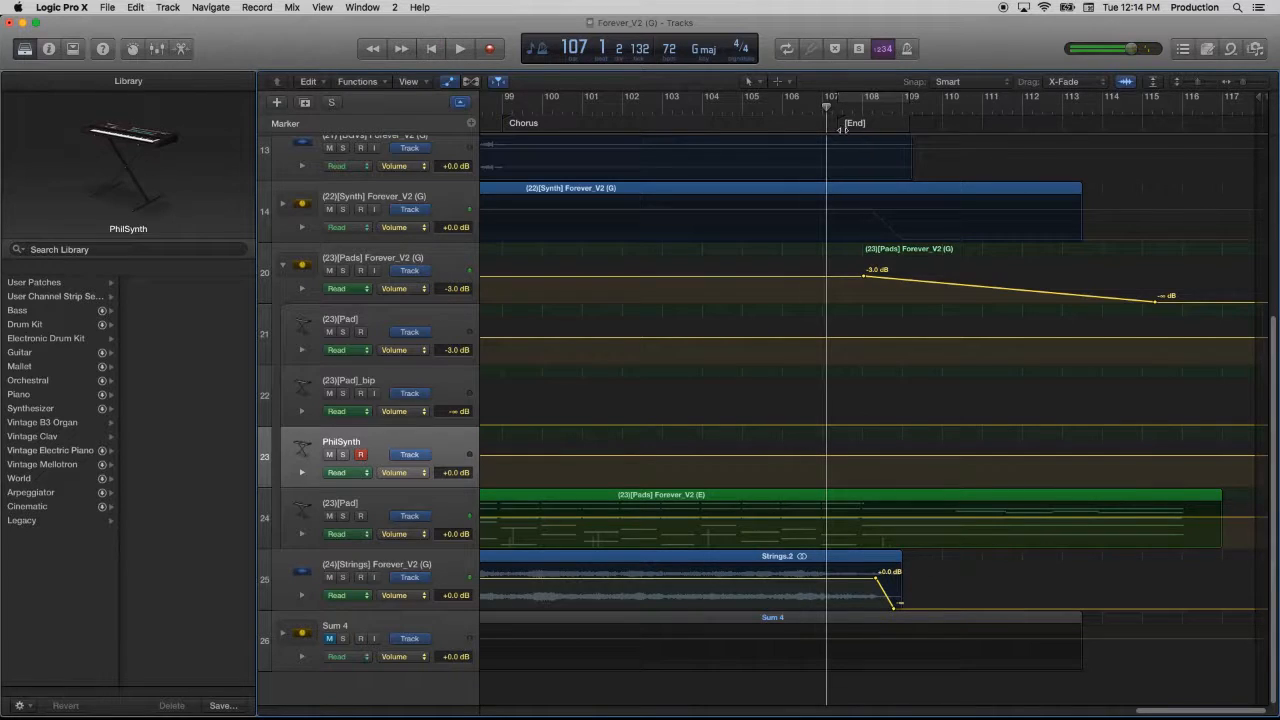
{"action": "left_click_drag", "start_coordinate": [837, 124], "coordinate": [823, 125]}
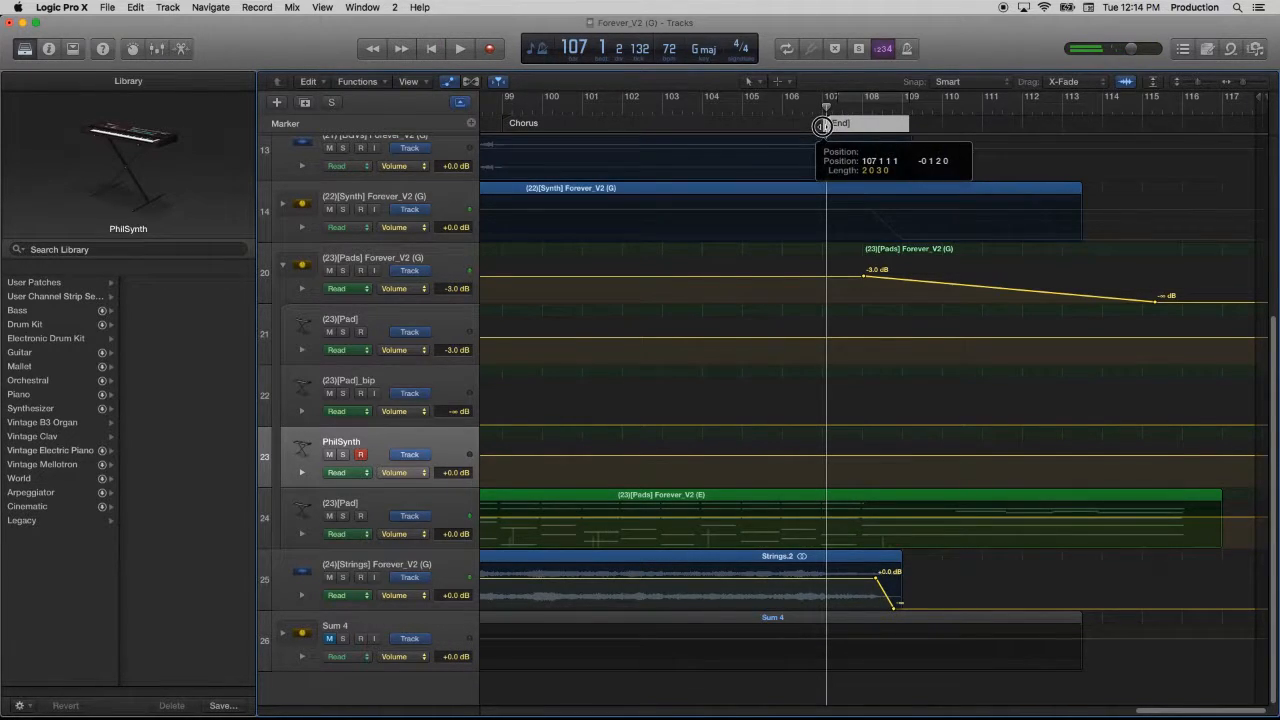
Step: Audition the pads stack's final fade-out and shape it with an extra volume point of -13.6 dB late in bar 109
{"action": "left_click", "coordinate": [817, 106]}
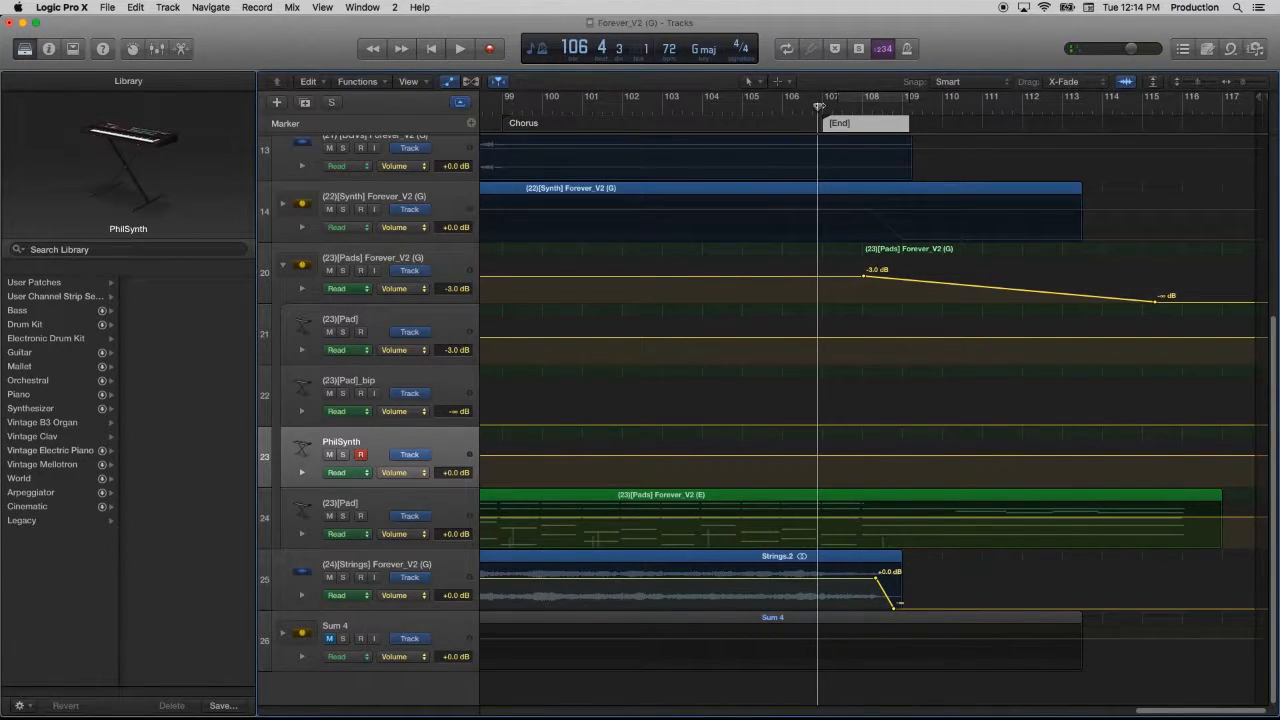
{"action": "key", "text": "space"}
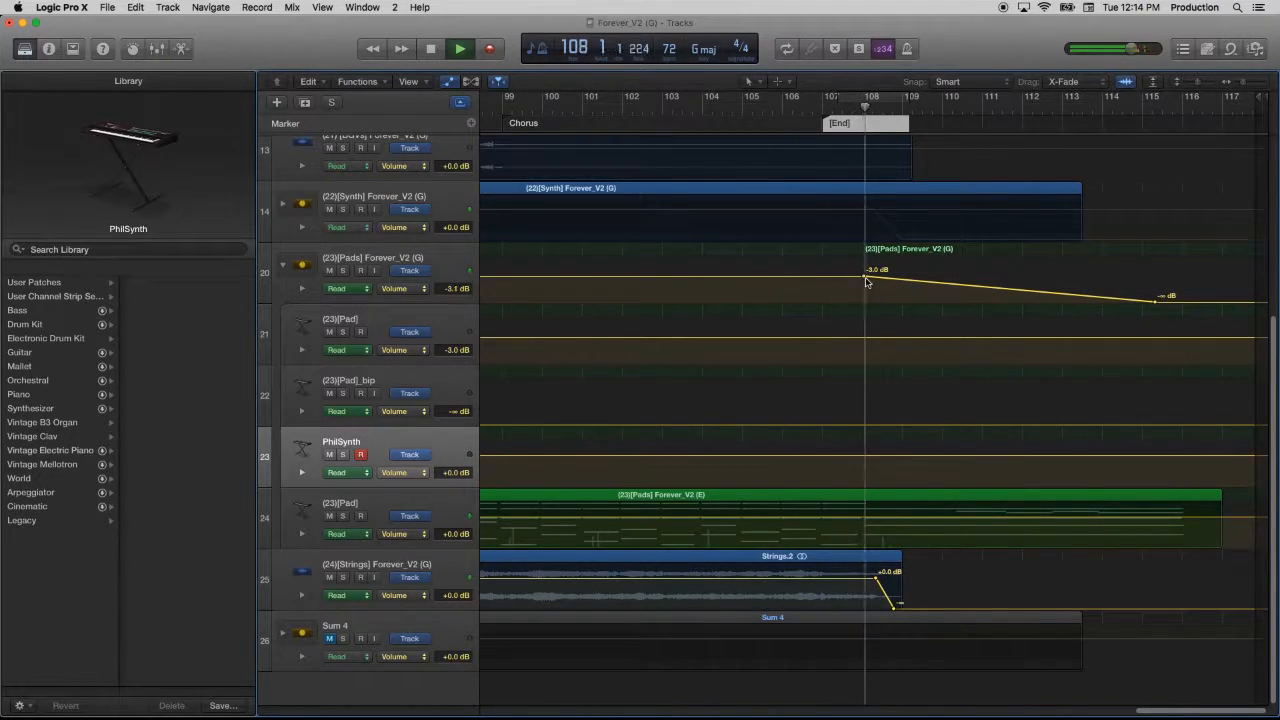
{"action": "left_click_drag", "start_coordinate": [864, 278], "coordinate": [862, 278]}
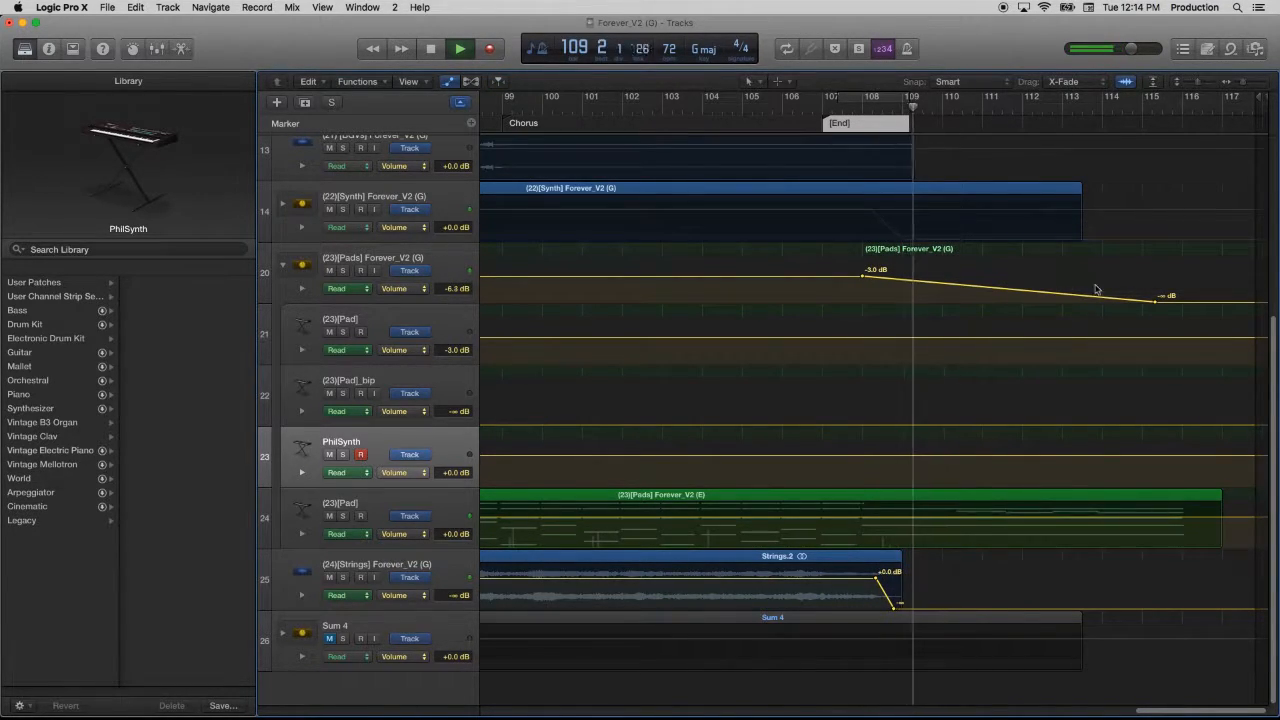
{"action": "left_click_drag", "start_coordinate": [958, 288], "coordinate": [934, 287]}
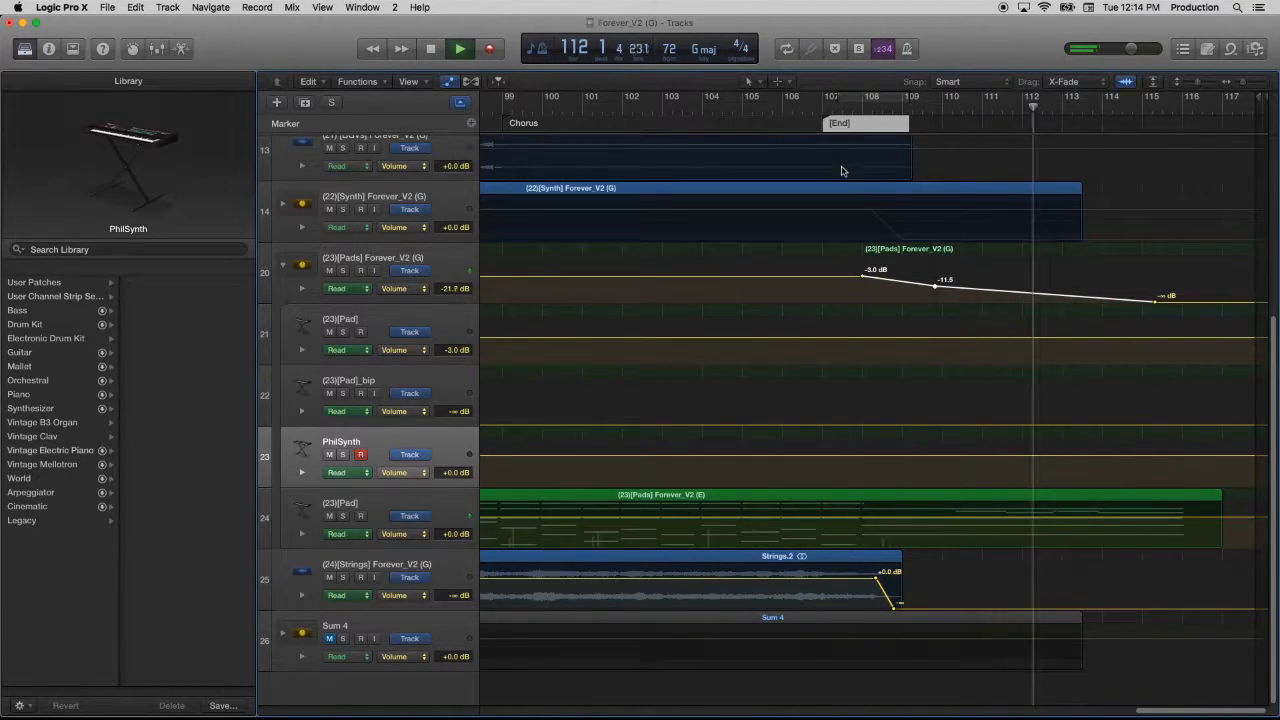
{"action": "left_click", "coordinate": [808, 106]}
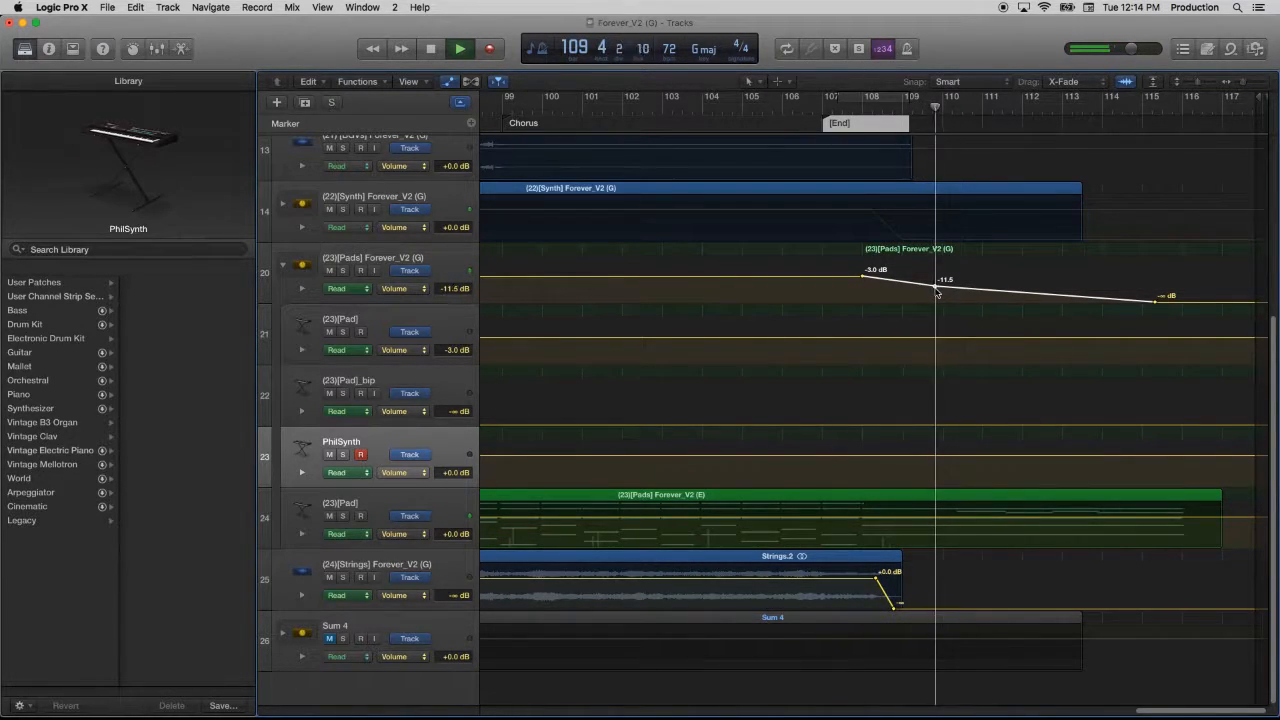
{"action": "left_click_drag", "start_coordinate": [936, 288], "coordinate": [937, 290]}
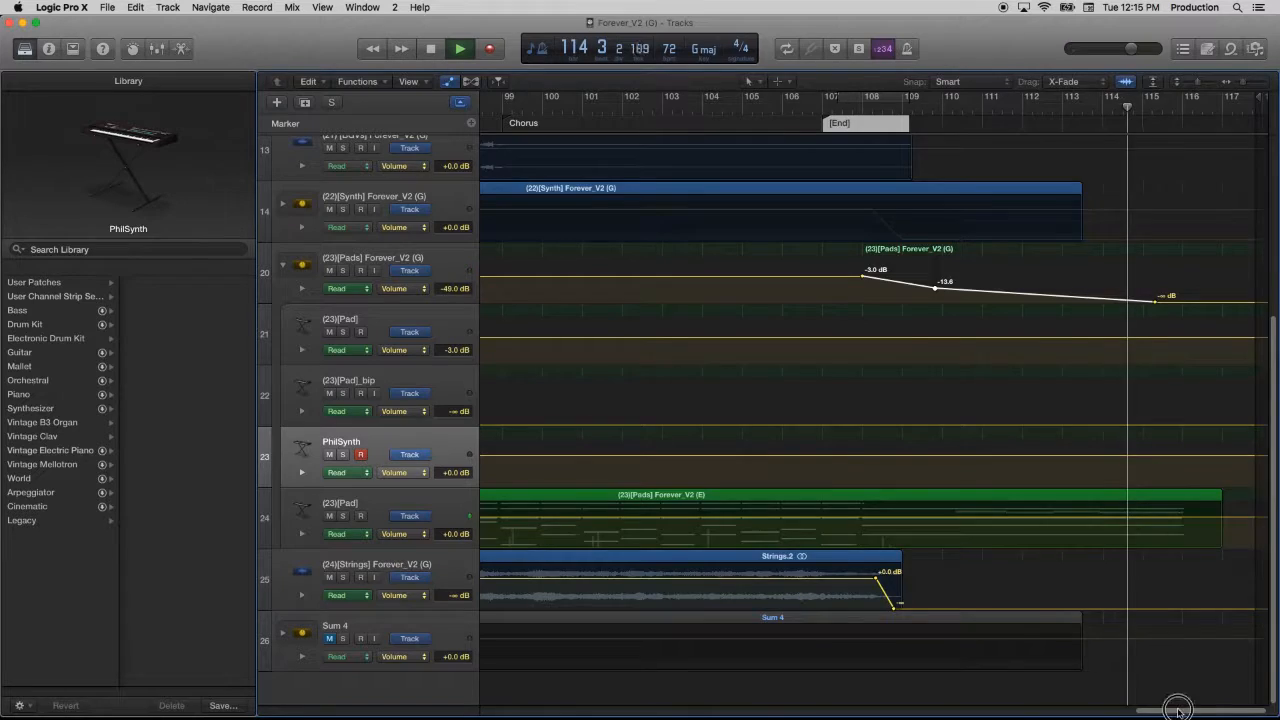
Step: Switch to Finder and create a new folder in 03 Mainstage > 01 Songs on Clarity Mini Drive, starting its name with "Forever ("
{"action": "left_click_drag", "start_coordinate": [1182, 712], "coordinate": [1130, 712]}
{"action": "key", "text": "super+Tab"}
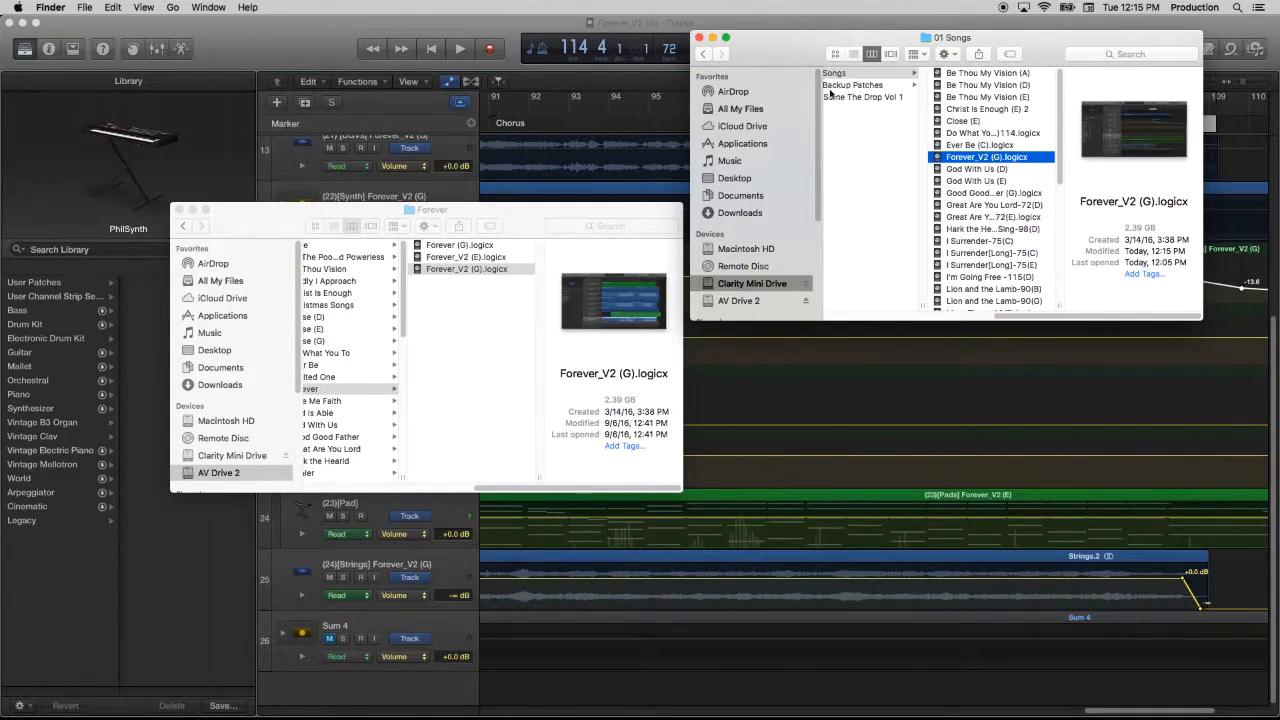
{"action": "left_click", "coordinate": [800, 284]}
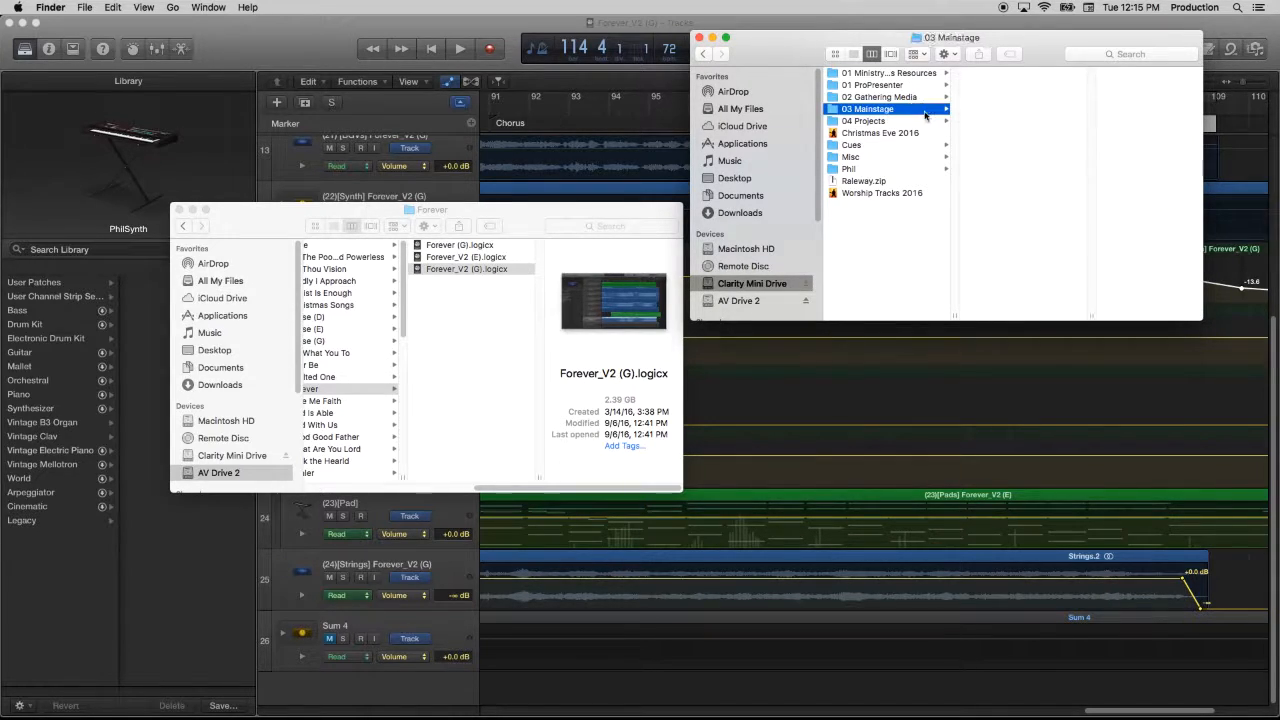
{"action": "left_click", "coordinate": [1027, 73]}
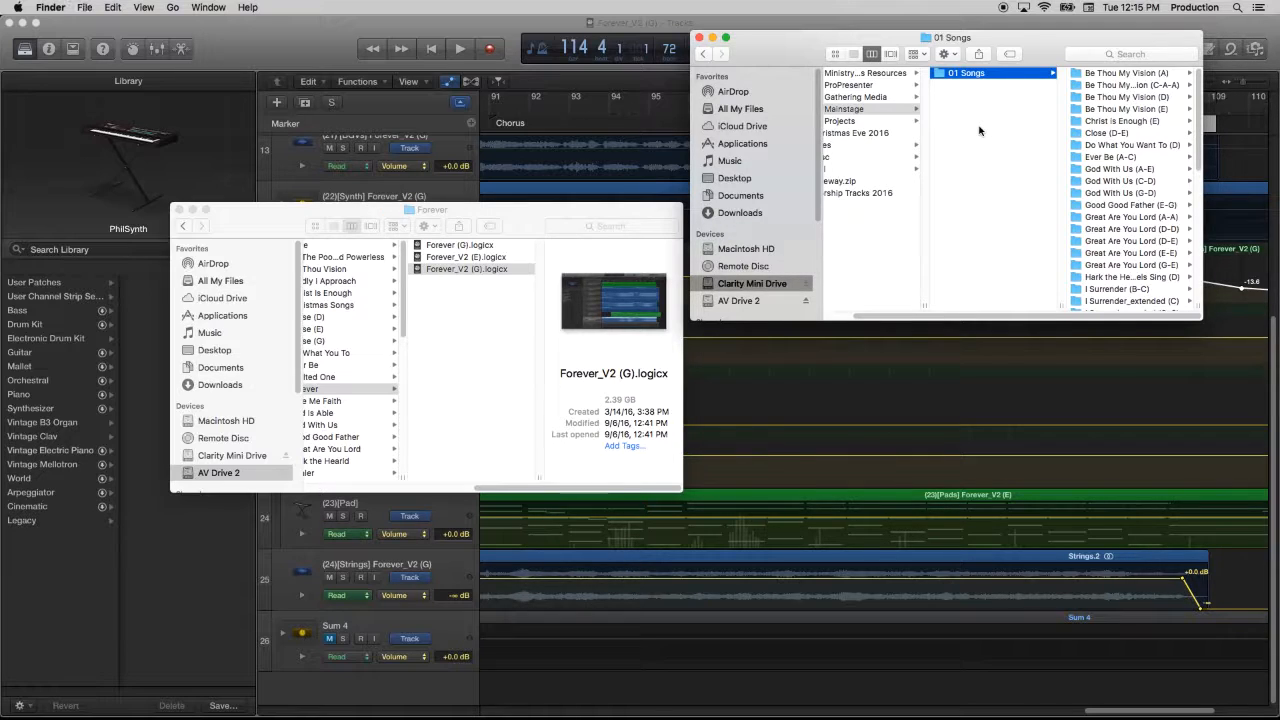
{"action": "key", "text": "super+shift+n"}
{"action": "type", "text": "Forever ("}
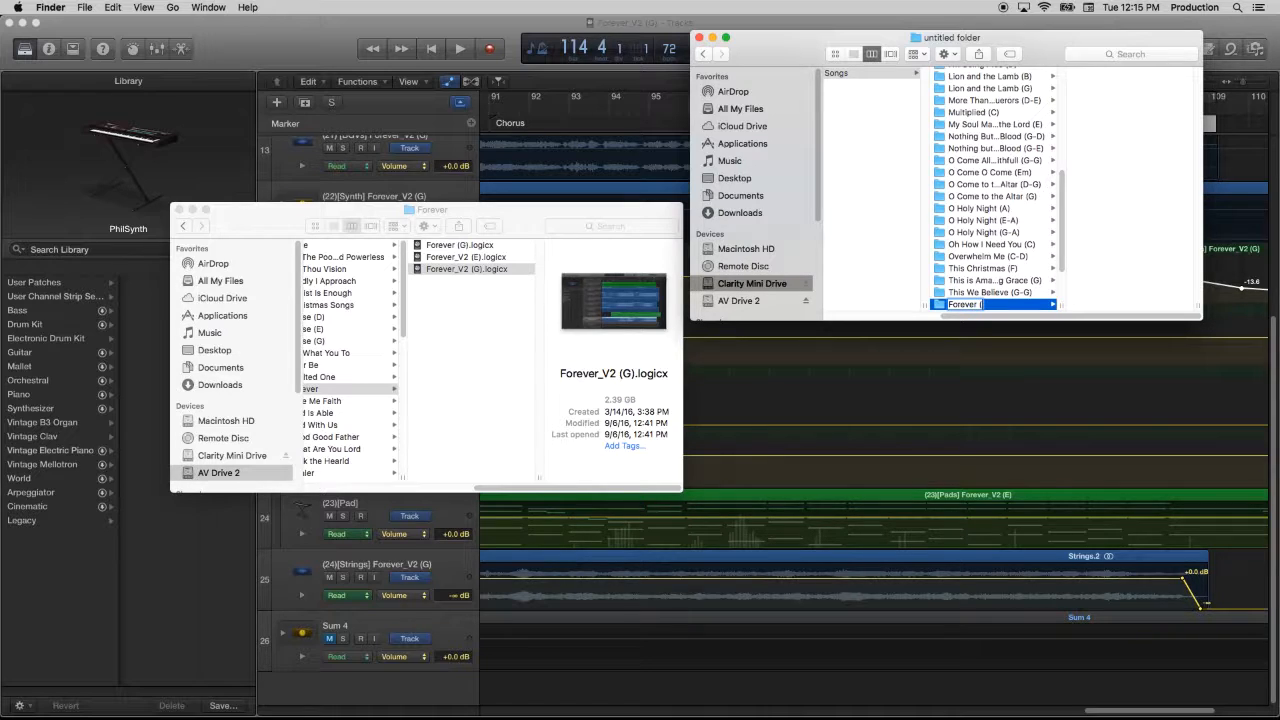
Step: Check the Planning Center service plan, then return to Finder and complete the new song folder's name as "Forever (E-G)"
{"action": "key", "text": "super+Tab"}
{"action": "key", "text": "super+Tab"}
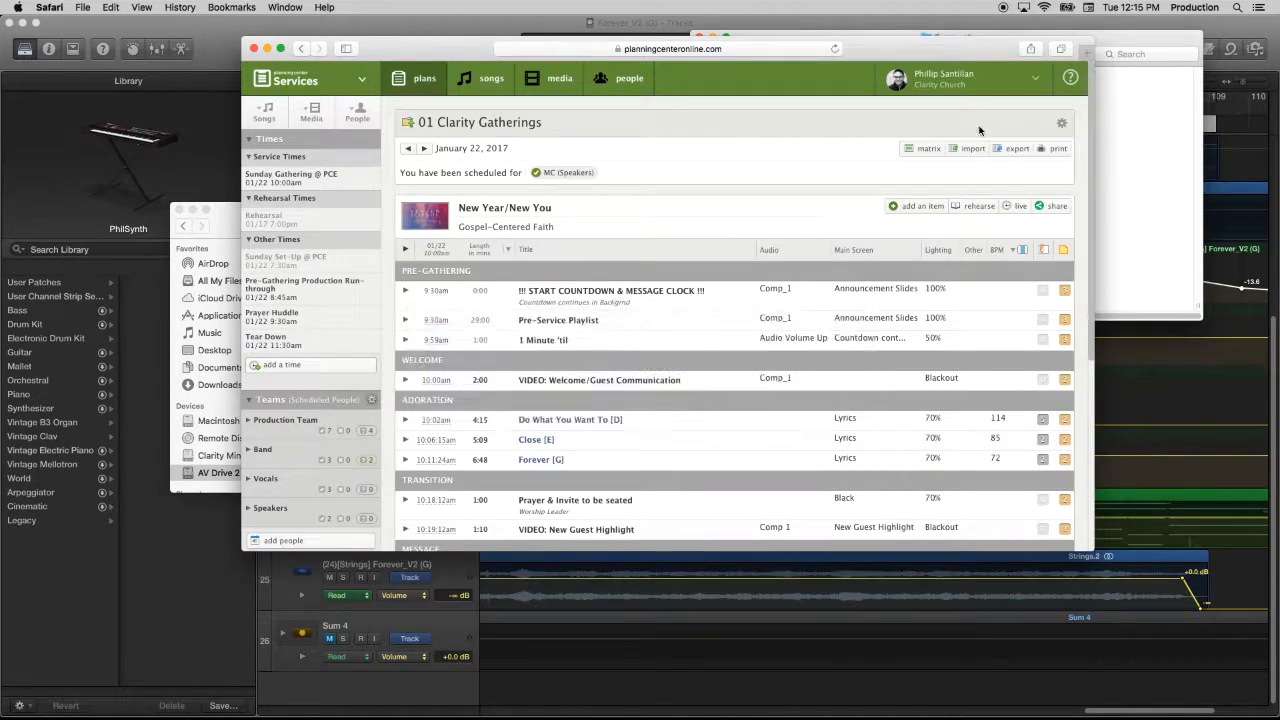
{"action": "key", "text": "super+Tab"}
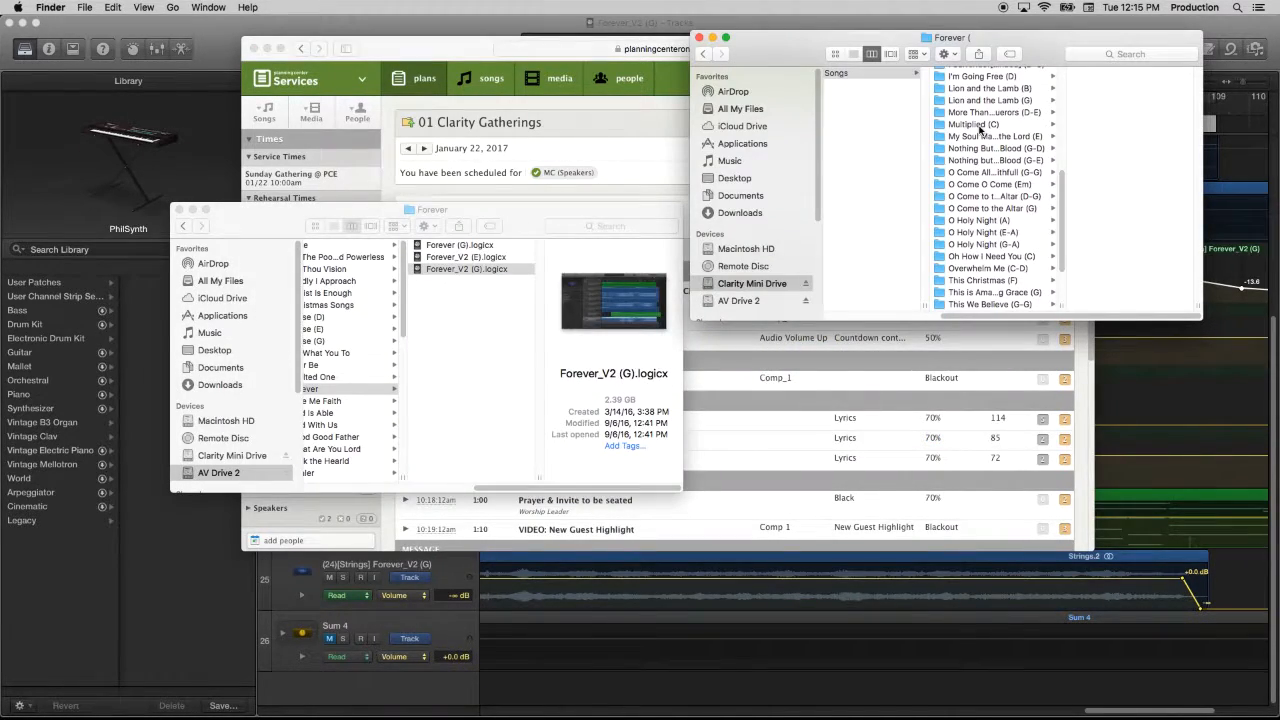
{"action": "scroll", "coordinate": [1014, 176], "scroll_direction": "up", "scroll_amount": 8}
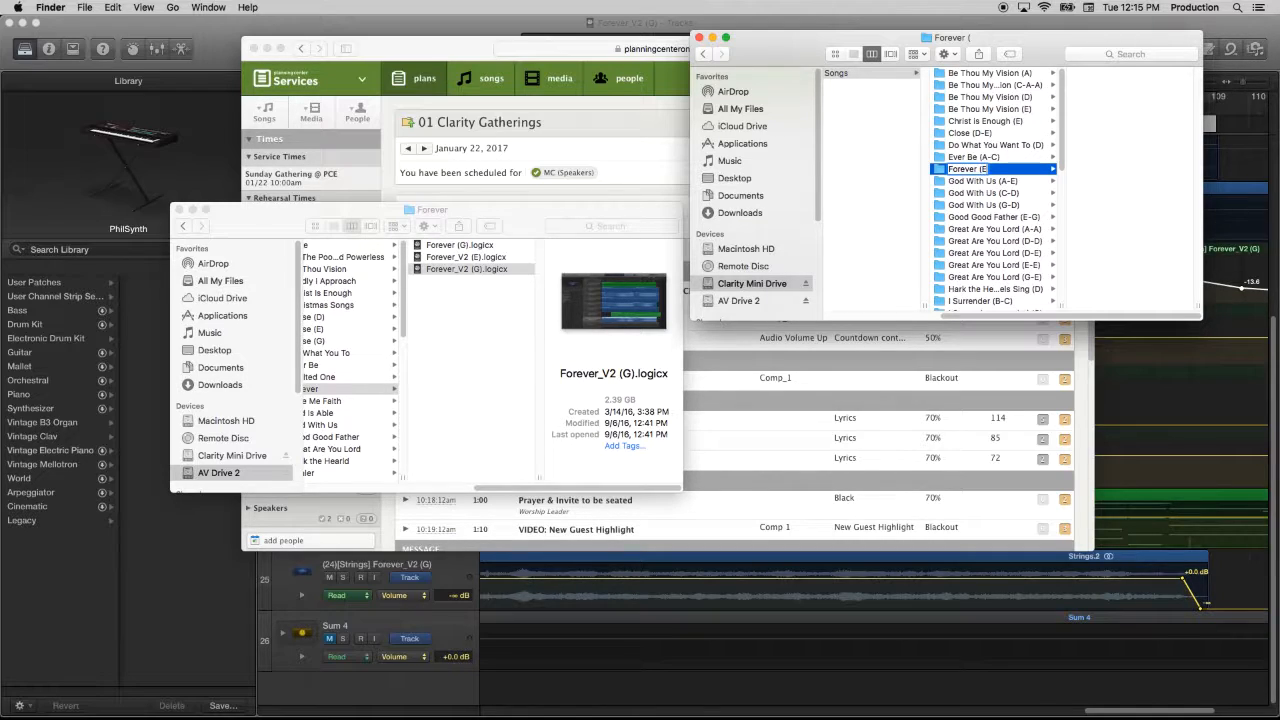
Step: Switch back to Logic Pro X, hide the track automation and return to the start of Forever_V2 (G) with the upper tracks in view
{"action": "key", "text": "super+Tab"}
{"action": "left_click", "coordinate": [421, 22]}
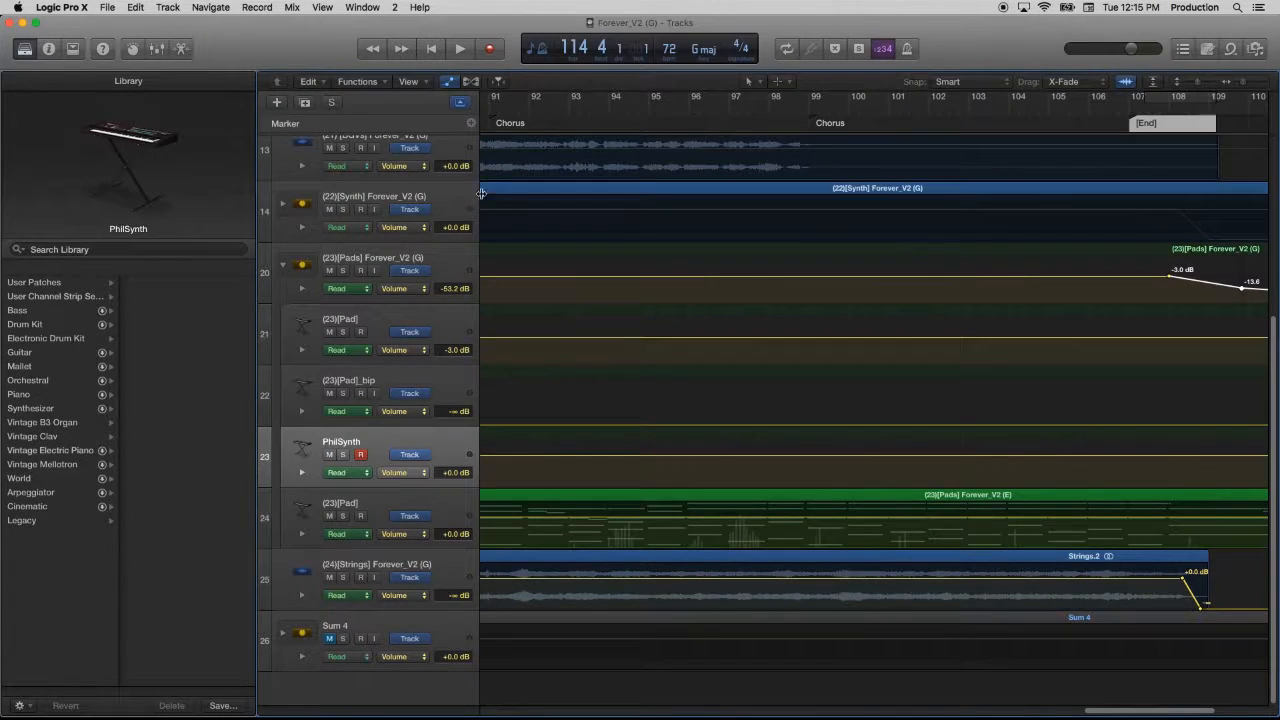
{"action": "left_click", "coordinate": [447, 84]}
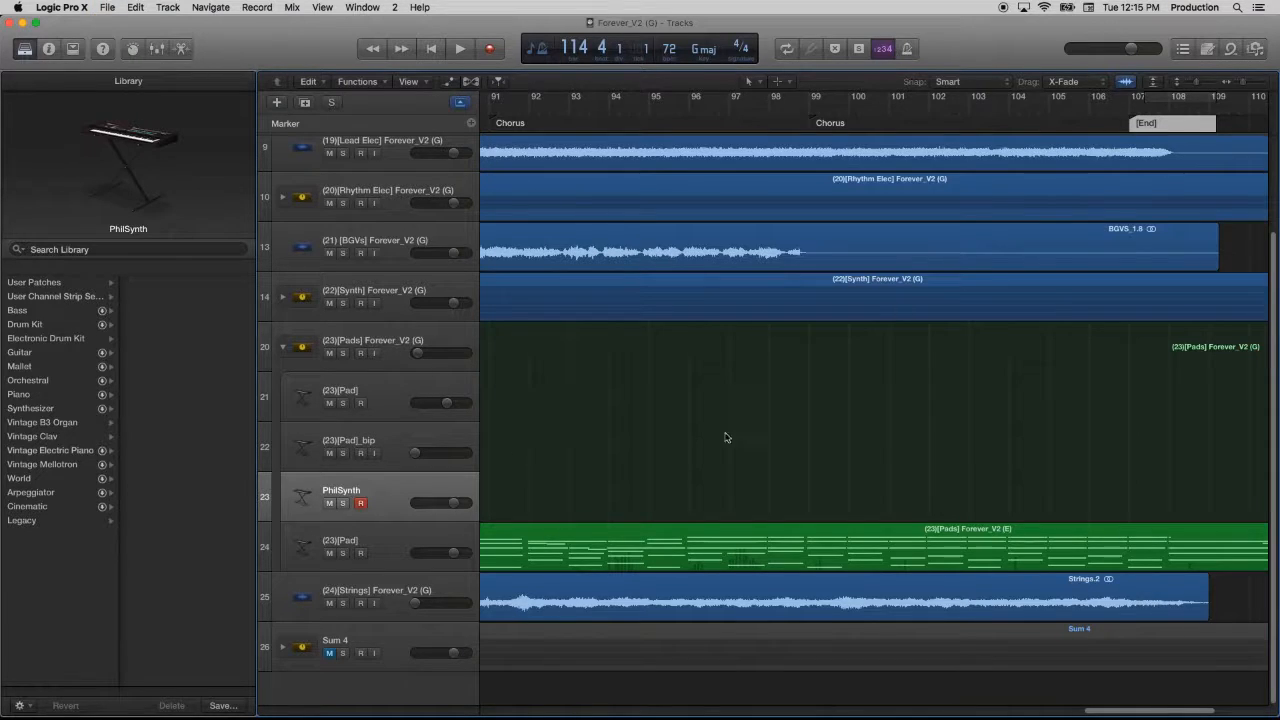
{"action": "left_click_drag", "start_coordinate": [1150, 714], "coordinate": [547, 714]}
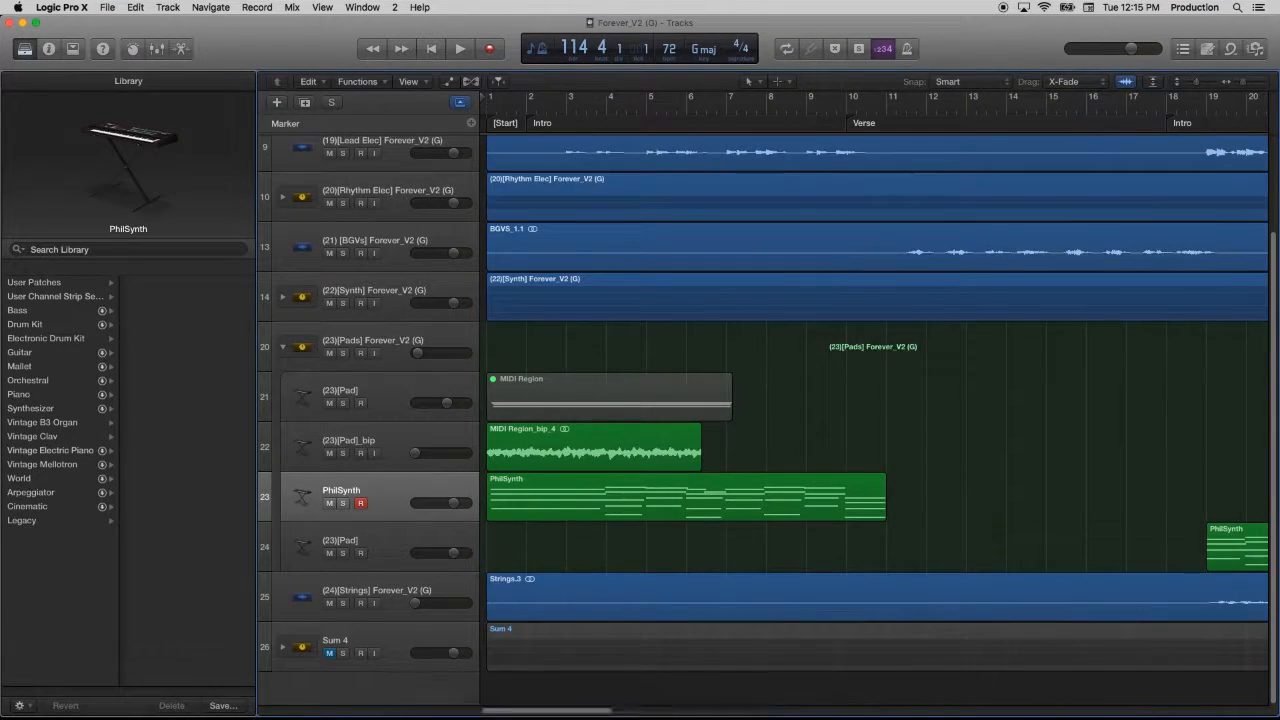
{"action": "scroll", "coordinate": [389, 248], "scroll_direction": "up", "scroll_amount": 3}
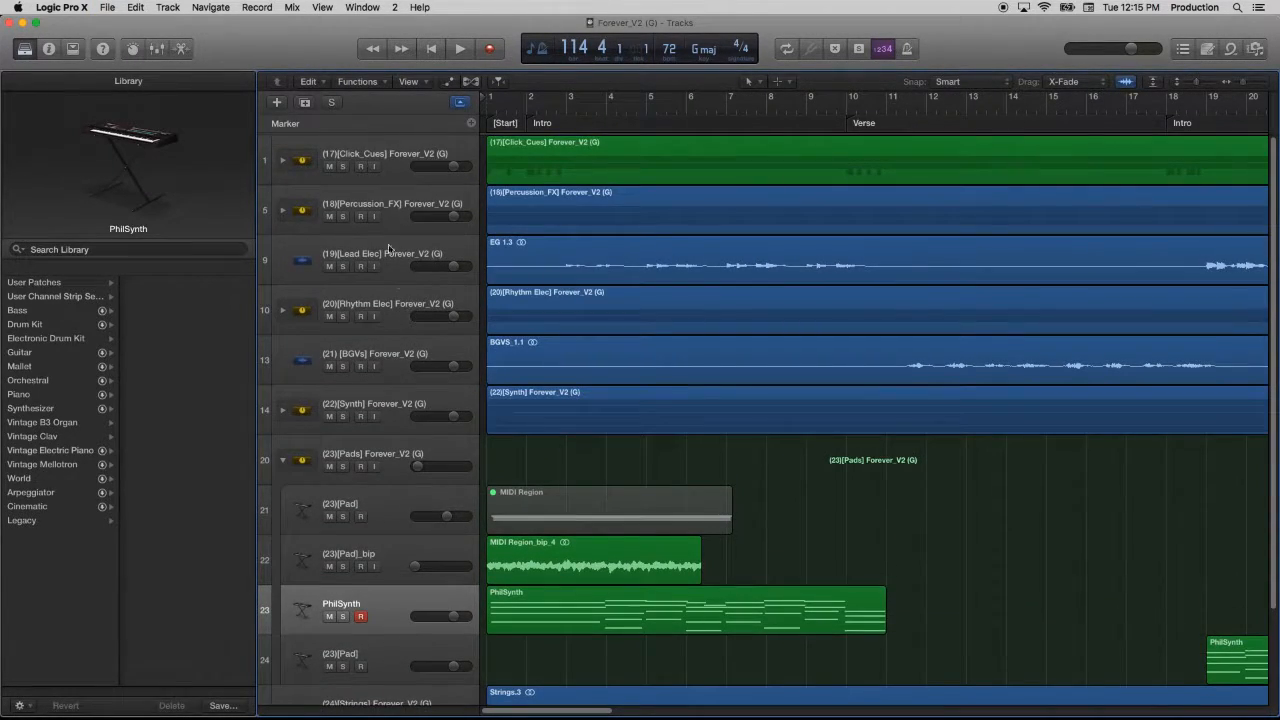
Step: Expand the (17)[Click_Cues] stack, check the volume faders of the Click, Accent and Guide tracks, and collapse the stack
{"action": "left_click", "coordinate": [394, 165]}
{"action": "mouse_move", "coordinate": [456, 167]}
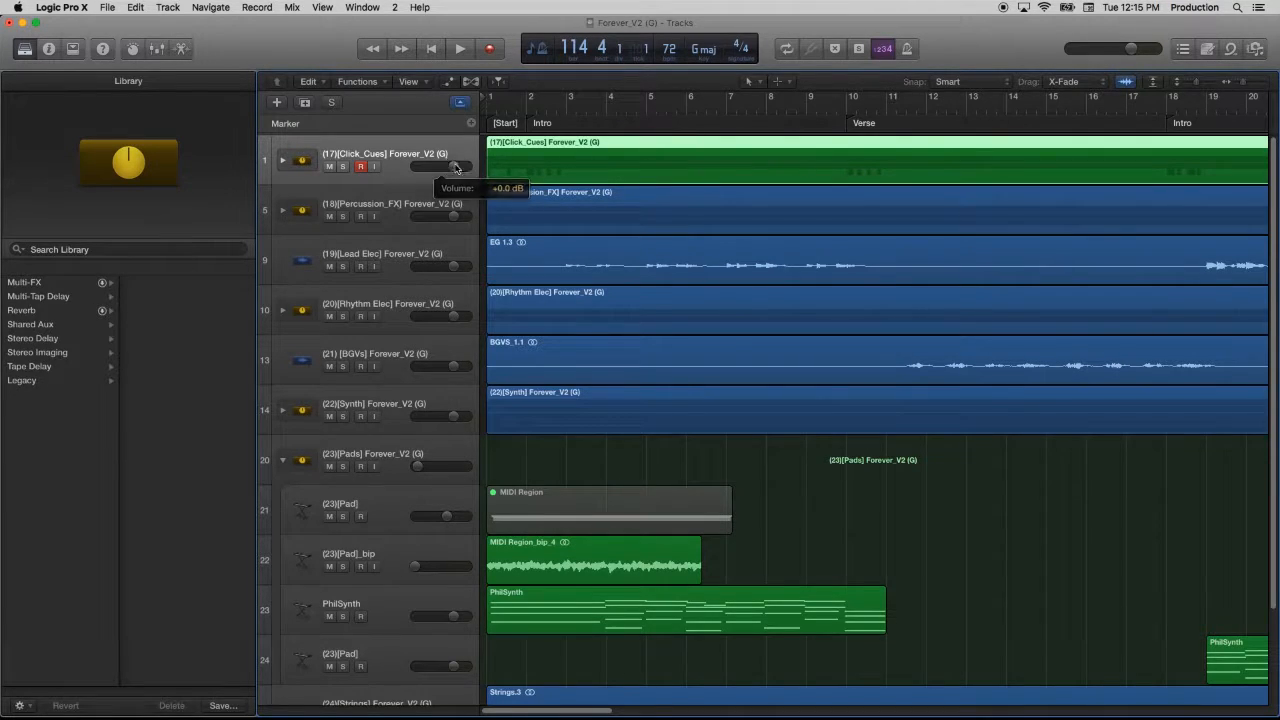
{"action": "left_click", "coordinate": [282, 161]}
{"action": "mouse_move", "coordinate": [453, 215]}
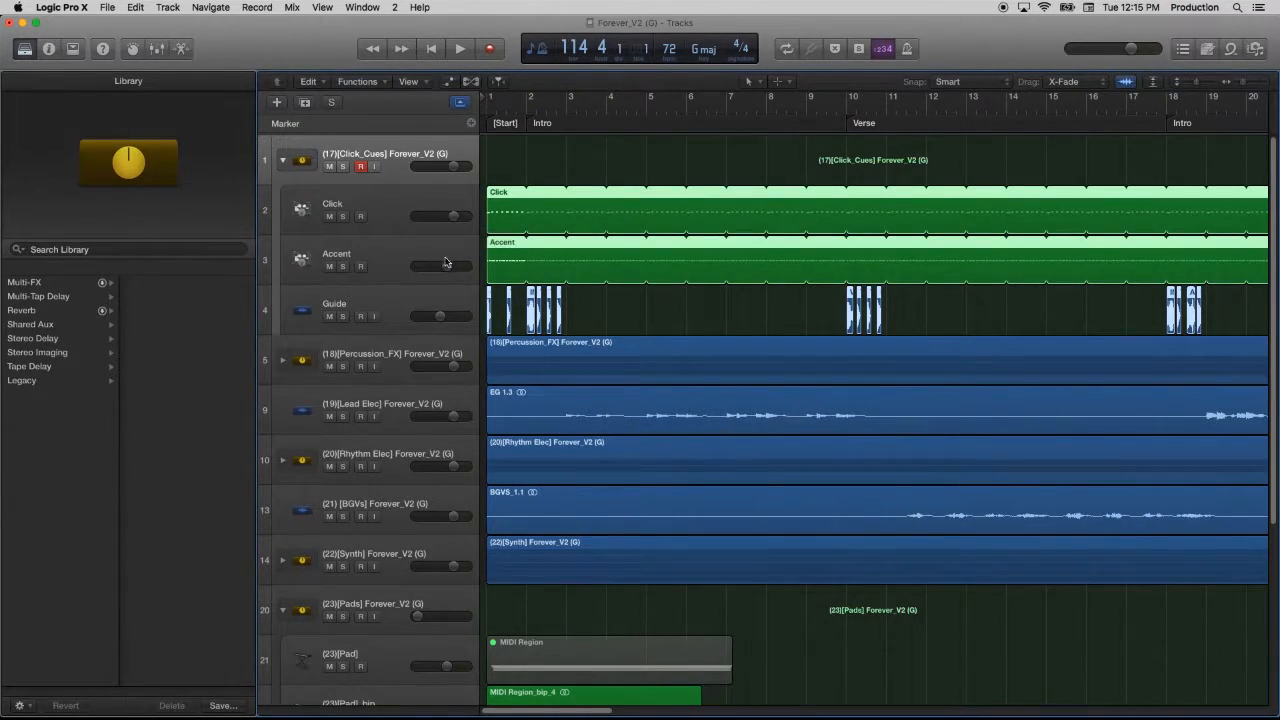
{"action": "mouse_move", "coordinate": [440, 315]}
{"action": "left_click_drag", "start_coordinate": [442, 314], "coordinate": [438, 314]}
{"action": "key", "text": "p"}
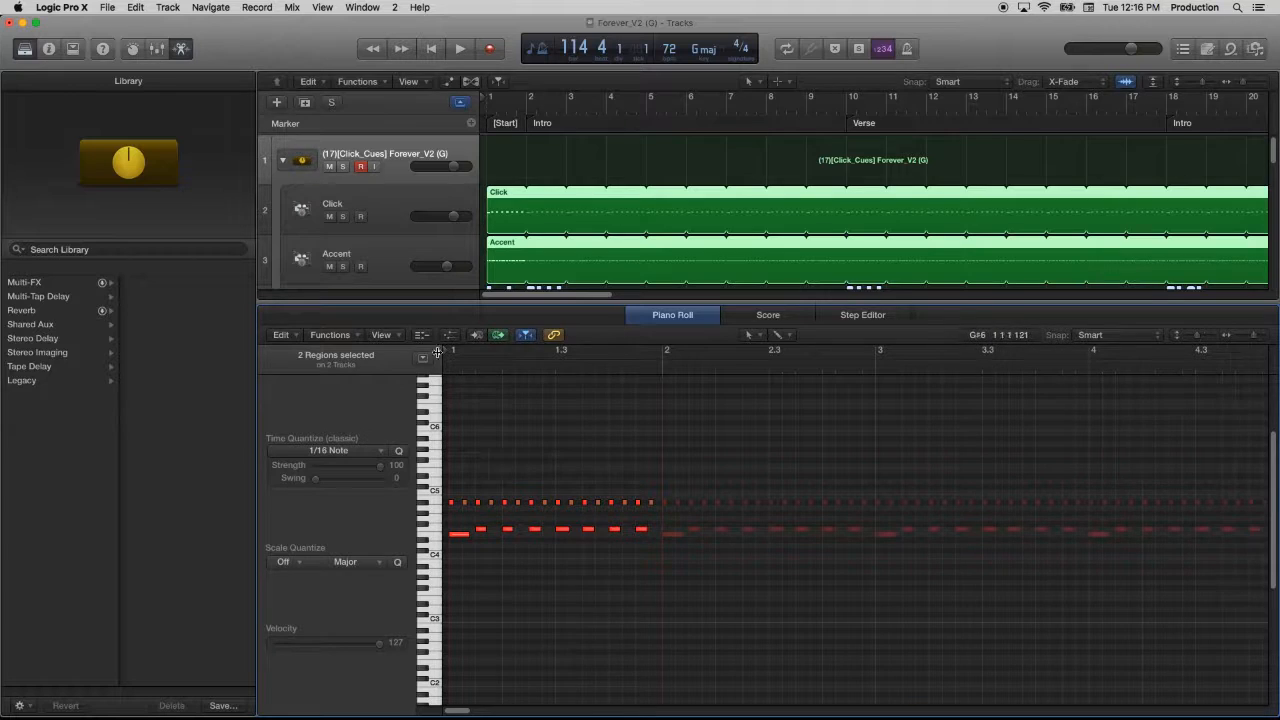
{"action": "left_click", "coordinate": [282, 161]}
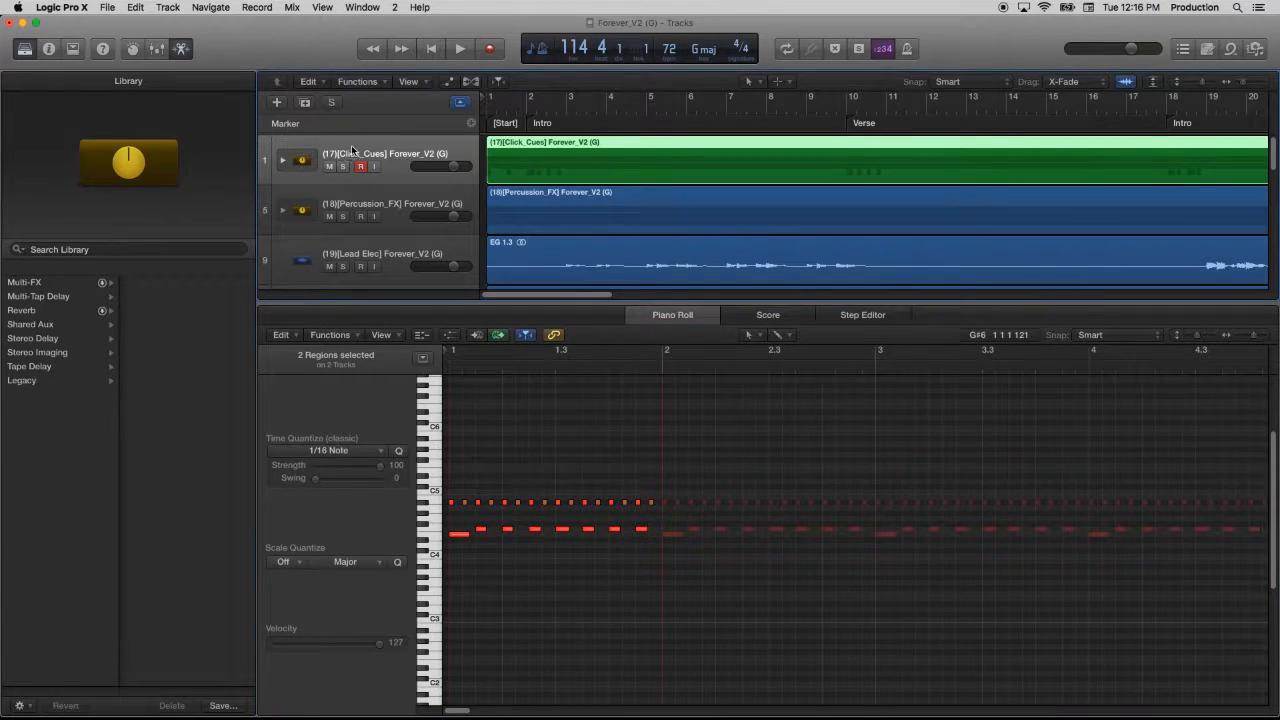
Step: Export the (17)[Click_Cues] track as a 16-bit CAF file into 03 Mainstage > 01 Songs > Forever (E-G) on Clarity Mini Drive
{"action": "key", "text": "super+e"}
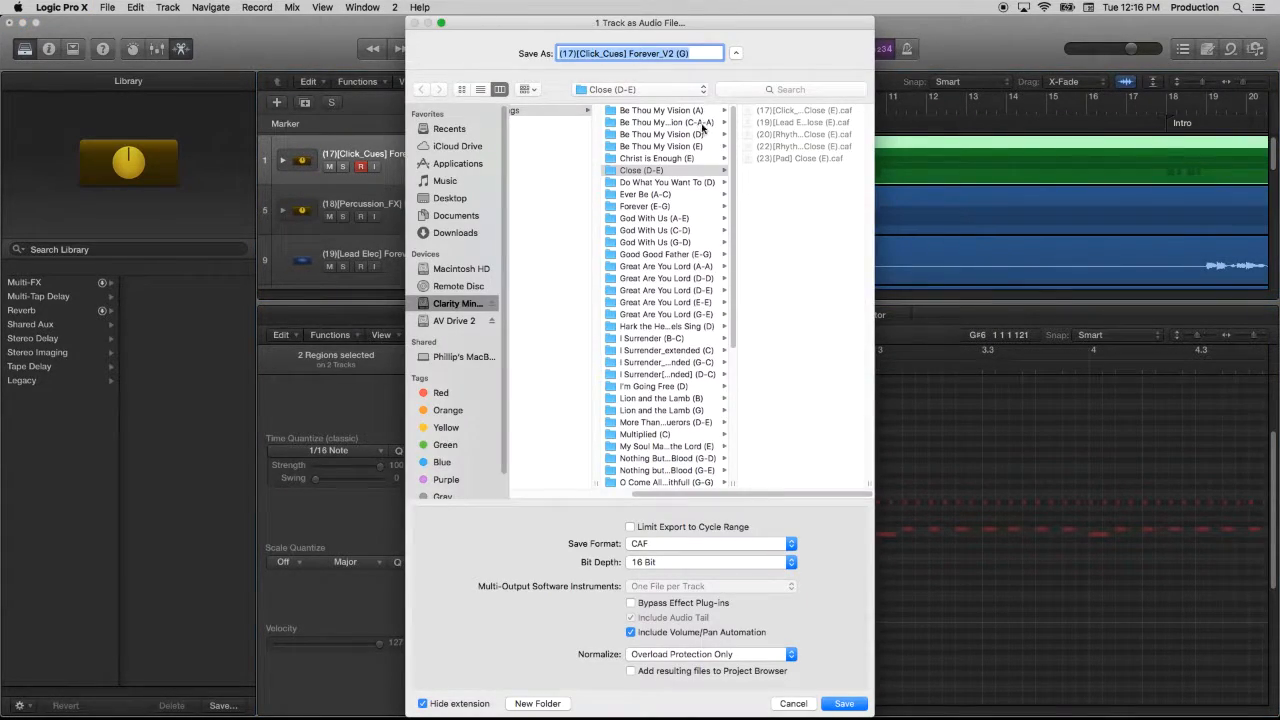
{"action": "left_click", "coordinate": [466, 303]}
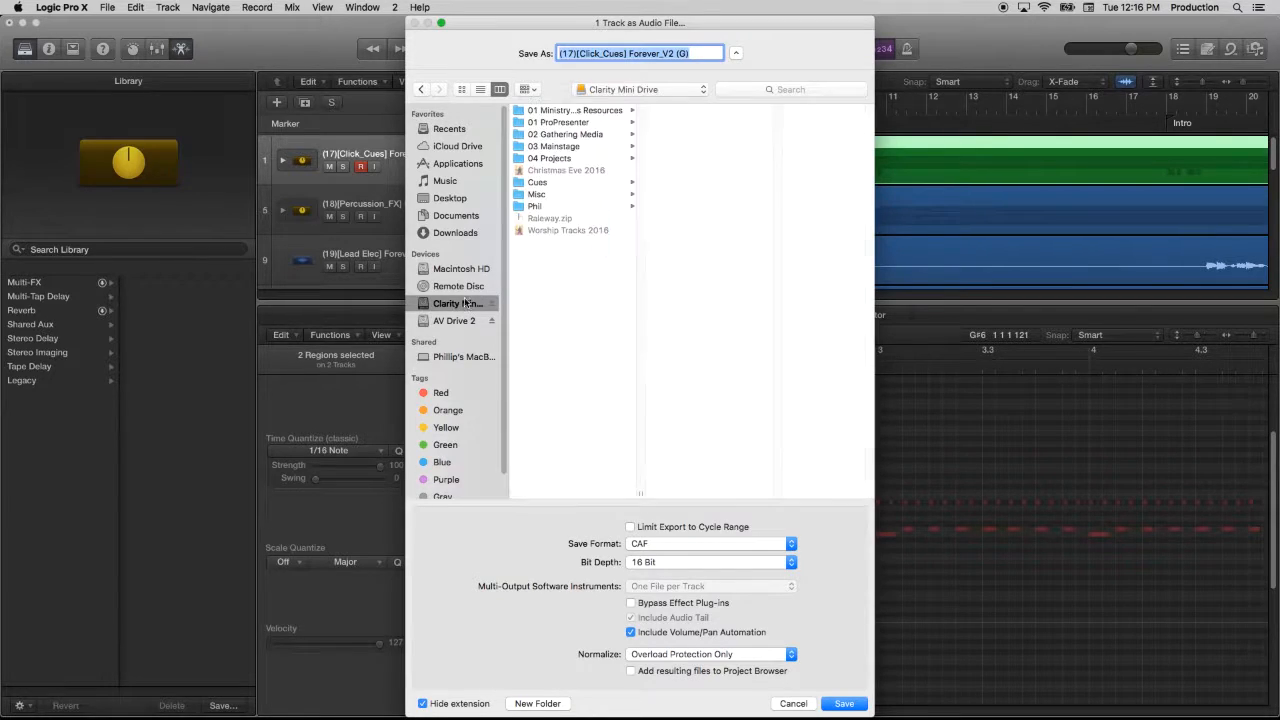
{"action": "left_click", "coordinate": [575, 147]}
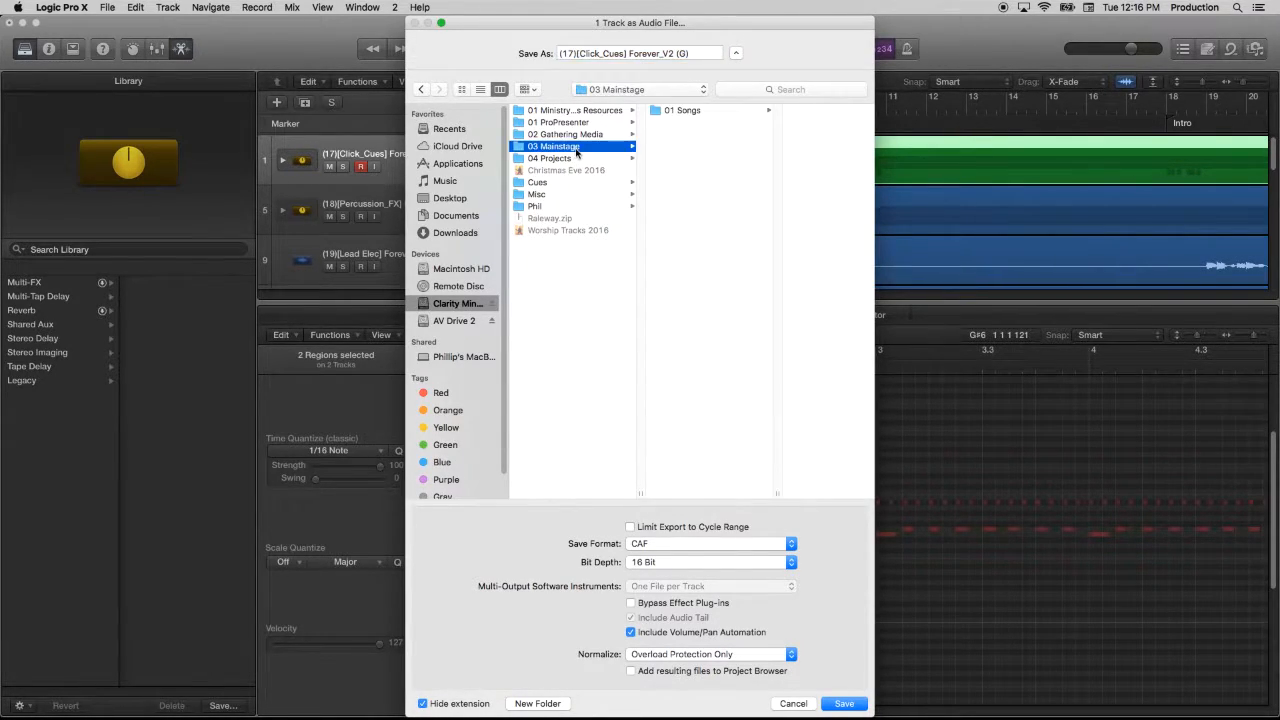
{"action": "left_click", "coordinate": [679, 111]}
{"action": "left_click", "coordinate": [776, 207]}
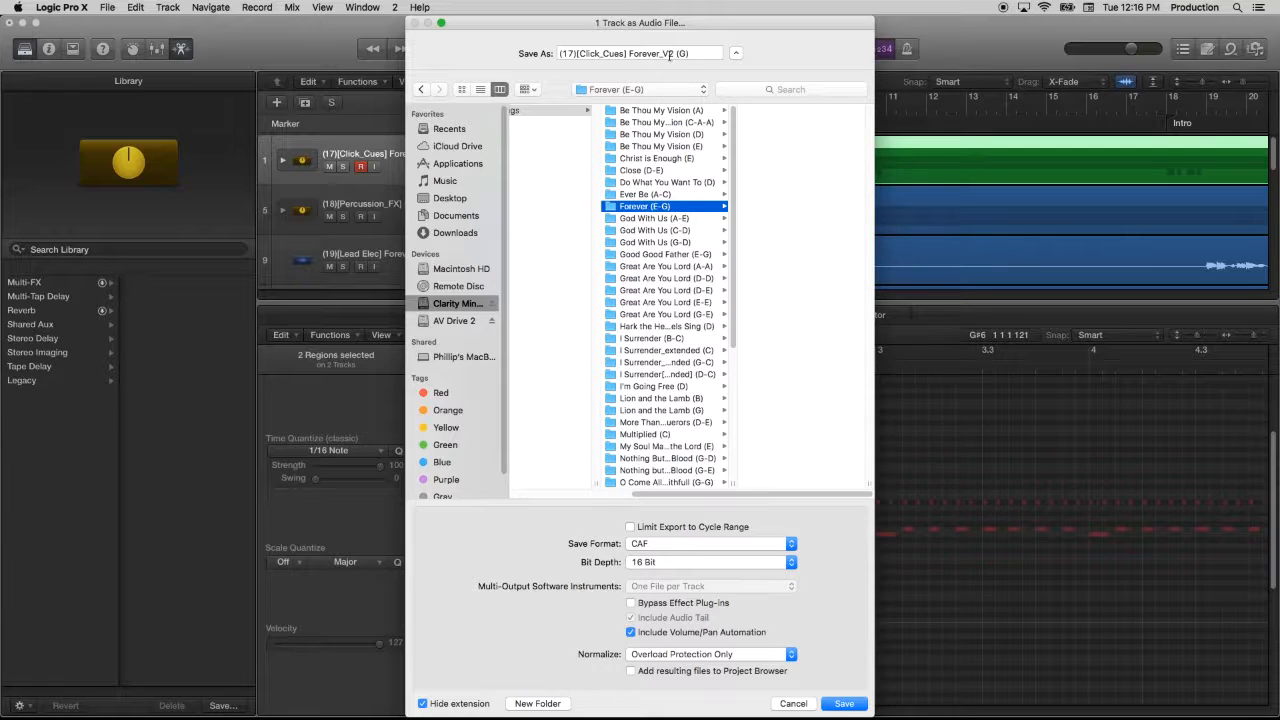
{"action": "left_click", "coordinate": [845, 704]}
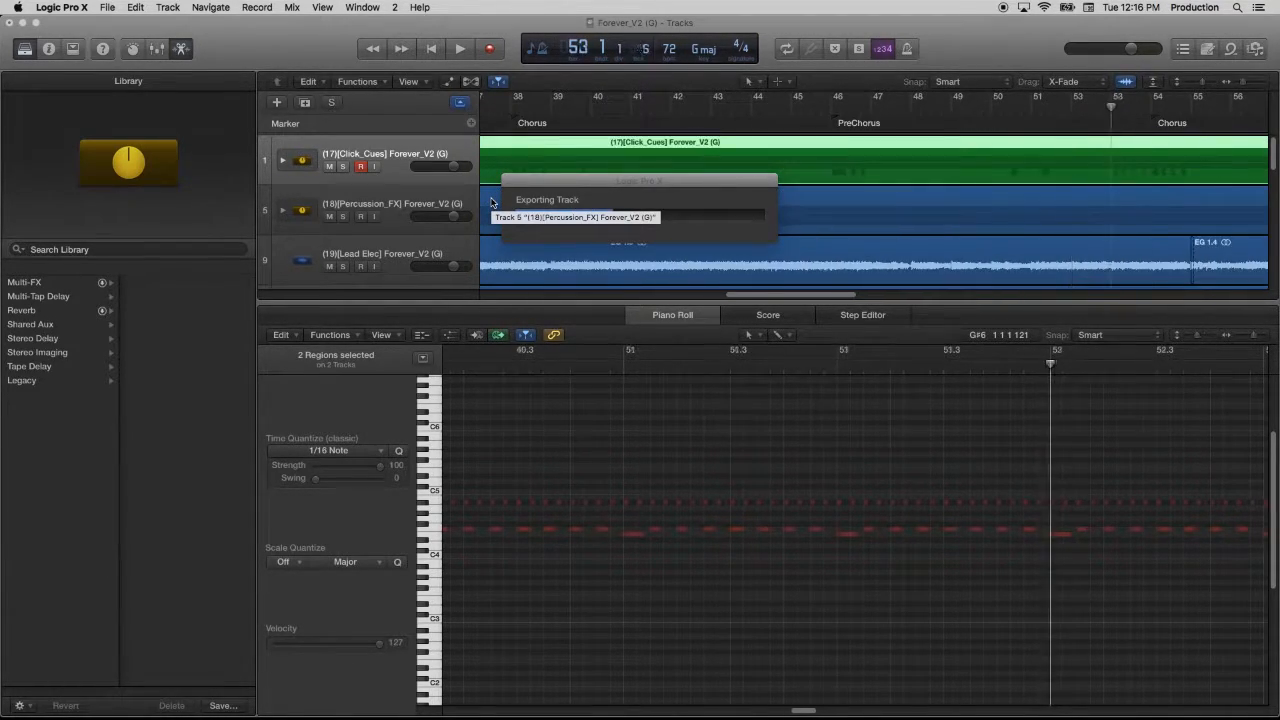
Step: Export the (18)[Percussion_FX], (19)[Lead Elec] and (20)[Rhythm Elec] tracks as audio files into the Forever (E-G) folder
{"action": "left_click", "coordinate": [394, 207]}
{"action": "key", "text": "super+e"}
{"action": "key", "text": "Return"}
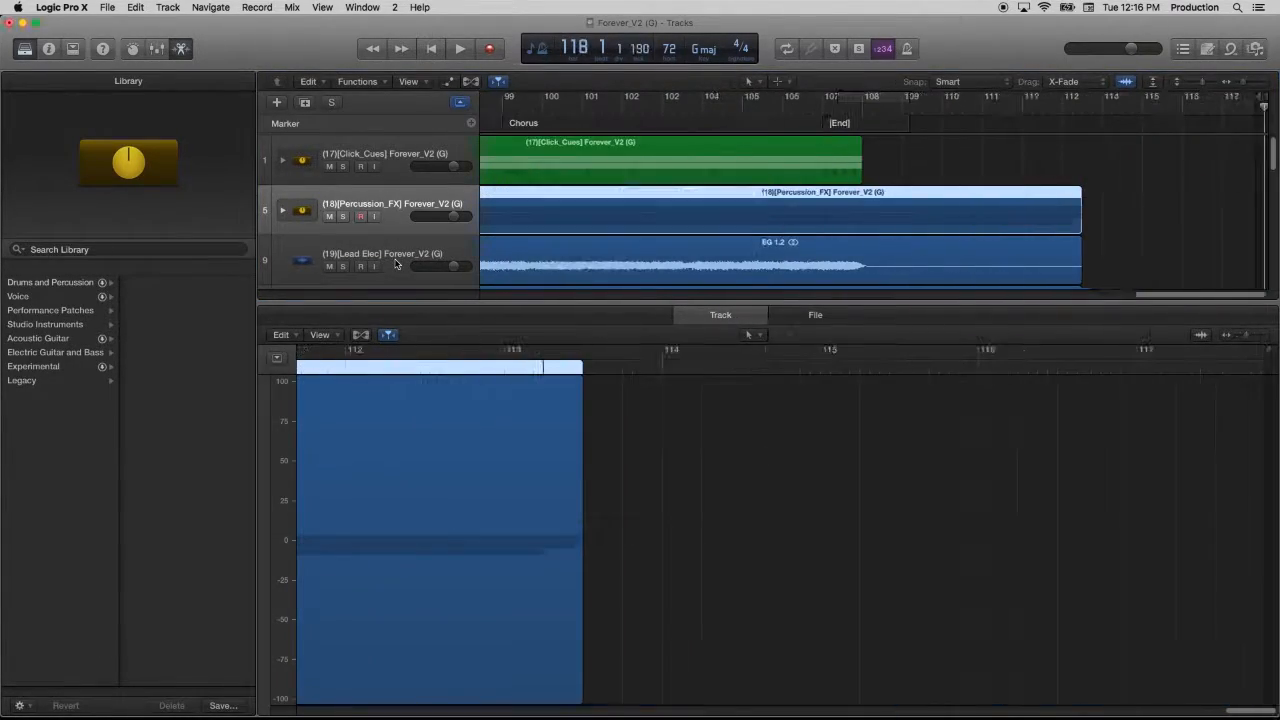
{"action": "left_click", "coordinate": [394, 256]}
{"action": "key", "text": "super+e"}
{"action": "key", "text": "Return"}
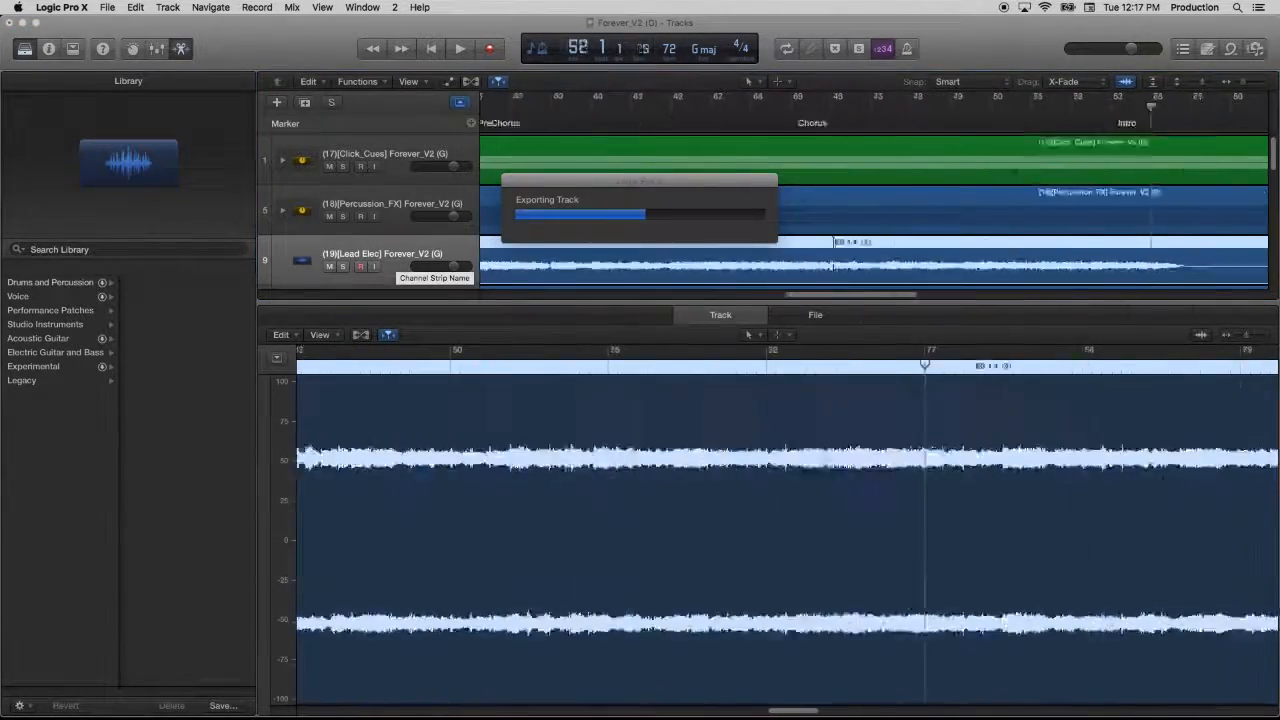
{"action": "left_click", "coordinate": [380, 305]}
{"action": "key", "text": "super+e"}
{"action": "key", "text": "Return"}
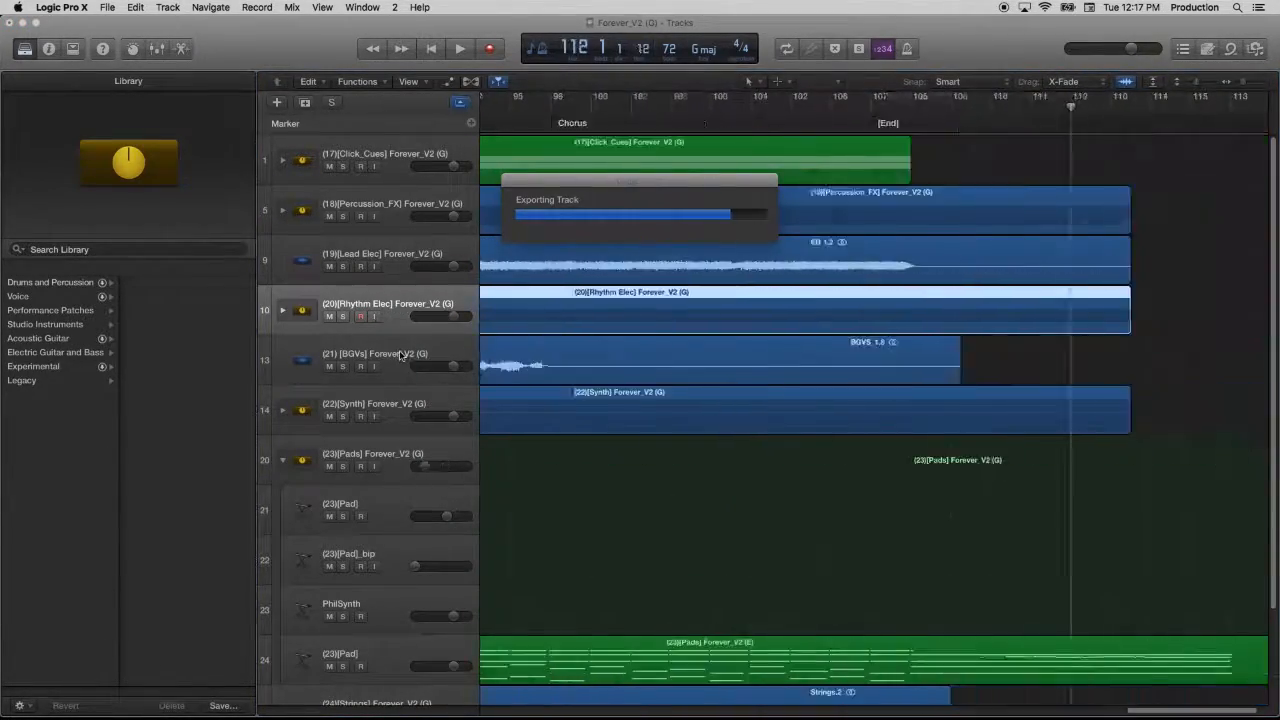
Step: Export the (21)[BGVs], (22)[Synth] and (23)[Pads] tracks as audio files into the Forever (E-G) folder
{"action": "left_click", "coordinate": [380, 355]}
{"action": "key", "text": "super+e"}
{"action": "key", "text": "Return"}
{"action": "left_click", "coordinate": [402, 413]}
{"action": "key", "text": "super+e"}
{"action": "key", "text": "Return"}
{"action": "left_click", "coordinate": [397, 462]}
{"action": "key", "text": "super+e"}
{"action": "key", "text": "Return"}
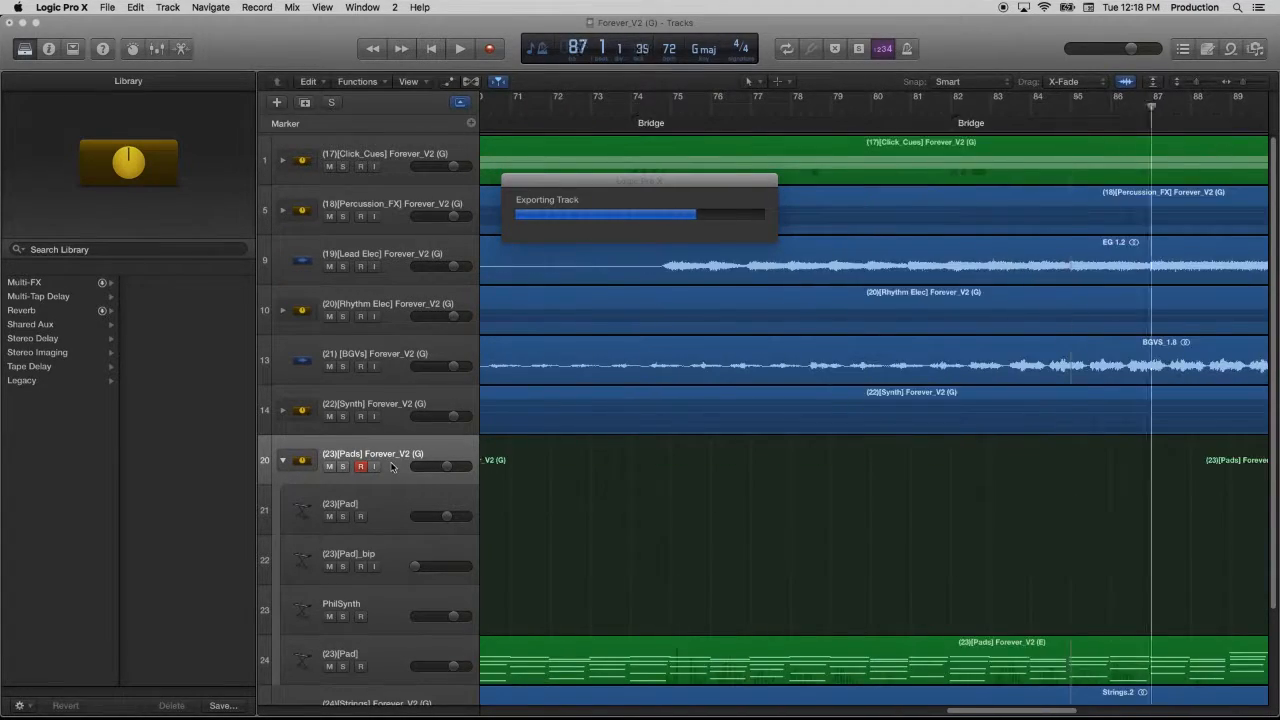
Step: Collapse the pads stack, export the (24)[Strings] track into the Forever (E-G) folder, and expand the Sum 4 stack
{"action": "left_click", "coordinate": [283, 461]}
{"action": "left_click", "coordinate": [321, 502]}
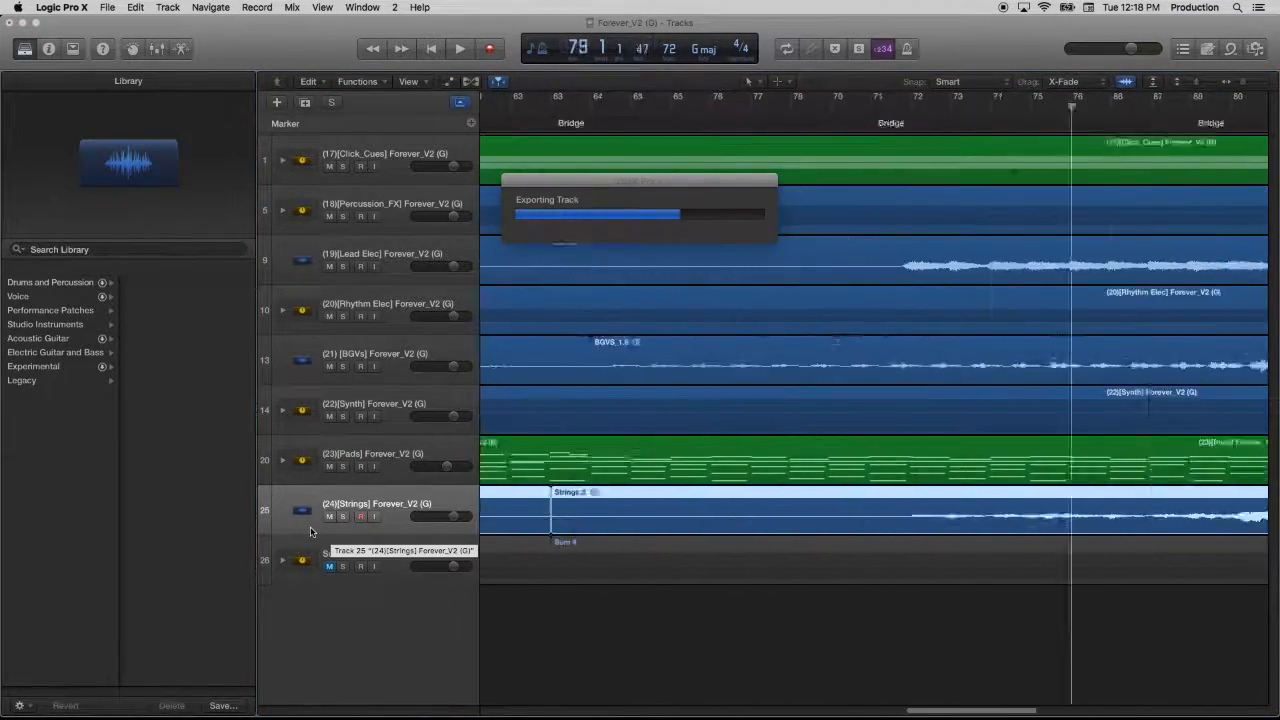
{"action": "left_click", "coordinate": [283, 561]}
Step: Switch to MainStage, select the Forever patch, bring up Finder's Forever (E-G) folder, and close the other Finder window
{"action": "key", "text": "super+Tab"}
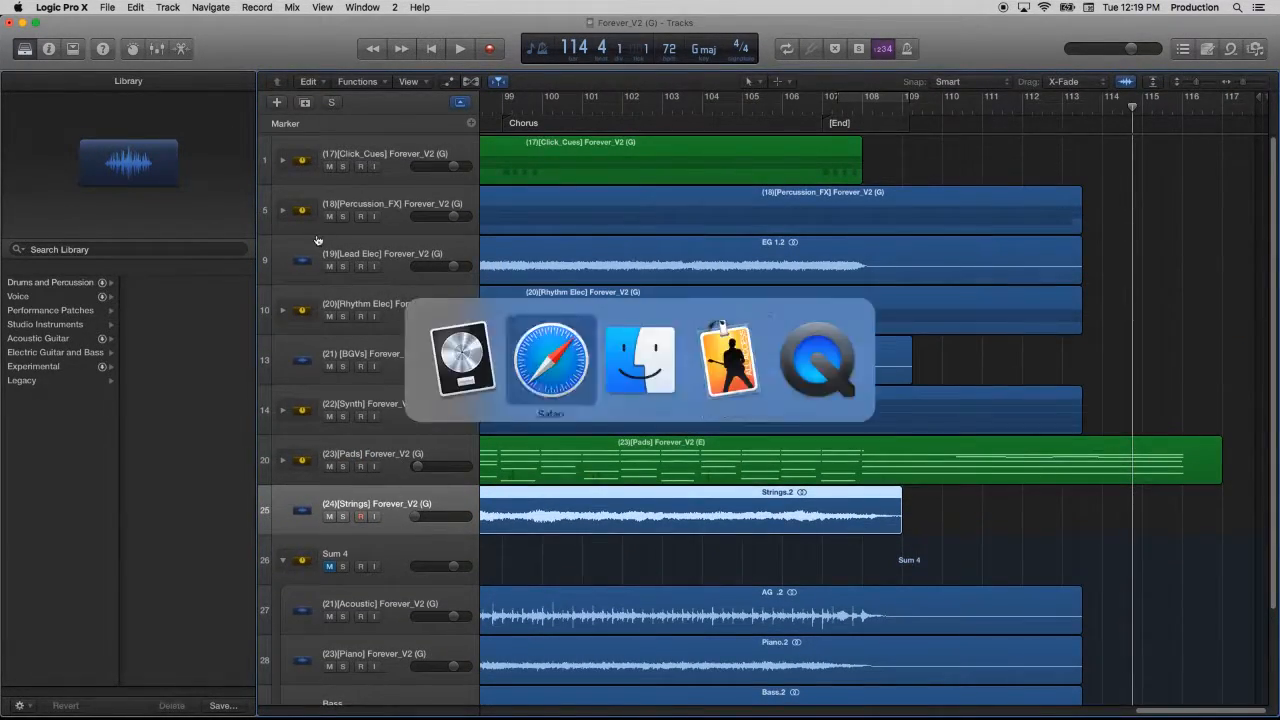
{"action": "left_click", "coordinate": [248, 228]}
{"action": "left_click", "coordinate": [245, 250]}
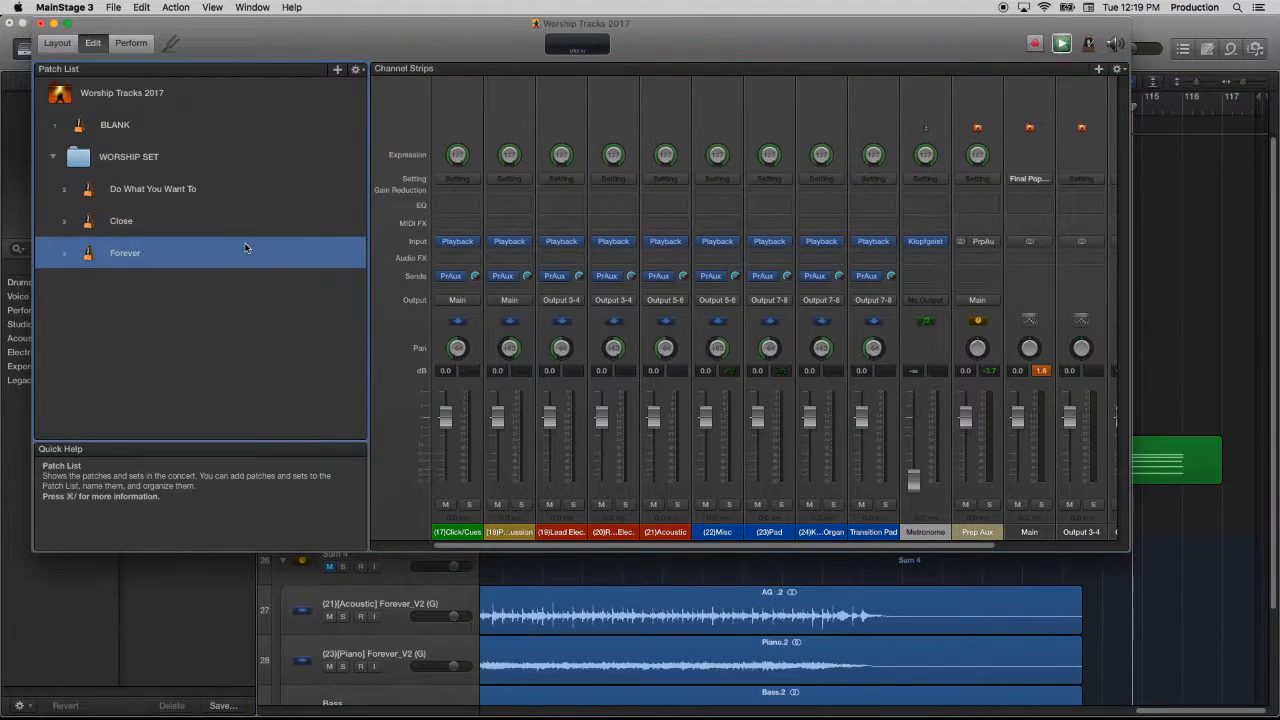
{"action": "left_click", "coordinate": [430, 688]}
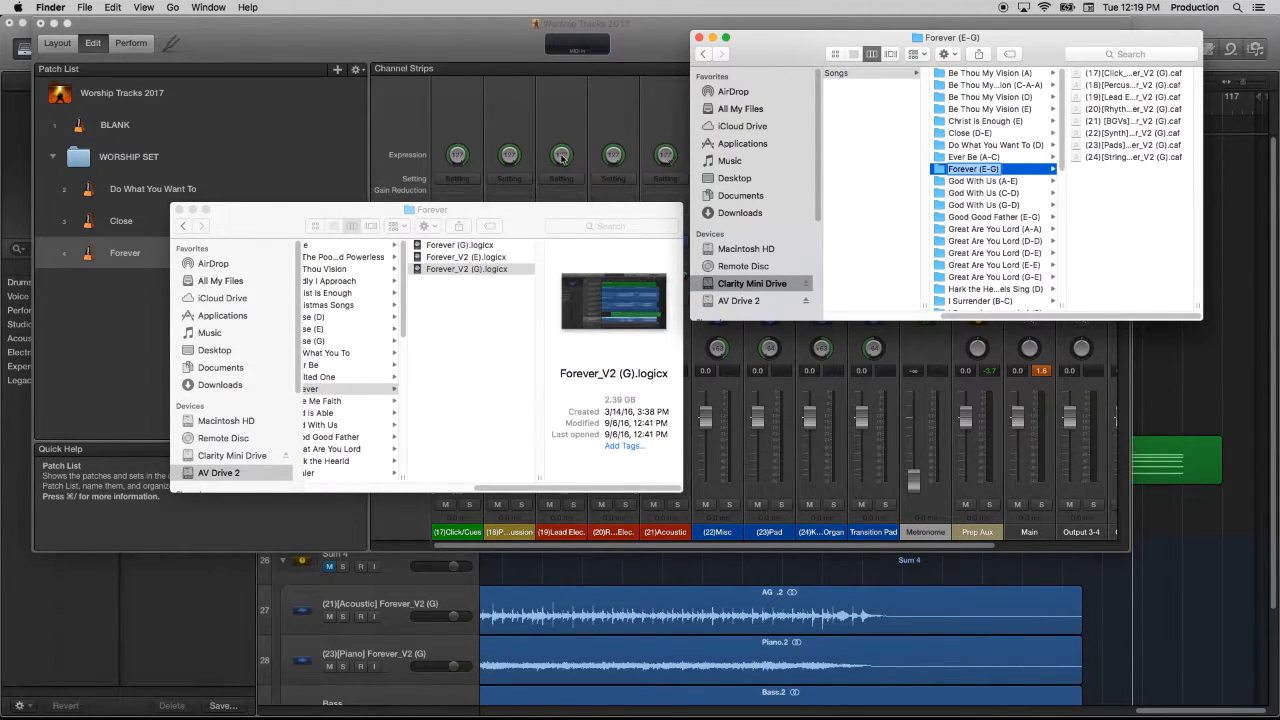
{"action": "left_click", "coordinate": [180, 212]}
Step: Load the exported click, percussion, lead electric, rhythm electric and BGVs files into the Playback inputs of channel strips (17) through (21)
{"action": "left_click_drag", "start_coordinate": [1100, 75], "coordinate": [487, 234]}
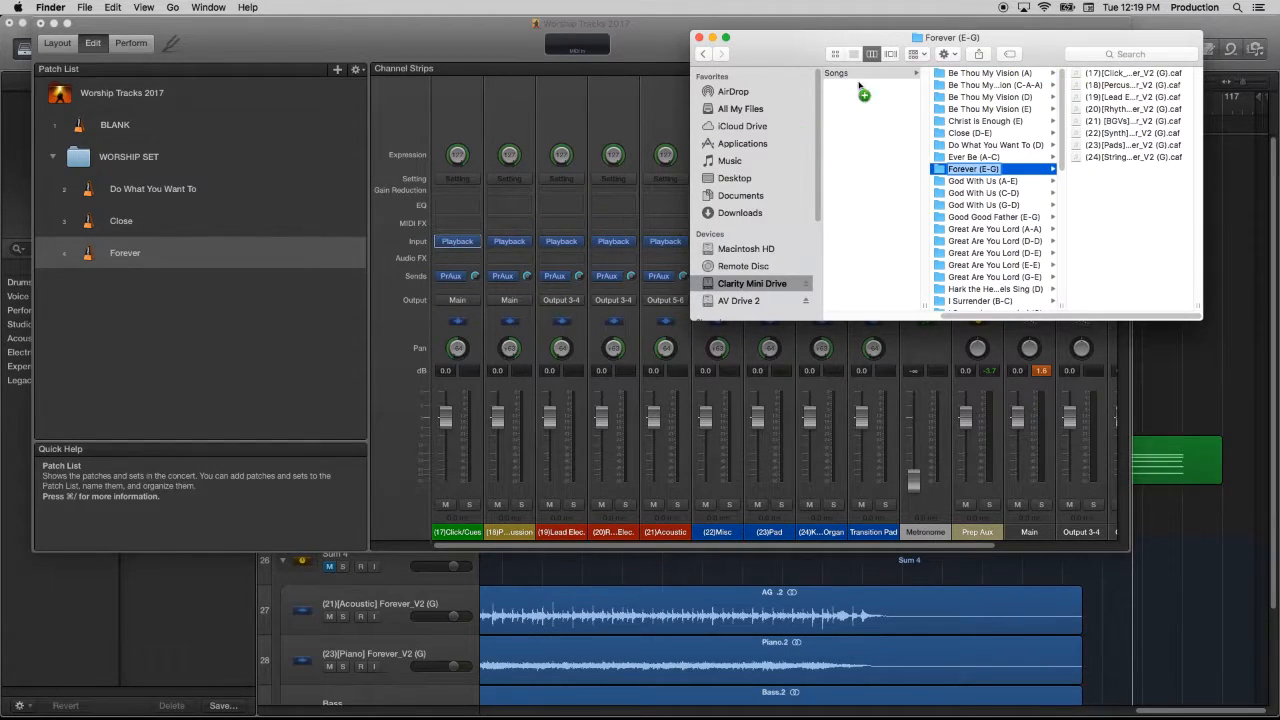
{"action": "mouse_move", "coordinate": [1110, 85]}
{"action": "left_mouse_down"}
{"action": "mouse_move", "coordinate": [829, 151]}
{"action": "mouse_move", "coordinate": [480, 271]}
{"action": "mouse_move", "coordinate": [508, 248]}
{"action": "mouse_move", "coordinate": [1014, 190]}
{"action": "mouse_move", "coordinate": [1111, 99]}
{"action": "left_mouse_up"}
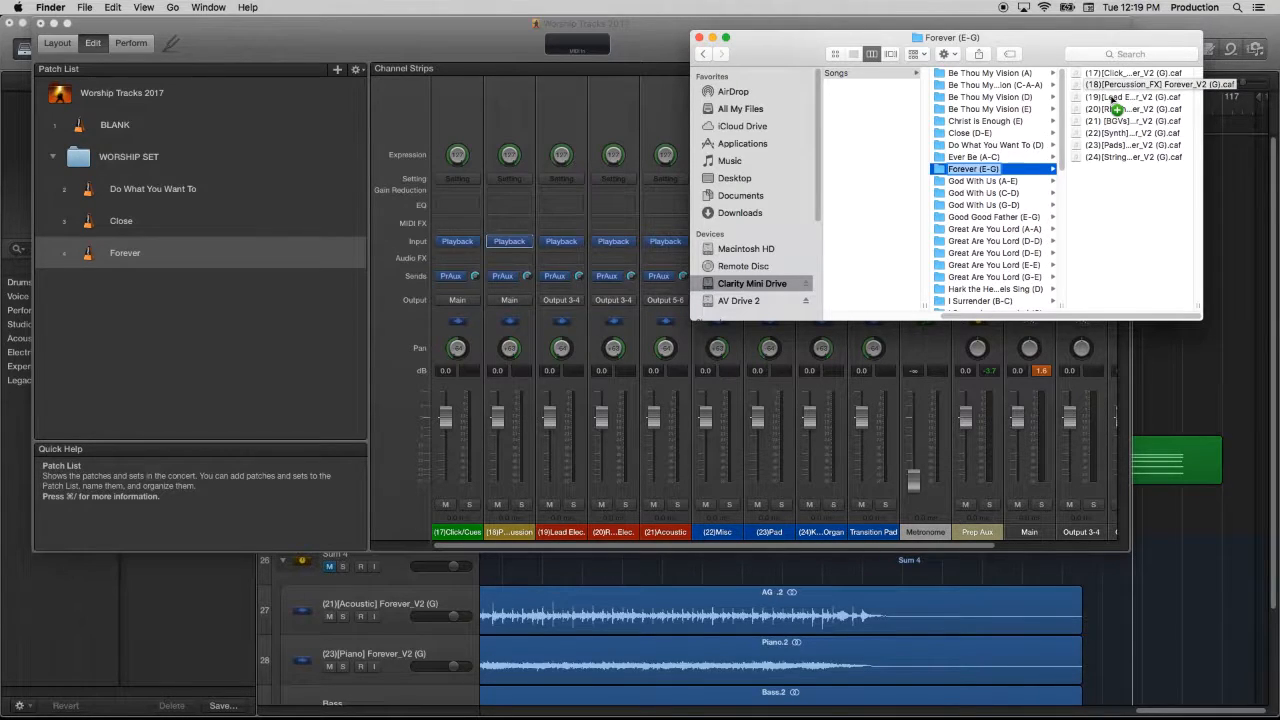
{"action": "left_click_drag", "start_coordinate": [1116, 108], "coordinate": [566, 252]}
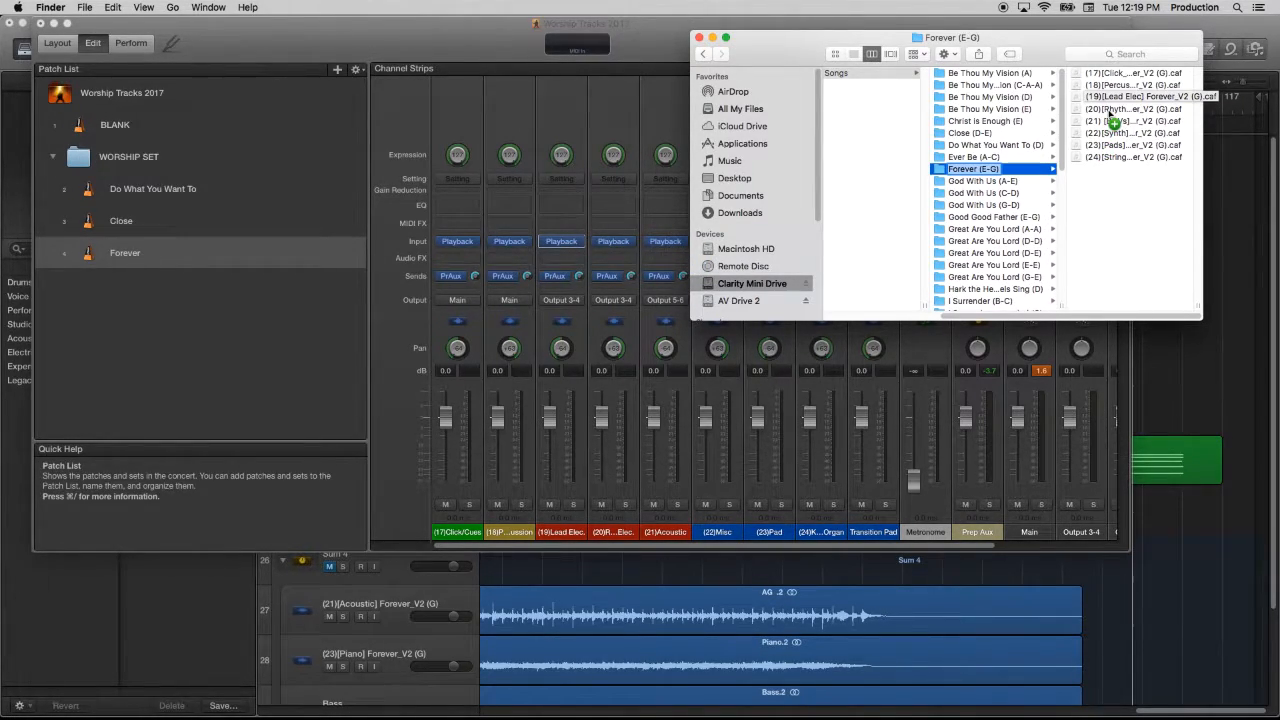
{"action": "left_click_drag", "start_coordinate": [1100, 108], "coordinate": [614, 243]}
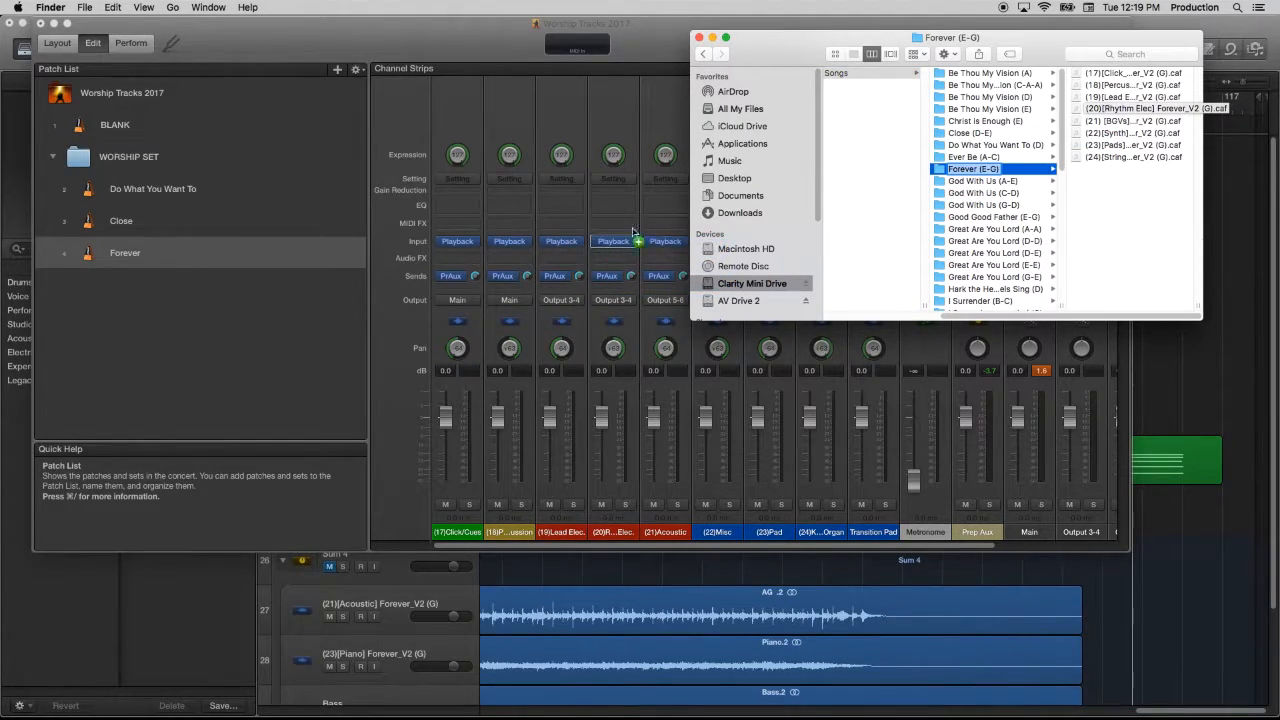
{"action": "left_click_drag", "start_coordinate": [1110, 140], "coordinate": [1115, 122]}
{"action": "left_click_drag", "start_coordinate": [1117, 122], "coordinate": [665, 244]}
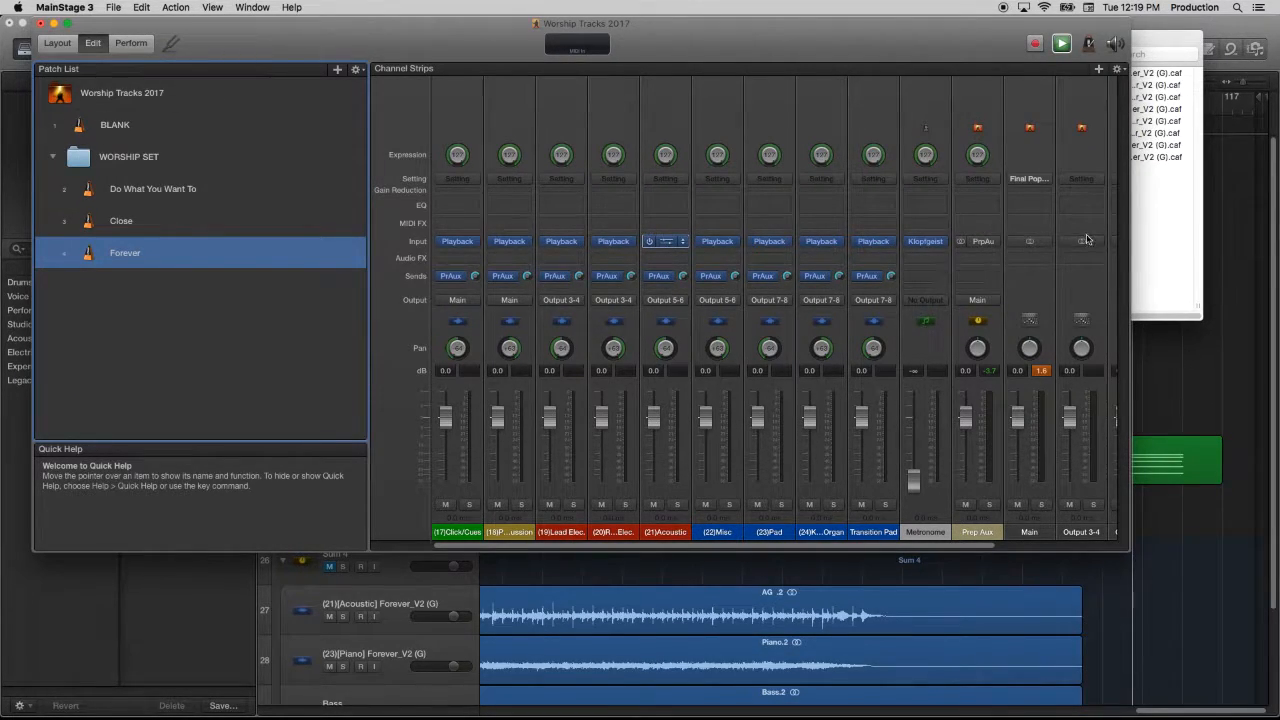
Step: Load the synth, pads and strings files into the Playback inputs of the (22)Misc, (23)Pad and (24) organ channel strips
{"action": "left_click", "coordinate": [1183, 237]}
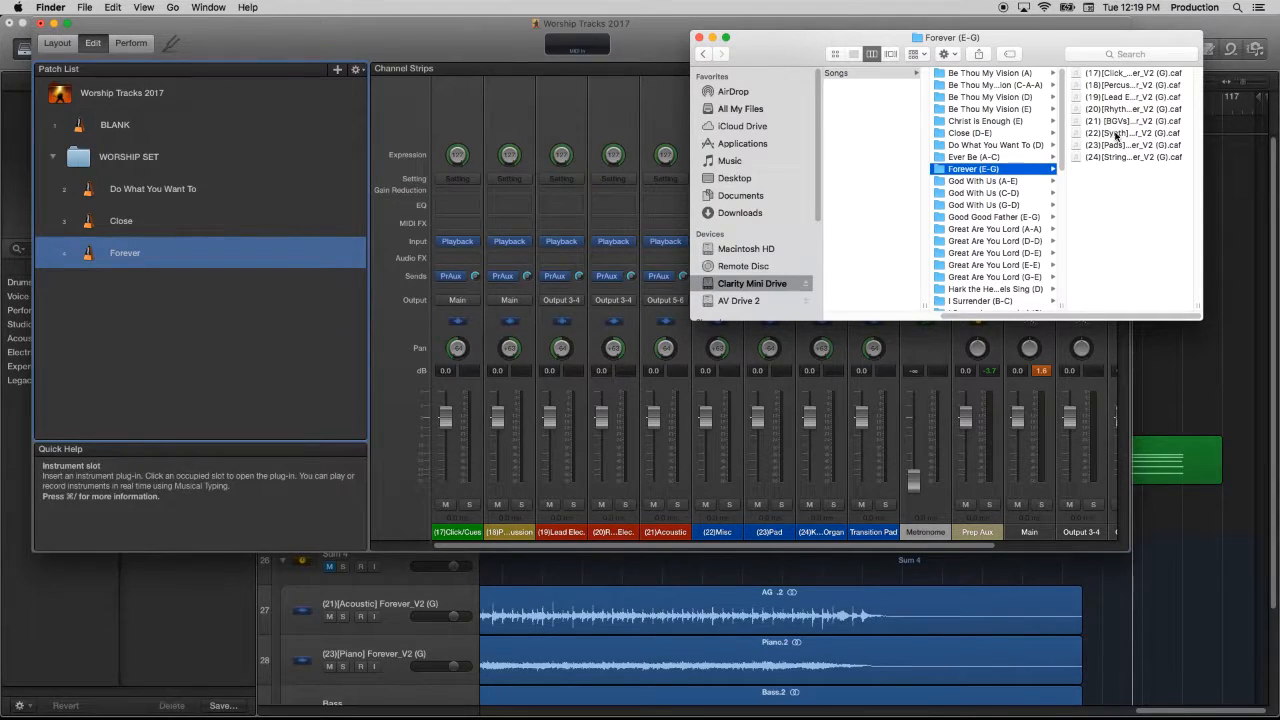
{"action": "left_click_drag", "start_coordinate": [1120, 137], "coordinate": [766, 508]}
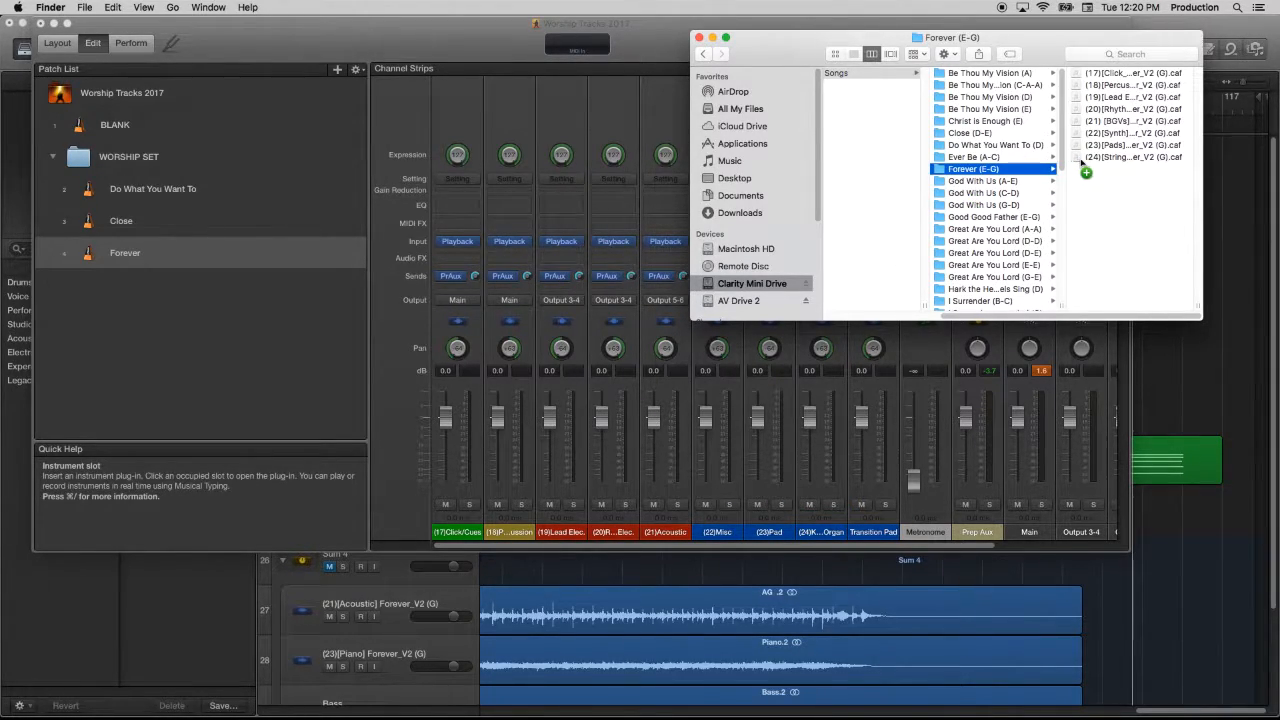
{"action": "left_click_drag", "start_coordinate": [1105, 157], "coordinate": [845, 534]}
Step: Step through the worship set's patches to Forever and audition its newly loaded tracks
{"action": "left_click", "coordinate": [247, 206]}
{"action": "left_click", "coordinate": [259, 230]}
{"action": "left_click", "coordinate": [260, 249]}
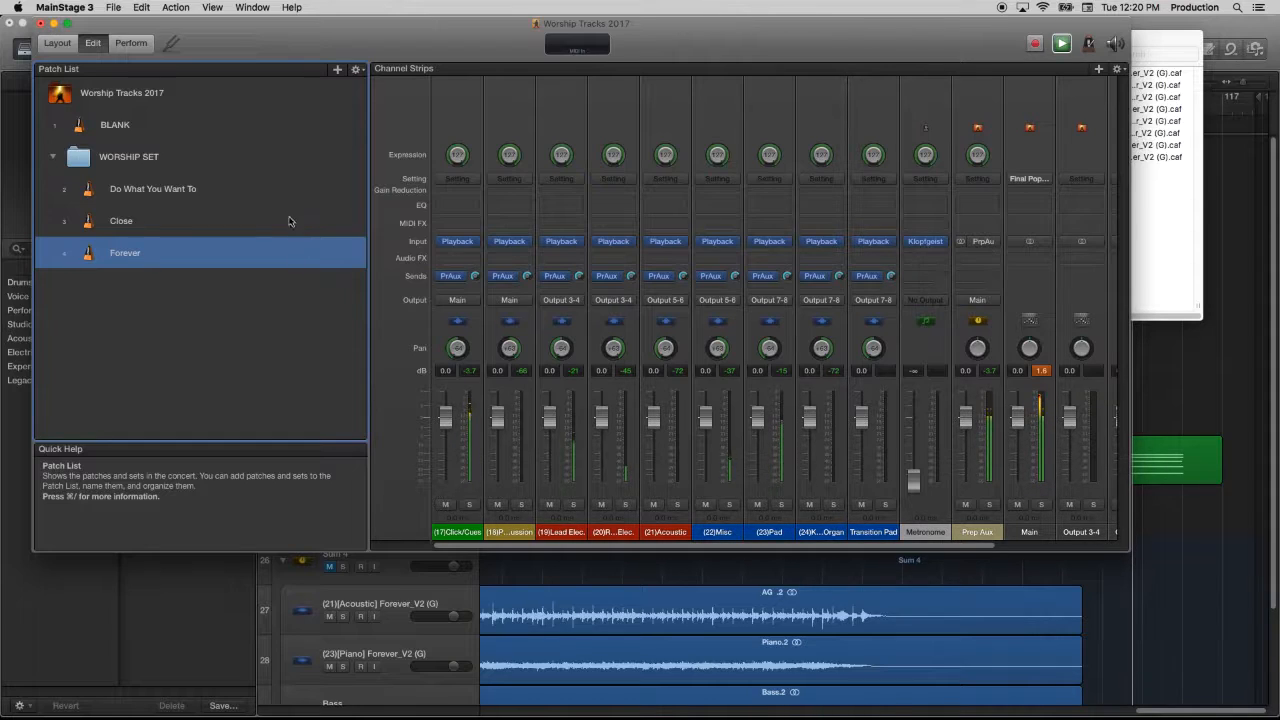
Step: Test the song transition in Perform mode by playing Close from its End marker and advancing to Forever
{"action": "left_click", "coordinate": [288, 215]}
{"action": "left_click", "coordinate": [130, 43]}
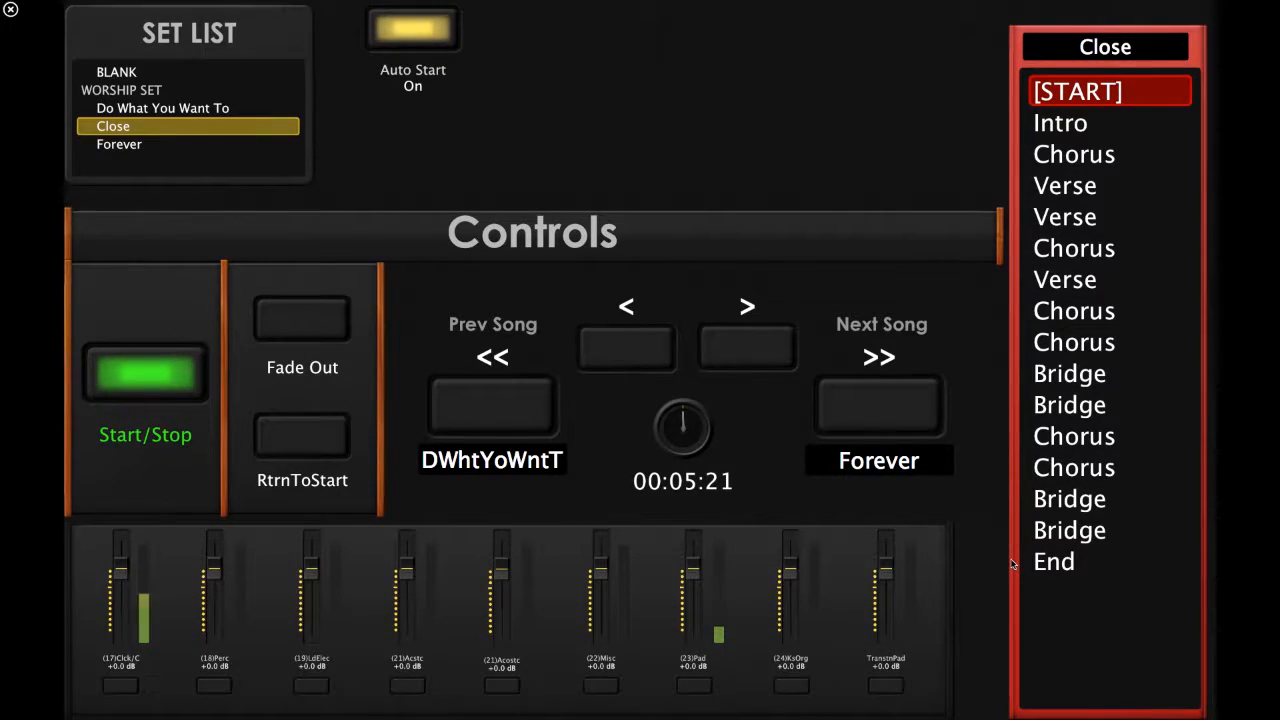
{"action": "left_click", "coordinate": [1068, 564]}
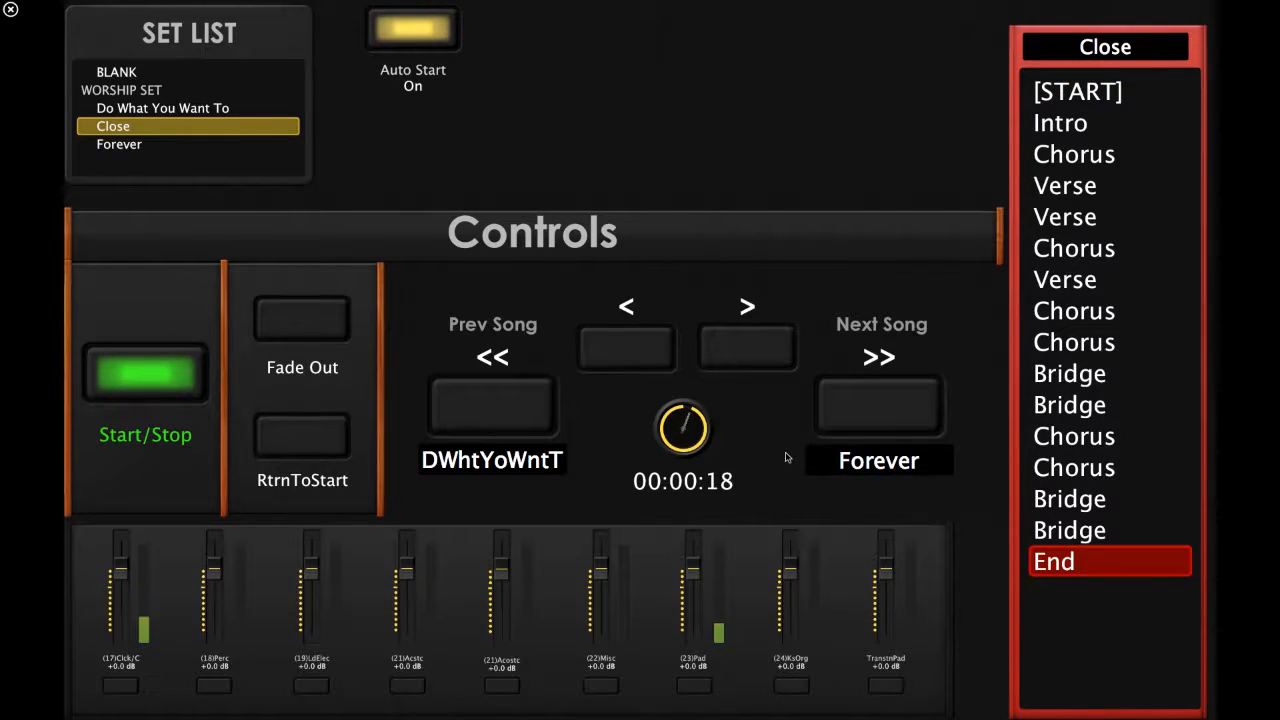
{"action": "left_click", "coordinate": [866, 418]}
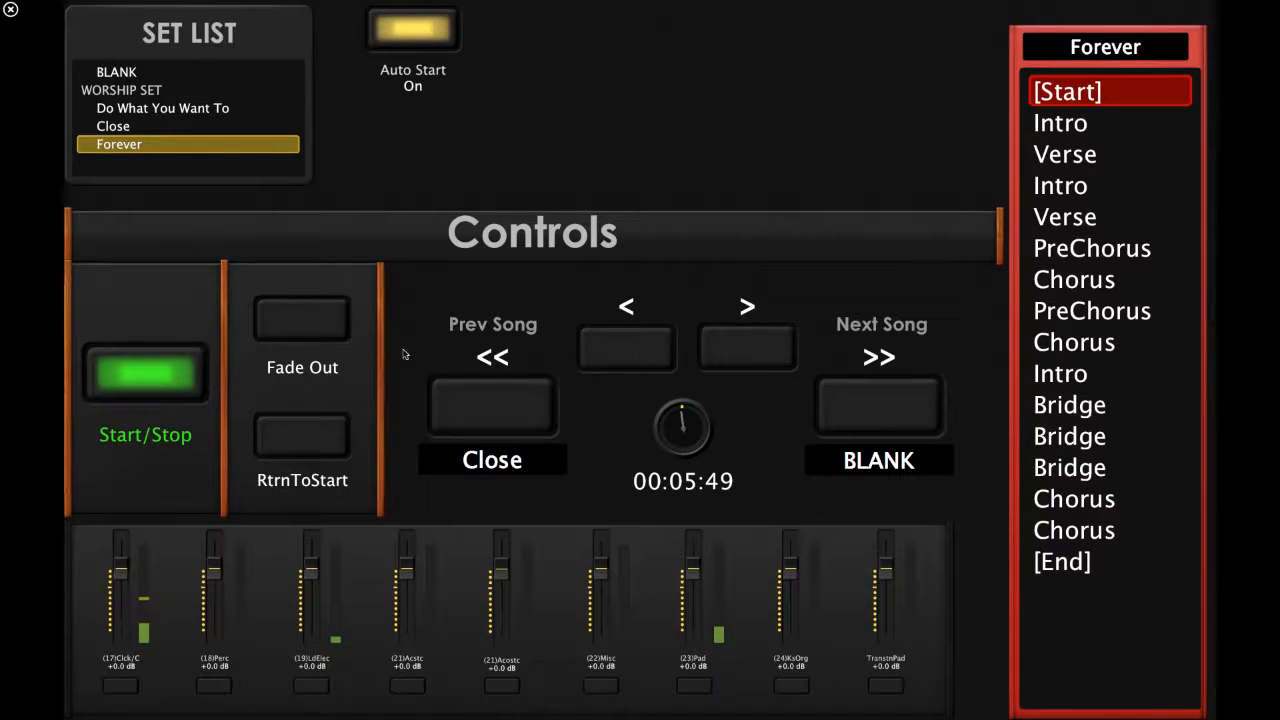
Step: Test the ending of Forever from its End marker, toggle playback and leave the full-screen Perform mode
{"action": "left_click", "coordinate": [1098, 560]}
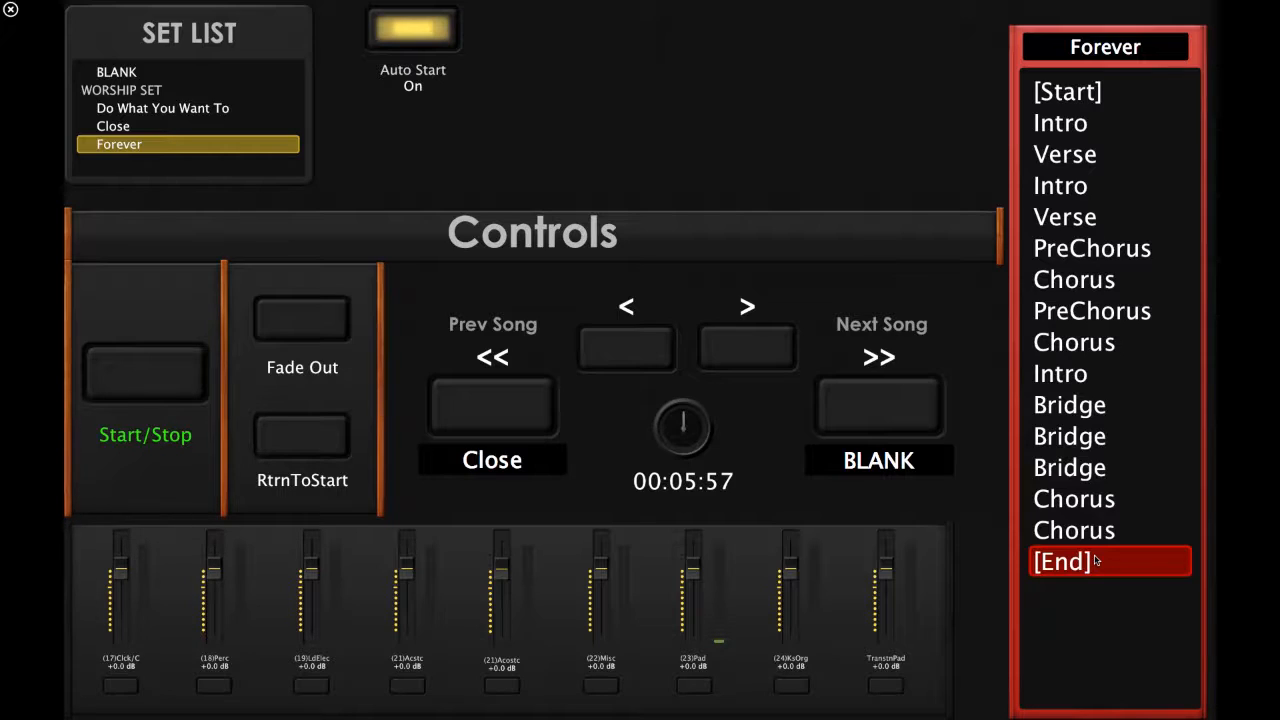
{"action": "left_click", "coordinate": [152, 389]}
{"action": "left_click", "coordinate": [11, 11]}
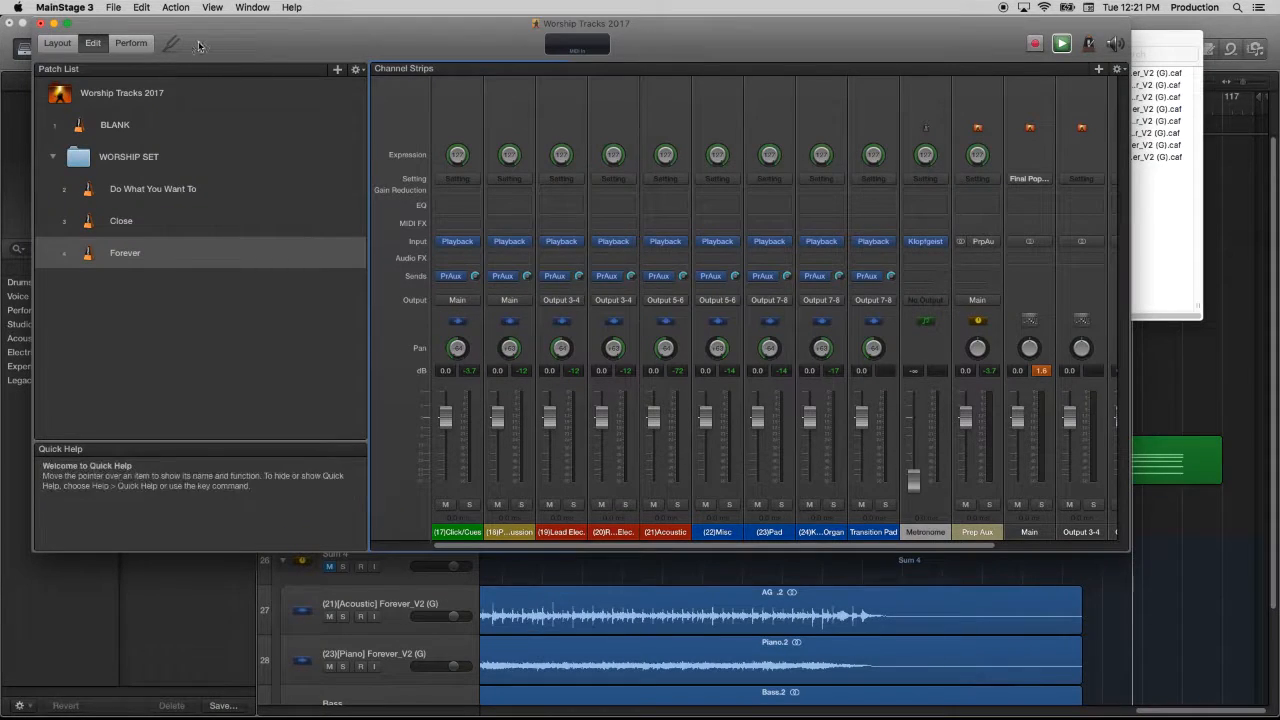
Step: Select the WORSHIP SET folder in the patch list and save the Worship Tracks 2017 concert
{"action": "left_click", "coordinate": [113, 7]}
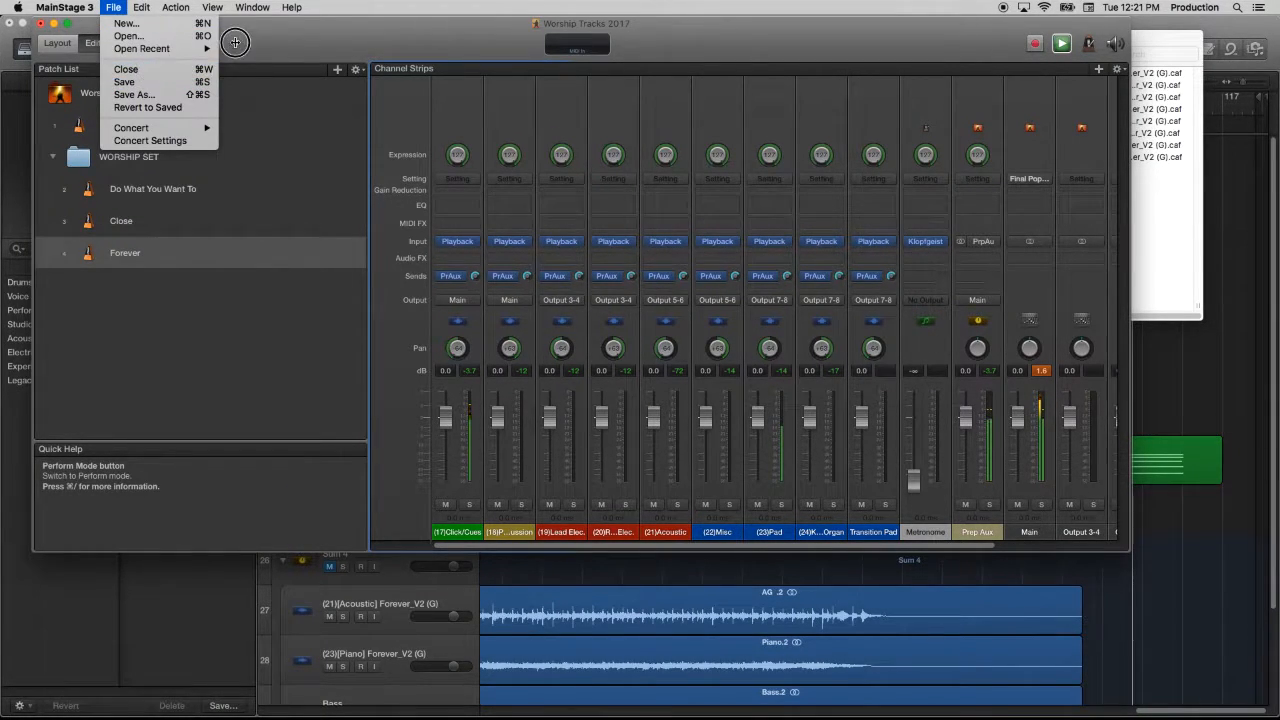
{"action": "left_click", "coordinate": [243, 47]}
{"action": "left_click", "coordinate": [184, 155]}
{"action": "left_click", "coordinate": [113, 5]}
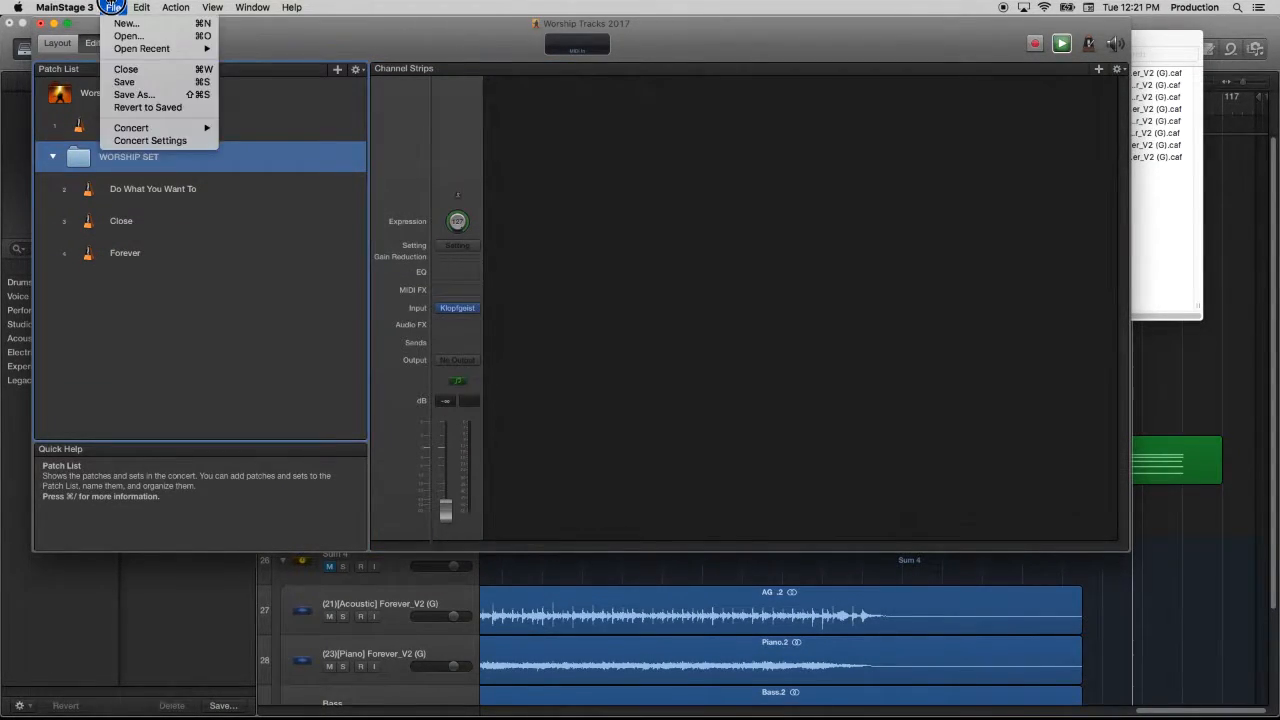
{"action": "left_click", "coordinate": [127, 82]}
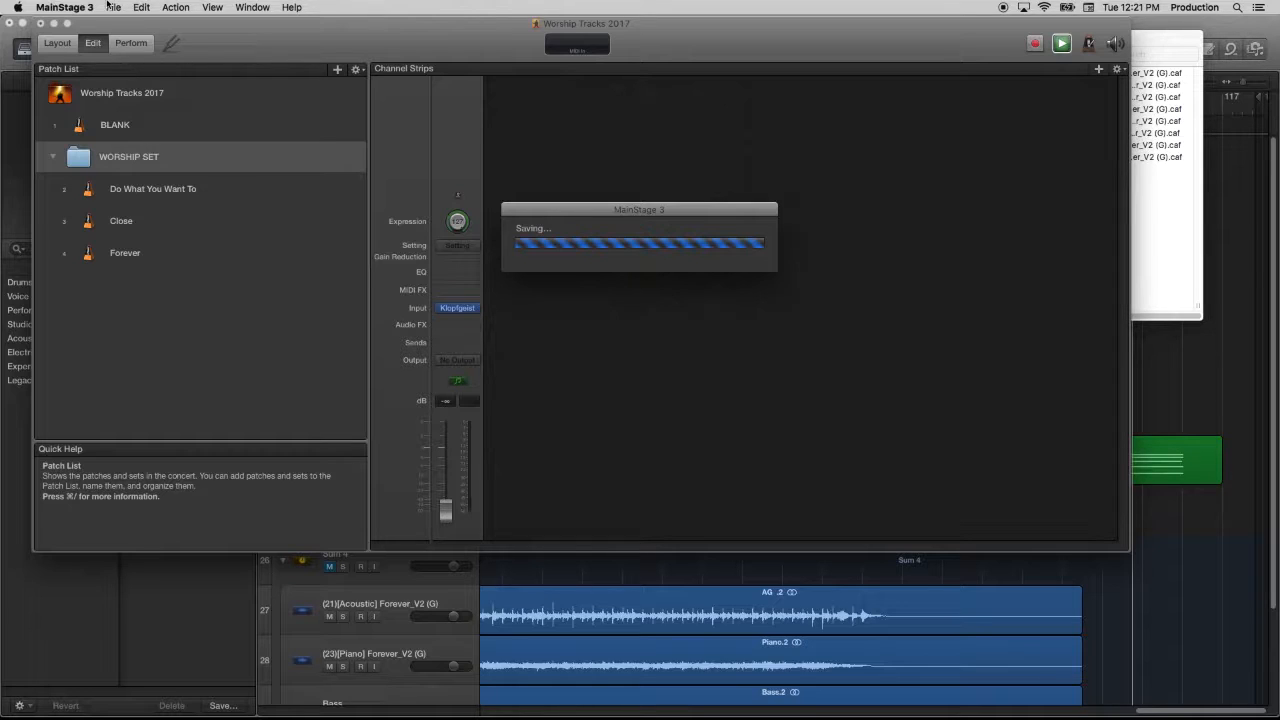
Step: Consolidate the concert's assets, copying Sampler instruments, Ultrabeat samples, impulse responses, Playback samples, Alchemy samples and Apple Sound Library content
{"action": "left_click", "coordinate": [118, 7]}
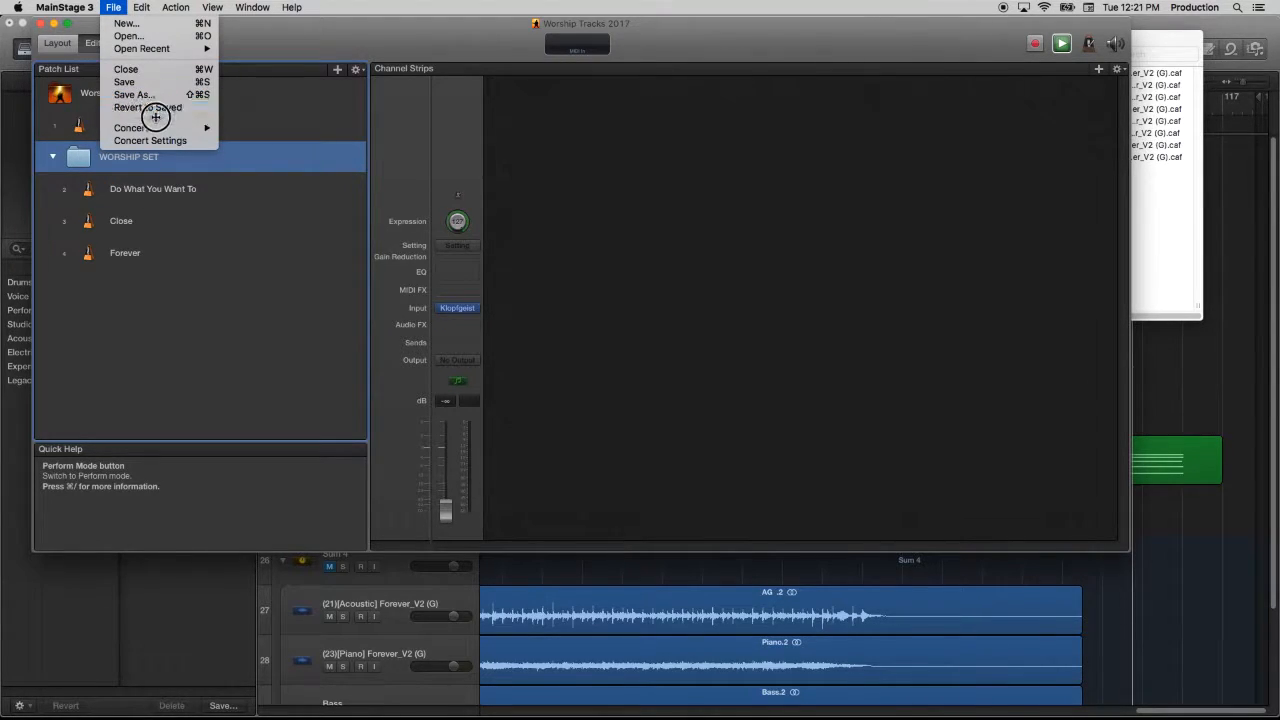
{"action": "mouse_move", "coordinate": [208, 126]}
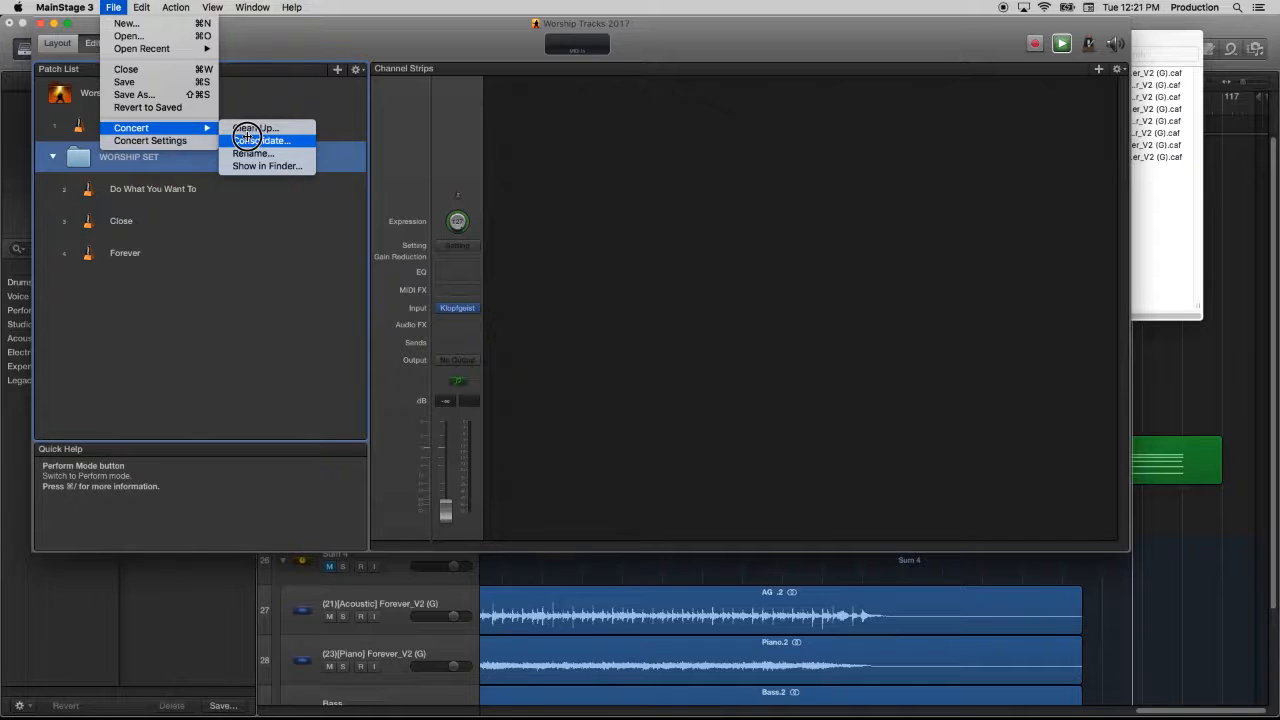
{"action": "left_click", "coordinate": [247, 138]}
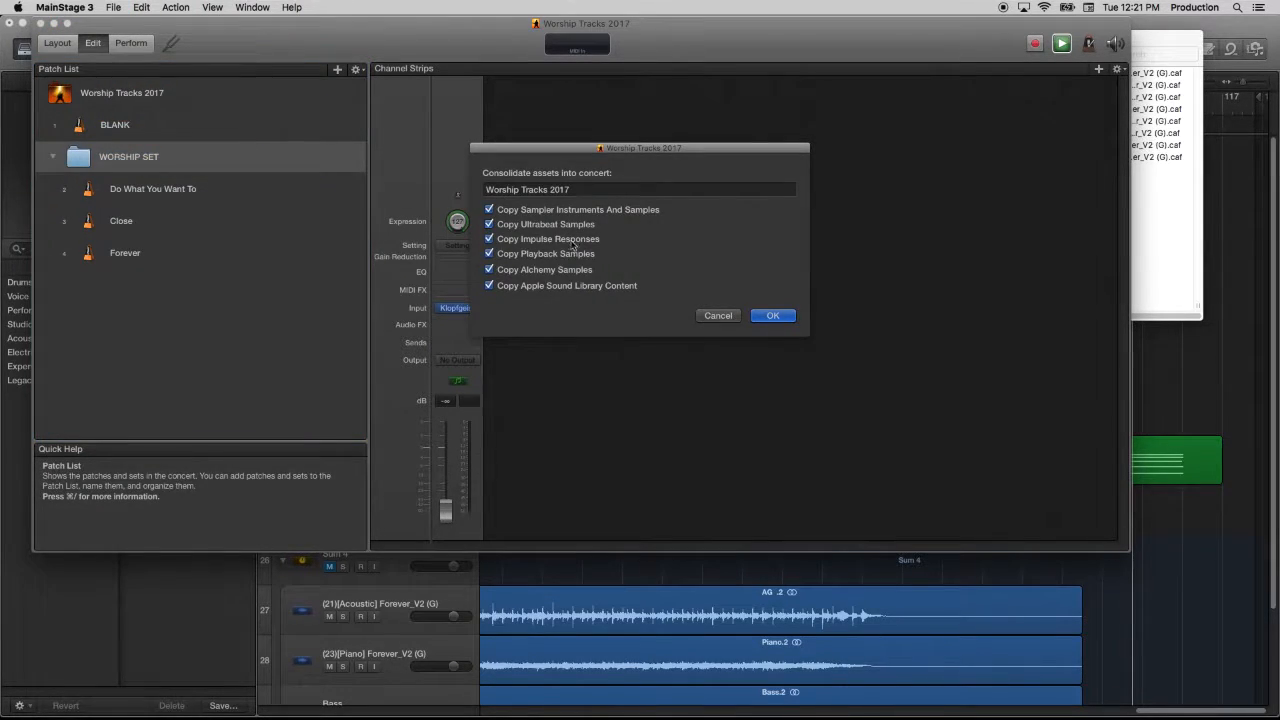
{"action": "left_click", "coordinate": [772, 315]}
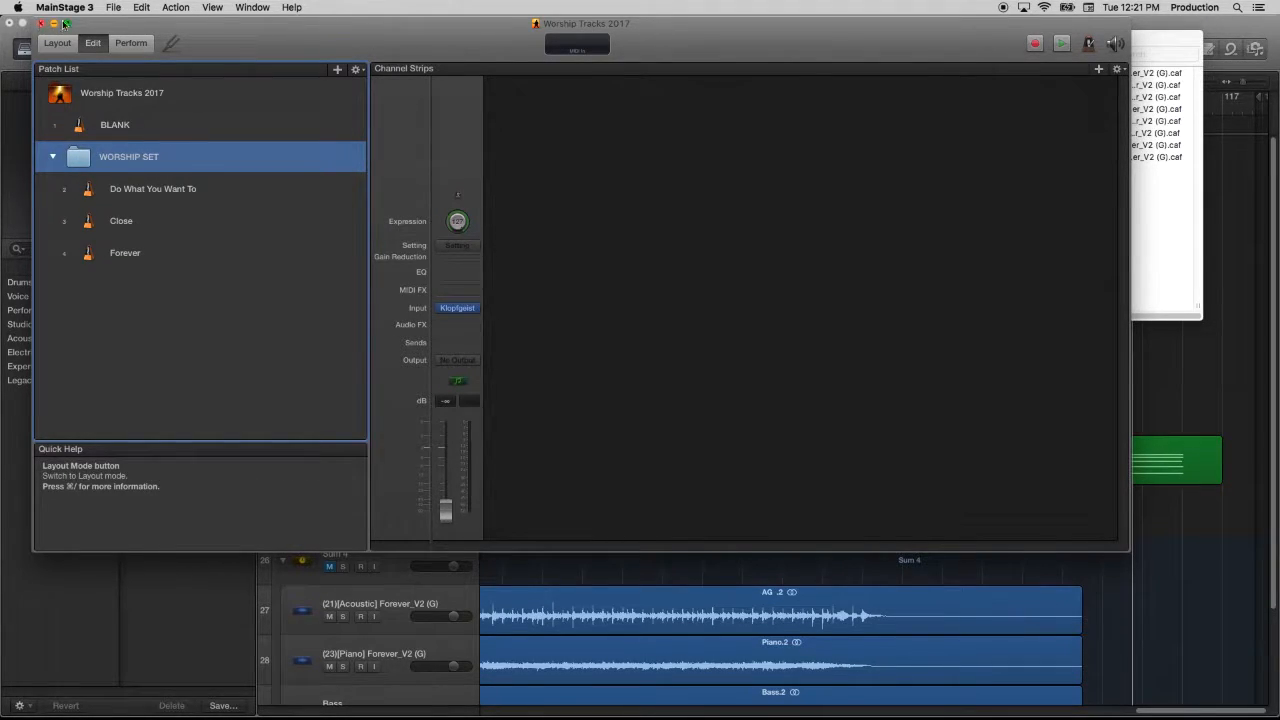
Step: Save the consolidated Worship Tracks 2017 concert and close it
{"action": "left_click", "coordinate": [113, 7]}
{"action": "left_click", "coordinate": [135, 86]}
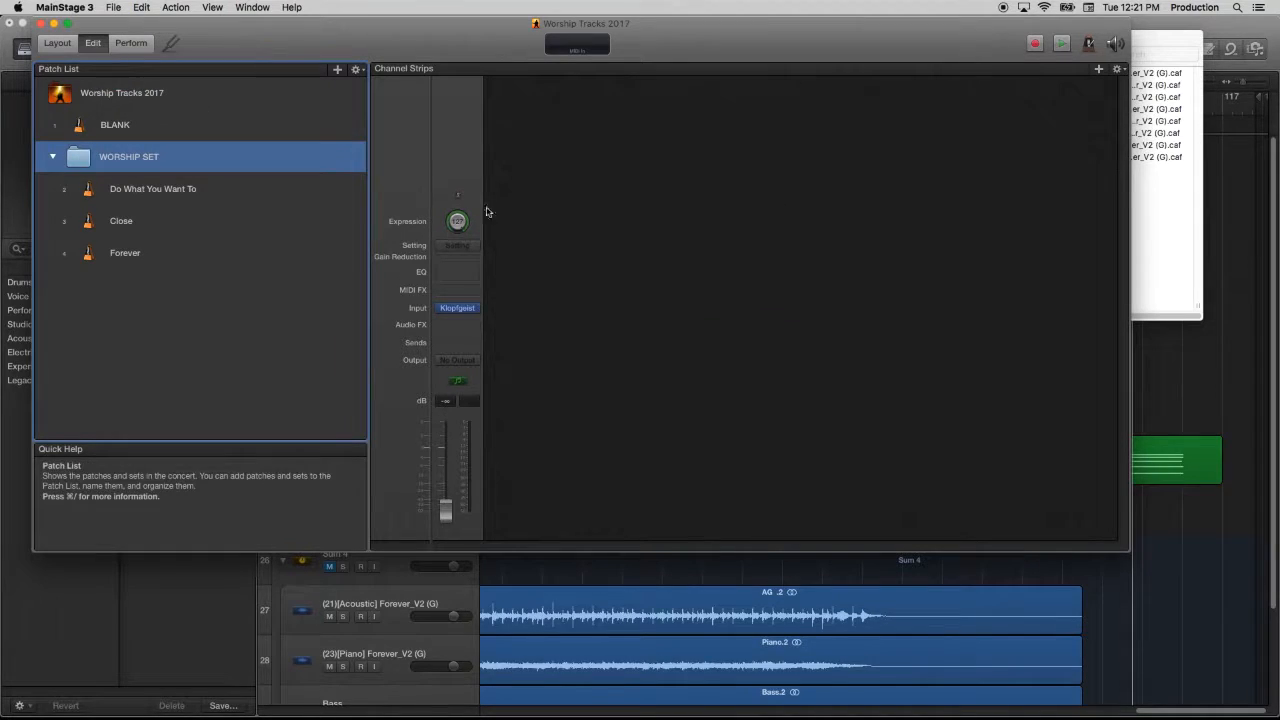
{"action": "left_click", "coordinate": [40, 23]}
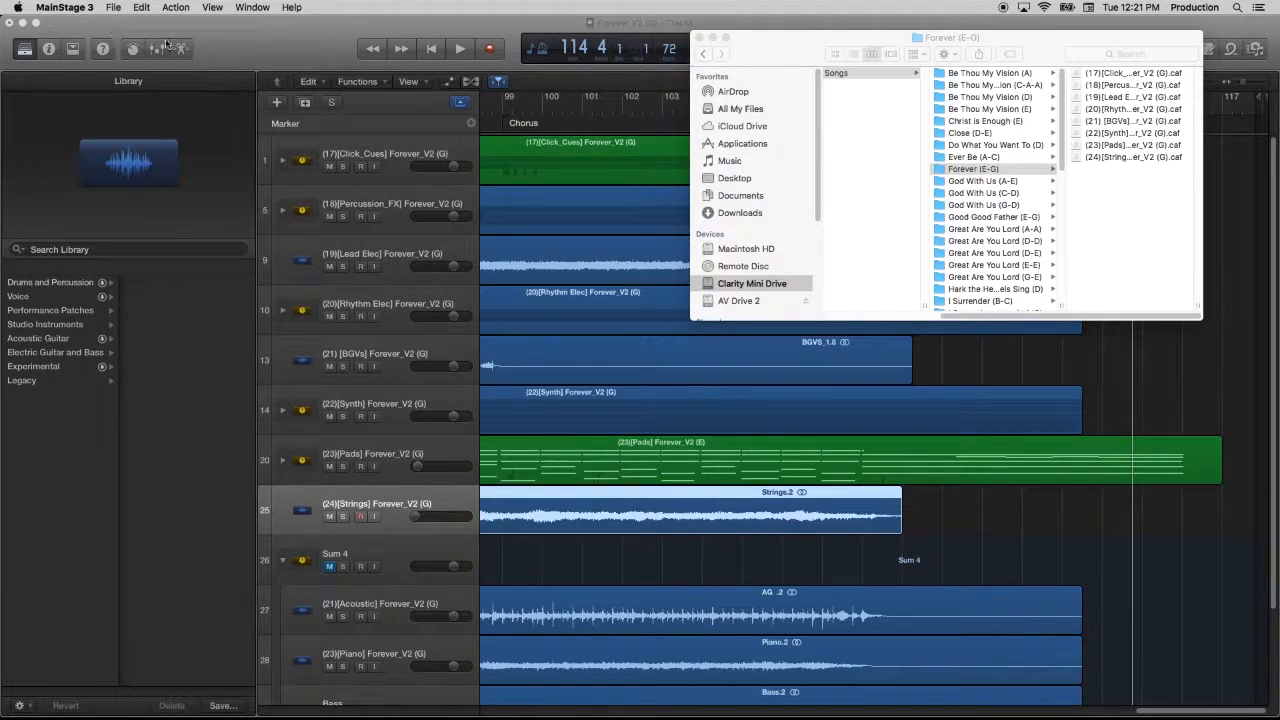